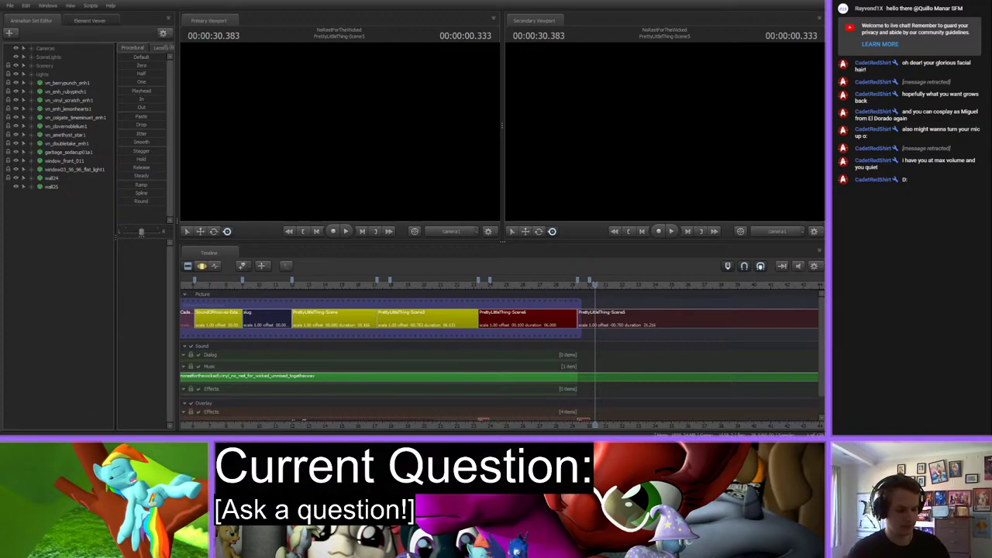
Extend the stream's question caption to read "[Ask a question! About SFM or other!]".
type("About ")
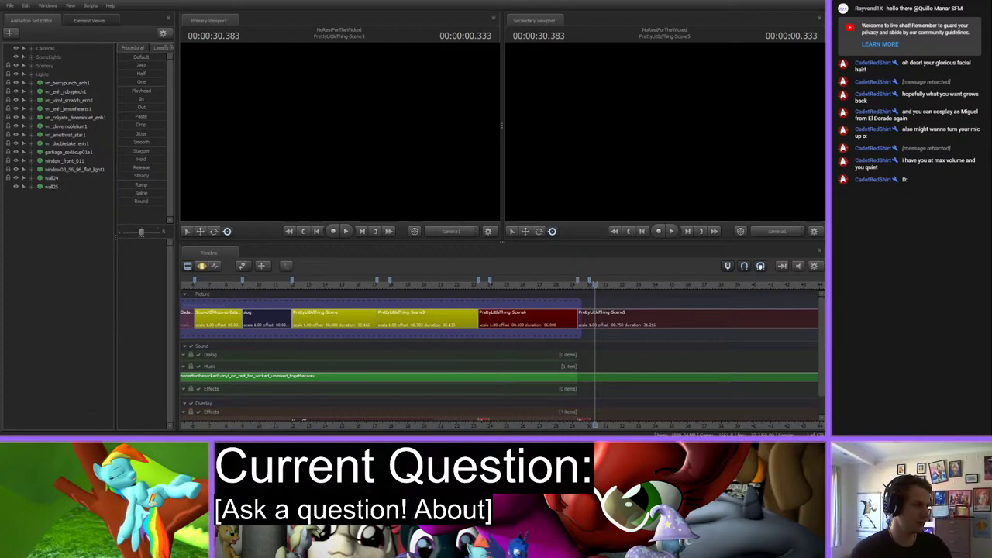
type("SFM or oth")
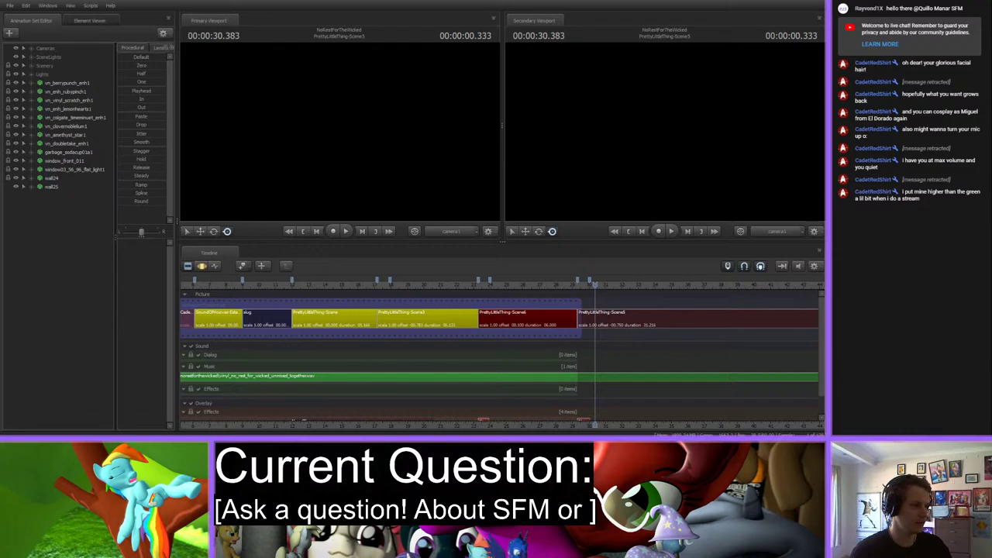
type("er!")
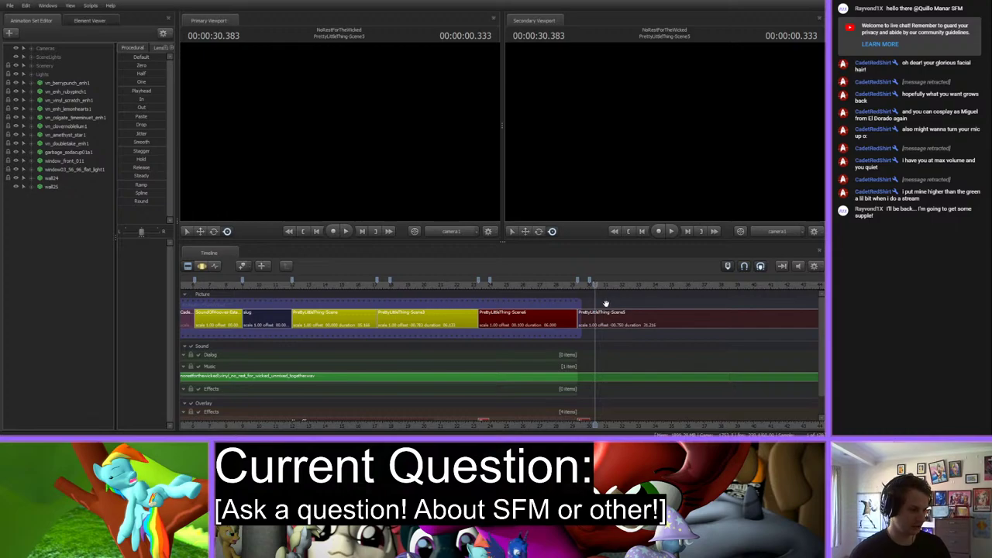
Play and scrub the sequence from about 17.8 seconds through the end of the PrettyLittleThing-Scene6 shot.
left_click_drag(593, 286, 409, 286)
left_click_drag(397, 288, 385, 287)
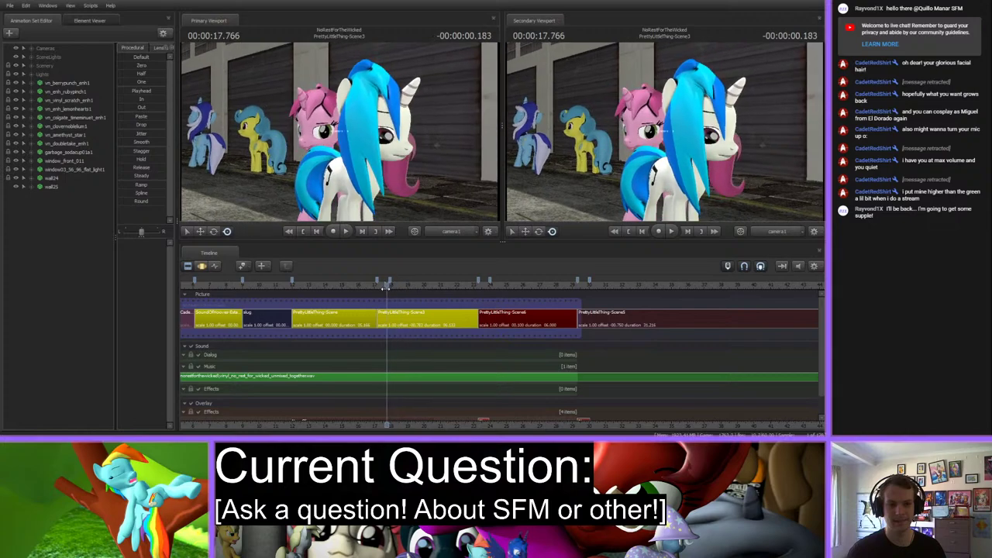
key("space")
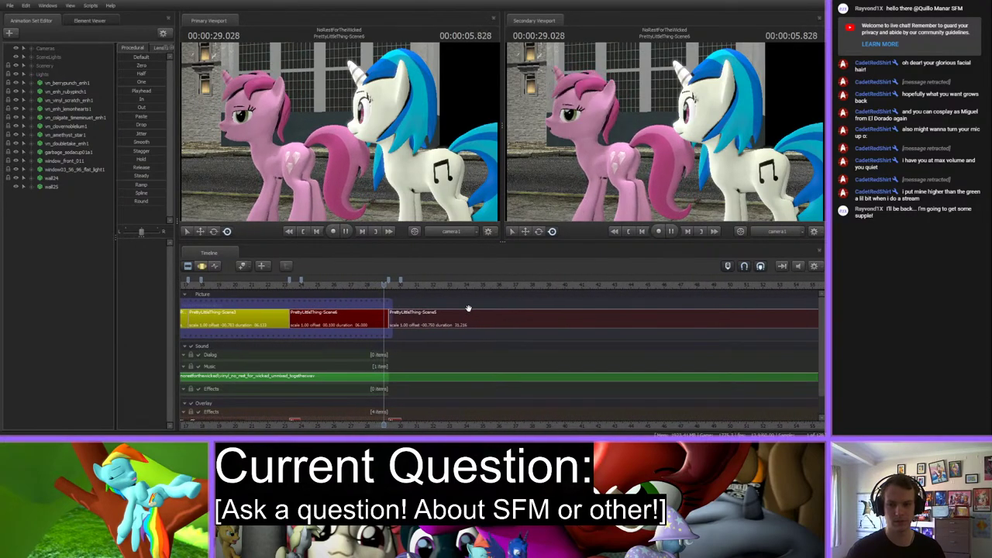
scroll(446, 432, "up", 3)
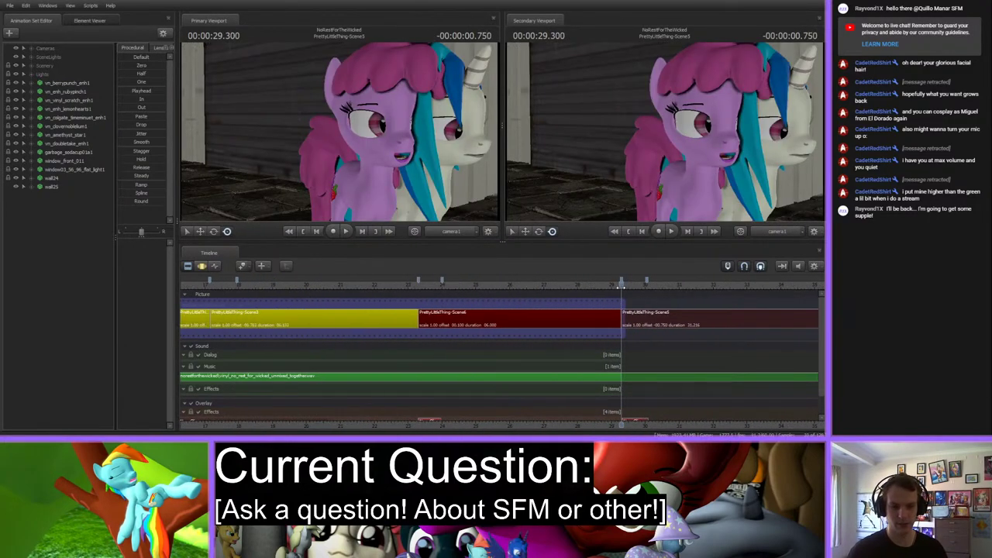
left_click_drag(596, 288, 516, 288)
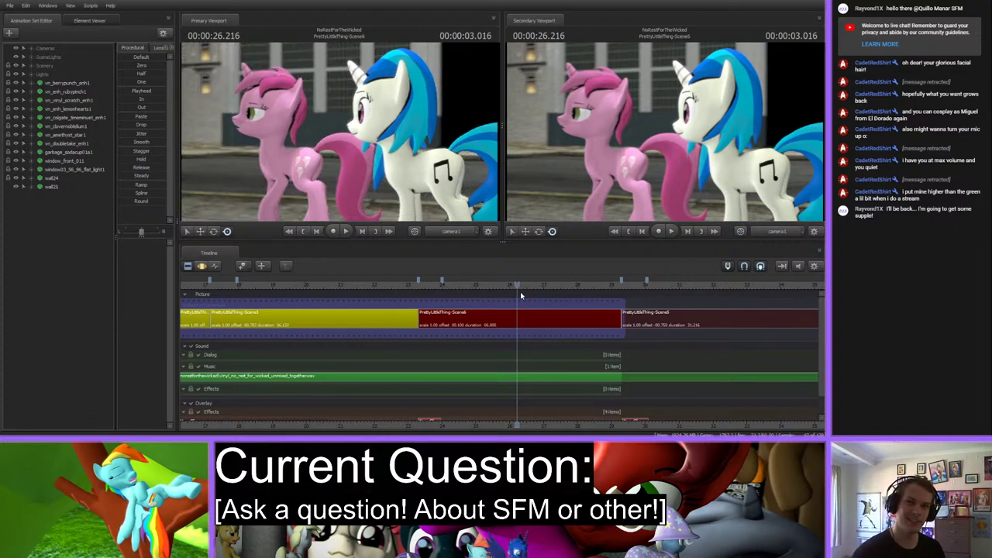
left_click_drag(520, 292, 593, 297)
Select the PrettyLittleThing-Scene6 shot and replay the sequence from about 6 seconds through the end of that shot.
left_click(535, 327)
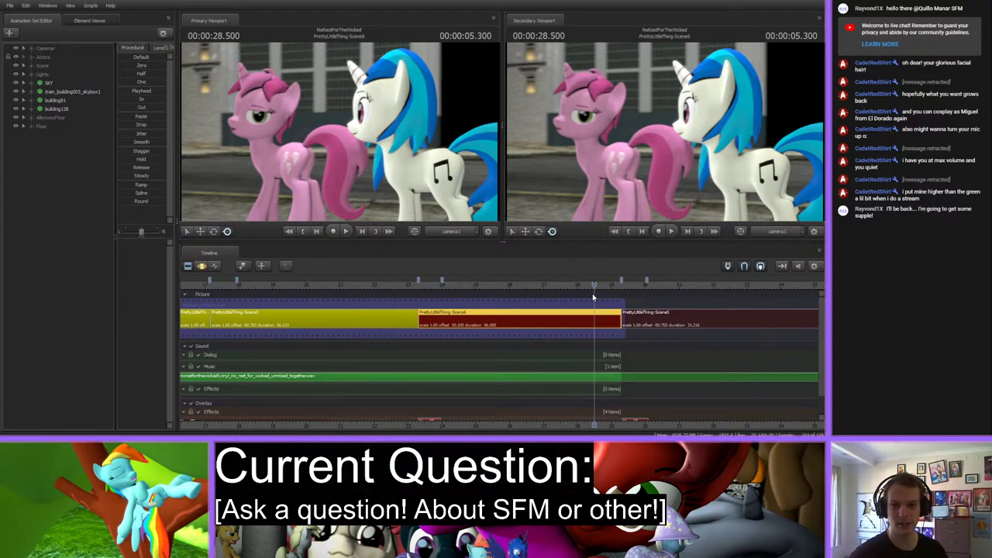
mouse_move(595, 286)
left_mouse_down()
mouse_move(447, 293)
mouse_move(578, 292)
left_mouse_up()
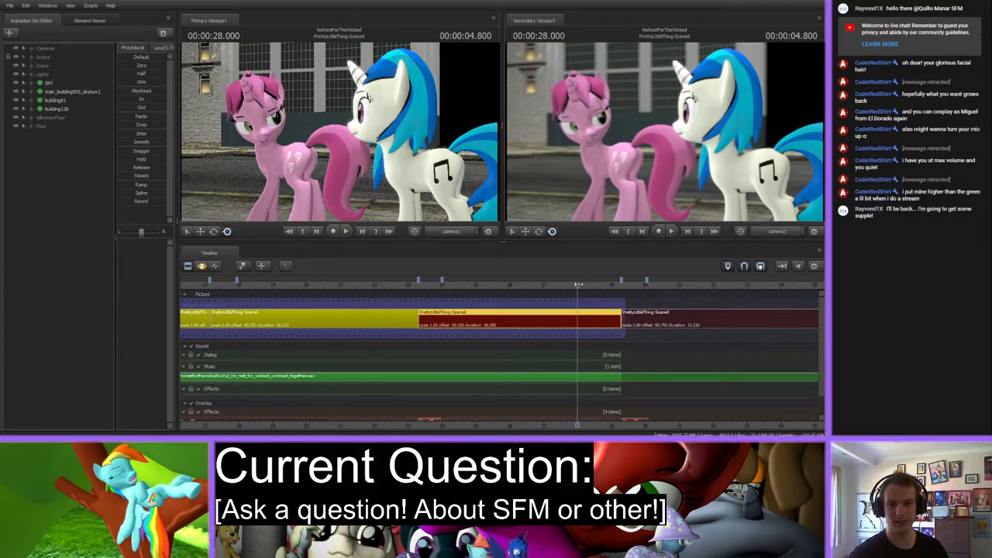
left_click_drag(577, 285, 385, 292)
middle_click_drag(415, 355, 564, 356)
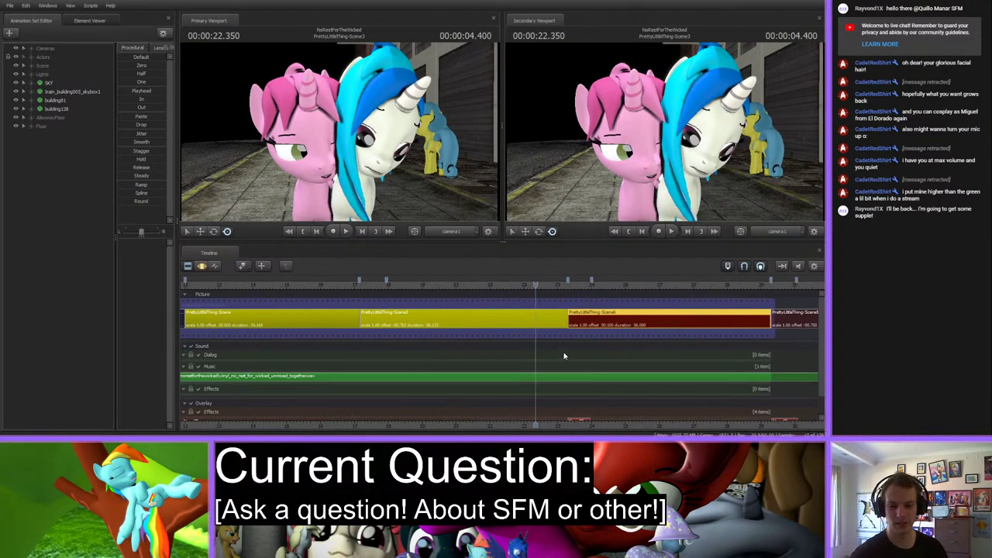
scroll(564, 355, "down", 6)
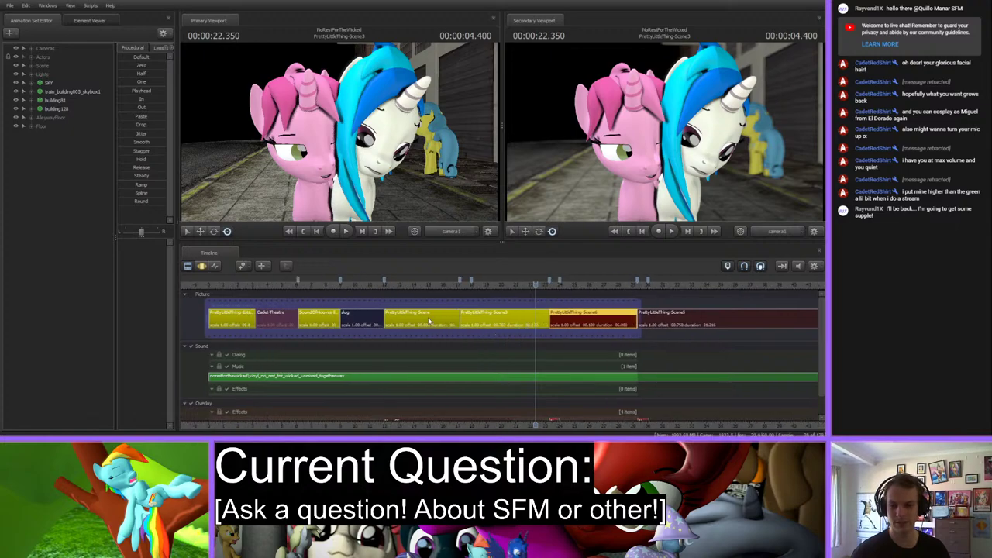
left_click(304, 288)
key("space")
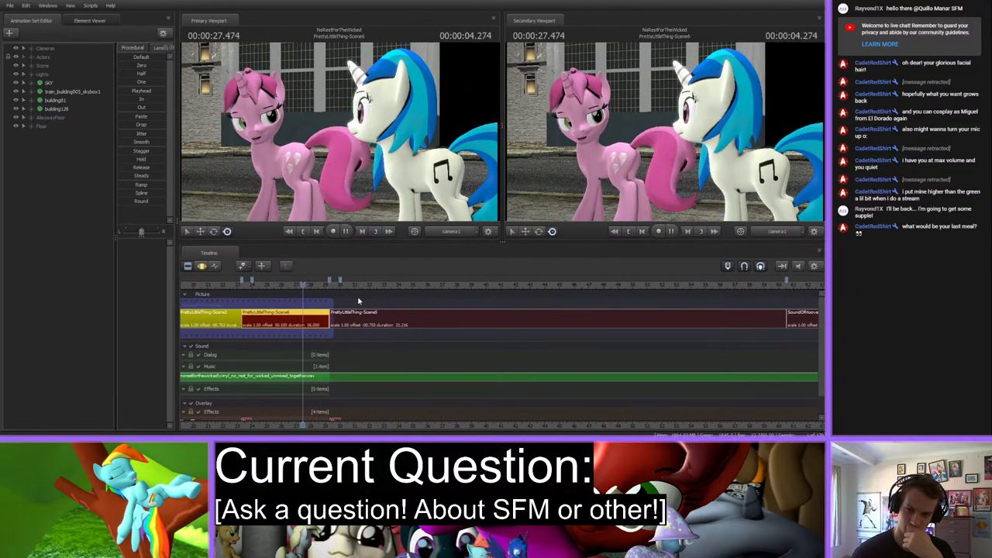
key("space")
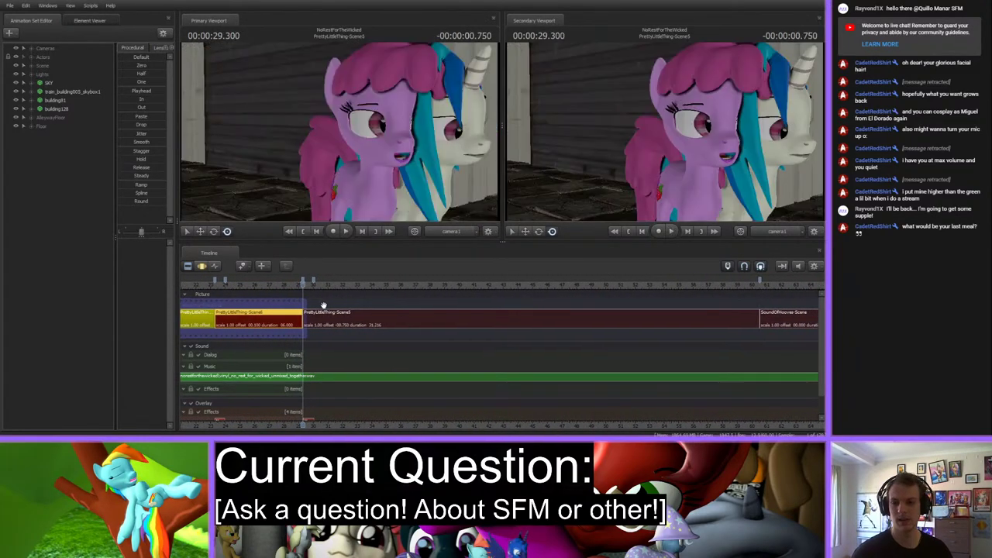
Show camera1's transform curves in the Graph Editor with the playhead at about 26.2 seconds.
middle_click_drag(304, 424, 457, 424)
left_click_drag(457, 286, 409, 286)
left_click(32, 48)
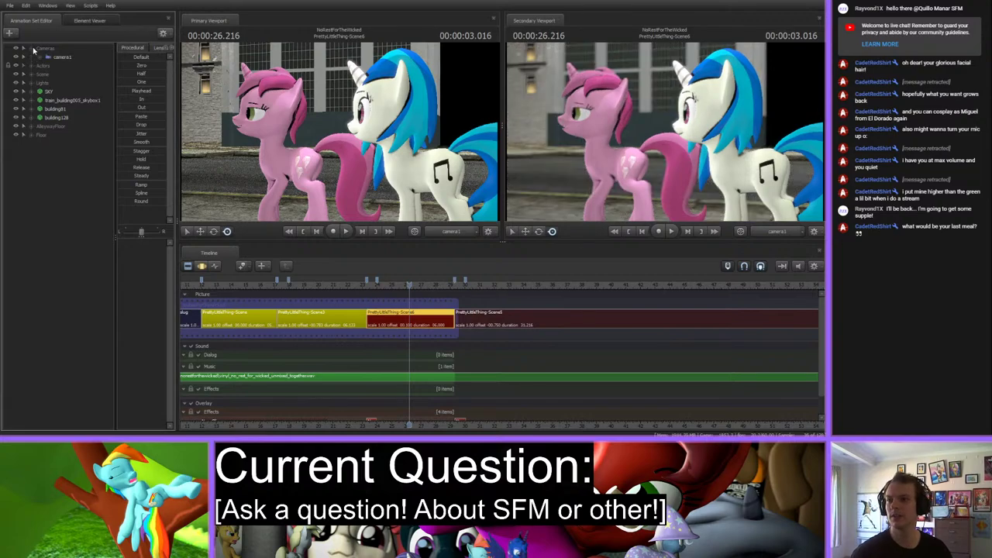
left_click(49, 65)
left_click(72, 145)
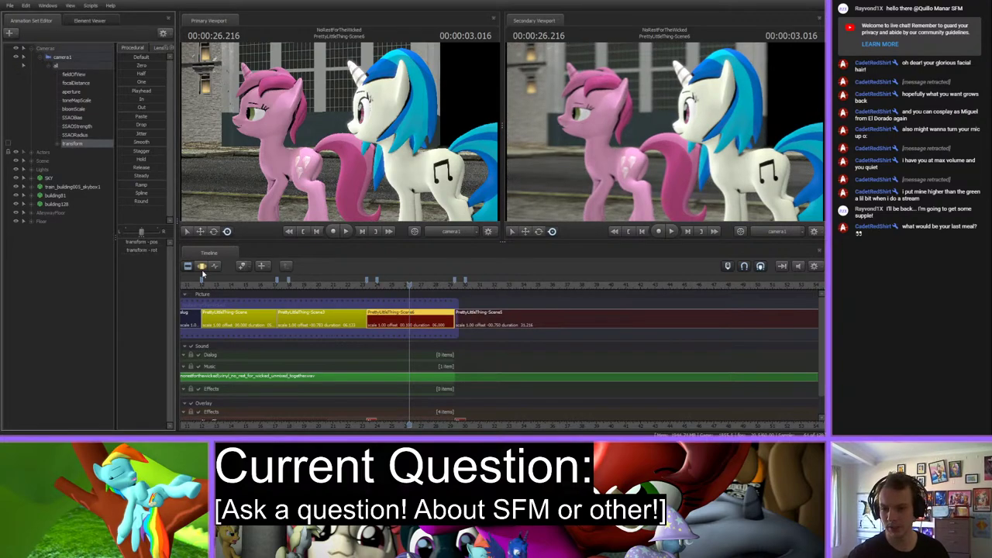
left_click(216, 266)
scroll(403, 383, "up", 2)
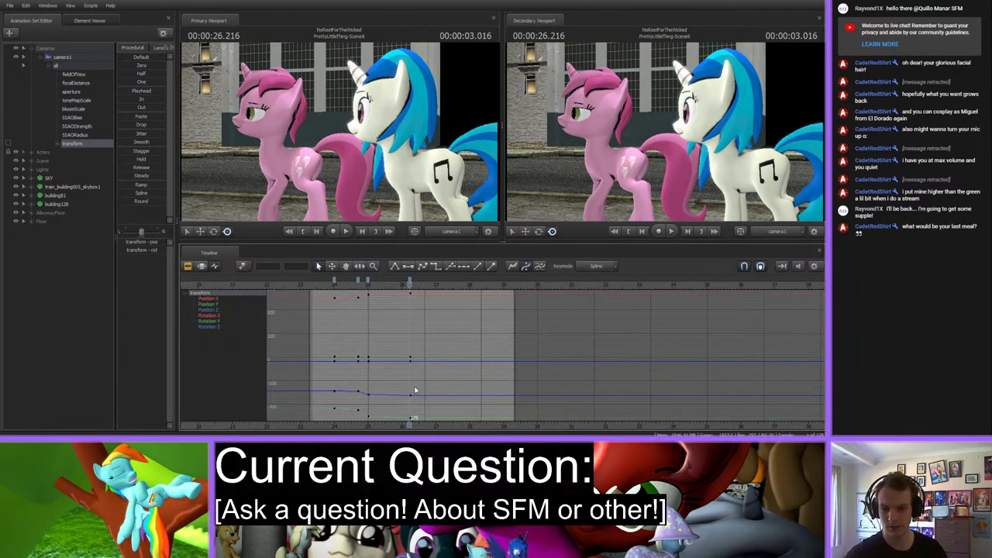
Scrub and play through camera1's existing keyframes between about 24 and 26.2 seconds to examine the camera move.
left_click_drag(325, 287, 361, 282)
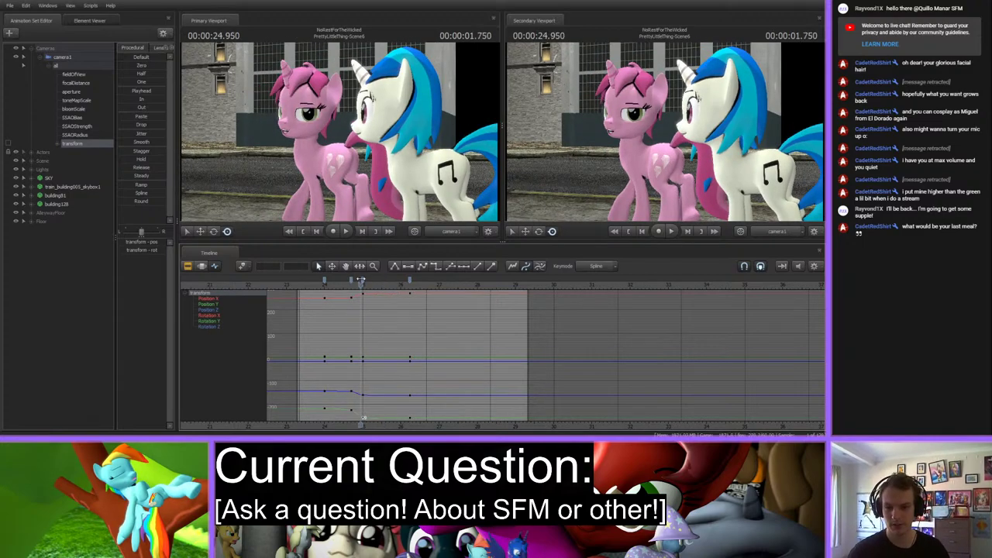
left_click(362, 282)
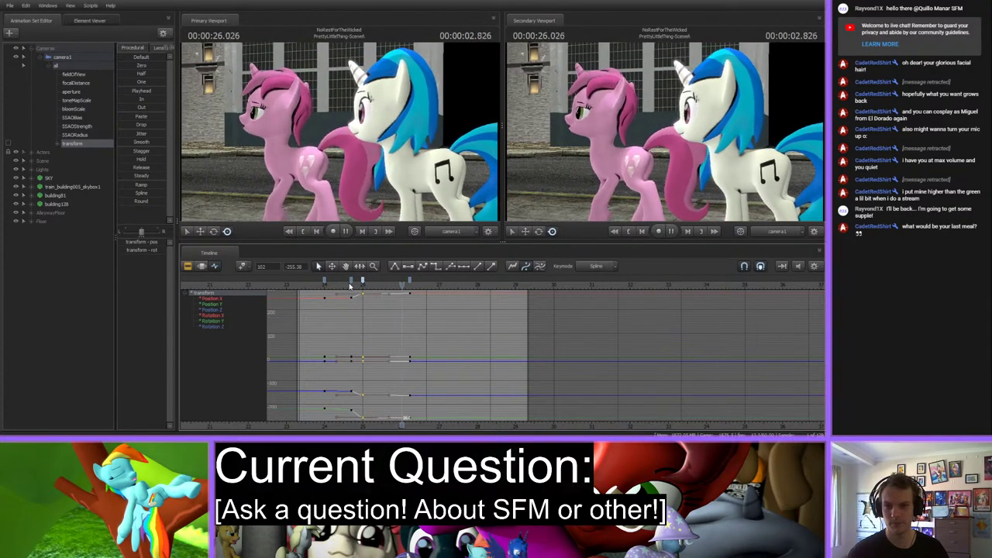
key("space")
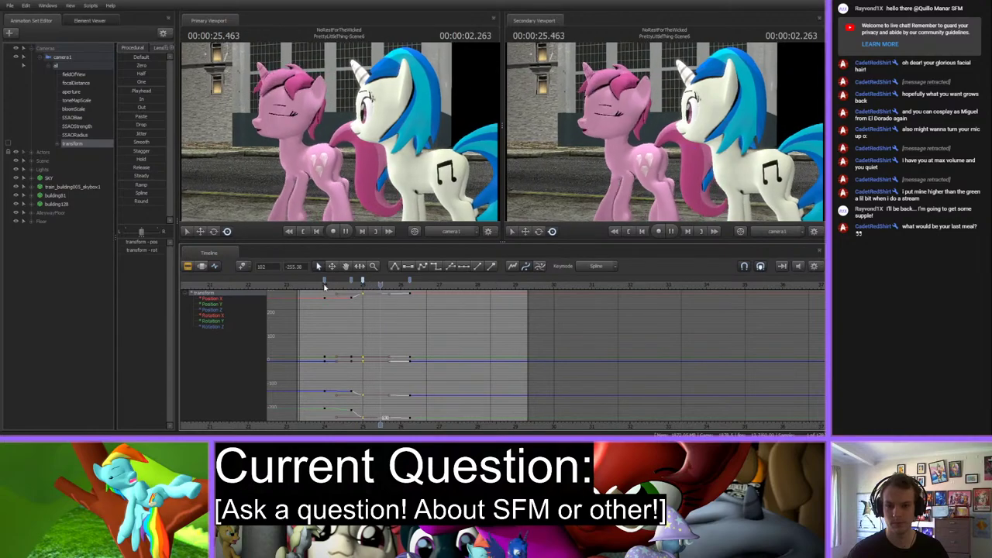
left_click_drag(341, 283, 350, 284)
left_click_drag(380, 178, 345, 179)
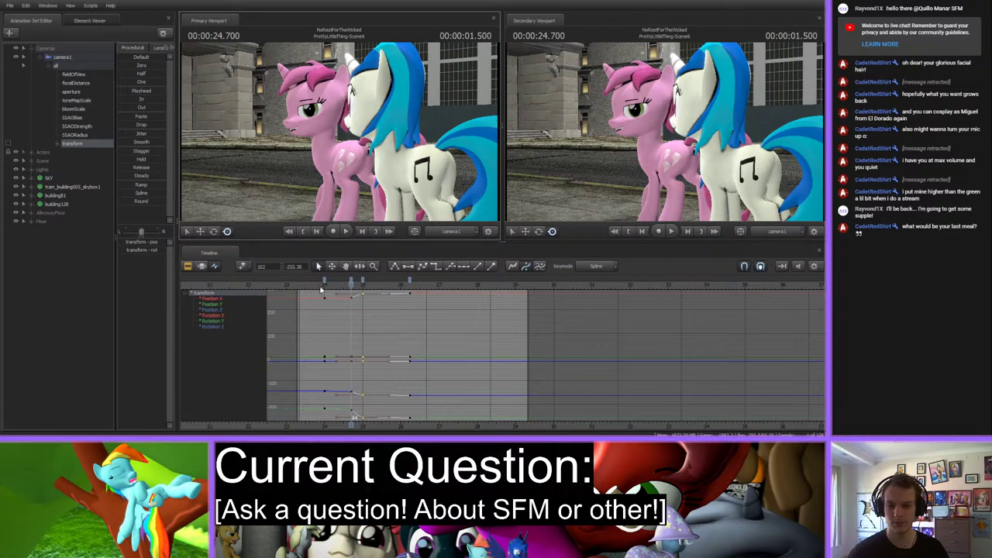
key("space")
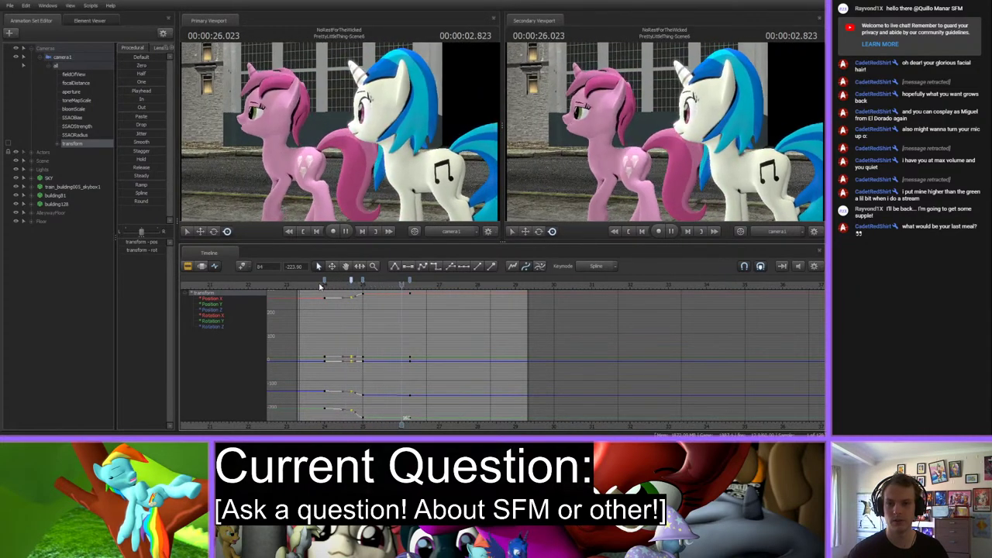
Delete camera1's transform keyframes that come after the one at 24 seconds.
left_click(407, 285)
left_click_drag(407, 285, 410, 283)
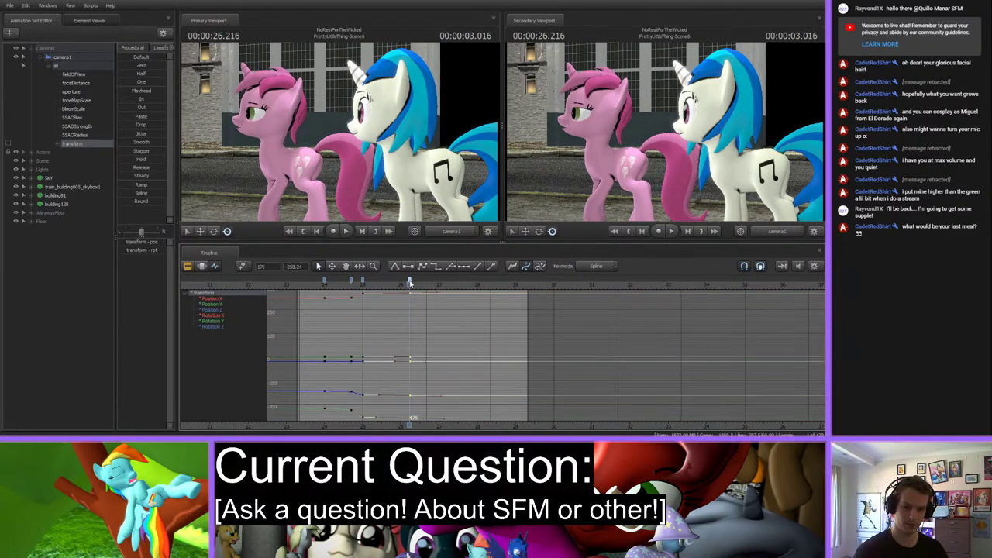
key("Delete")
key("Delete")
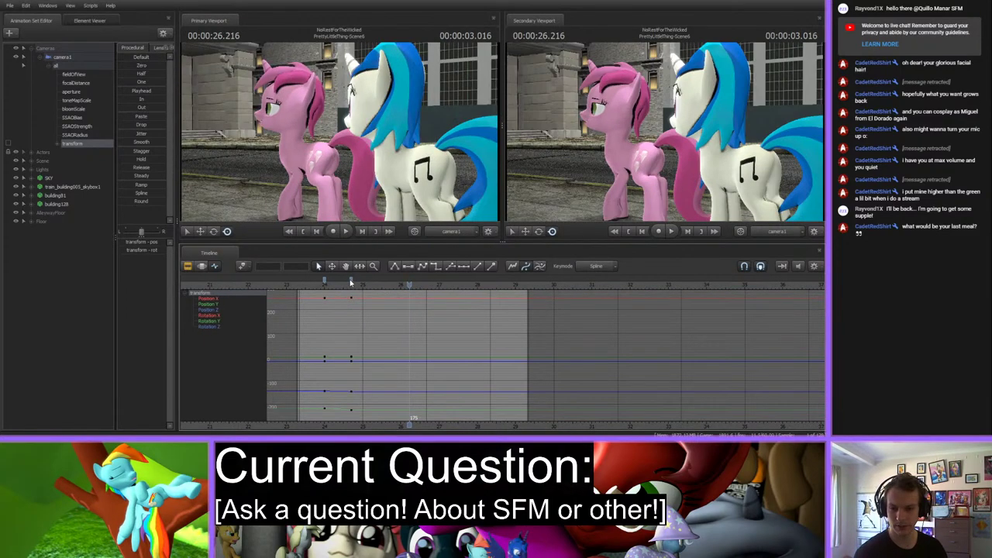
Reframe the camera at 24.000 seconds so both ponies sit slightly farther left, and hold that framing with a keyframe at 24.716 seconds.
mouse_move(318, 285)
left_mouse_down()
mouse_move(351, 285)
mouse_move(322, 291)
left_mouse_up()
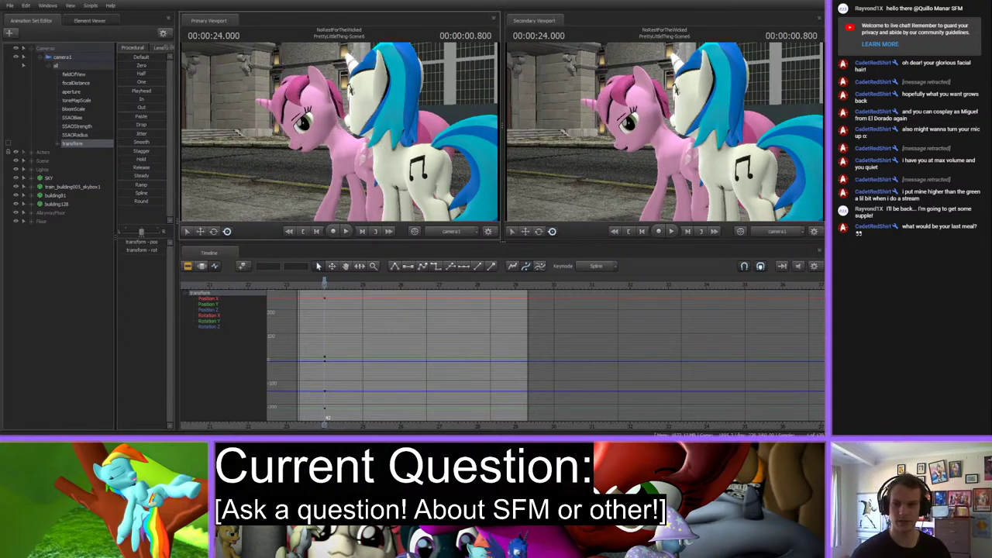
left_click_drag(341, 139, 403, 142)
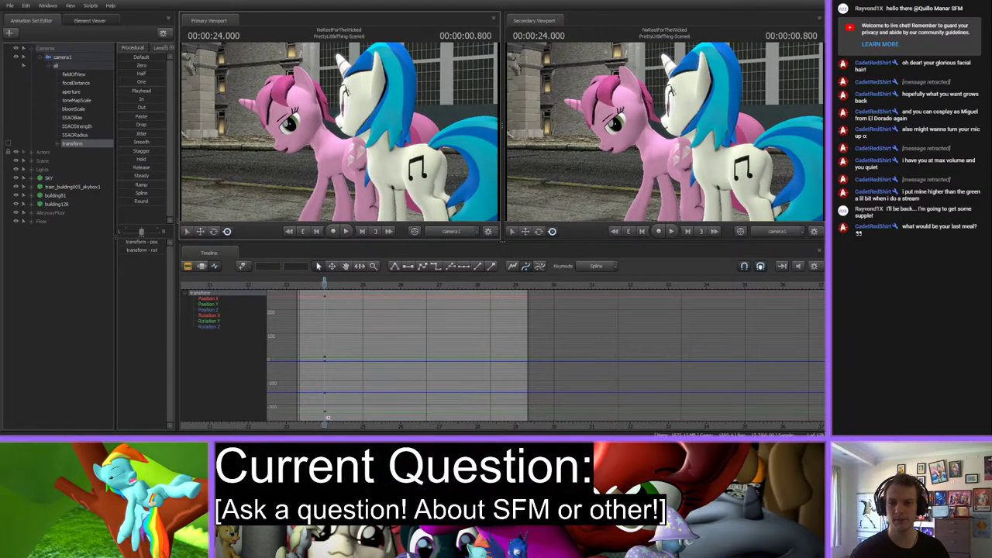
key("space")
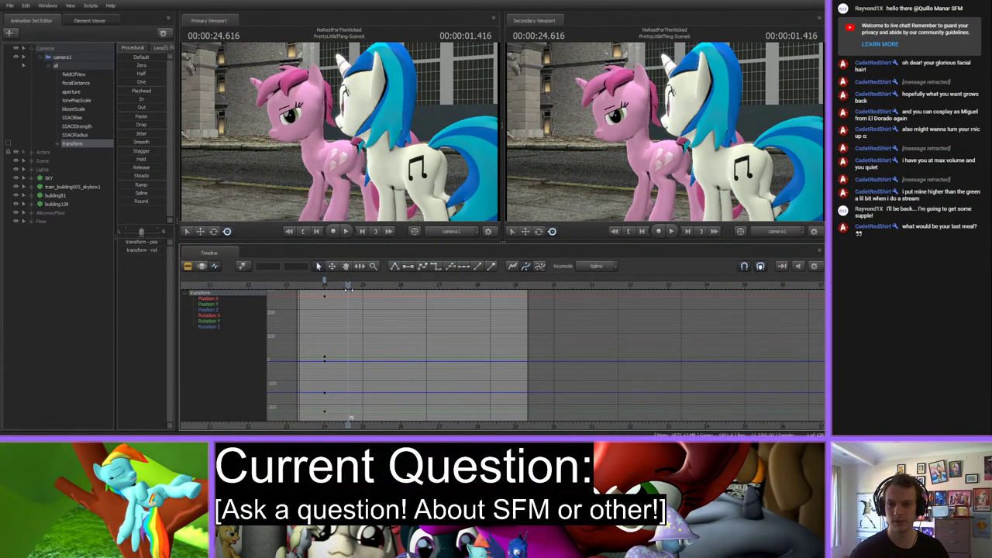
left_click_drag(354, 289, 350, 289)
key("Right")
key("Right")
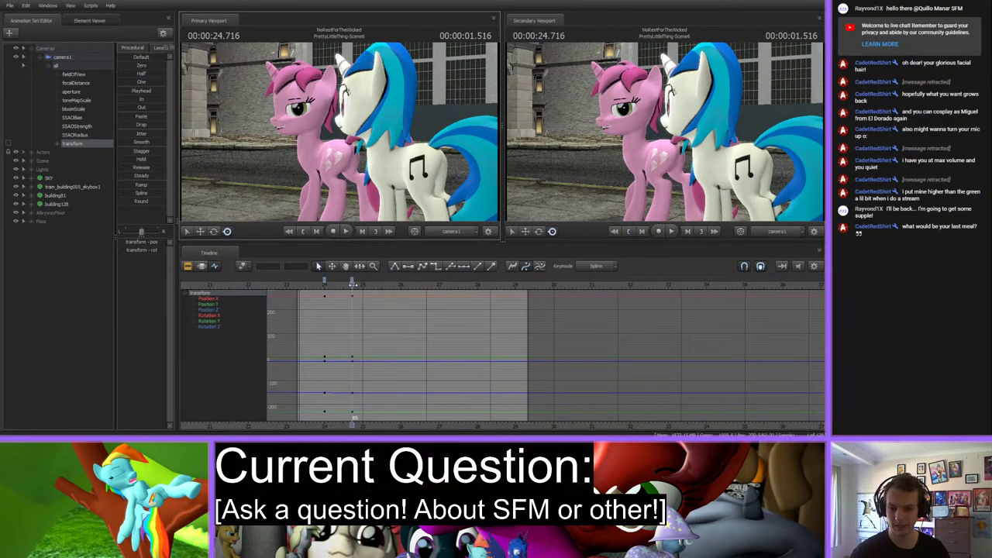
Reposition the camera at 25.100 seconds for a more side-on view of the white pony, and check the transition between keyframes.
left_click_drag(352, 284, 366, 285)
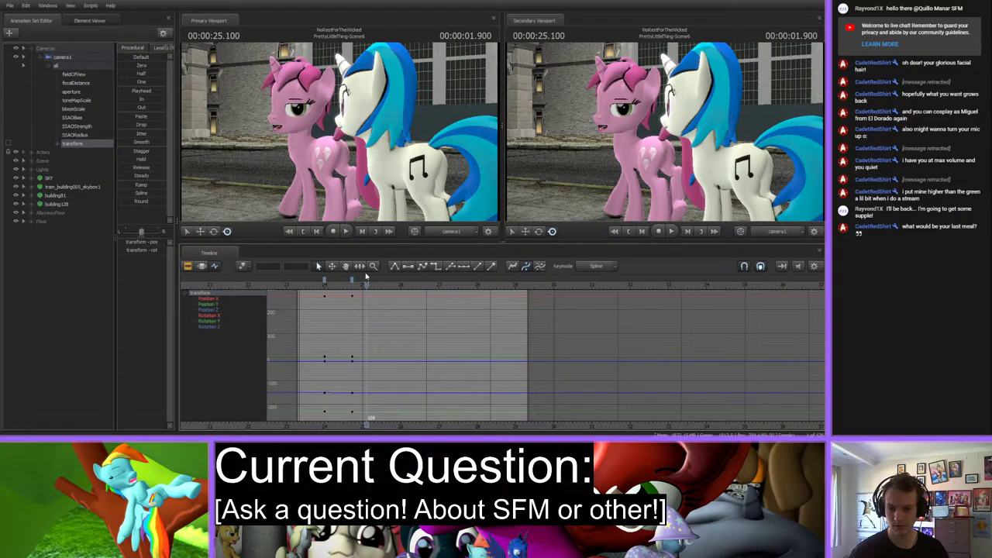
left_click_drag(339, 132, 350, 136)
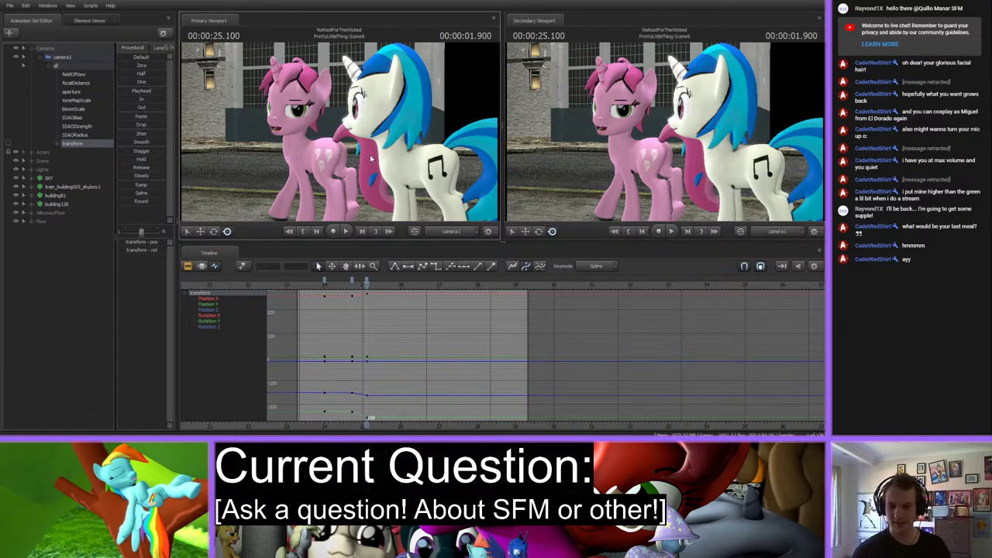
scroll(411, 328, "up", 3)
left_click(327, 285)
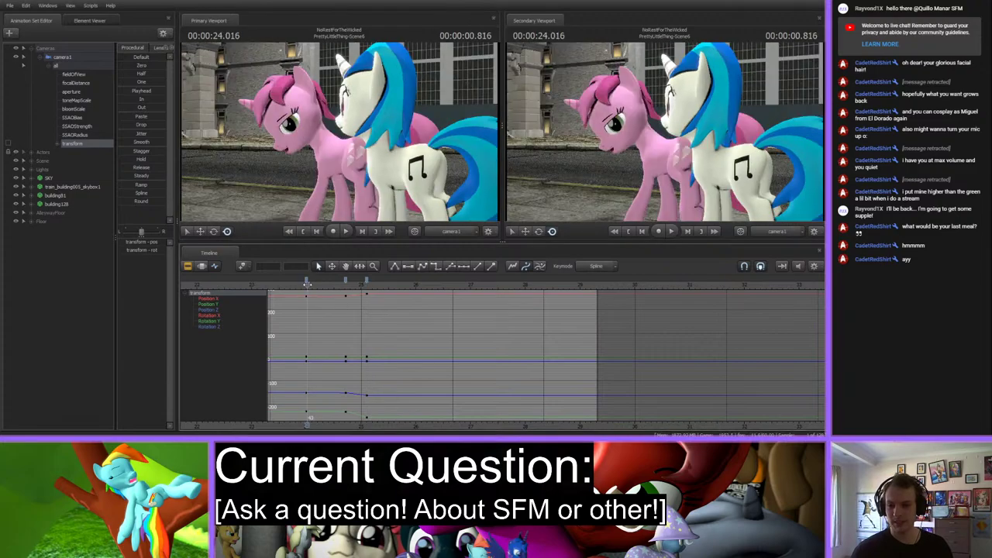
left_click_drag(326, 285, 389, 285)
left_click(345, 283)
left_click(367, 283)
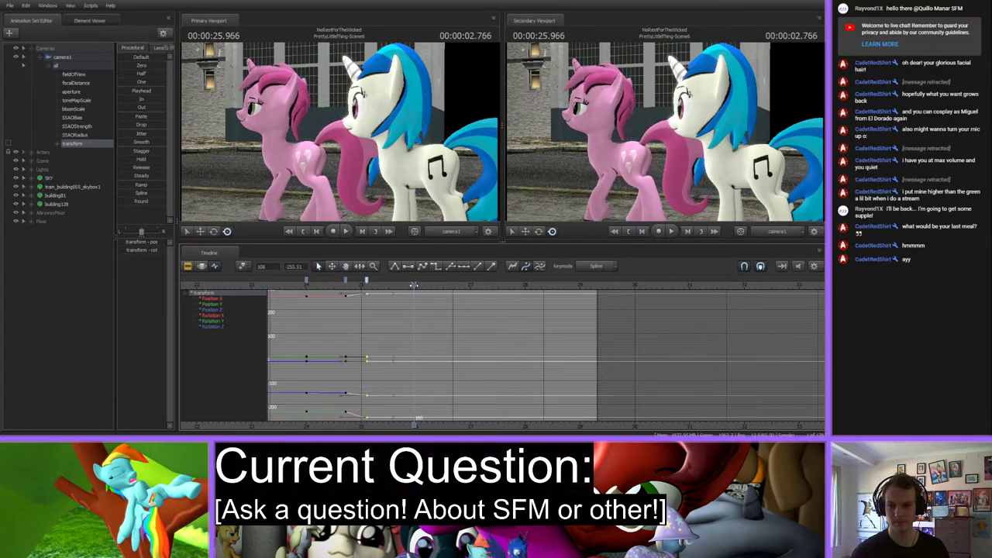
Reframe the camera at 26.216 seconds so the white pony sits farther right in the shot, and check the following frames.
left_click_drag(364, 283, 389, 285)
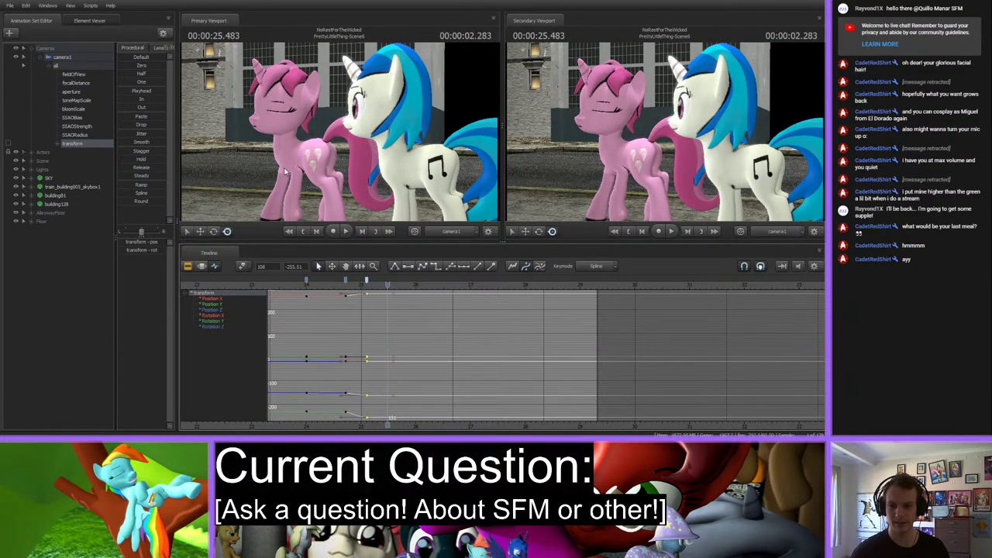
left_click_drag(388, 284, 427, 283)
left_click_drag(341, 131, 376, 133)
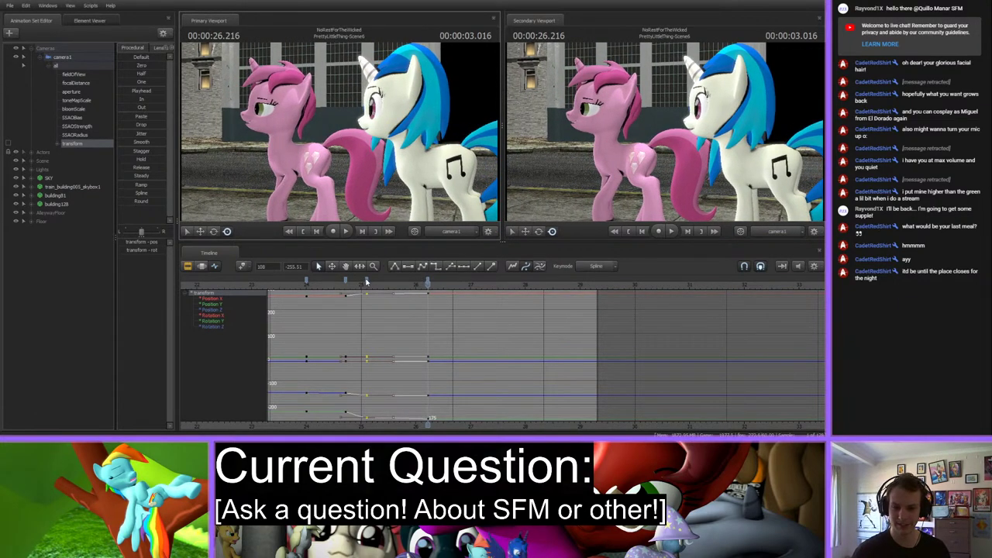
left_click(441, 329)
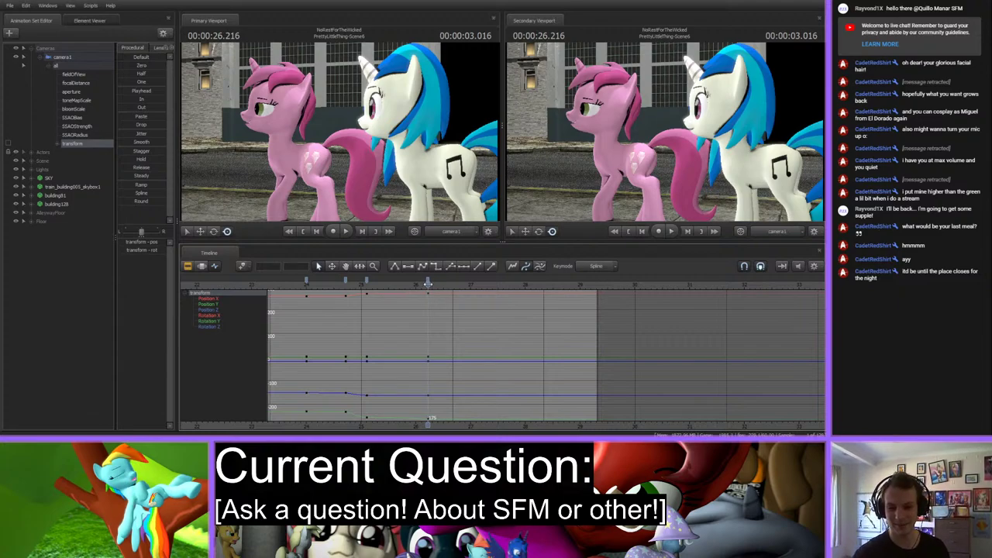
left_click_drag(427, 284, 448, 297)
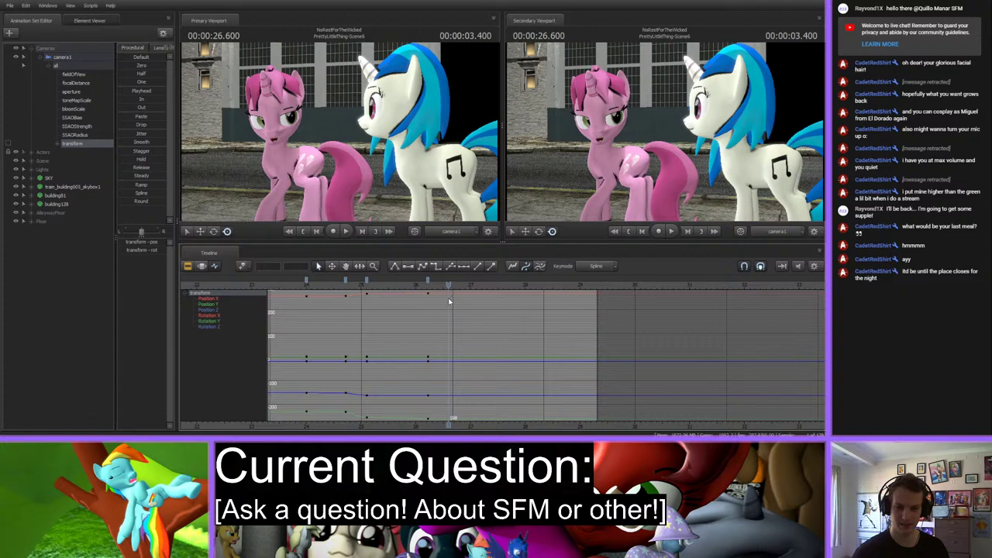
Reframe the camera at 26.600 seconds with the white pony slightly farther right, and play back the motion.
left_click_drag(410, 174, 434, 166)
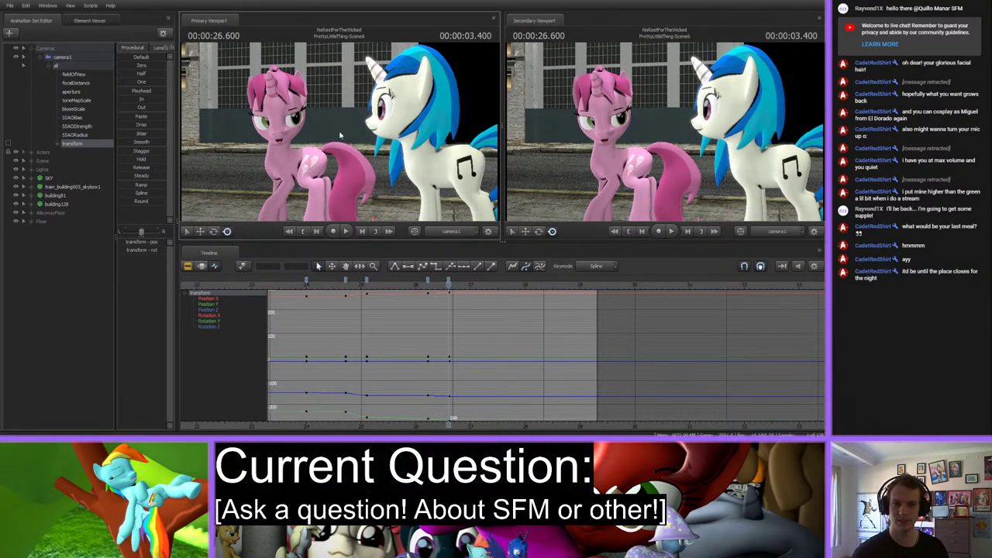
left_click(449, 283)
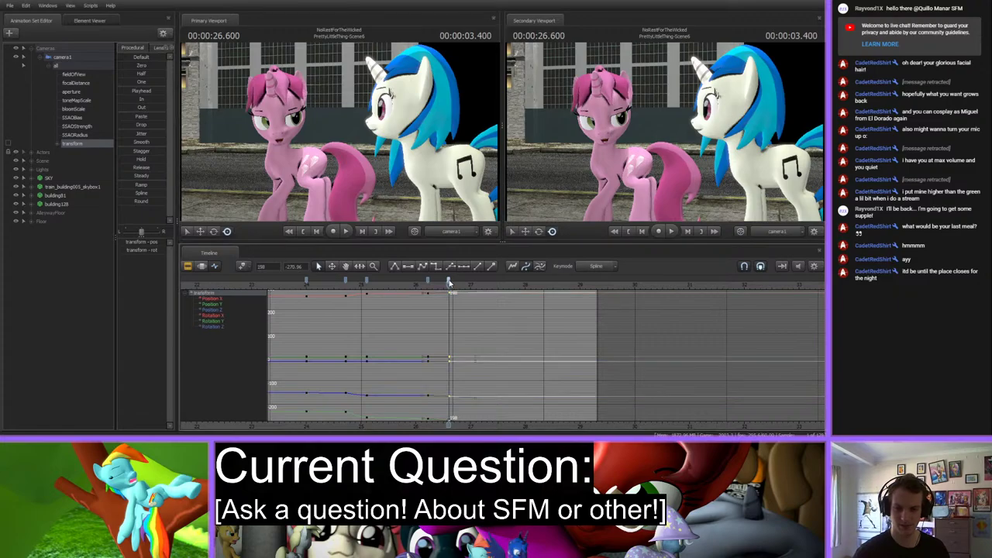
left_click(428, 283)
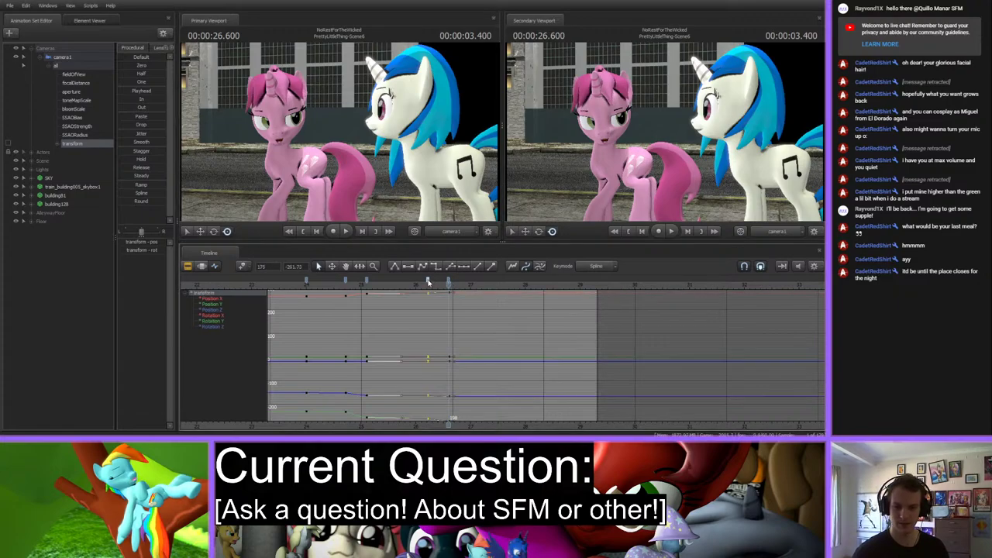
key("space")
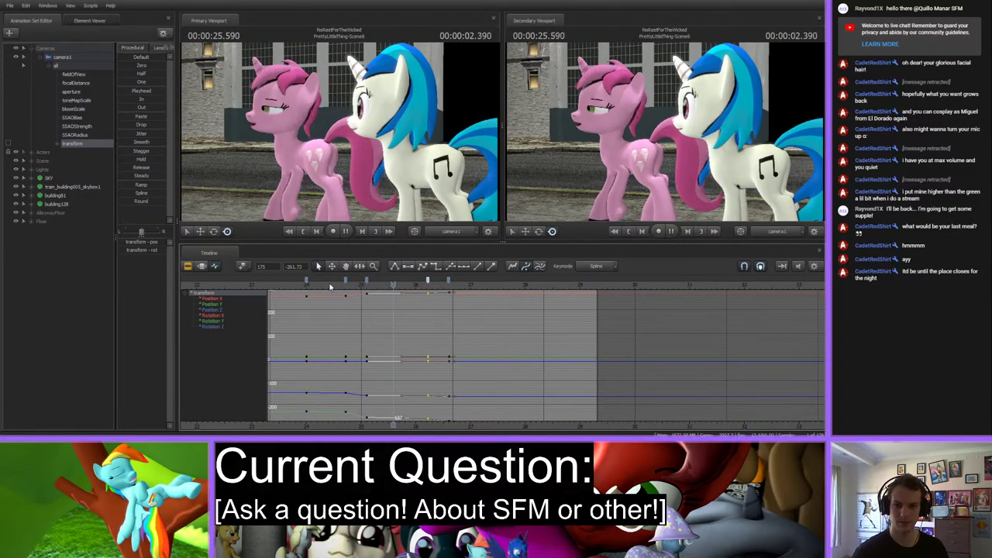
key("space")
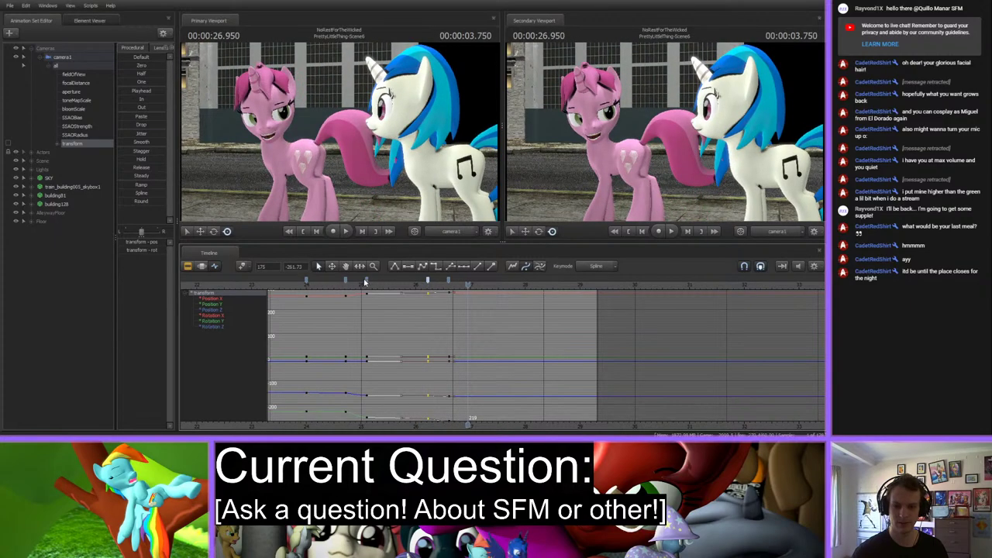
Move the camera keyframe at 25.100 seconds back to 25.000 seconds and play back the transition.
left_click_drag(365, 283, 361, 279)
key("space")
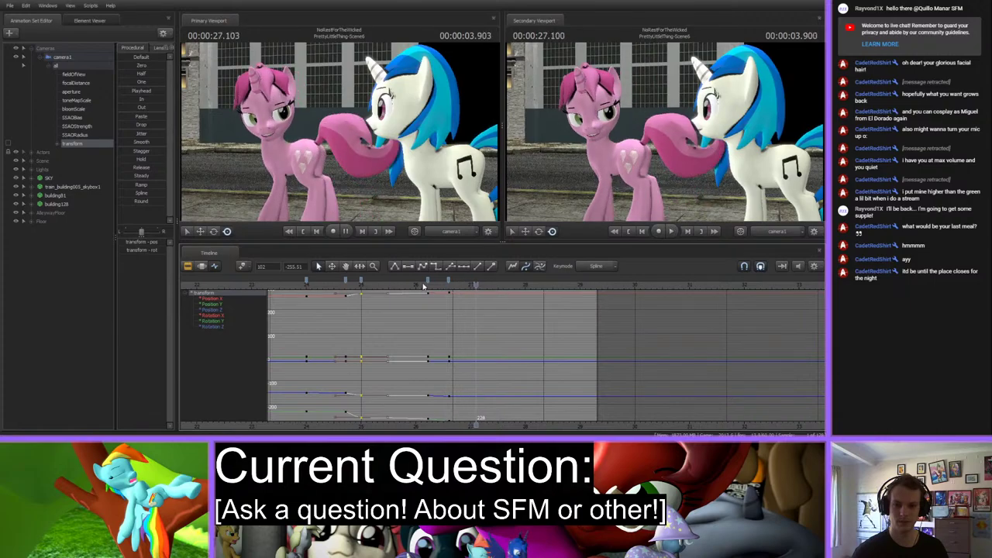
key("space")
left_click_drag(411, 162, 340, 135)
key("Down")
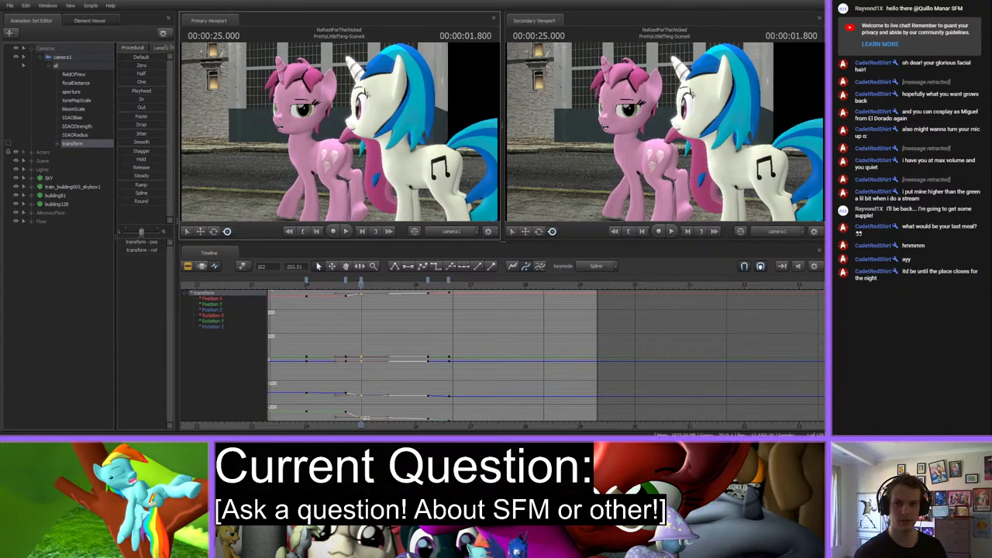
Swing the camera at 26.600 seconds to a more frontal view of the white pony, and review the whole camera move.
left_click_drag(361, 285, 465, 285)
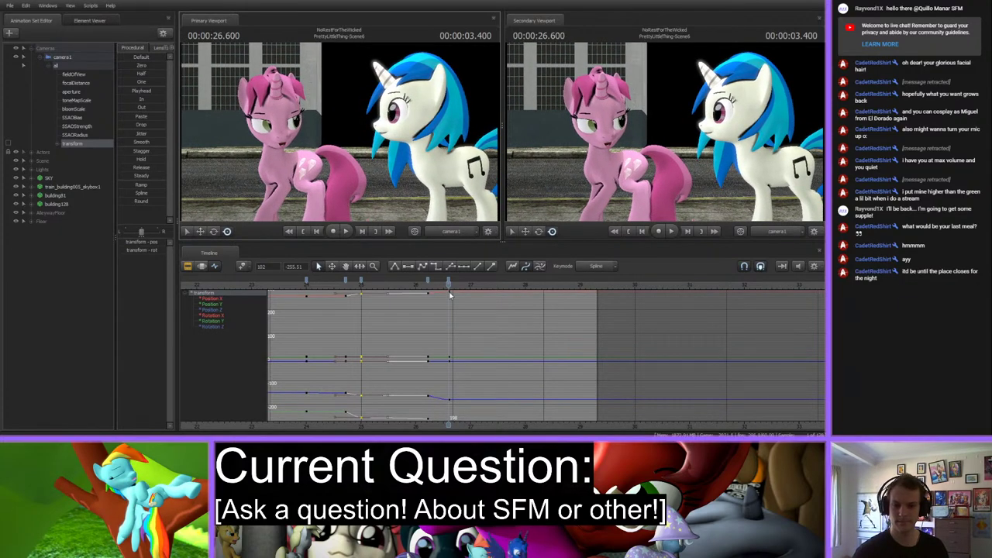
mouse_move(449, 295)
left_mouse_down()
mouse_move(482, 294)
mouse_move(440, 294)
mouse_move(452, 295)
left_mouse_up()
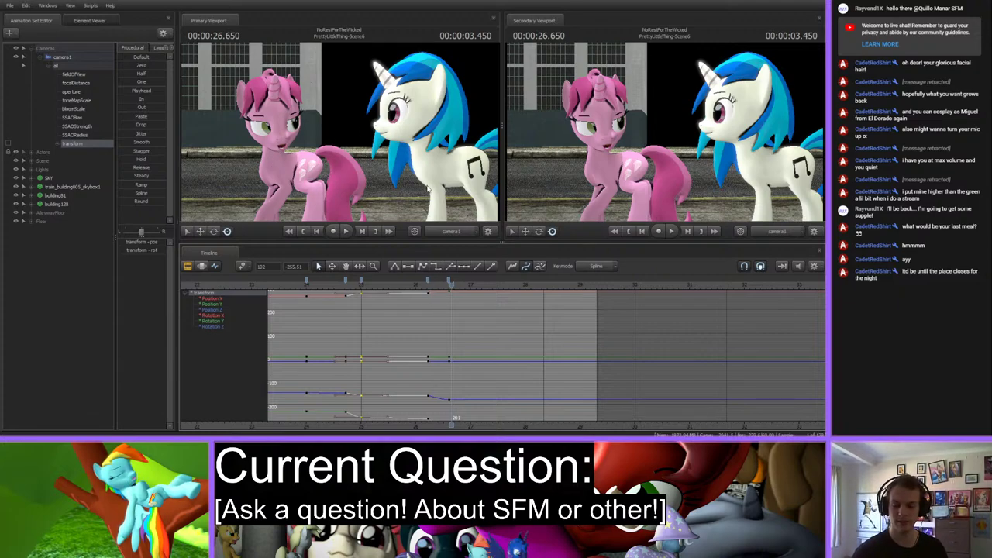
left_click(455, 333)
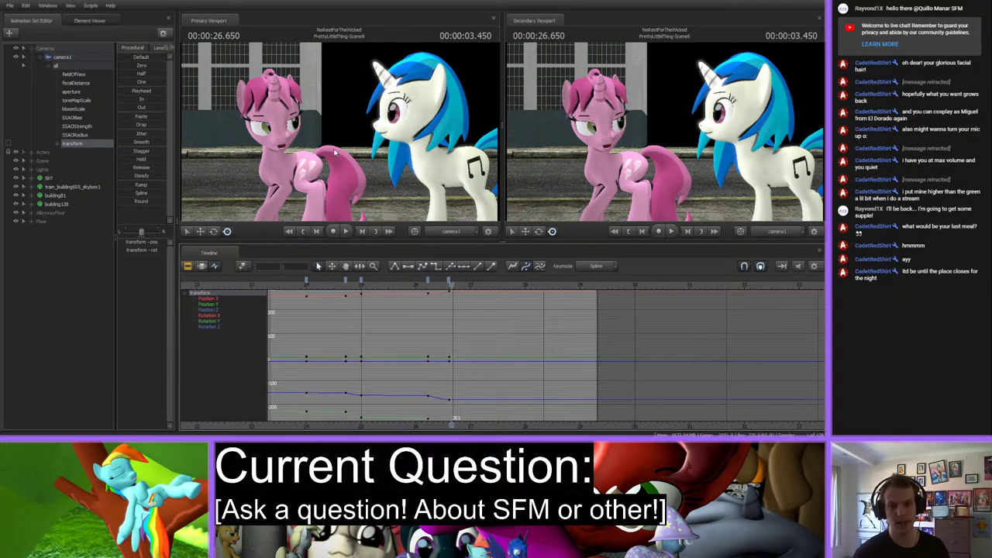
key("space")
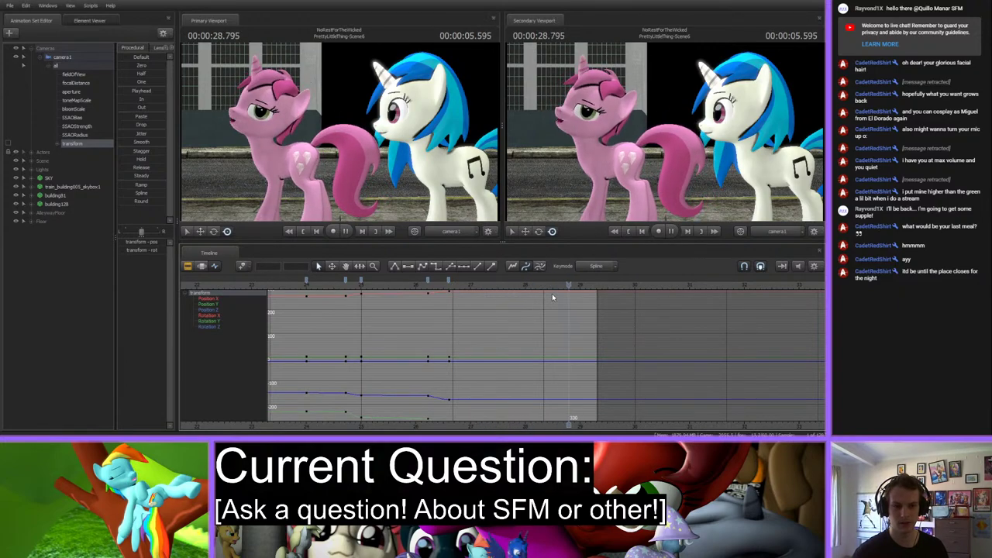
left_click(524, 286)
left_click_drag(524, 285, 284, 284)
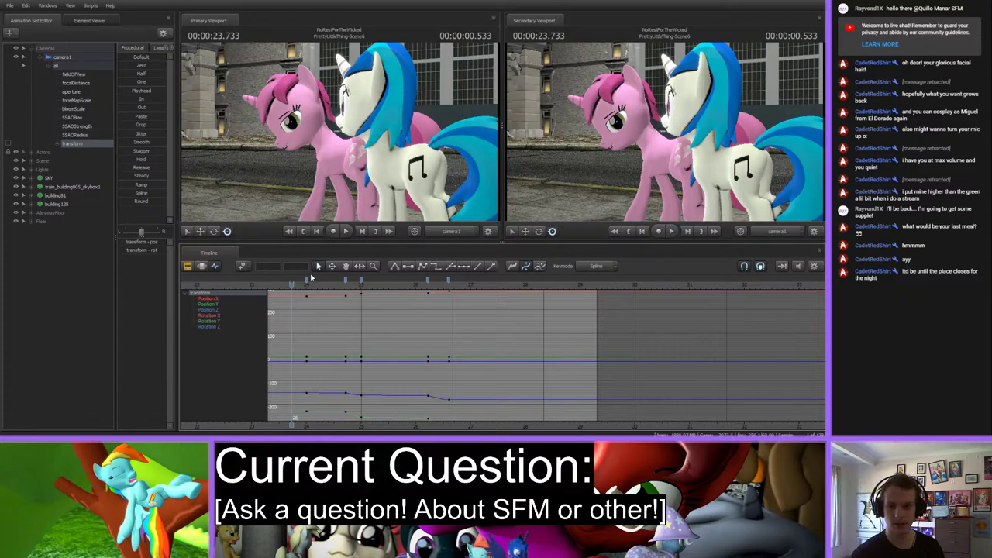
left_click_drag(303, 286, 343, 295)
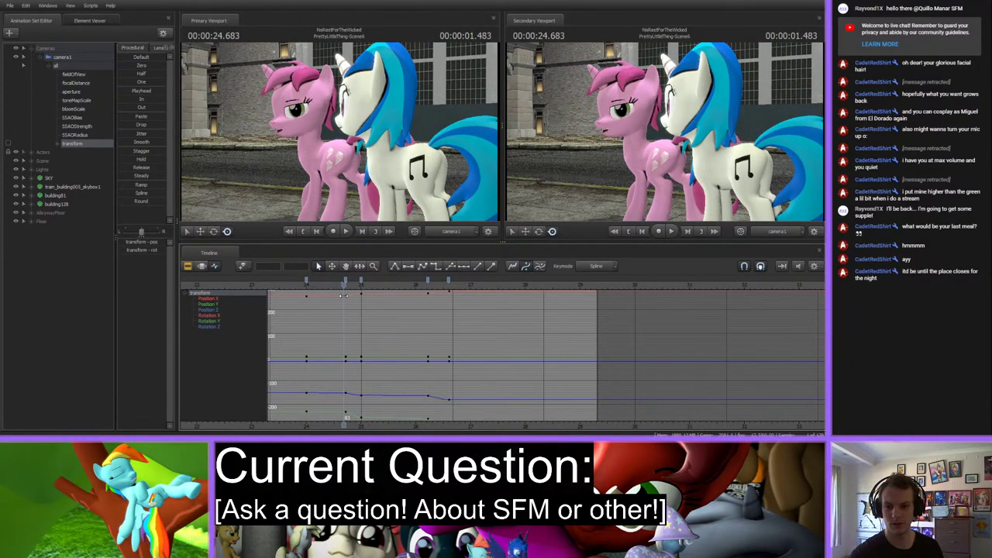
Delete all of camera1's transform keyframes and return to the start of the shot.
left_click(307, 282)
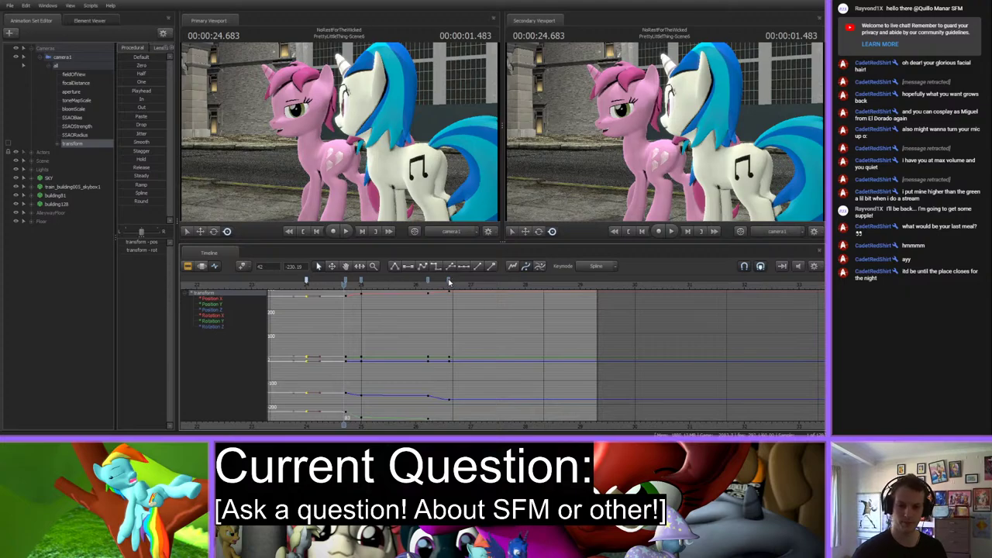
key("Delete")
left_click_drag(307, 285, 273, 287)
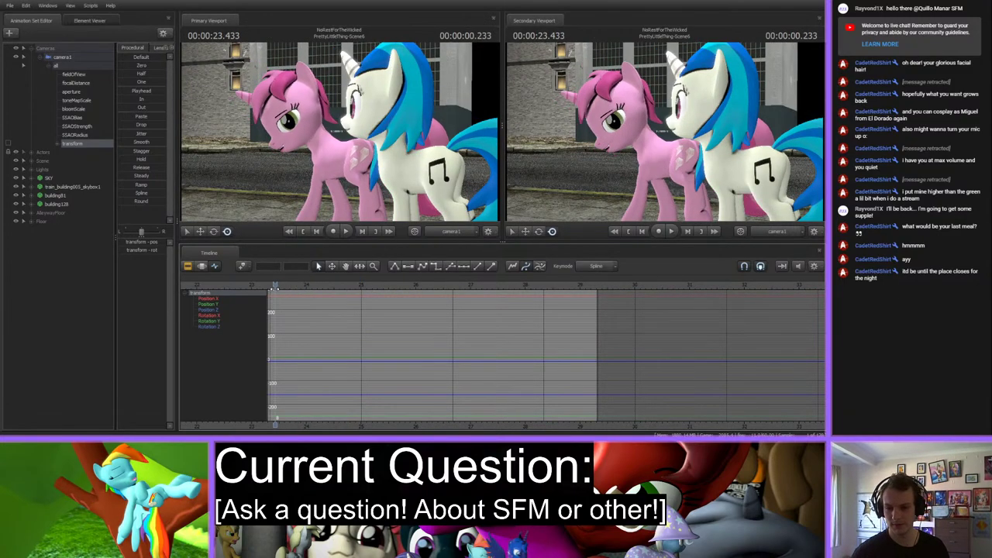
Reframe the camera at 24.000 seconds from farther behind the white pony, and add a slightly shifted framing at 24.716 seconds.
left_click_drag(341, 132, 324, 196)
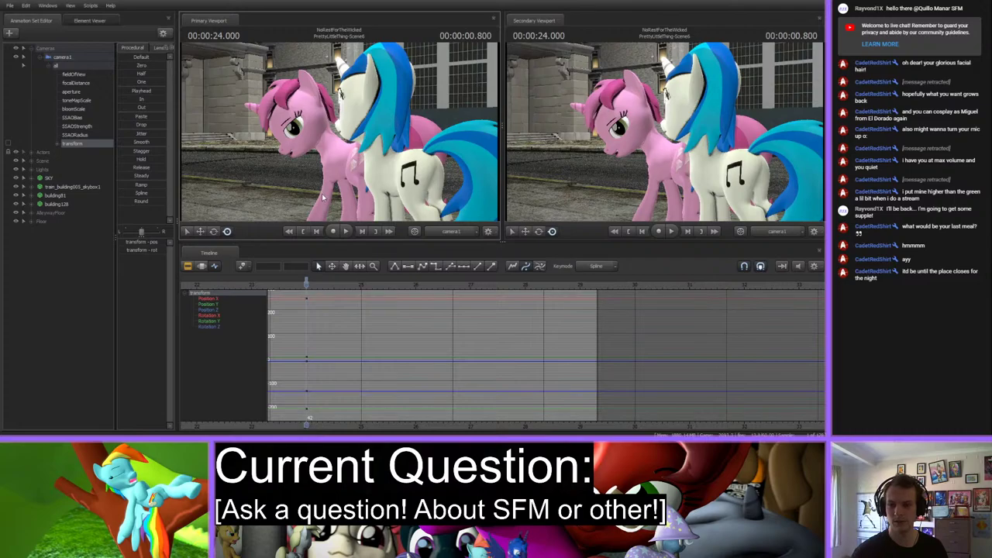
mouse_move(307, 283)
left_mouse_down()
mouse_move(330, 285)
mouse_move(271, 284)
mouse_move(325, 284)
left_mouse_up()
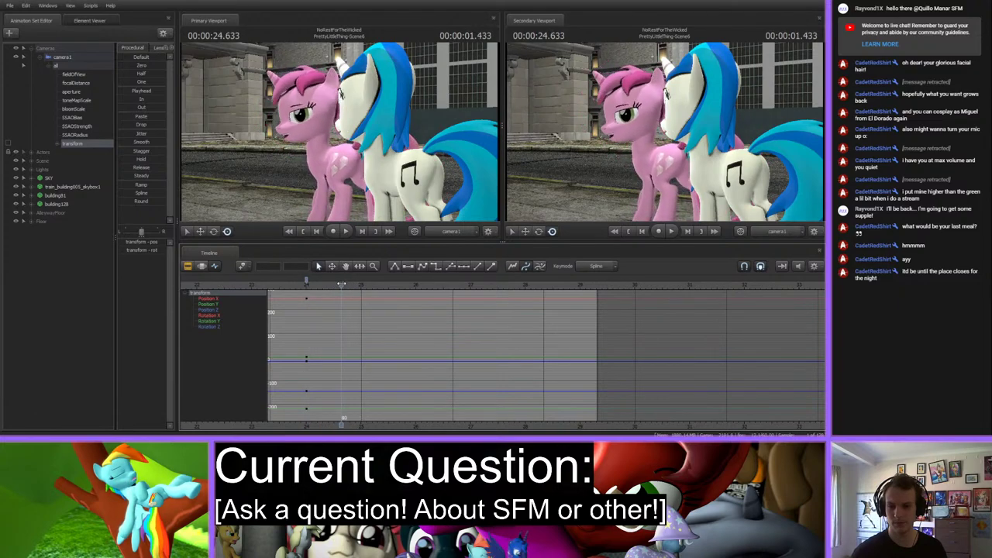
left_click_drag(361, 166, 389, 163)
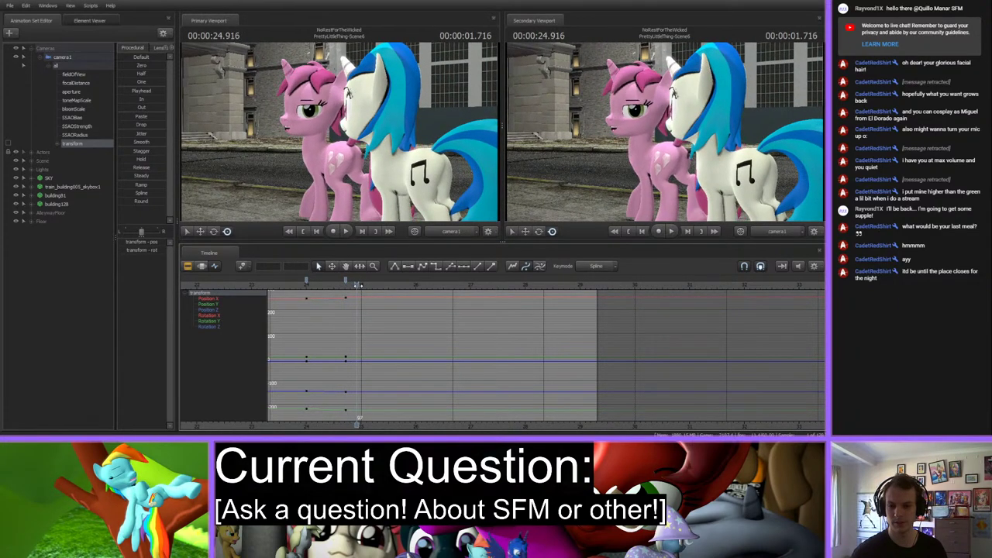
Reposition the camera at 25.100 seconds for a more side-on view of the white pony, and move that keyframe to 25.000 seconds.
left_click_drag(358, 285, 366, 286)
left_click_drag(341, 132, 302, 138)
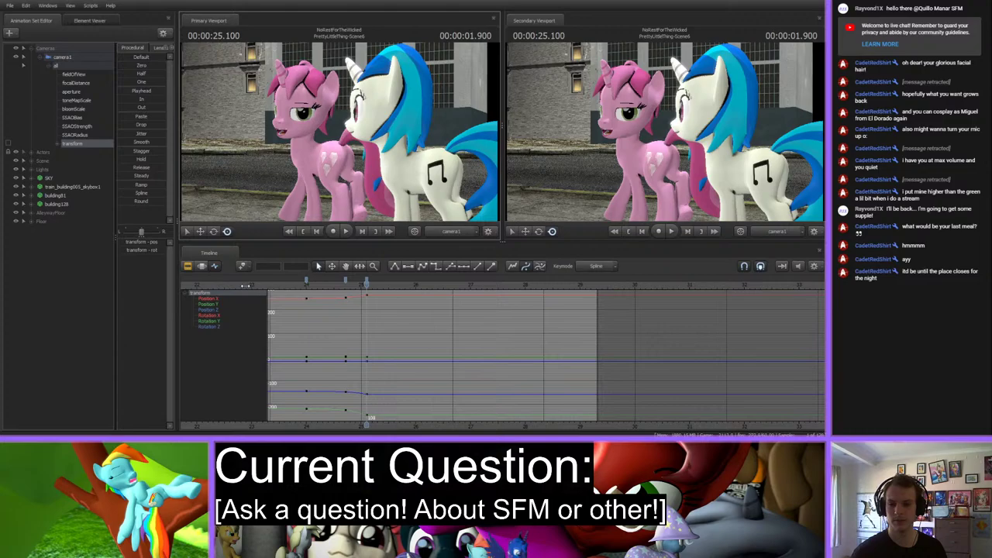
left_click_drag(244, 286, 375, 286)
left_click(347, 282)
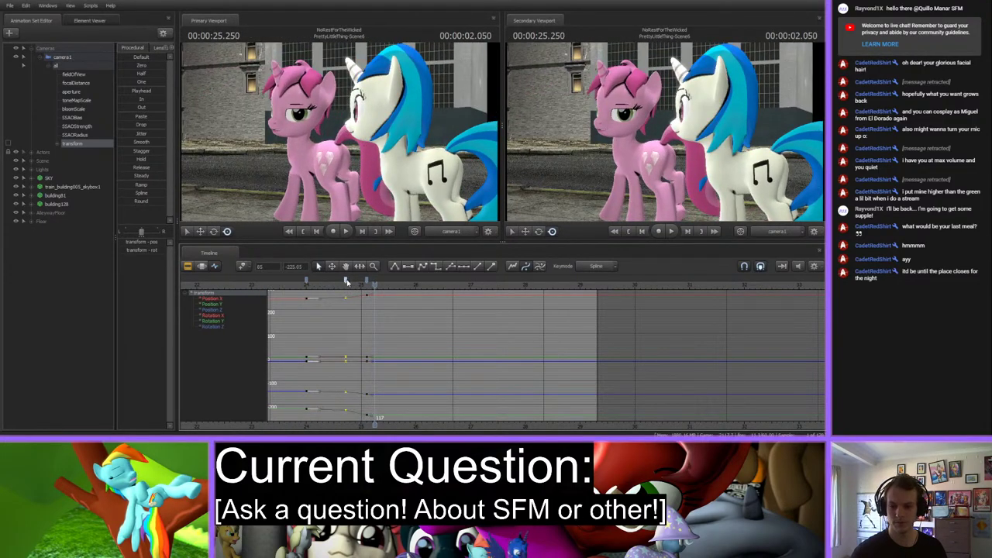
left_click(306, 281)
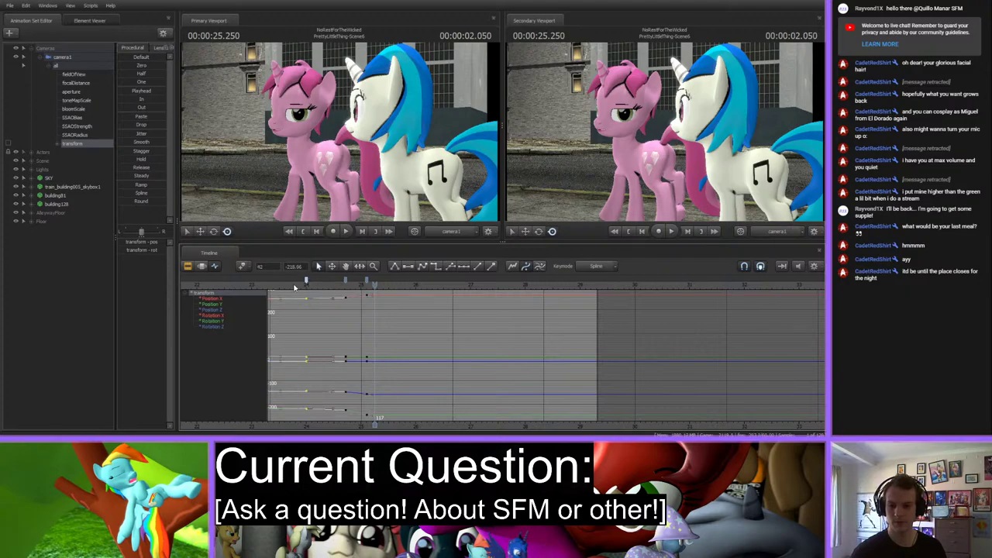
left_click_drag(307, 284, 374, 283)
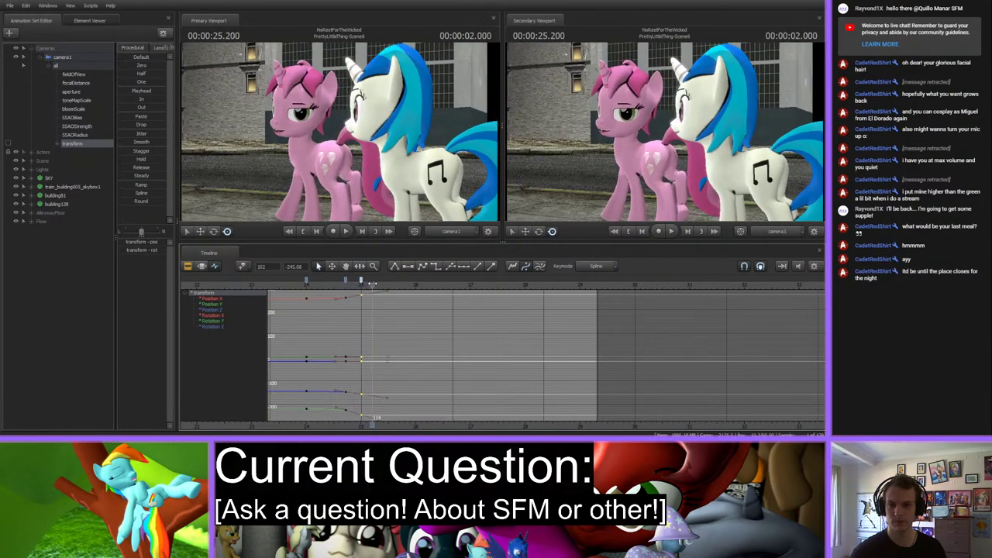
left_click(344, 317)
left_click(360, 281)
Bring the camera closer at 26.200 seconds with the white pony larger and farther right, and play back the move.
left_click_drag(361, 281, 426, 288)
left_click(345, 287)
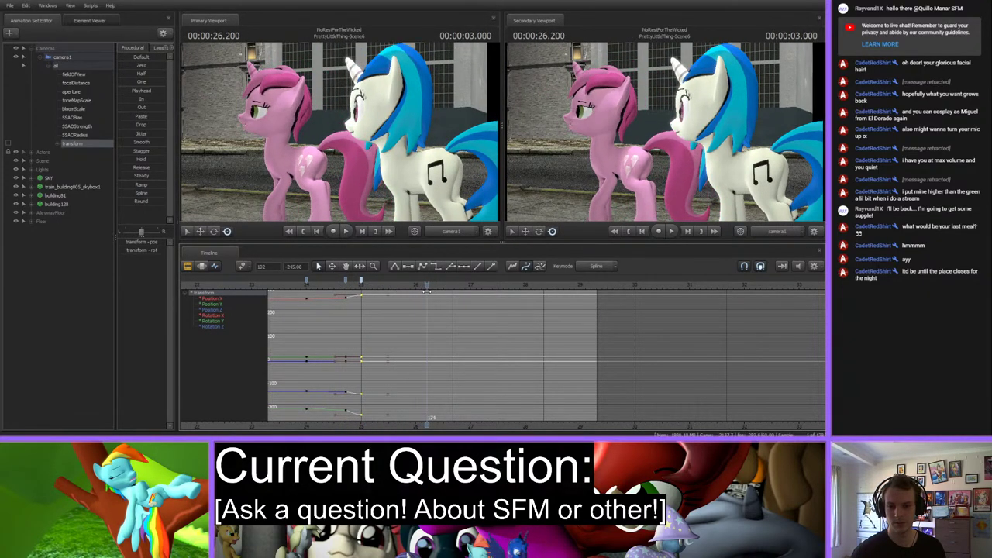
key("k")
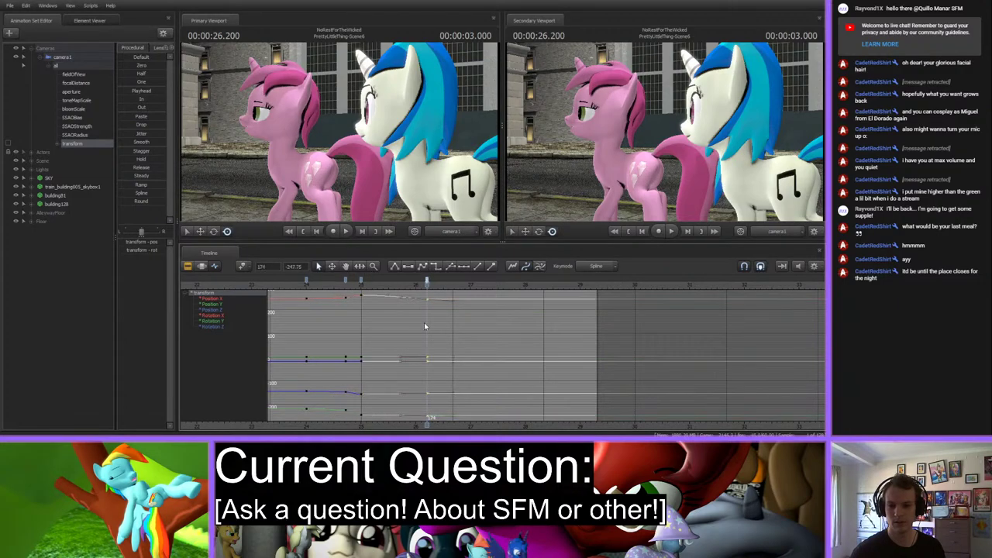
left_click(327, 283)
key("space")
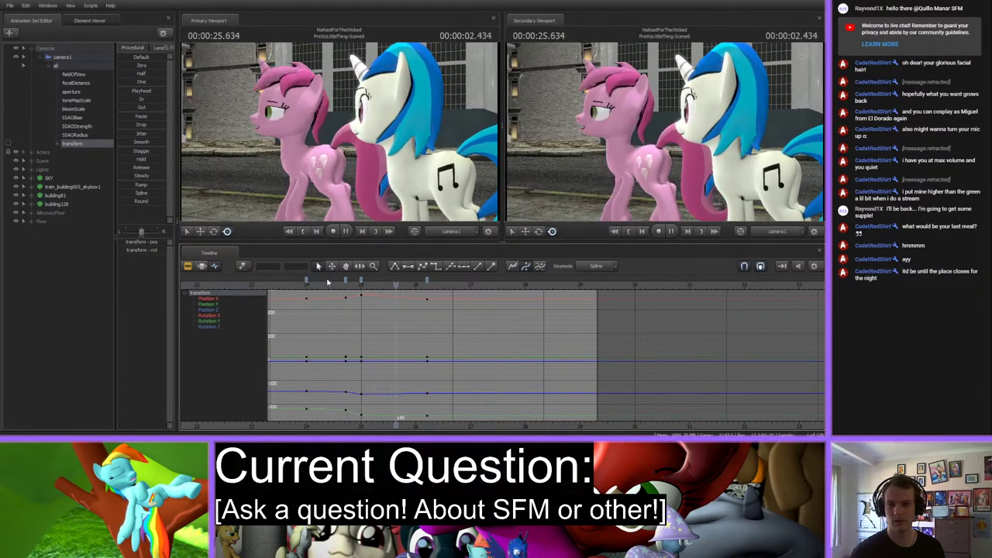
key("space")
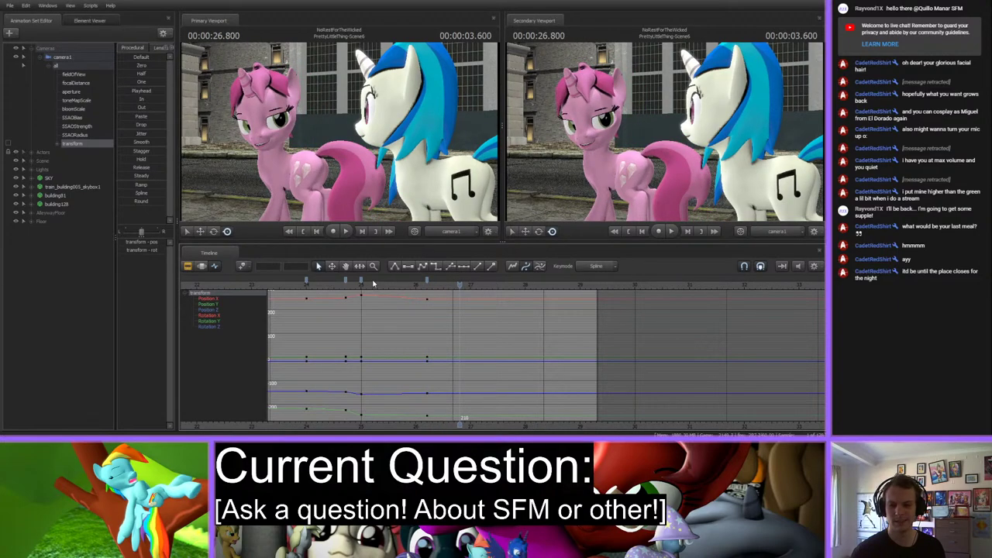
Delete the camera keyframes at 24.000 and 24.716 seconds and go to 24.700 seconds.
left_click(354, 283)
left_click(306, 283)
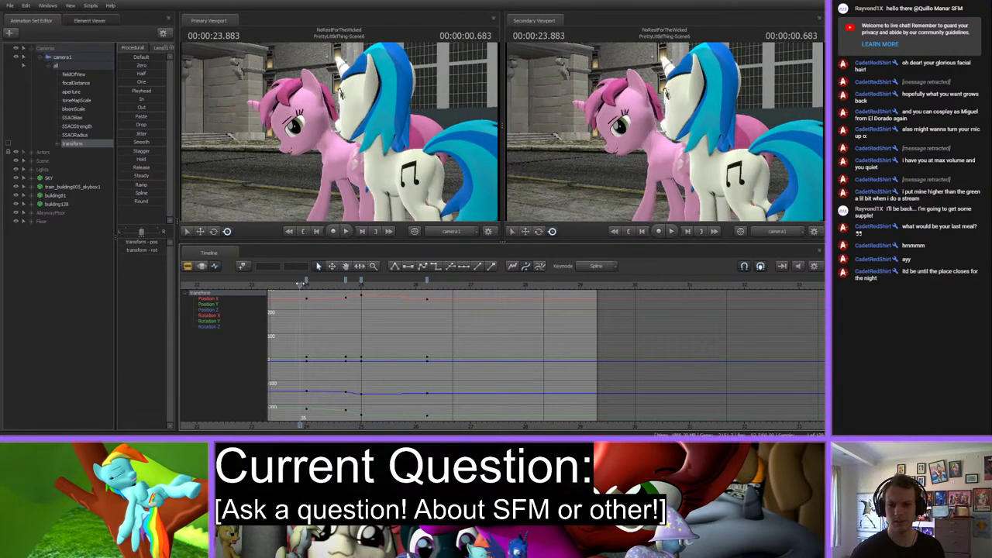
mouse_move(345, 283)
left_mouse_down()
mouse_move(305, 278)
mouse_move(344, 285)
left_mouse_up()
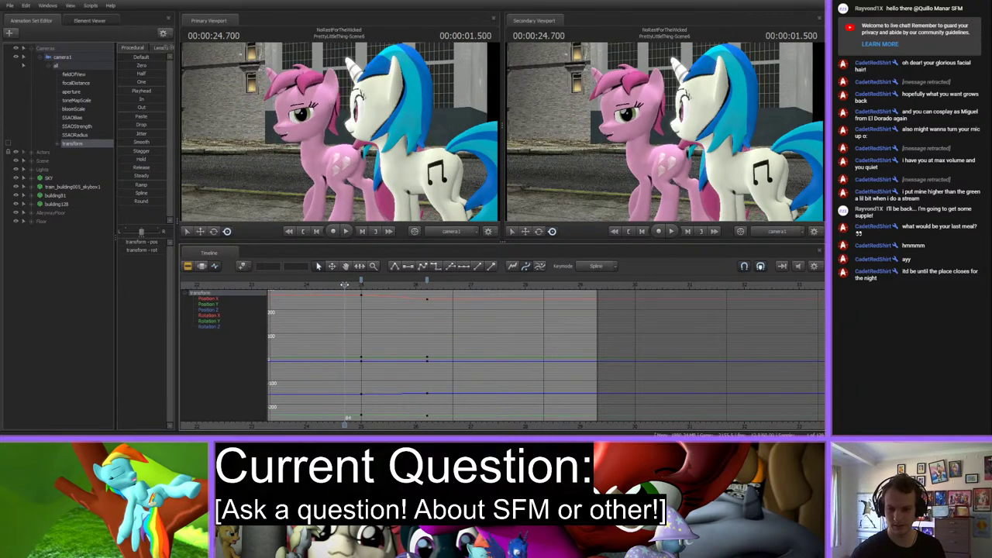
Pull the camera back at 24.700 seconds to a wide shot showing both ponies in full, and play back the transition.
left_click_drag(377, 206, 341, 192)
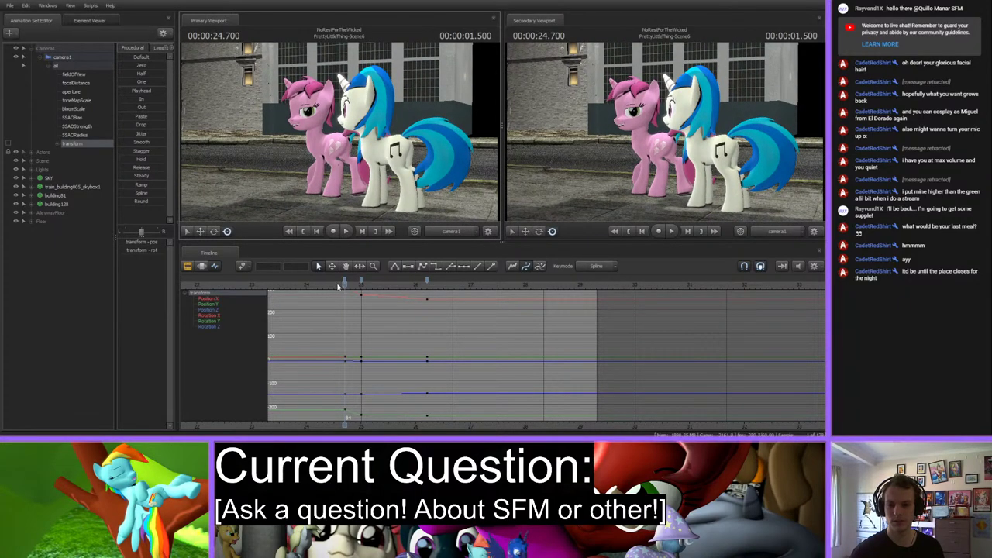
left_click(361, 283)
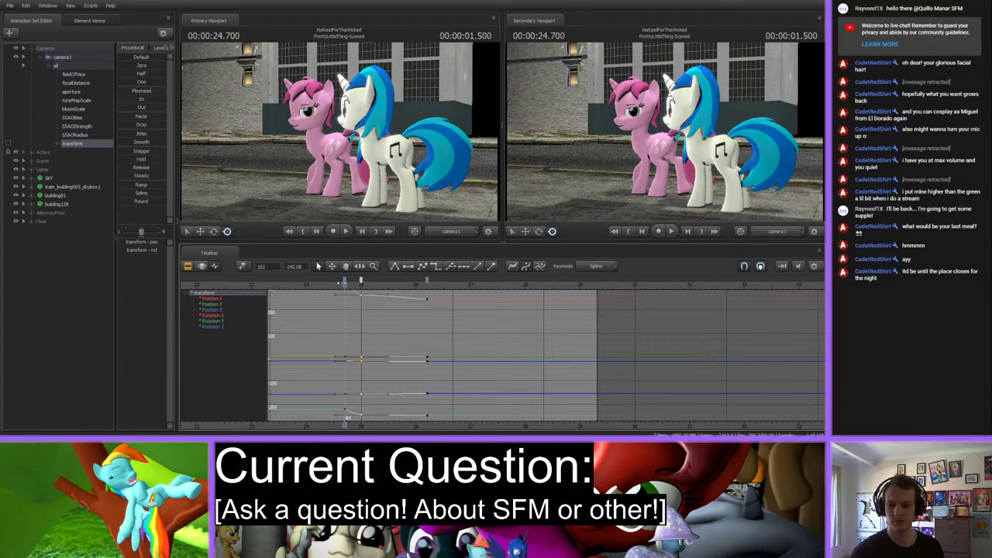
key("space")
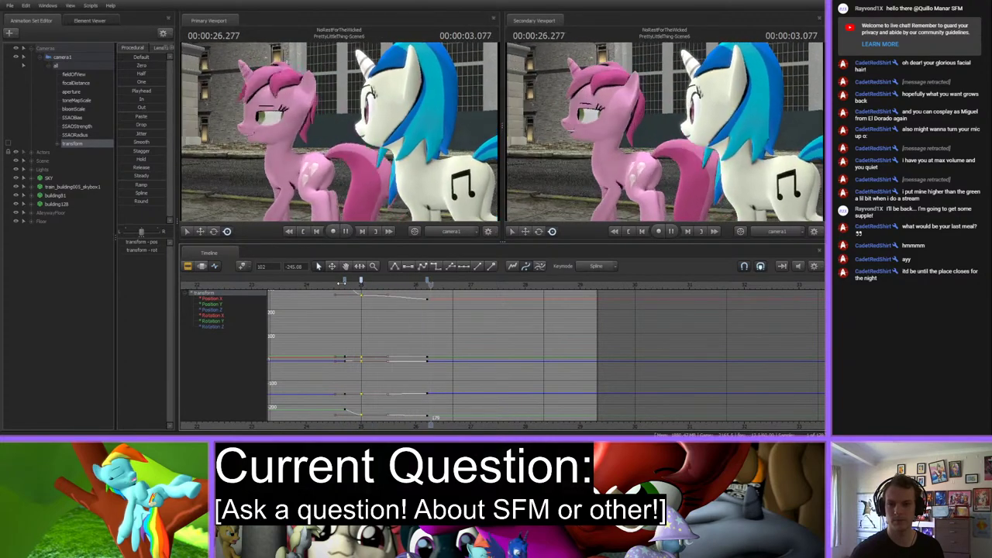
left_click(291, 285)
mouse_move(291, 285)
left_mouse_down()
mouse_move(357, 286)
mouse_move(286, 291)
mouse_move(307, 288)
left_mouse_up()
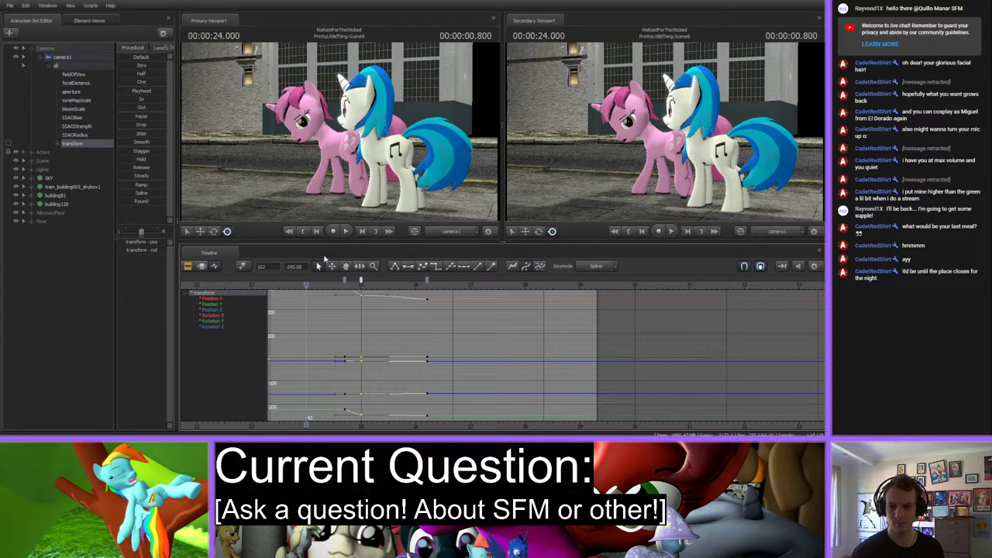
Set a slightly wider camera framing of both ponies at 23.900 seconds, and select the keyframe at 25.000 seconds.
left_click(302, 285)
left_click_drag(347, 197, 358, 198)
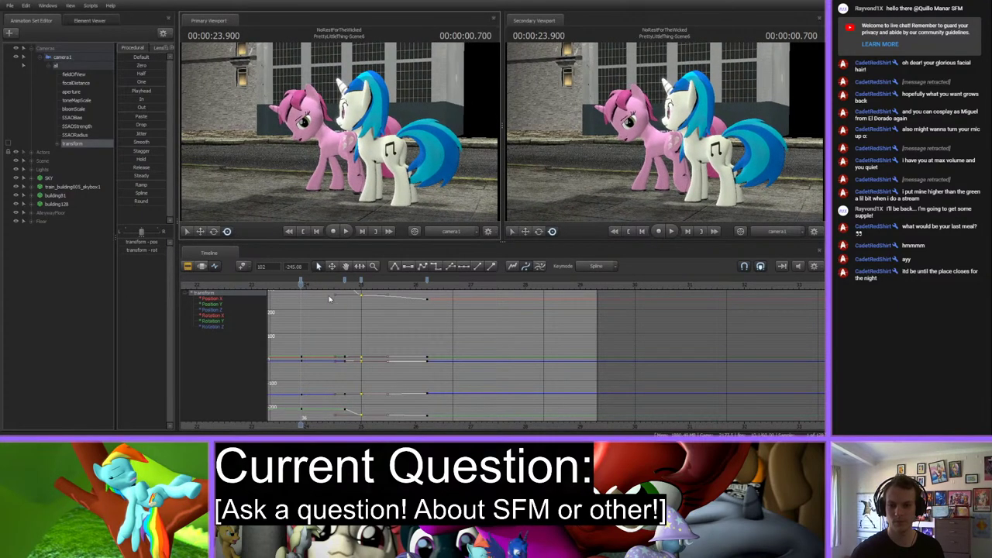
left_click(308, 300)
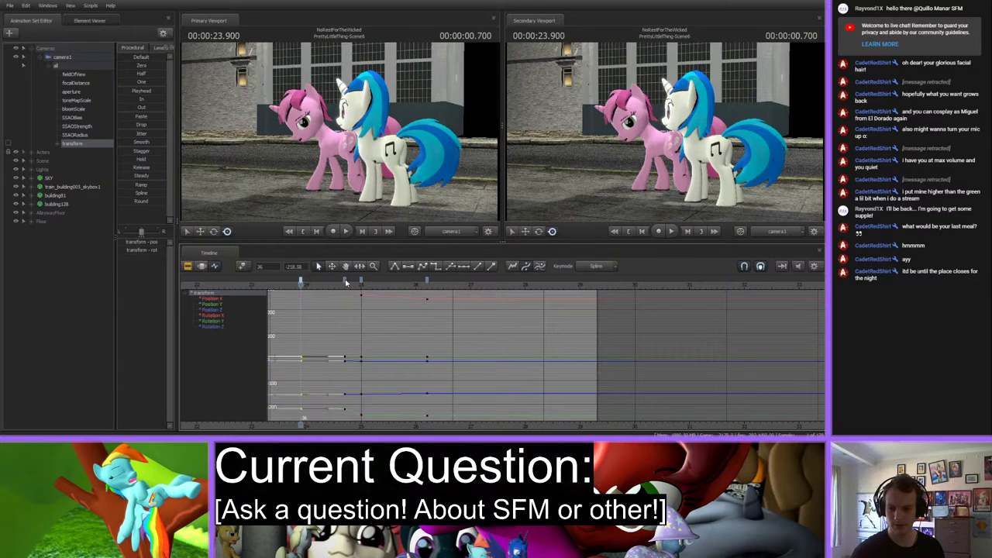
left_click_drag(346, 282, 357, 287)
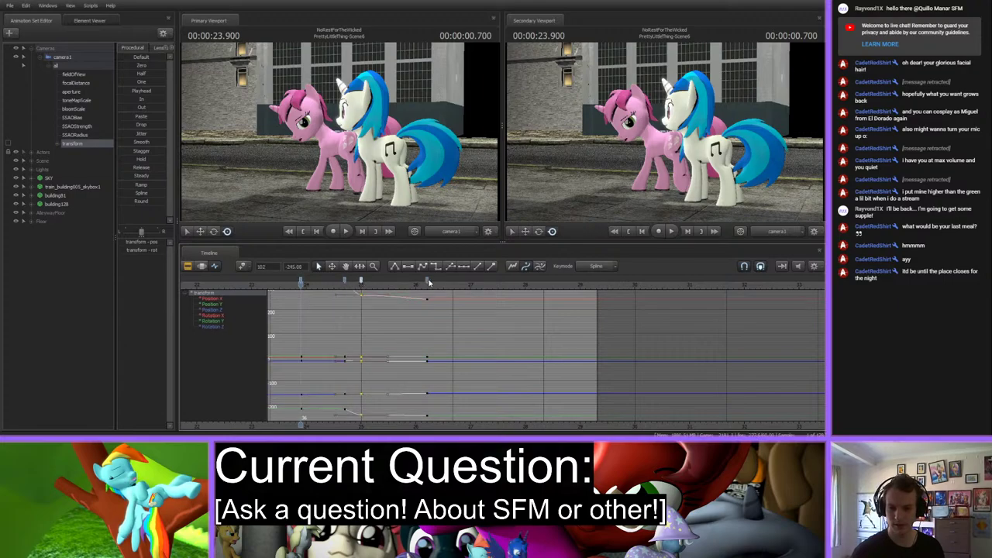
Play back the move from 23.900 seconds, set a camera keyframe at 26.500 seconds holding both ponies in close view, and replay it.
left_click(301, 297)
key("space")
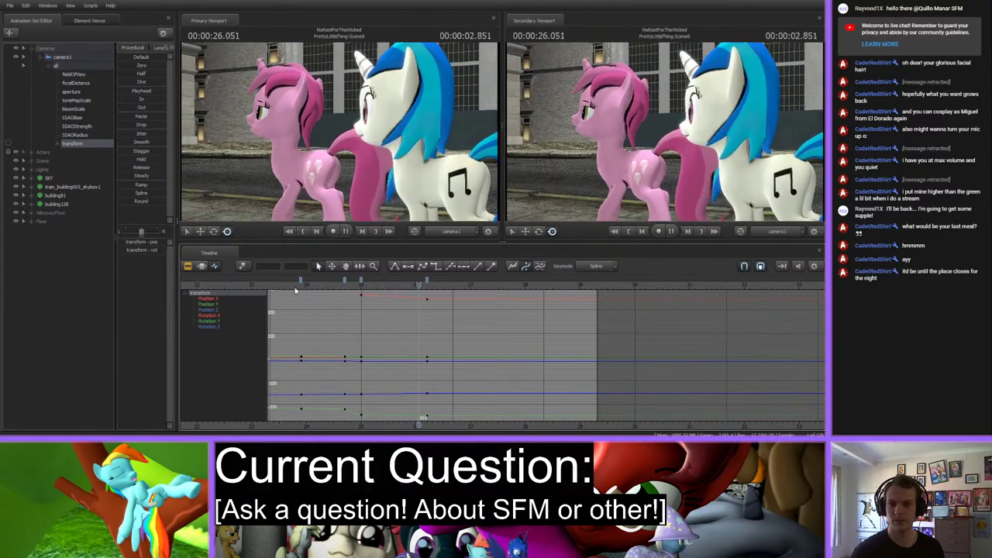
left_click(423, 285)
left_click_drag(423, 285, 443, 297)
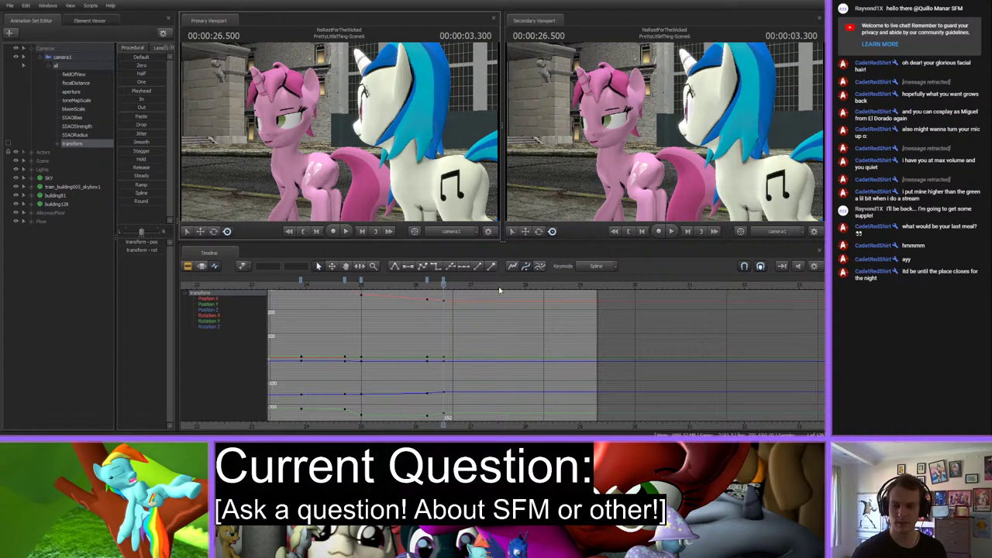
left_click_drag(443, 284, 442, 325)
left_click(339, 288)
key("space")
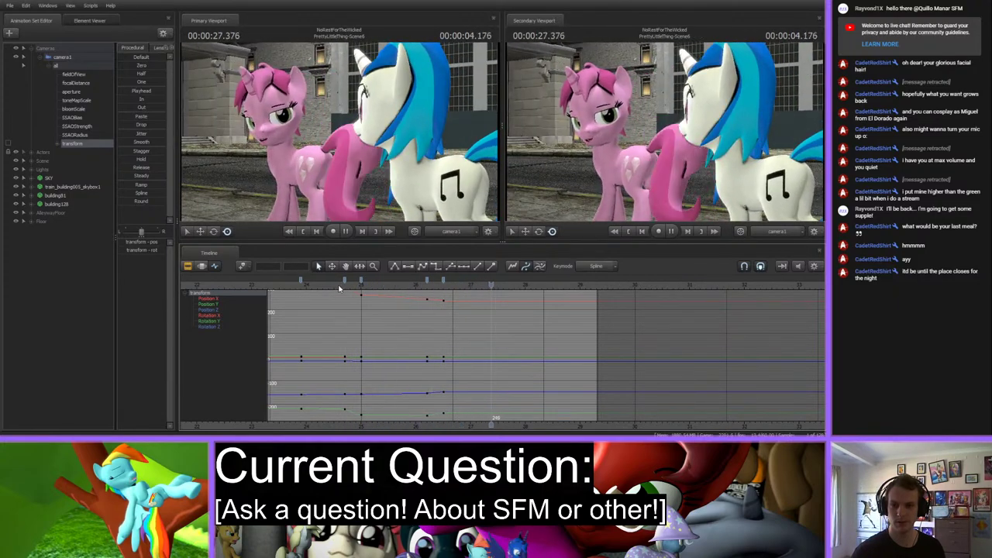
Hold the camera framing with a keyframe at about 27.7 seconds, and reframe to a close-up of the pink pony's face at 27.983 seconds.
left_click(493, 297)
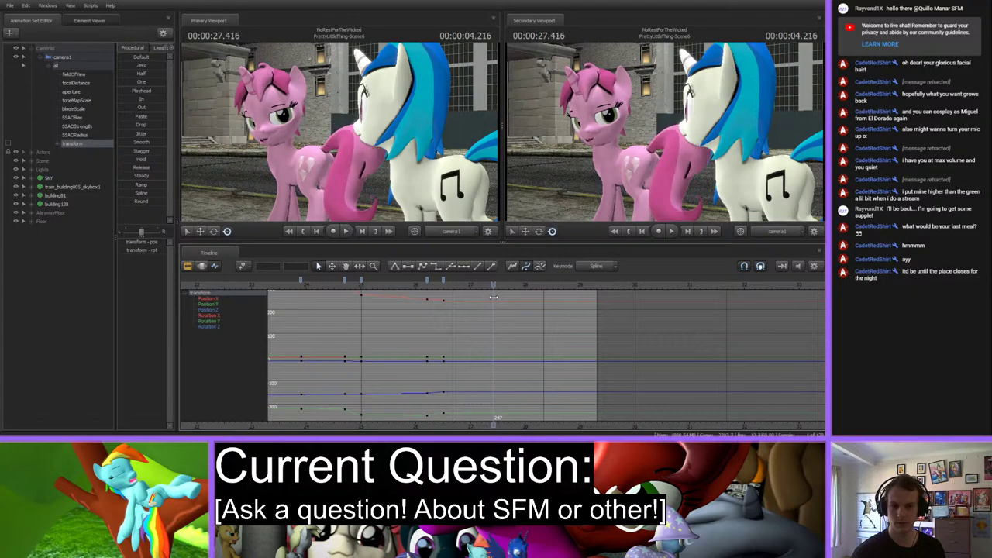
left_click_drag(493, 296, 505, 297)
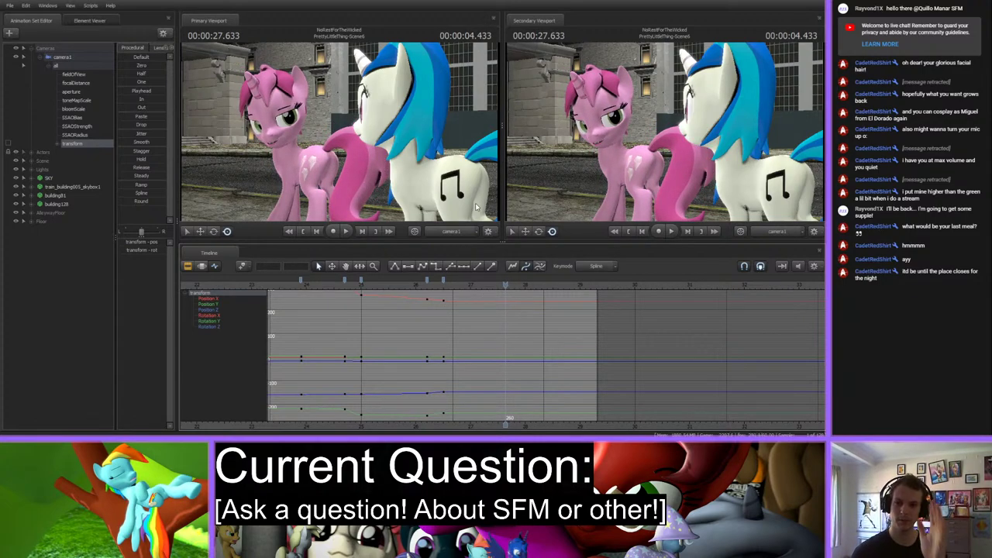
left_click(510, 286)
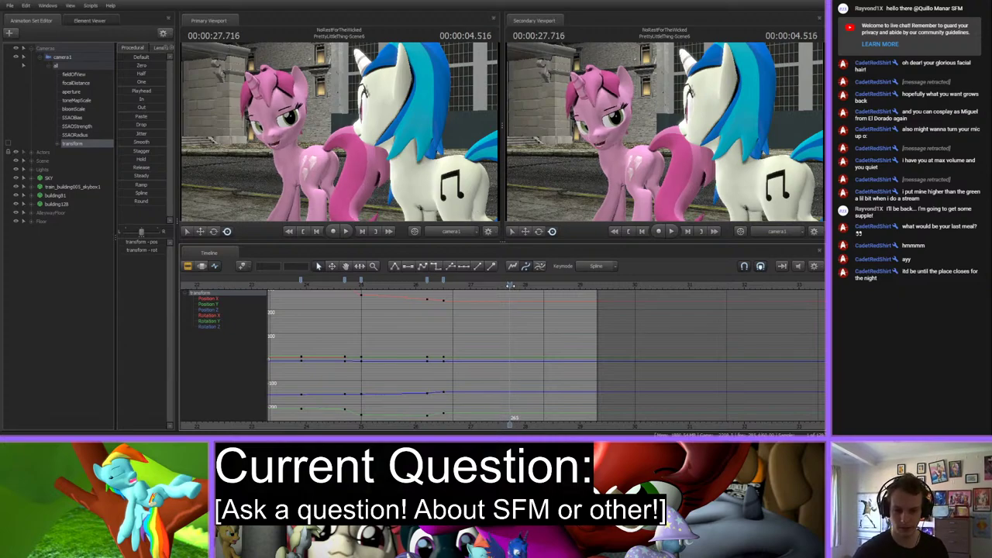
left_click_drag(510, 285, 523, 284)
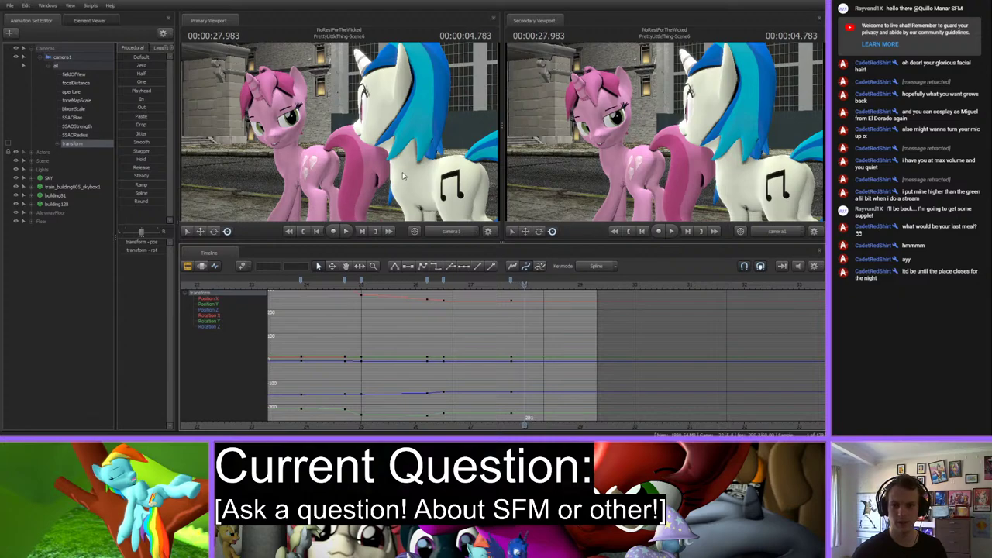
left_click_drag(402, 177, 402, 177)
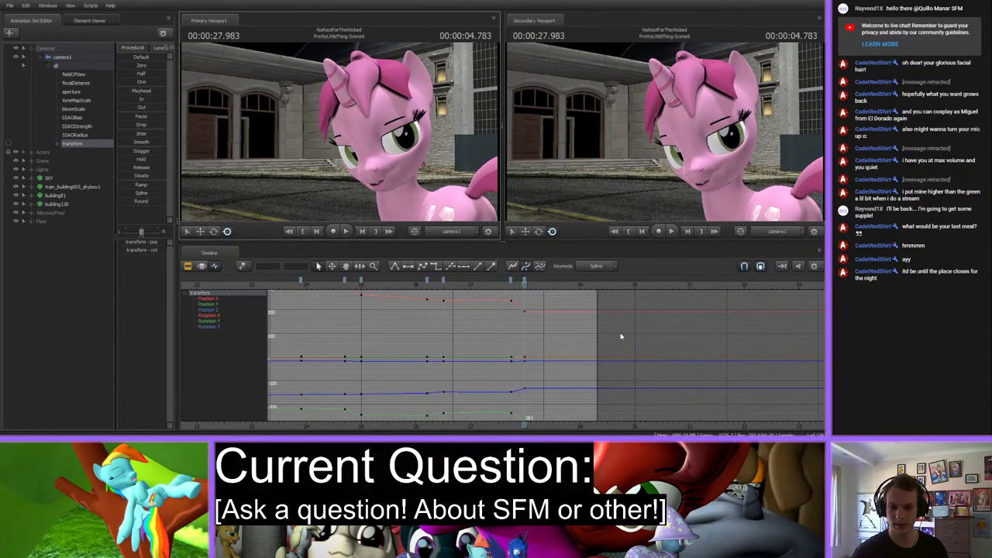
left_click(513, 283)
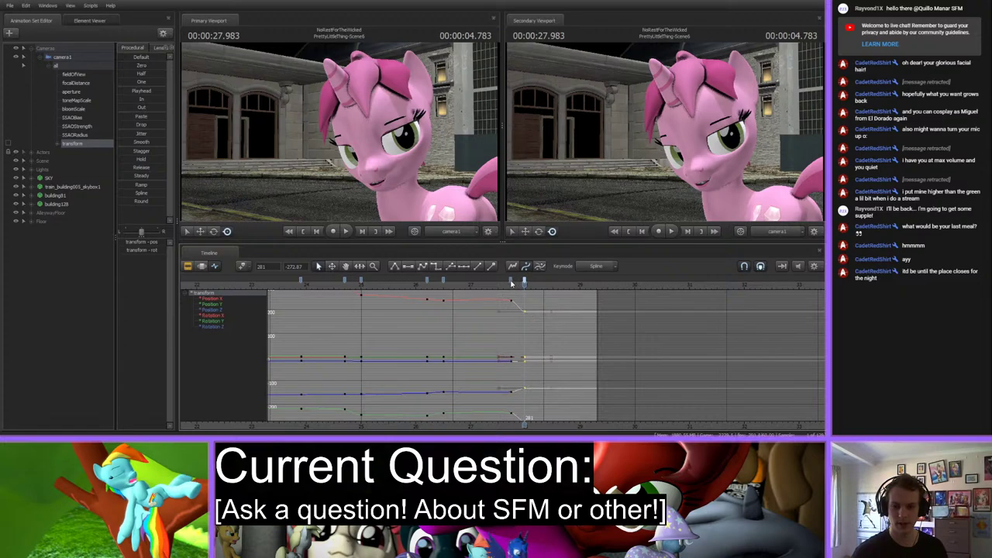
Set a slightly closer camera framing of the pink pony's profile at 29.266 seconds, the end of the shot.
left_click_drag(513, 283, 594, 288)
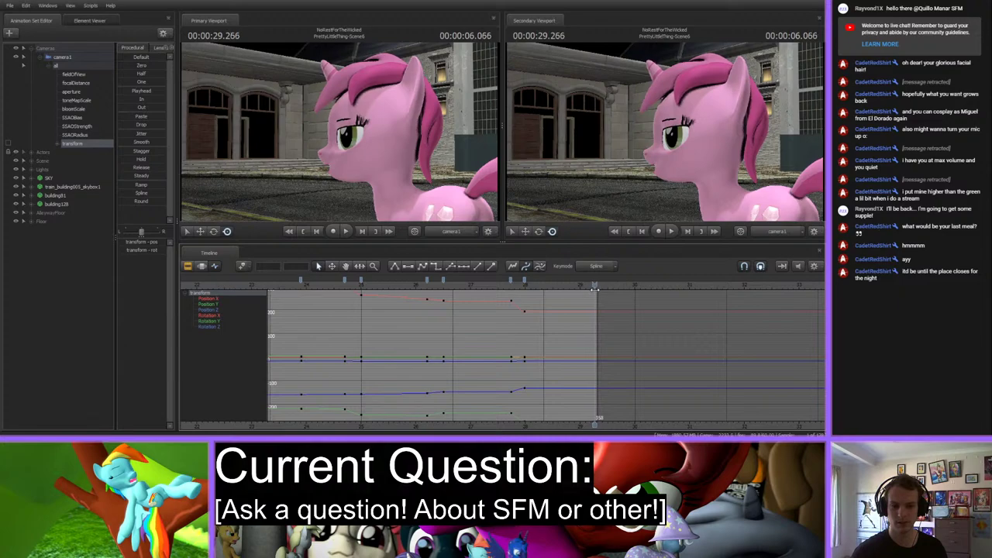
left_click_drag(466, 171, 339, 135)
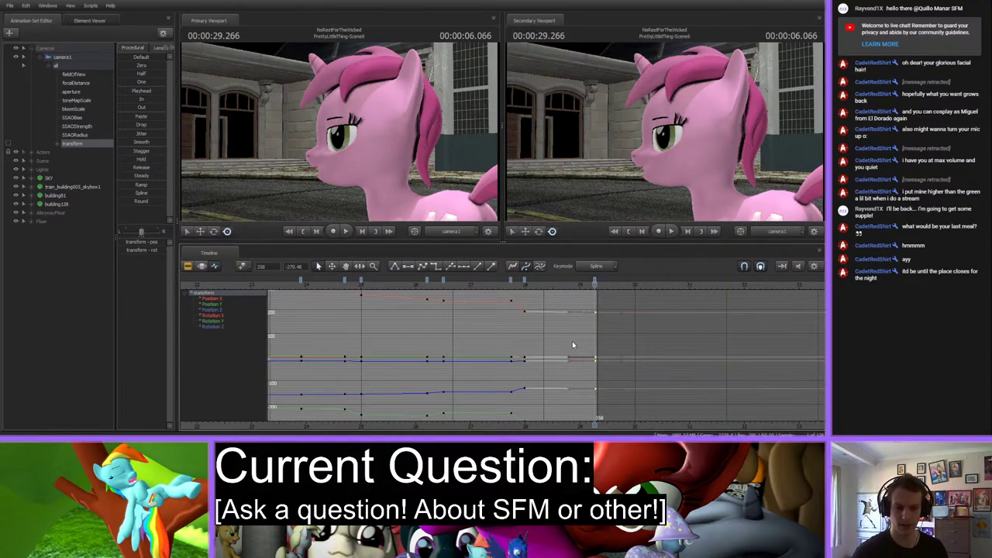
scroll(483, 381, "down", 3)
scroll(483, 381, "down", 2)
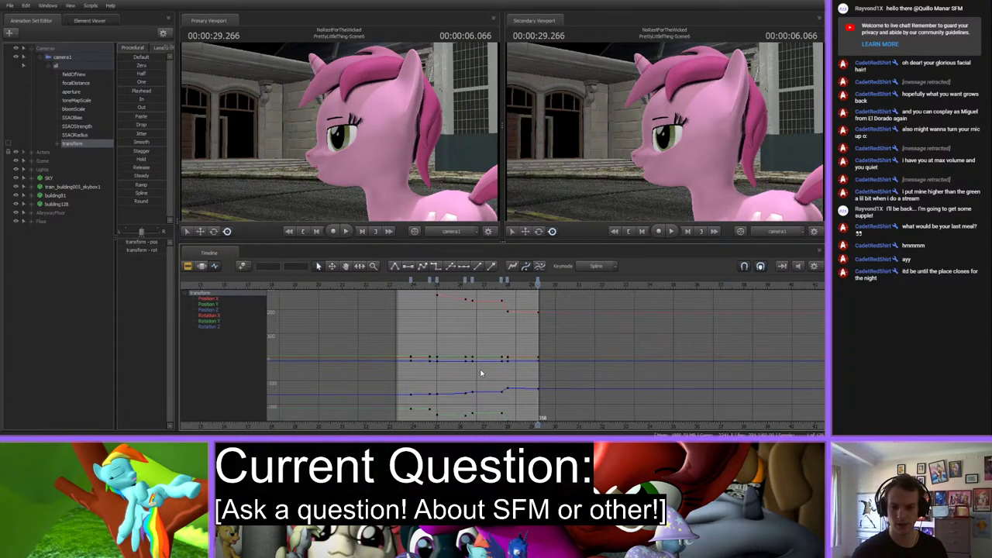
Switch to the PrettyLittleThing-Scene5 shot at 30.016 seconds and load camera1's channels in the Graph Editor.
left_click(201, 265)
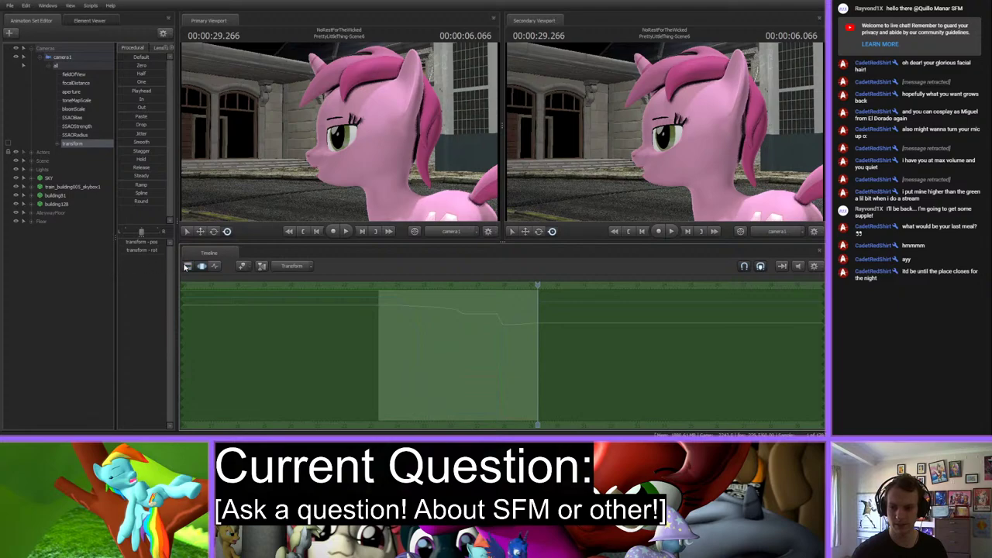
left_click(187, 266)
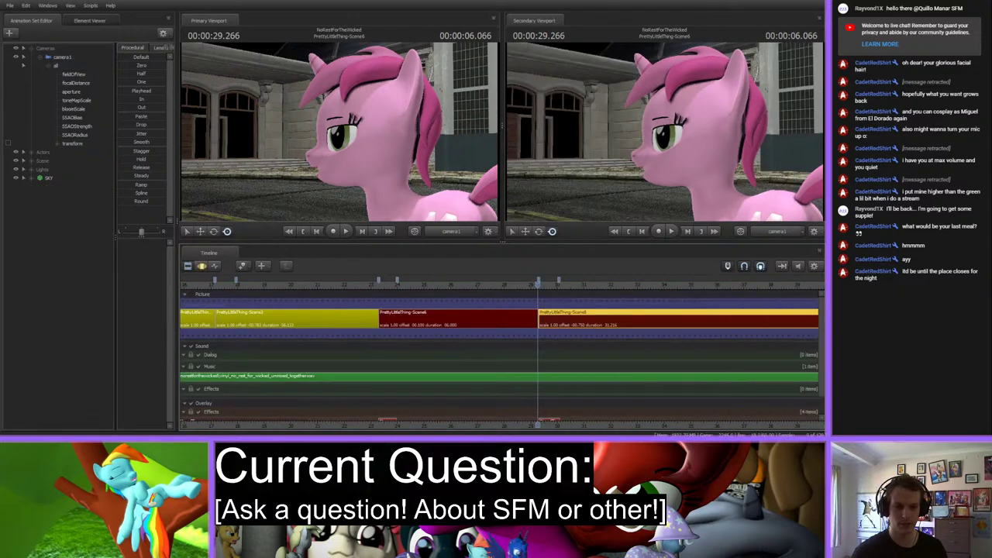
left_click(553, 285)
left_click_drag(554, 284, 557, 285)
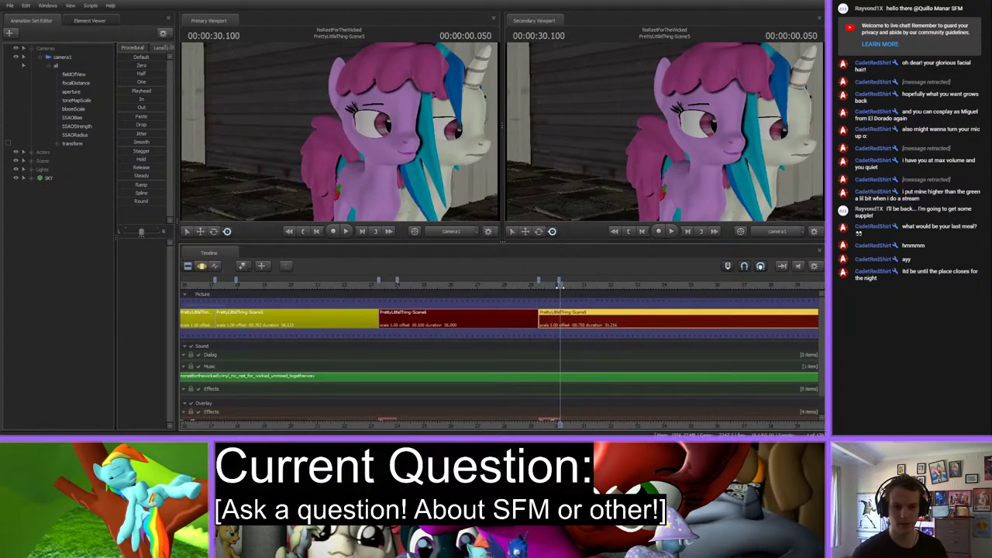
left_click(216, 267)
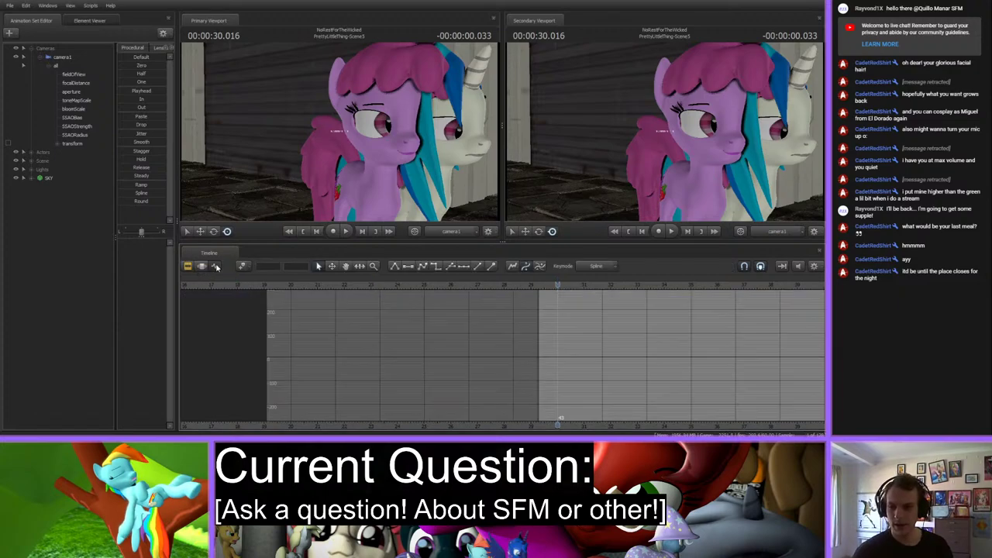
left_click(202, 266)
left_click(215, 266)
left_click(77, 59)
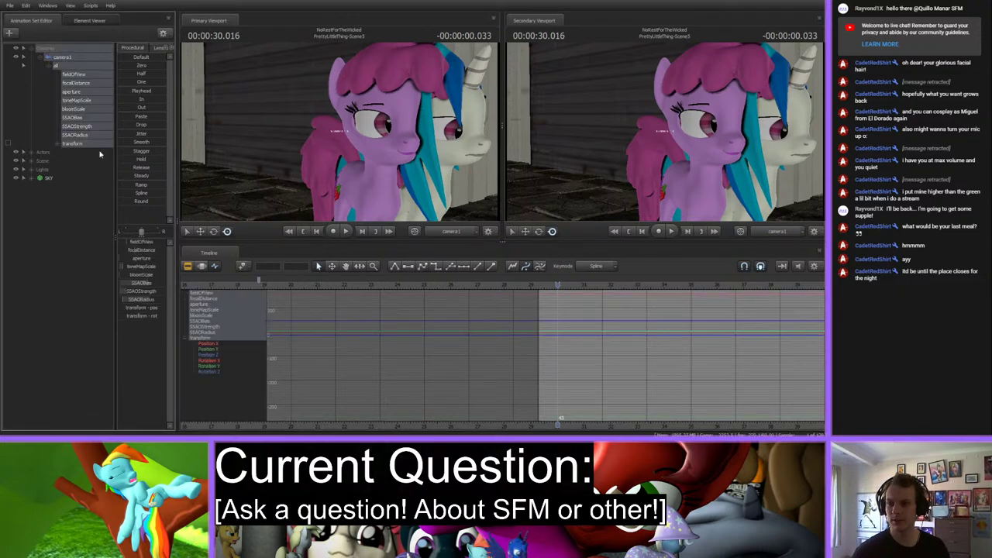
Reframe the camera at 30.016 seconds to a frontal close-up of the white pony and delete the earlier camera keyframe.
left_click_drag(423, 169, 390, 168)
scroll(521, 364, "down", 3)
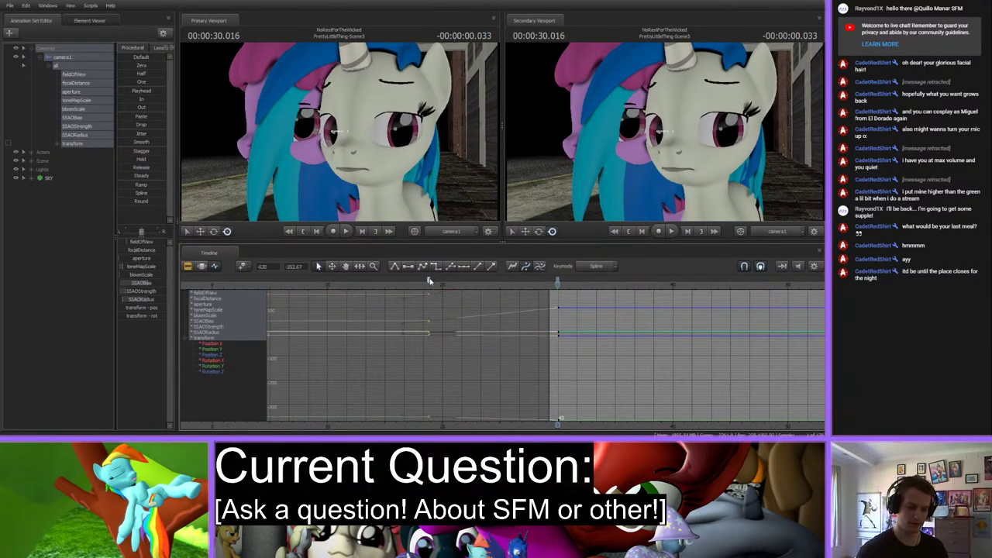
key("Delete")
Play the shot forward to 33.583 seconds and set the camera keyframe at 30 seconds to Stepped mode.
key("space")
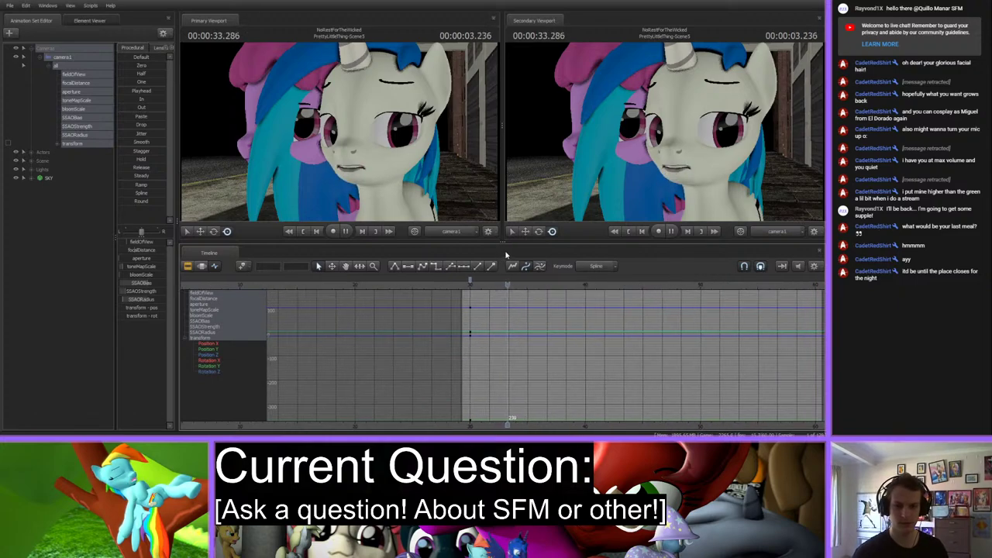
left_click(512, 284)
left_click_drag(511, 283, 511, 284)
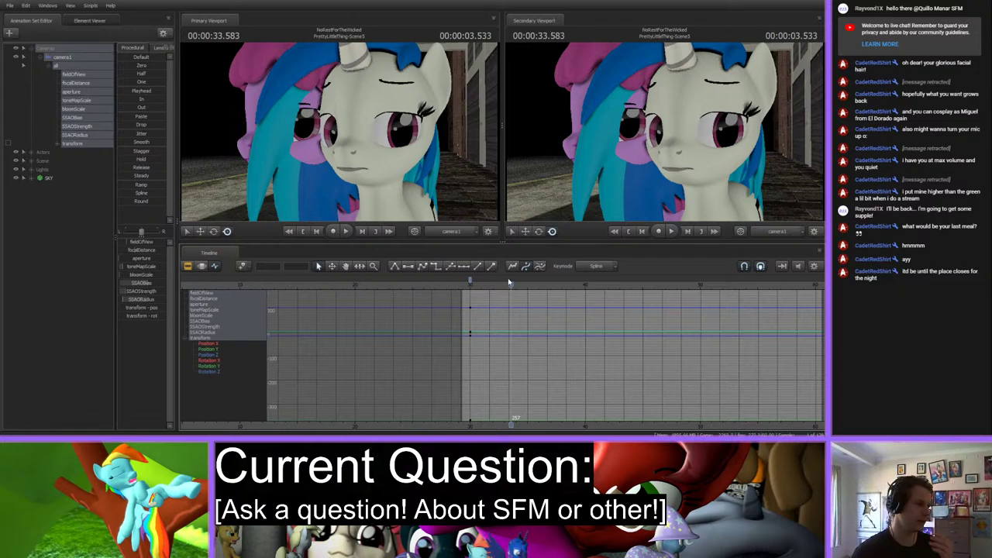
left_click(469, 283)
scroll(596, 266, "down", 1)
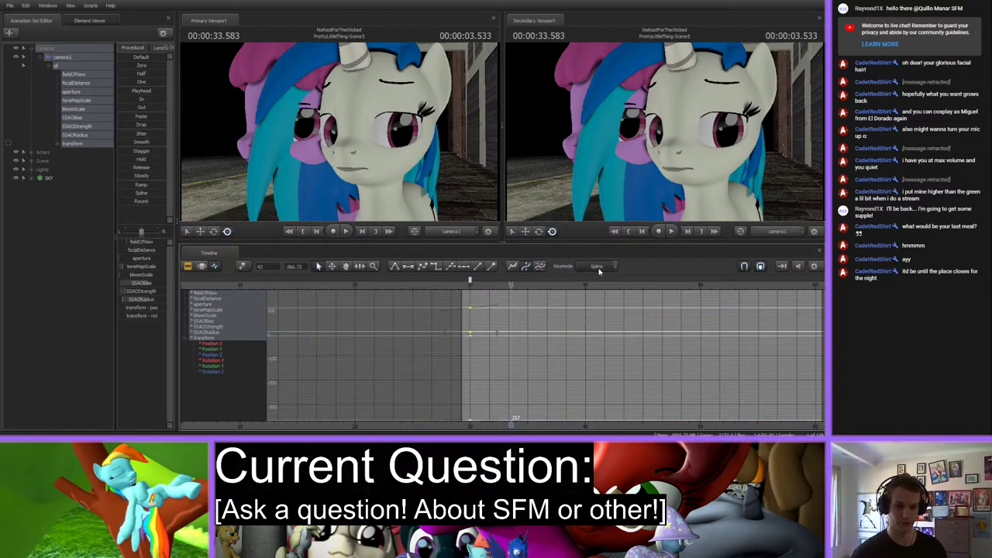
left_click(473, 295)
left_click(471, 283)
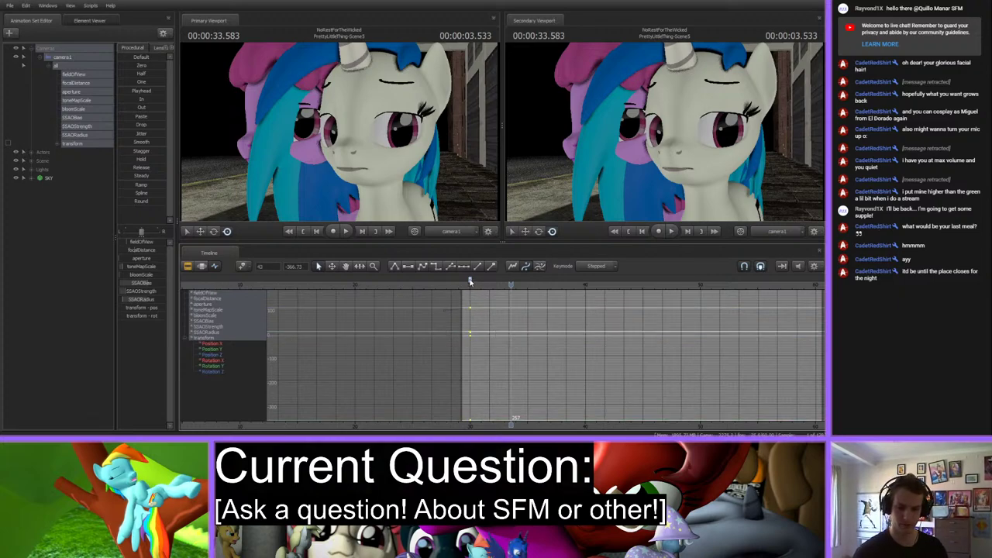
Pull the camera back at 33.583 seconds to a wide shot of both ponies in the street, and scrub through the cut.
left_click_drag(480, 209, 481, 209)
left_click_drag(317, 96, 316, 96)
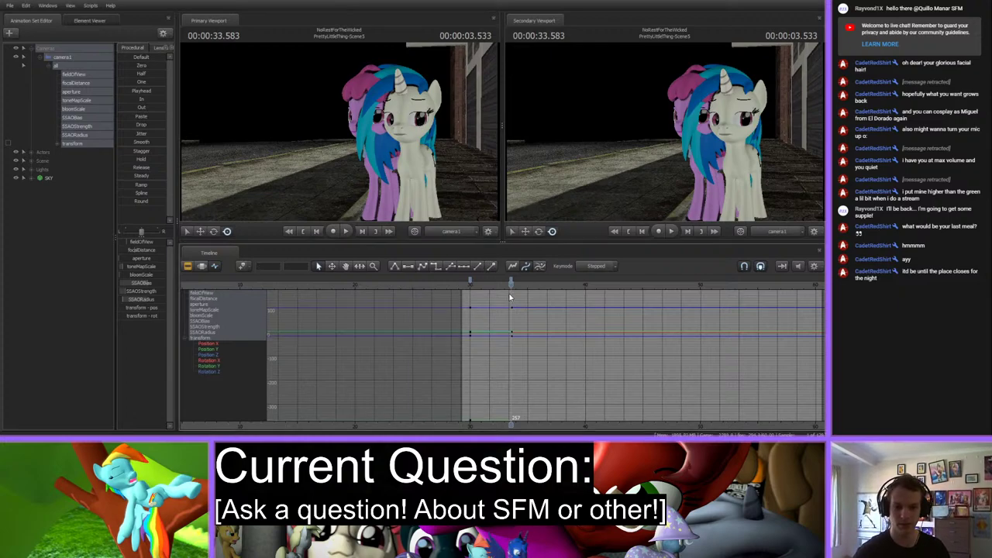
left_click(479, 285)
left_click_drag(479, 285, 557, 295)
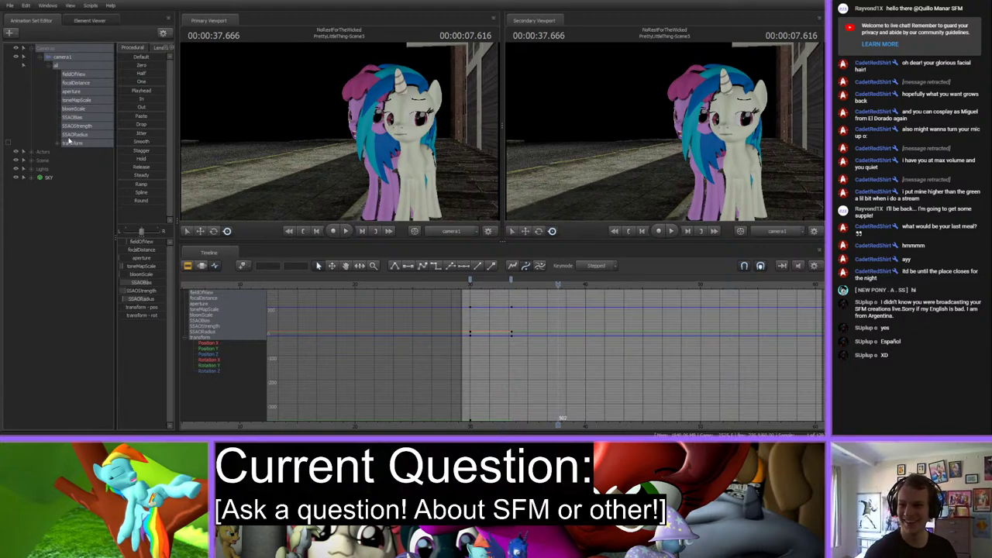
Reselect camera1 and play back the cut from close-up to wide shot, starting at 32.050 seconds.
left_click(64, 58)
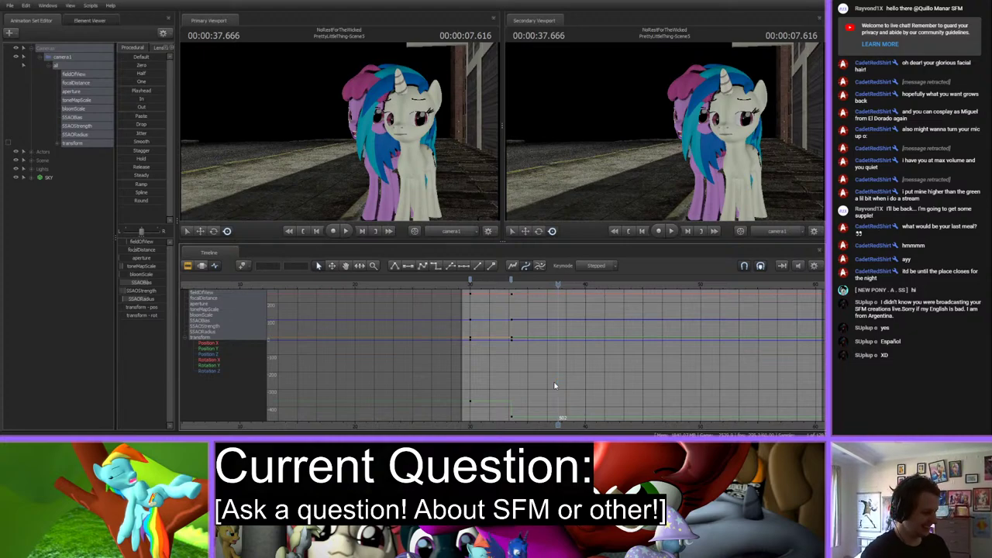
left_click(493, 289)
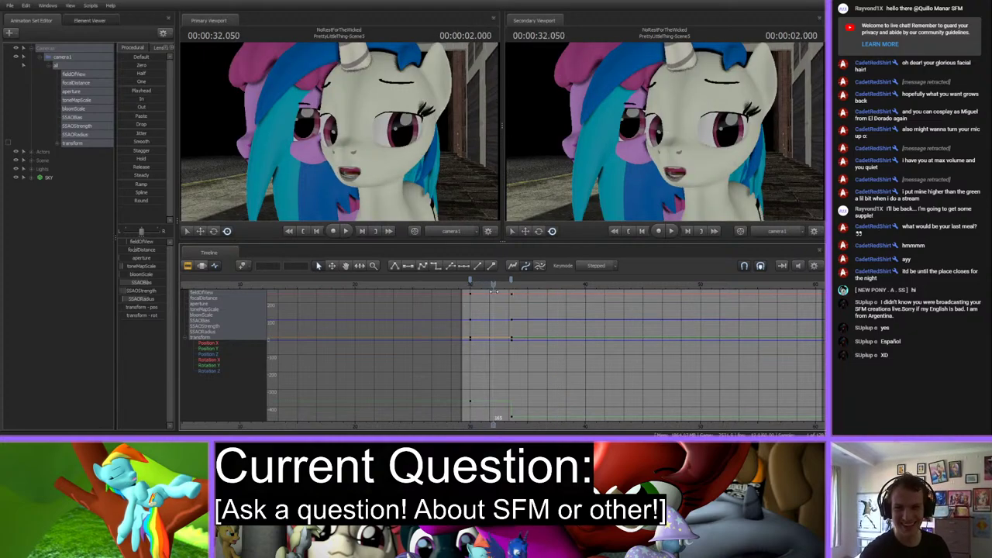
key("space")
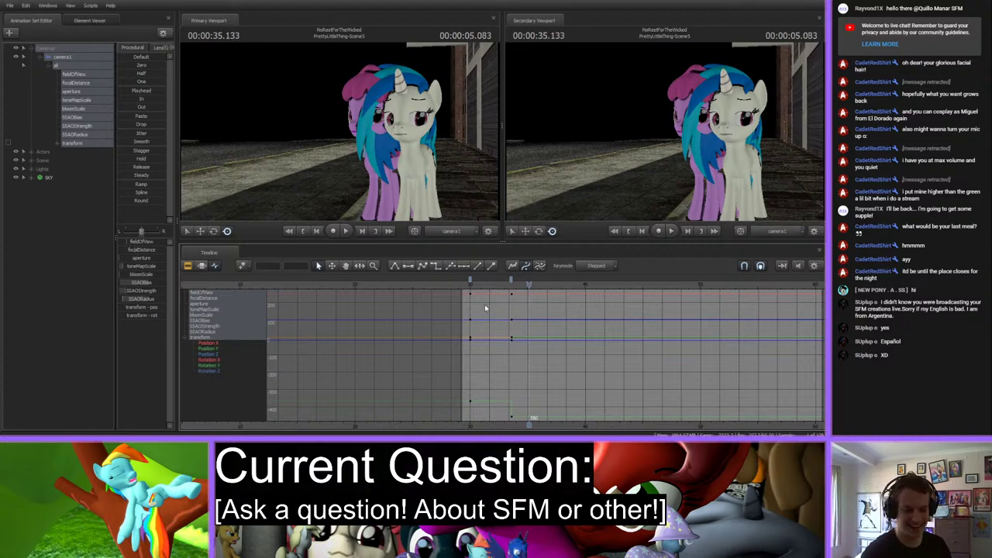
Return to the Clip Editor, select the PrettyLittleThing-Scene6 shot and go to 24.416 seconds.
left_click(189, 266)
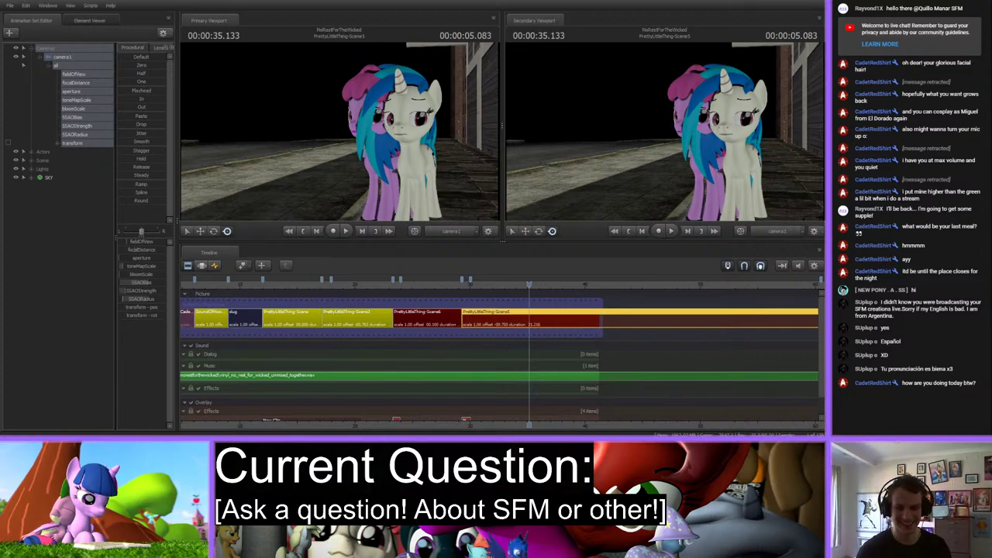
left_click_drag(528, 285, 404, 285)
left_click(431, 312)
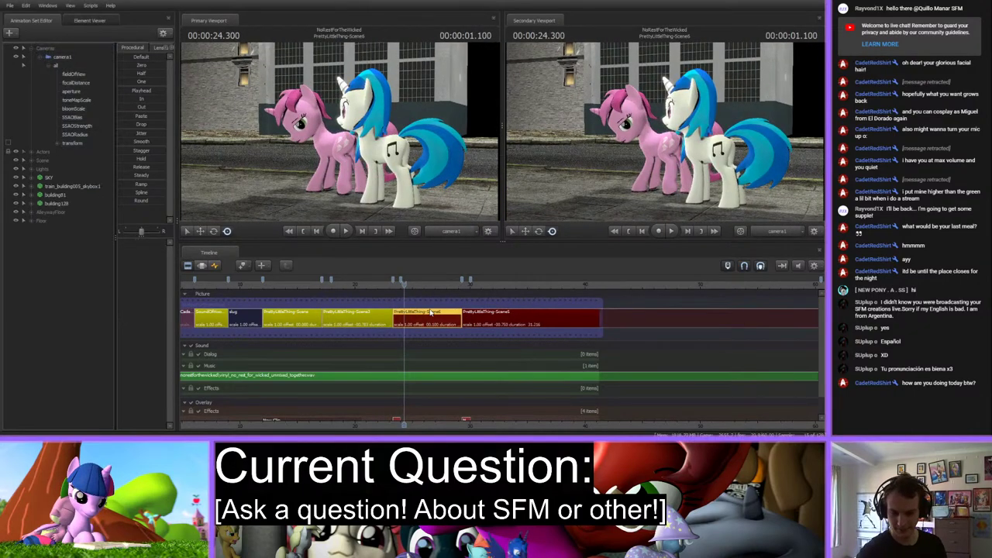
left_click(382, 285)
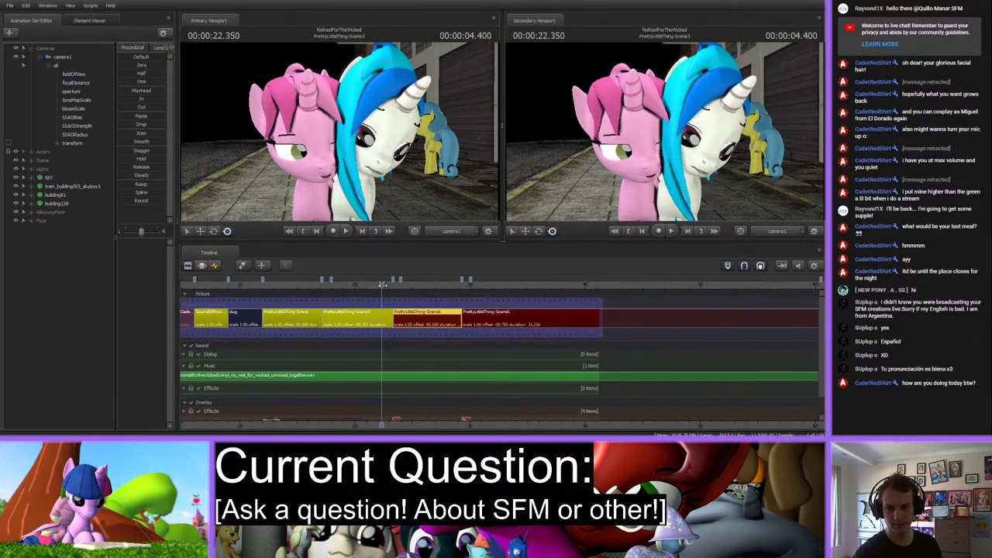
left_click_drag(382, 285, 405, 285)
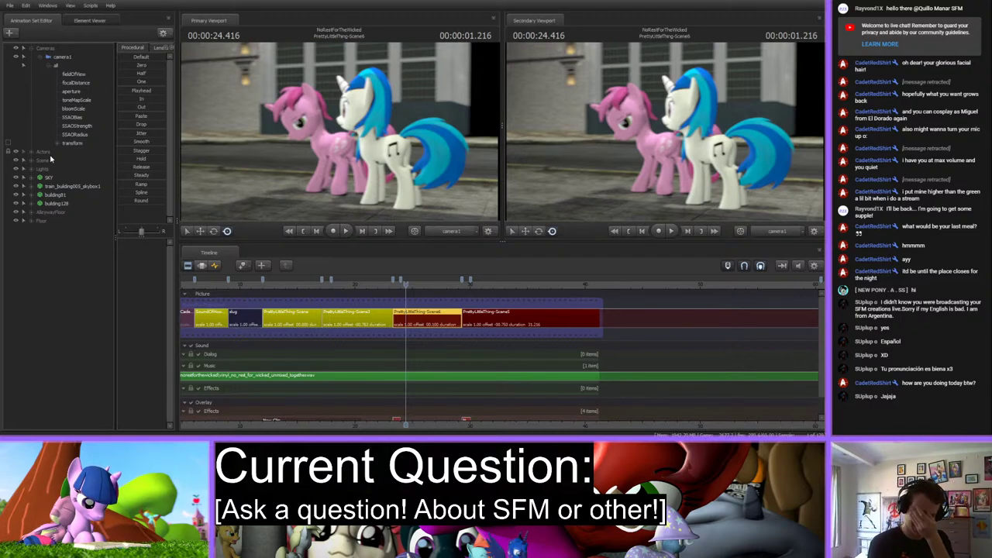
Open camera1's animation curves in the Graph Editor around 24 seconds.
left_click(62, 57)
key("F3")
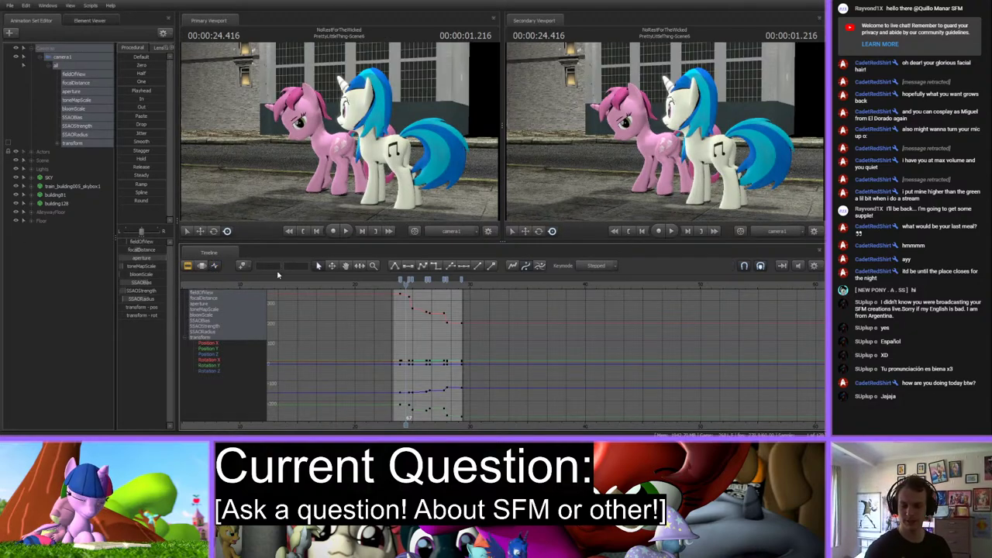
left_click(394, 308)
scroll(409, 322, "up", 5)
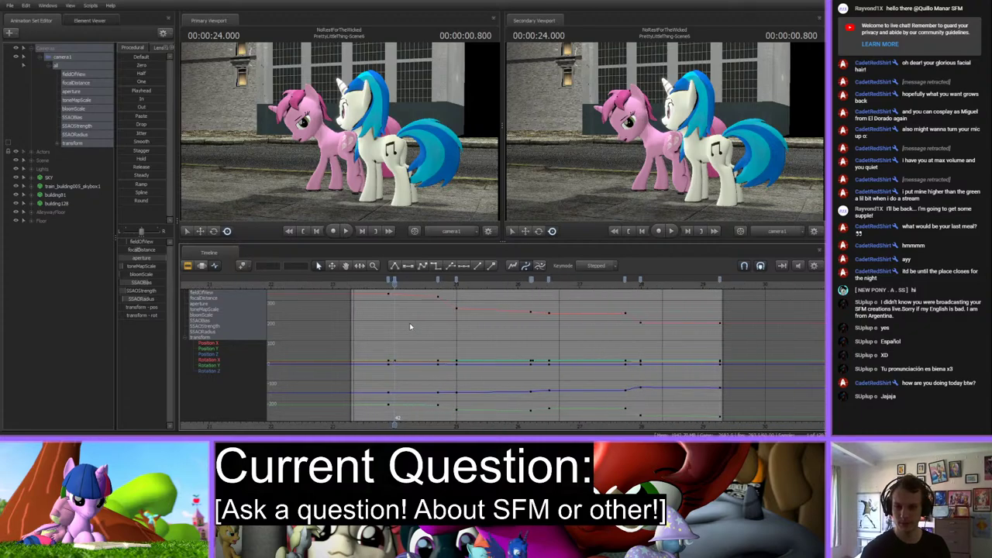
Adjust camera1's focal distance at the 23.900 and 24.700 second keyframes.
left_click(384, 298)
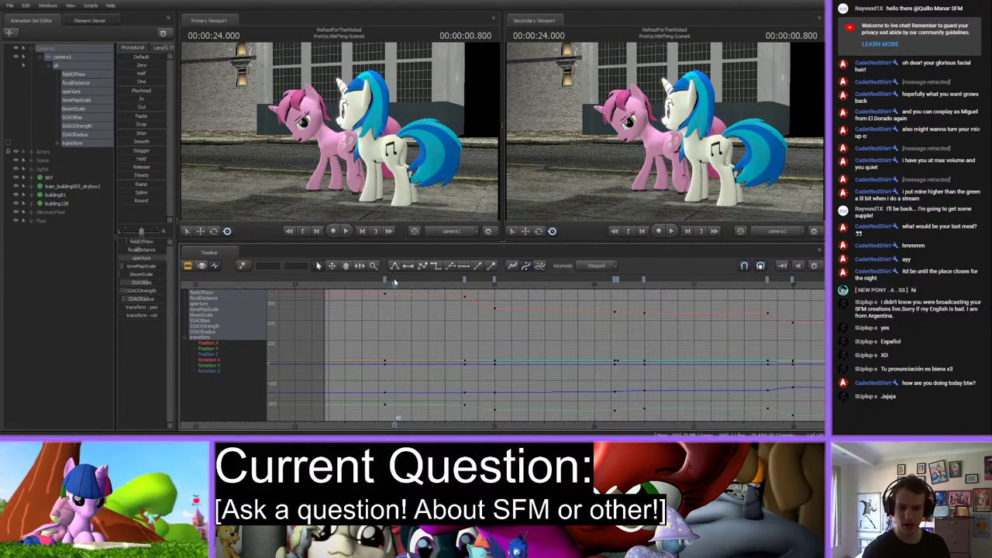
left_click_drag(137, 251, 172, 253)
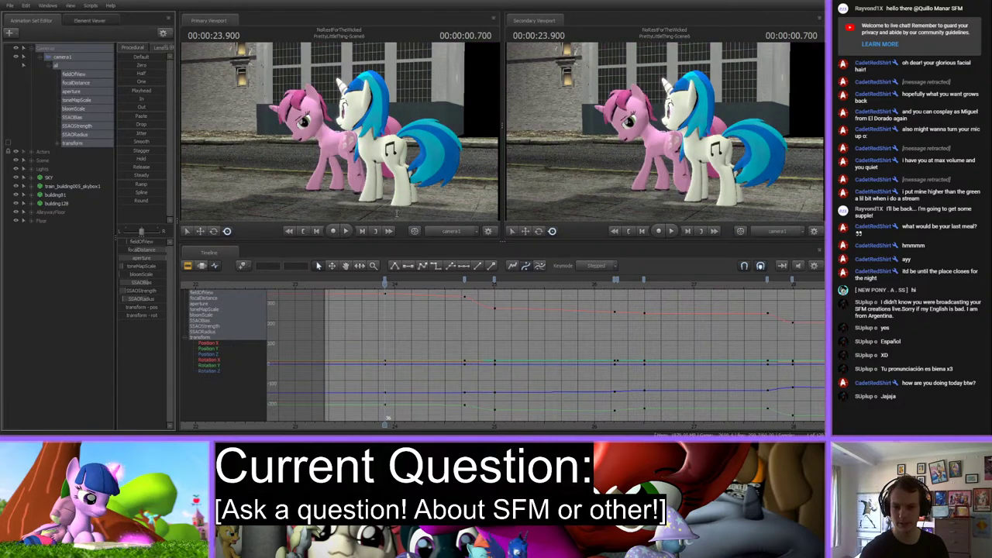
left_click_drag(144, 251, 151, 251)
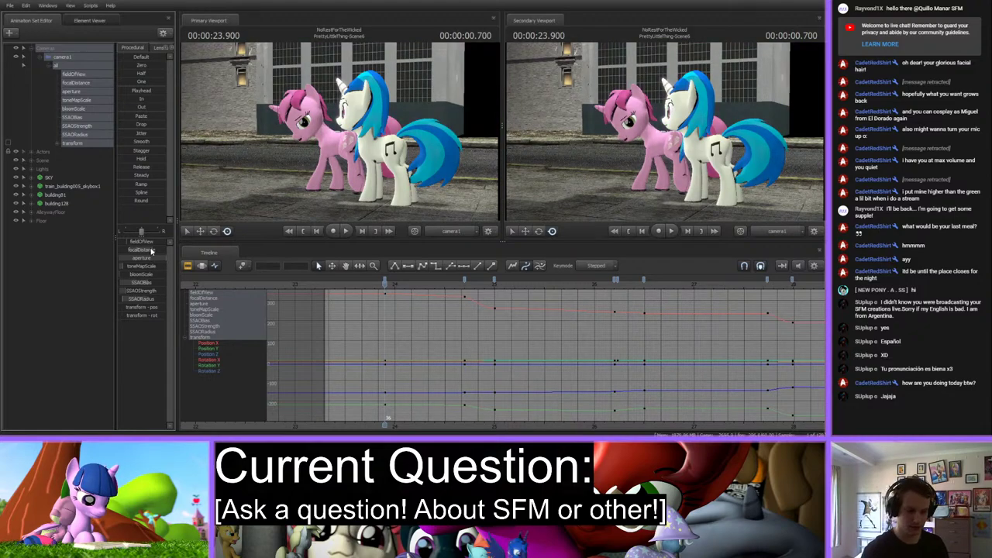
key("Up")
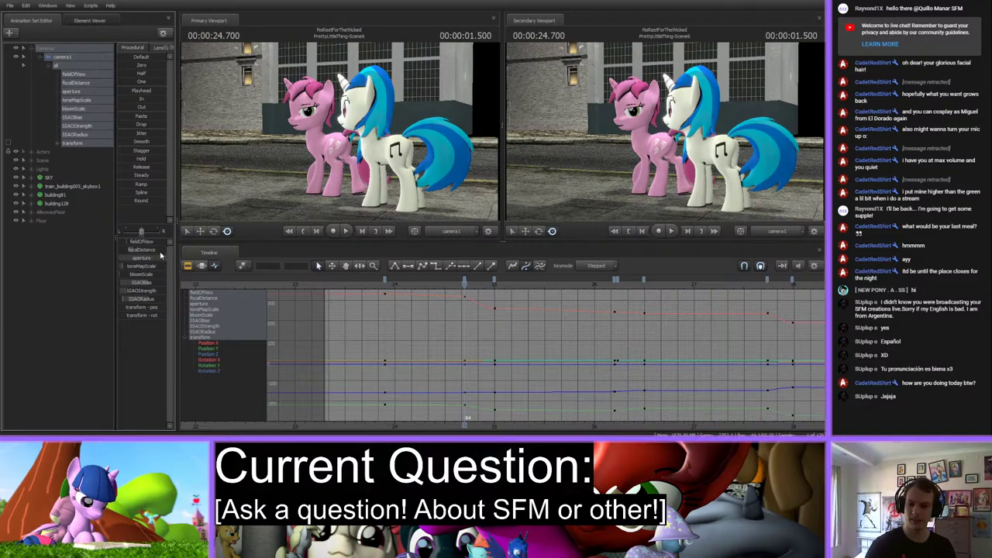
mouse_move(160, 255)
left_mouse_down()
mouse_move(196, 255)
mouse_move(154, 248)
left_mouse_up()
Step through the middle keyframes to 26.500 seconds and adjust camera1's focal distance there.
key("Up")
key("Up")
key("Right")
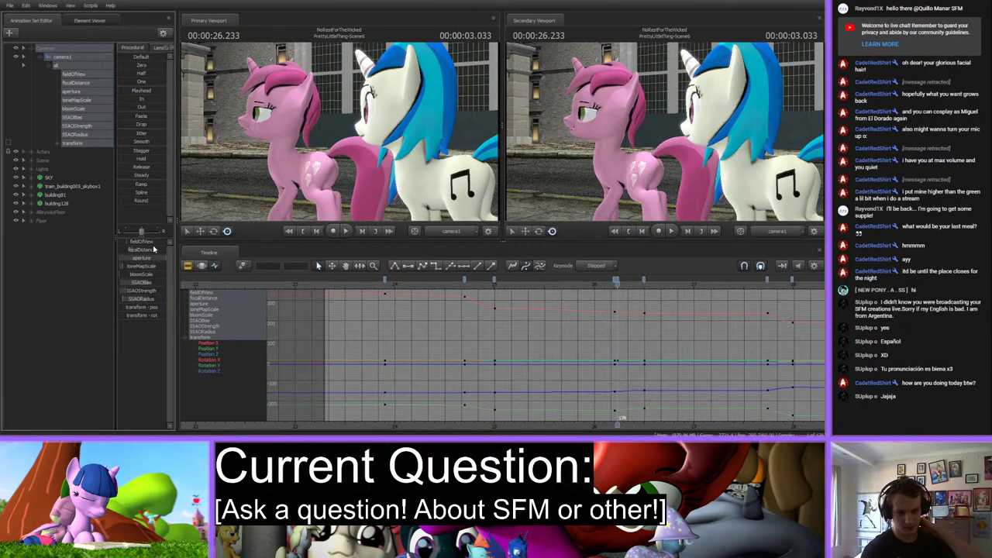
left_click(618, 282)
left_click_drag(618, 282, 643, 282)
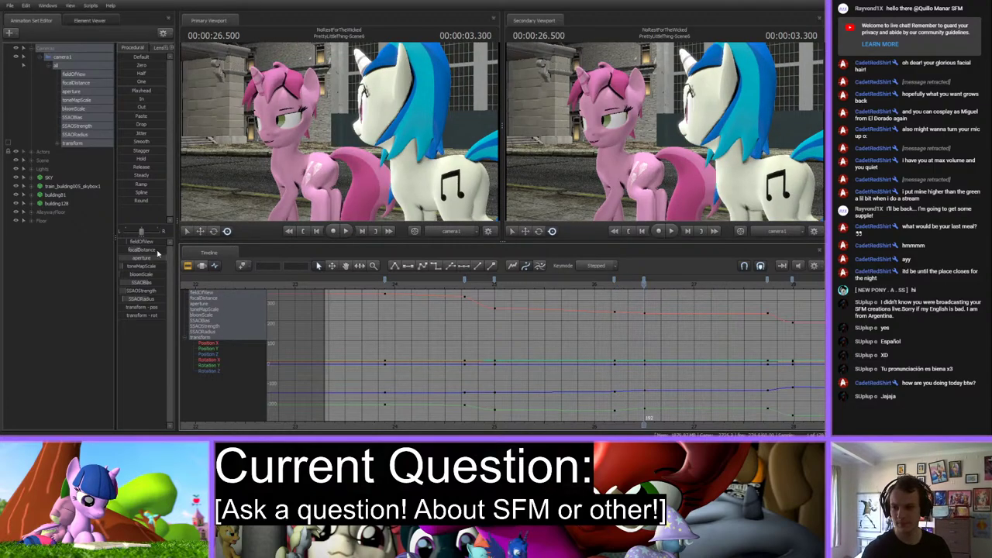
left_click_drag(159, 255, 153, 247)
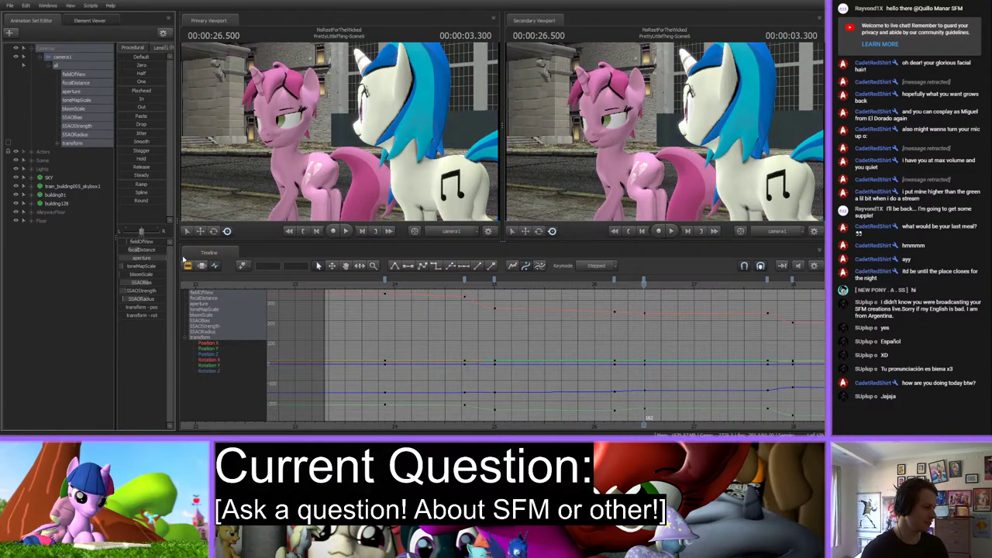
Adjust camera1's focal distance at 27.733 seconds and advance to the last keyframe at 29.266 seconds.
left_click(190, 258)
key("Up")
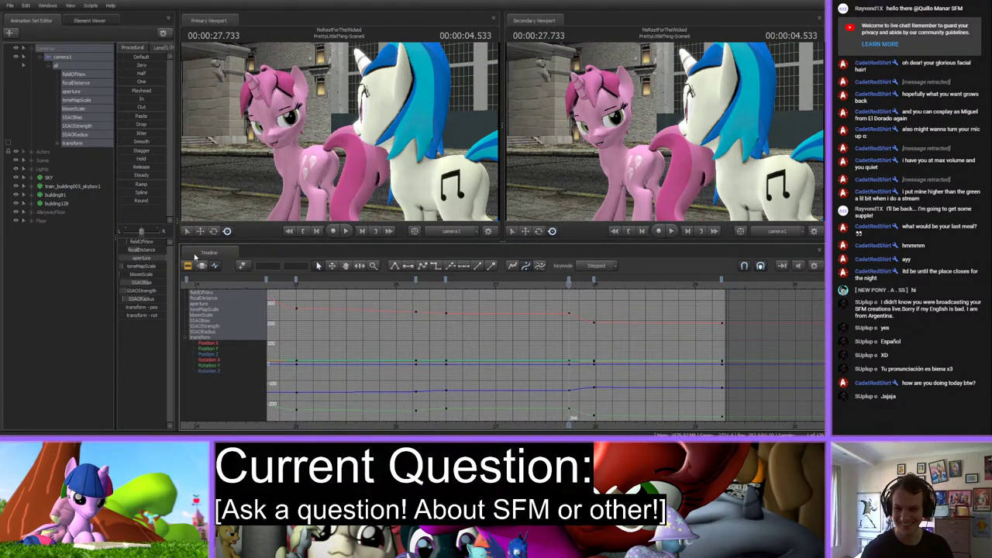
left_click_drag(159, 249, 150, 252)
key("Up")
key("Up")
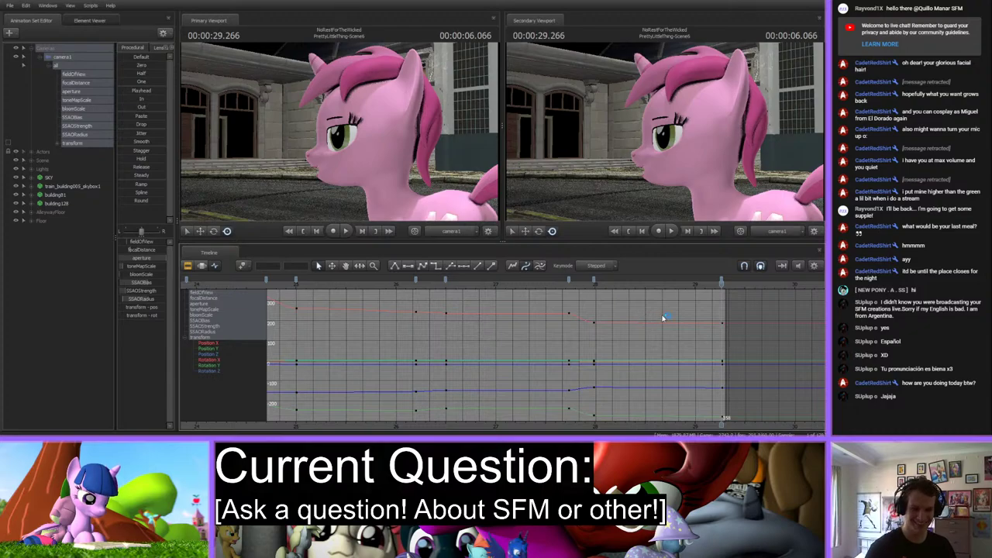
Play back the Scene6 shot from the first camera1 keyframe to check the focus changes.
scroll(662, 315, "down", 3)
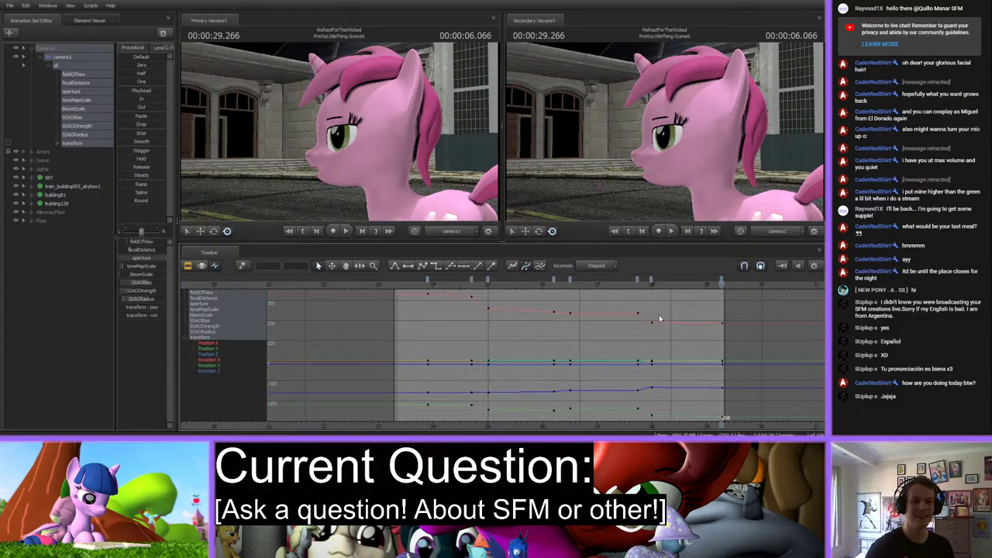
left_click(721, 284)
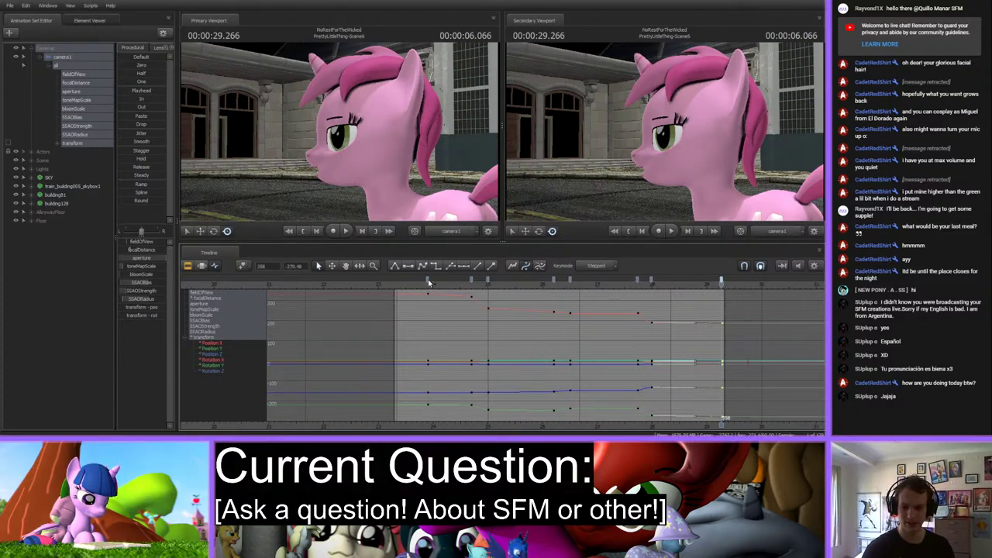
left_click(428, 282)
key("space")
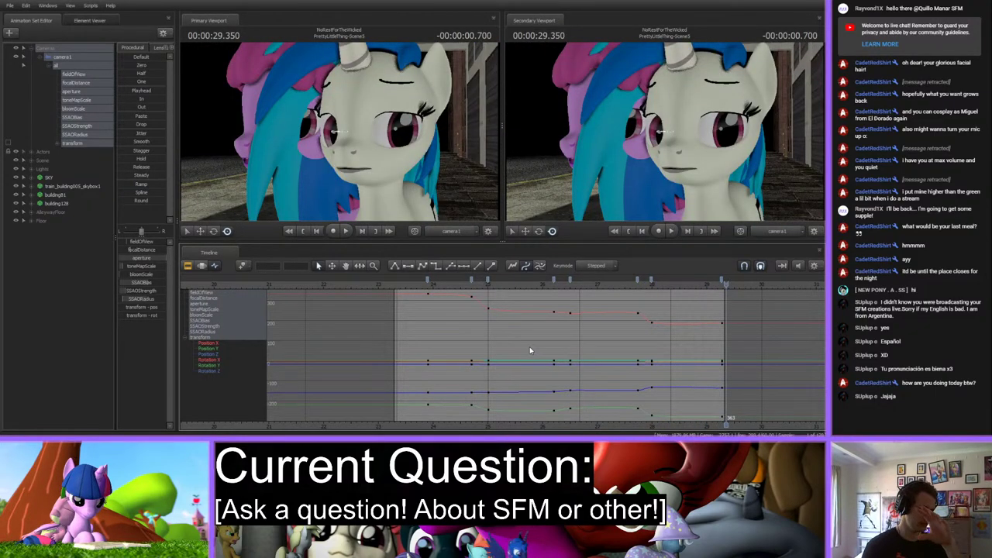
Inspect camera1's keyframes one after another from 23.900 to 29.266 seconds and replay the shot.
left_click(427, 282)
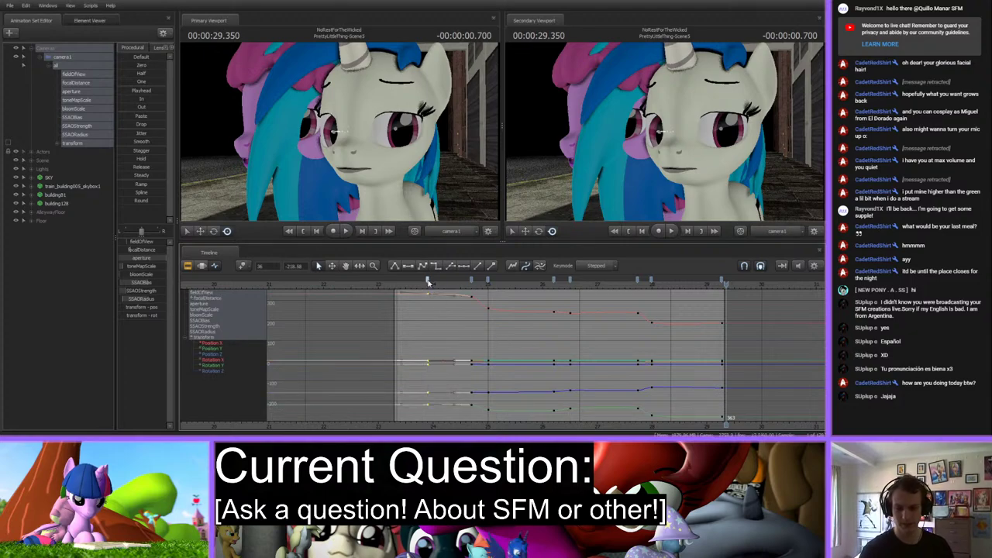
left_click(471, 280)
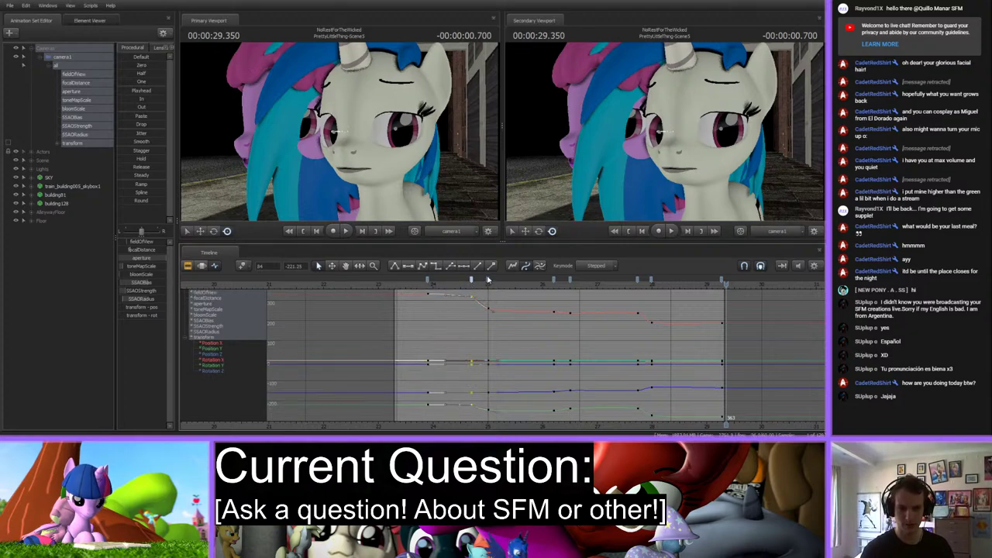
left_click(488, 280)
left_click_drag(551, 284, 671, 290)
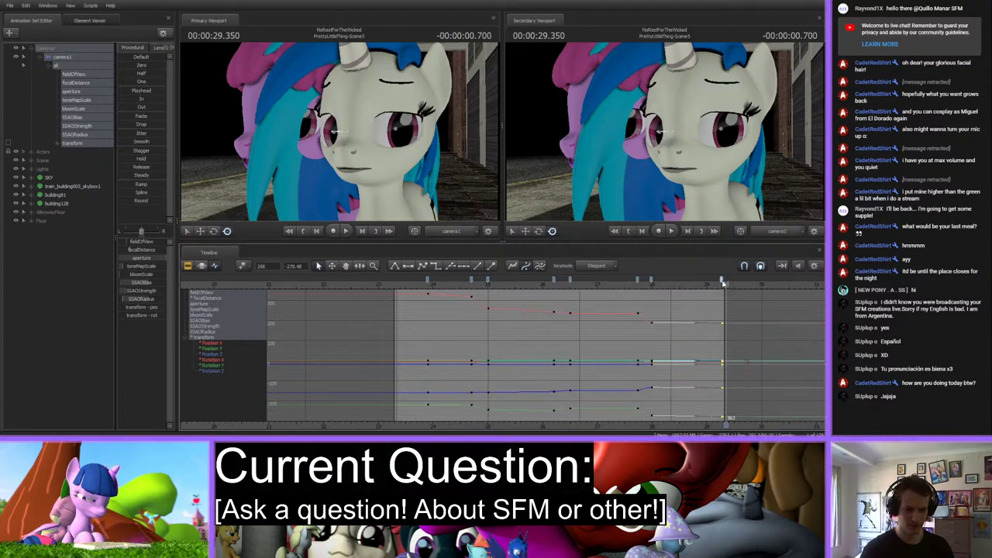
left_click(547, 295)
left_click(416, 282)
key("space")
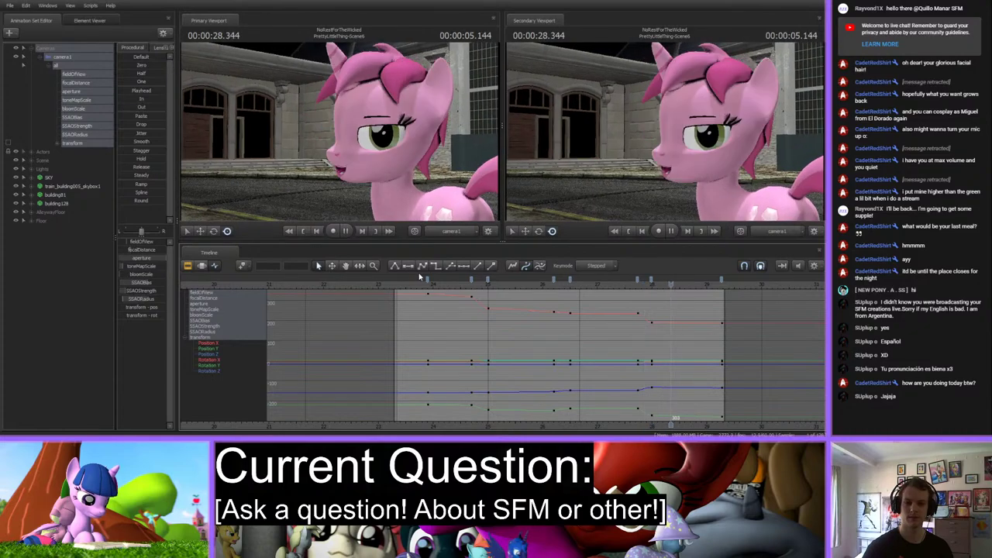
key("space")
Reframe camera1 closer to the two ponies at 27.733 seconds and play back the move from about 26.2 seconds.
left_click(631, 287)
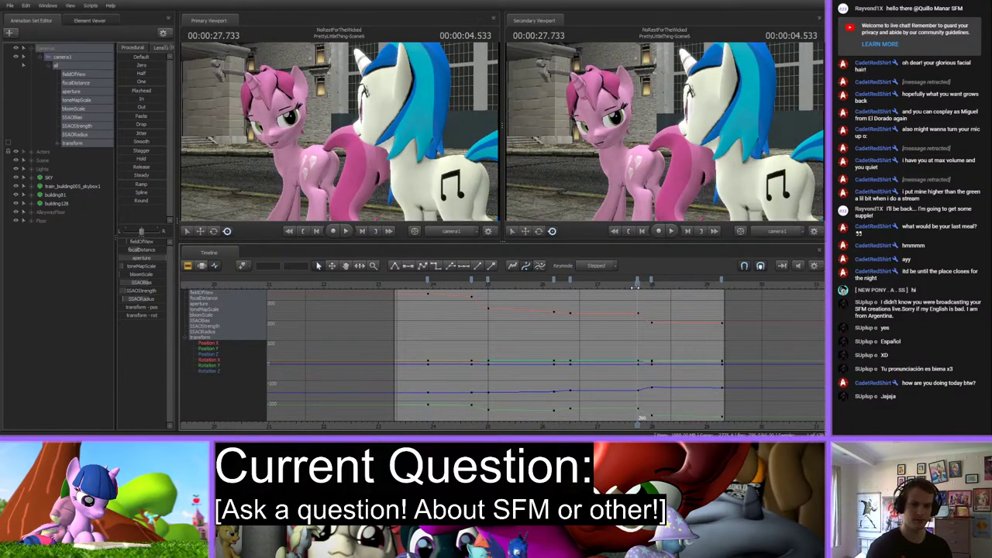
left_click_drag(669, 118, 668, 118)
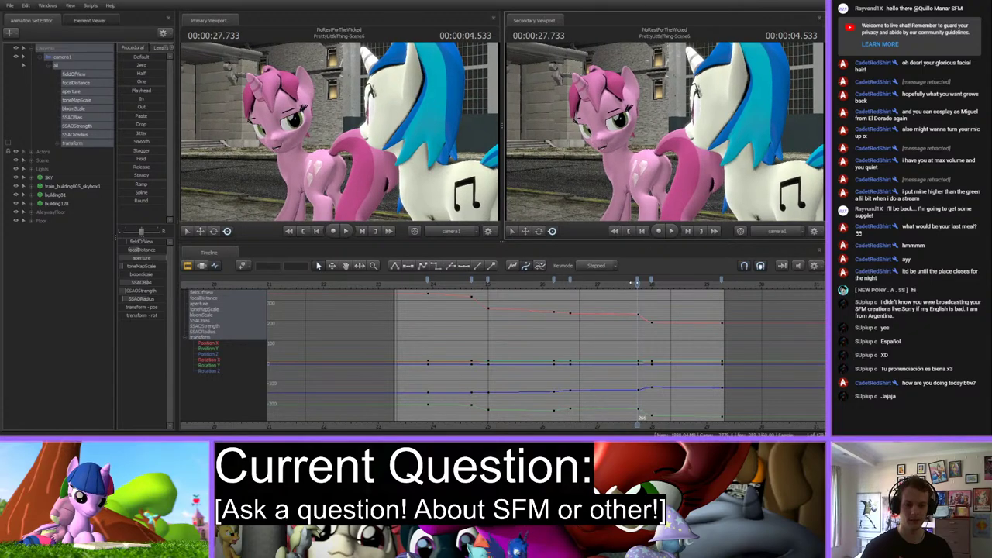
left_click(552, 284)
key("space")
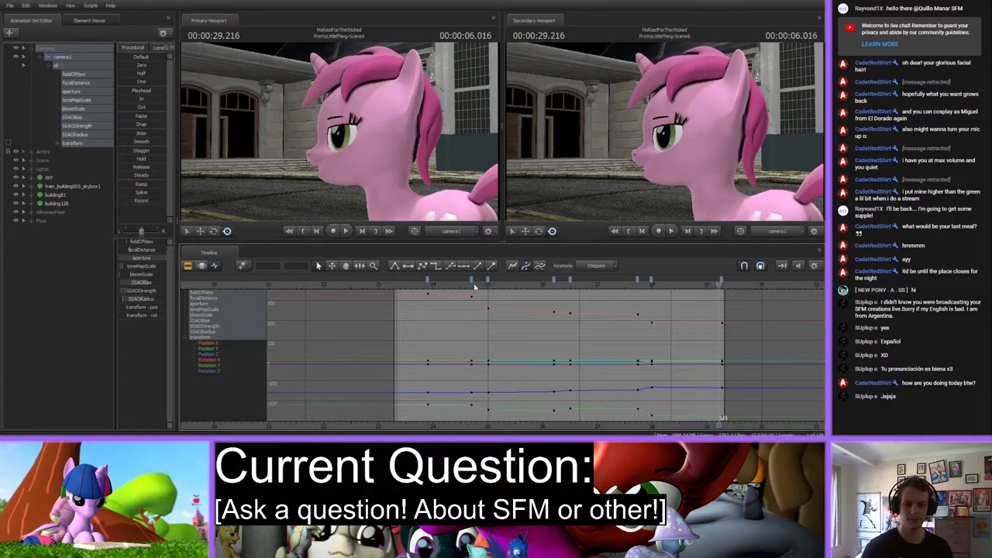
Play the shot from about 24.7 seconds, and reframe camera1 on both ponies at 26.500 seconds.
left_click(475, 286)
key("space")
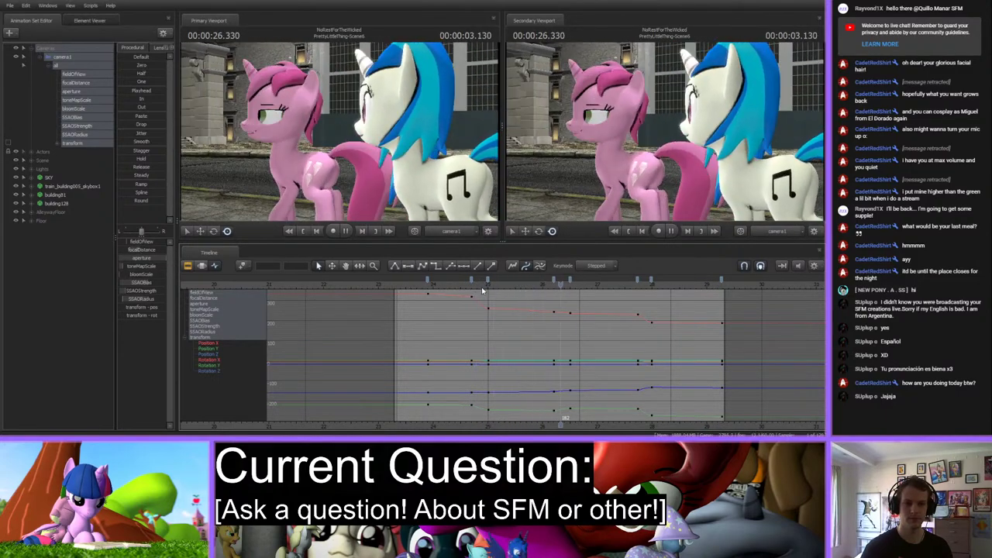
left_click(579, 286)
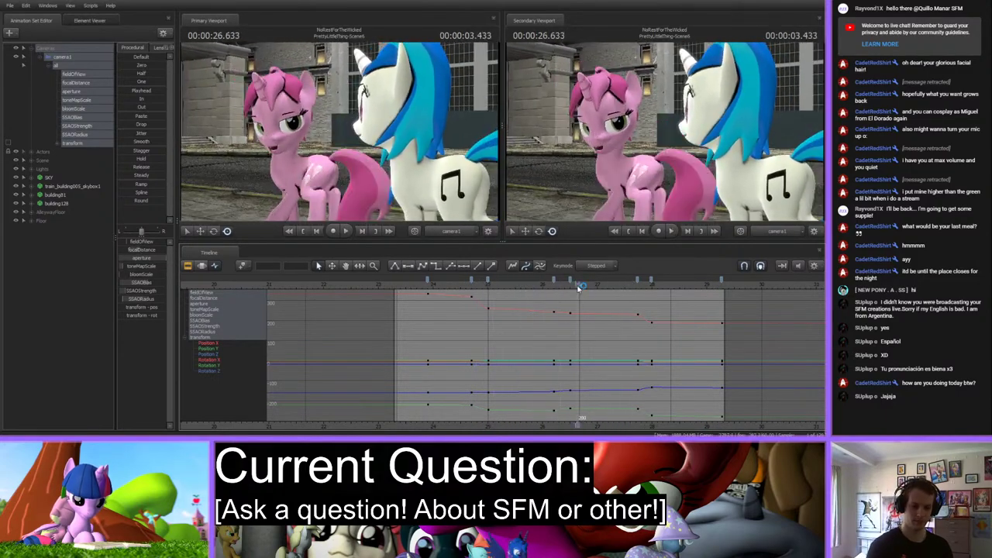
left_click_drag(580, 285, 571, 285)
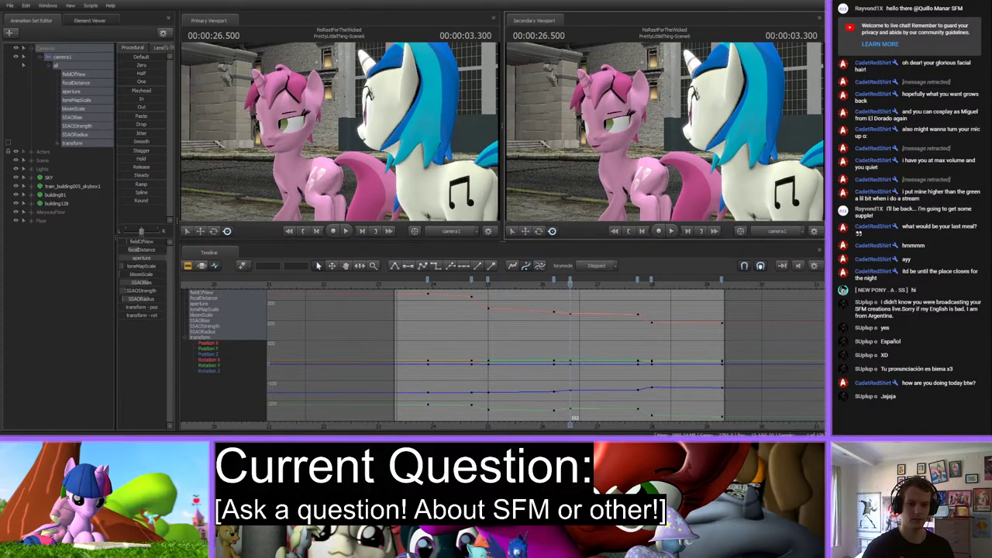
Step back to 26.200 seconds, pull camera1 slightly back from the ponies and play back the shot.
key("Left")
key("Left")
key("Left")
key("Left")
key("Left")
key("Left")
key("Left")
key("Left")
key("Left")
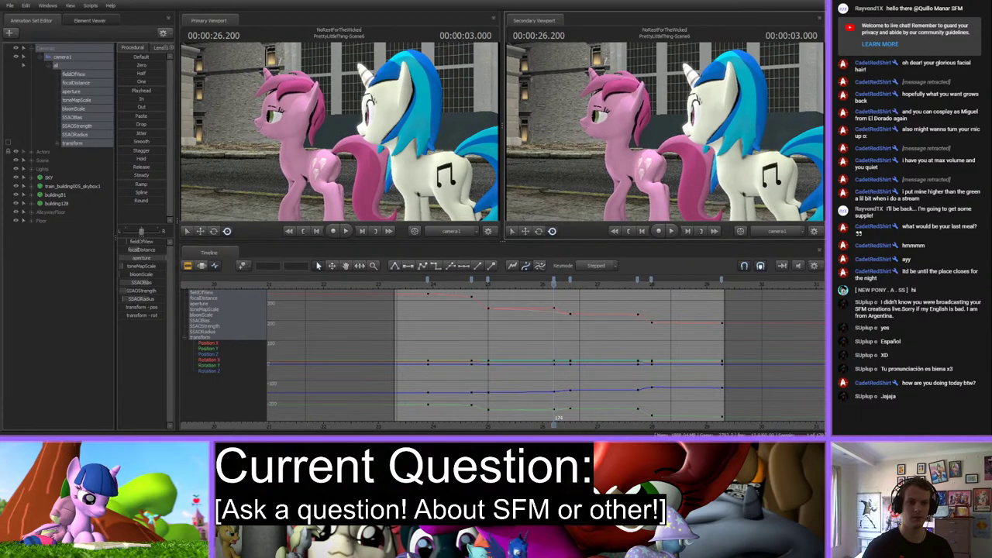
key("space")
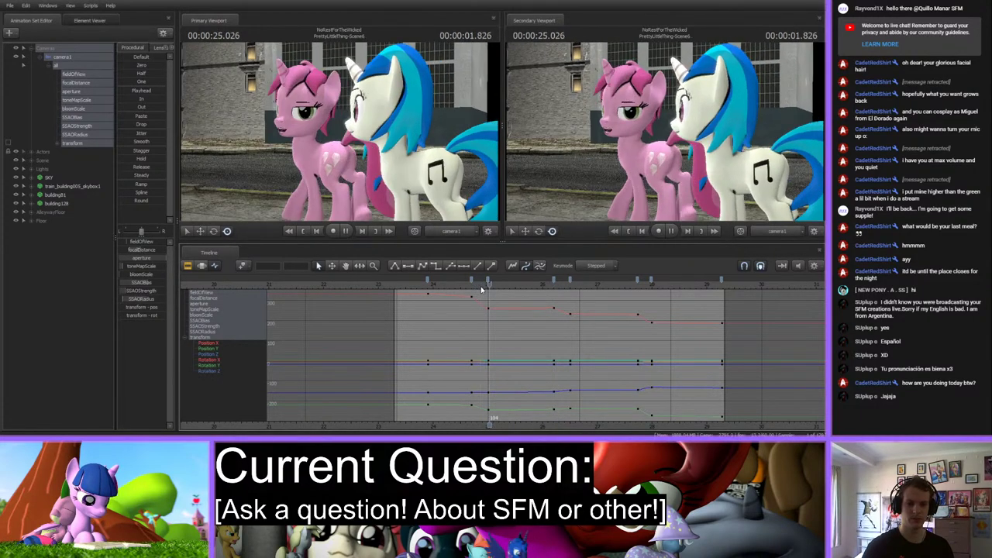
Reframe camera1 at the 25.000 second keyframe and play the shot through to 28.583 seconds.
mouse_move(482, 288)
left_mouse_down()
mouse_move(473, 287)
mouse_move(488, 286)
left_mouse_up()
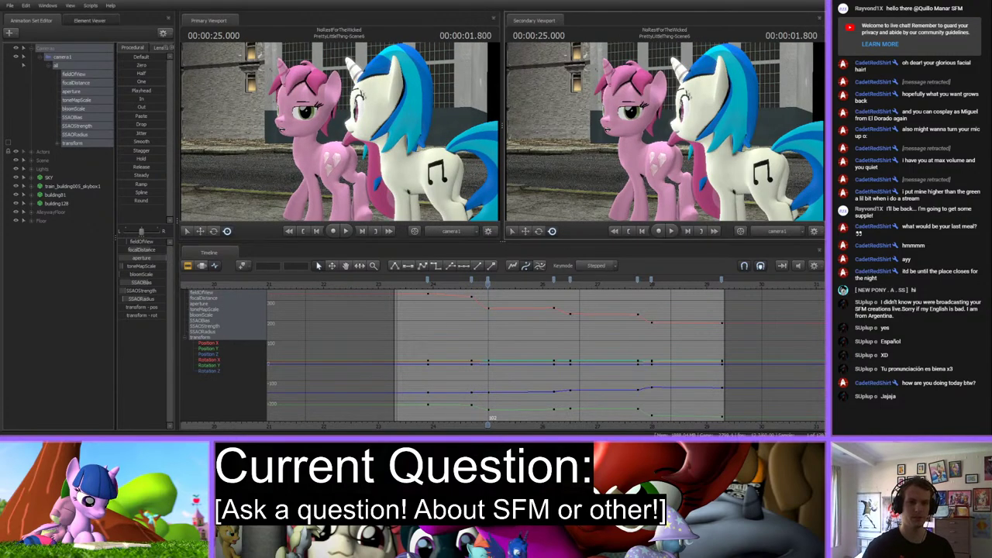
key("space")
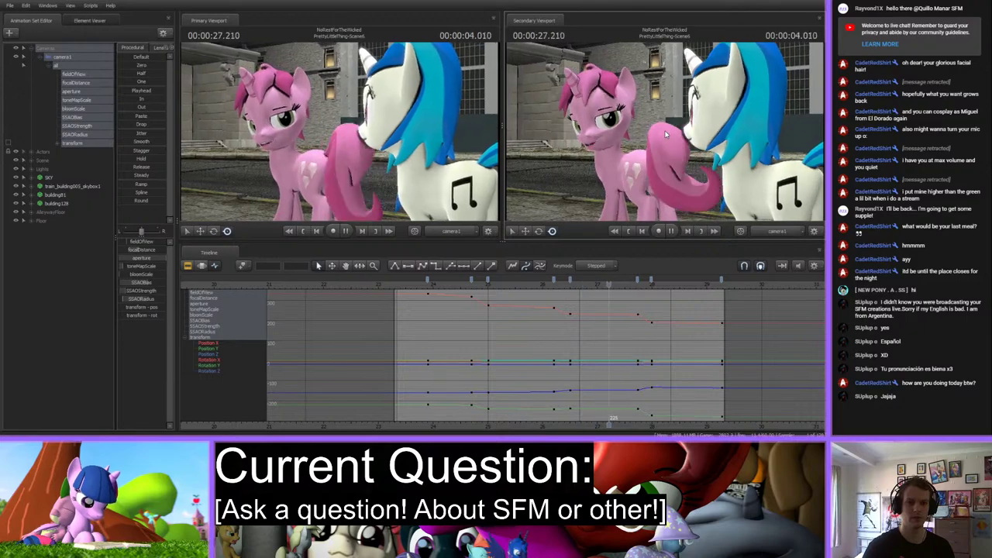
key("space")
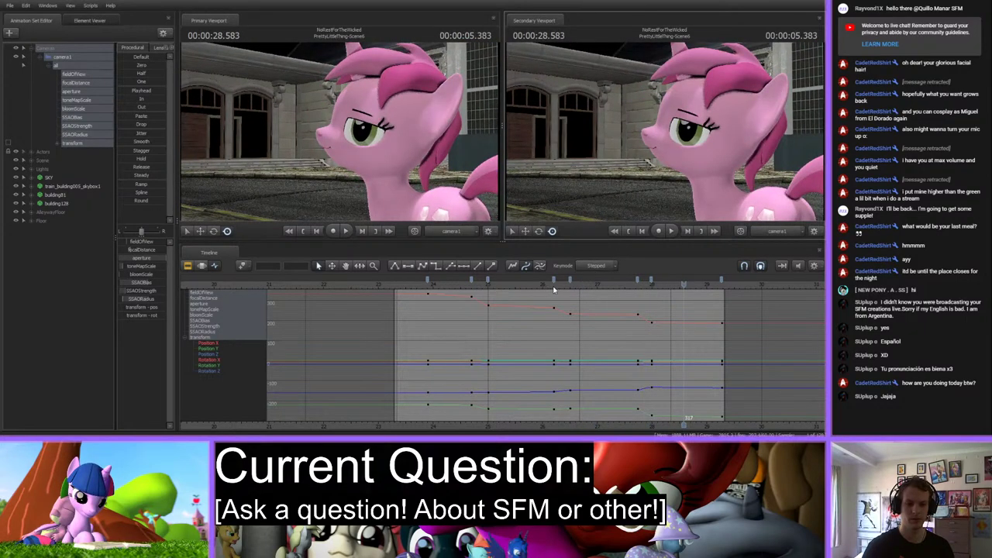
Reframe camera1 on the pink pony at 29.266 and 27.983 seconds, and play back the shot.
key("Down")
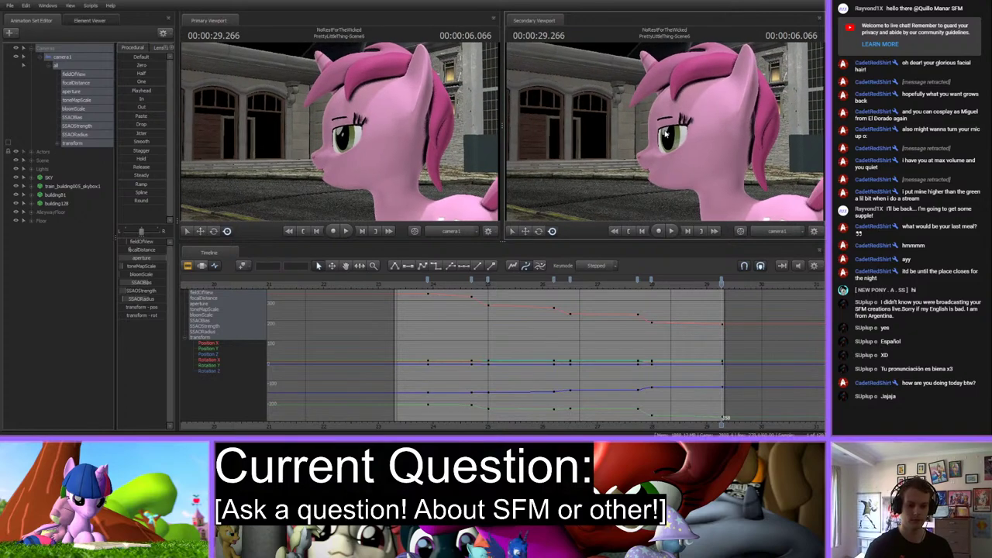
key("Up")
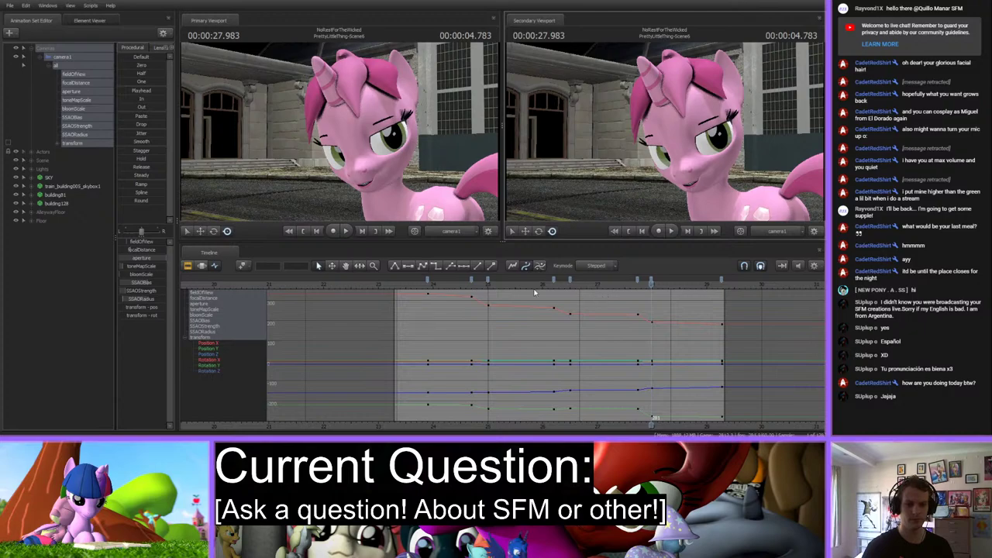
key("space")
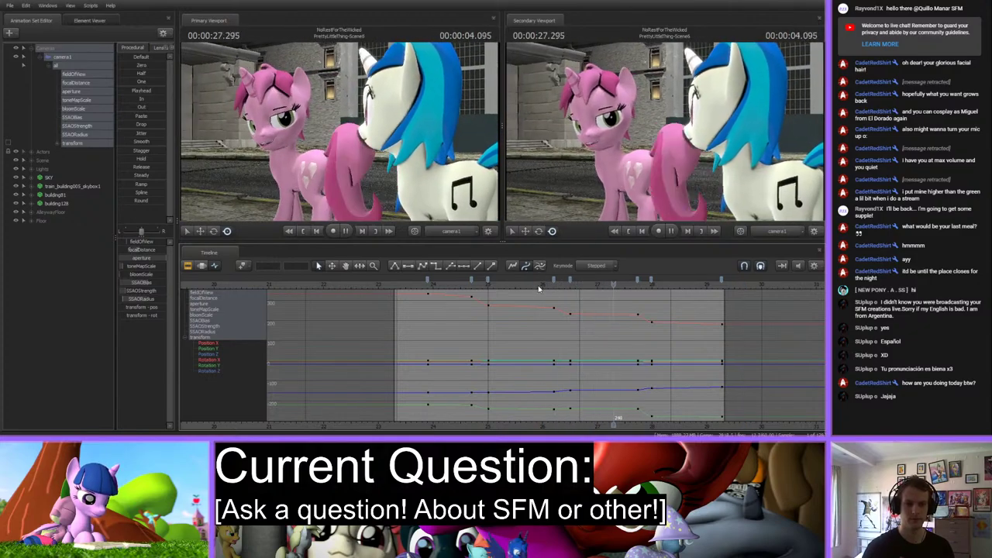
Move camera1 closer to the two ponies at the 26.500 and 27.733 second keyframes.
left_click(550, 285)
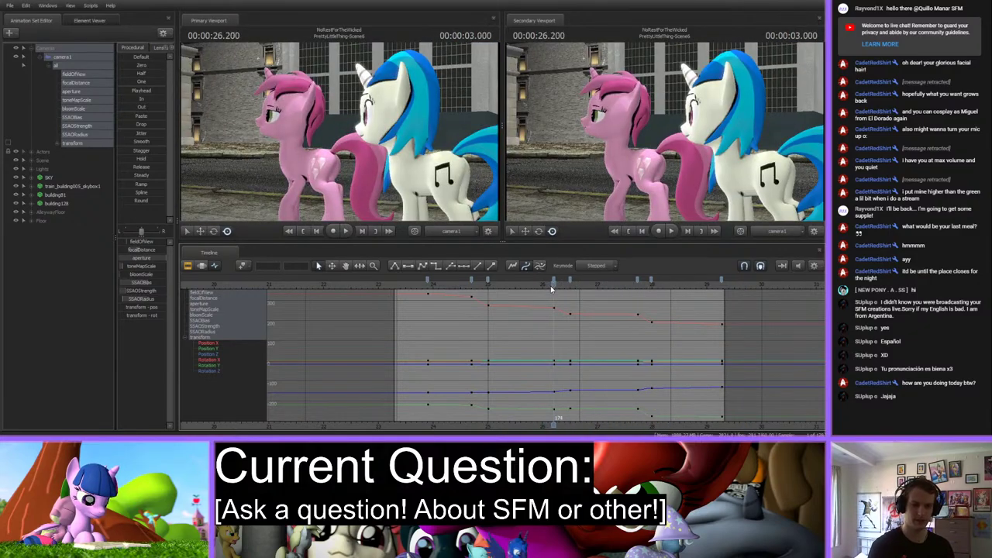
left_click_drag(707, 168, 707, 168)
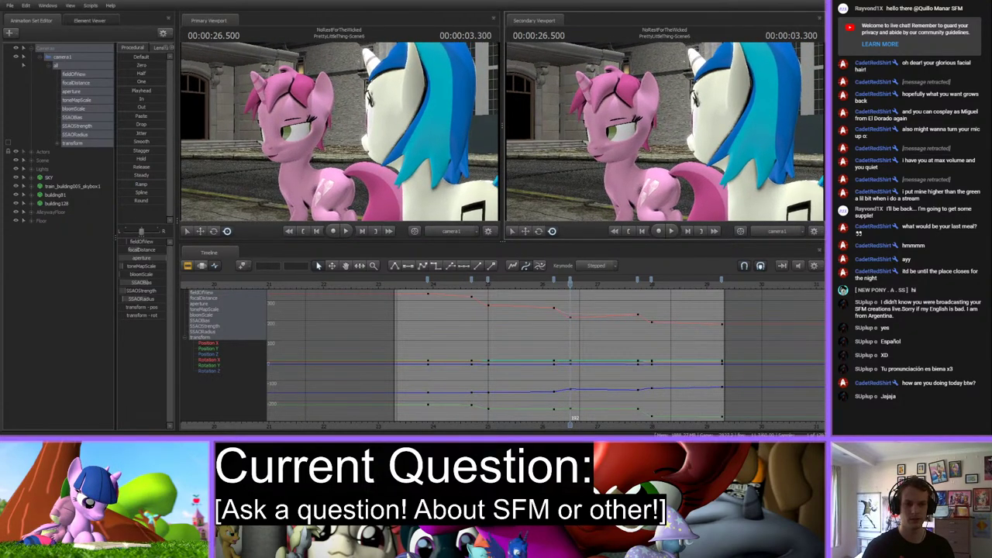
left_click(570, 280)
key("Up")
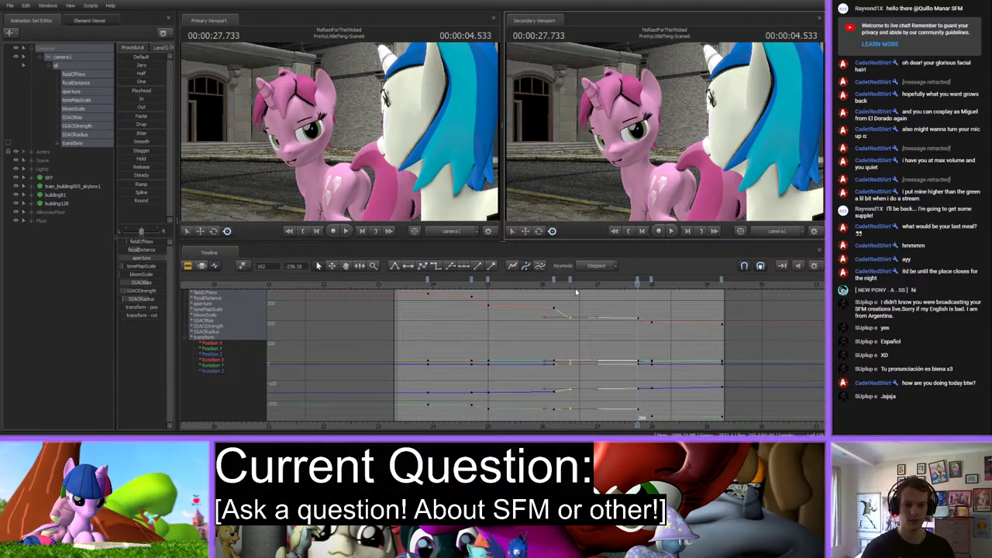
Reframe camera1 on the pink pony's head at the 29.266 second keyframe and play the shot into Scene5.
left_click_drag(549, 285, 651, 283)
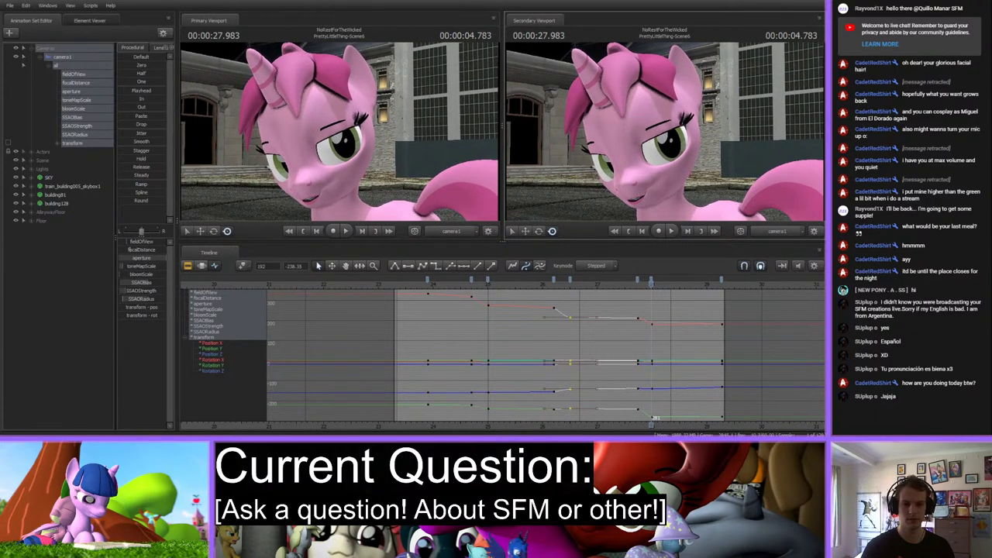
left_click_drag(655, 418, 725, 419)
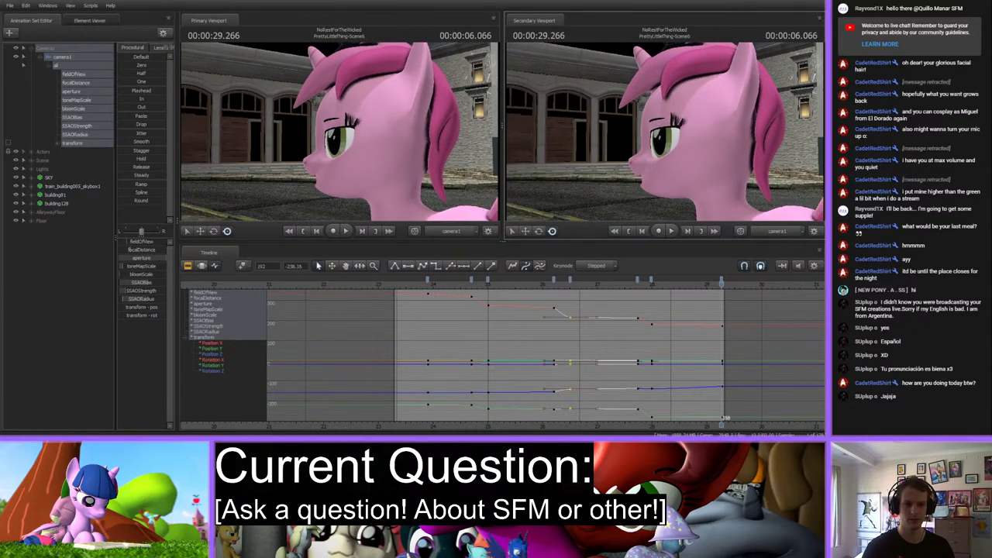
mouse_move(676, 213)
left_mouse_down()
mouse_move(666, 211)
mouse_move(676, 213)
left_mouse_up()
key("space")
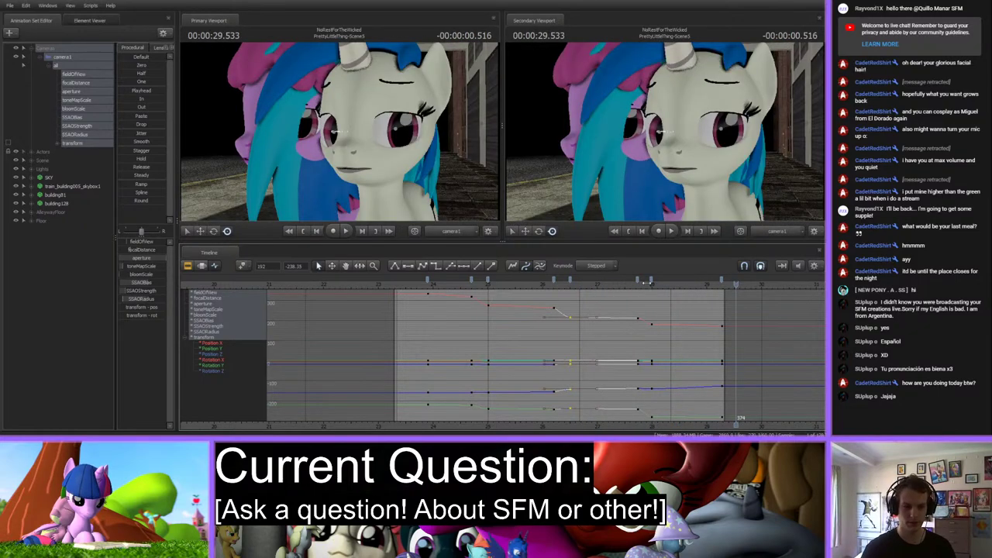
Readjust camera1's framing of the pink pony at 29.266 seconds and replay the move from the 27.983 second keyframe.
left_click(648, 283)
left_click_drag(653, 283, 719, 284)
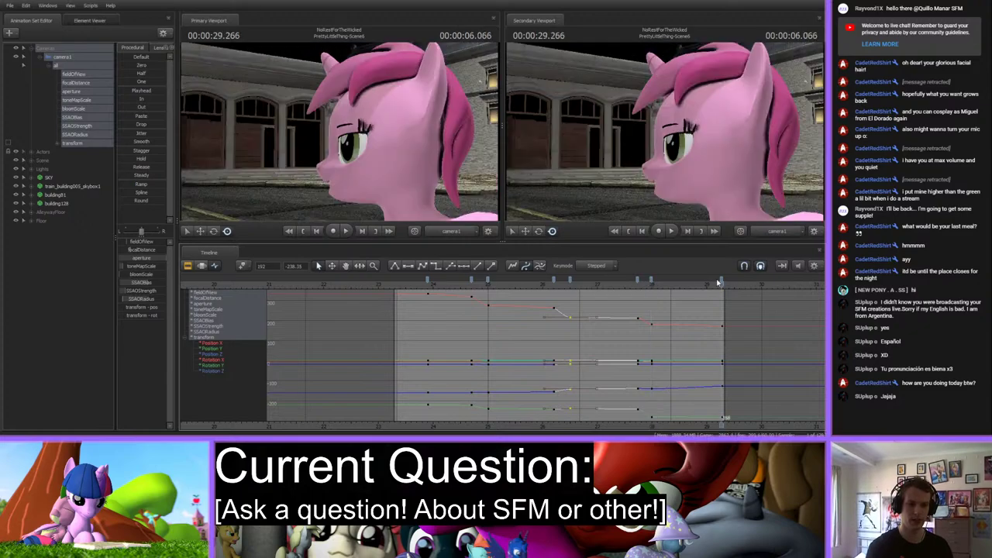
left_click_drag(671, 167, 671, 167)
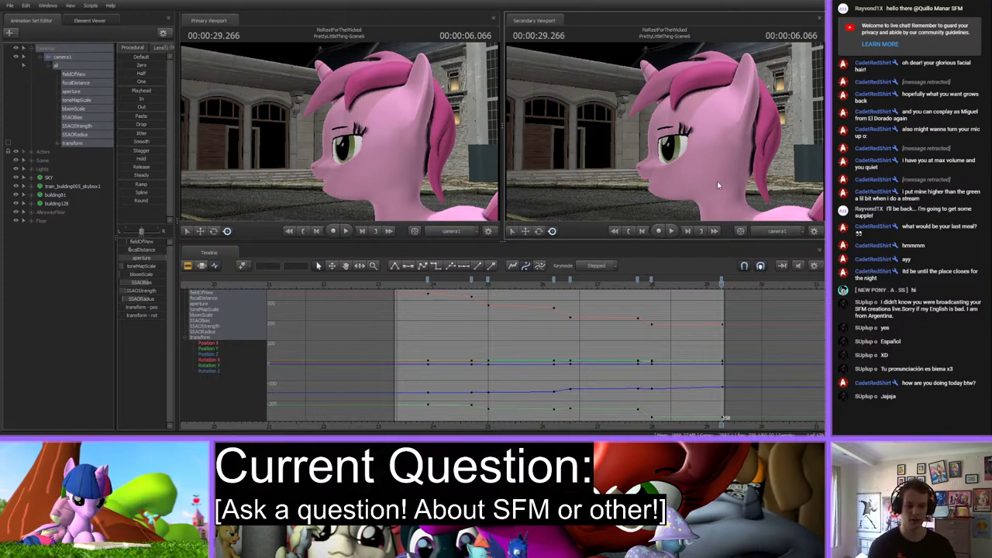
key("Down")
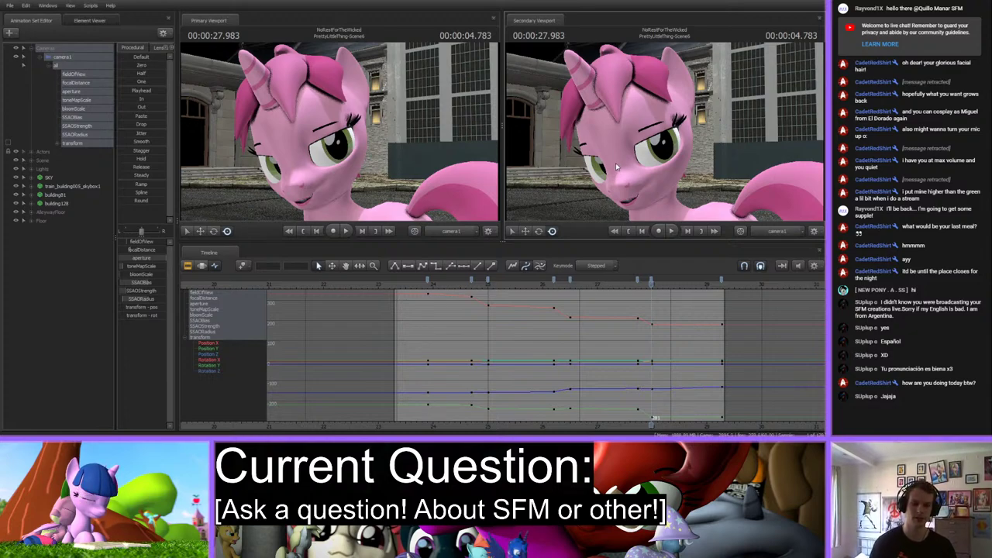
key("Up")
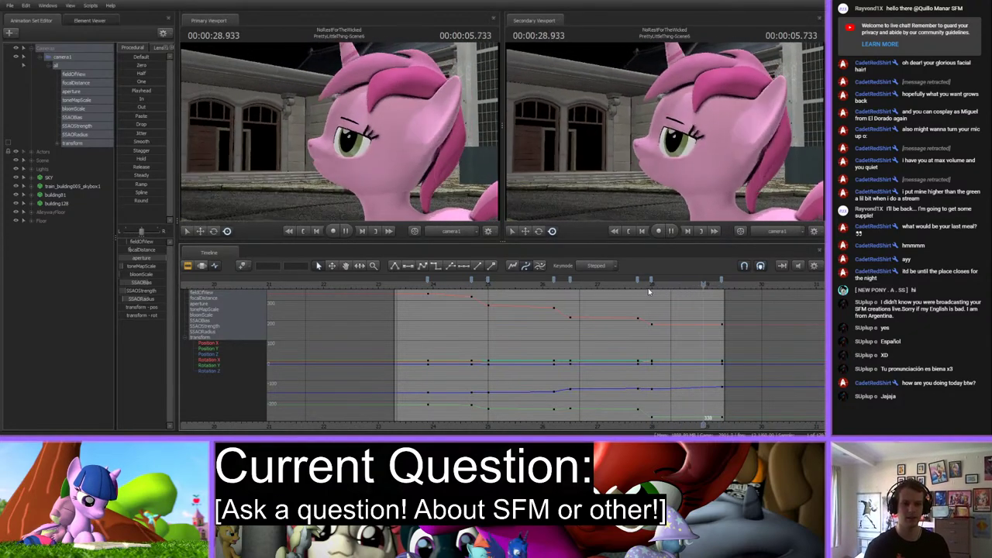
key("space")
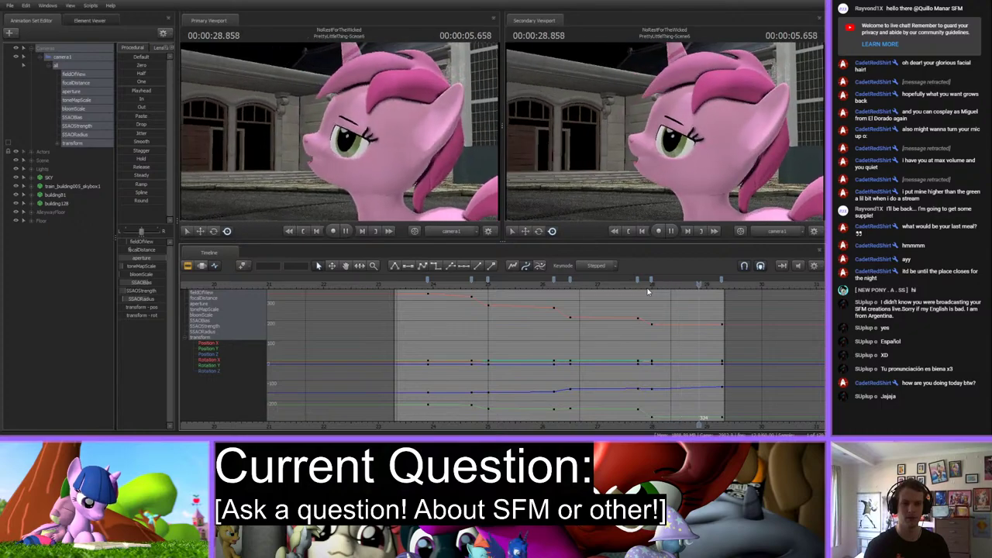
Shift camera1 so the pink pony sits further right in the frame and replay the end of Scene6.
left_click(655, 418)
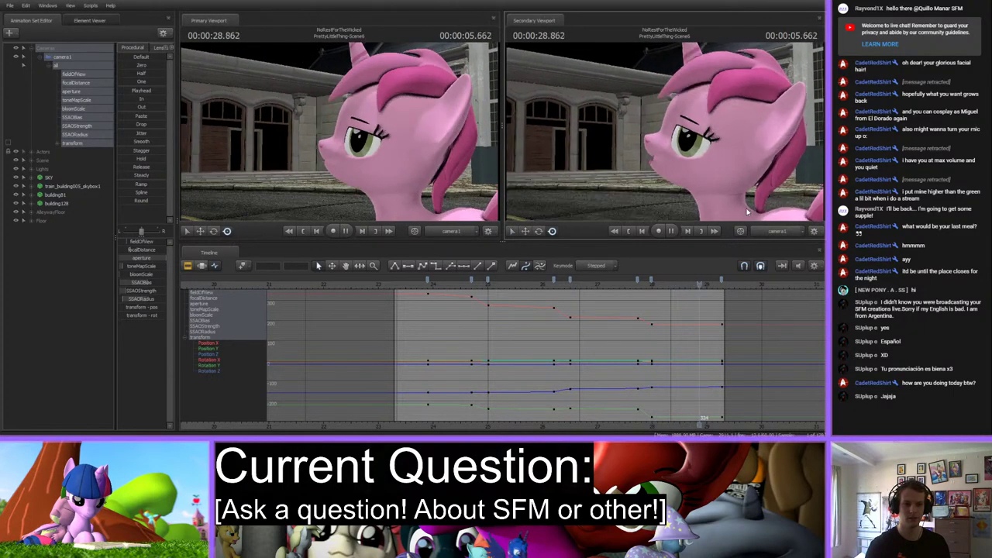
key("space")
left_click(632, 288)
key("space")
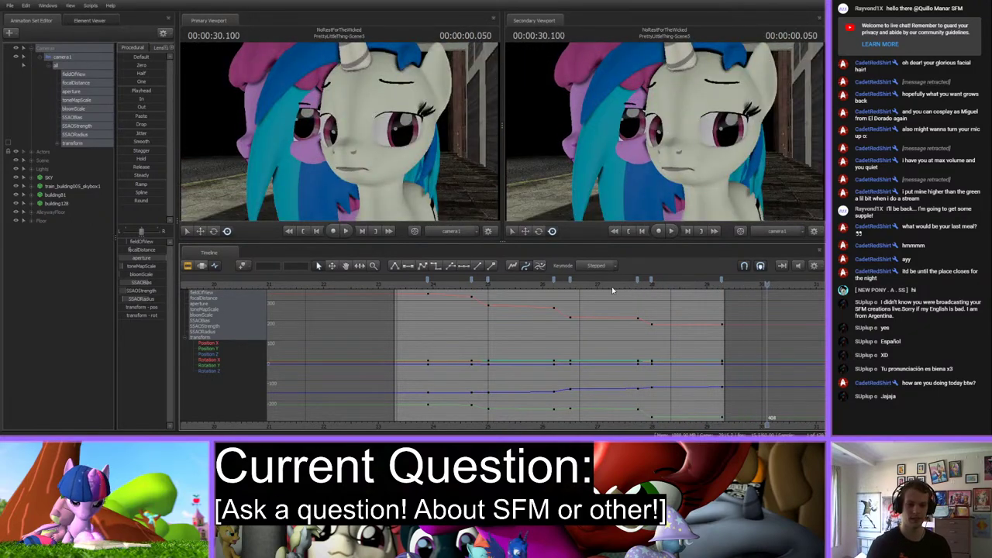
left_click(610, 288)
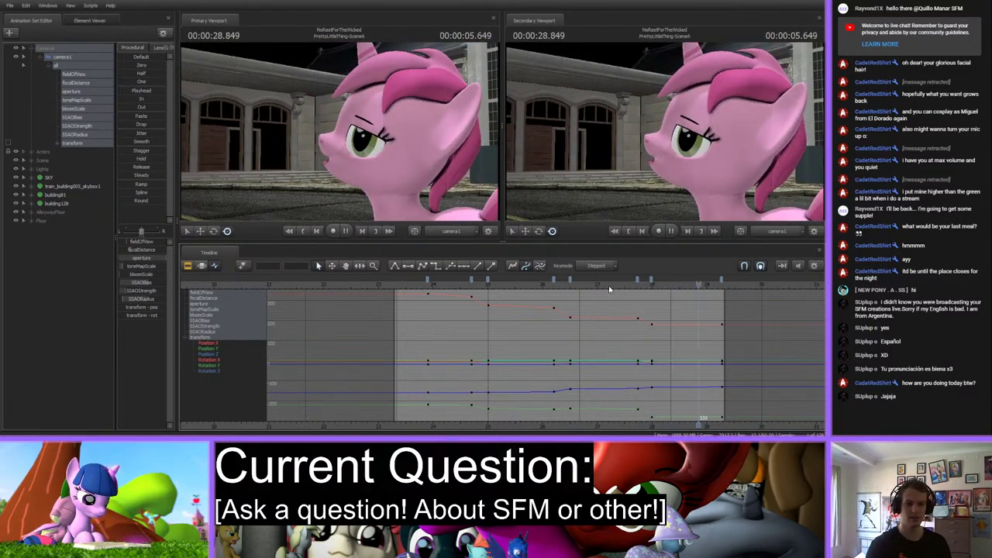
key("space")
Reframe camera1 at 29.266 seconds to place the pink pony left of centre with her tail in frame, and replay.
left_click(654, 286)
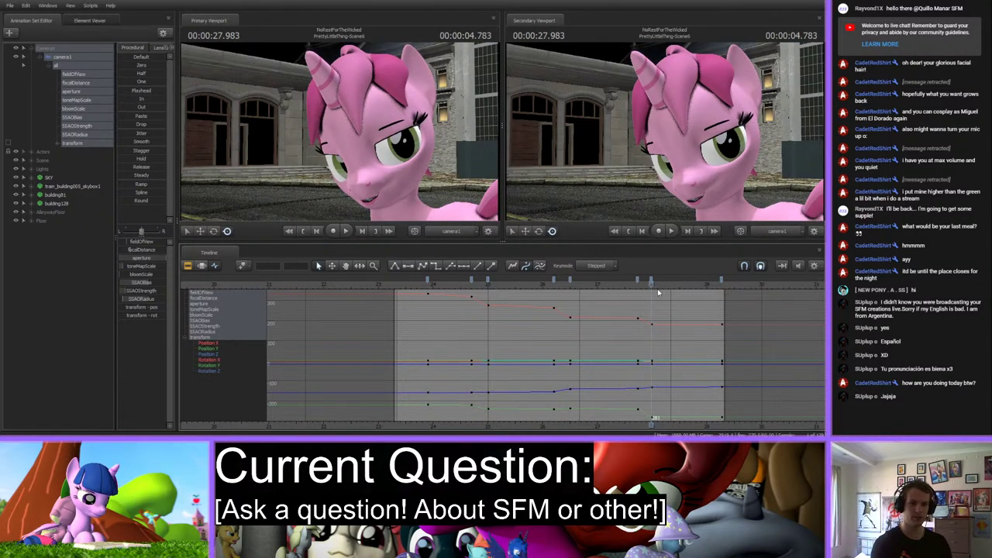
left_click_drag(654, 286, 721, 286)
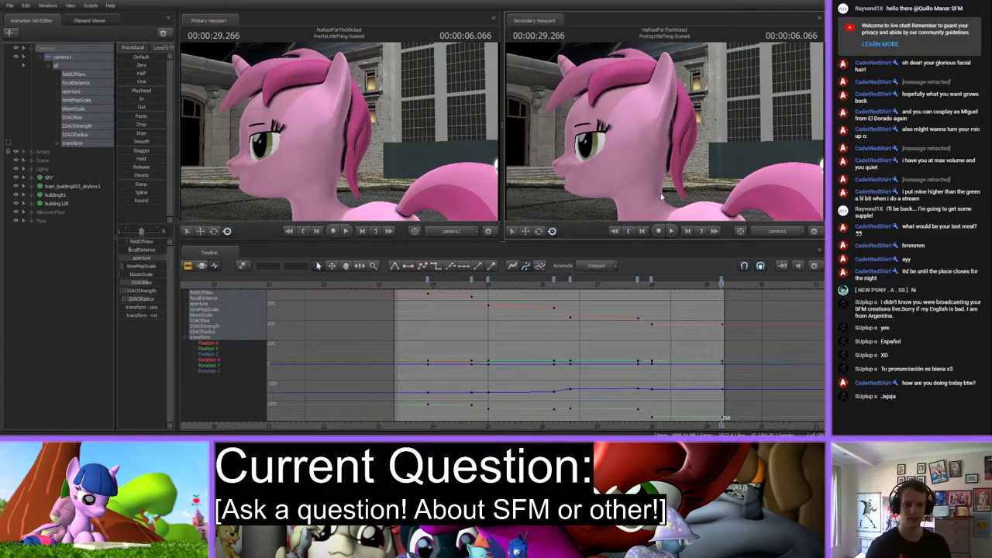
key("space")
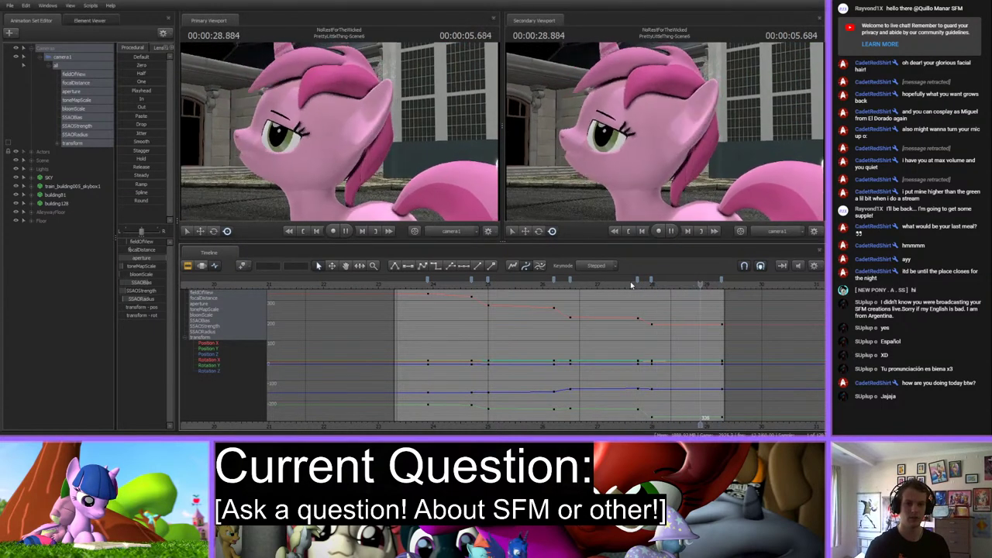
key("space")
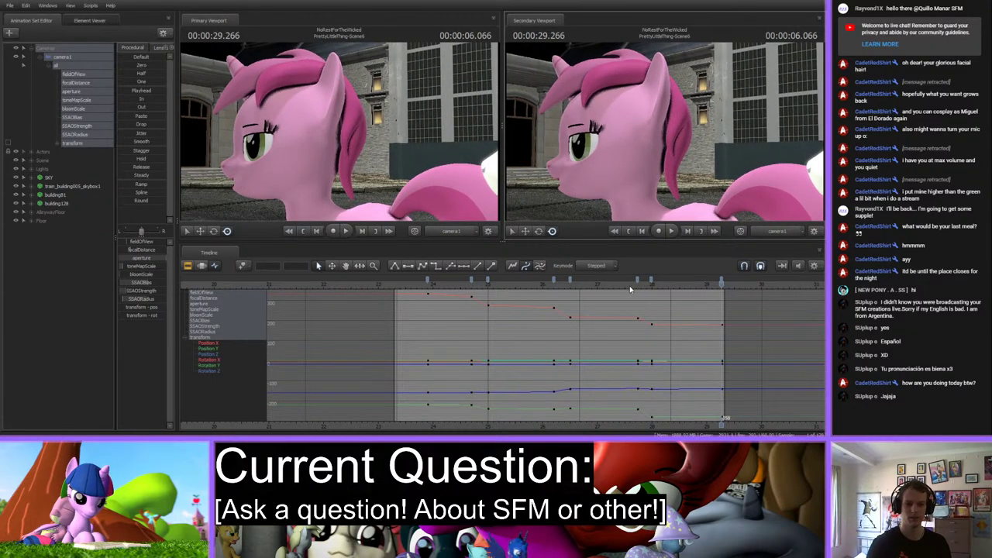
Play back the whole Scene6 shot to review the revised camera1 moves and cuts.
key("space")
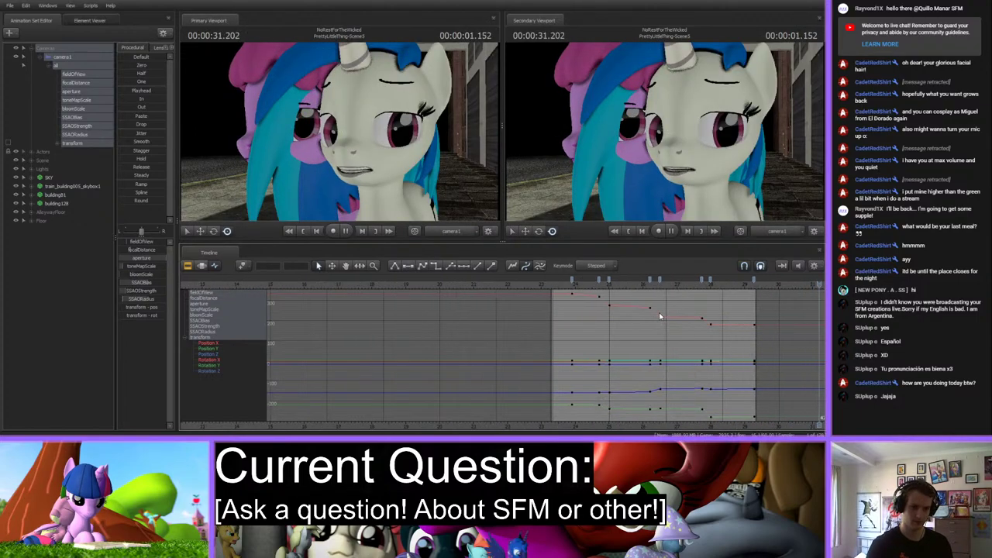
left_click(568, 284)
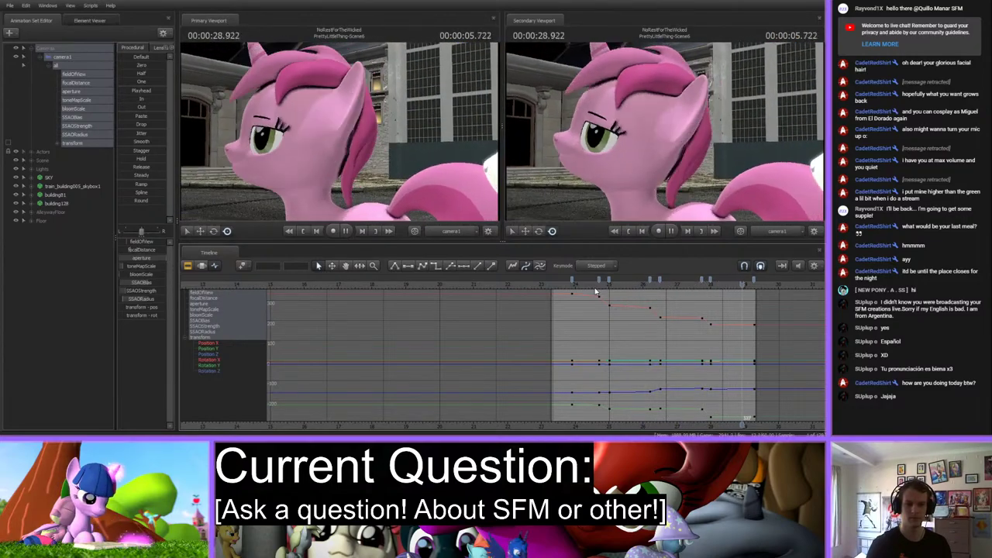
key("space")
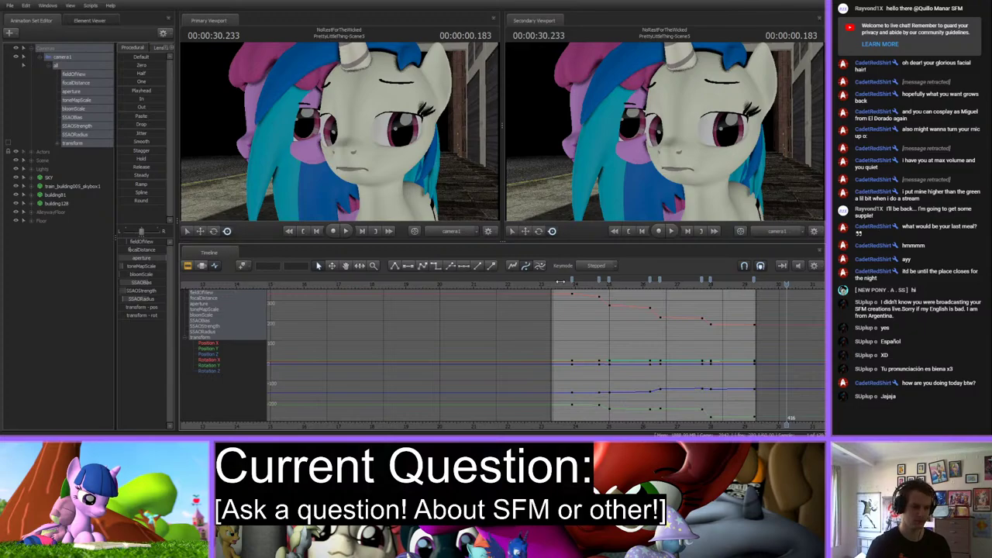
key("space")
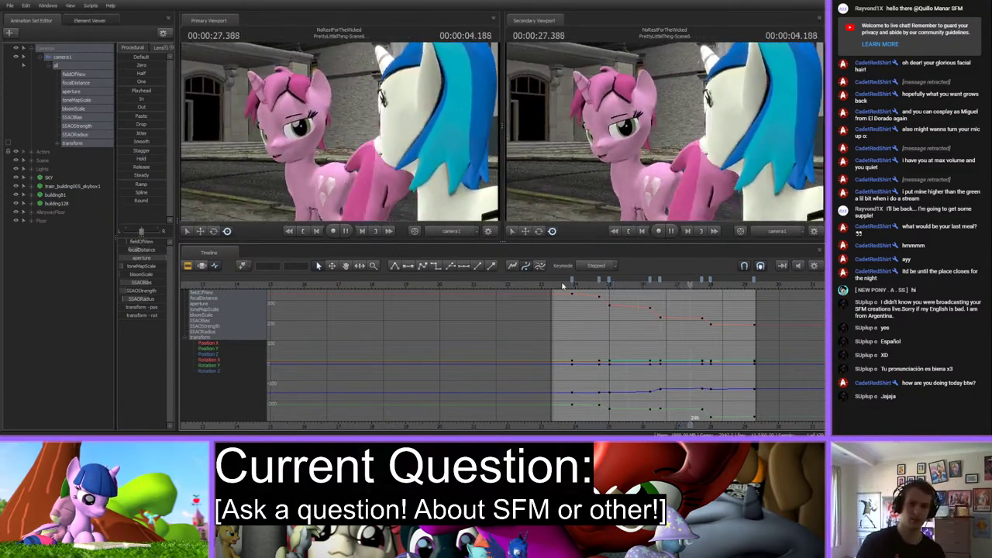
key("space")
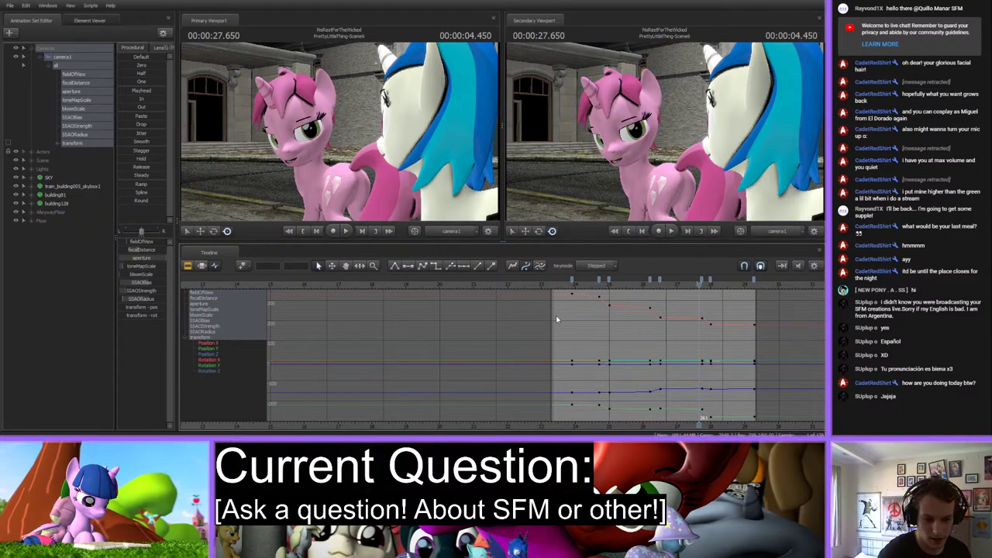
left_click(572, 281)
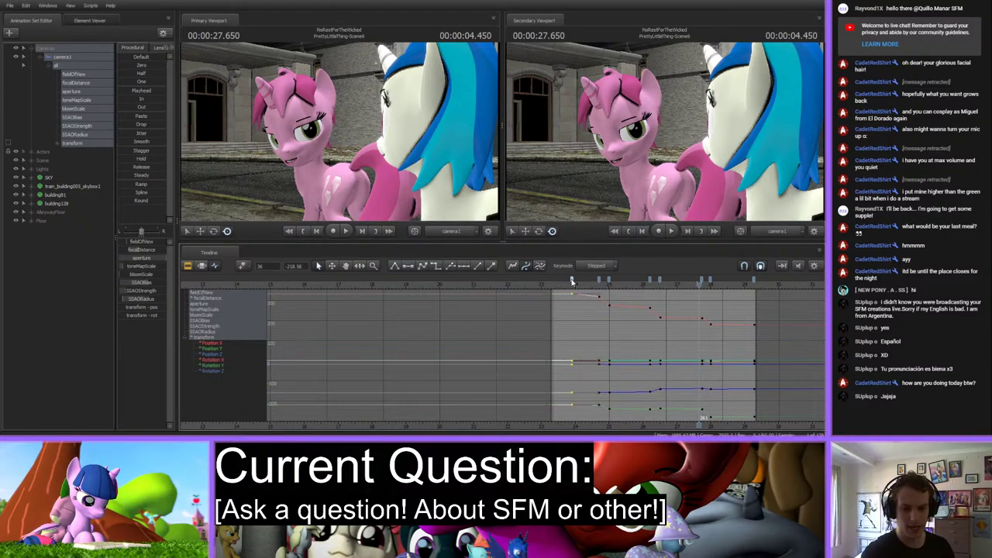
left_click(585, 327)
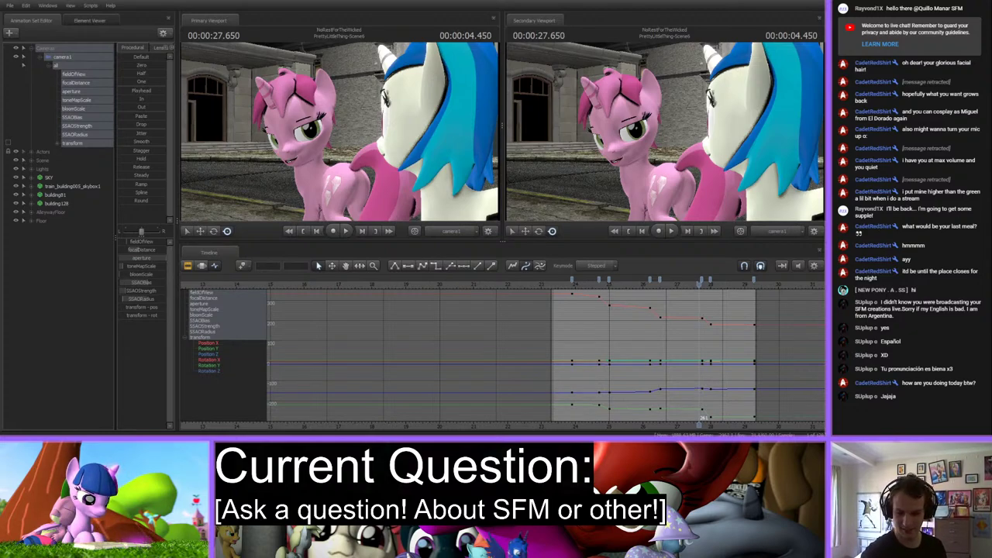
Go to 23.800 seconds, switch the primary viewport to the work camera and select the Vinyl_Base_Motions animation set.
left_click_drag(702, 283, 656, 296)
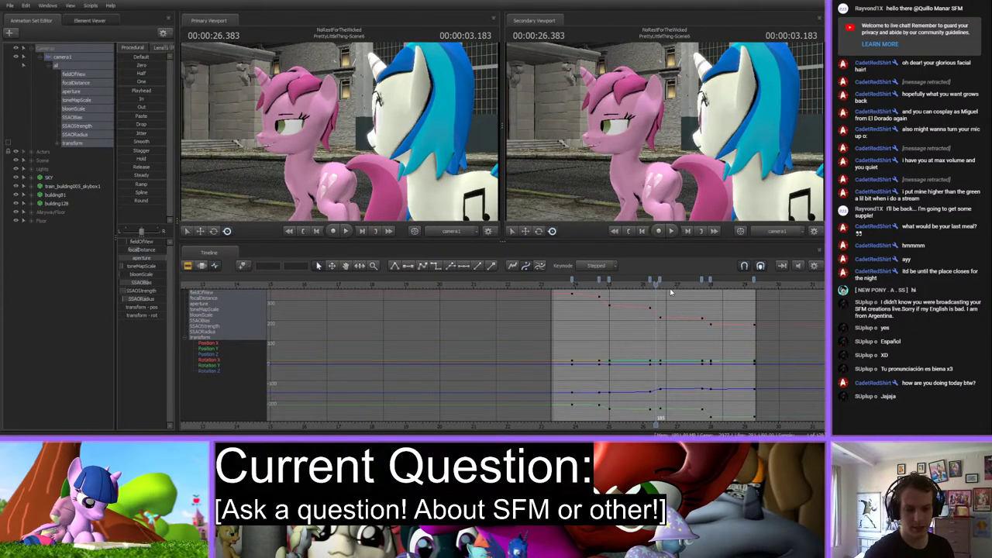
left_click_drag(656, 285, 568, 324)
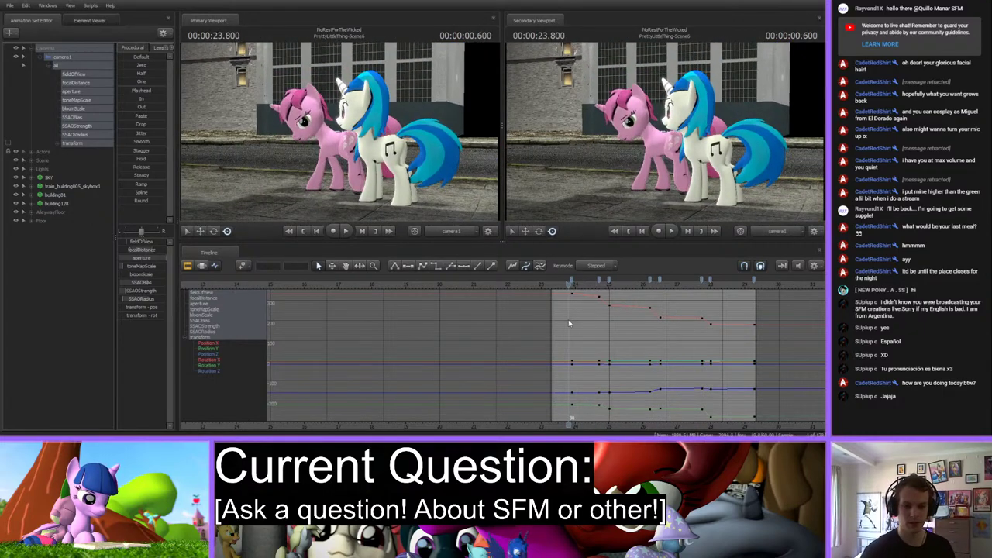
left_click(457, 231)
mouse_move(341, 131)
left_mouse_down()
mouse_move(310, 124)
mouse_move(352, 142)
left_mouse_up()
left_click(352, 141)
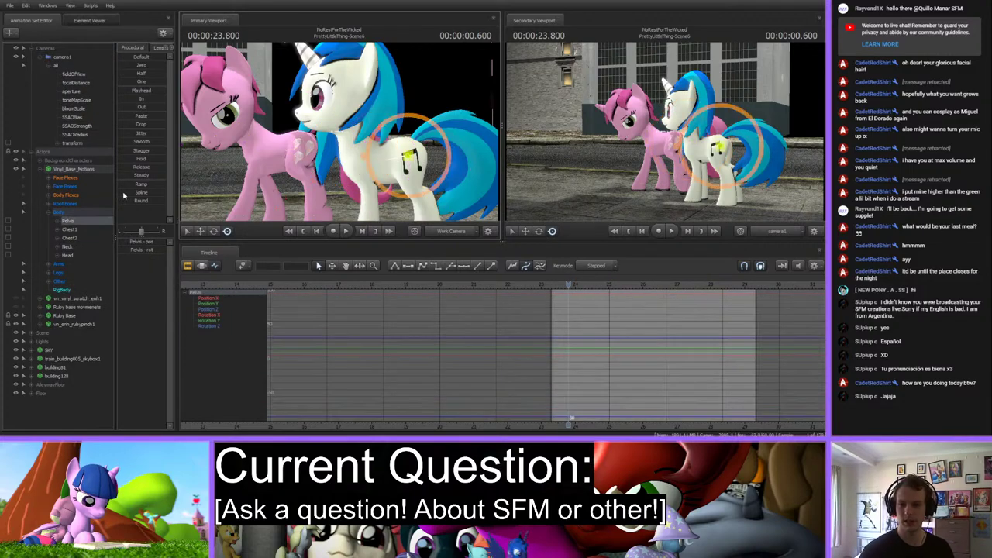
left_click(69, 172)
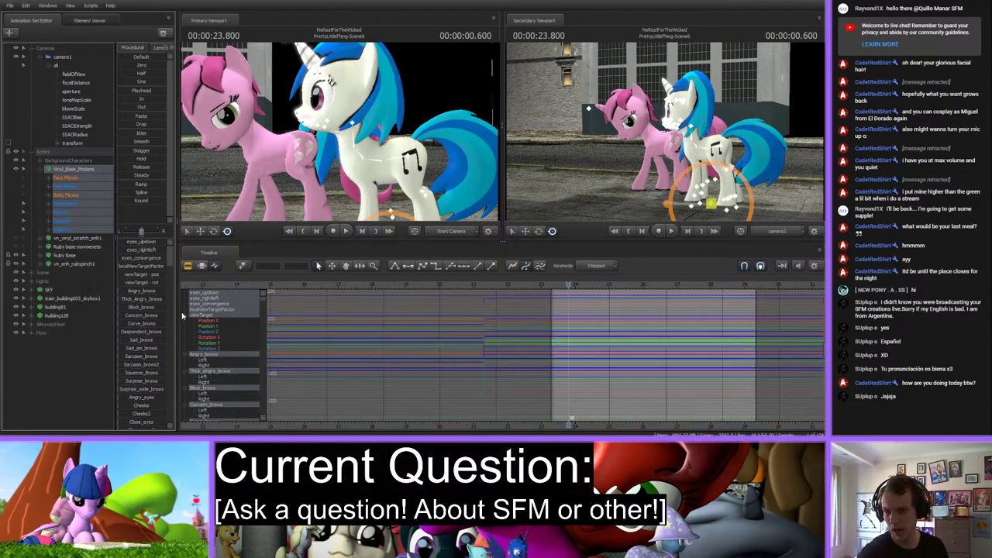
Go to the start of Scene6 at 23.316 seconds and select Vinyl_Base_Motions' body, leg and arm rig controls.
left_click(333, 341)
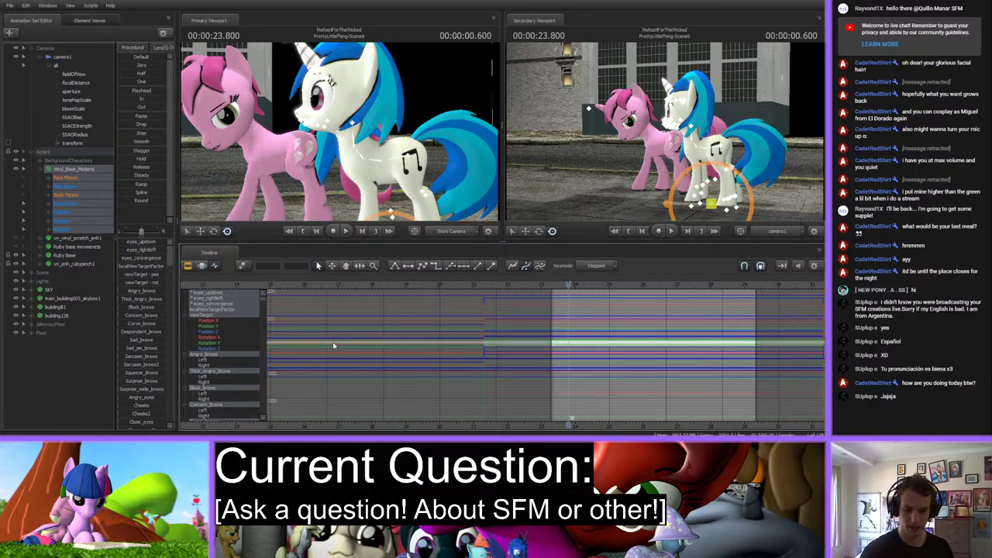
middle_click_drag(509, 423, 422, 383)
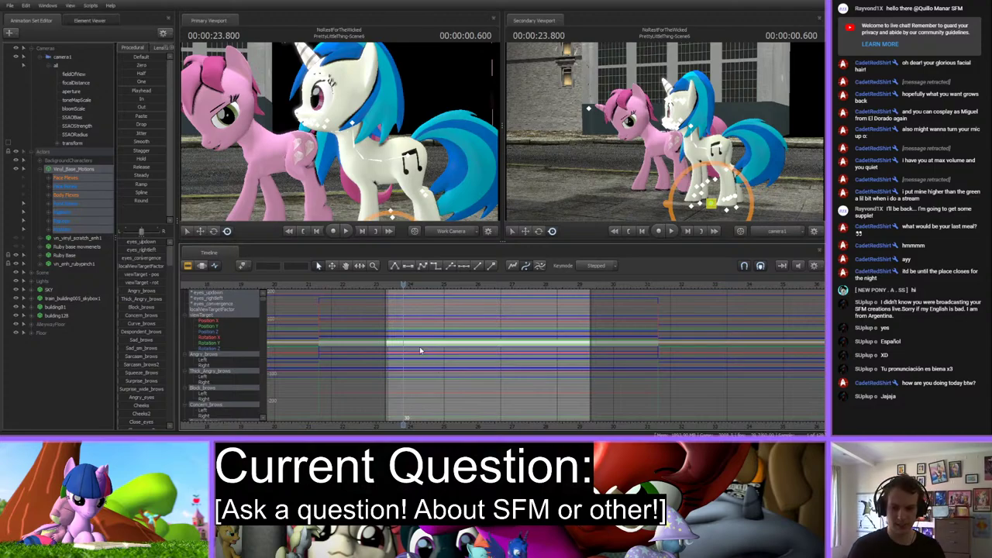
left_click(385, 285)
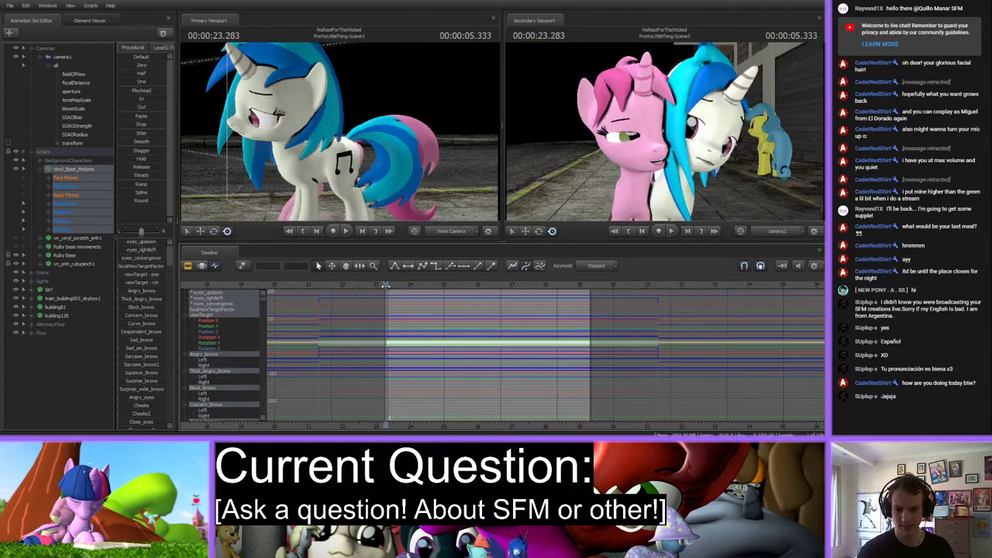
left_click(388, 285)
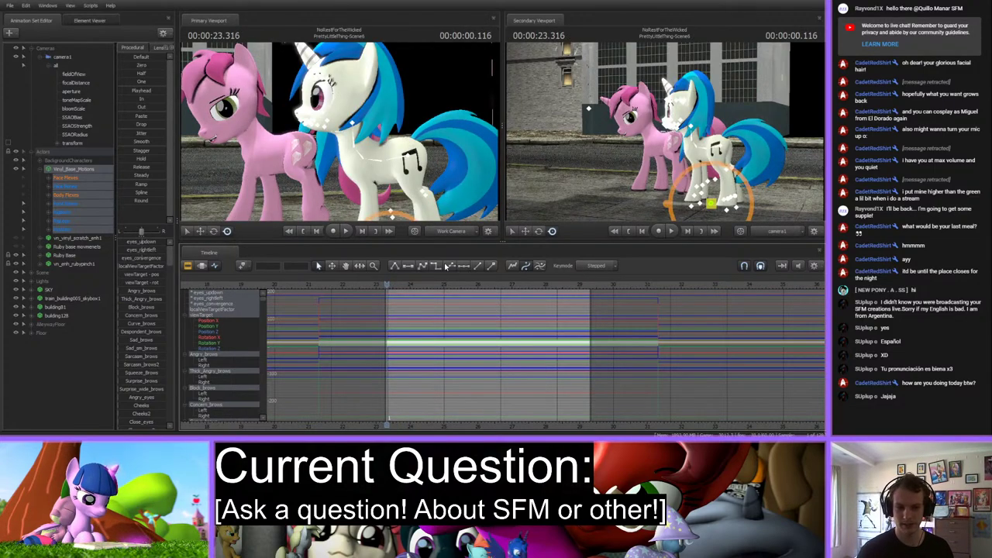
mouse_move(341, 131)
left_mouse_down()
mouse_move(352, 151)
mouse_move(344, 126)
mouse_move(338, 133)
left_mouse_up()
left_click(344, 126)
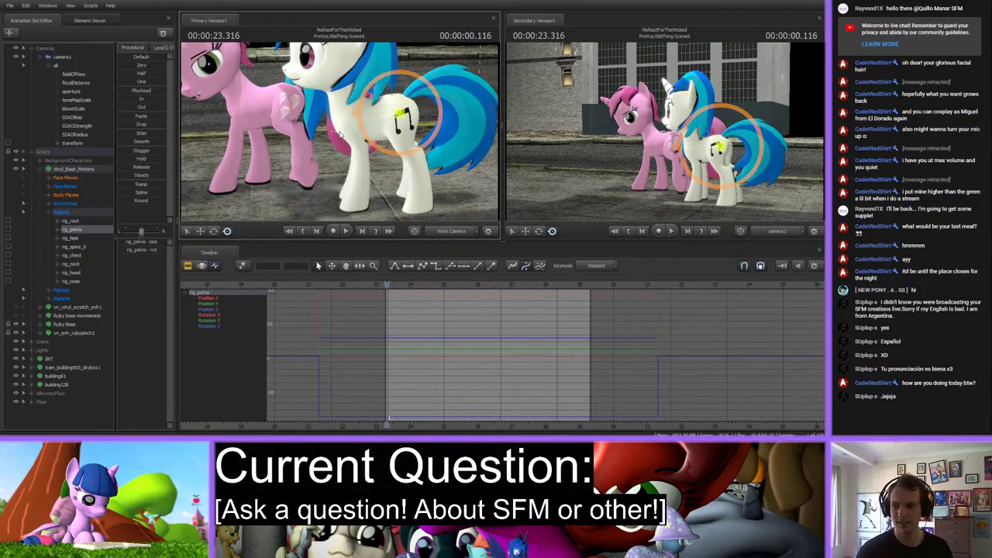
left_click(63, 214)
left_click(68, 299, "ctrl")
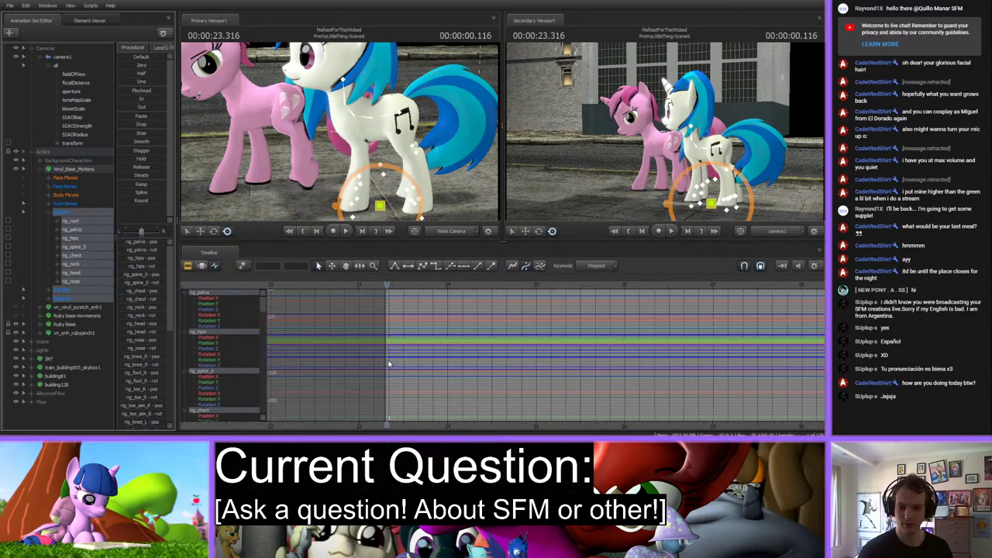
Keyframe the white pony's selected rig controls at 23.300 seconds and bring the whole shot into view on the timeline.
left_click_drag(387, 285, 385, 284)
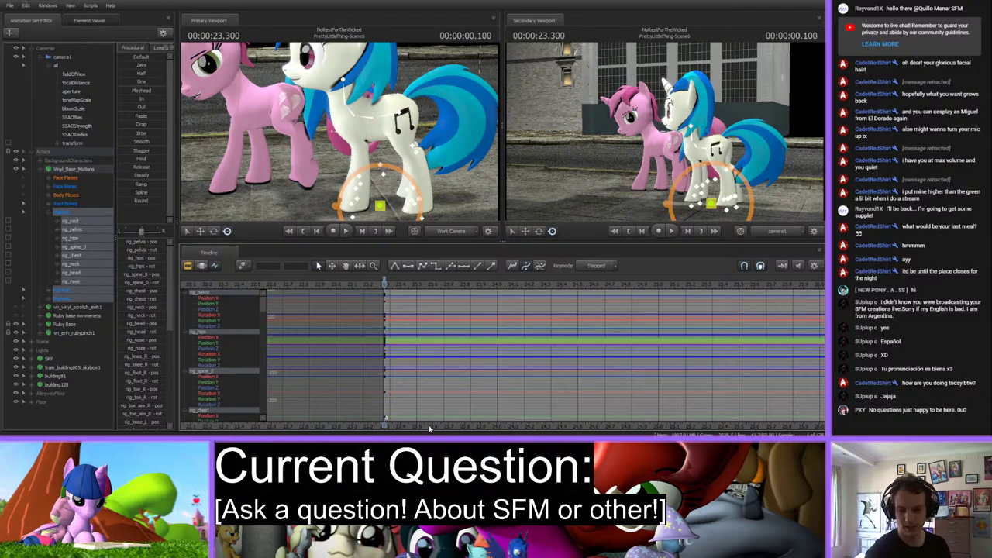
scroll(384, 392, "down", 5)
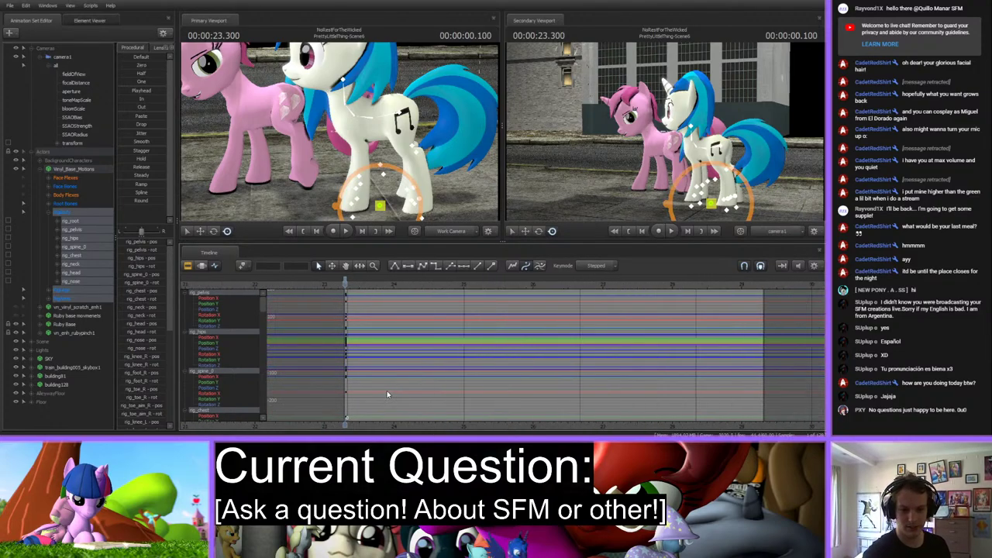
scroll(387, 394, "down", 3)
scroll(364, 391, "up", 2)
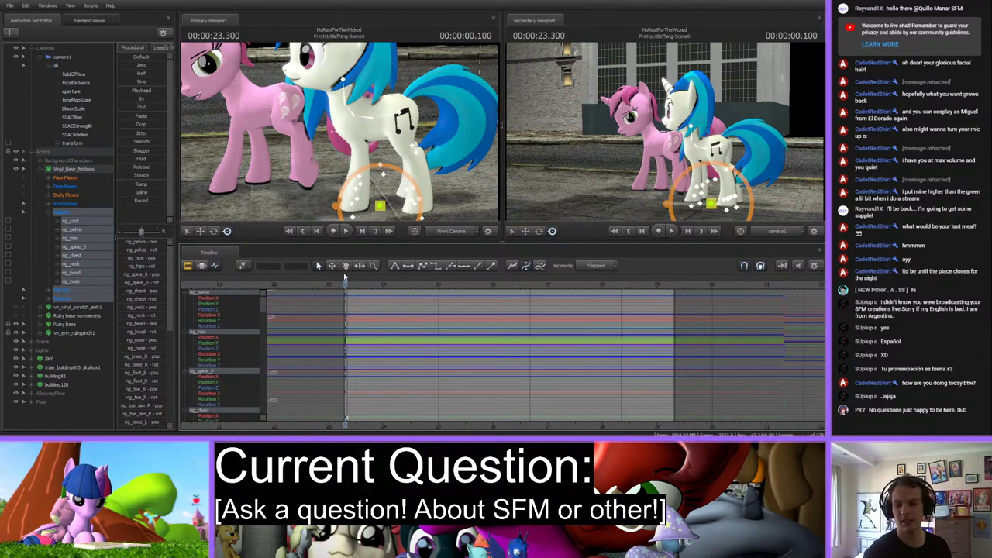
Go to 24.000 seconds and rotate the white pony's rig so her head turns outward toward camera1.
left_click_drag(346, 284, 383, 286)
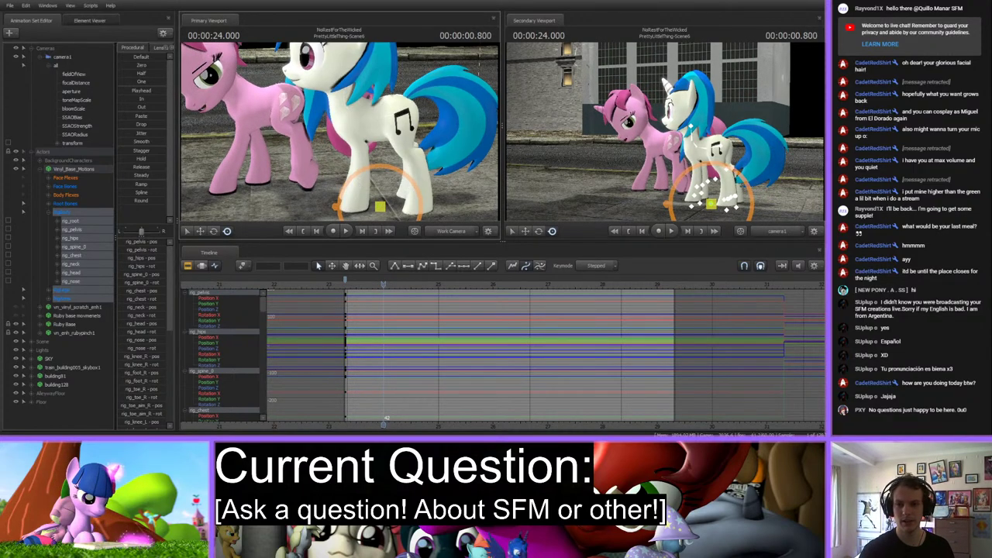
left_click_drag(341, 132, 242, 133)
left_click(373, 118)
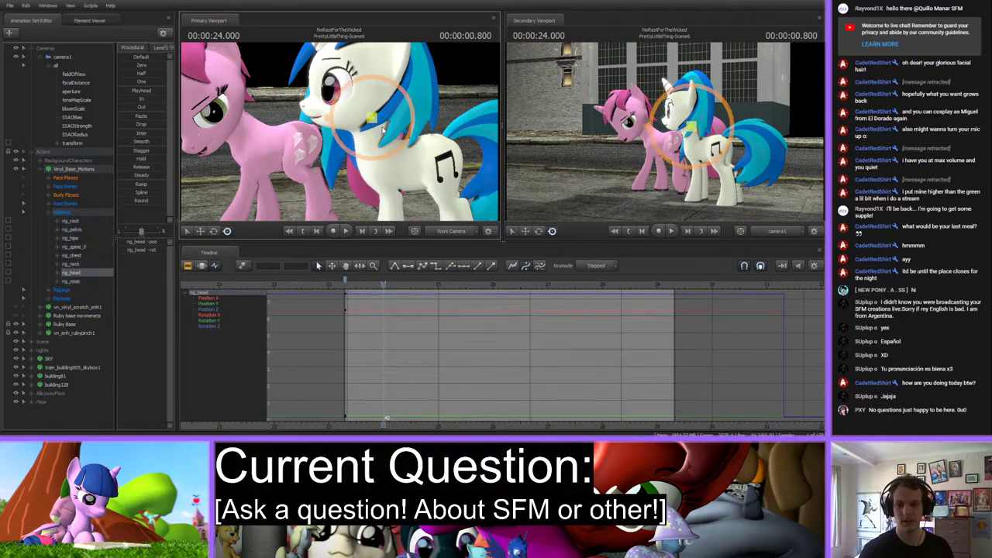
left_click_drag(356, 96, 325, 109)
left_click(371, 138)
left_click_drag(370, 138, 340, 136)
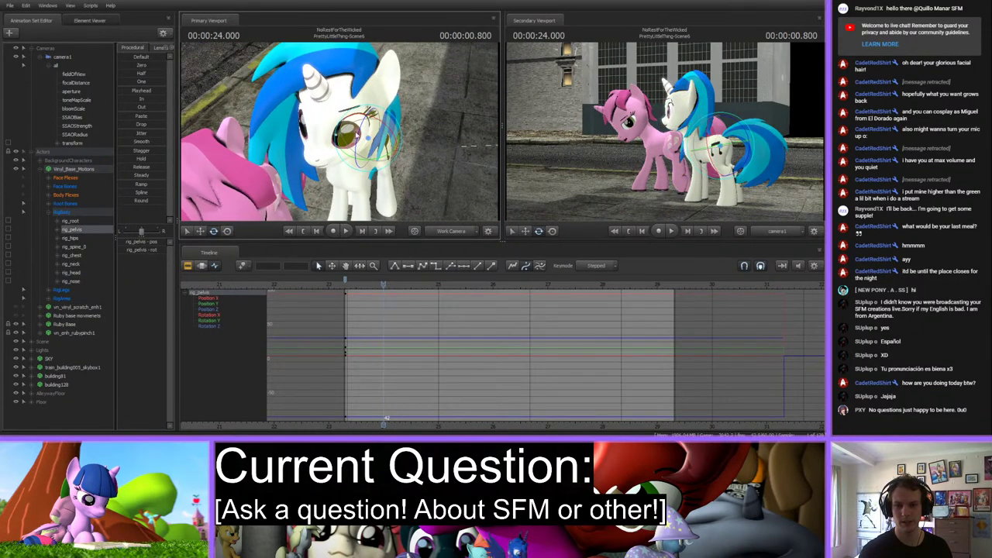
left_click(356, 159)
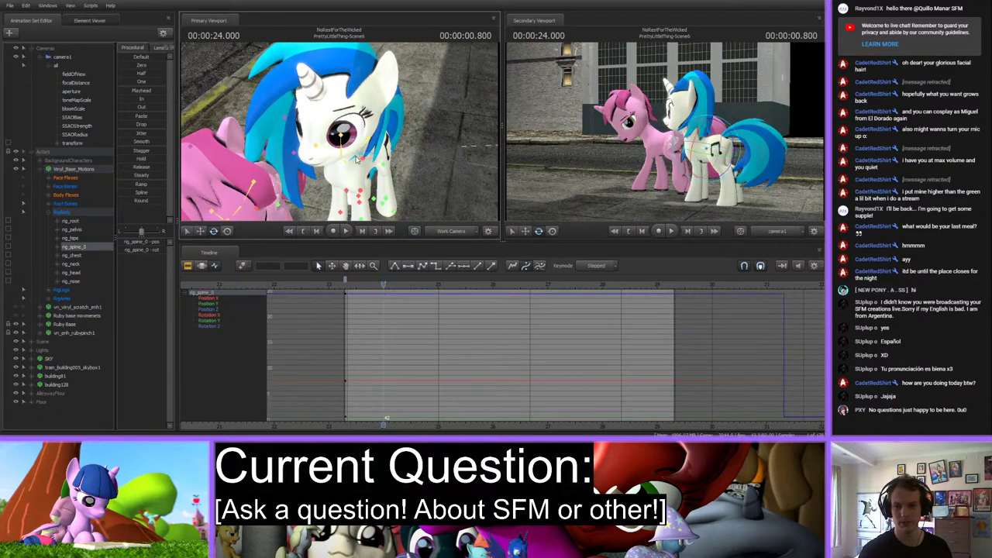
left_click_drag(354, 177, 334, 135)
left_click(349, 167)
left_click(347, 158)
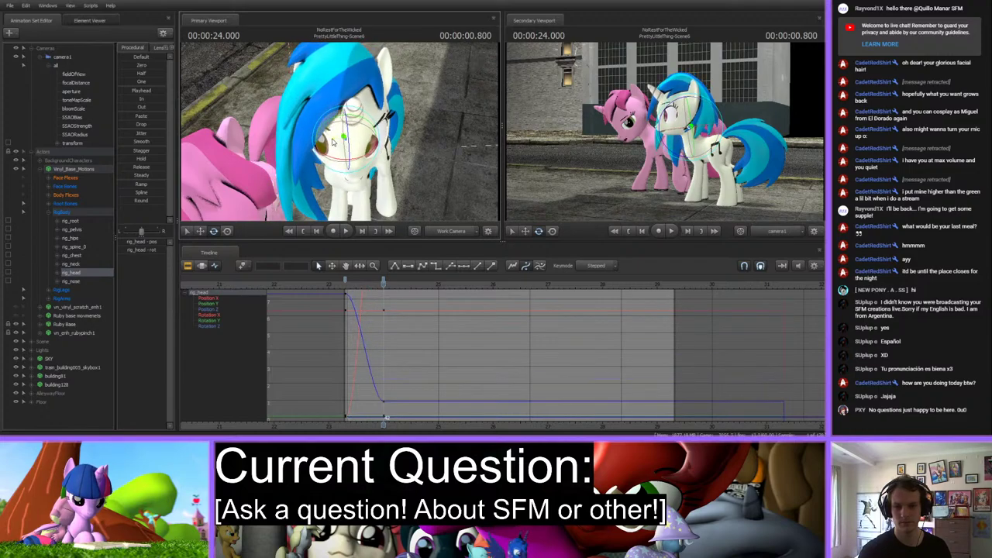
Expand Vinyl_Base_Motions' Eyes flexes and keyframe the body, leg and arm rig controls at 24.000 seconds.
left_click(49, 178)
left_click(58, 186)
left_click(82, 230)
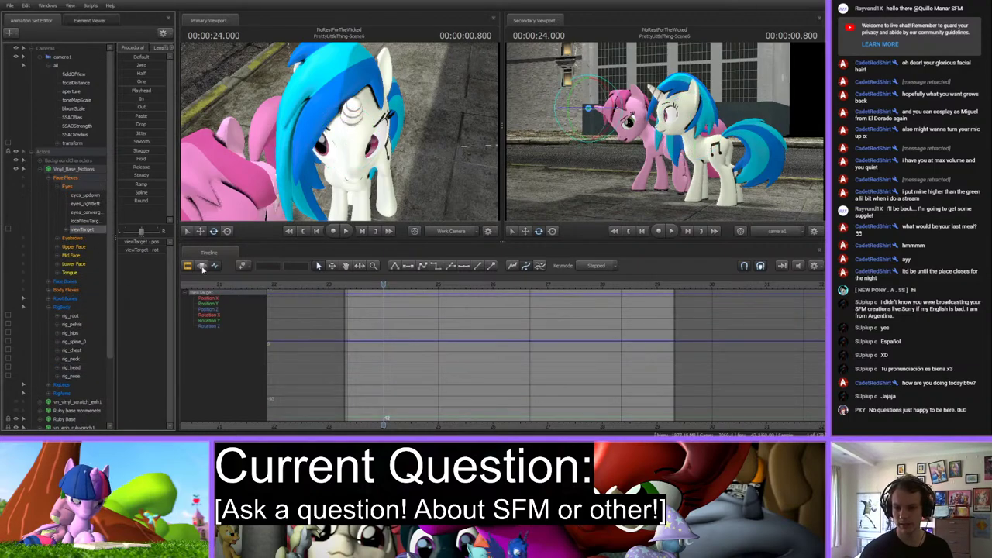
left_click(70, 310)
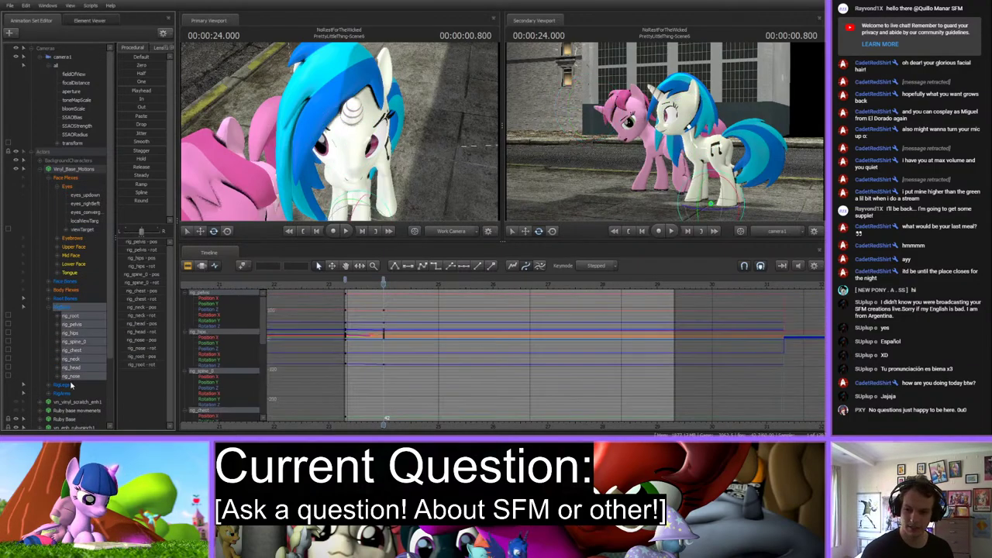
left_click(345, 280)
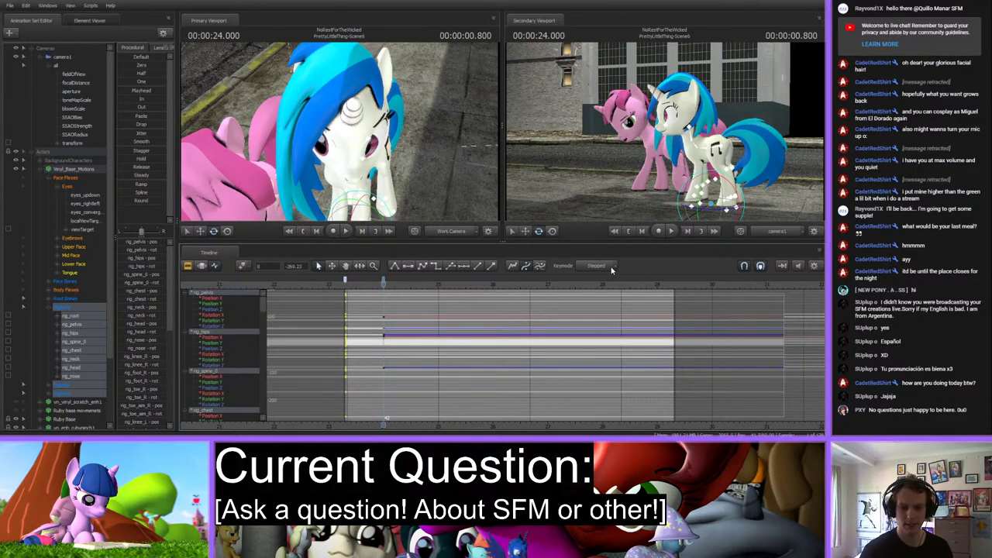
left_click(413, 402)
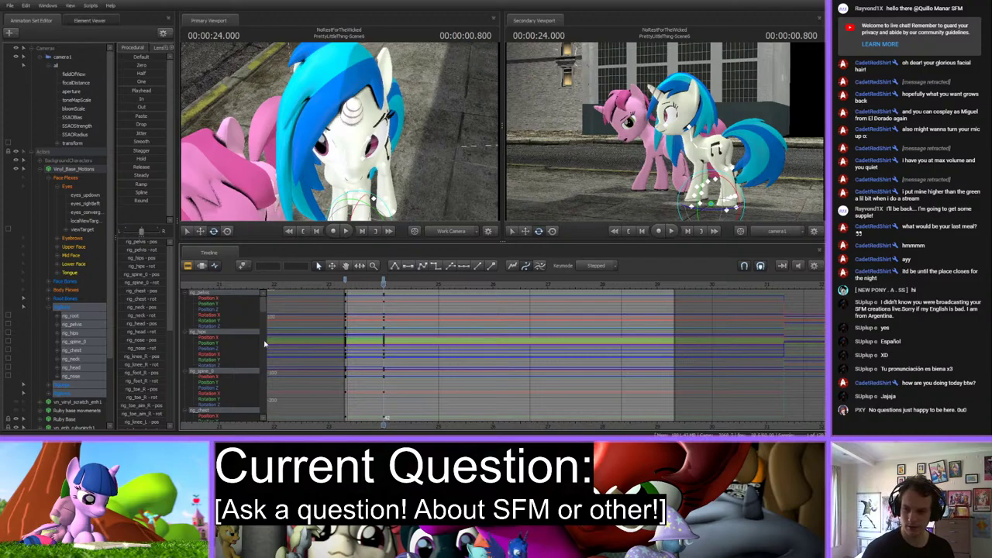
Move the white pony's viewTarget at 24.000 seconds away from the pink pony to redirect her gaze.
left_click(82, 229)
left_click_drag(380, 179, 341, 134)
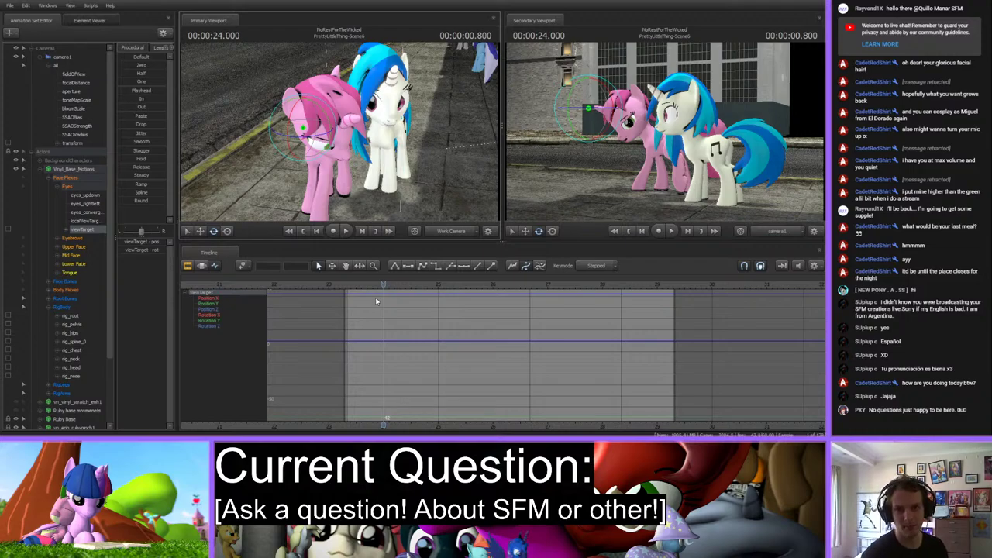
left_click(203, 266)
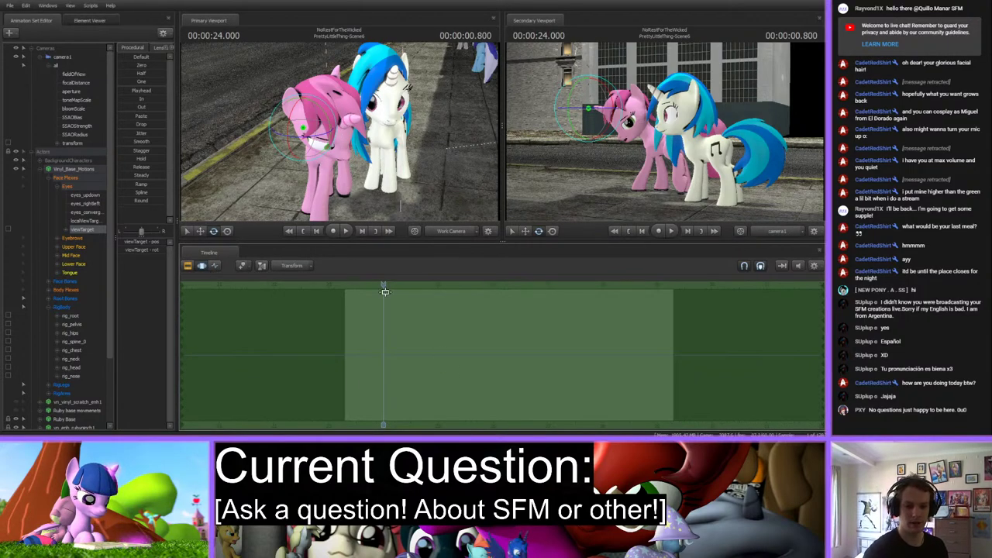
left_click(215, 265)
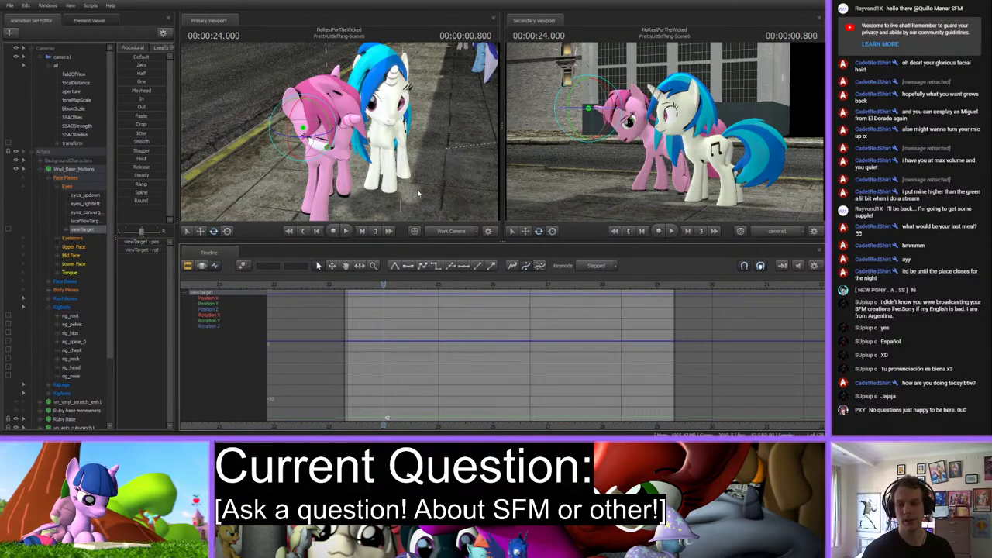
left_click_drag(419, 194, 415, 133)
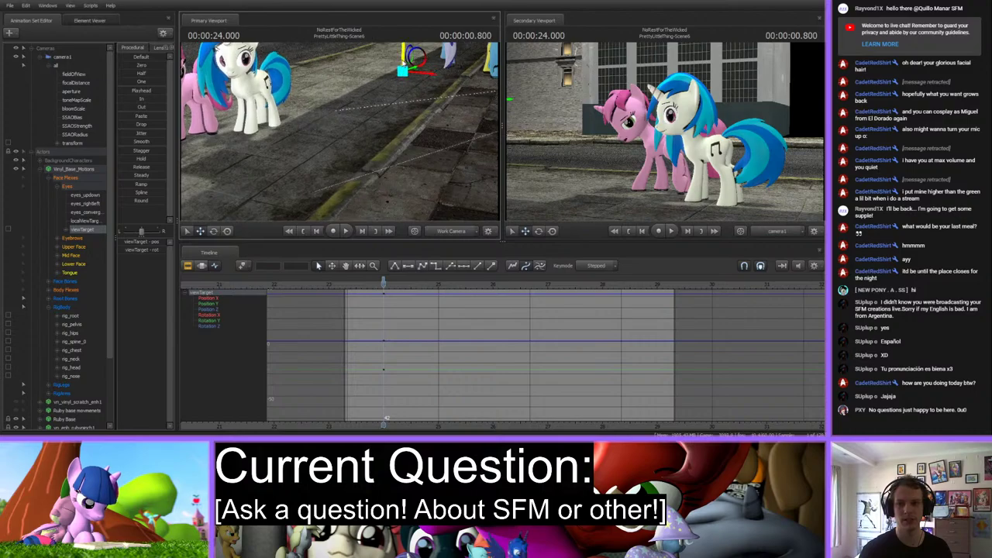
left_click_drag(405, 66, 283, 173)
Adjust the white pony's Lid_lowerer flex in the Upper Face group at 24.000 seconds.
left_click(73, 246)
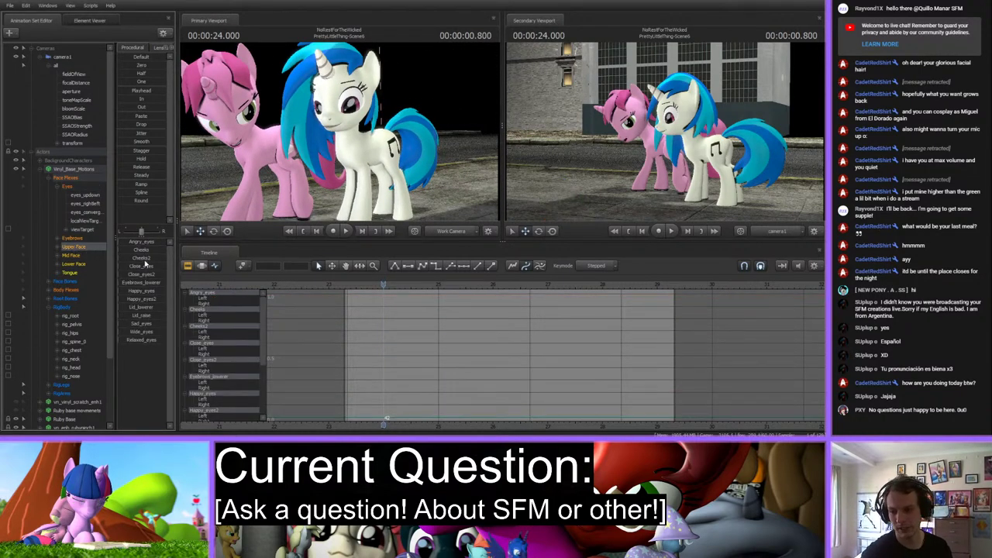
left_click(141, 306)
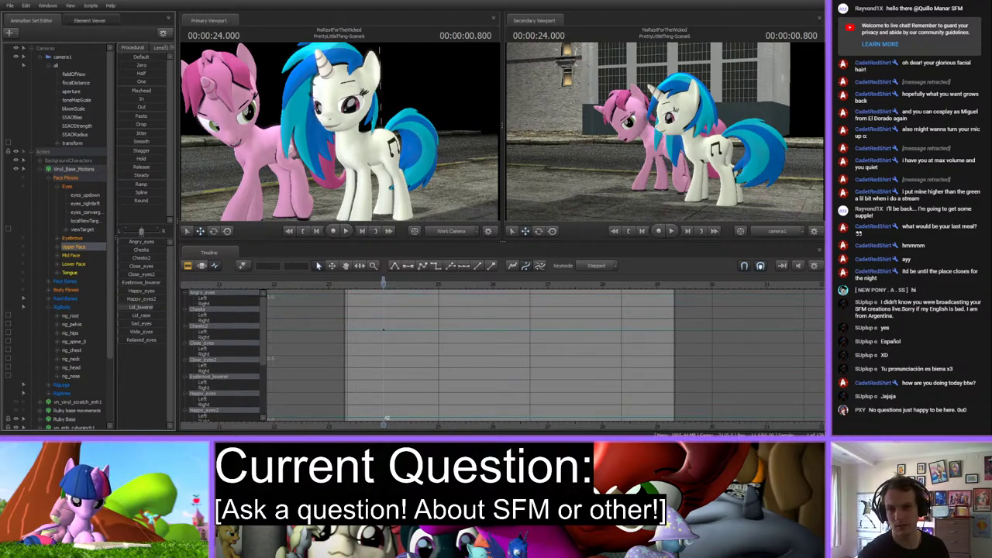
left_click(201, 266)
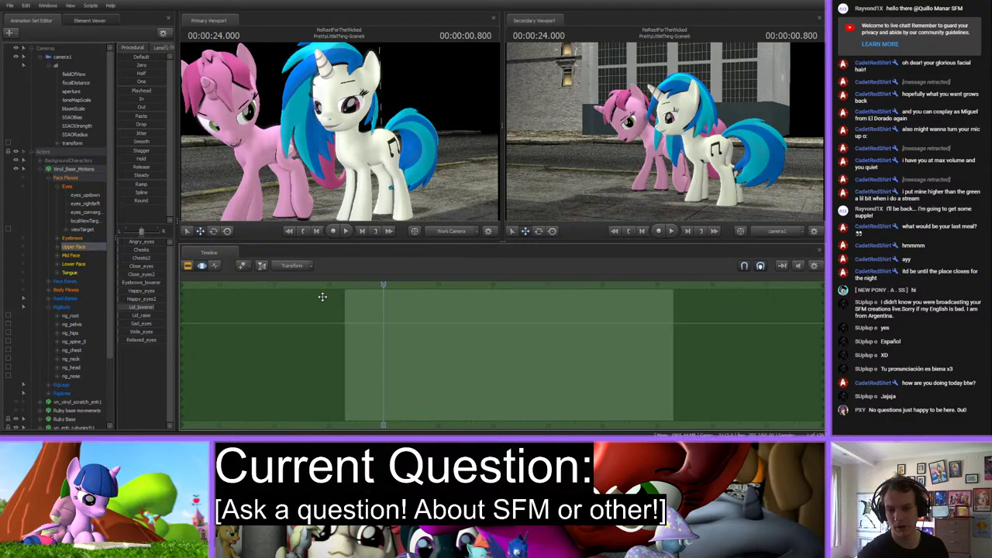
Go to 22.766 seconds in PrettyLittleThing-Scene3 and select Vinyl_Base_Motions' Face Bones and all Face Flexes groups except Eyes.
left_click(187, 266)
left_click(322, 314)
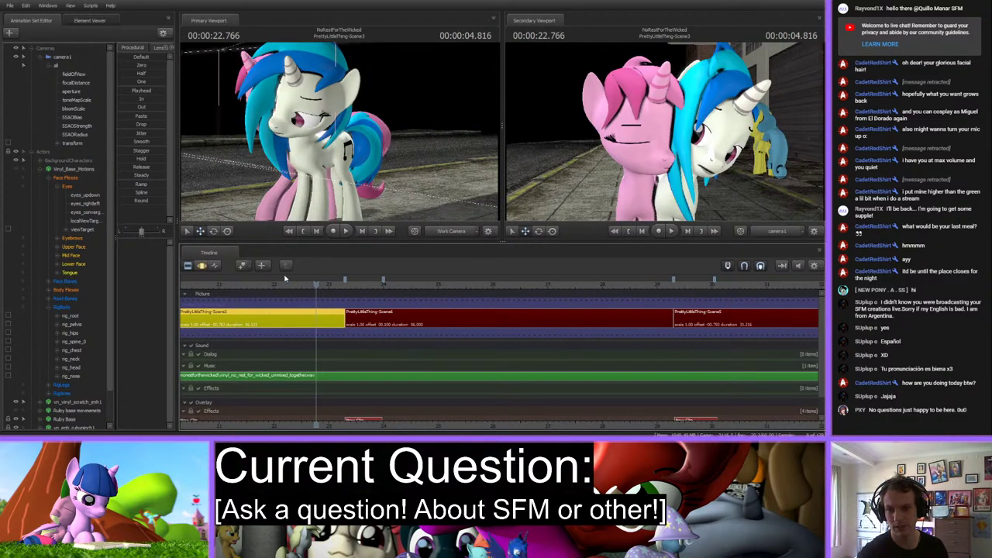
left_click(214, 266)
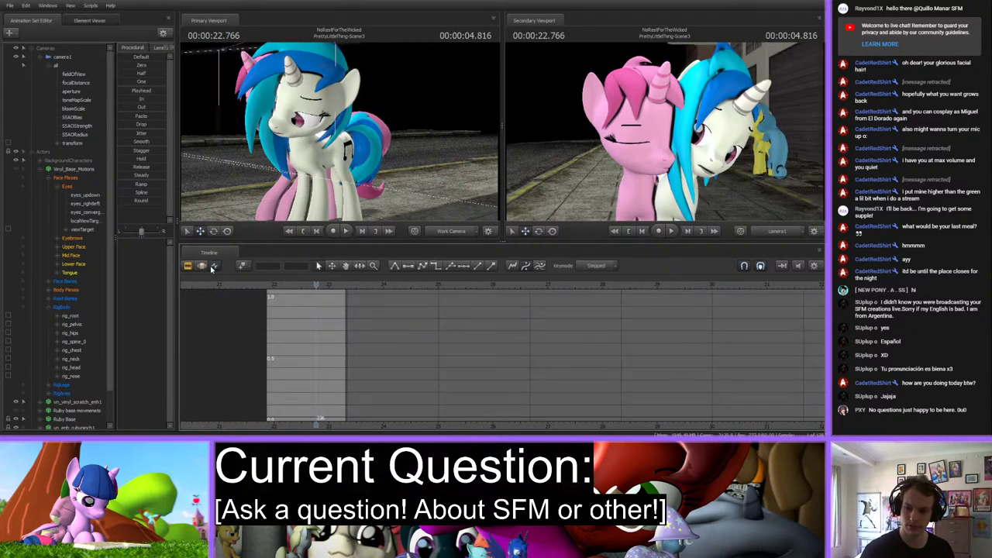
left_click(72, 286)
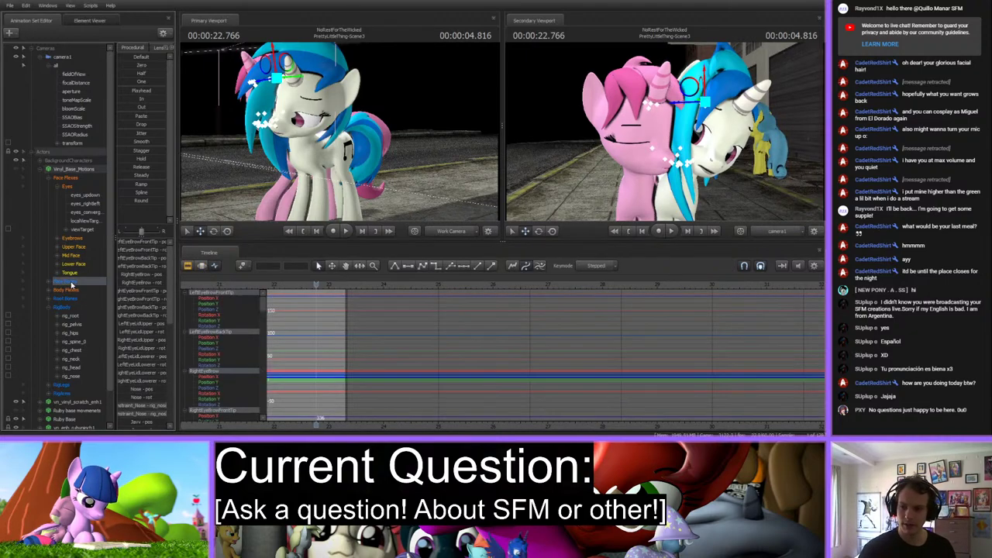
left_click(71, 178)
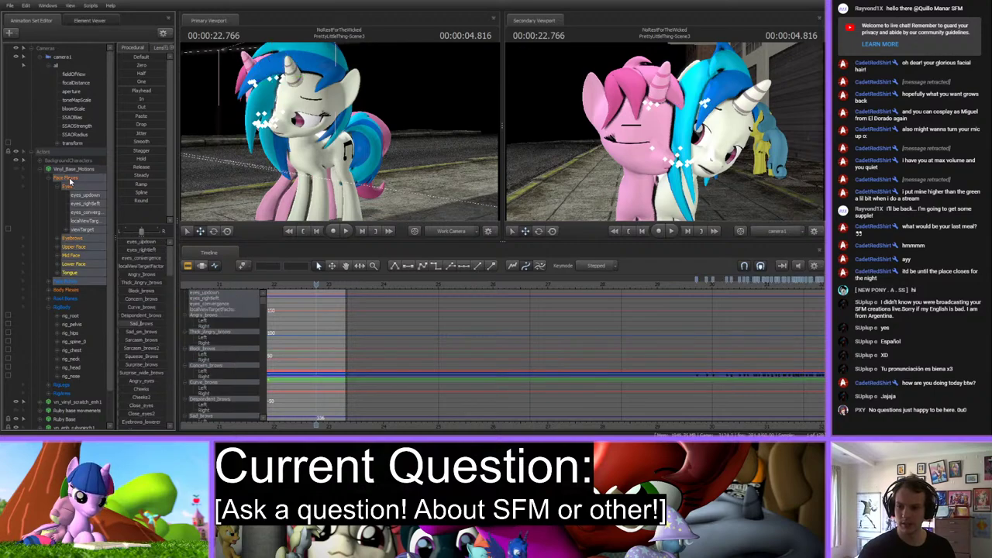
left_click(69, 187)
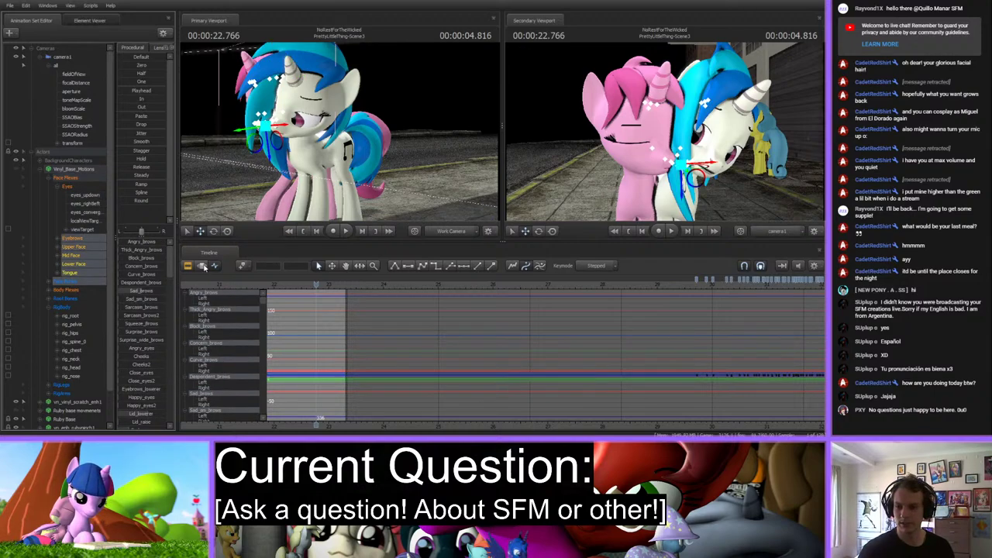
Make a short time selection around 22.133 seconds in the Motion Editor to copy the white pony's Scene3 expression.
left_click(203, 266)
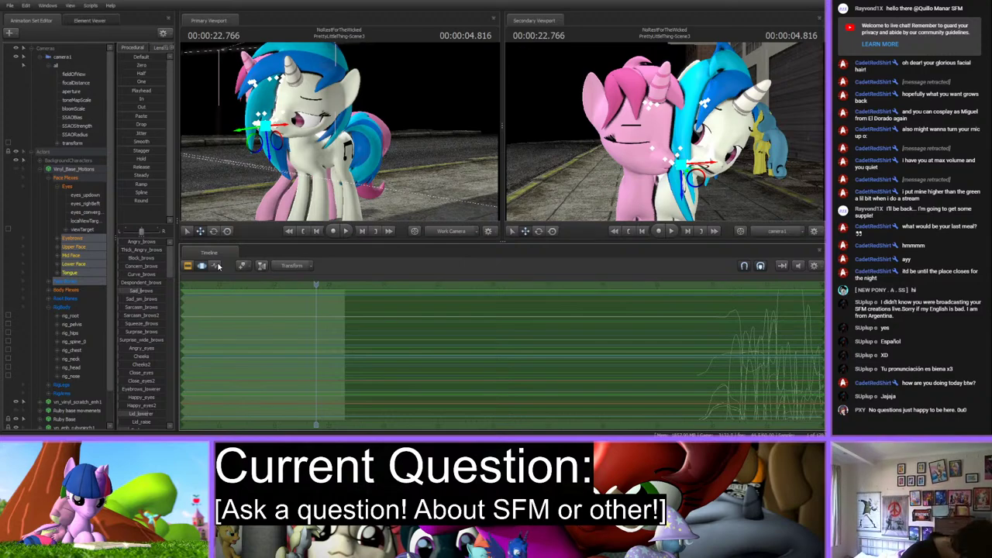
left_click(267, 338)
left_click_drag(270, 338, 281, 339)
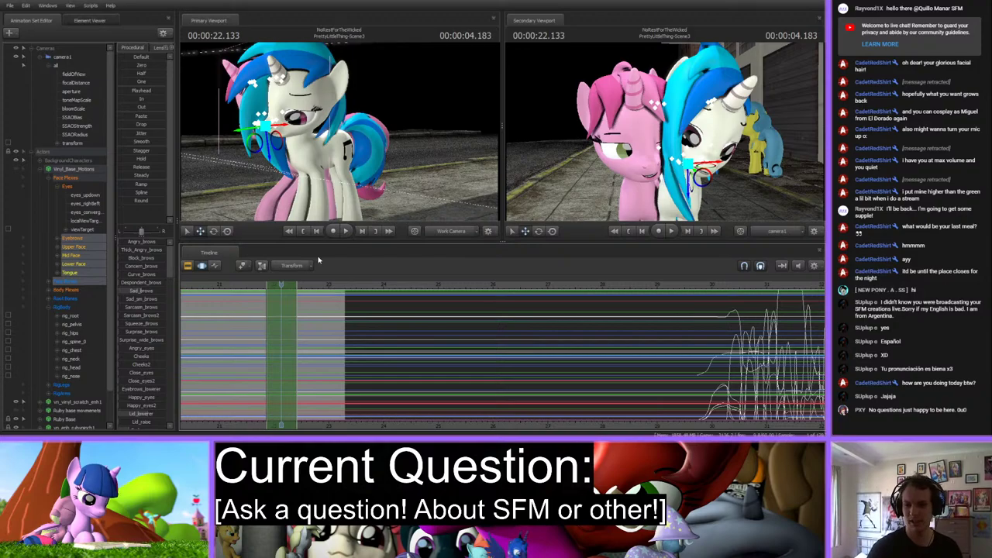
Return to the PrettyLittleThing-Scene6 shot and select the Eyebrows, Upper Face, Mid Face, Lower Face and Tongue flexes.
left_click(215, 267)
left_click(189, 267)
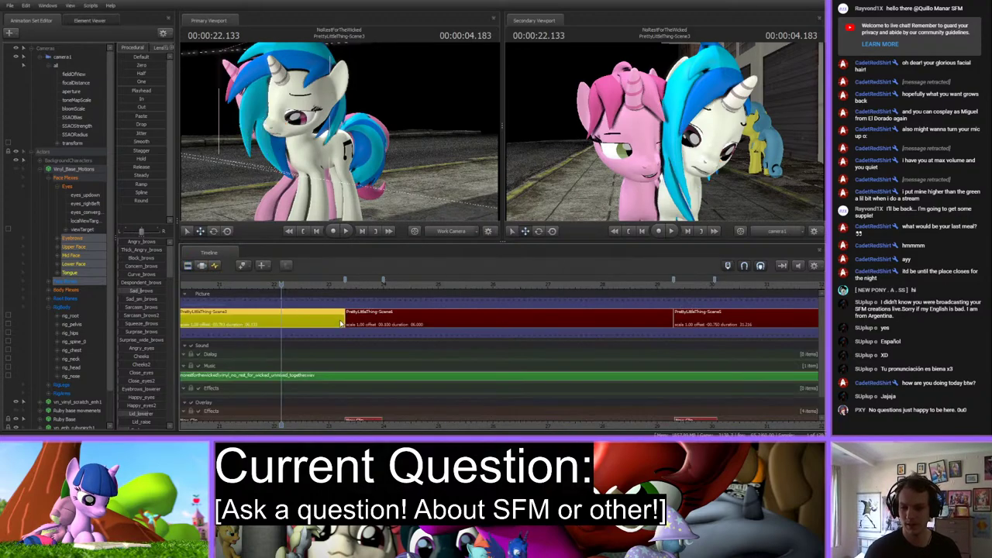
left_click(214, 268)
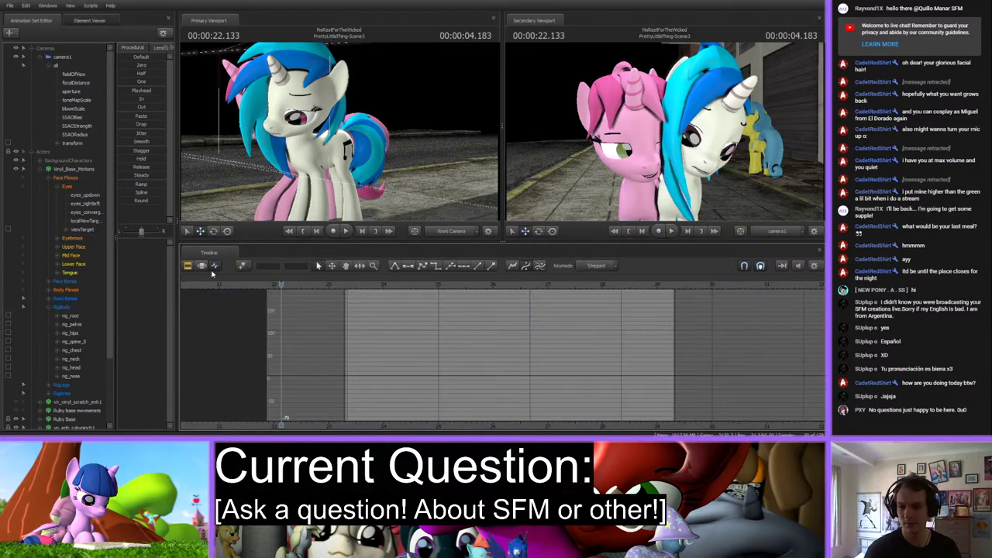
left_click(69, 187)
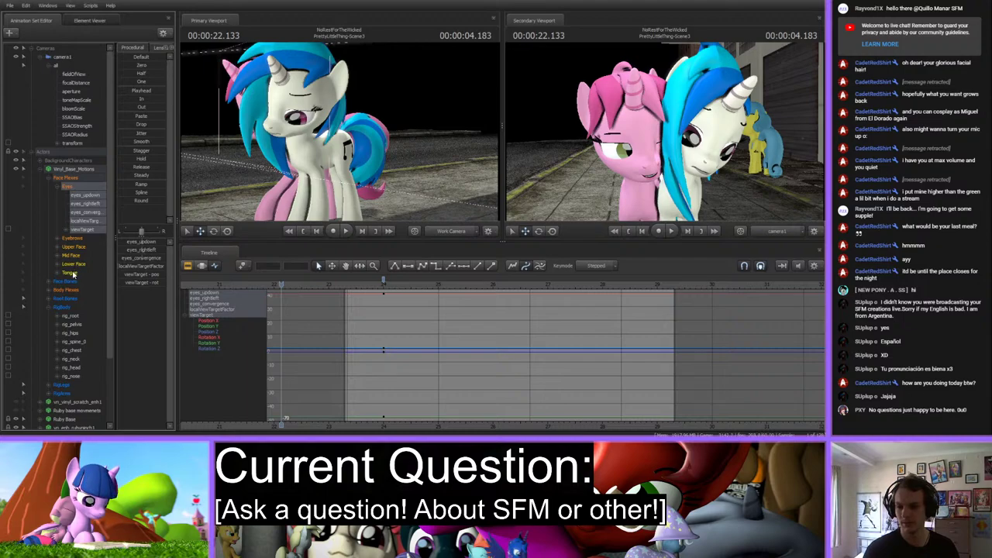
left_click(73, 274, "shift")
left_click(70, 187, "ctrl")
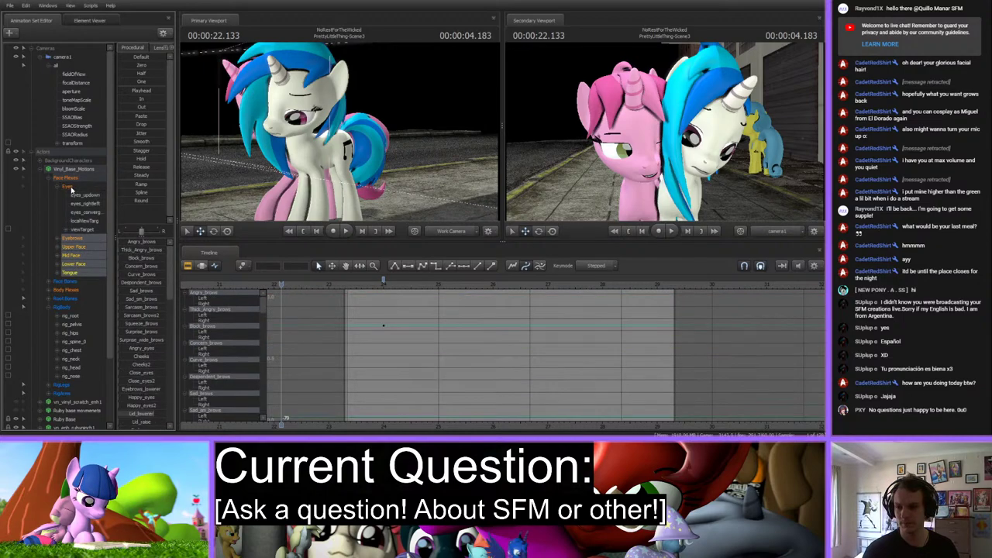
Apply the copied Scene3 expression to the selected flexes across the whole Scene6 shot, ending at 24.150 seconds.
left_click(201, 267)
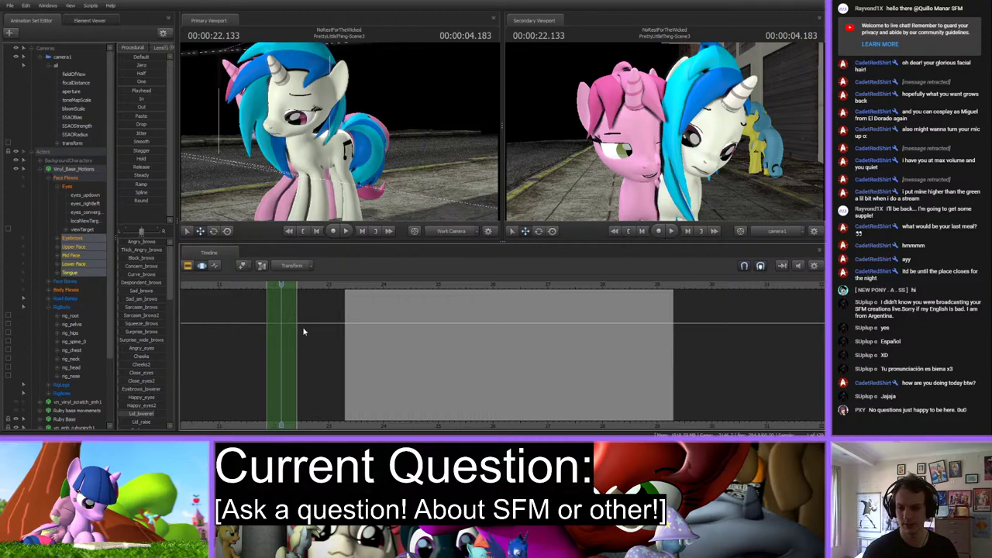
left_click(294, 323)
left_click_drag(295, 323, 250, 330)
left_click_drag(266, 287, 376, 286)
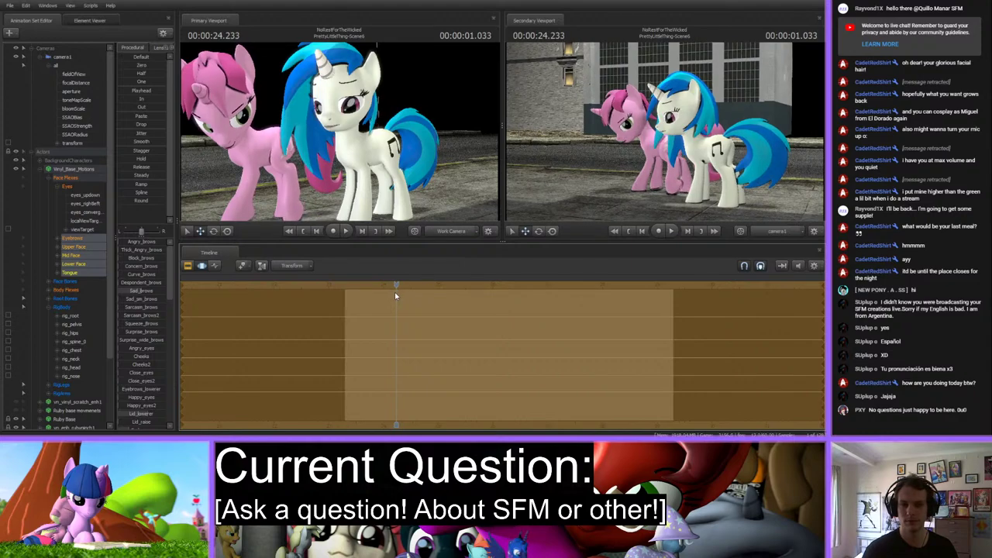
left_click(392, 292)
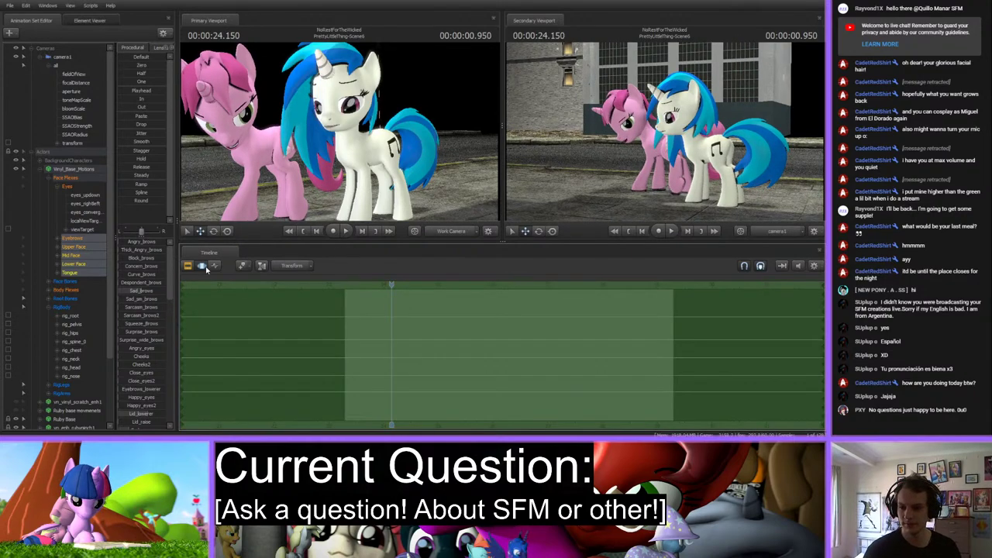
Check the keyframes of the white pony's body, leg and arm rig controls at 23.300 and 24.000 seconds.
left_click(66, 308)
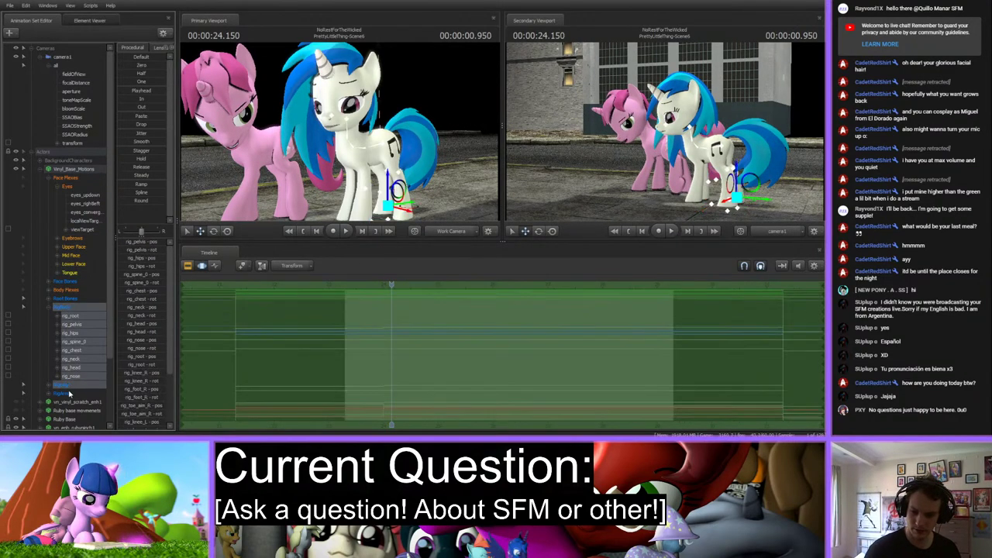
key("F4")
key("ctrl+a")
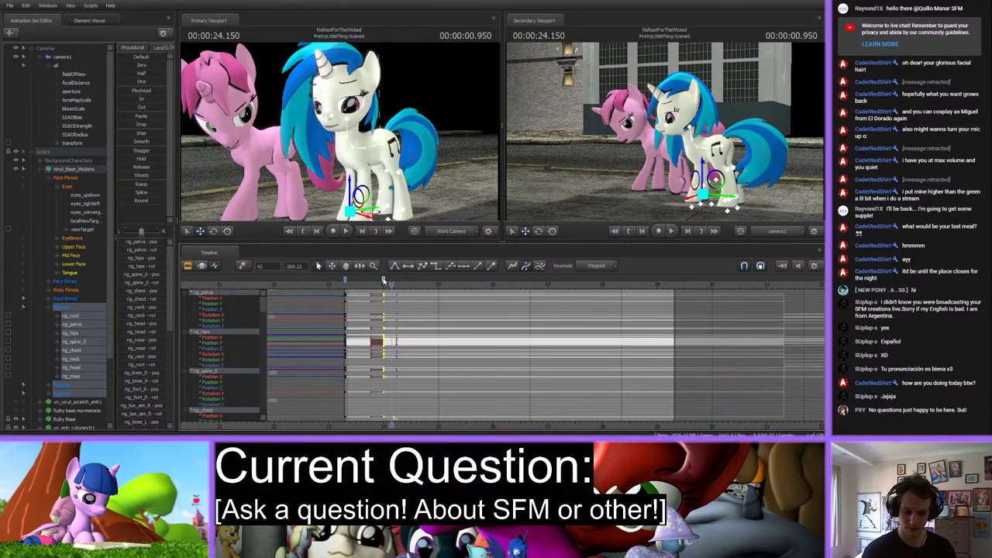
key("Up")
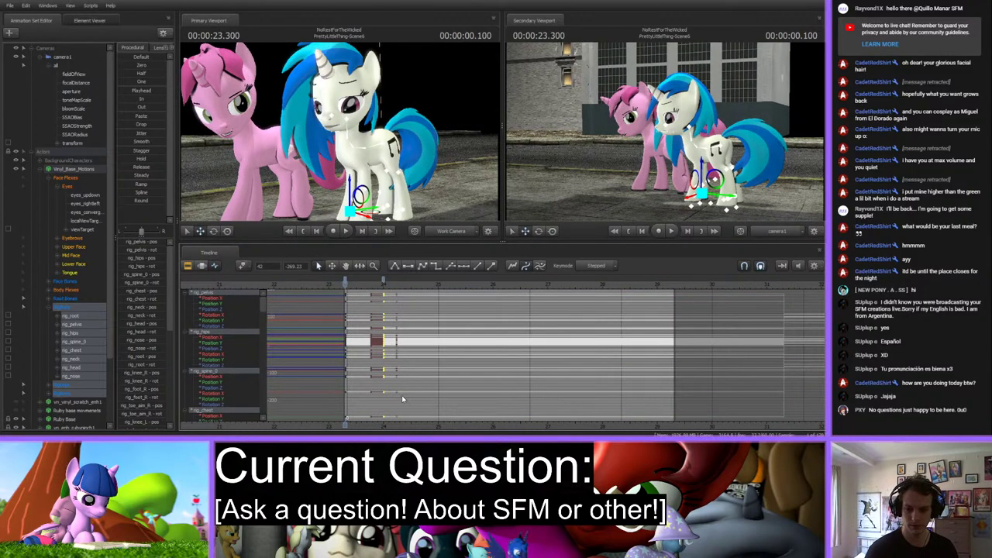
left_click(403, 401)
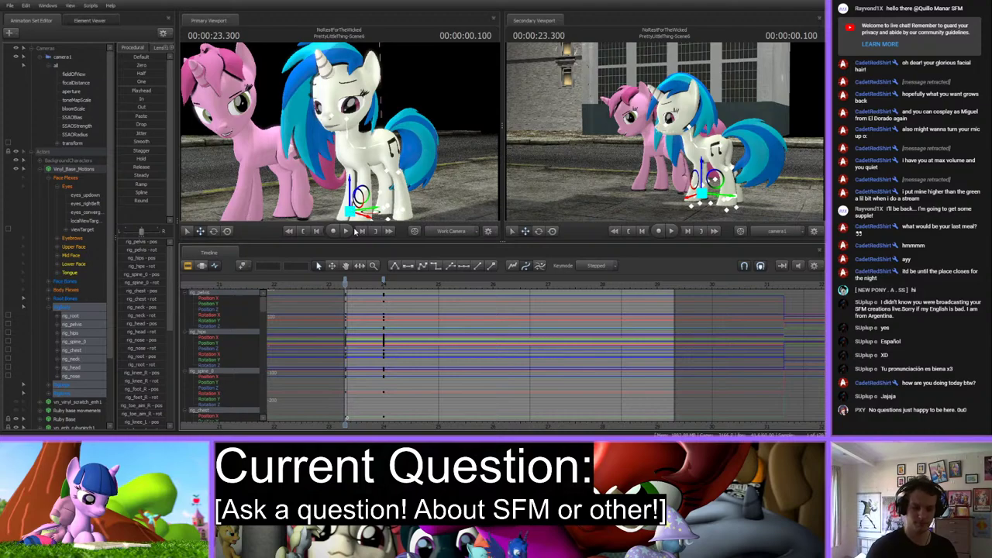
key("Down")
Tilt the white pony's head downward at 24.000 seconds using the neck and head rig controls.
left_click_drag(385, 207, 345, 117)
left_click(351, 121)
key("e")
left_click(345, 124)
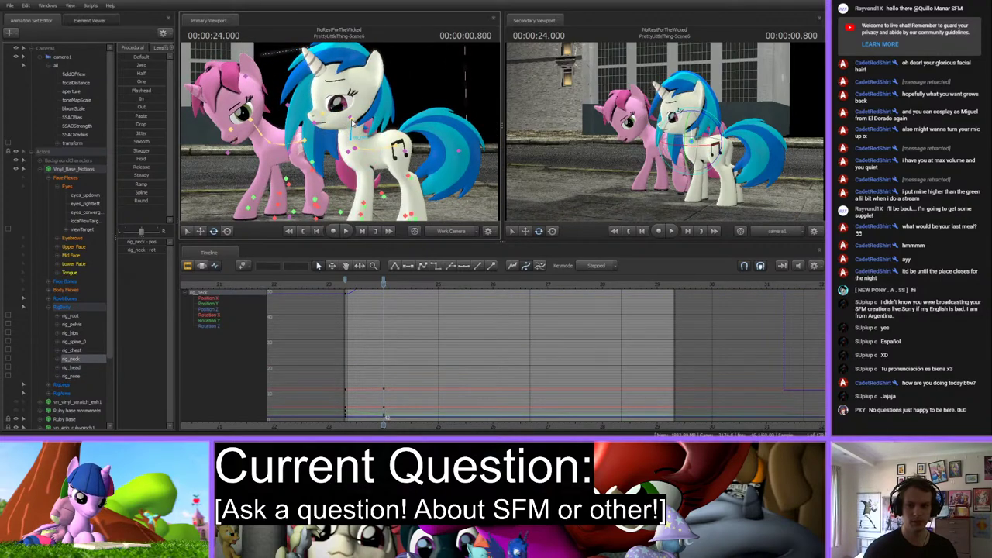
left_click(349, 120)
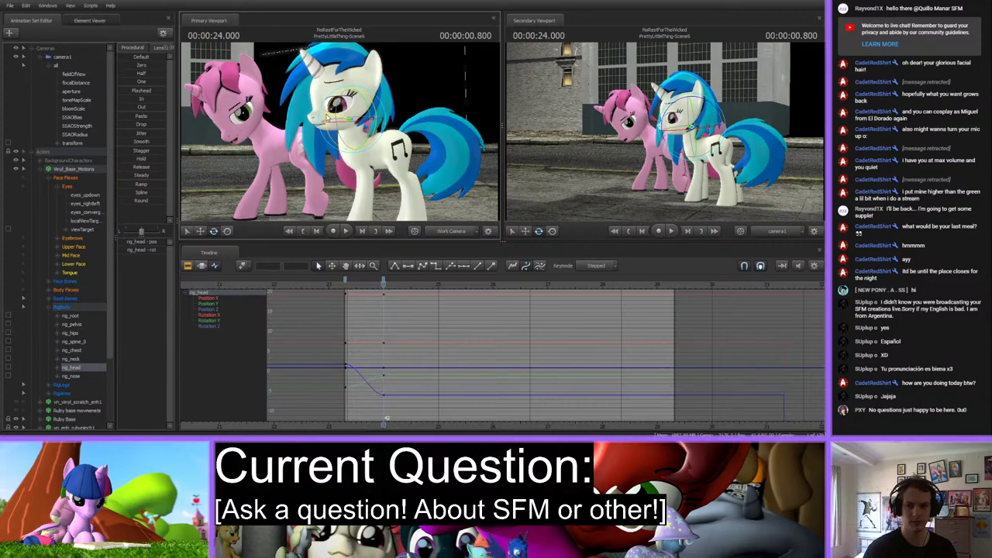
mouse_move(348, 120)
left_mouse_down()
mouse_move(356, 143)
mouse_move(396, 136)
mouse_move(346, 136)
left_mouse_up()
scroll(353, 135, "up", 2)
scroll(353, 136, "up", 1)
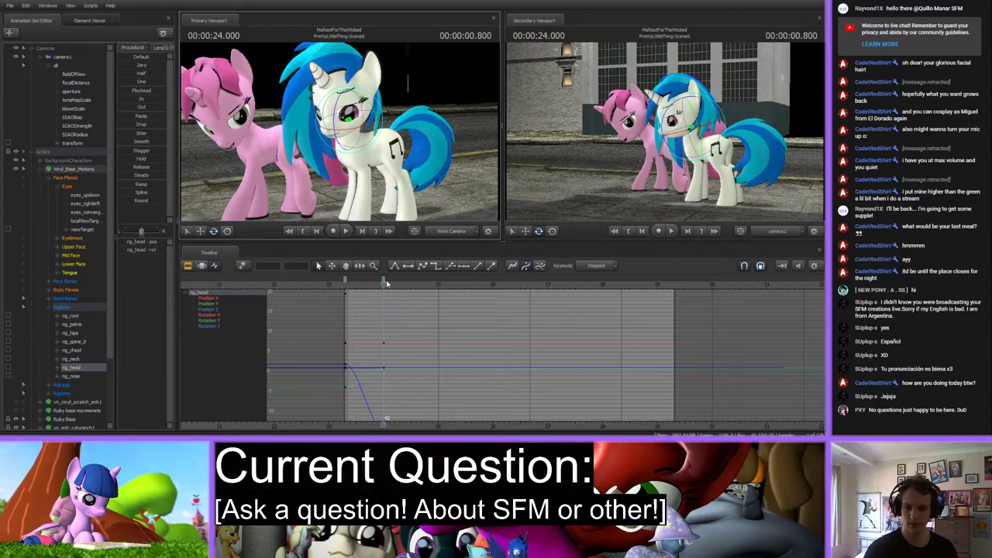
Give the white pony's head keyframe at 24.000 seconds a stepped transition and play back the change.
left_click_drag(350, 284, 381, 279)
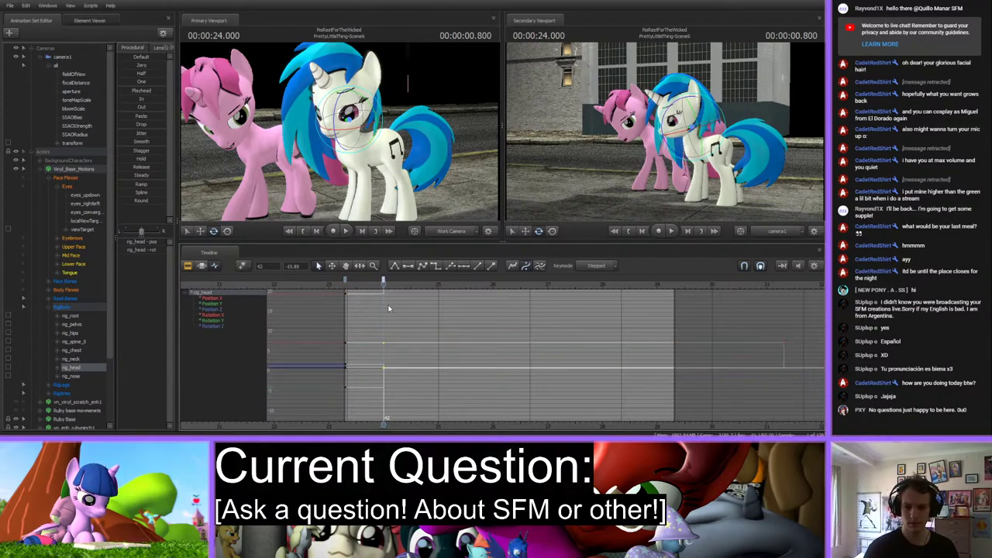
left_click(399, 326)
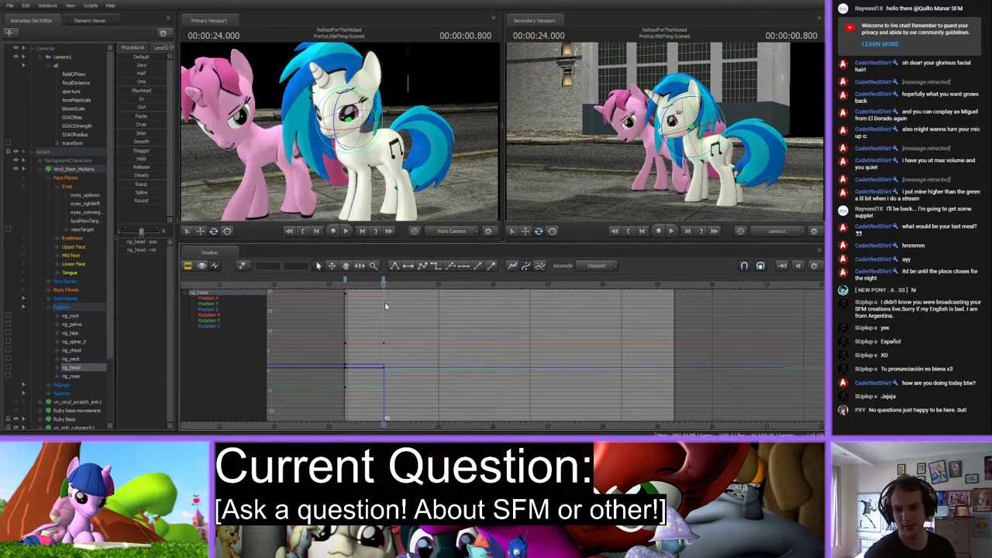
left_click(367, 285)
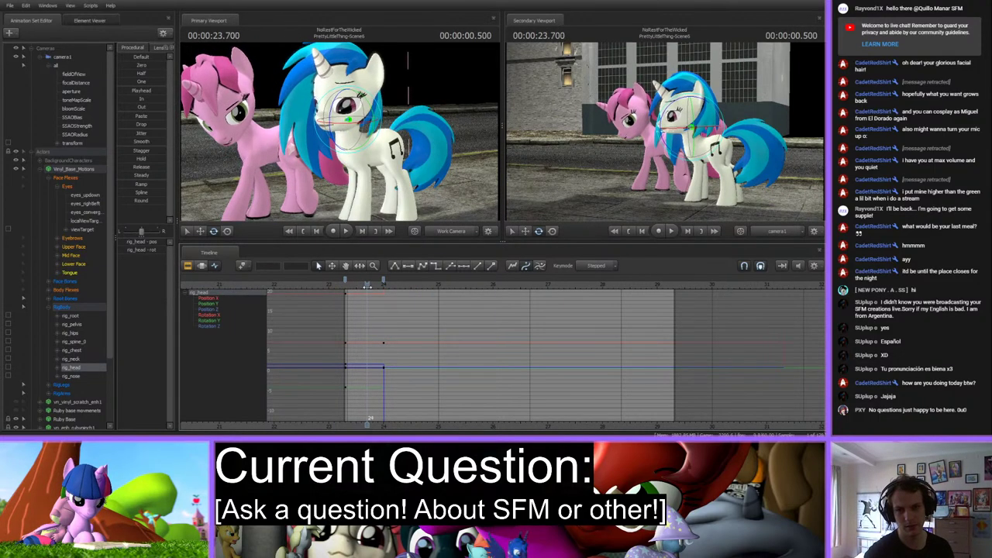
key("space")
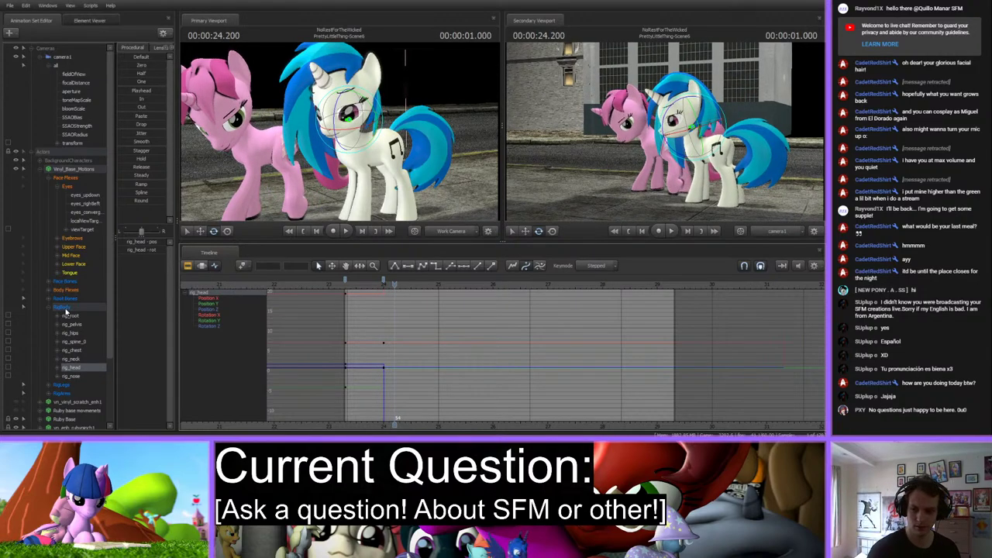
Delete the white pony's body, leg and arm rig keyframes at 23.300 seconds and play back the shot.
left_click(65, 310)
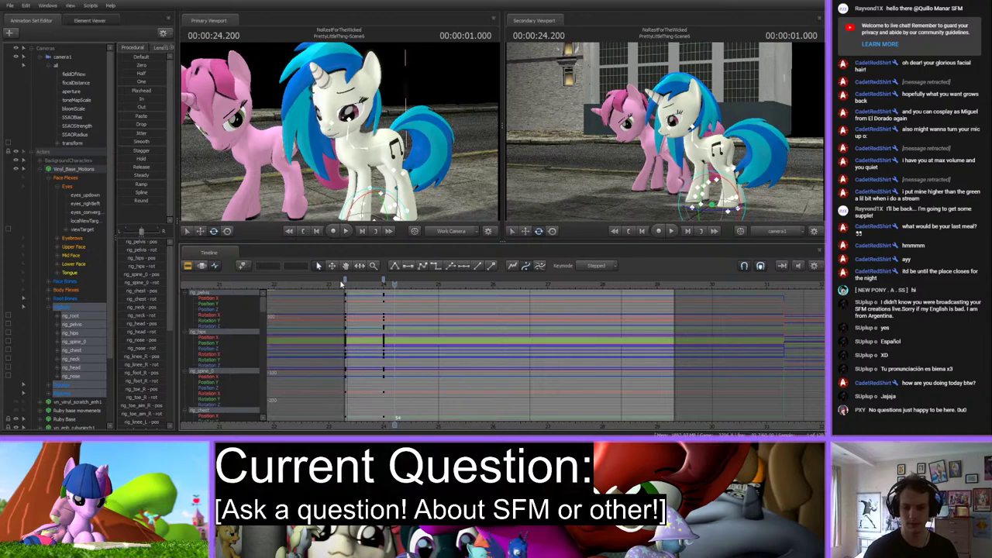
key("space")
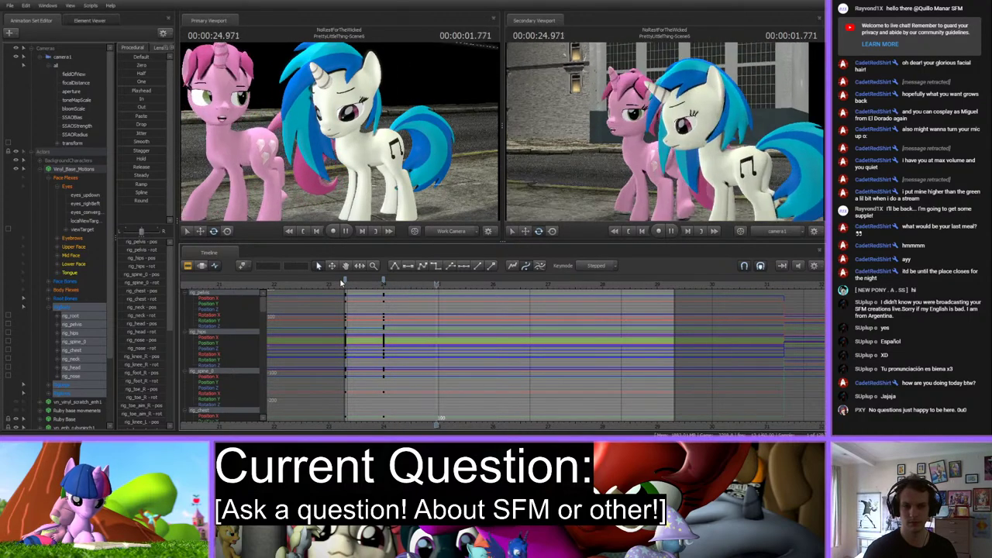
key("space")
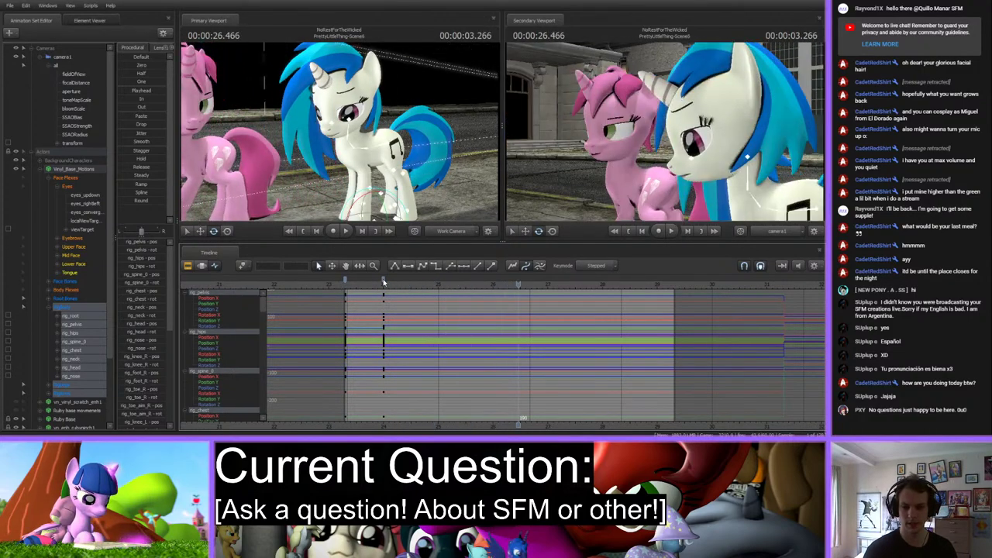
left_click(348, 283)
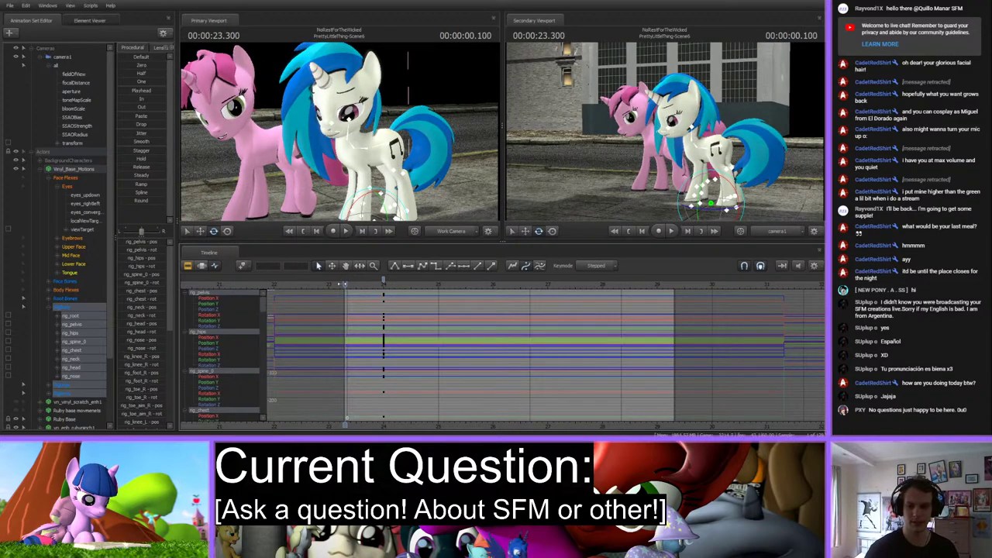
key("space")
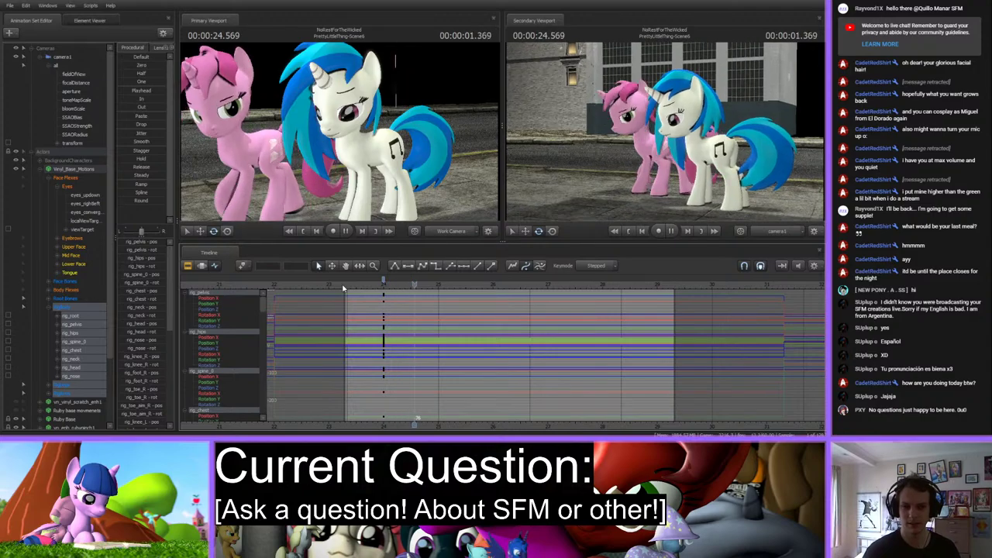
Keyframe the white pony's rig at 25.083 seconds and rotate its spine, chest and head into a new pose.
left_click(407, 285)
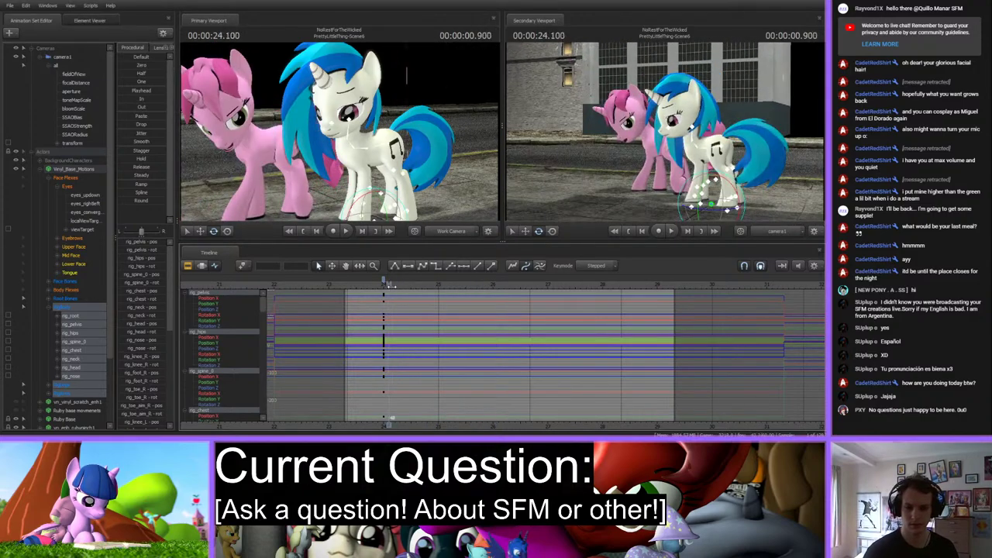
left_click_drag(407, 284, 441, 285)
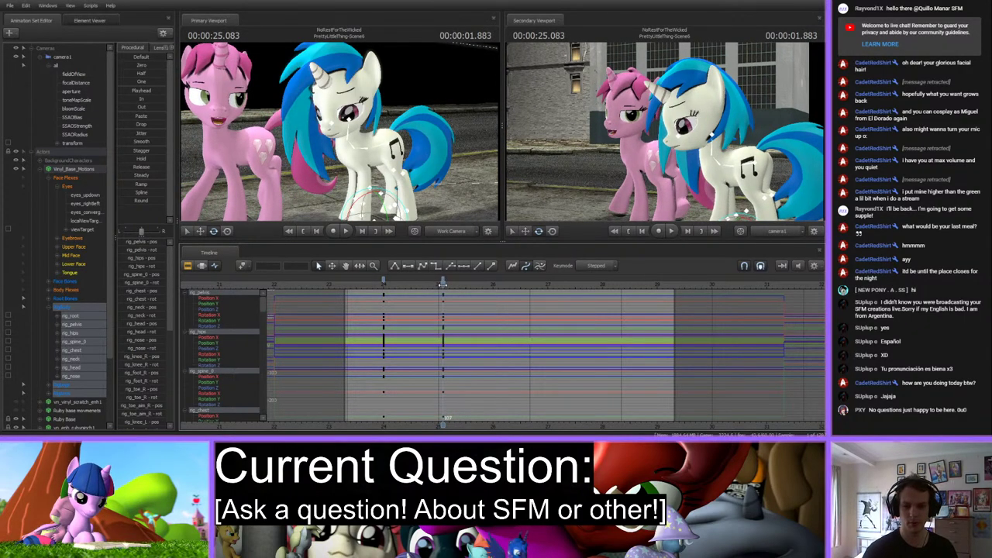
left_click(387, 172)
left_click_drag(375, 147, 375, 142)
left_click(373, 144)
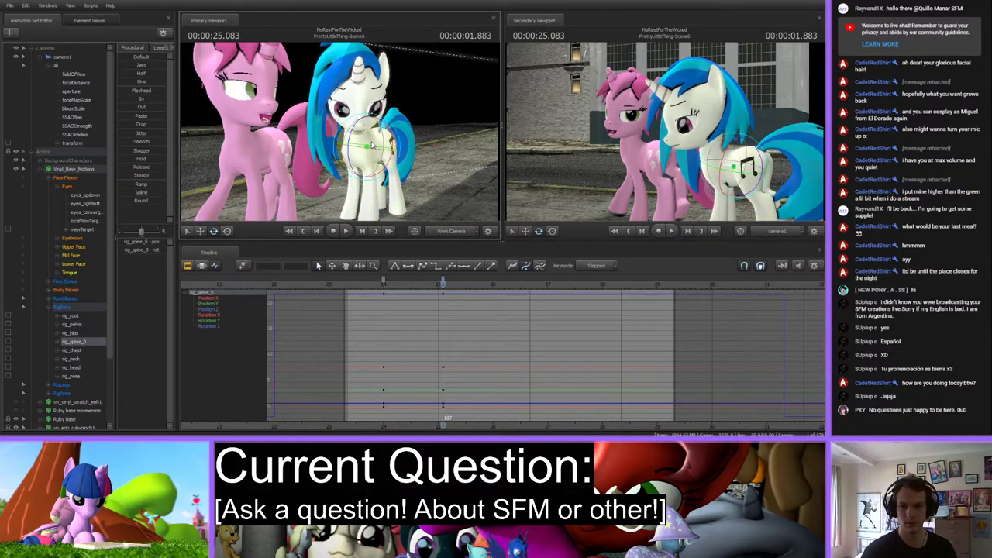
left_click(356, 136)
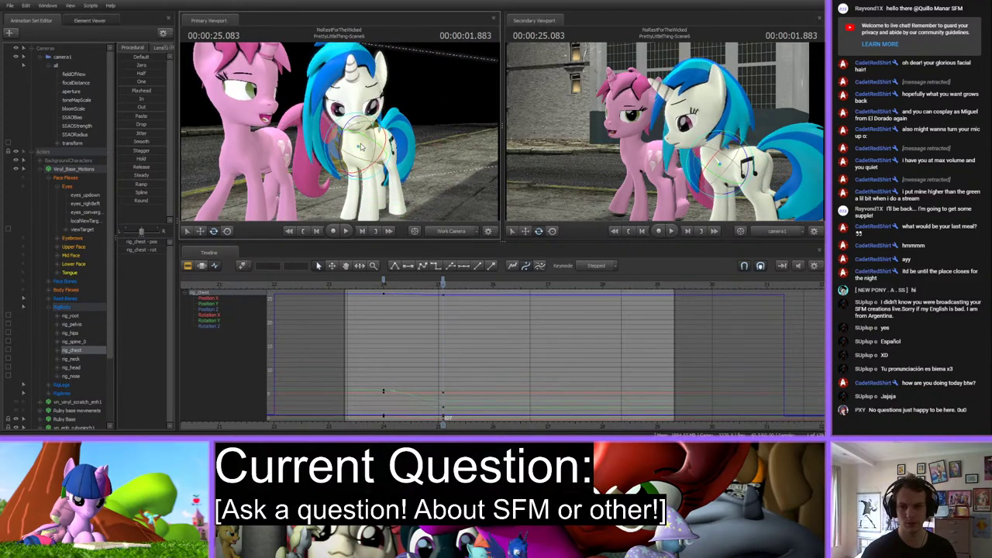
mouse_move(355, 136)
left_mouse_down()
mouse_move(351, 100)
mouse_move(343, 112)
mouse_move(356, 132)
left_mouse_up()
left_click(357, 118)
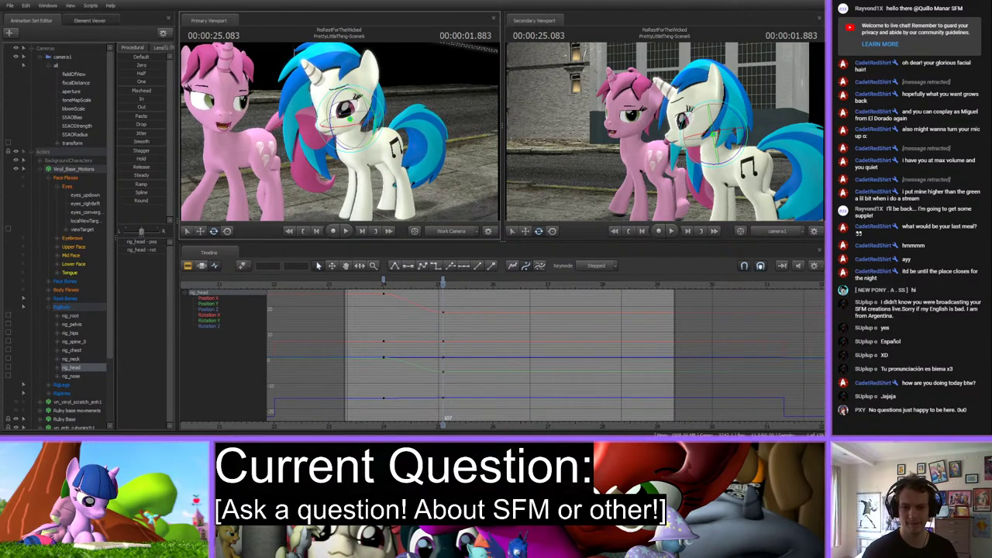
Apply stepped transitions to the white pony's body, leg and arm rig keyframes at 25.083 seconds.
left_click(60, 307)
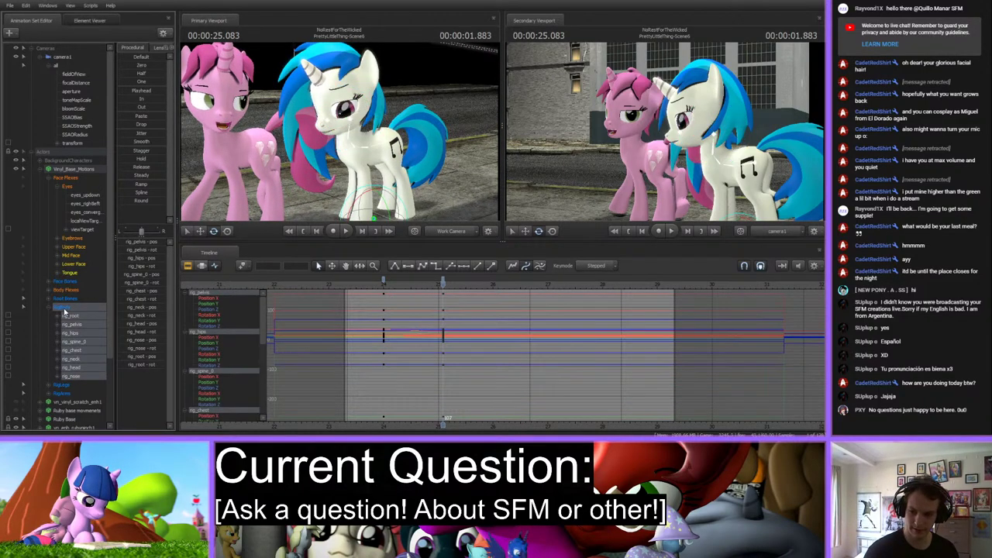
left_click(384, 281)
left_click(444, 280)
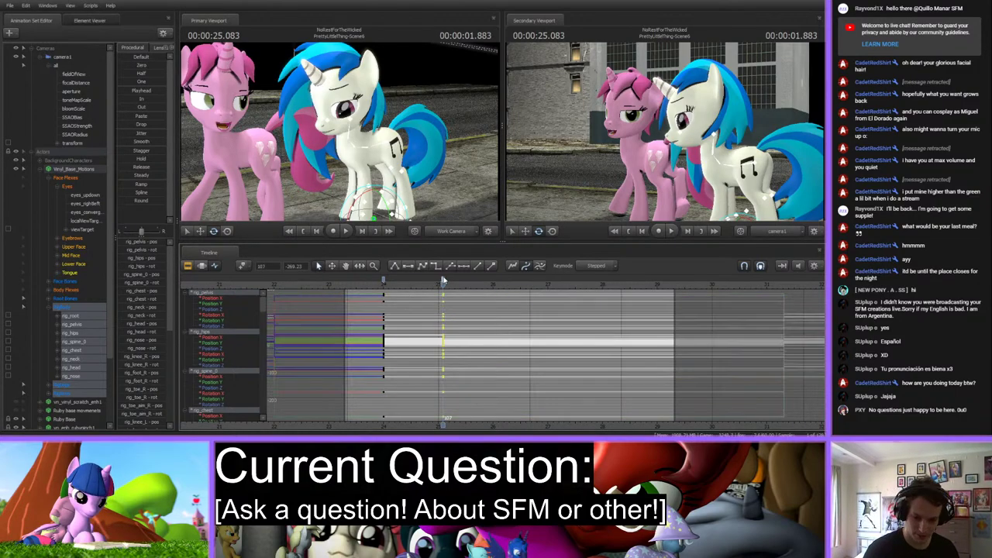
left_click(454, 403)
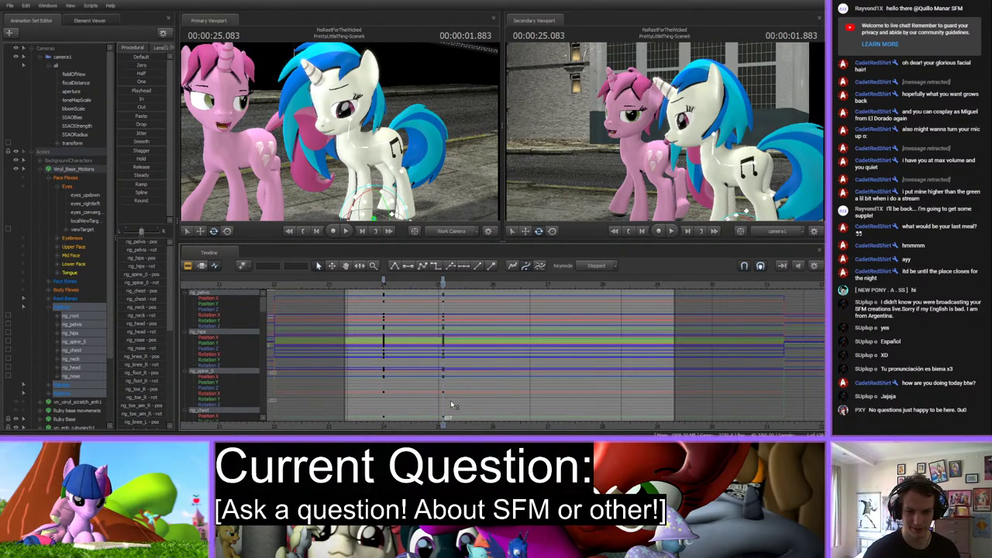
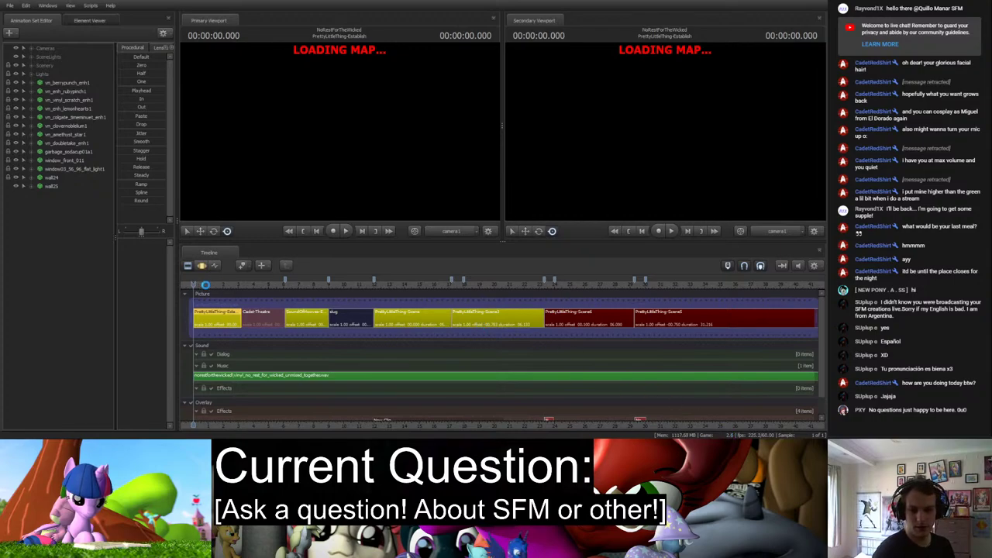
Scrub the reloaded session from the establishing shot to 24.500 seconds in PrettyLittleThing-Scene6.
left_click(205, 285)
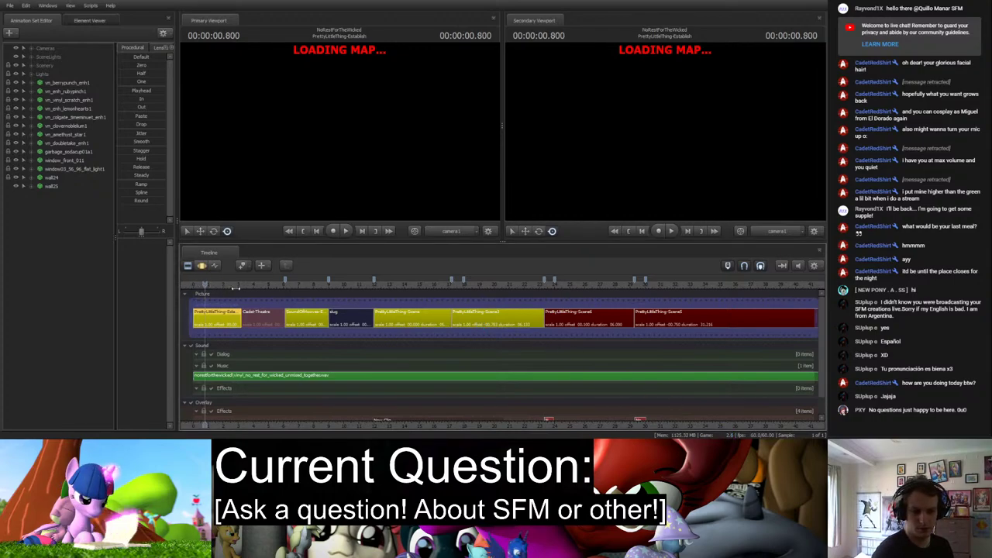
left_click(302, 285)
left_click_drag(325, 285, 561, 286)
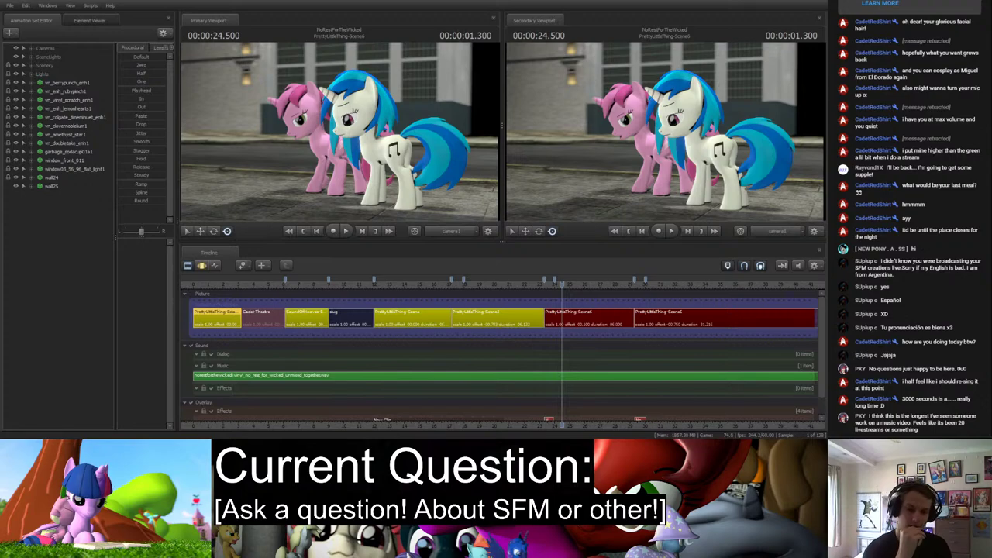
Examine the session's full timeline, including the shots surrounding PrettyLittleThing-Scene6 and the music track.
scroll(561, 325, "down", 3)
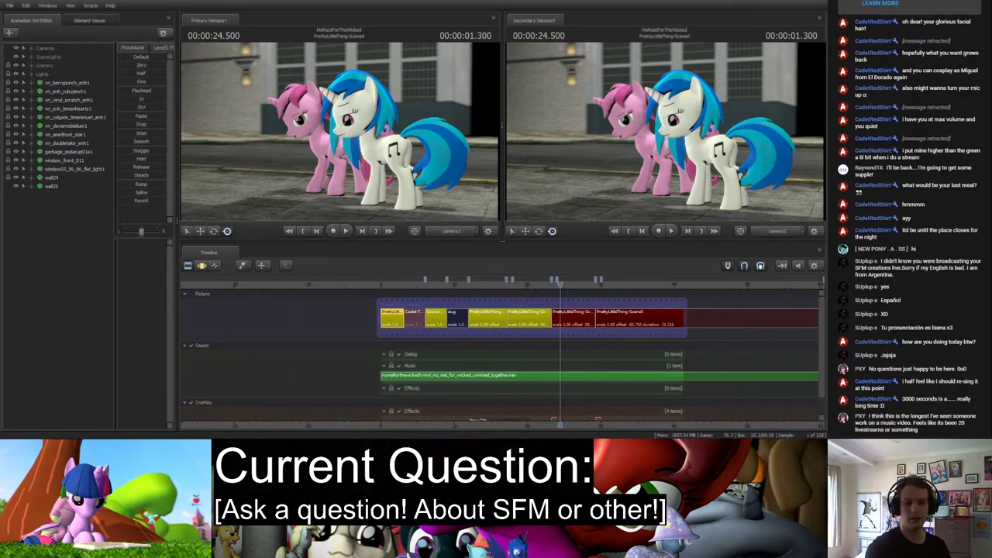
scroll(453, 379, "down", 3)
scroll(453, 380, "up", 1)
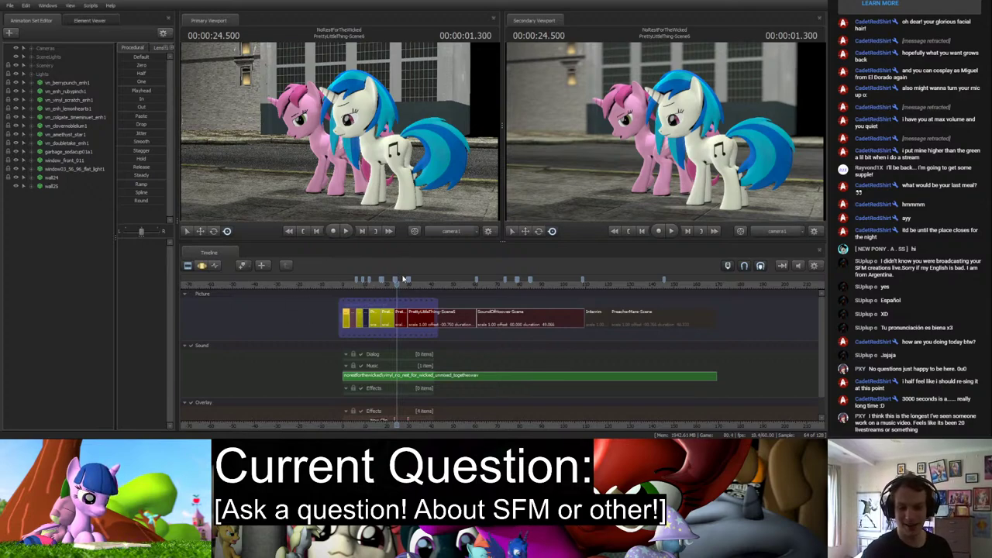
scroll(438, 381, "up", 2)
scroll(439, 381, "up", 2)
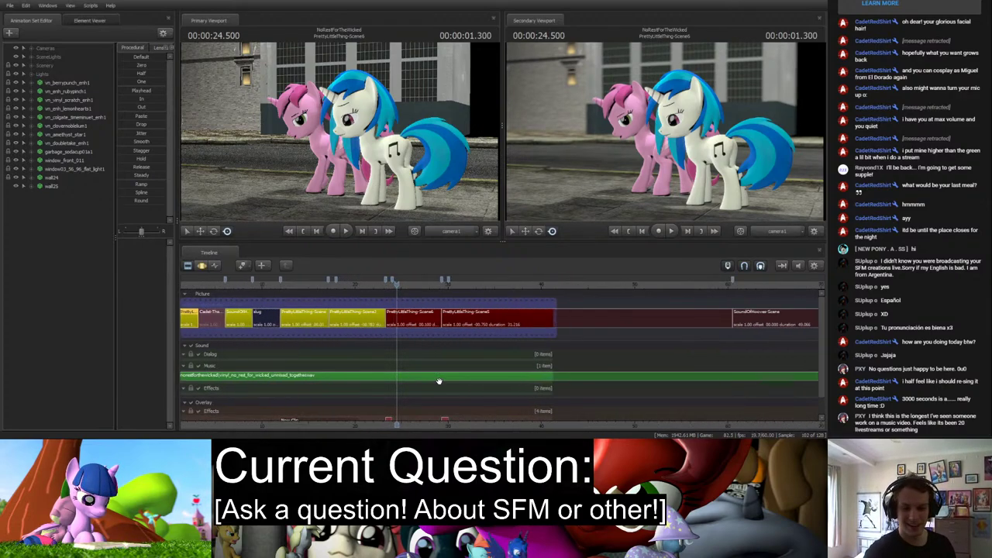
scroll(439, 382, "up", 3)
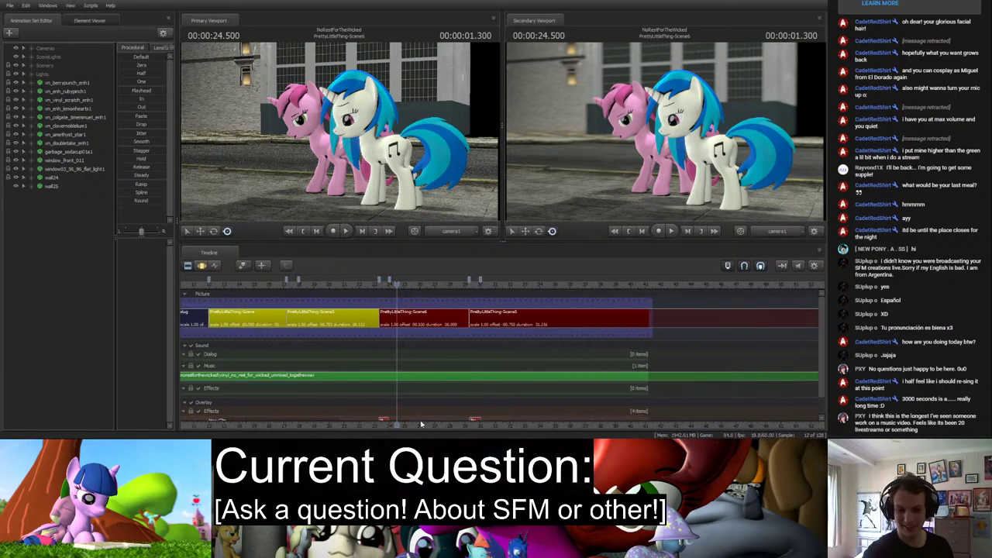
scroll(552, 394, "down", 3)
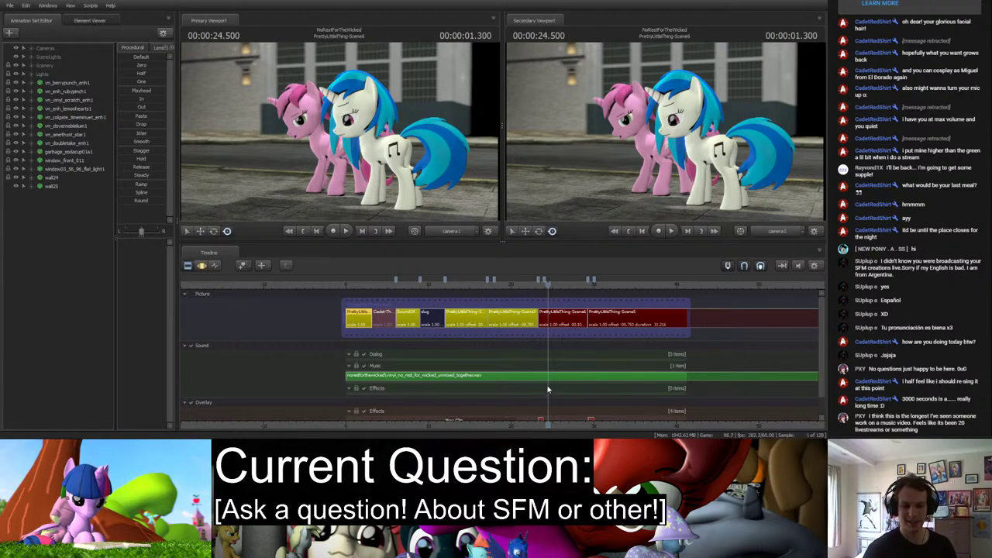
scroll(547, 387, "up", 5)
scroll(515, 411, "down", 6)
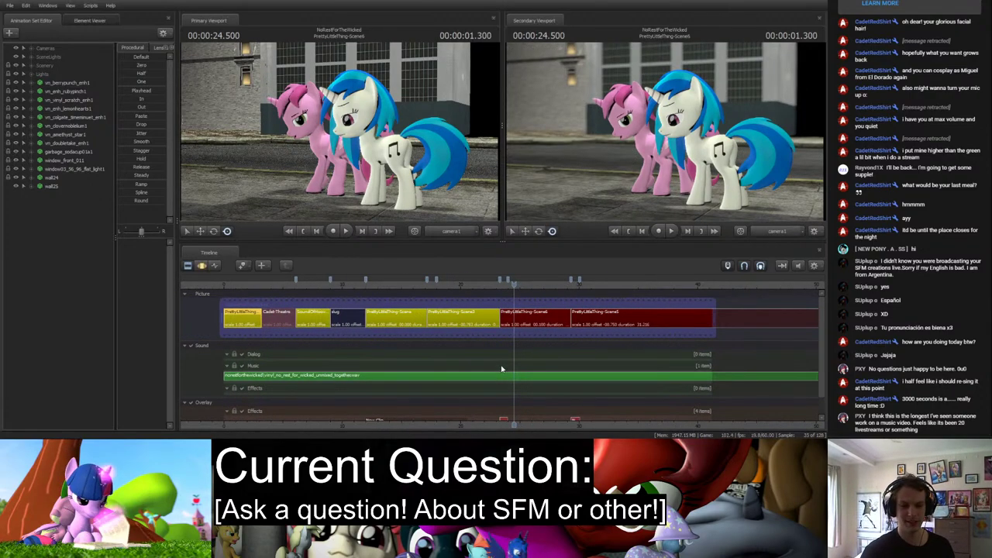
Review the shots from PrettyLittleThing-Scene at 14.400 seconds to PrettyLittleThing-Scene6 at 26.266 seconds.
left_click(499, 286)
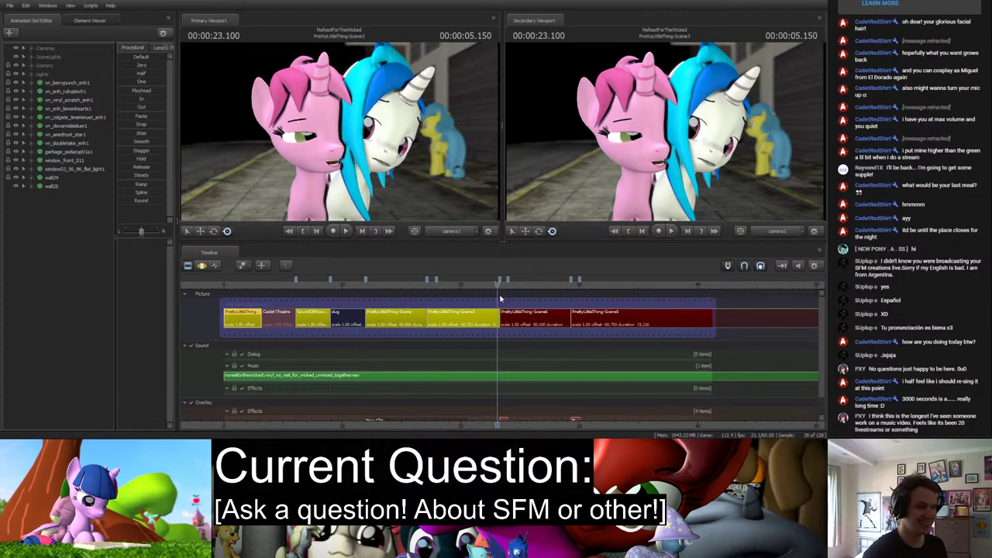
left_click_drag(498, 283, 393, 273)
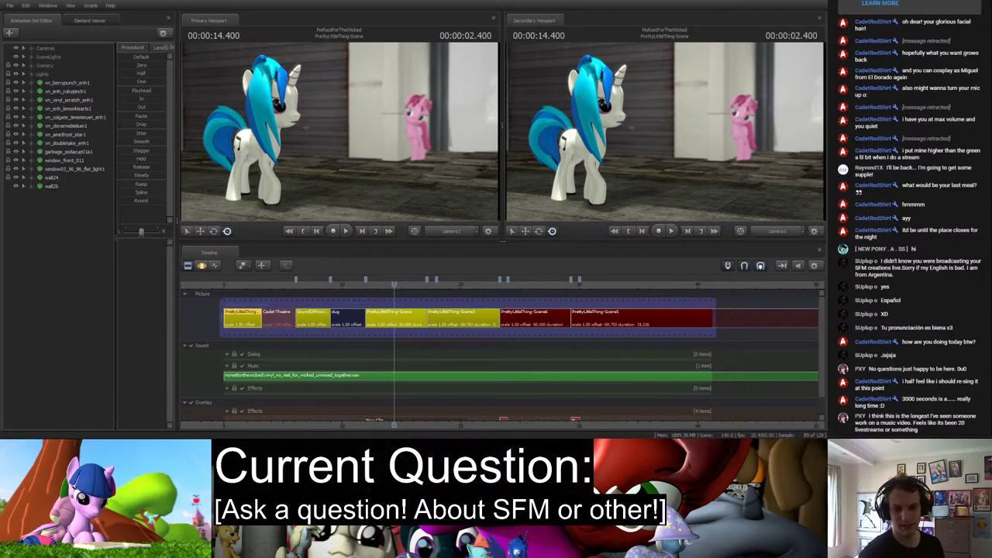
left_click_drag(394, 285, 535, 293)
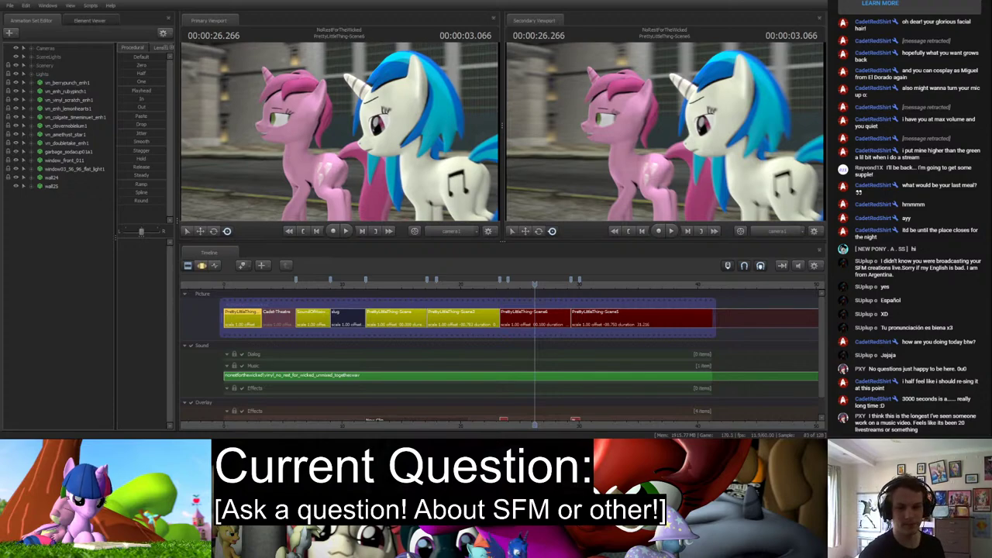
Open PrettyLittleThing-Scene6 at 23.983 seconds and select the white pony's pelvis rig control in the Graph Editor.
left_click_drag(534, 285, 507, 285)
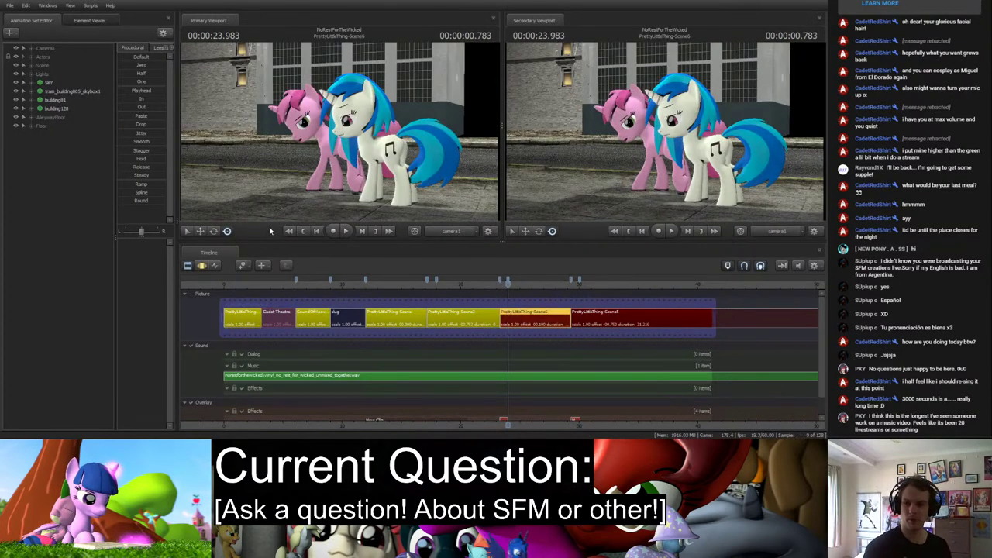
left_click(32, 58)
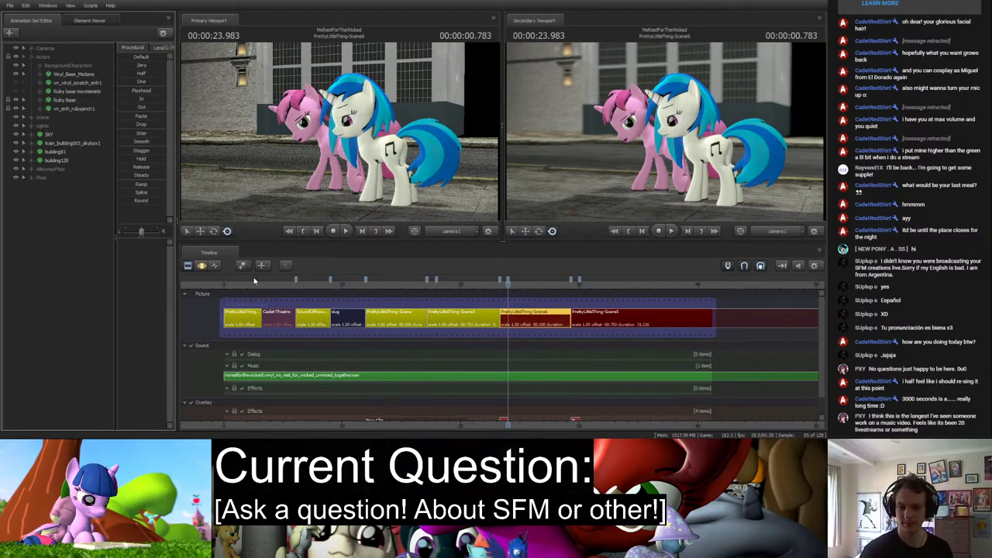
left_click(212, 265)
left_click(387, 149)
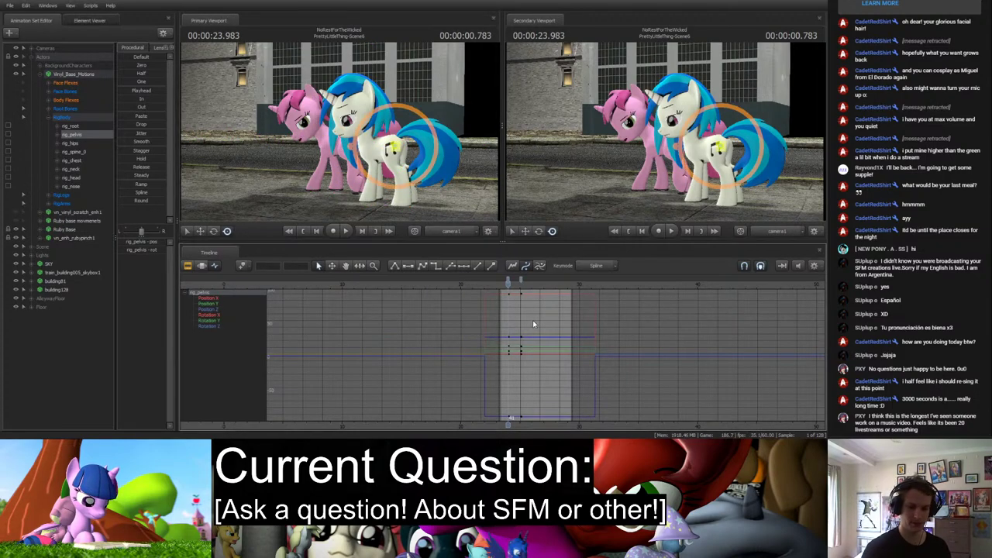
Go to 25.083 seconds and view both ponies closely through the Work Camera in the primary viewport.
key("Right")
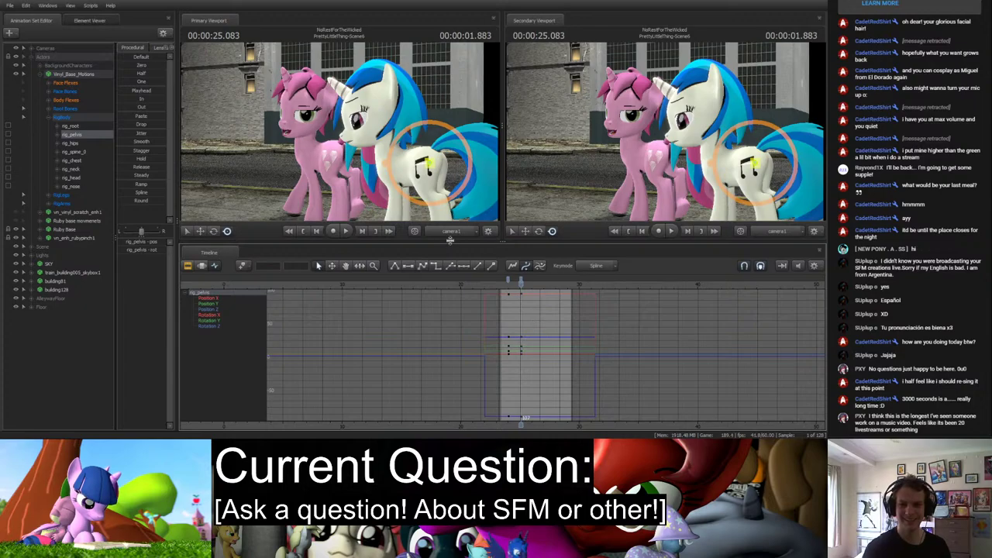
left_click(451, 231)
left_click_drag(388, 155, 341, 133)
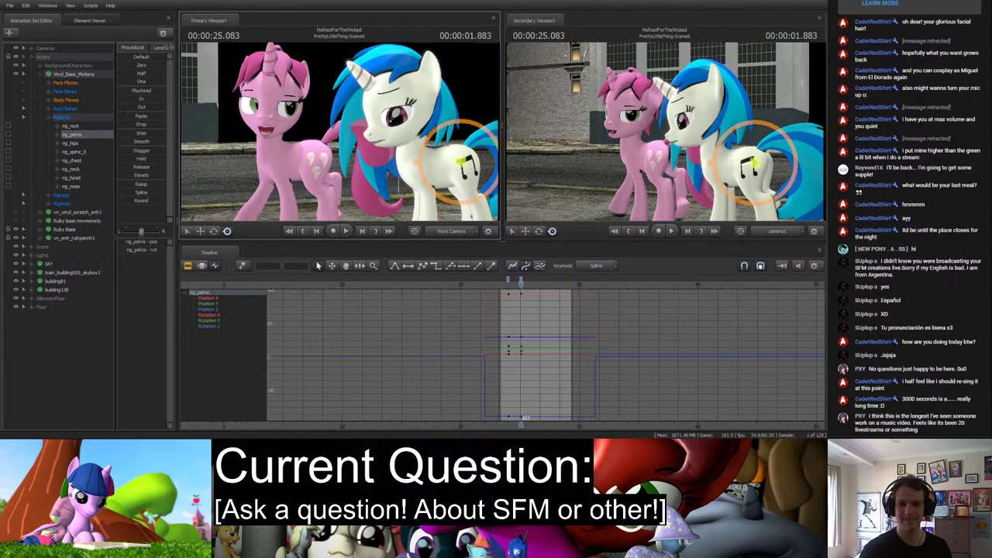
mouse_move(325, 151)
right_mouse_down()
mouse_move(326, 116)
mouse_move(341, 163)
right_mouse_up()
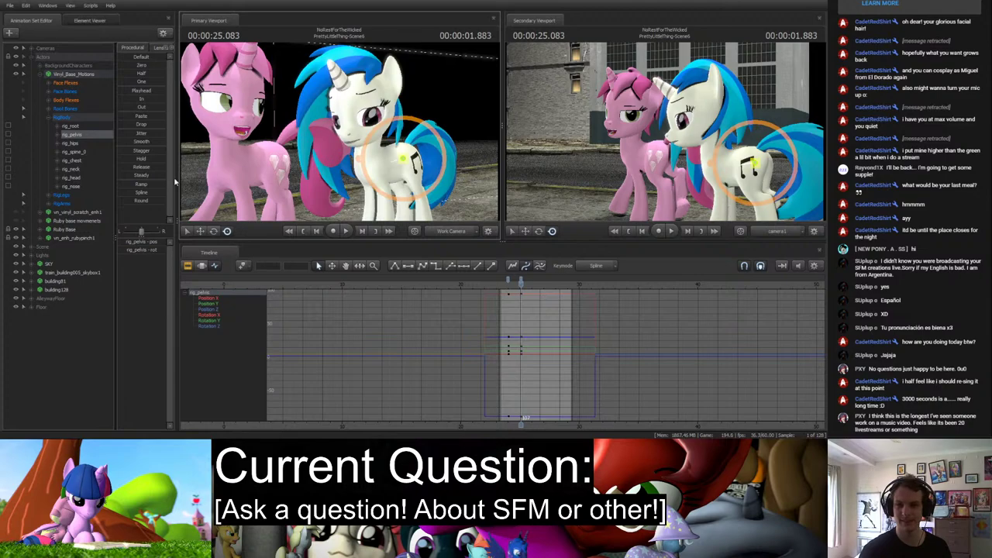
scroll(533, 338, "up", 3)
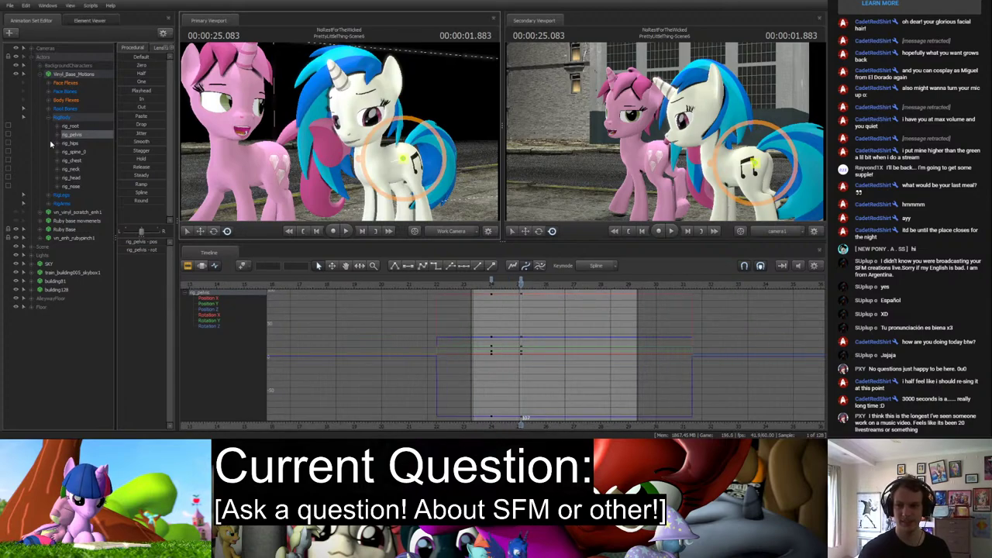
Set the white pony's body, leg and arm rig keyframes at about 24 and 25.083 seconds to Stepped.
left_click_drag(56, 127, 67, 192)
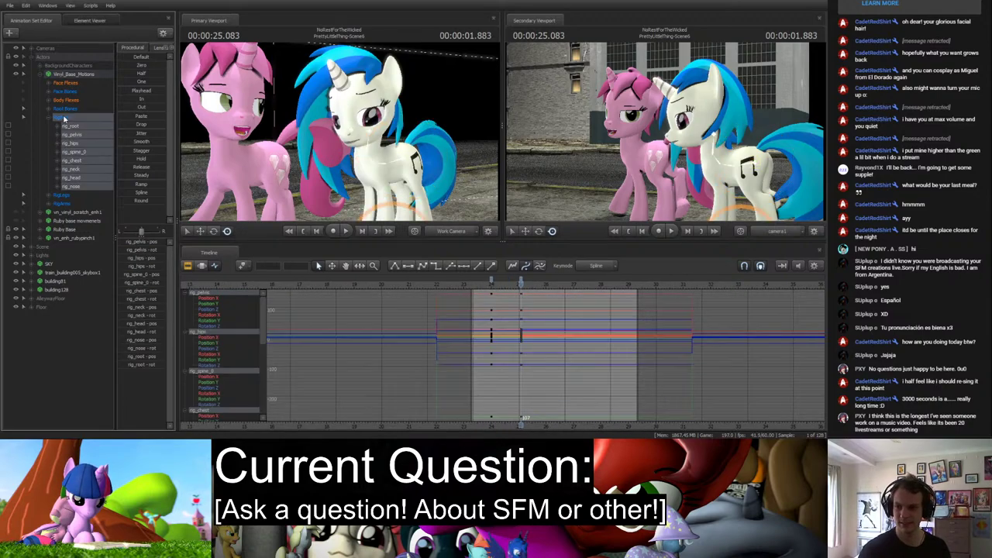
left_click(521, 283)
left_click(493, 282, "shift")
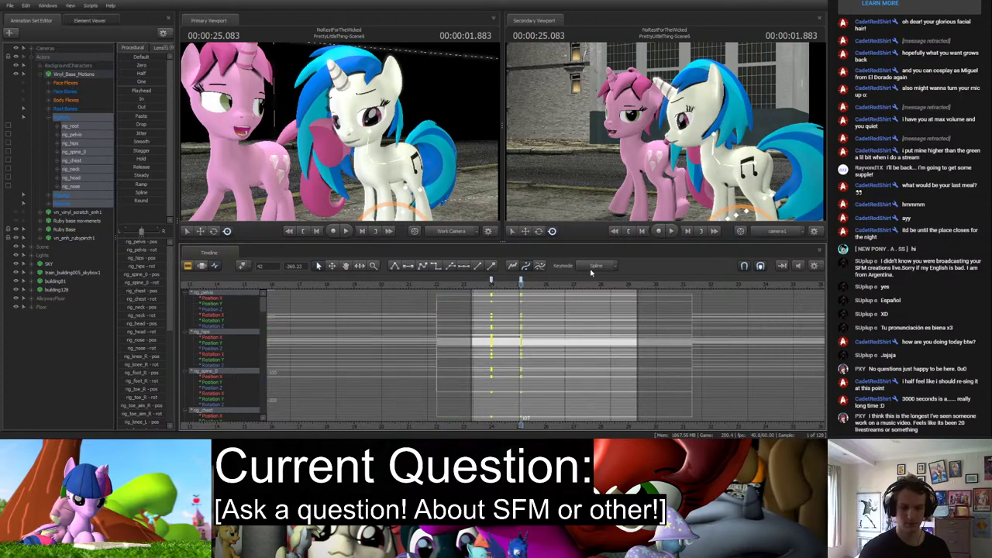
left_click(553, 307)
scroll(552, 305, "up", 3)
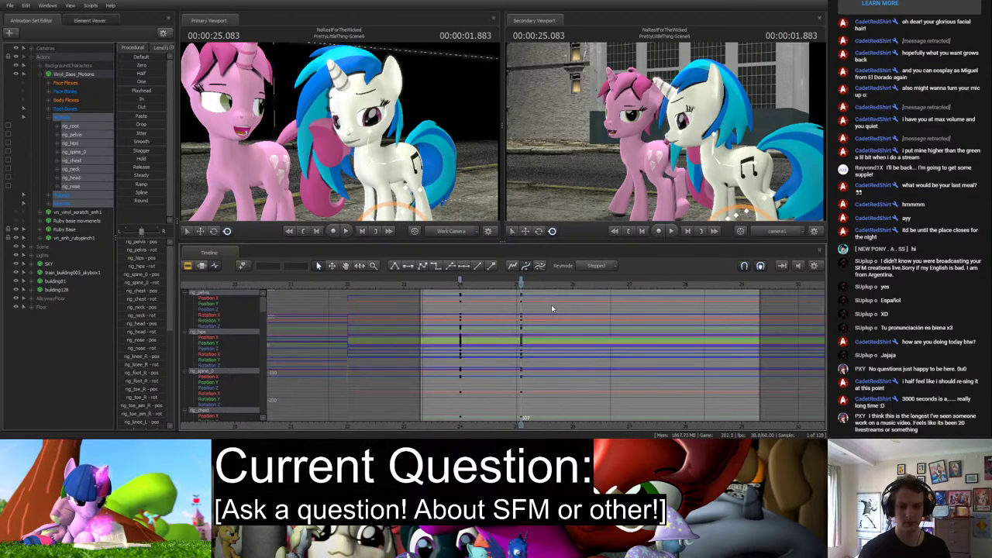
middle_click_drag(535, 388, 493, 388)
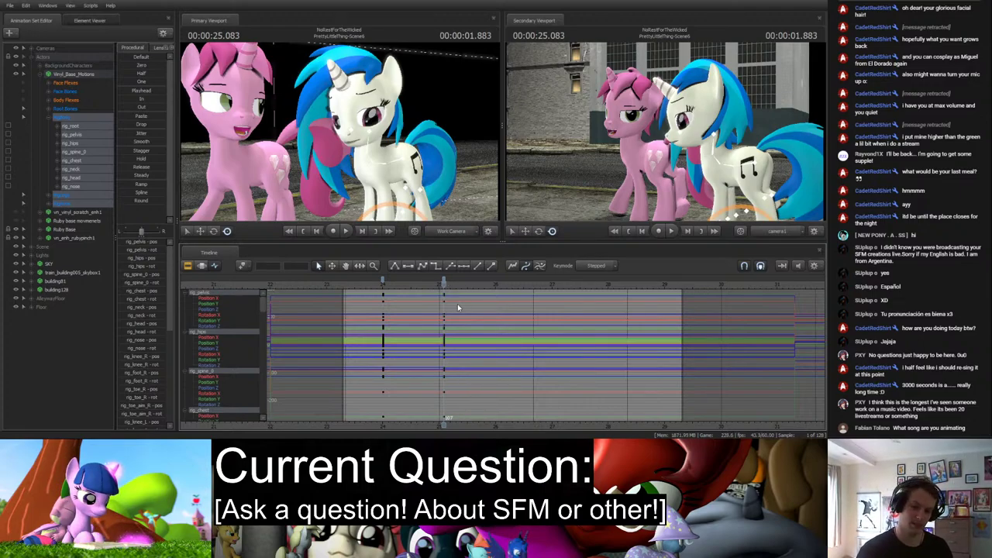
Add a stepped keyframe on all selected rig controls at 26.000 seconds.
left_click_drag(443, 285, 494, 300)
left_click(441, 284)
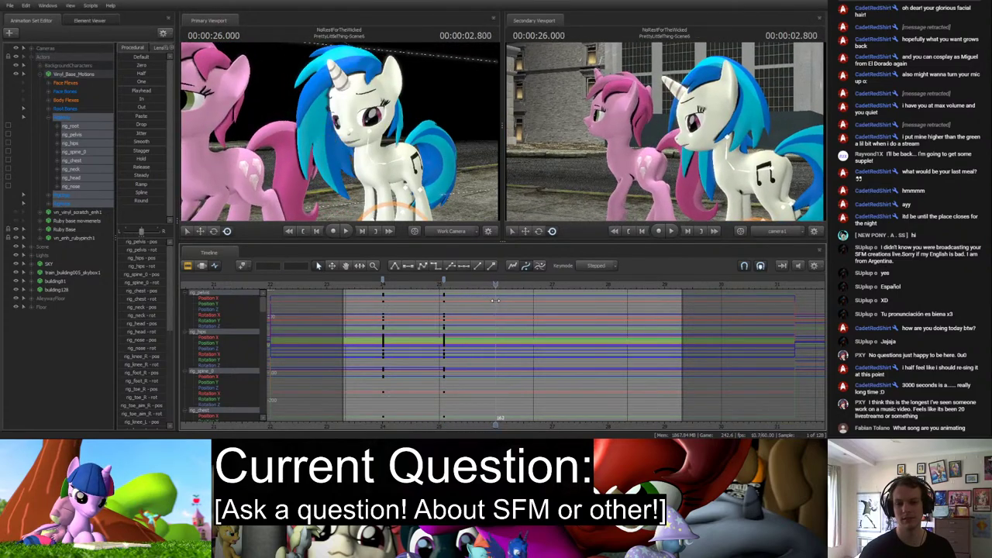
key("k")
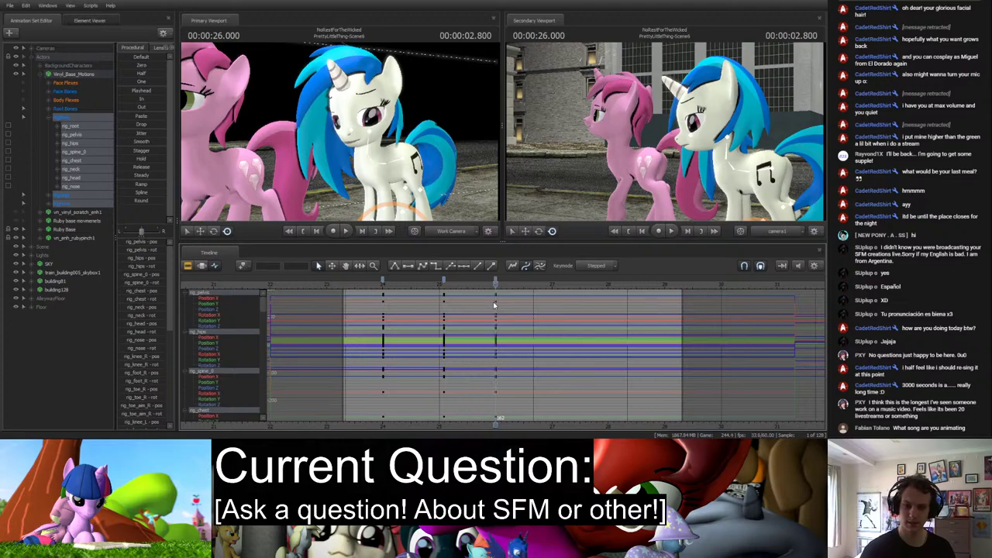
Adjust the white pony's upper-body pose at 26.000 seconds using the spine, chest and neck rig controls.
left_click(384, 163)
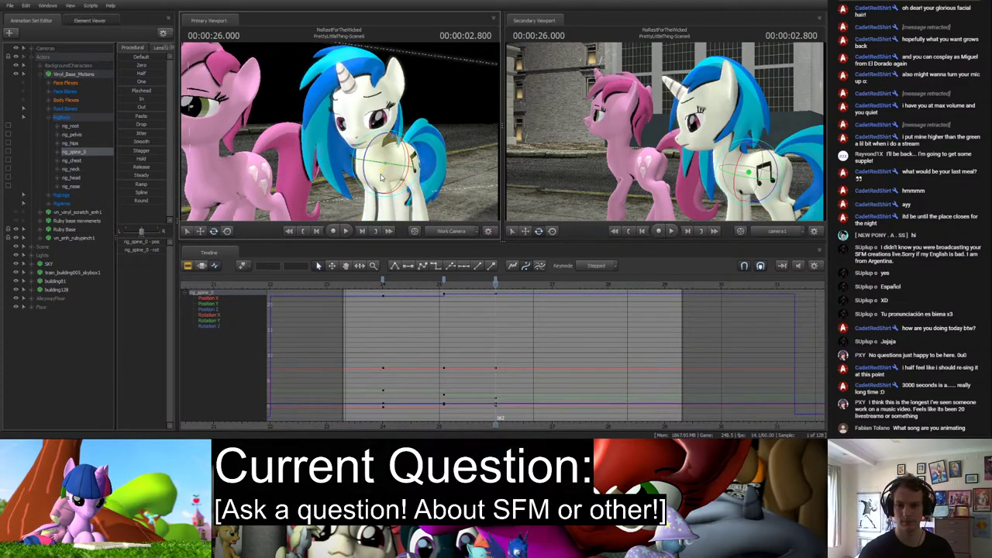
left_click_drag(380, 178, 378, 161)
left_click(377, 157)
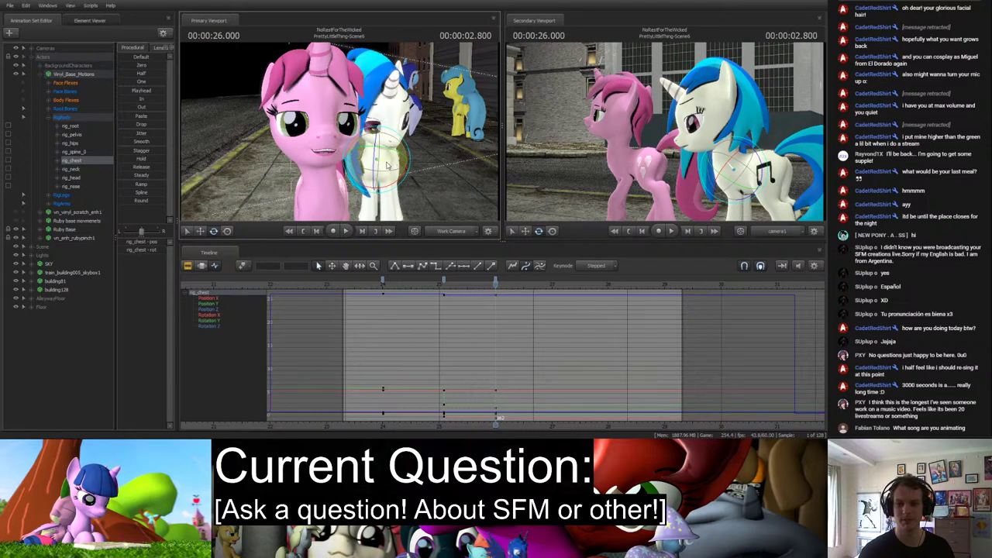
left_click(383, 149)
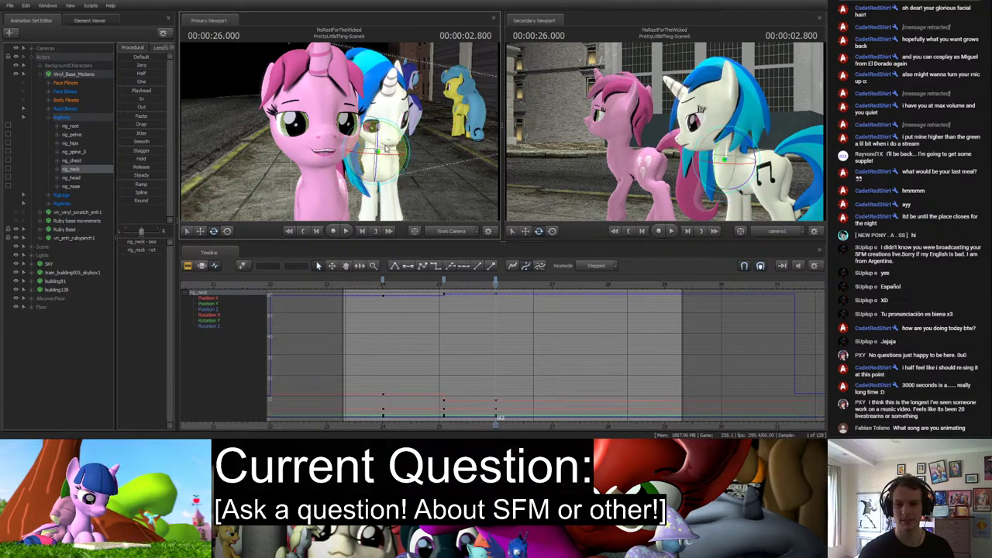
Rotate the white pony's head rig control at 26.000 seconds so the face lifts and looks ahead.
left_click(378, 131)
key("e")
left_click_drag(378, 132, 406, 147)
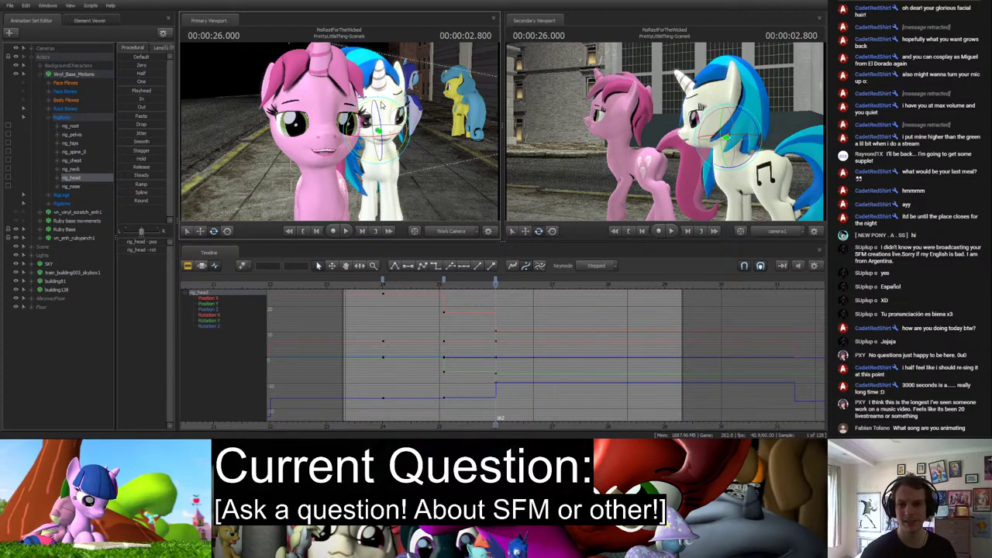
left_click_drag(381, 103, 287, 159)
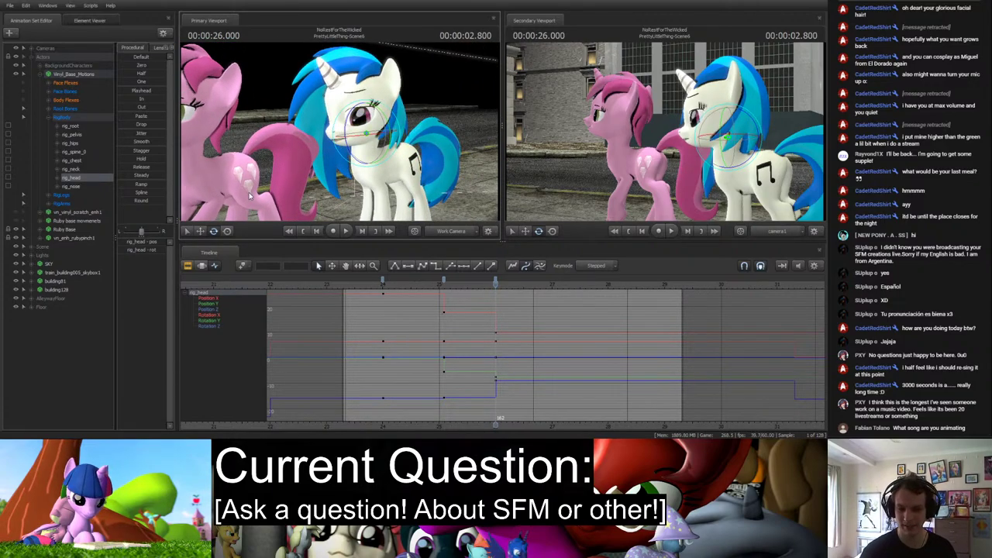
Move the white pony's viewTarget at 26.000 seconds to a point in front of the pink pony's face.
left_click(45, 82)
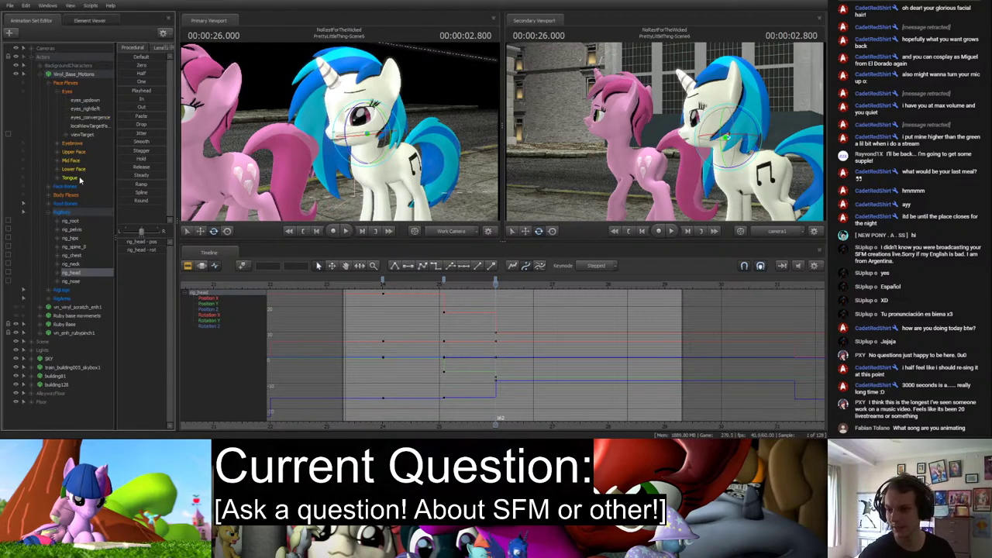
left_click(82, 135)
left_click_drag(392, 145, 380, 161)
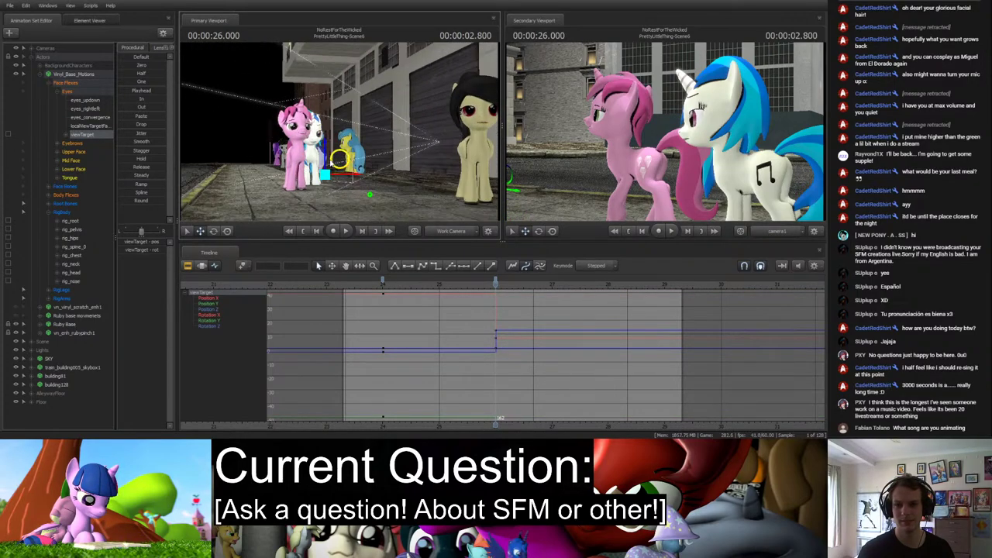
left_click_drag(321, 172, 663, 125)
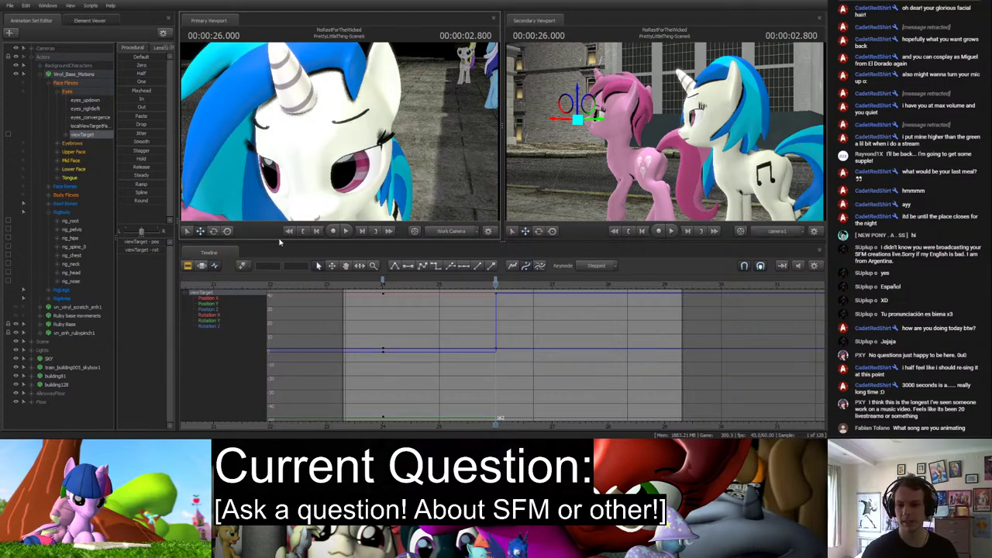
Move the white pony's LeftEyeBrow and RightEyeBrow bones together at 25.633 seconds.
left_click_drag(499, 286, 474, 286)
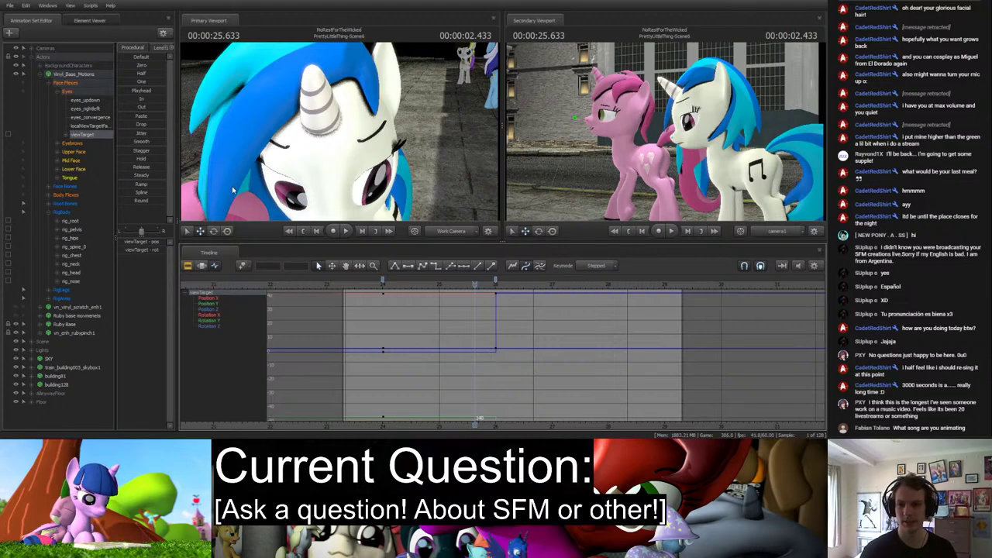
left_click(57, 145)
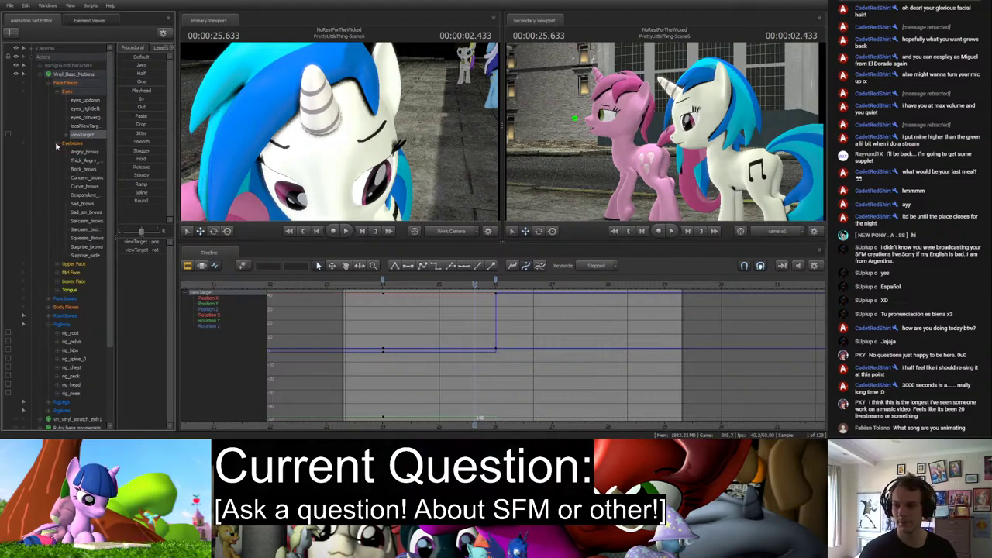
left_click(57, 145)
left_click(50, 187)
left_click(60, 196)
left_click(82, 204)
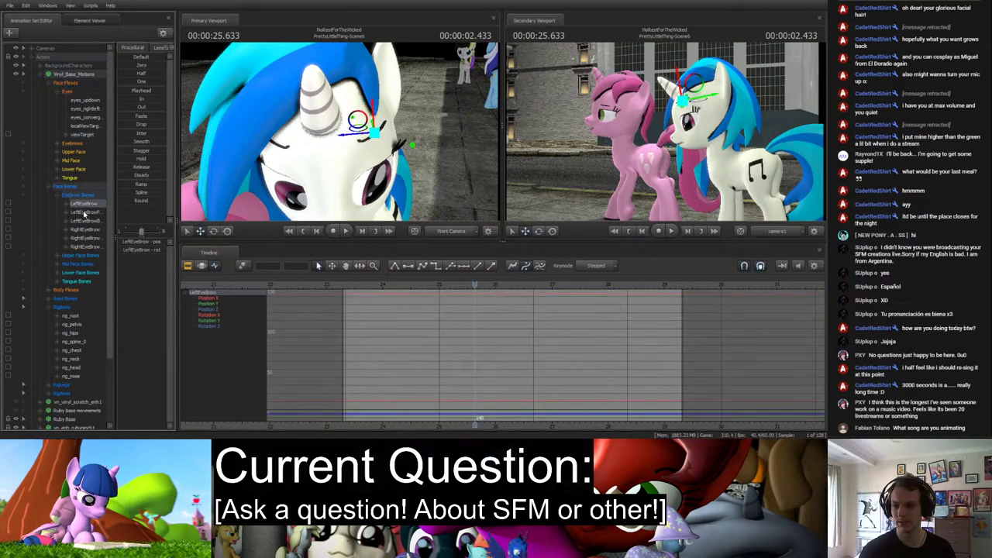
left_click(85, 230, "ctrl")
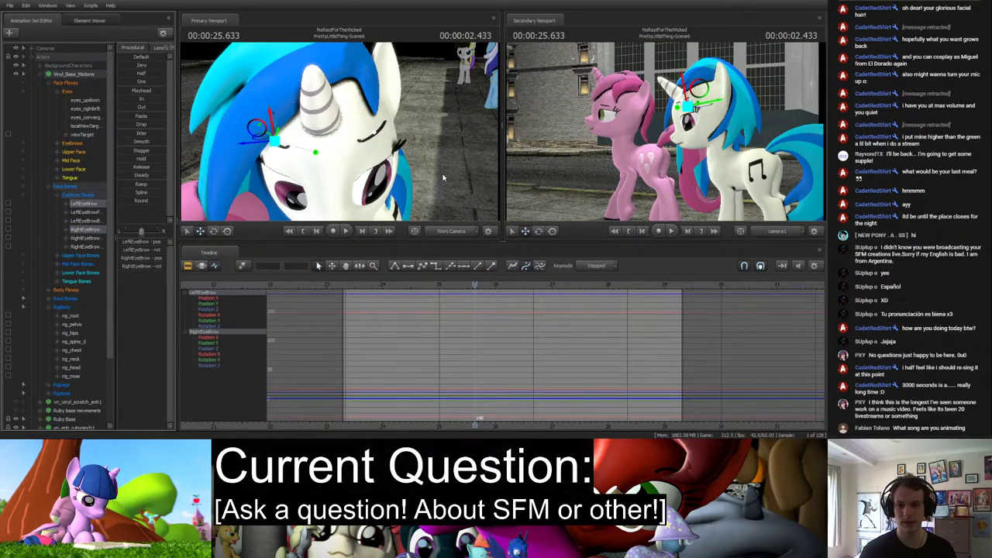
left_click_drag(442, 178, 411, 163)
left_click_drag(267, 124, 277, 135)
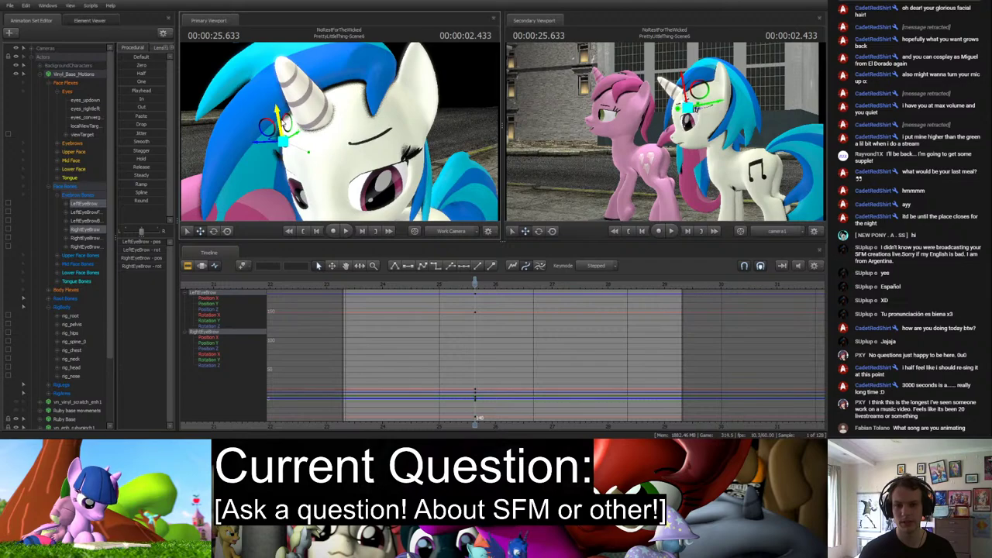
Rotate the left and right eyebrow bones individually at 25.633 seconds, then select both.
left_click(372, 136)
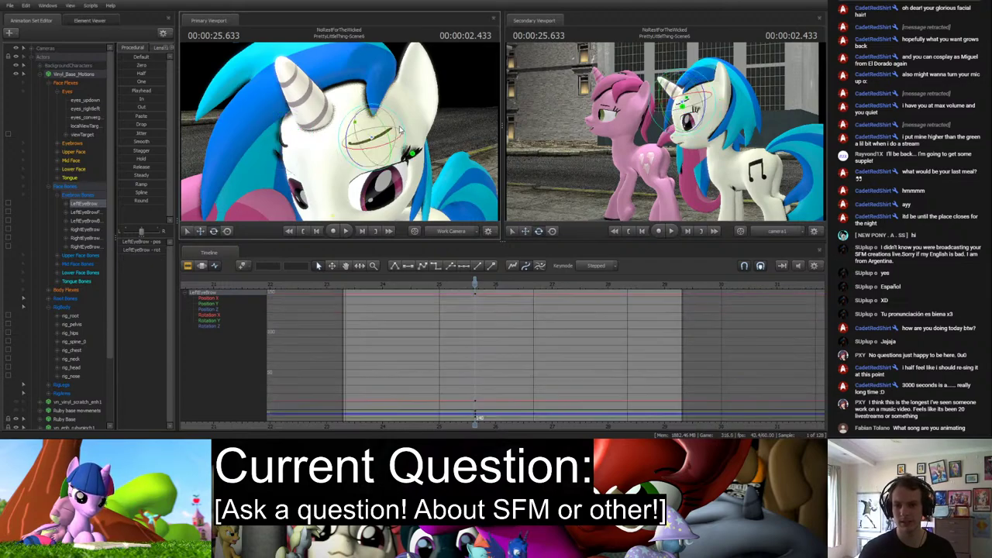
left_click_drag(400, 130, 354, 122)
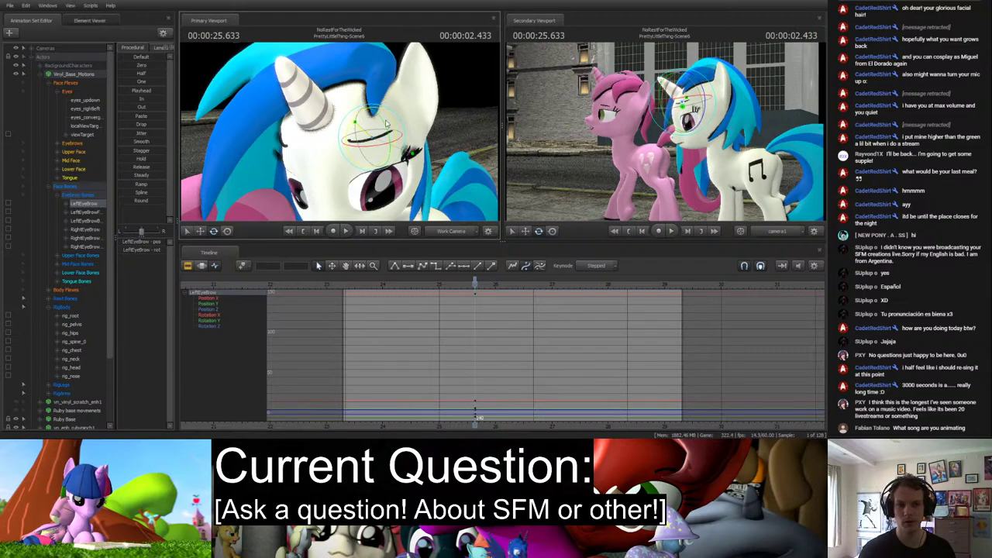
left_click(85, 229)
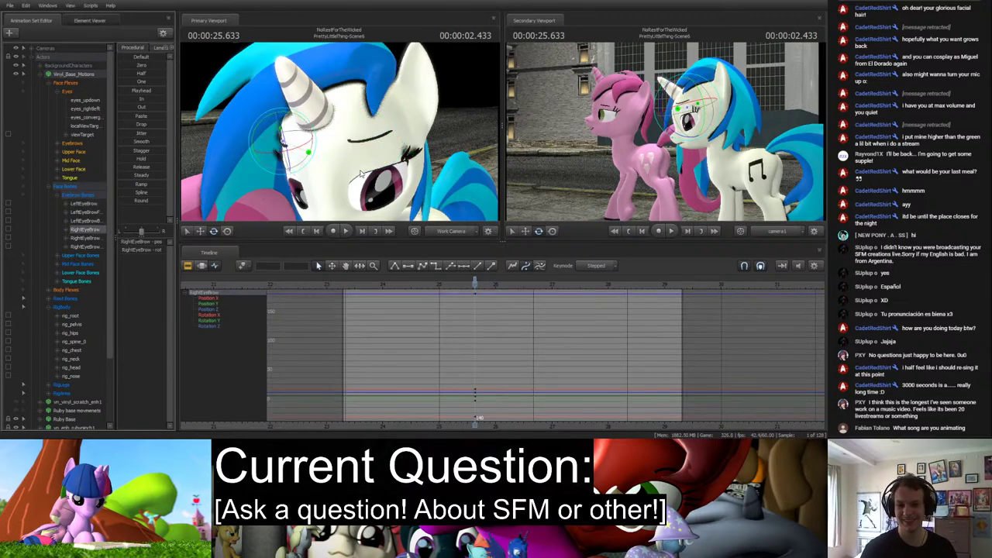
mouse_move(363, 173)
left_mouse_down()
mouse_move(299, 127)
mouse_move(341, 138)
left_mouse_up()
left_click(82, 203, "ctrl")
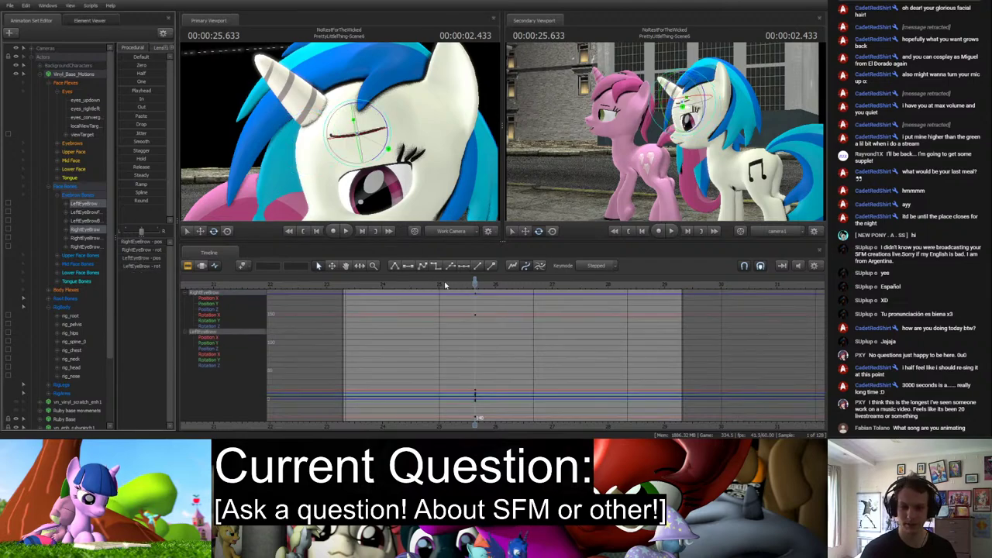
Return to 26.000 seconds and refine the rotation of the white pony's head rig control.
left_click_drag(476, 284, 496, 283)
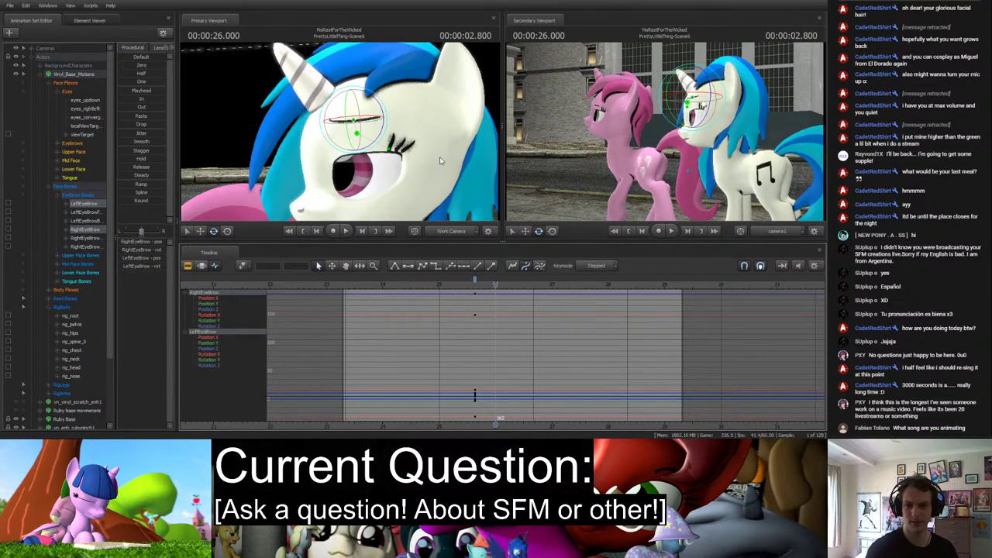
left_click_drag(345, 134, 340, 136)
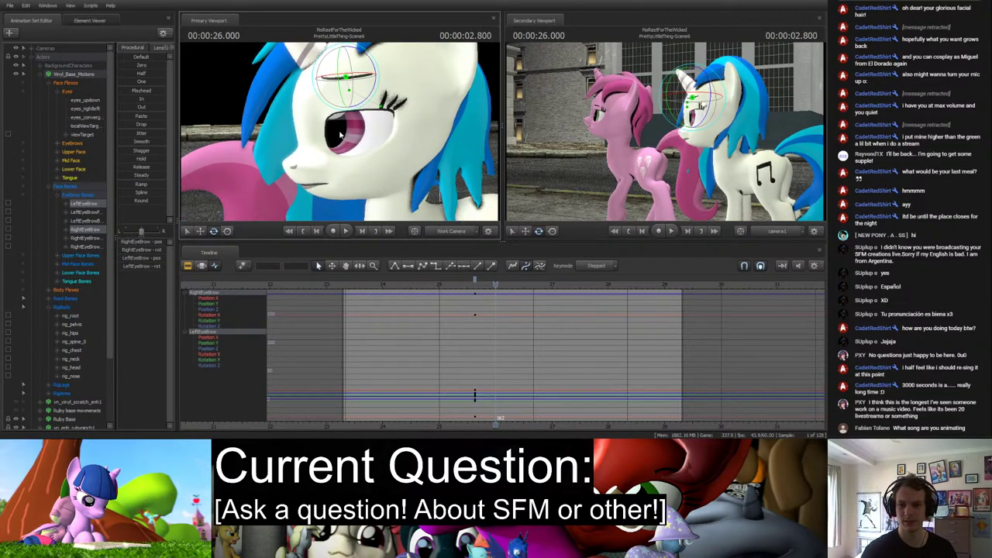
left_click(397, 172)
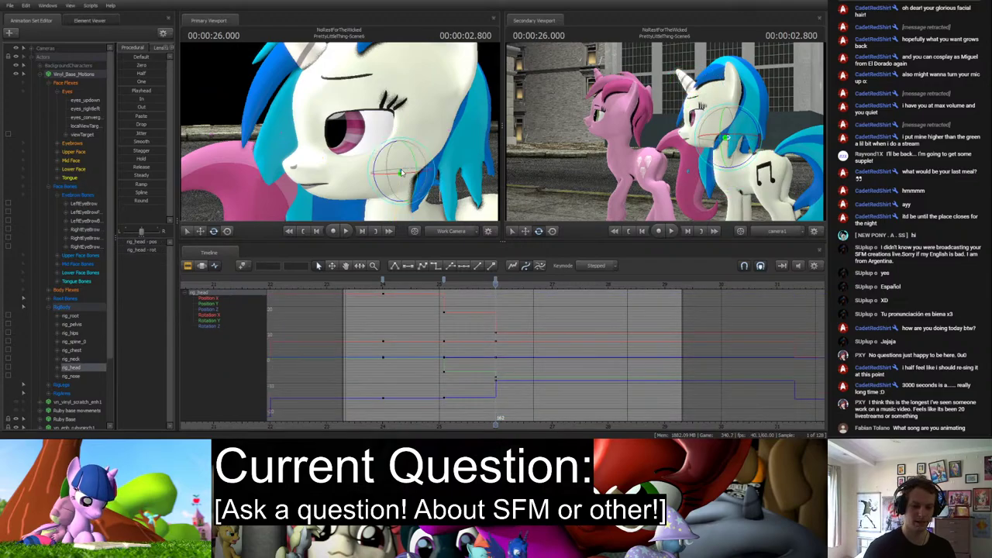
left_click_drag(401, 172, 414, 159)
Rotate the white pony's LeftEyeBrow bone at 26.000 seconds and switch to the Move tool.
left_click(90, 204)
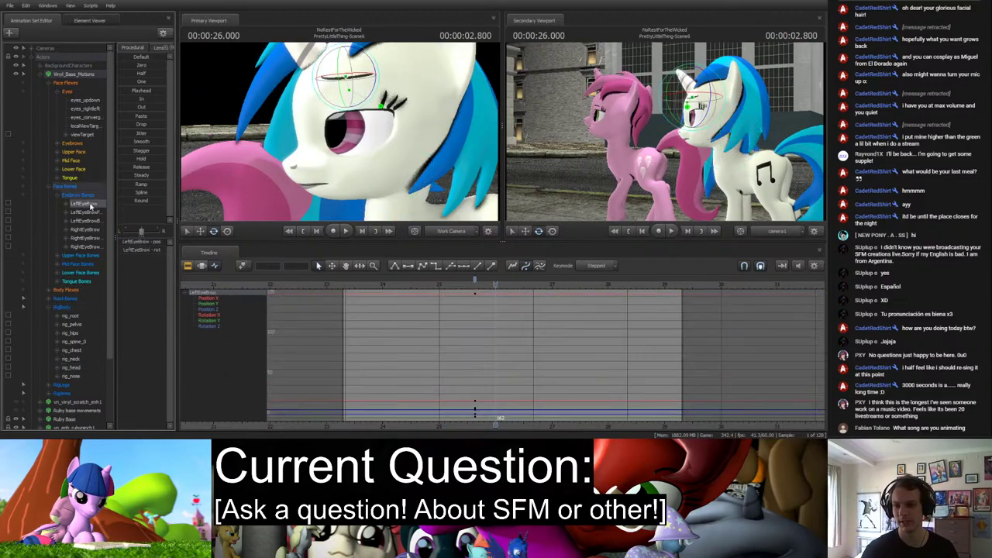
left_click_drag(284, 163, 285, 162)
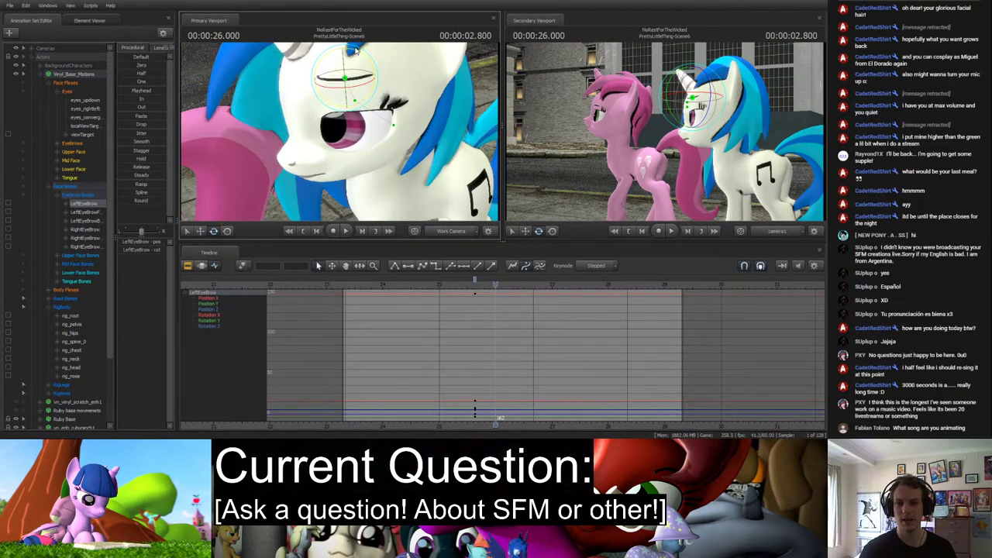
left_click_drag(355, 53, 339, 137)
key("w")
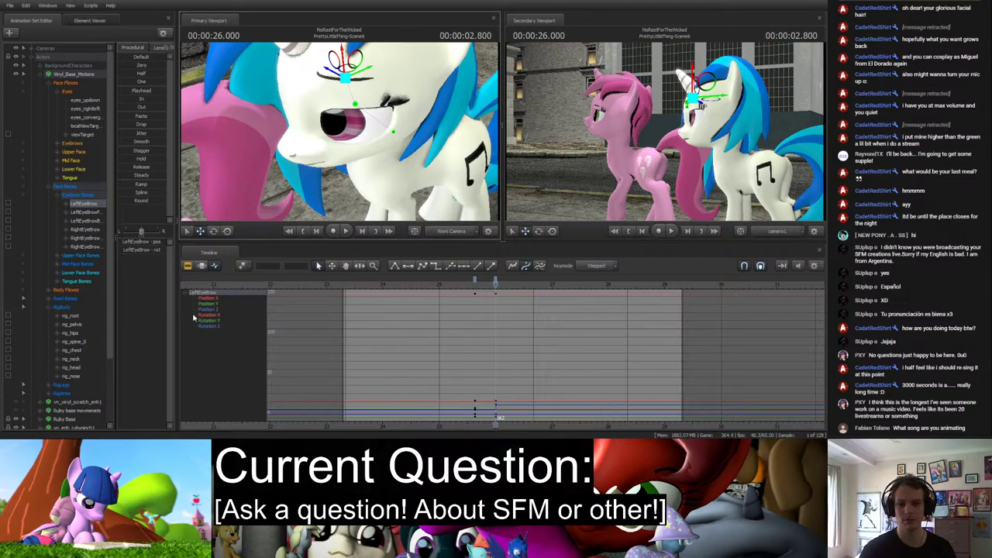
Preview the white pony's eyebrow pose from 26.000 to 26.166 seconds in the Clip Editor, then return to 26.000 in the Graph Editor.
left_click(187, 265)
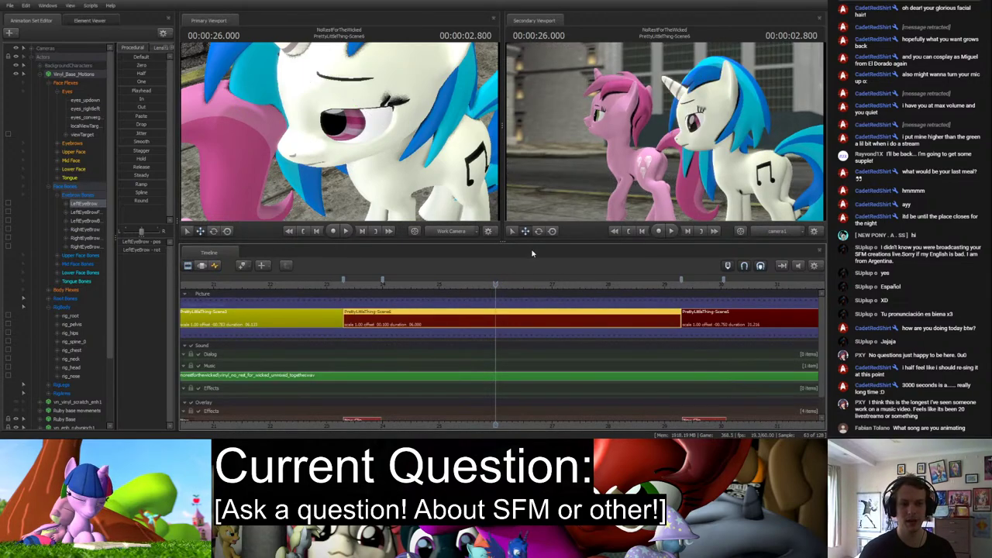
key("Right")
key("Right")
key("Right")
key("Right")
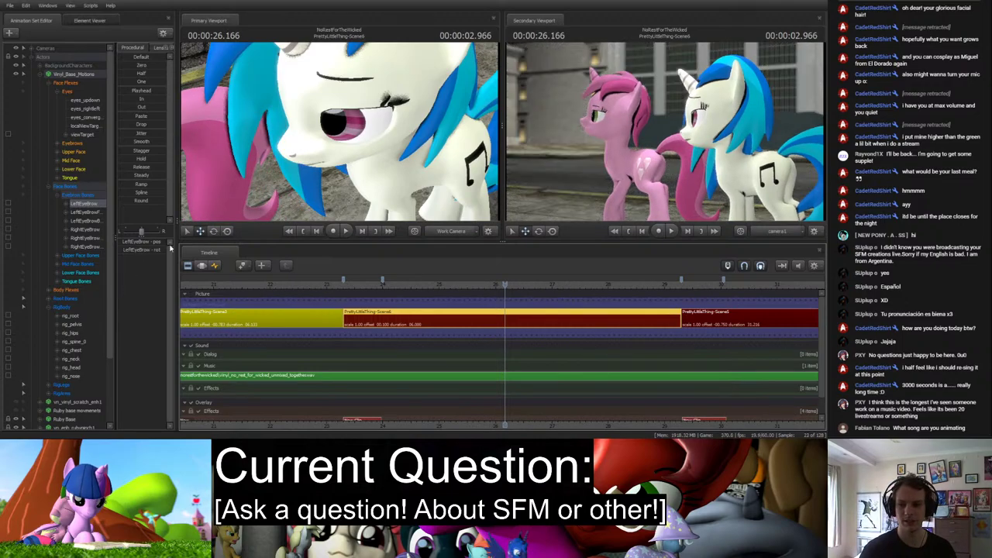
left_click(215, 266)
key("Left")
key("Left")
key("Left")
key("Left")
Activate the Rotate tool on LeftEyeBrow and review the white pony's face between 26.000 and 26.216 seconds.
left_click_drag(333, 144, 332, 97)
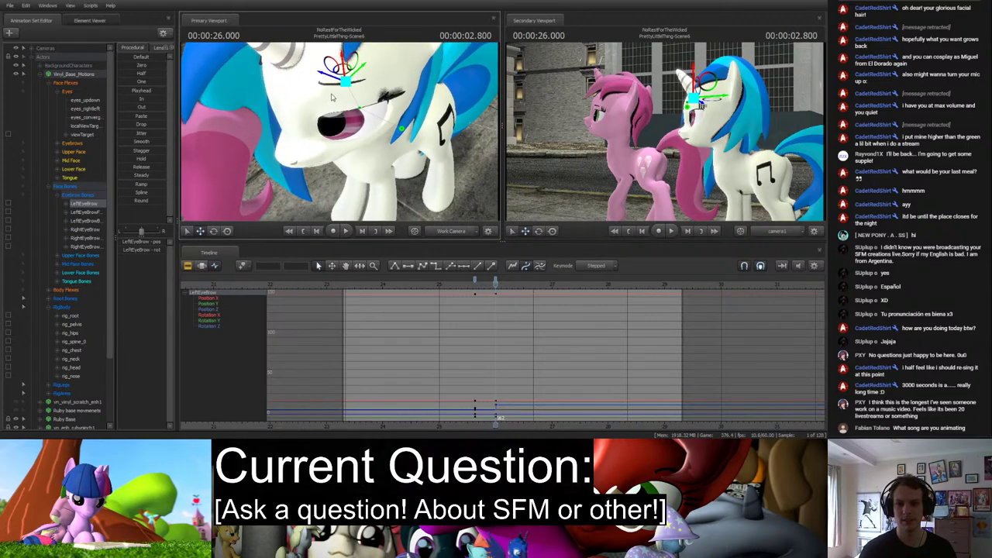
key("e")
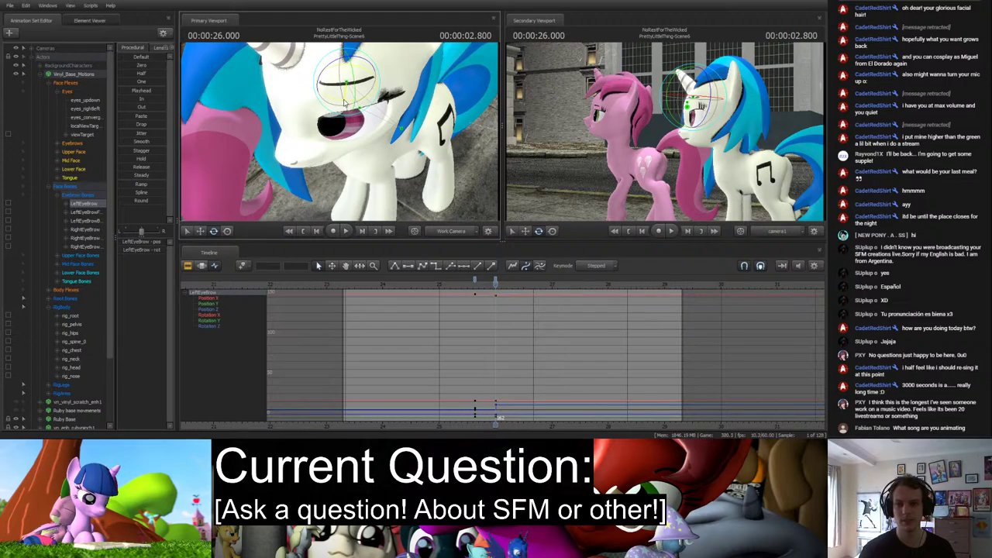
left_click(186, 266)
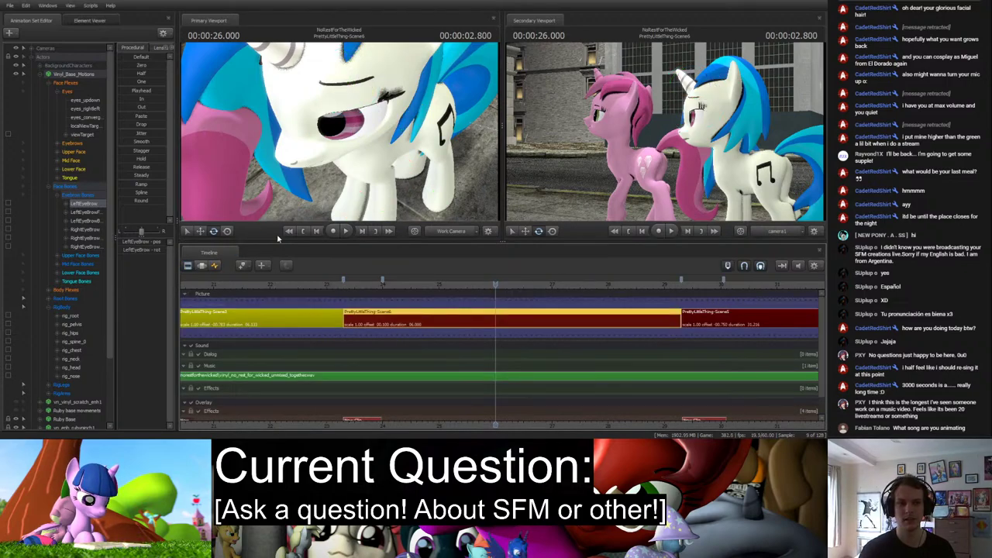
key("Right")
key("Right")
key("Right")
key("Right")
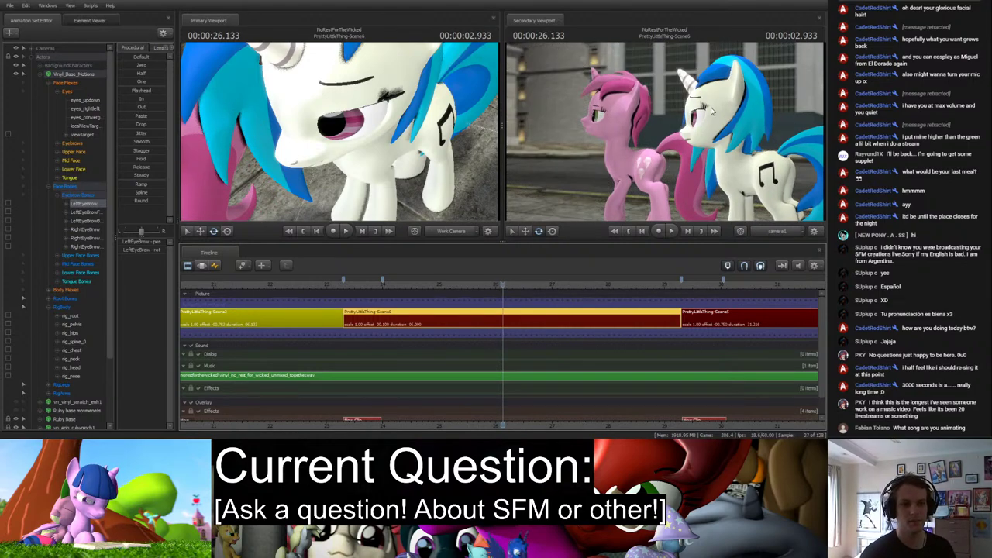
left_click(215, 267)
scroll(497, 331, "up", 3)
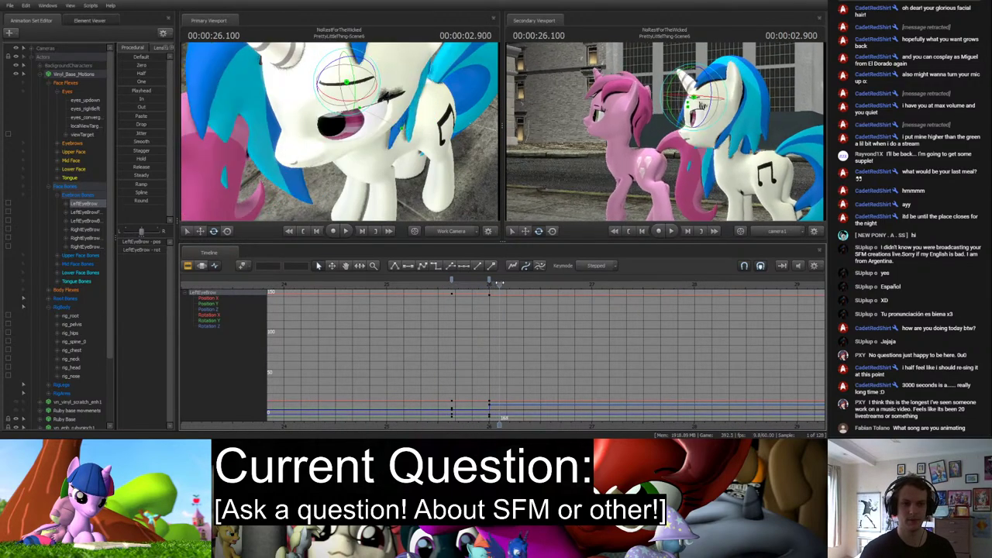
left_click(516, 283)
mouse_move(515, 284)
left_mouse_down()
mouse_move(558, 284)
mouse_move(511, 285)
left_mouse_up()
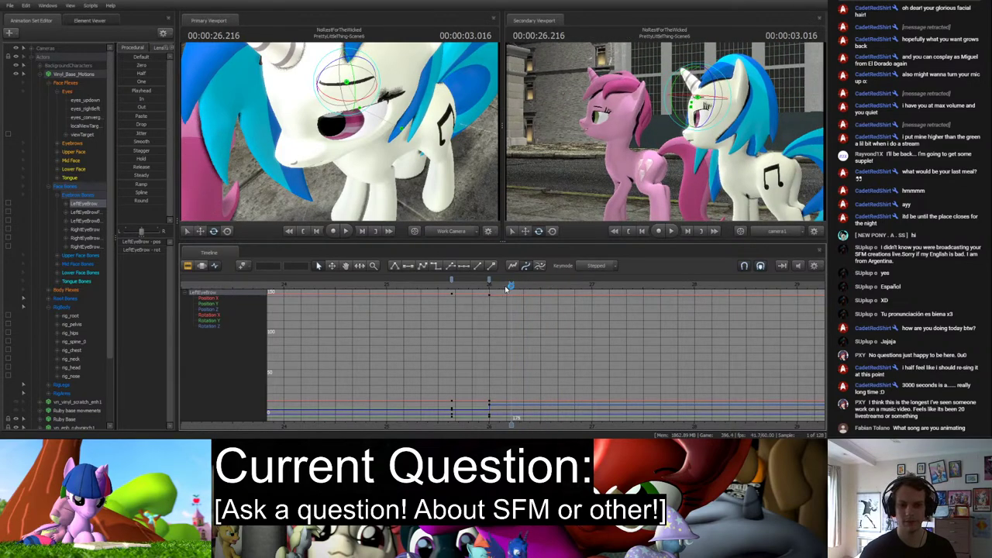
Return to 26.000 seconds and adjust the white pony's Lid_lowerer and Sad_eyes sliders in the Upper Face flexes.
left_click(74, 153)
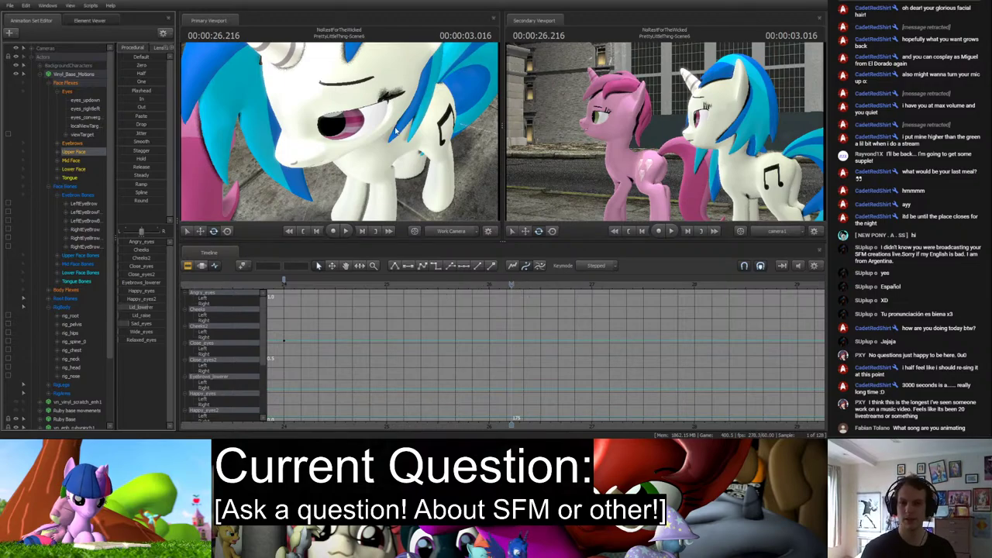
left_click(362, 99)
key("Up")
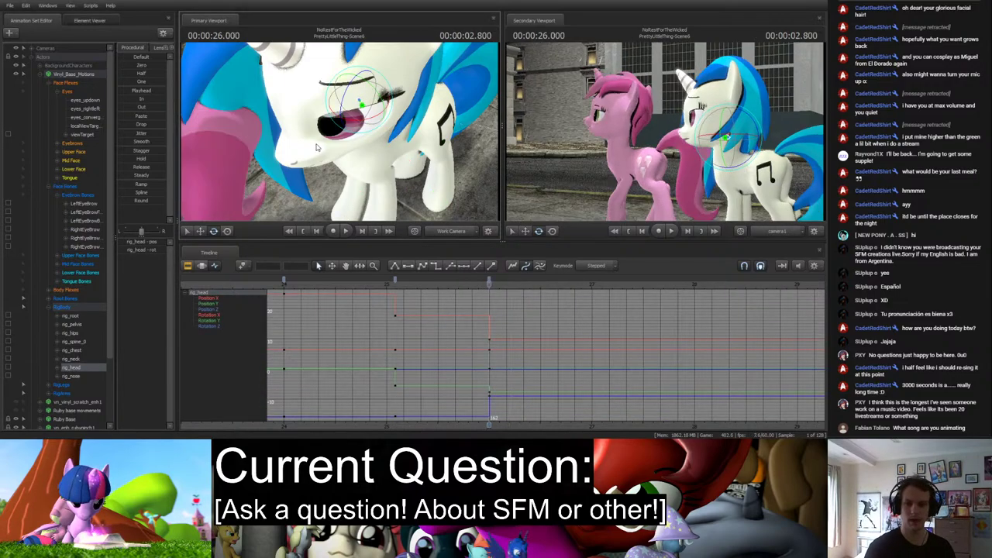
left_click(74, 153)
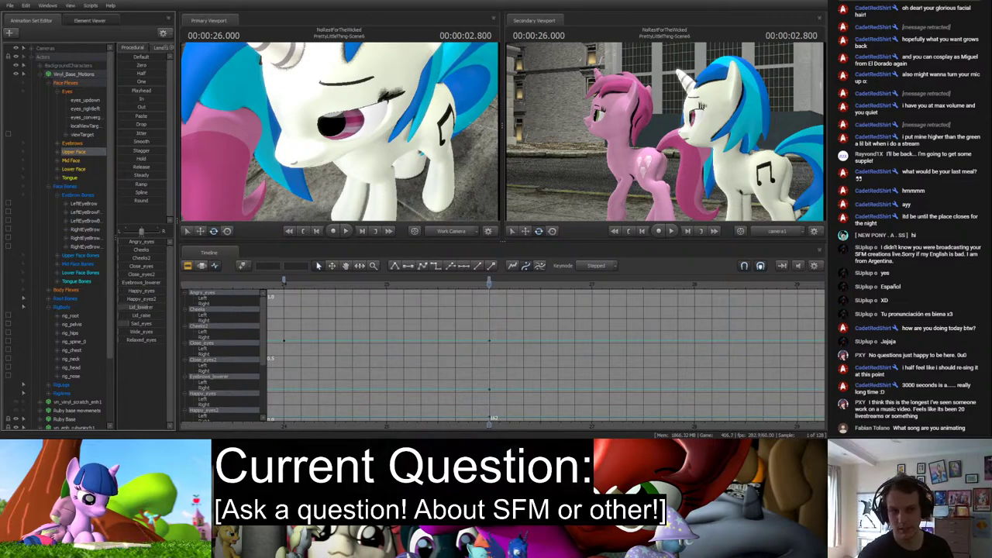
left_click_drag(141, 307, 134, 325)
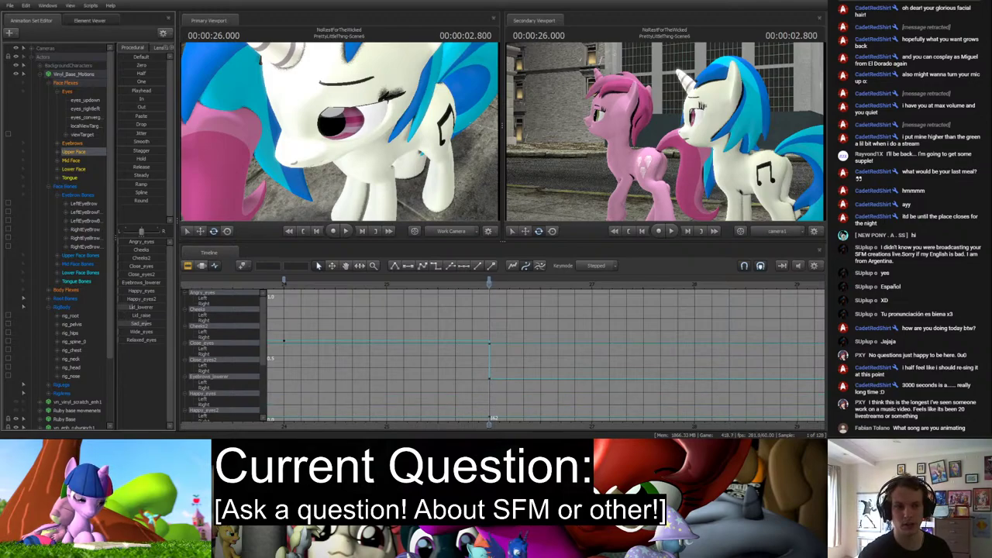
Try out the Lid_raise, Angry_eyes and Close_eyes flexes on the white pony's face at 26.000 seconds.
left_click_drag(141, 315, 147, 315)
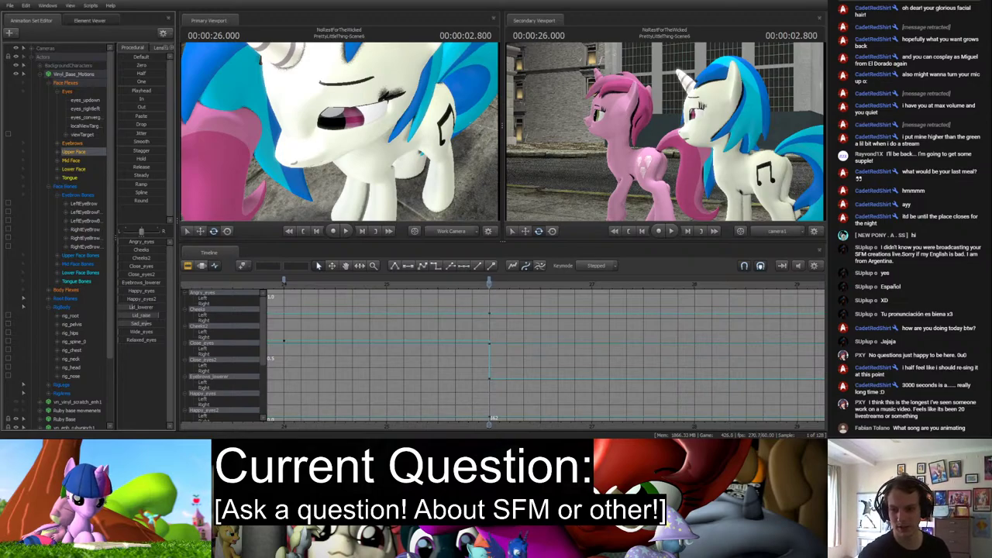
left_click_drag(154, 314, 122, 315)
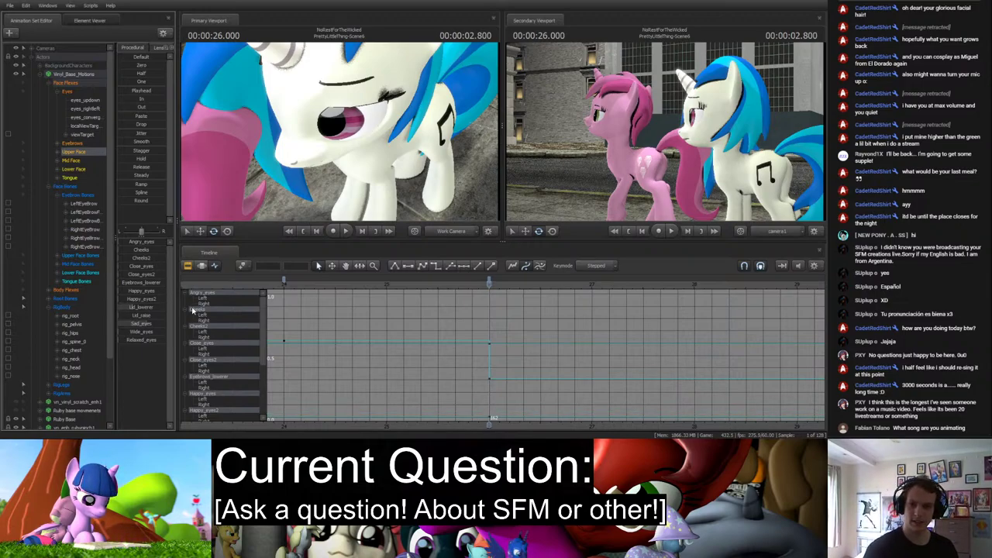
left_click_drag(141, 241, 166, 242)
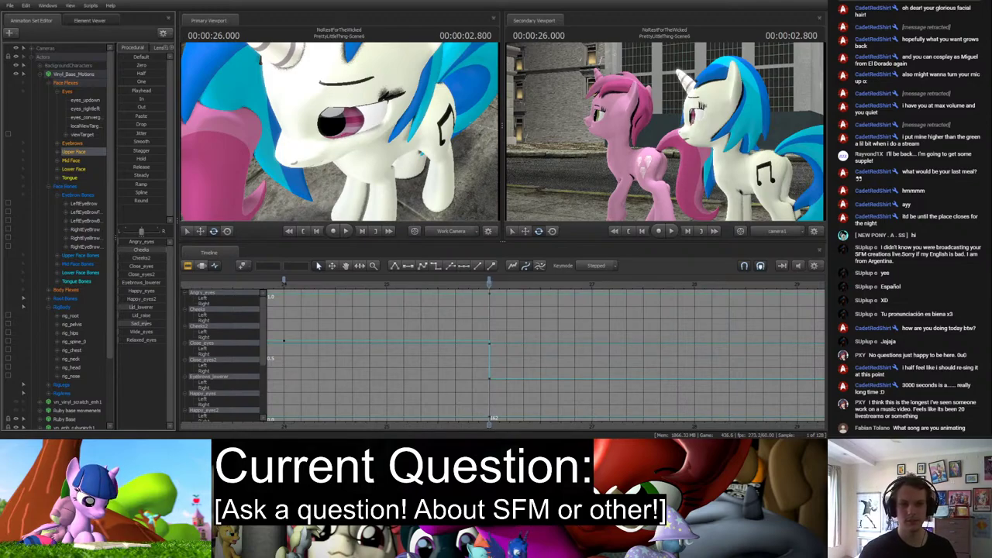
left_click_drag(309, 211, 341, 196)
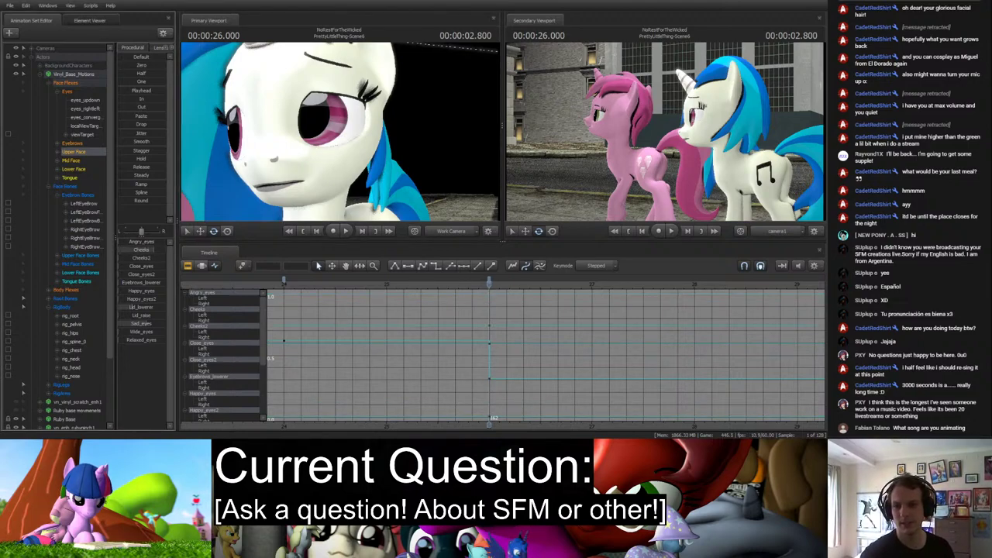
left_click_drag(124, 264, 143, 263)
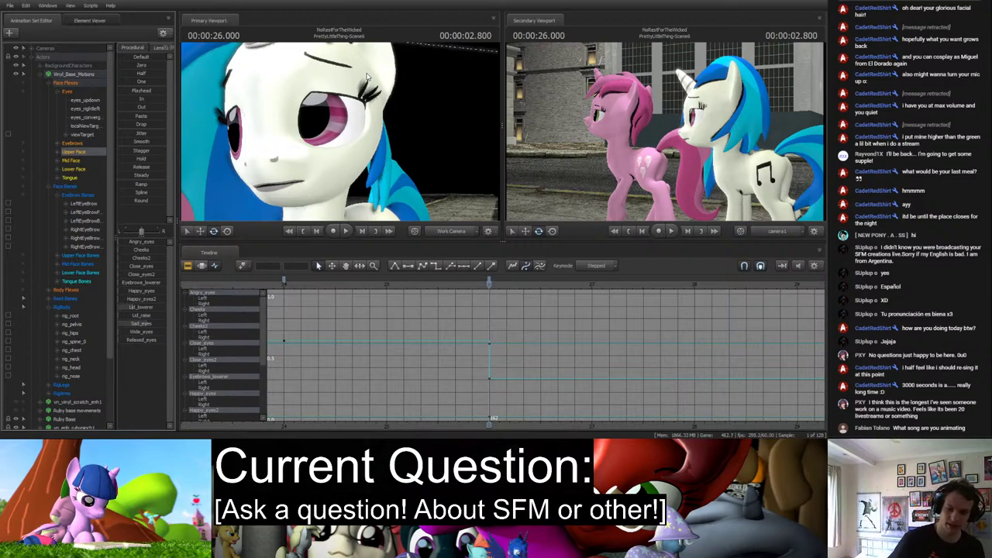
Move the white pony's rig_root control at 27.083 seconds using the Motion Editor.
left_click_drag(366, 75, 386, 135)
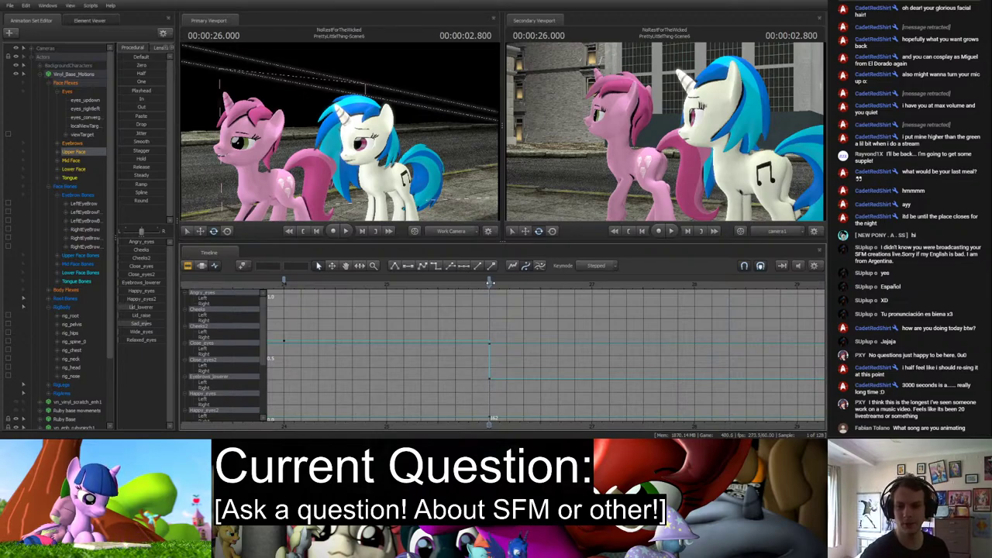
left_click_drag(489, 283, 526, 298)
middle_click_drag(363, 202, 342, 137)
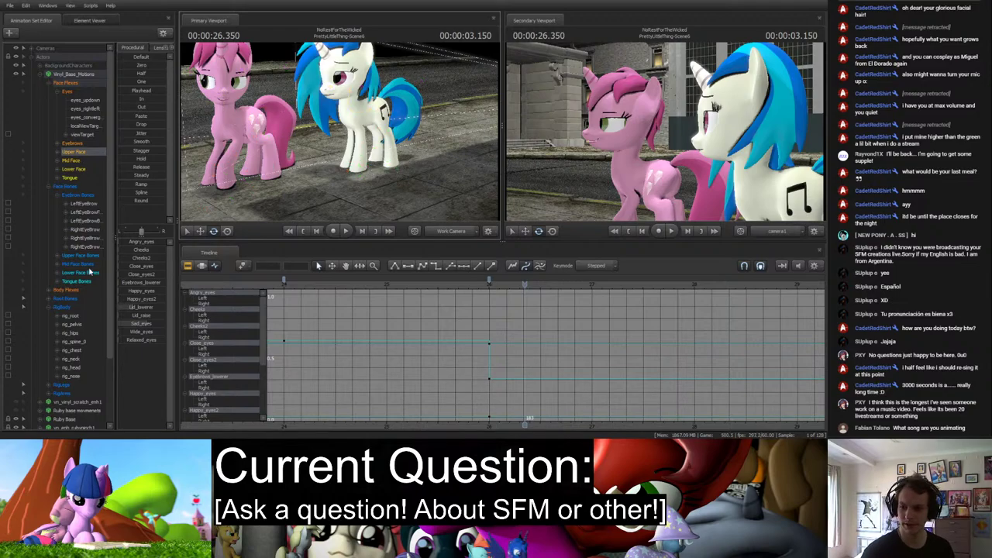
left_click(72, 316)
key("ctrl+2")
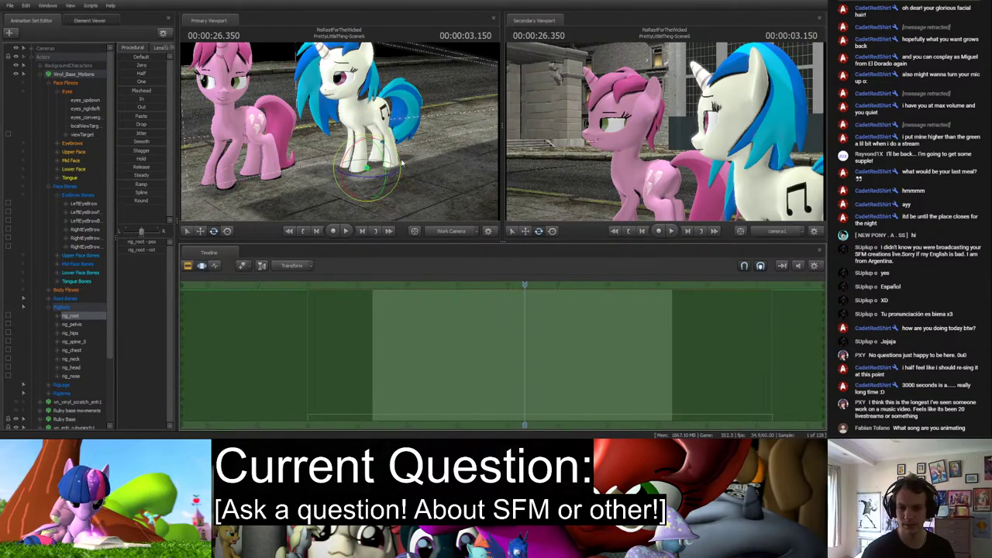
left_click_drag(525, 285, 561, 285)
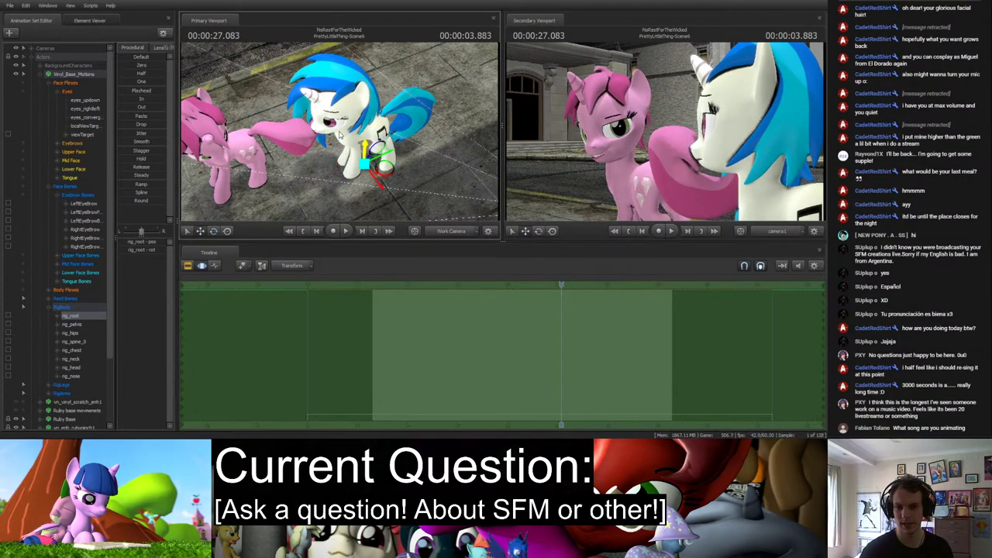
left_click_drag(376, 155, 341, 136)
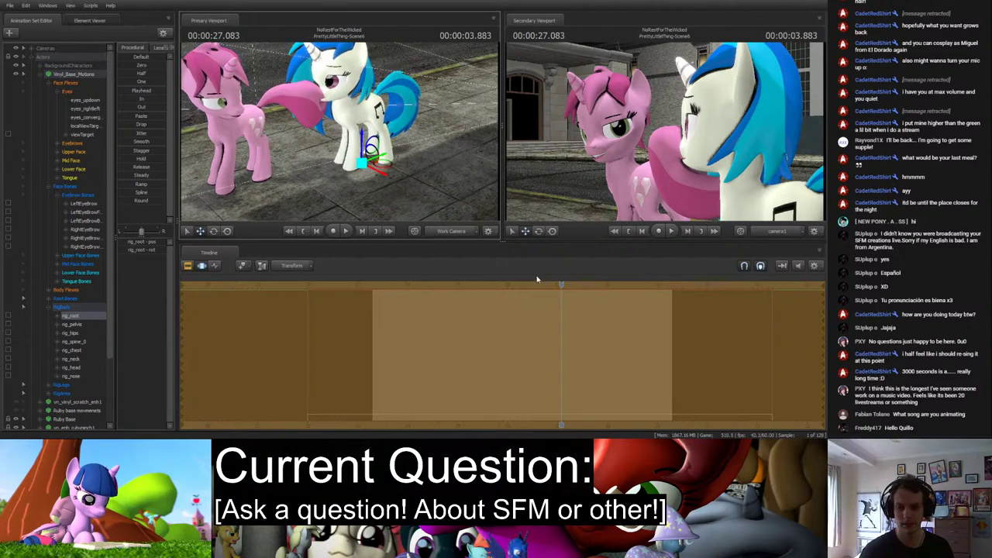
Check the white pony's placement at 24.933, 23.050, 23.650 and 23.500 seconds, viewing the pair from different sides.
left_click_drag(561, 284, 455, 299)
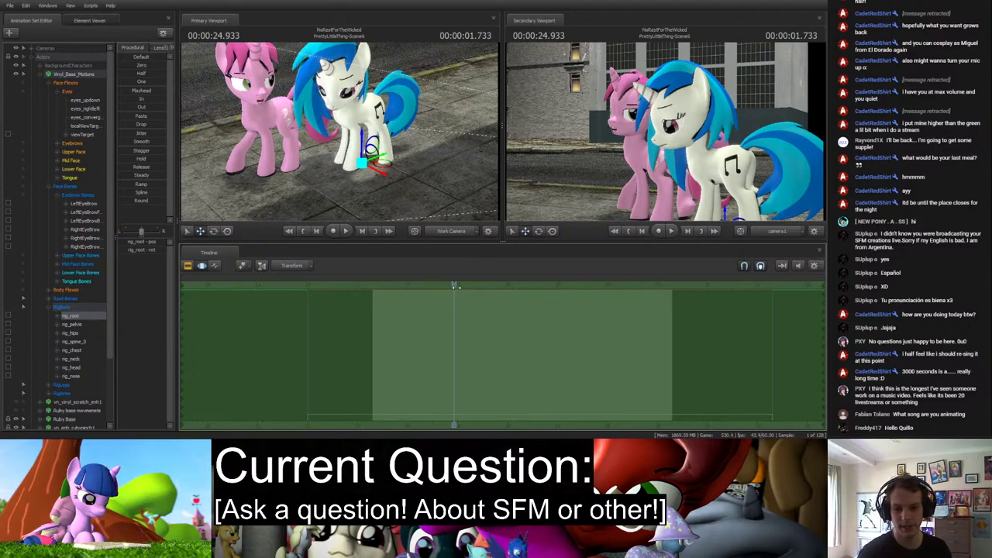
left_click_drag(456, 286, 359, 284)
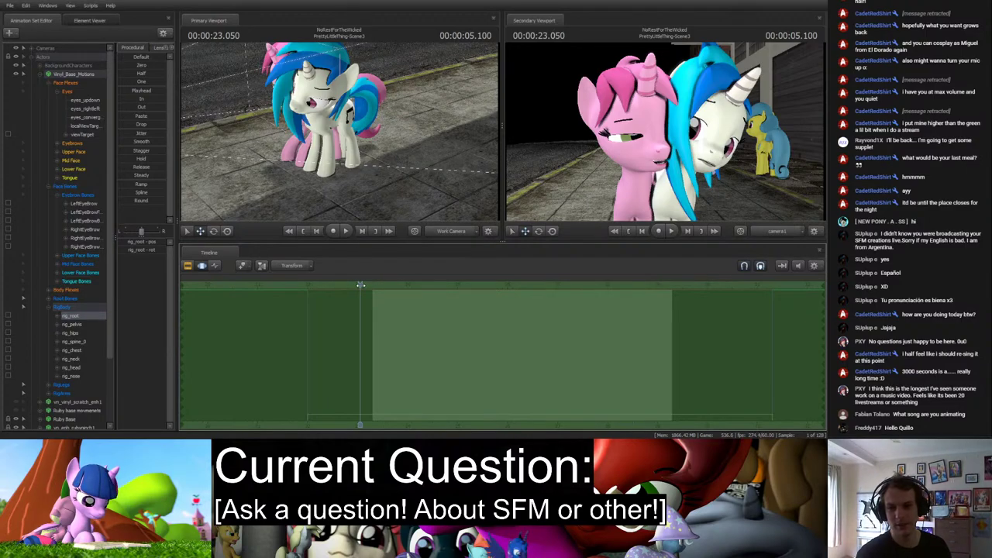
left_click_drag(361, 285, 389, 285)
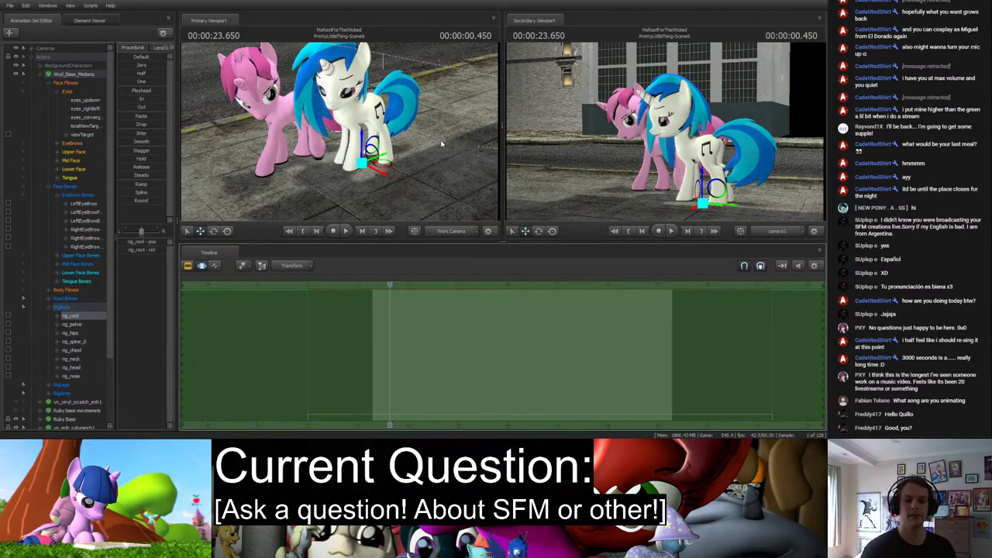
left_click_drag(458, 147, 356, 148)
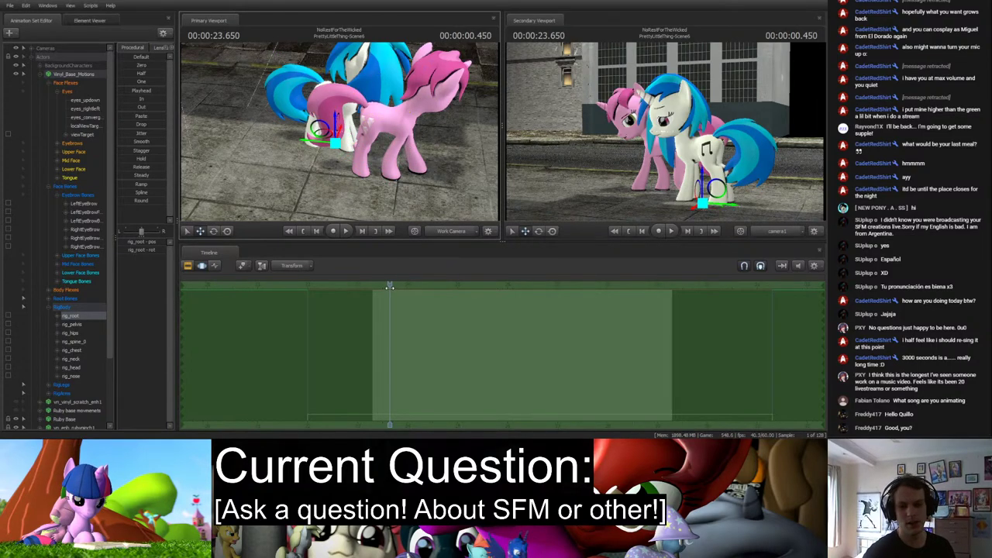
mouse_move(389, 288)
left_mouse_down()
mouse_move(272, 294)
mouse_move(395, 295)
mouse_move(355, 295)
mouse_move(382, 295)
left_mouse_up()
mouse_move(340, 132)
left_mouse_down()
mouse_move(358, 130)
mouse_move(341, 134)
left_mouse_up()
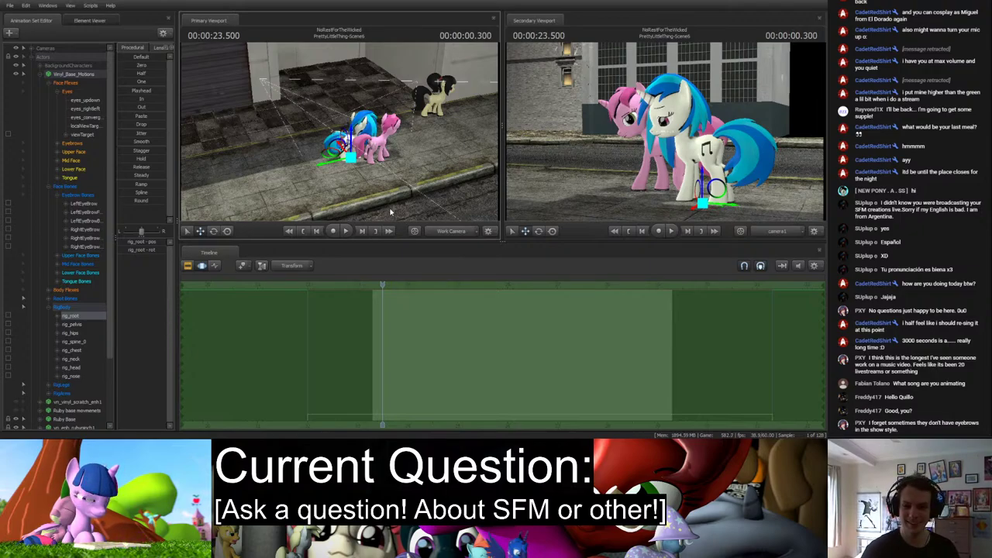
Select the white pony's rig_neck in the Graph Editor and locate the next pose's timing at 26.966 seconds.
left_click_drag(379, 286, 547, 297)
left_click_drag(341, 132, 377, 147)
key("F4")
left_click(377, 148)
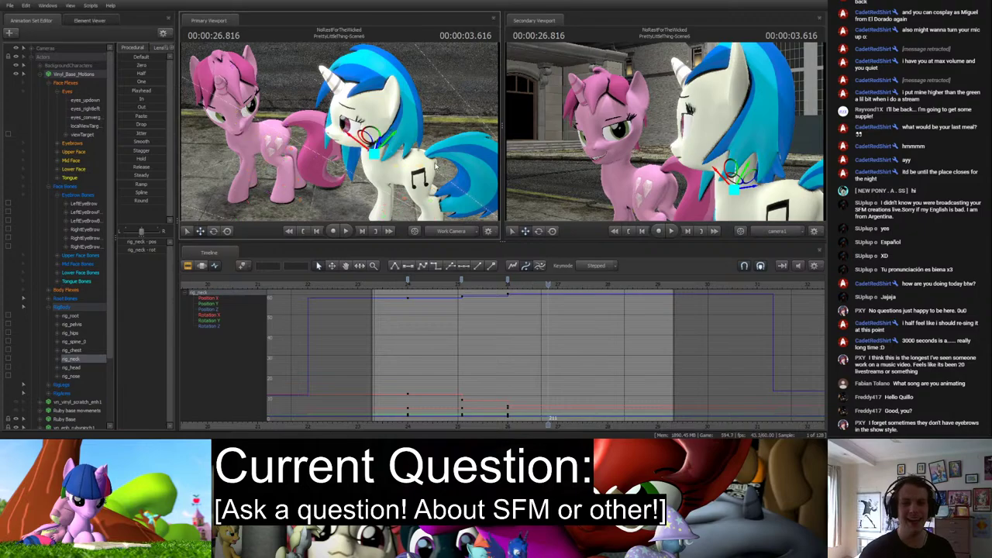
mouse_move(547, 284)
left_mouse_down()
mouse_move(504, 285)
mouse_move(551, 286)
left_mouse_up()
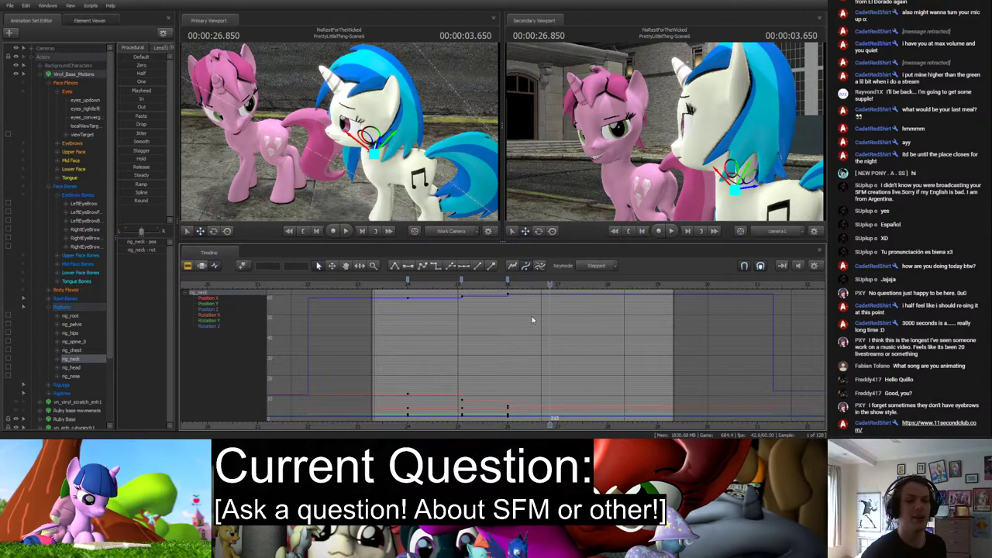
mouse_move(551, 280)
left_mouse_down()
mouse_move(512, 287)
mouse_move(555, 284)
left_mouse_up()
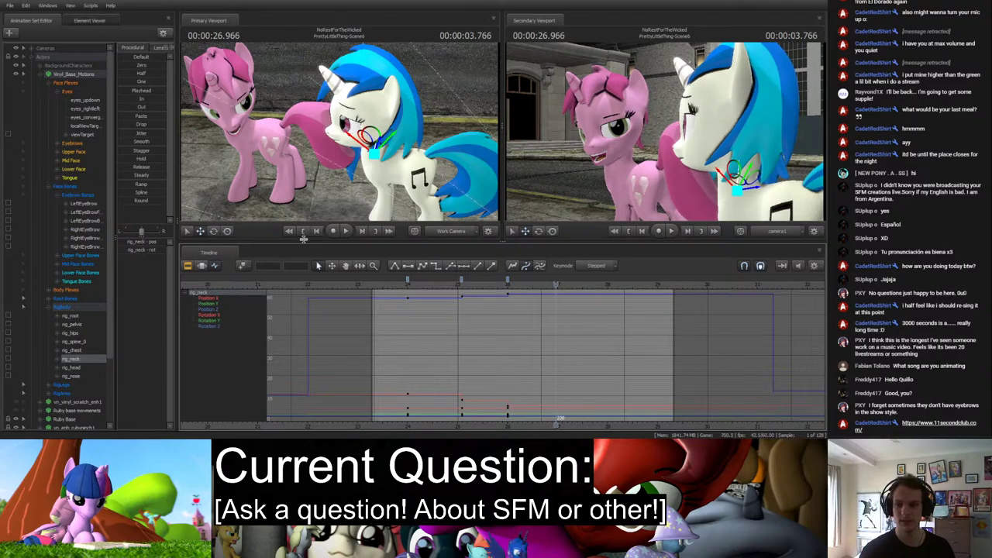
Select the white pony's whole body rig, key it at 26.966 seconds and shift that keyframe to 27.100 seconds.
left_click(69, 306)
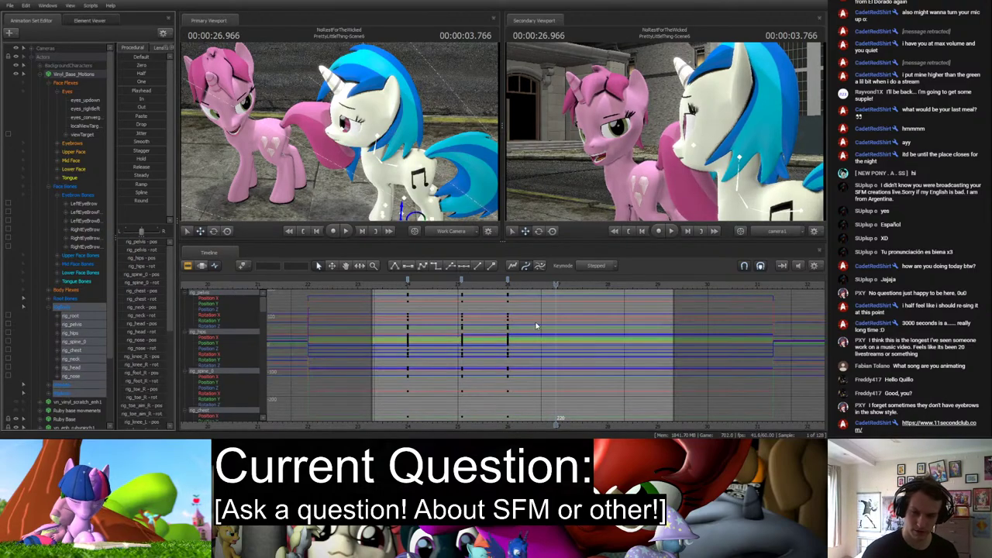
middle_click_drag(541, 328, 522, 416)
scroll(526, 385, "up", 2)
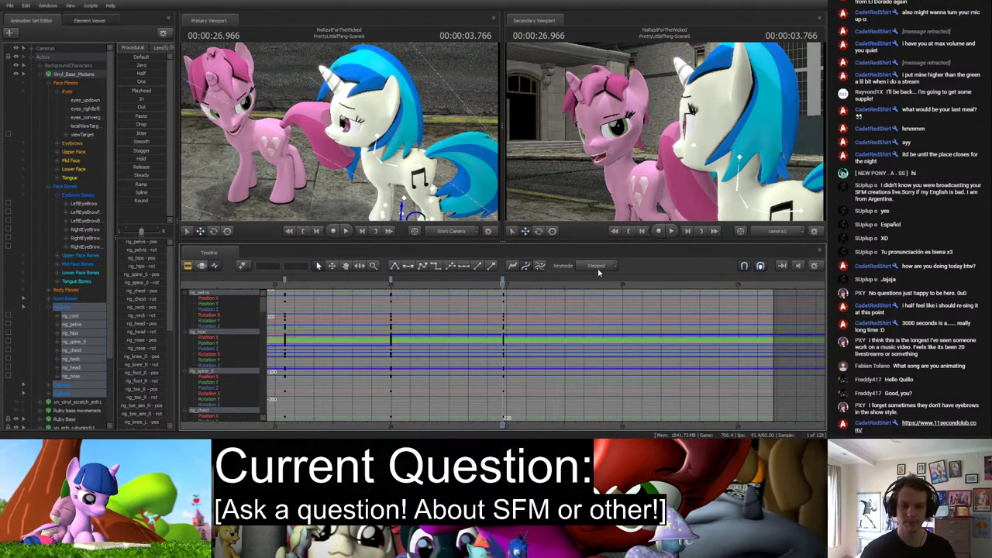
key("Right")
key("Right")
key("Right")
key("Right")
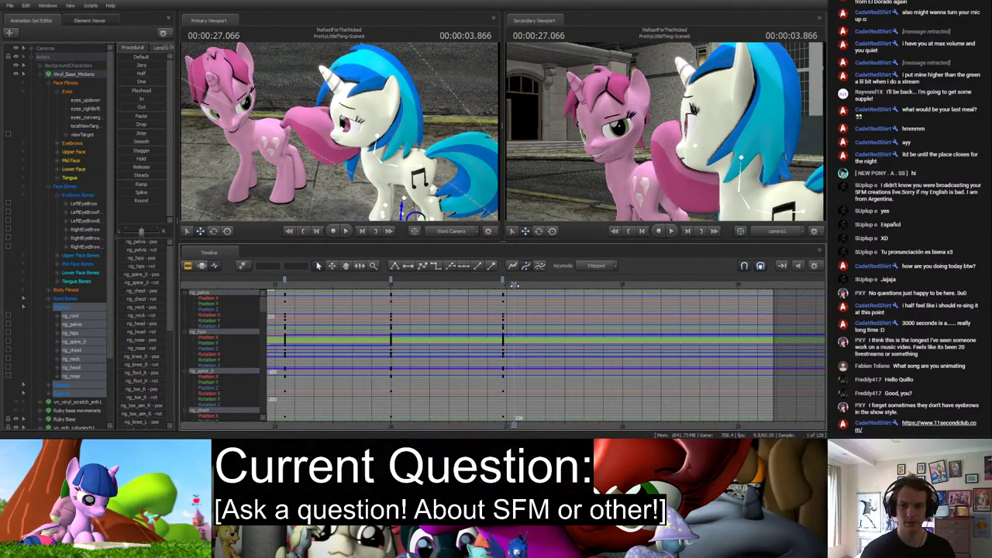
left_click(502, 282)
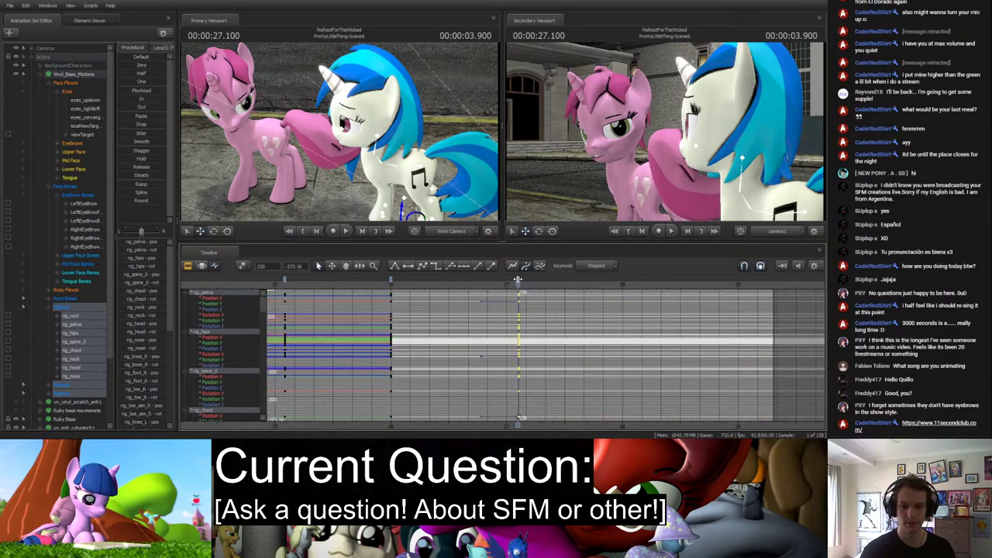
Pose the white pony's rig_pelvis, rig_spine_0 and rig_chest by rotating them at 27.100 seconds.
left_click(411, 159)
left_click_drag(410, 159, 413, 157)
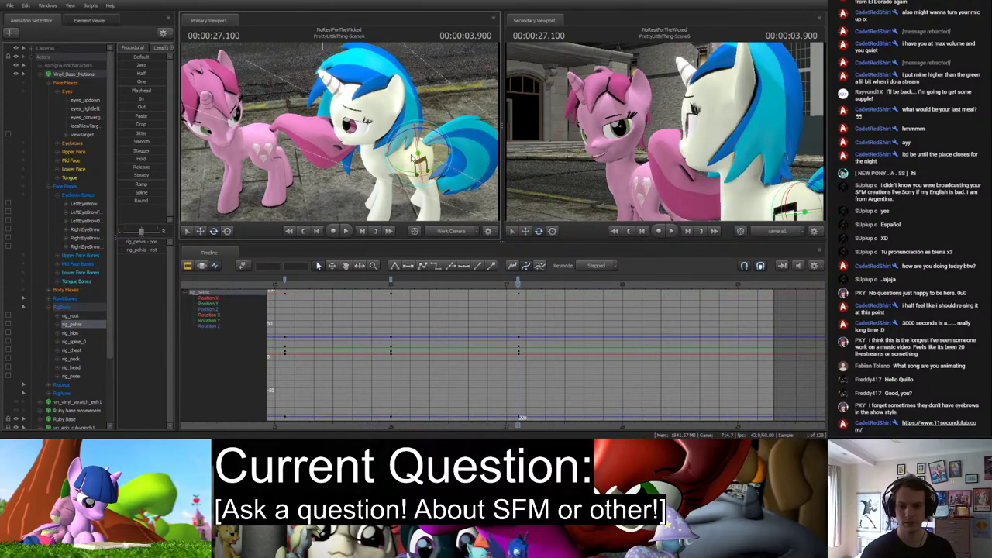
left_click(393, 160)
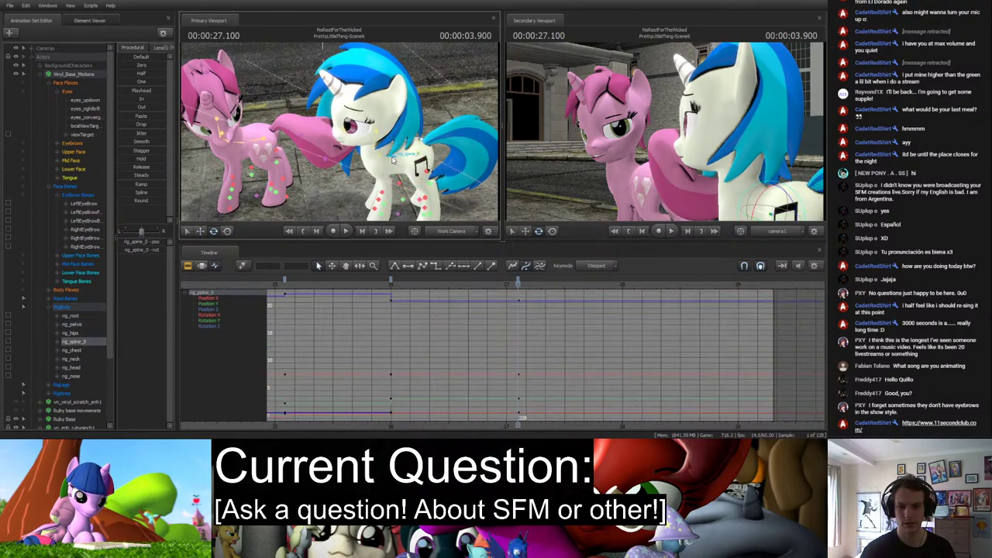
left_click_drag(390, 175, 380, 159)
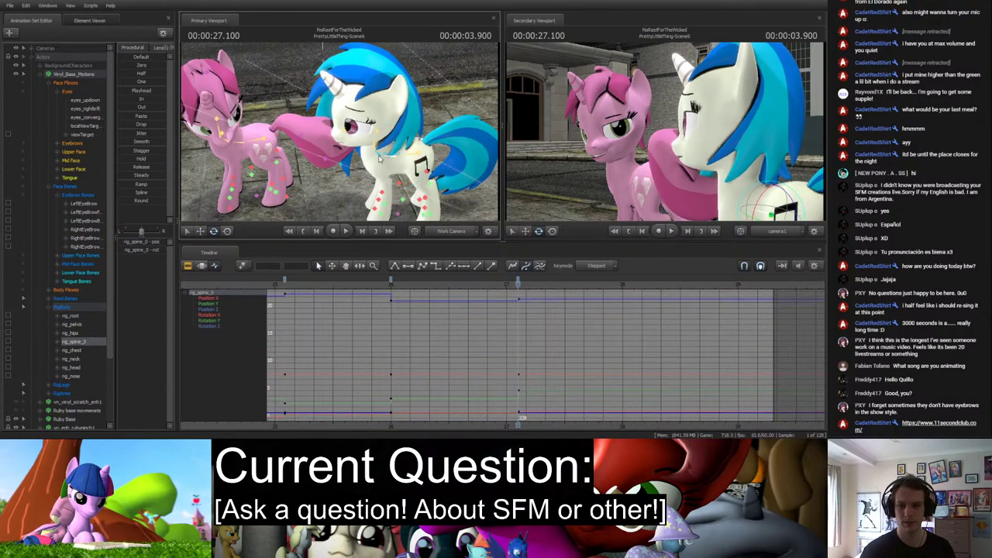
left_click(373, 144)
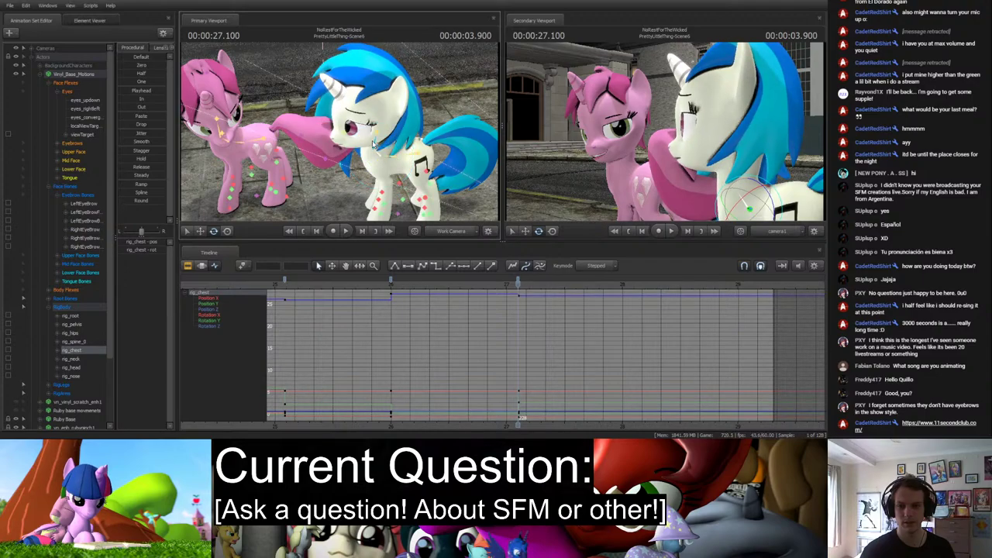
Rotate the white pony's rig_neck and lower its rig_head at 27.100 seconds to suit the camera1 view.
left_click(366, 148)
left_click_drag(366, 149, 356, 147)
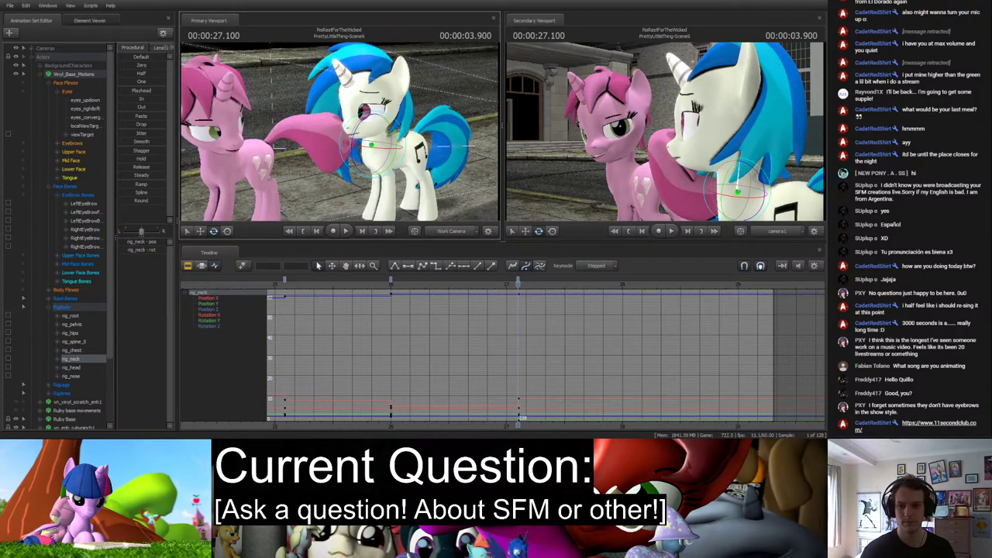
left_click(370, 118)
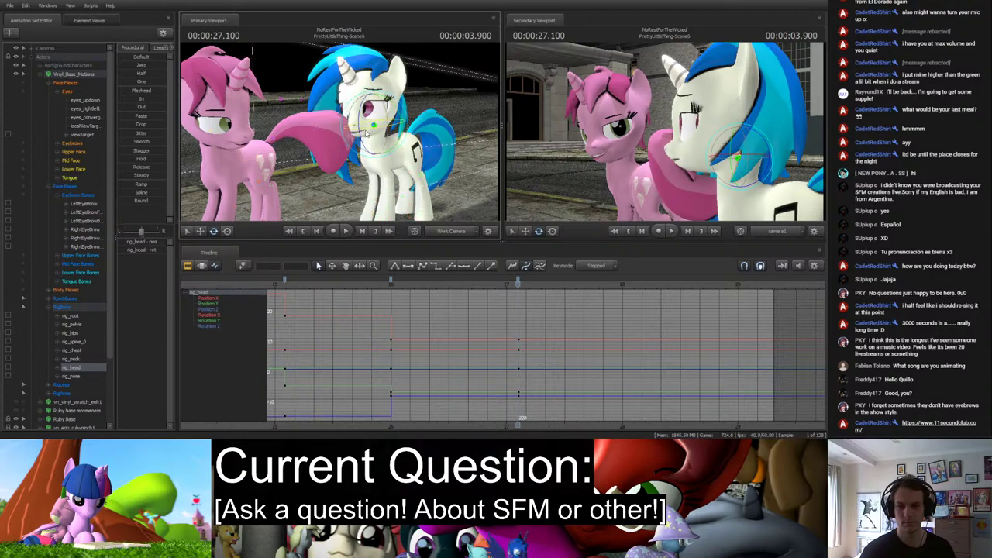
left_click_drag(367, 131, 434, 210)
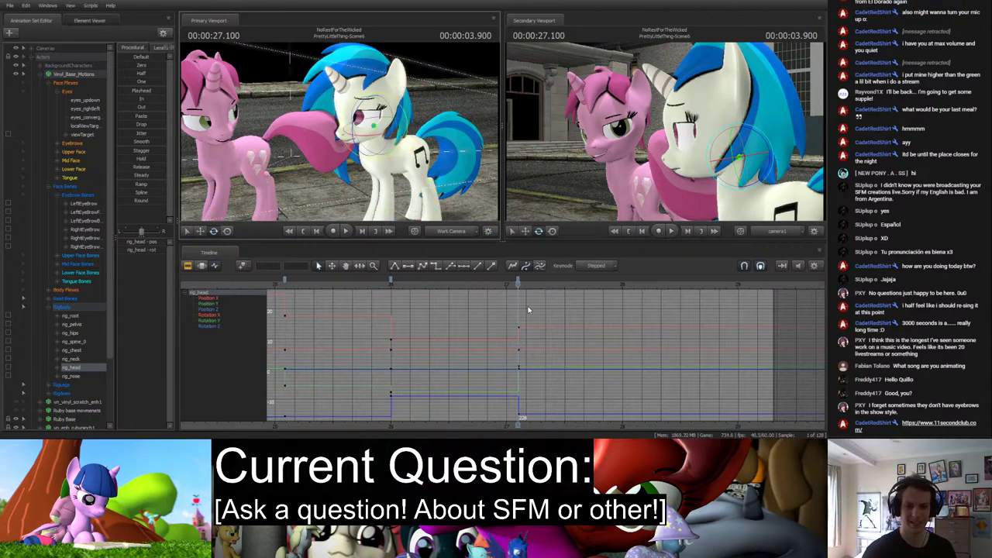
Select the white pony's whole body rig, including legs and arms, and key it at 27.383 seconds.
left_click_drag(518, 285, 551, 286)
left_click(67, 308)
left_click(62, 393, "ctrl")
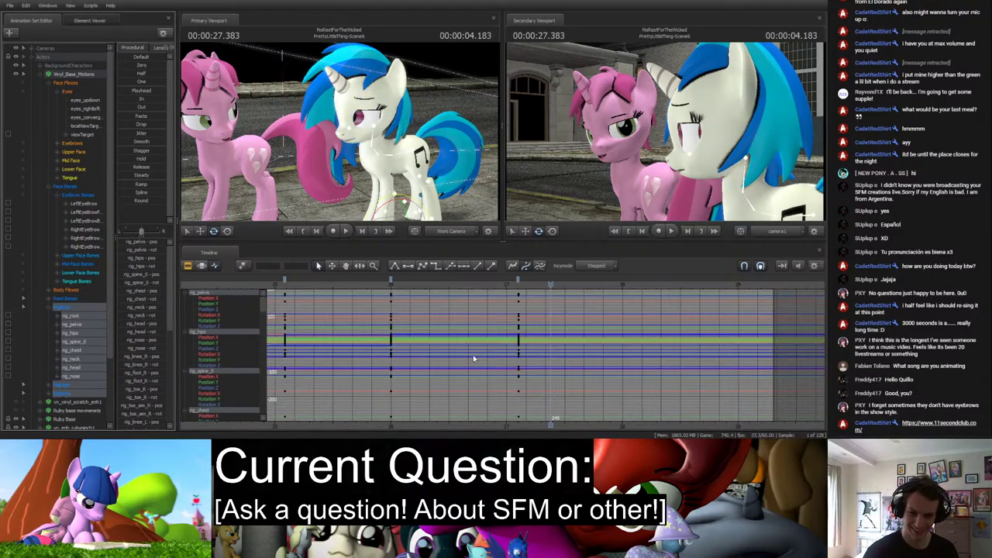
key("k")
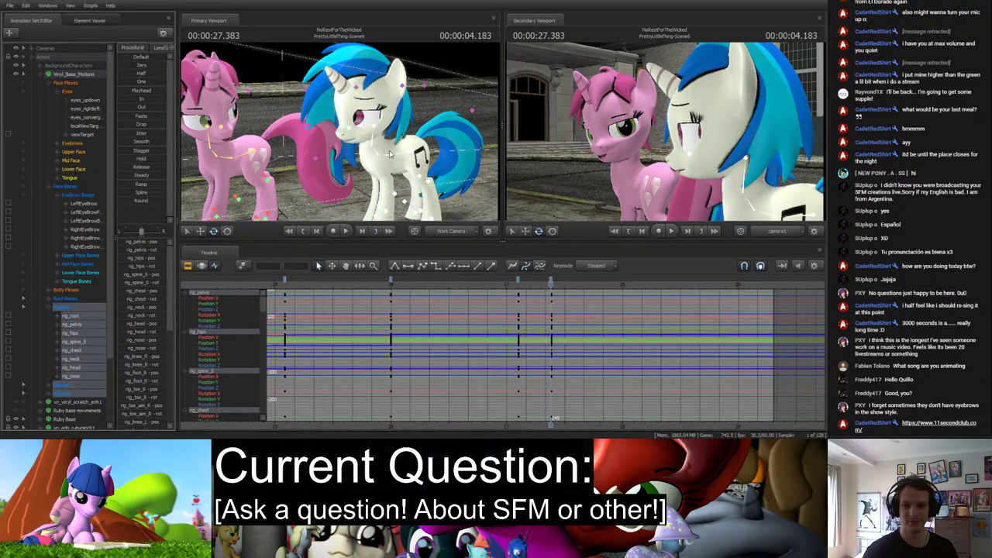
Pose the white pony at 27.383 seconds by adjusting its rig_pelvis, torso controls, rig_neck and rig_head.
left_click(392, 155)
left_click_drag(392, 155, 383, 194)
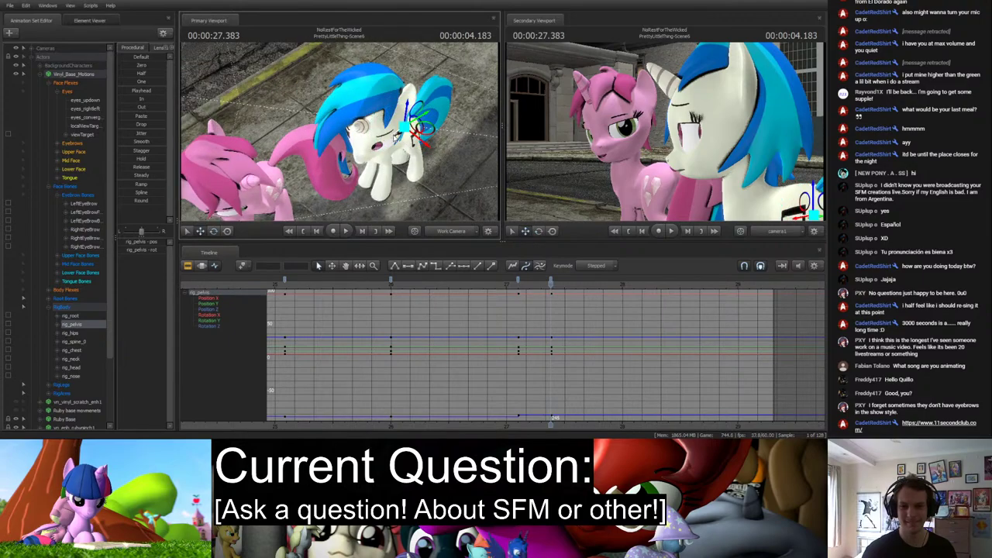
left_click_drag(423, 141, 344, 142)
left_click(386, 155)
left_click(385, 149)
left_click(366, 144)
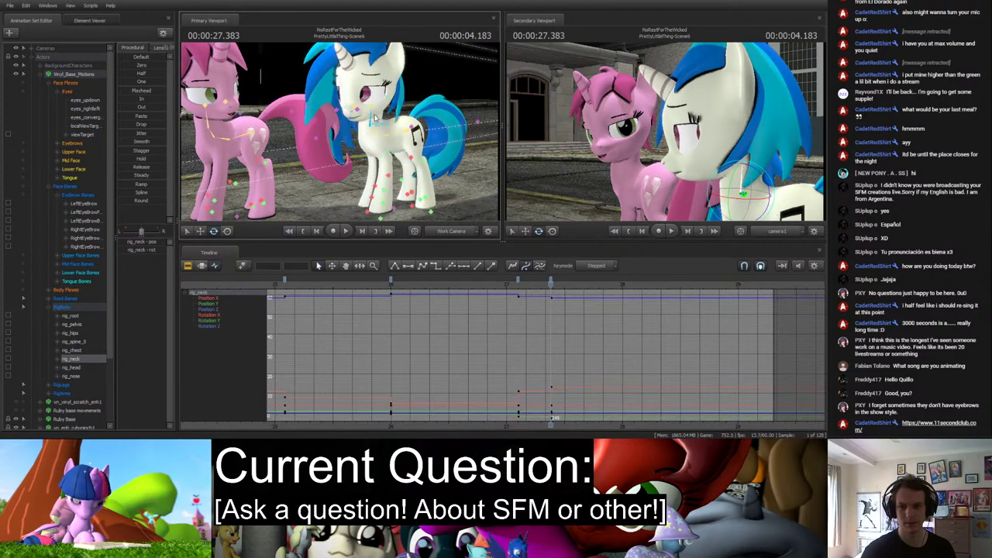
left_click(363, 128)
left_click_drag(363, 129, 376, 130)
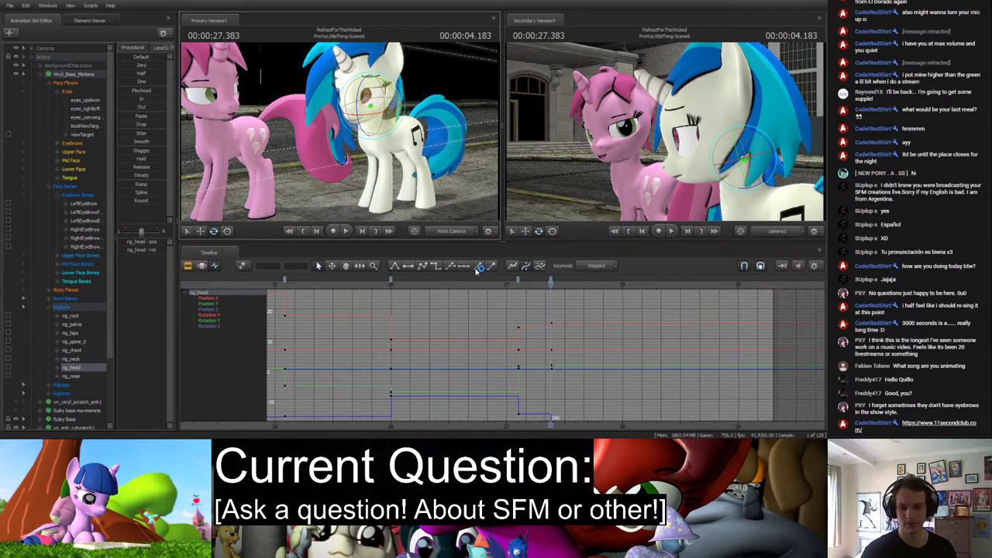
Key the white pony's body, leg and arm rigs together at 27.883 seconds.
left_click(520, 284)
left_click_drag(521, 286, 609, 300)
left_click(62, 298)
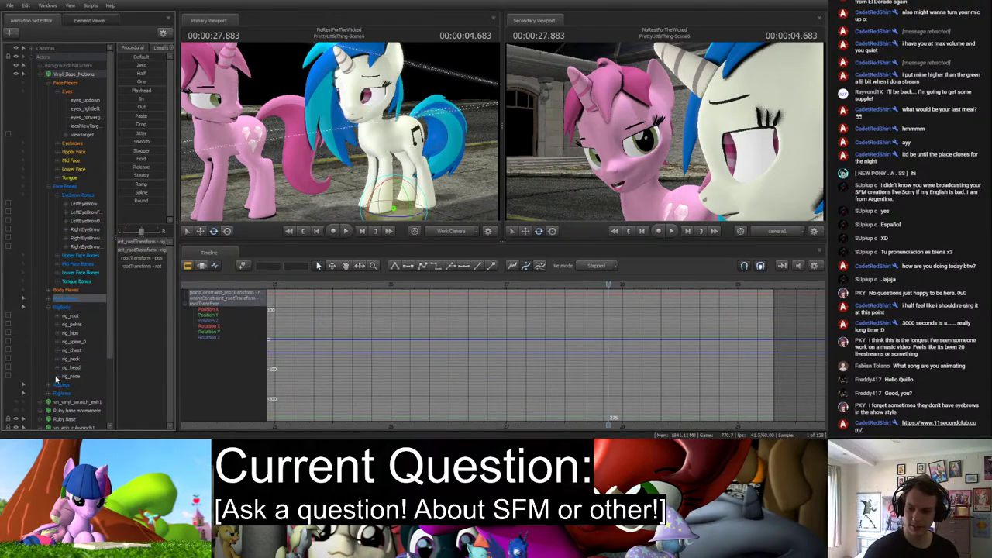
left_click(68, 394, "shift")
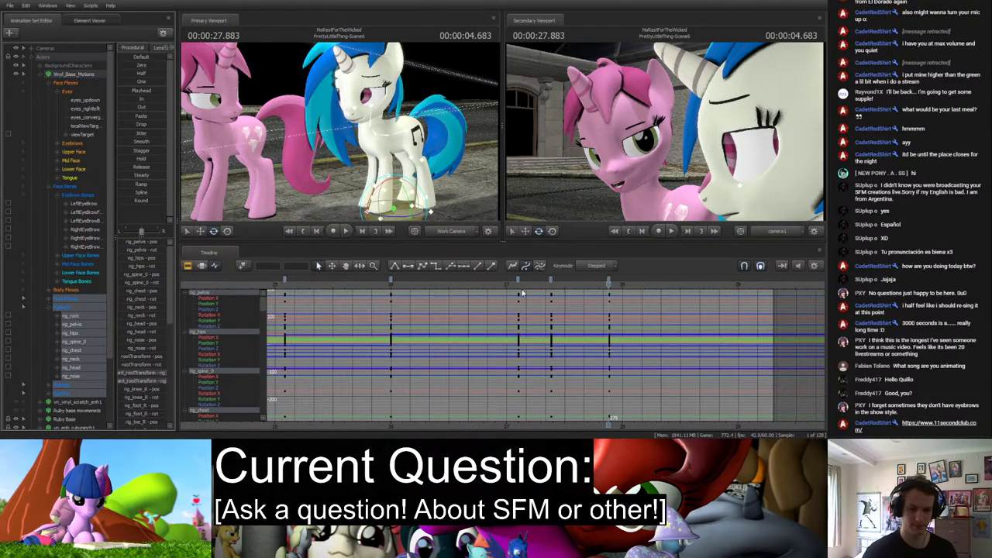
middle_click_drag(625, 426, 589, 375)
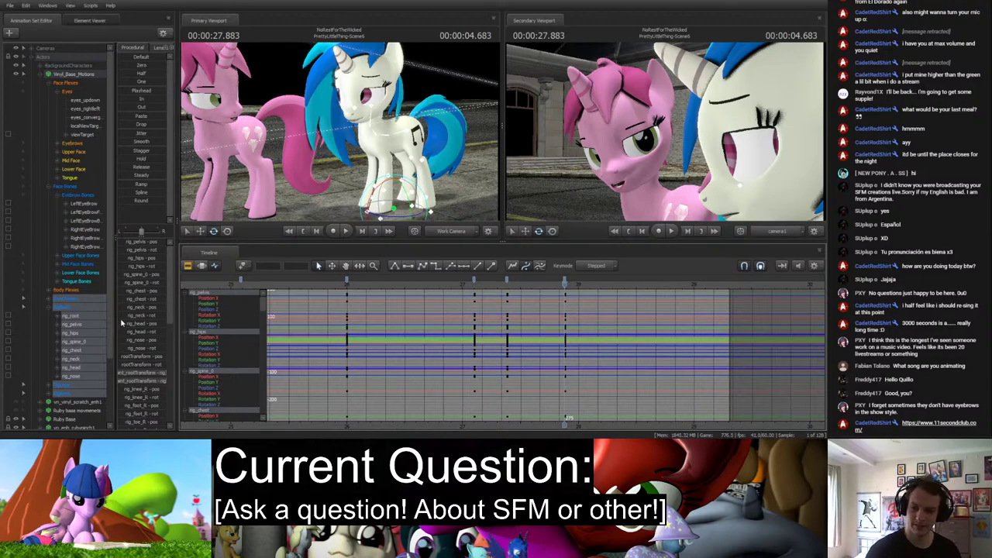
left_click(65, 308)
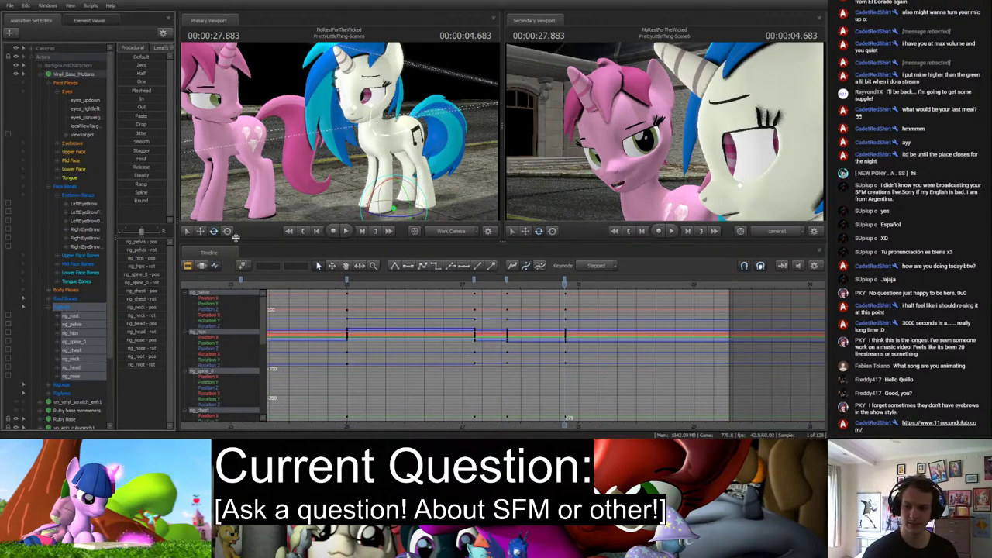
Rotate the white pony's rig_pelvis, rig_spine_0 and chest into a new torso pose at 27.883 seconds.
left_click(72, 324)
left_click_drag(380, 109, 374, 131)
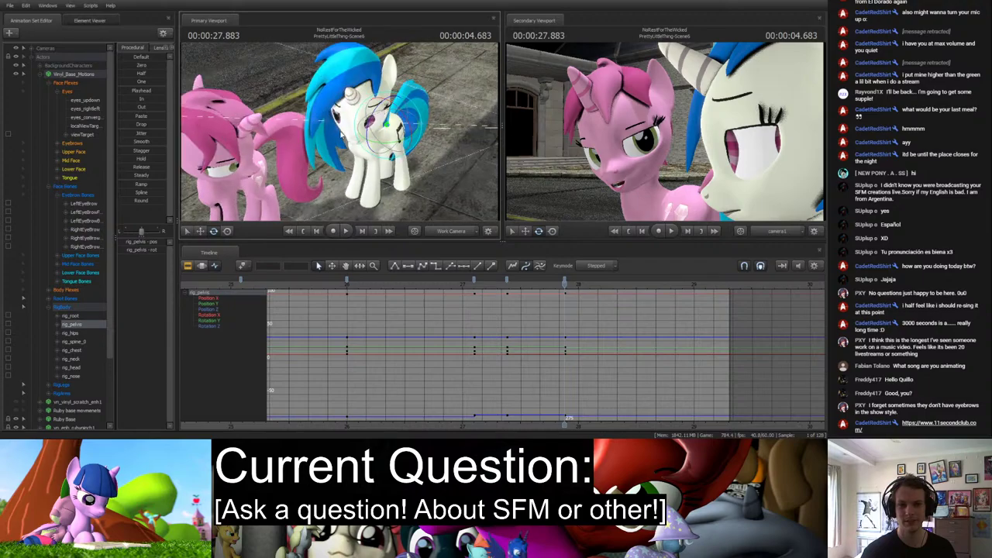
left_click(371, 136, "ctrl")
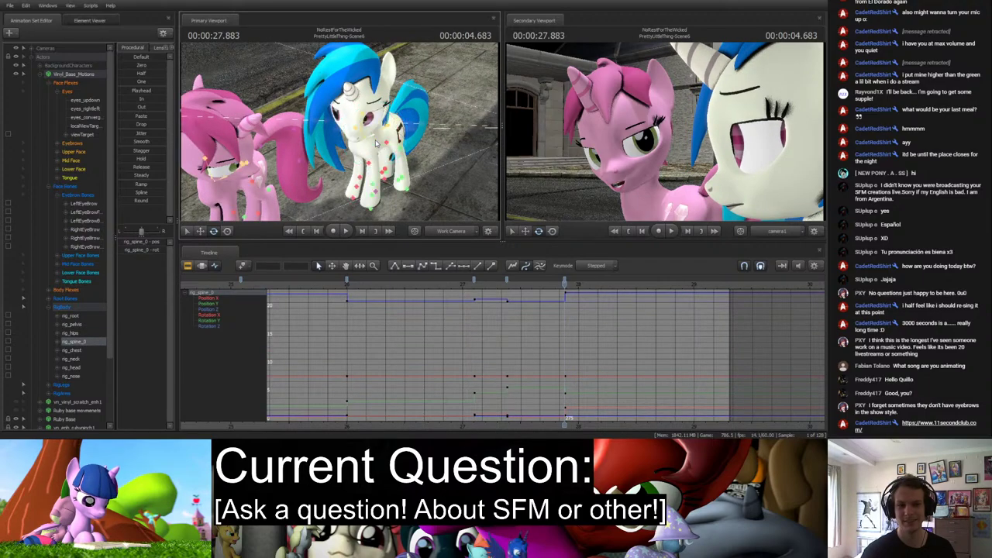
left_click(362, 140, "ctrl")
mouse_move(363, 141)
left_mouse_down()
mouse_move(362, 110)
mouse_move(344, 133)
mouse_move(368, 133)
left_mouse_up()
Rotate the white pony's neck and rig_head at 27.883 seconds, checking the head from front and side.
left_click(364, 136, "ctrl")
left_click(361, 110, "ctrl")
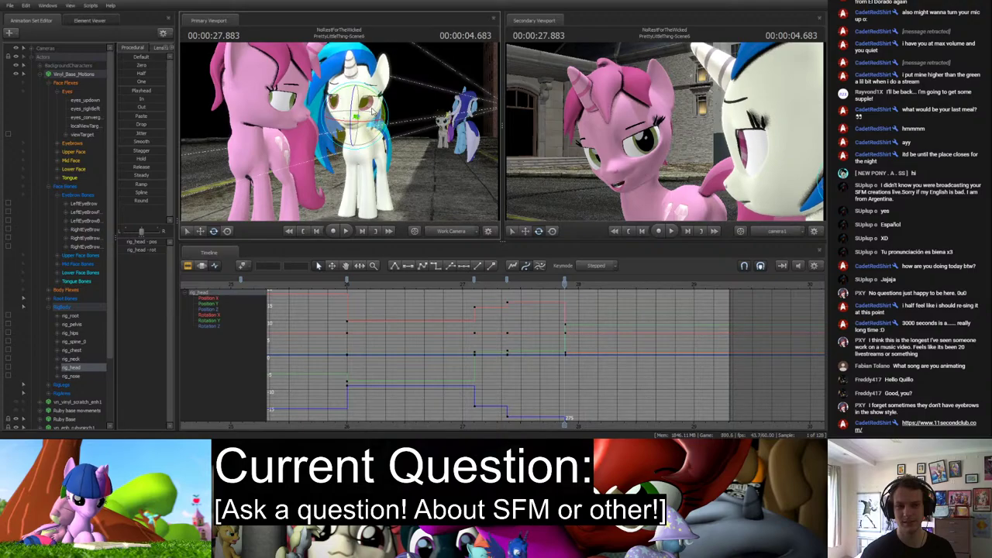
left_click_drag(368, 132, 512, 143)
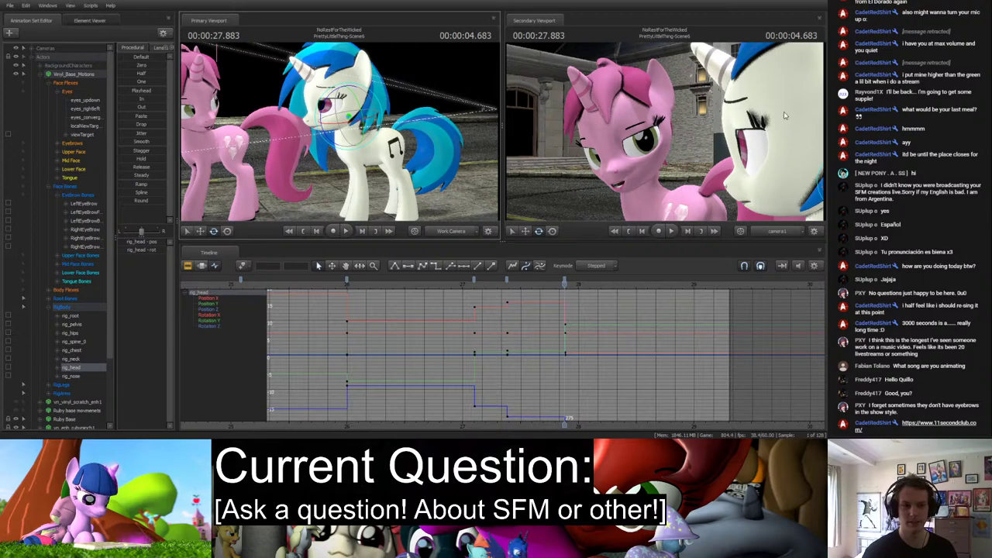
Select the white pony's body, leg and arm rigs and key them at 28.400 seconds.
scroll(511, 332, "up", 3)
scroll(511, 333, "up", 2)
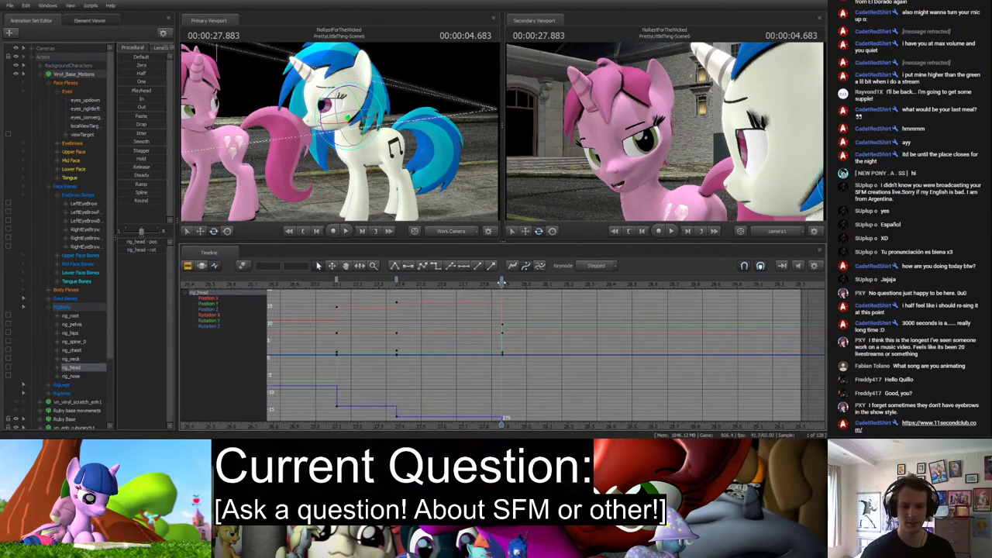
left_click(536, 285)
left_click_drag(536, 284, 611, 293)
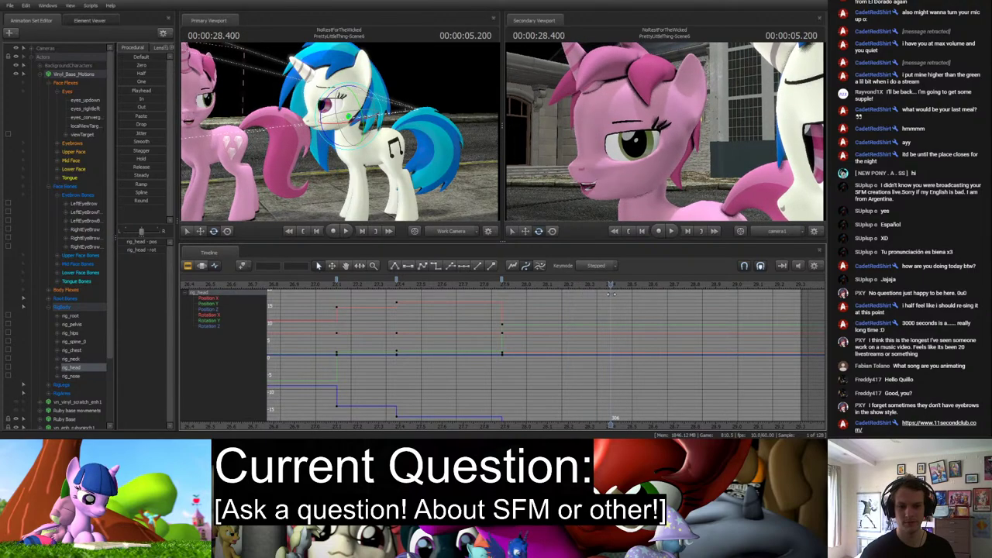
left_click(64, 314)
left_click(70, 392)
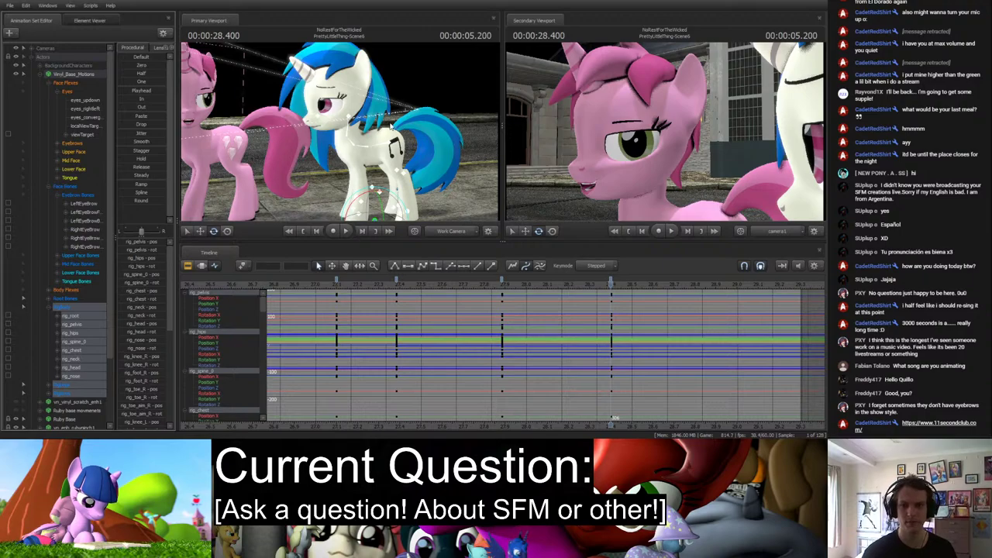
Pose the white pony's rig_pelvis, rig_chest, rig_neck and rig_head at 28.400 seconds.
left_click_drag(364, 194, 377, 115)
left_click(414, 169)
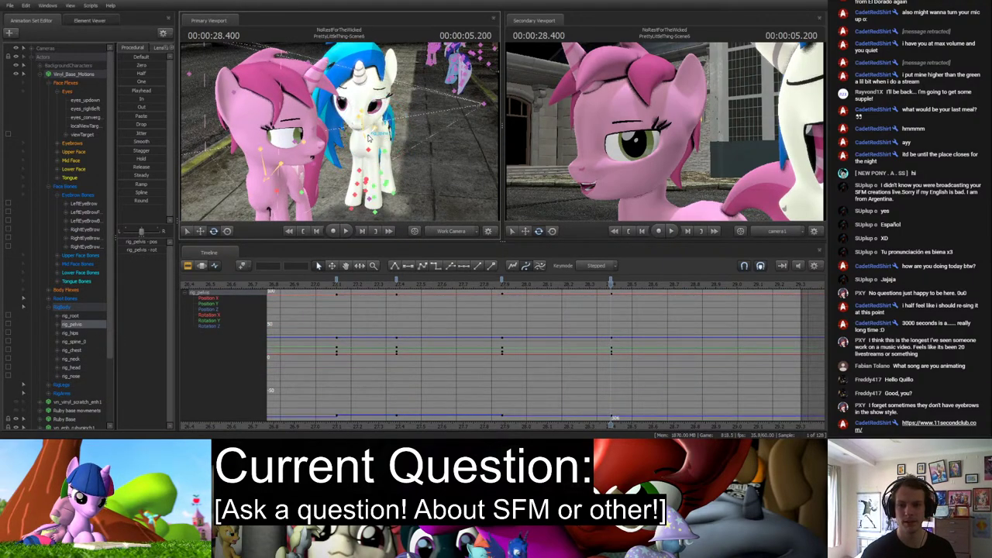
left_click(381, 132)
left_click(384, 117)
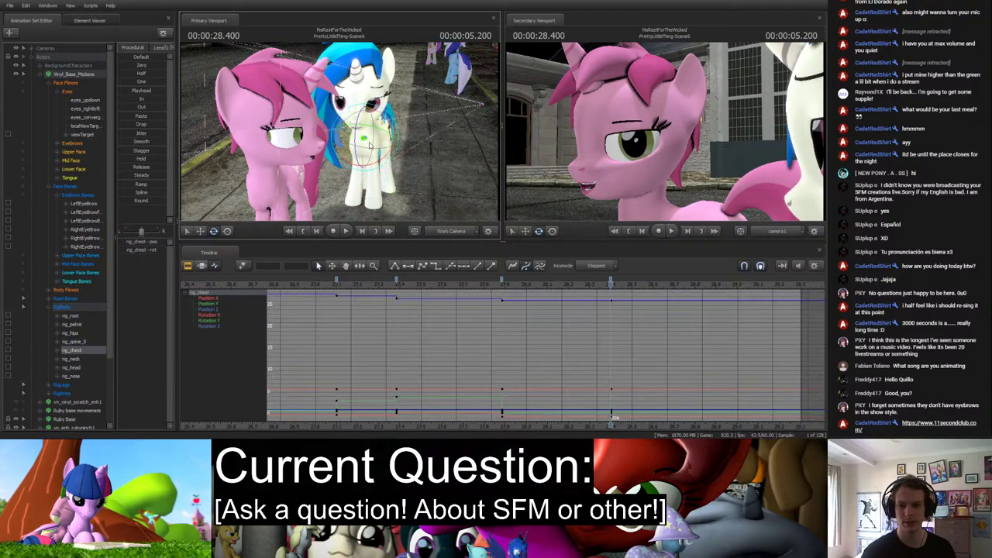
left_click_drag(411, 132, 360, 117)
left_click(358, 114)
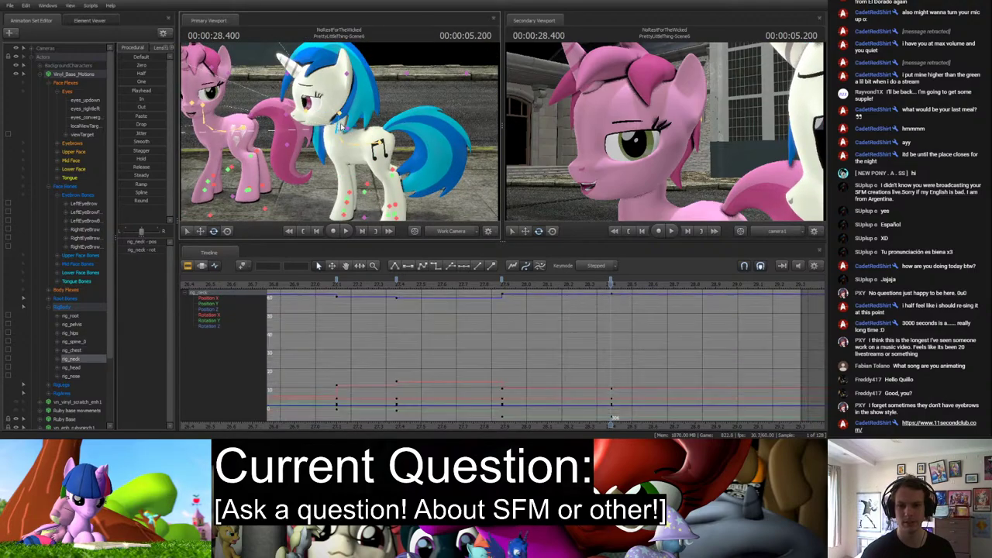
left_click(346, 116)
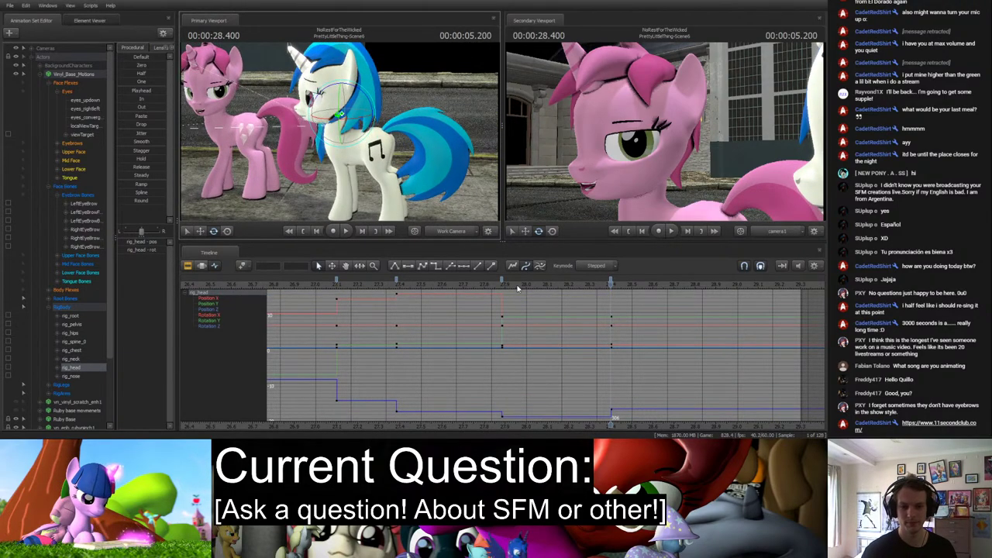
Play the PrettyLittleThing-Scene6 shot repeatedly and scrub from 25.450 to 27.566 seconds to examine the white pony's stepped pose timing.
key("space")
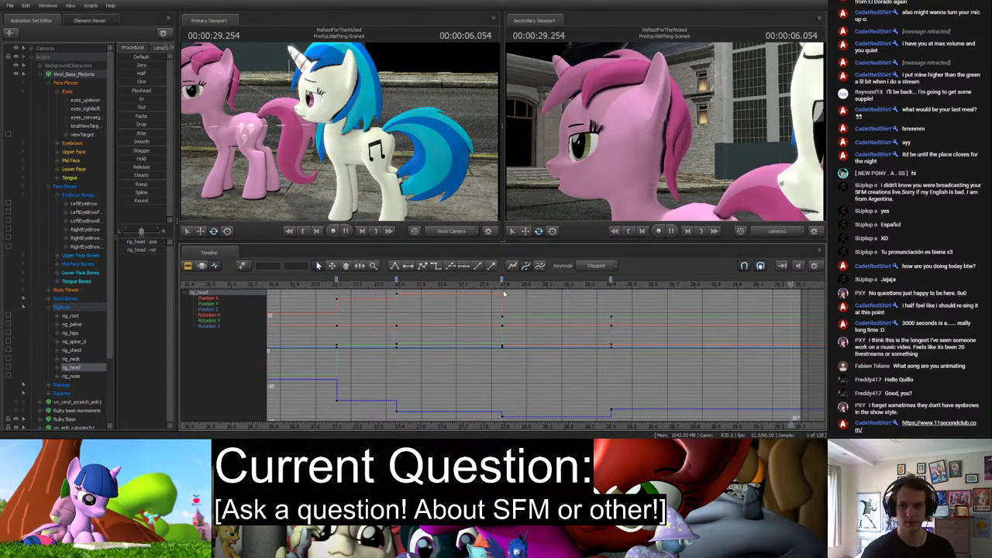
key("space")
scroll(552, 348, "down", 5)
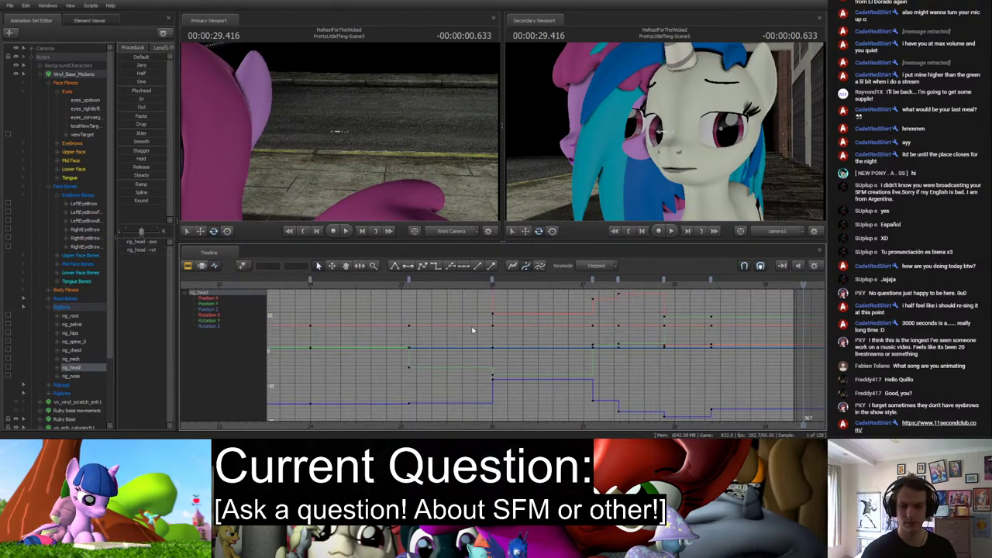
middle_click_drag(624, 429, 474, 402)
left_click(379, 283)
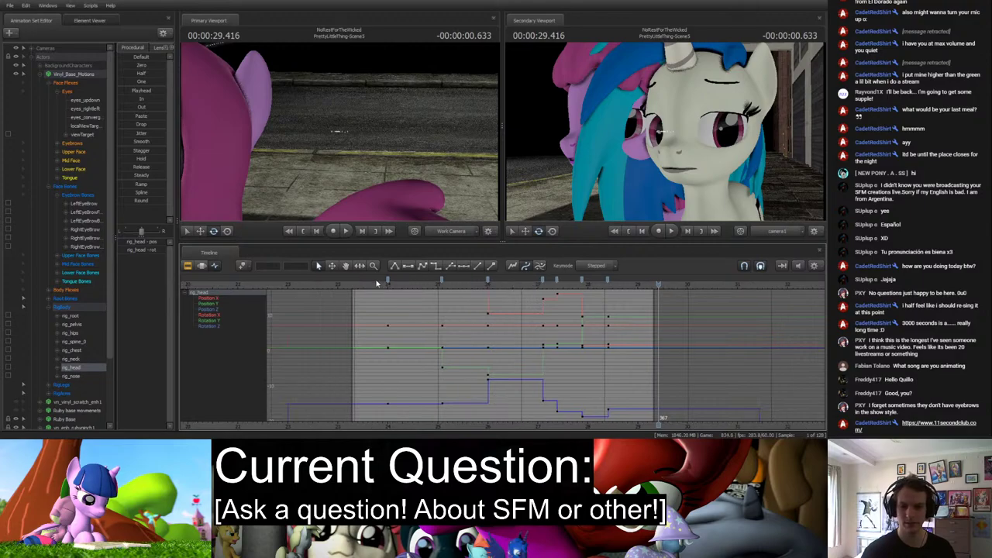
key("space")
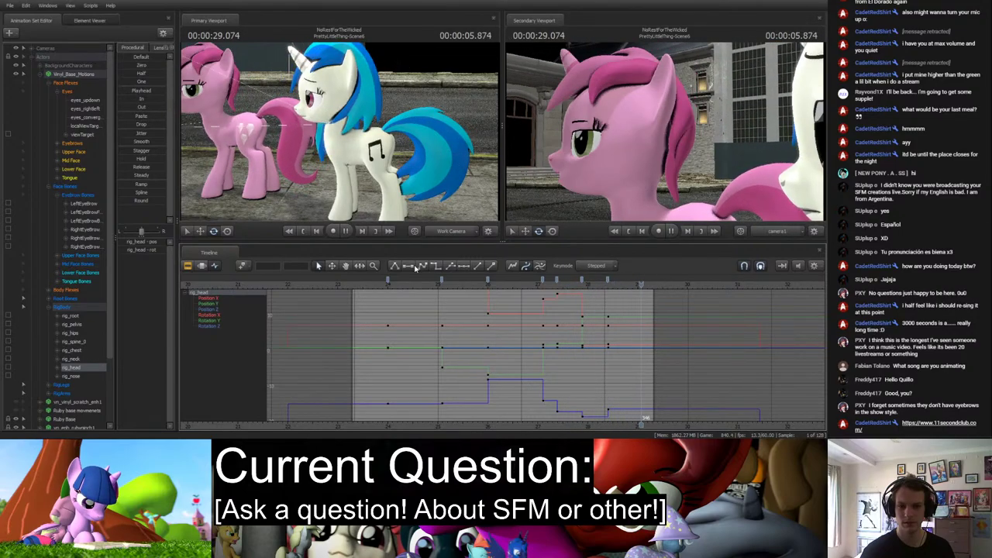
key("space")
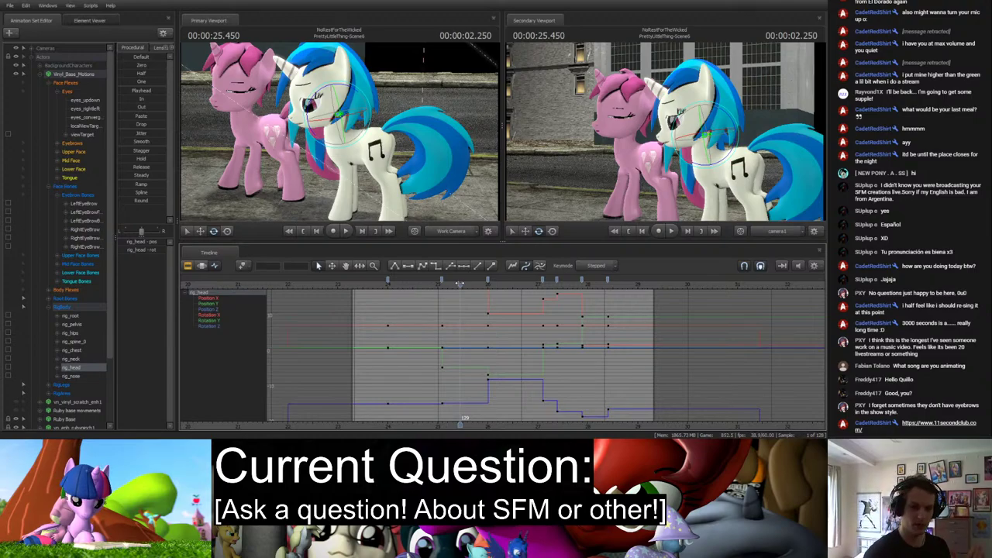
left_click_drag(465, 286, 556, 286)
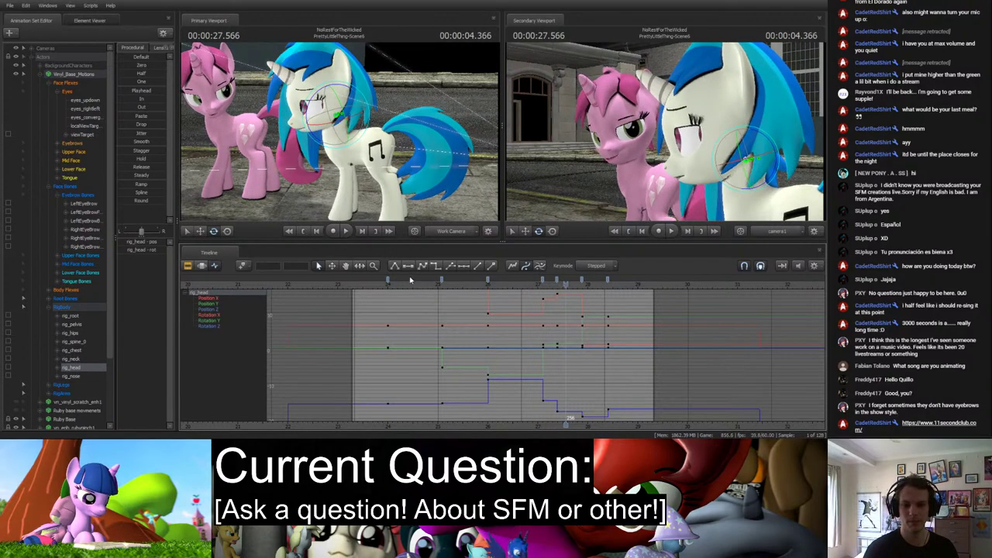
left_click(370, 284)
key("space")
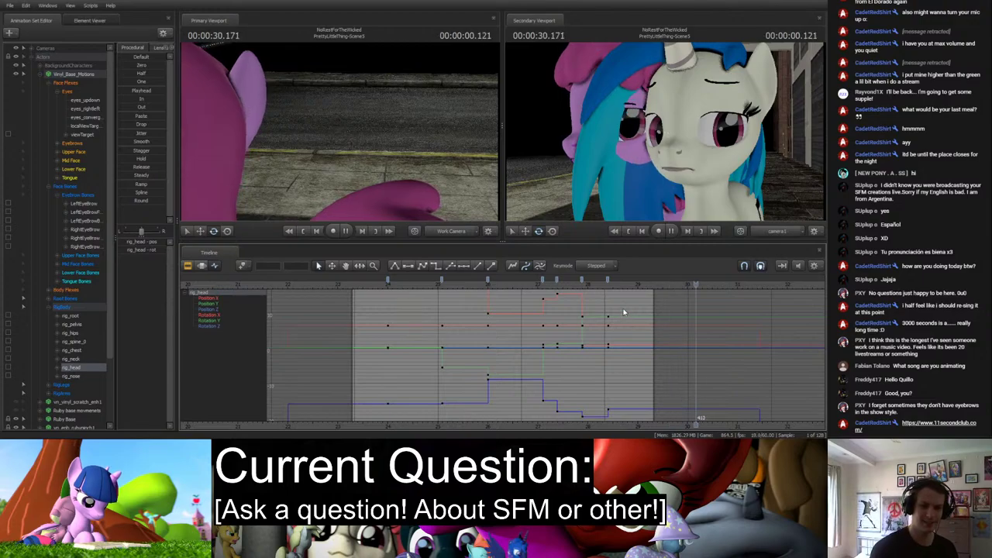
key("space")
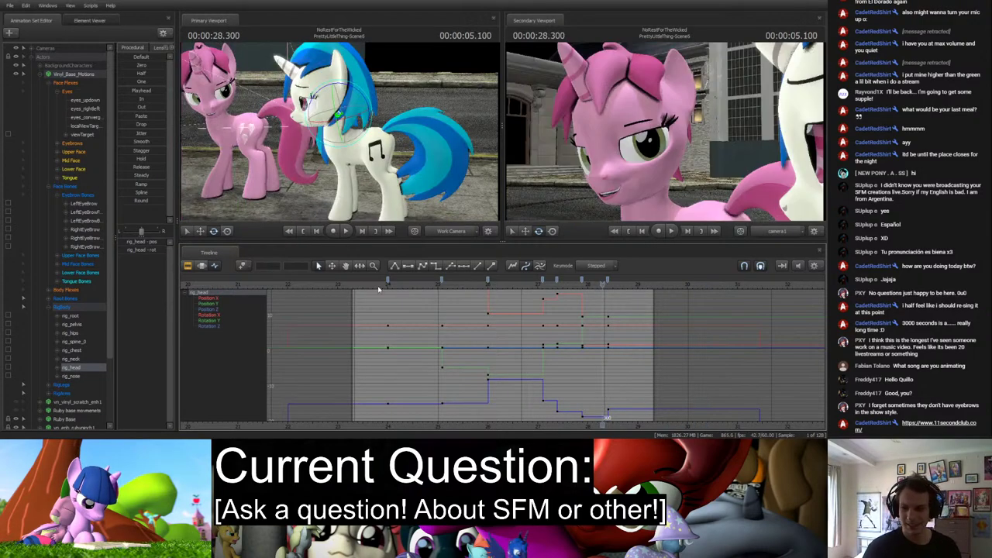
Select the white pony's body, leg and arm rigs and move their last keyframes to about 28.5 seconds.
left_click(68, 306)
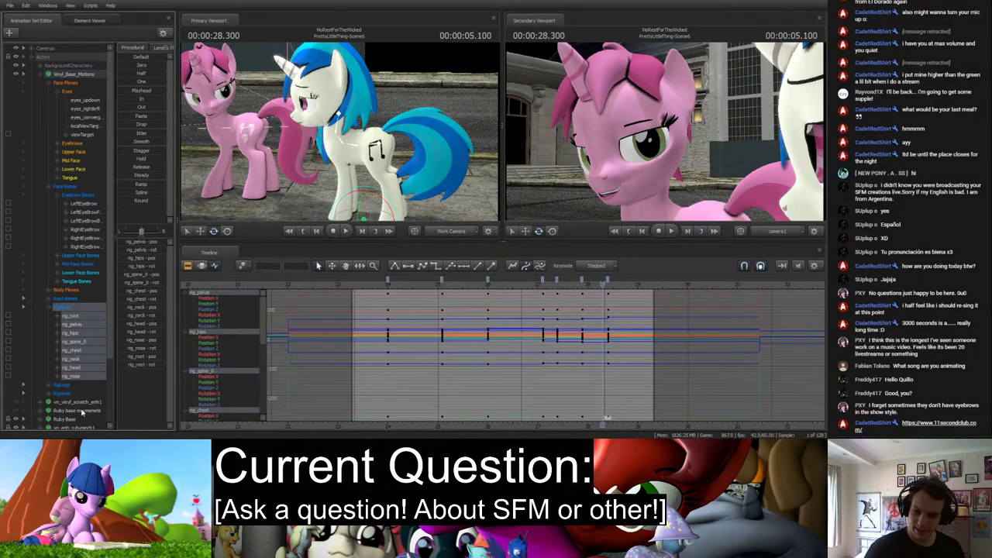
left_click(609, 283)
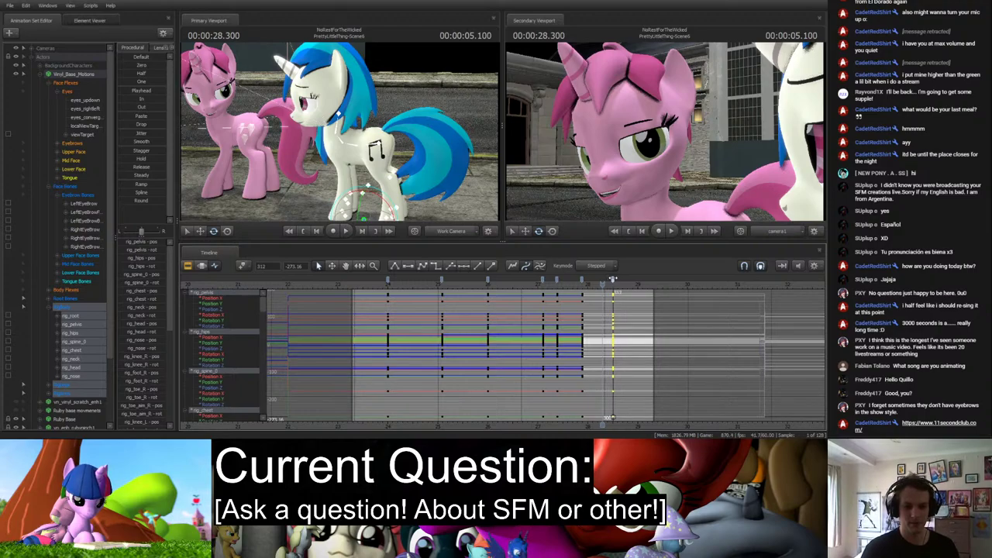
left_click(620, 309)
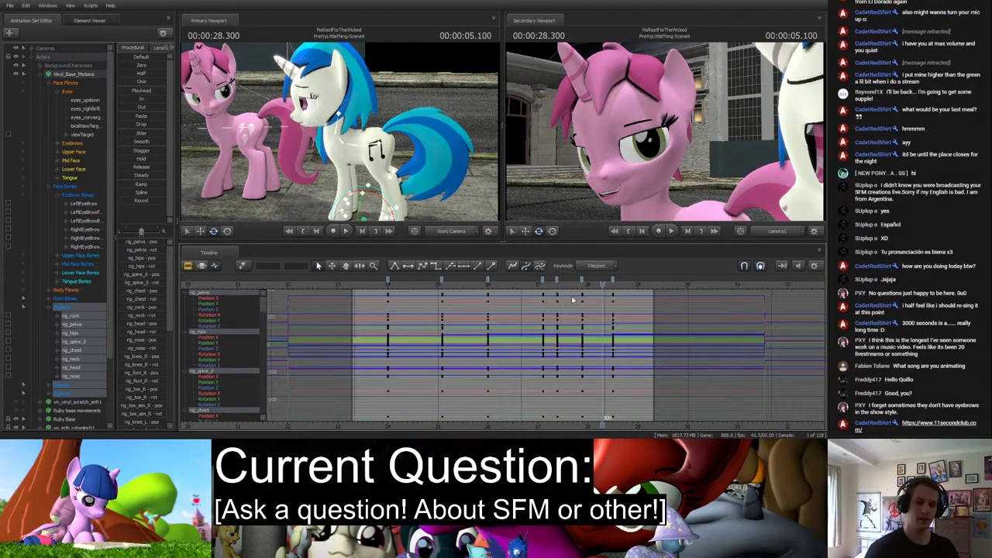
Play the shot repeatedly from between about 24 and 25 seconds to examine the timing of the white pony's final pose change.
left_click(429, 286)
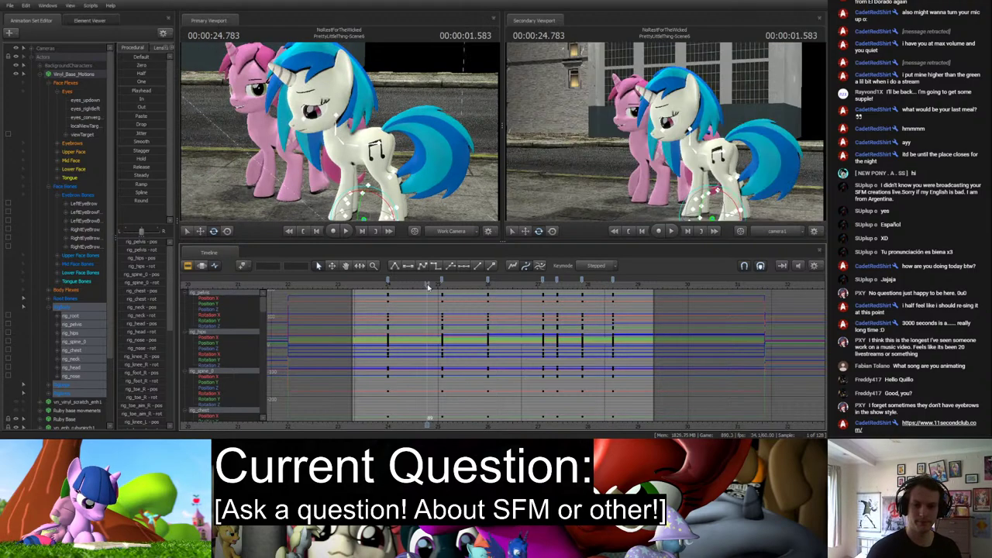
key("space")
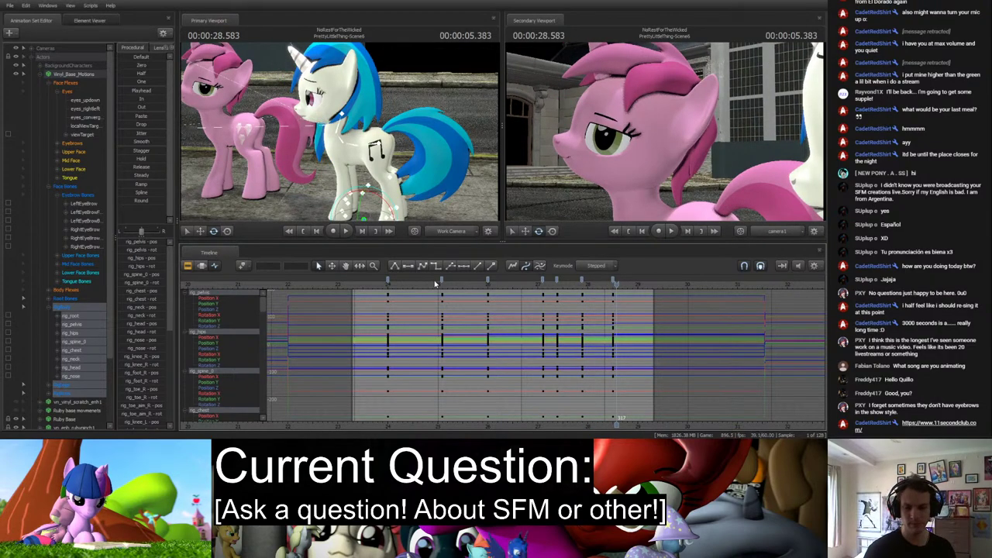
left_click(433, 284)
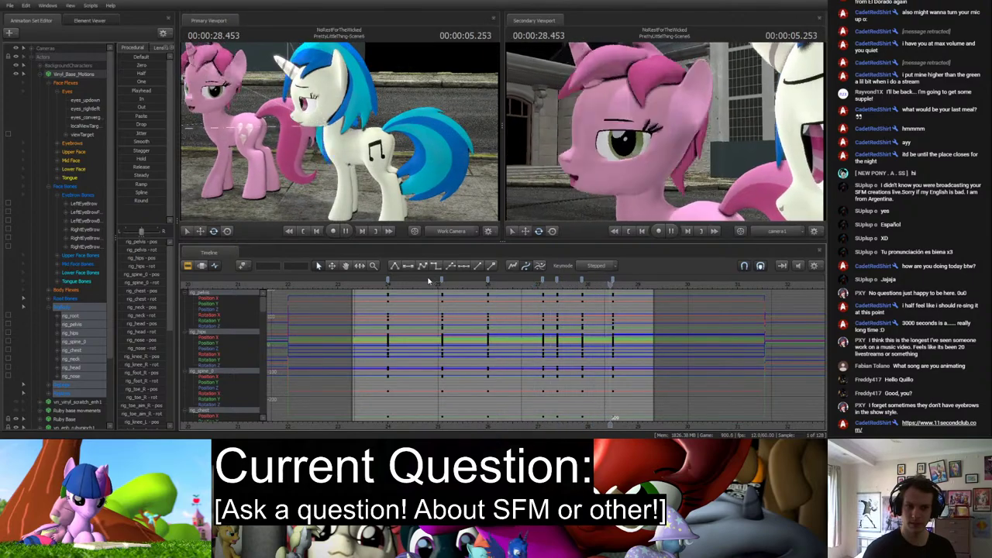
left_click(378, 285)
key("space")
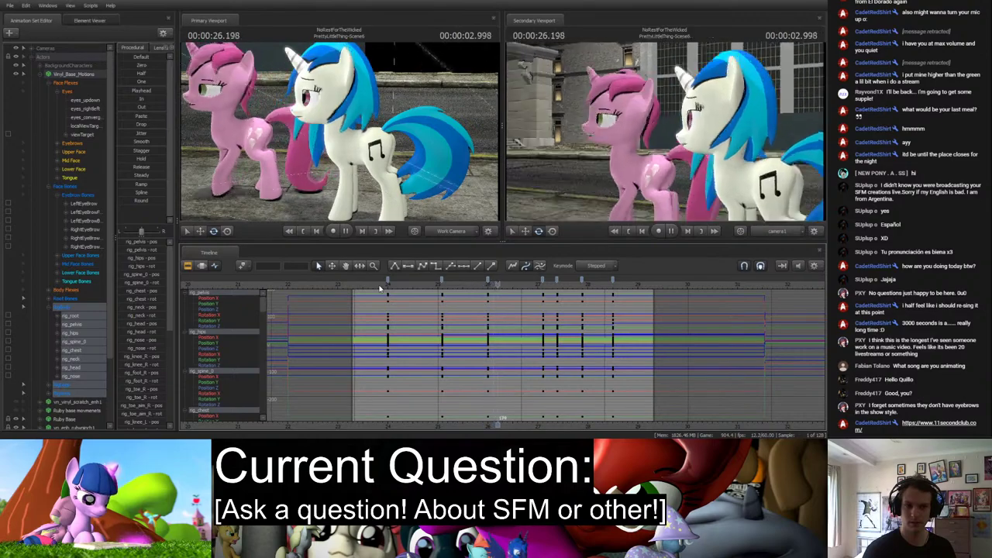
key("space")
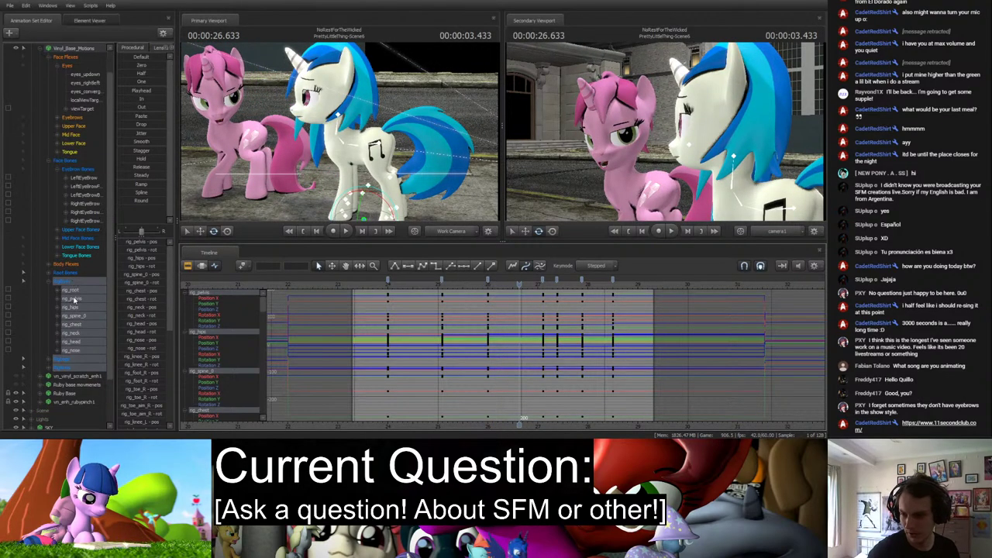
Select the white pony's Upper Face controls to show their curves at 26.633 seconds.
left_click(73, 152)
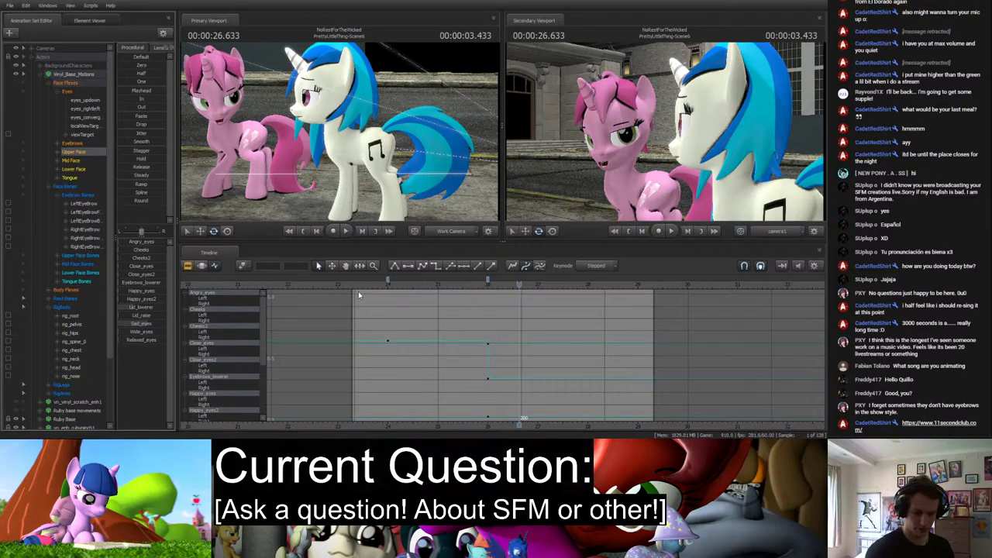
Play the shot through from 24 seconds into the following scene, then return to its start and replay it.
left_click(387, 285)
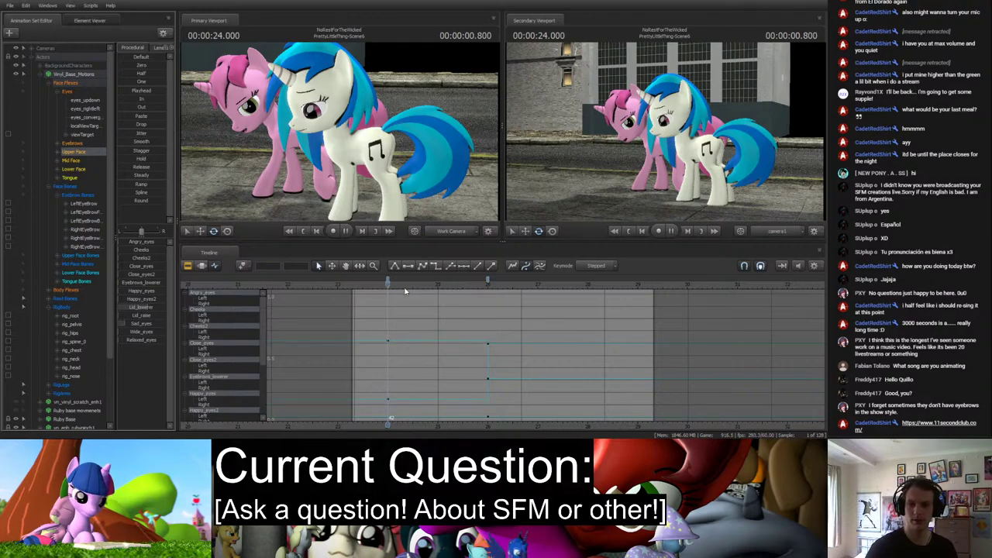
key("space")
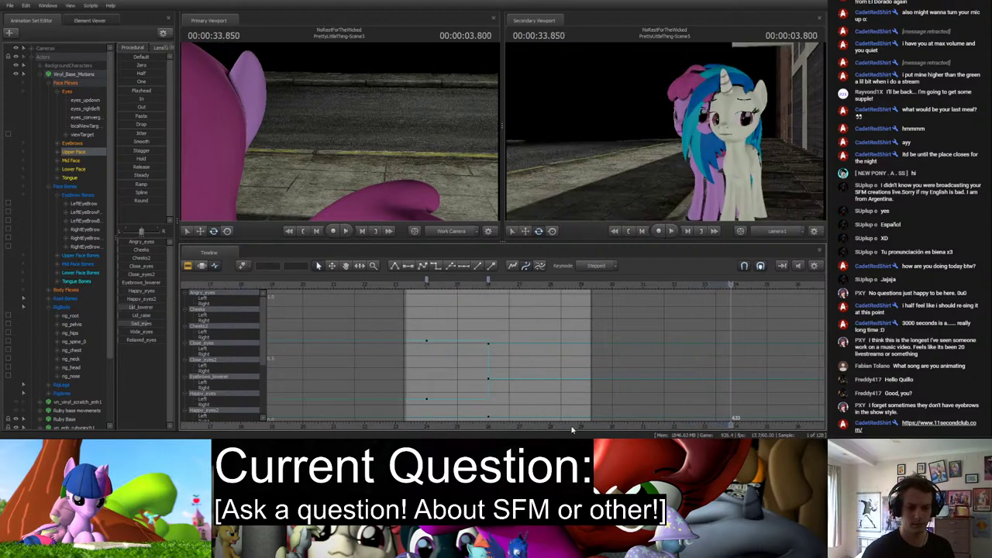
middle_click_drag(572, 430, 494, 413)
left_click(526, 291)
key("space")
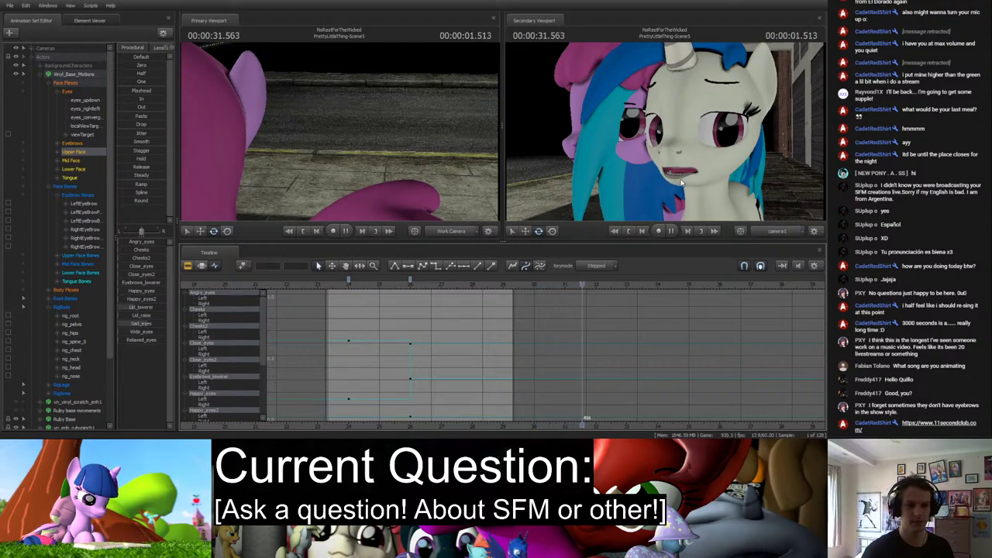
key("space")
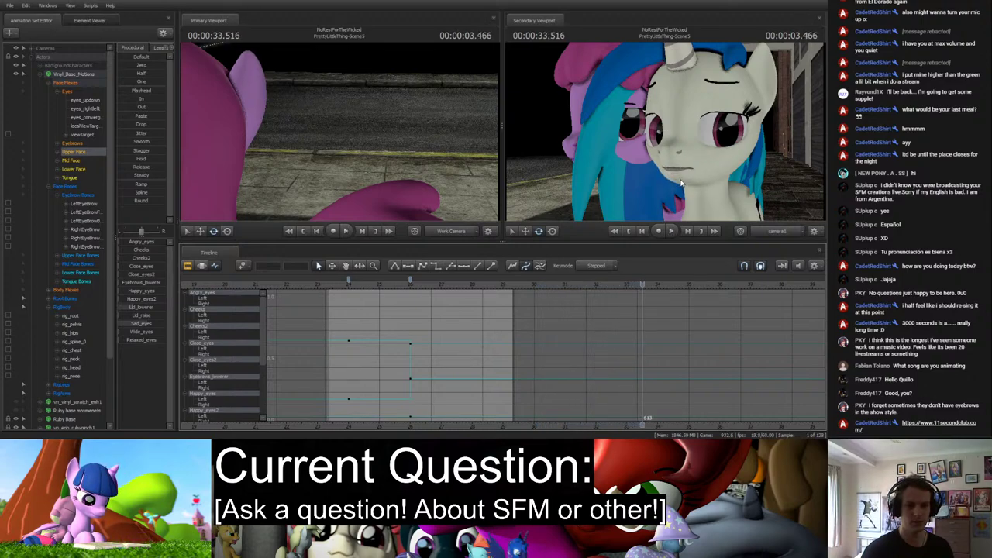
left_click_drag(642, 285, 336, 288)
key("space")
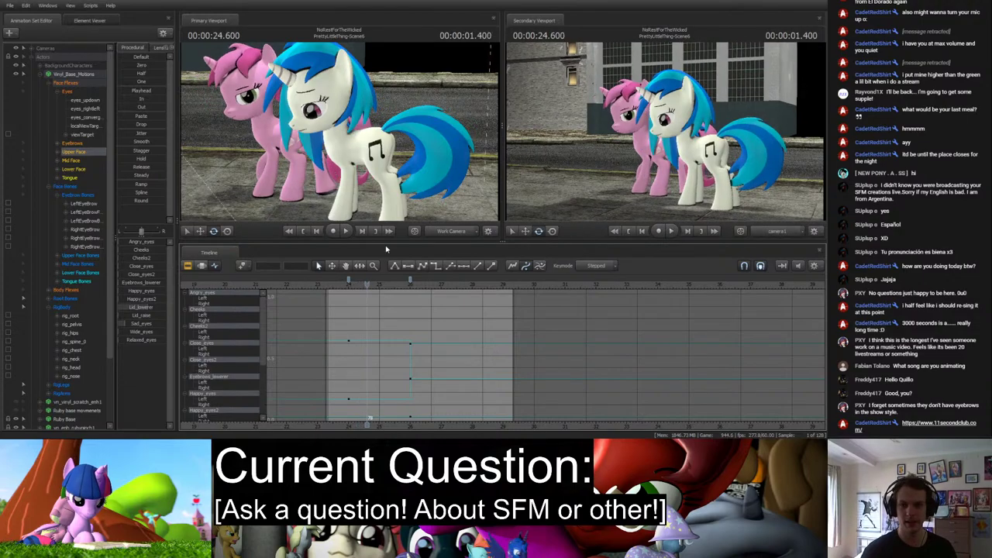
Select the pink pony's rig_head control and play the shot to review its head turn from another angle.
left_click_drag(393, 215, 310, 199)
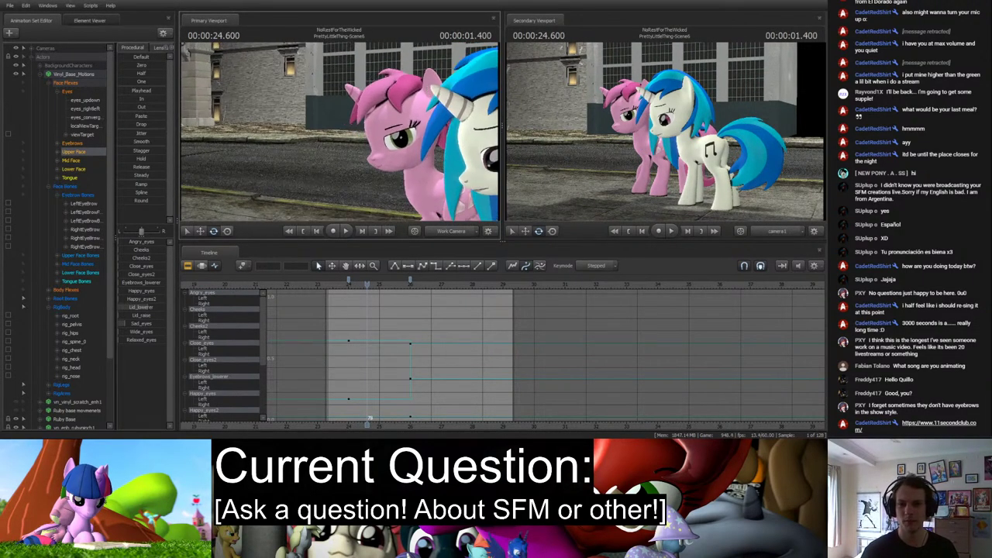
left_click(420, 151)
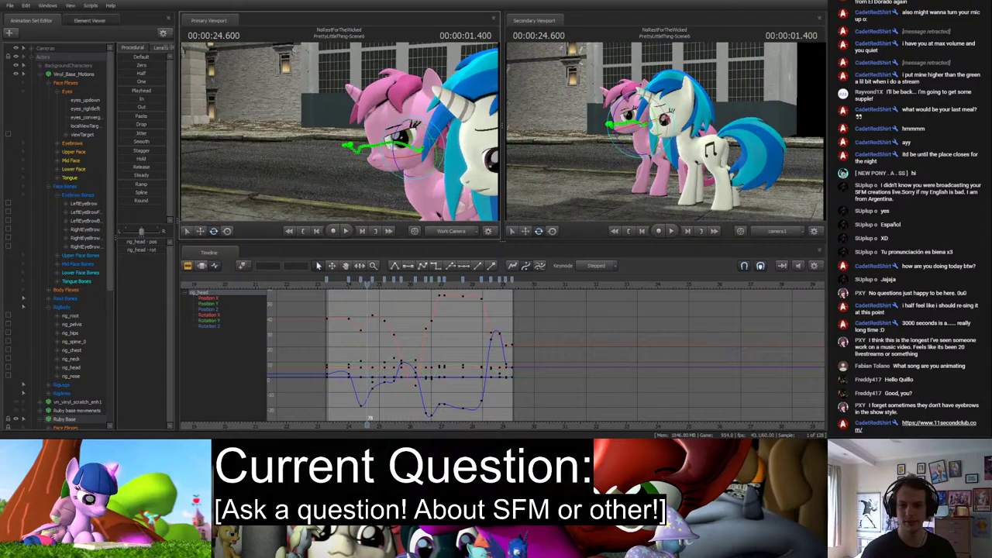
left_click_drag(389, 212, 403, 181)
key("space")
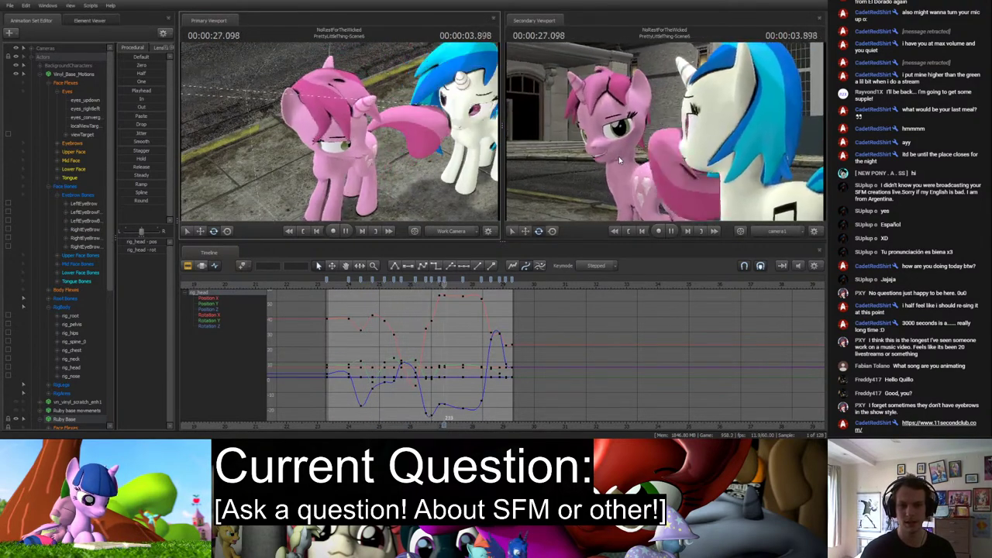
Retime the pink pony's neck and head turn, moving its starting keyframe to frame 181 and removing the 26.5-second keyframe, with Spline key mode.
left_click_drag(386, 293, 421, 307)
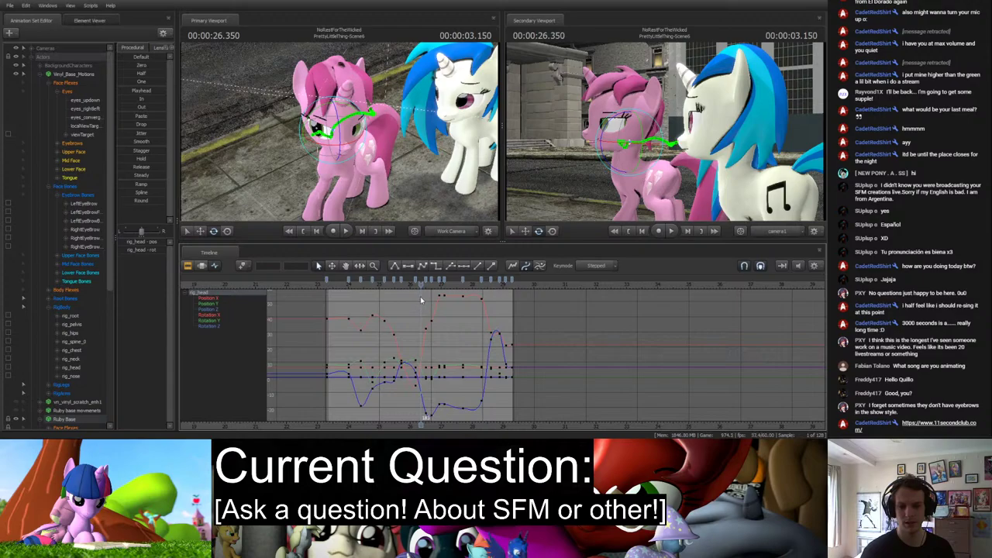
left_click(336, 146, "ctrl")
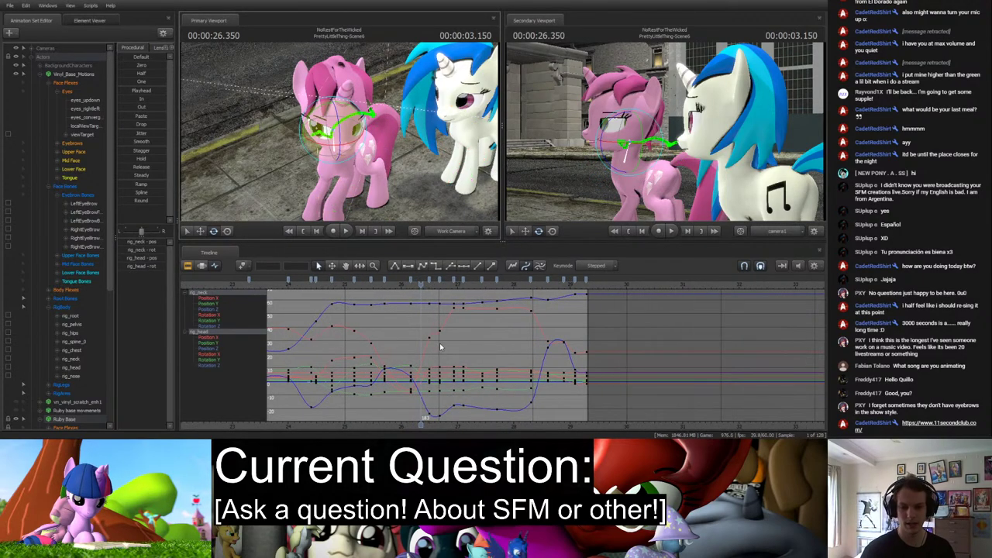
left_click(431, 283)
left_click_drag(419, 198, 337, 135)
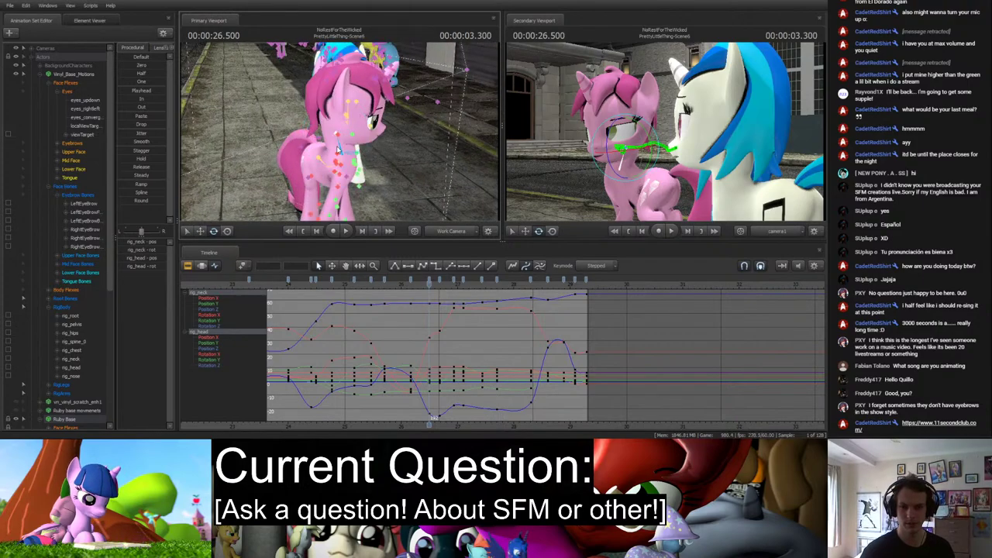
left_click(338, 149, "ctrl")
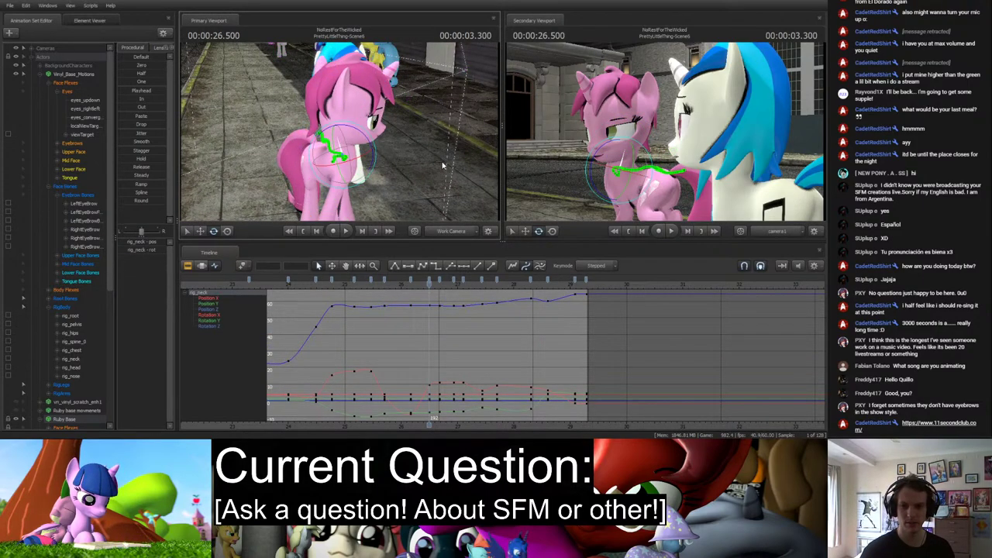
left_click_drag(443, 165, 326, 169)
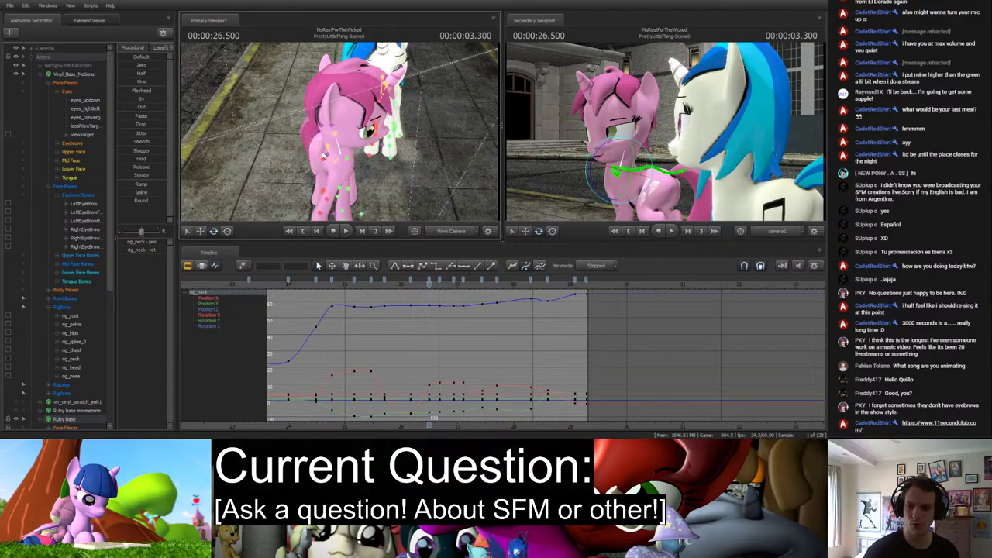
left_click(339, 136, "ctrl")
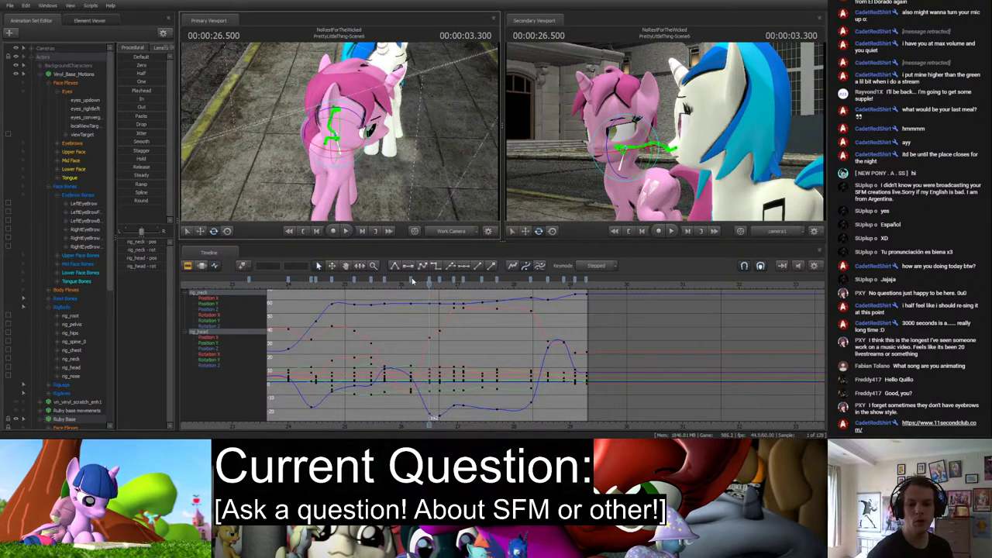
left_click_drag(412, 282, 436, 283)
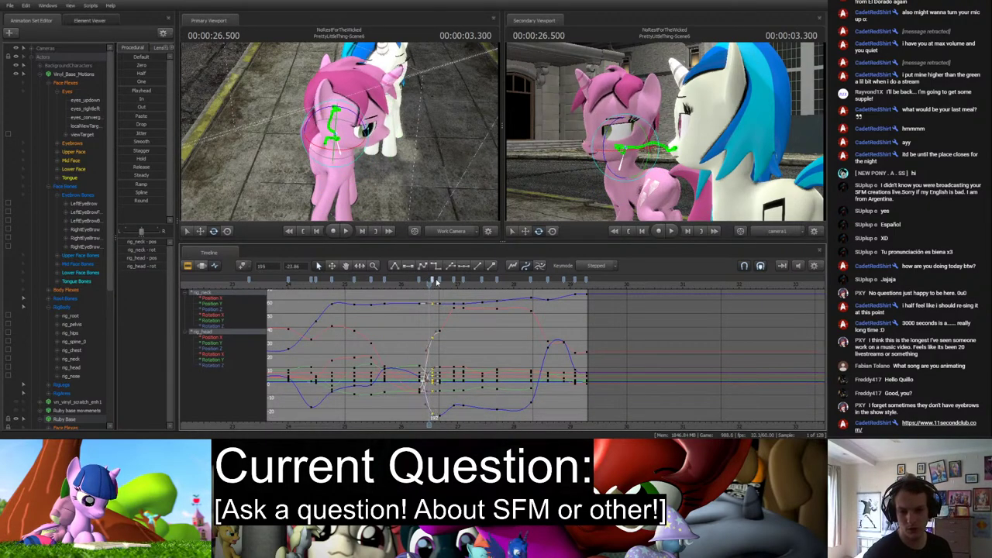
left_click(420, 285)
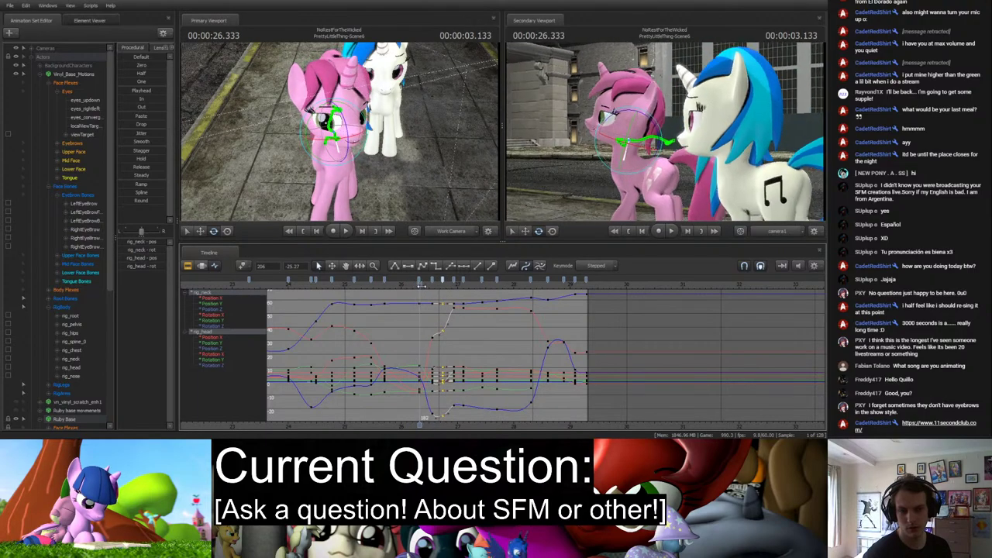
mouse_move(421, 285)
left_mouse_down()
mouse_move(470, 289)
mouse_move(442, 297)
mouse_move(434, 284)
mouse_move(448, 284)
mouse_move(439, 280)
left_mouse_up()
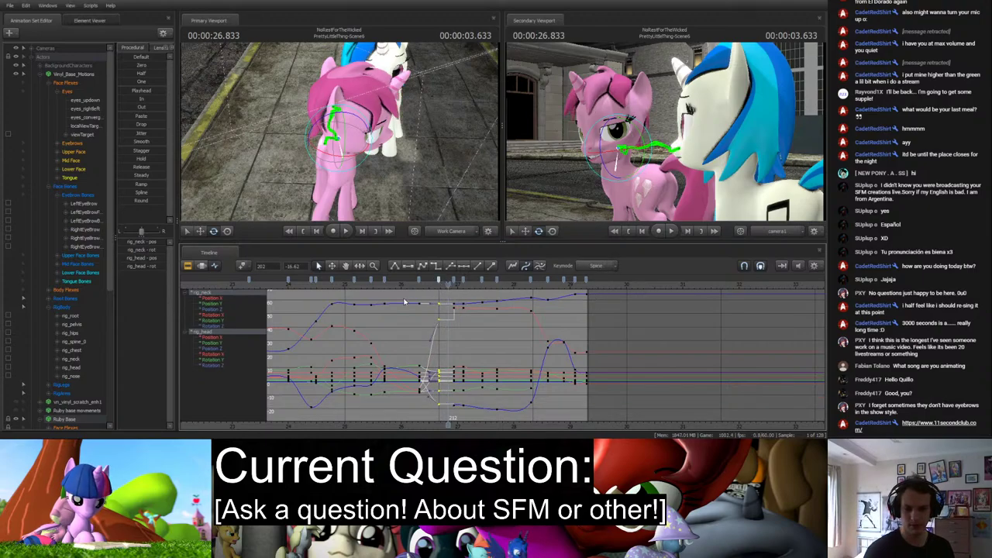
left_click_drag(439, 283, 419, 283)
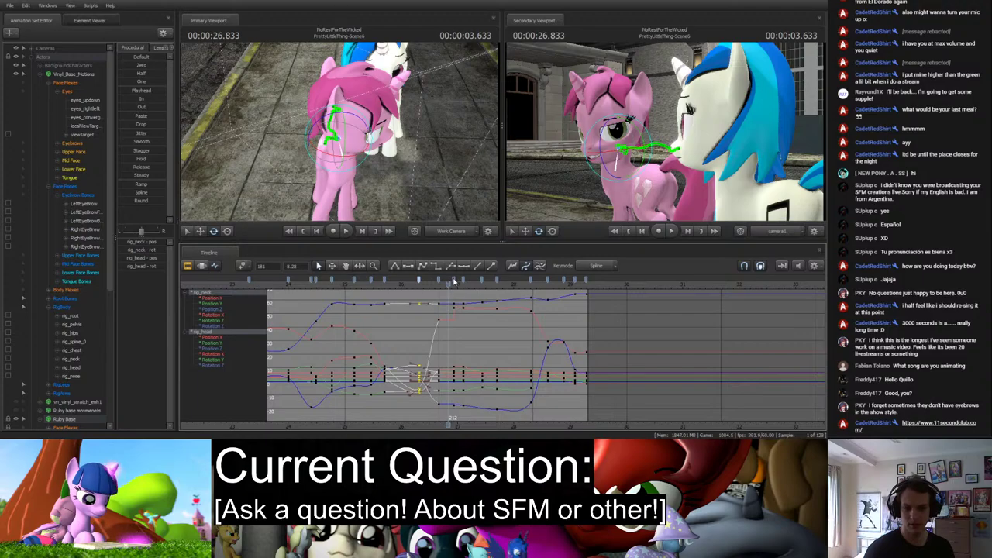
Play back the pink pony's head turn repeatedly to check the new keyframe timing.
left_click(404, 286)
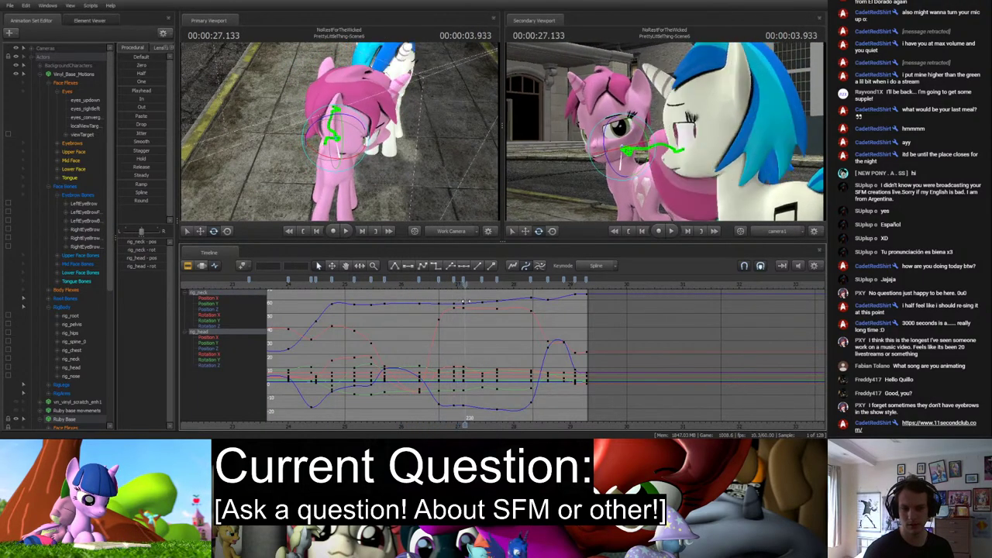
left_click(382, 295)
key("space")
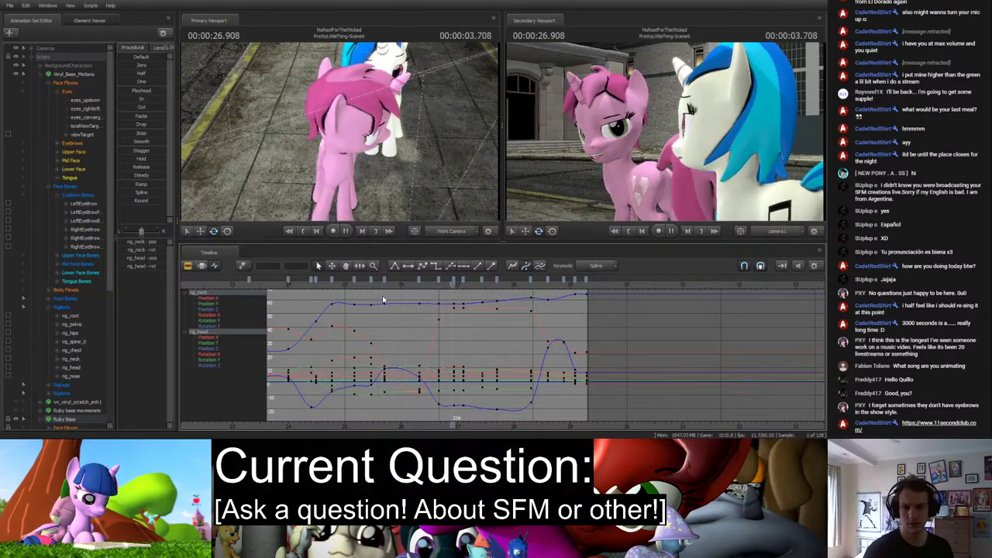
left_click(346, 286)
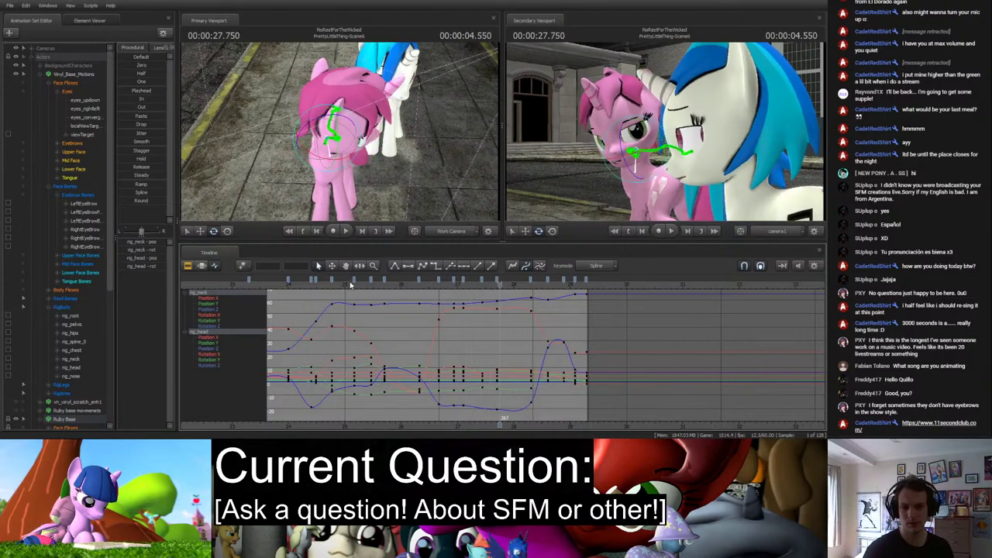
left_click(351, 285)
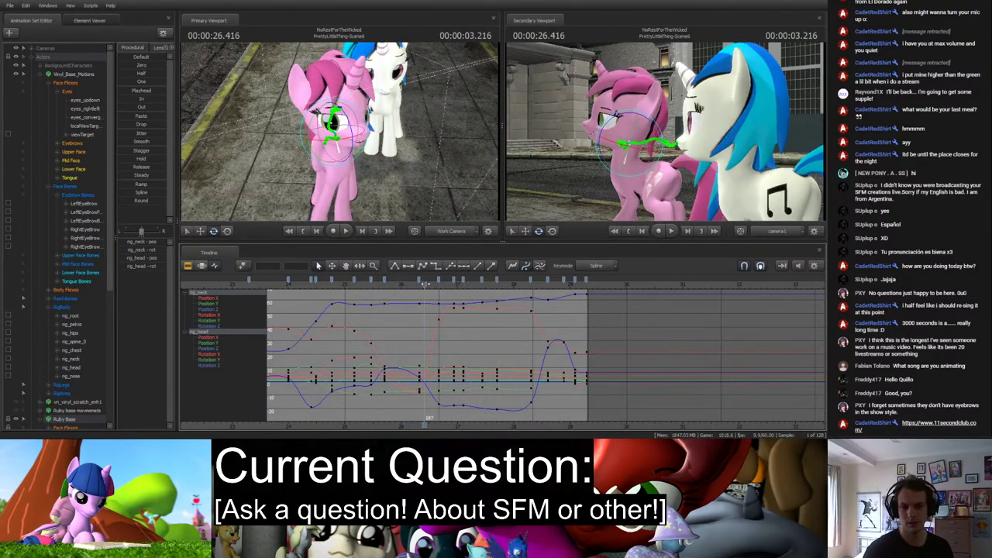
Try rotating the pink pony's head alone at 00:00:26.450 and play back the turn.
left_click(352, 143)
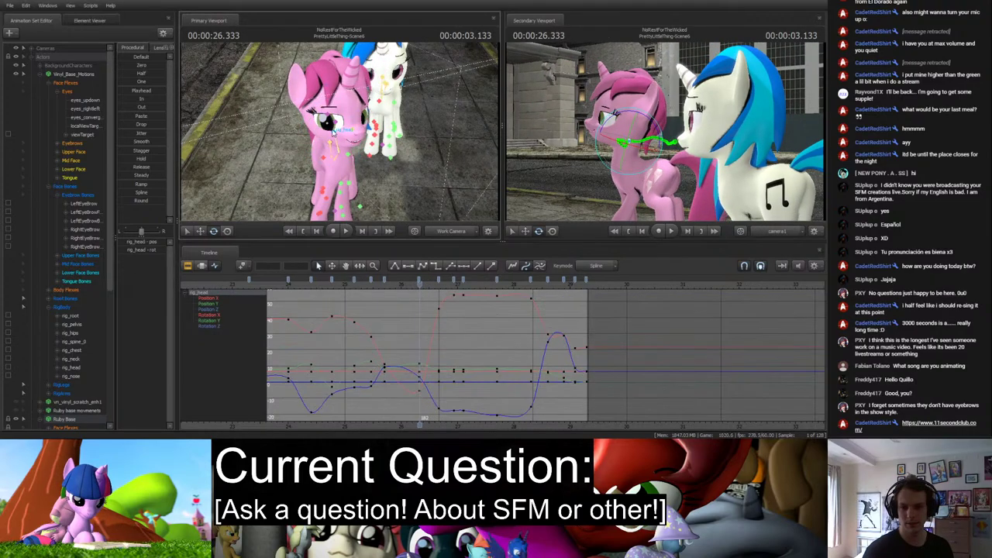
left_click_drag(420, 281, 419, 284)
left_click_drag(425, 283, 429, 283)
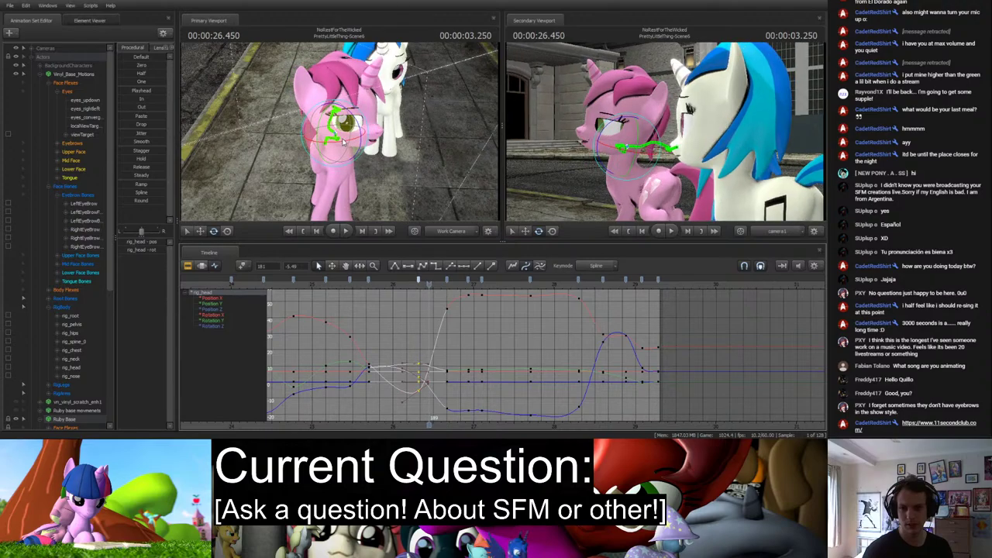
left_click_drag(348, 155, 331, 157)
scroll(429, 284, "up", 2)
left_click_drag(429, 284, 459, 293)
key("space")
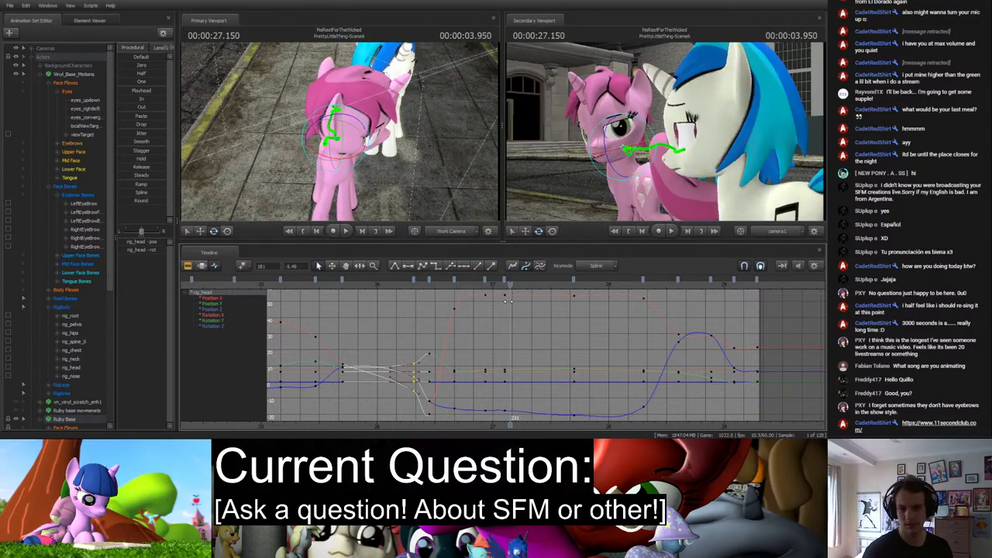
left_click(367, 301)
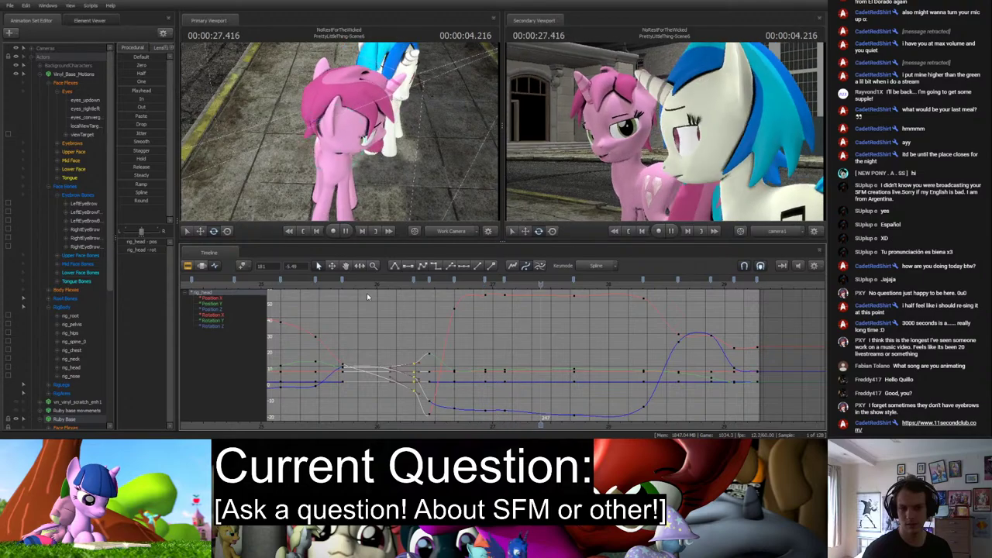
left_click(339, 286)
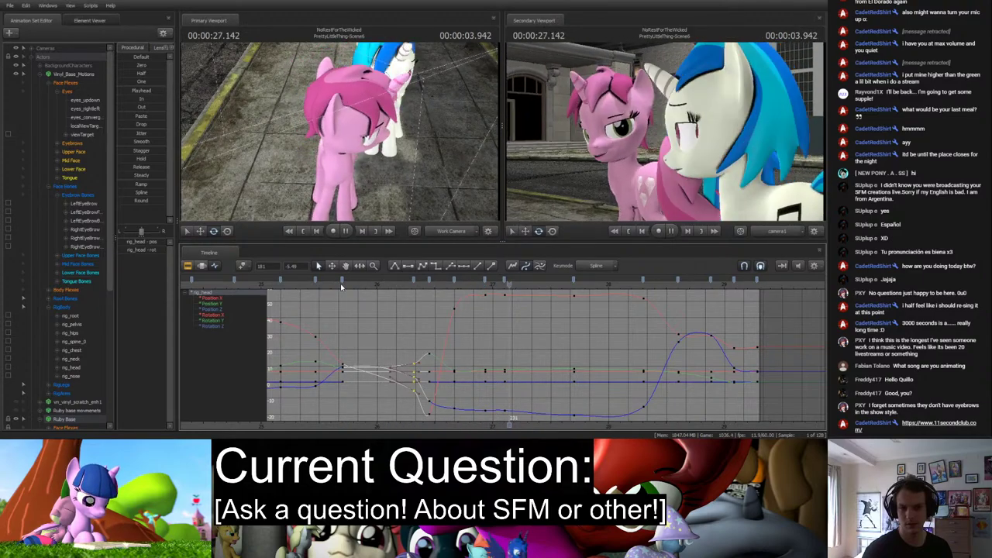
key("space")
Remove the extra head keyframe at 26.450 seconds and rotate the pink pony's head farther from the white pony at 00:00:26.316.
left_click(413, 284)
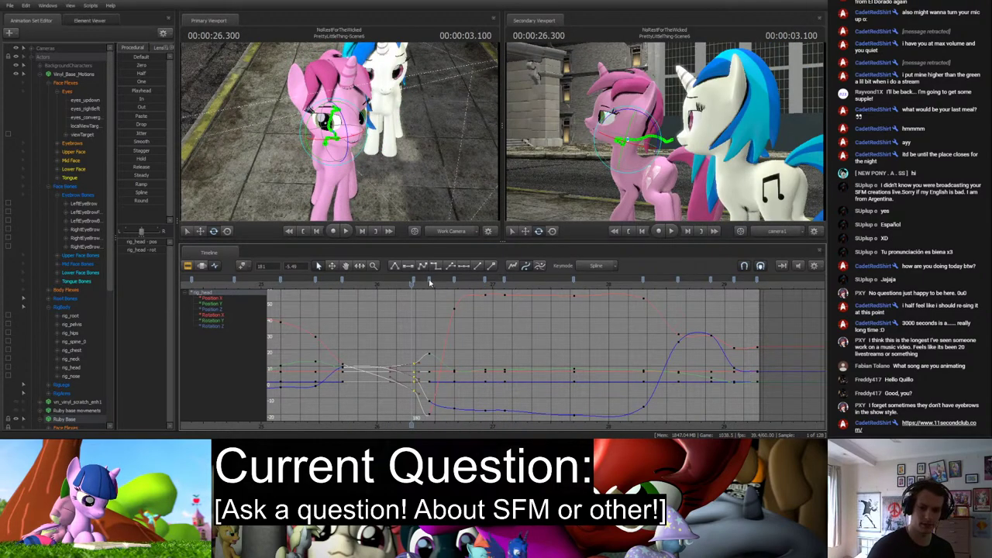
mouse_move(411, 284)
left_mouse_down()
mouse_move(366, 284)
mouse_move(413, 285)
left_mouse_up()
left_click_drag(357, 175, 324, 153)
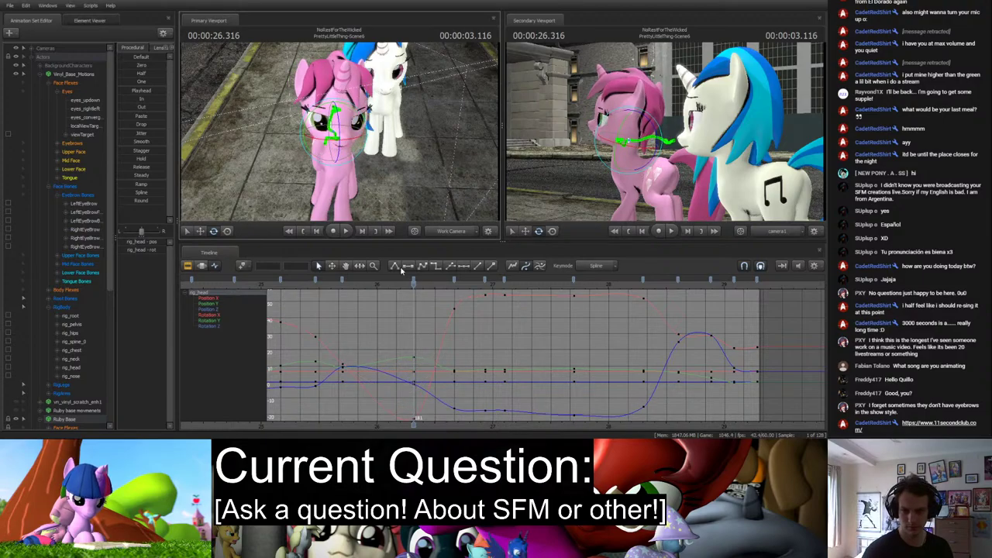
Scrub back before the head turn and play the rest of the shot to check the head motion.
left_click_drag(346, 286, 317, 325)
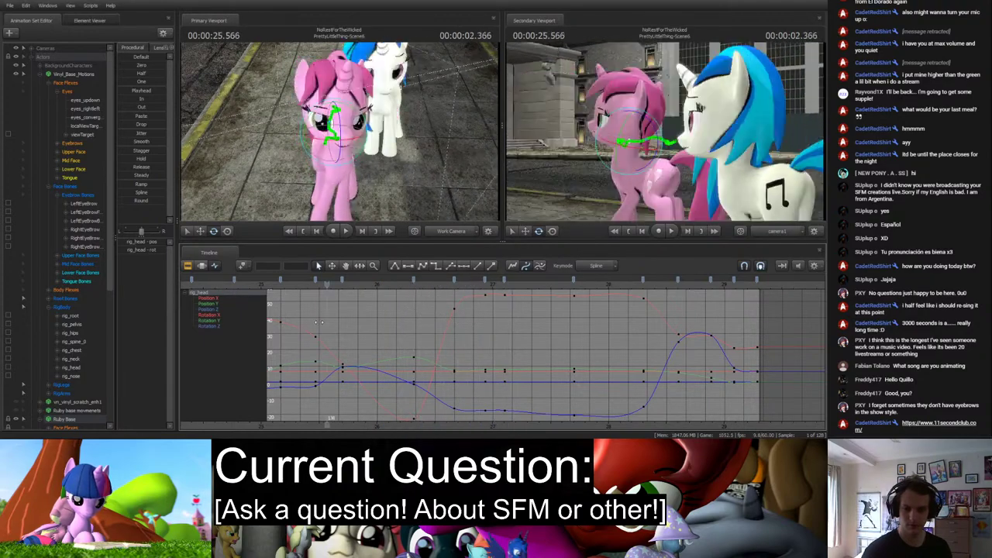
key("space")
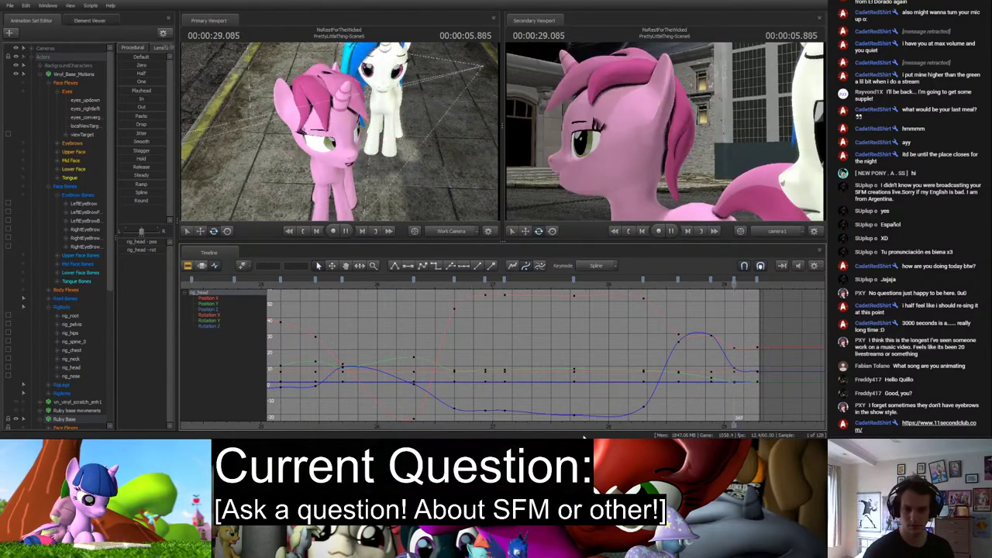
scroll(525, 374, "down", 2)
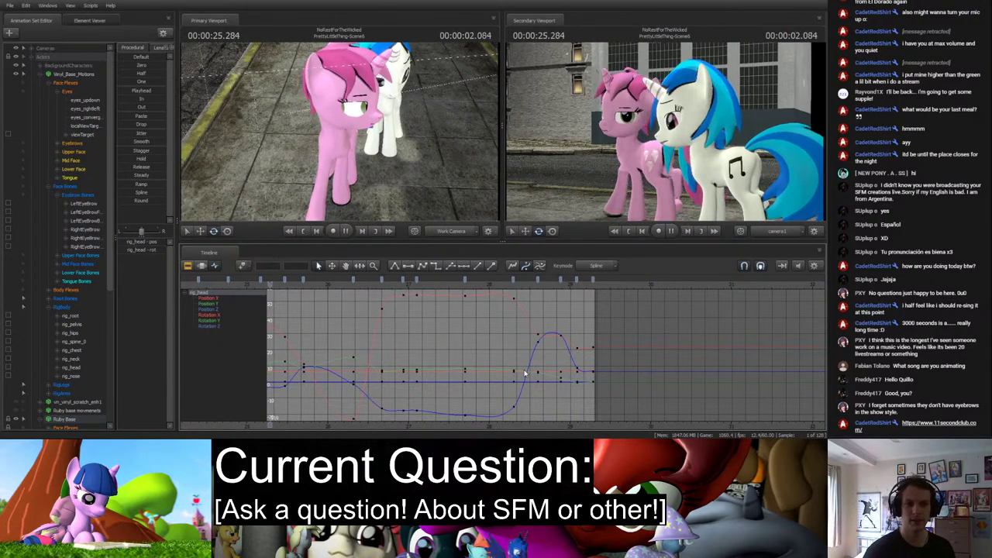
scroll(524, 374, "up", 1)
scroll(604, 403, "up", 1)
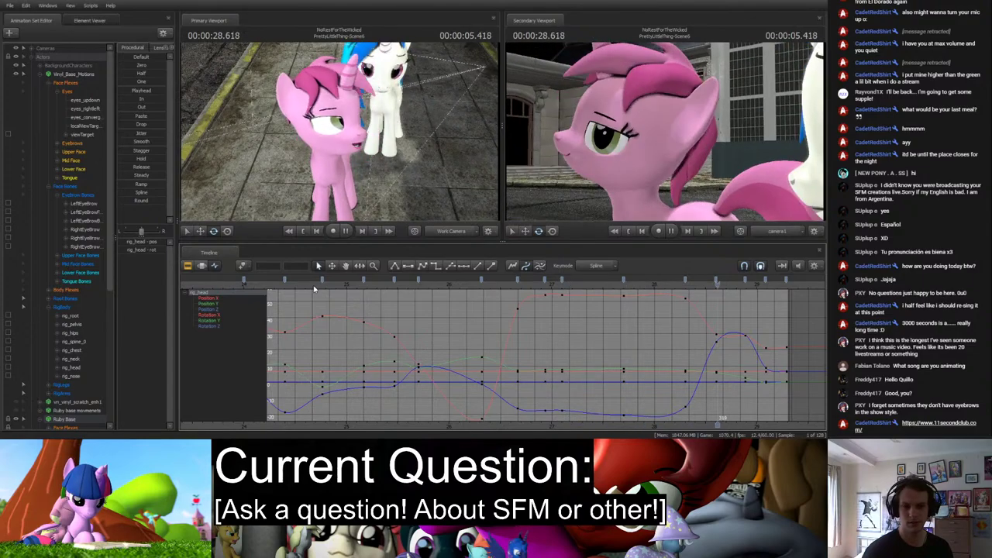
key("space")
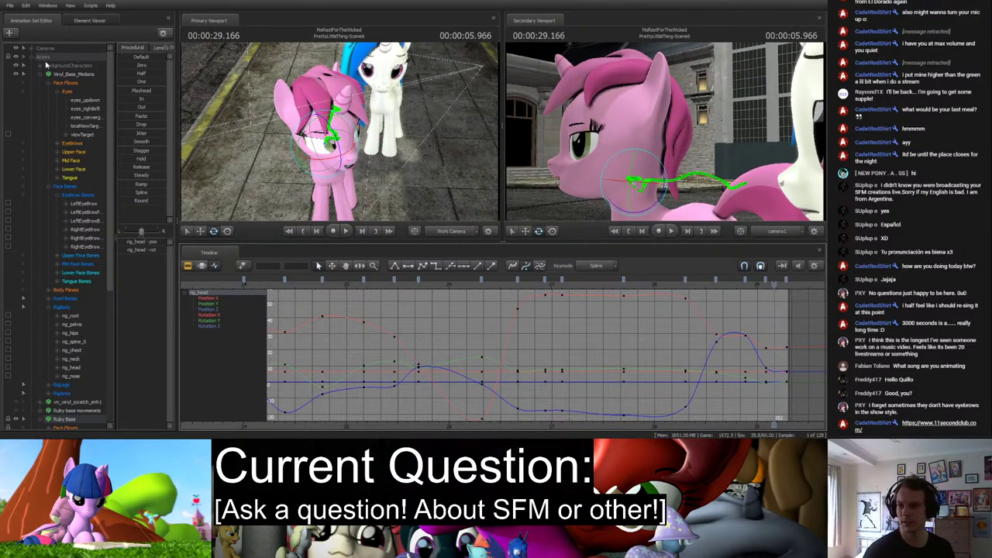
Move camera1's transform keyframes near 28 seconds earlier, to frames 264 and 277, and play back the camera move.
double_click(33, 51)
double_click(54, 68)
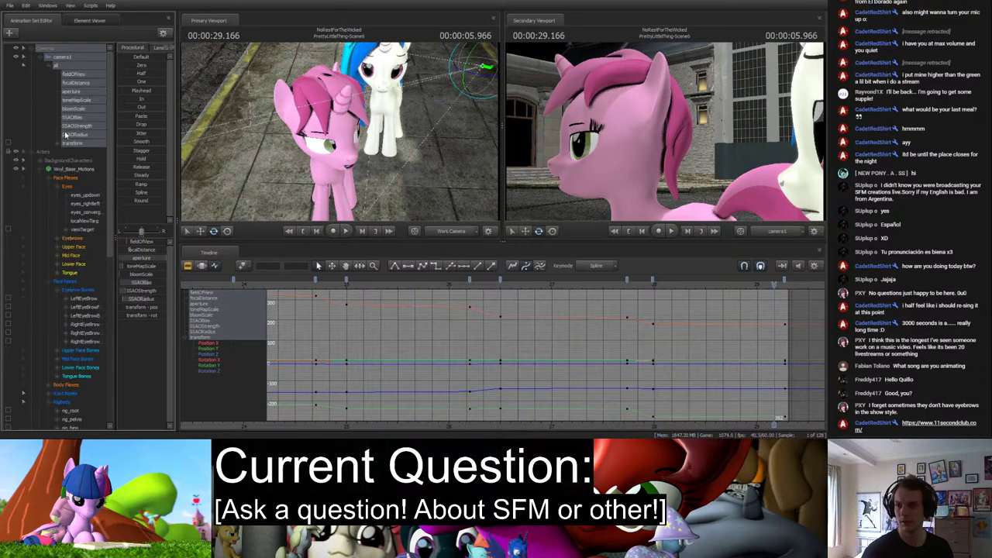
left_click(69, 144)
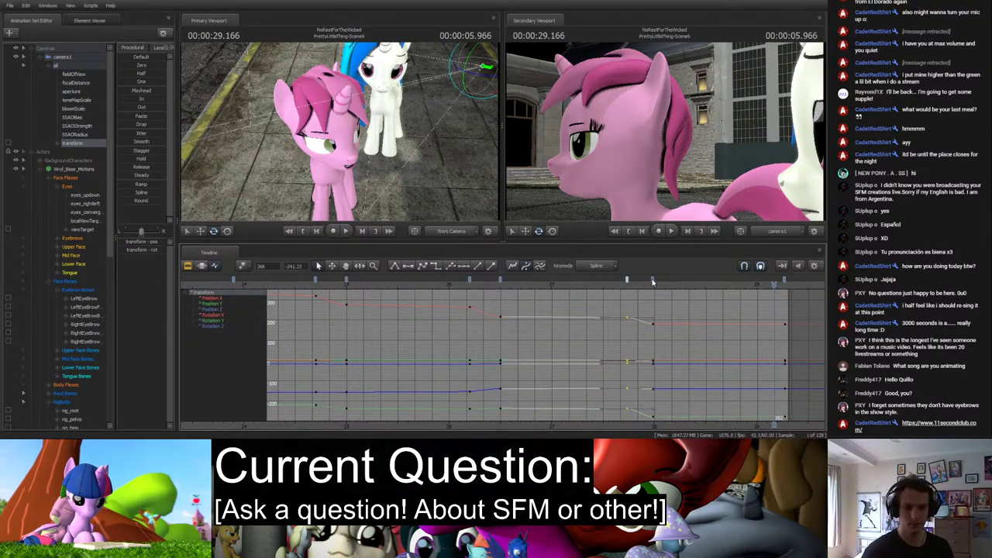
left_click_drag(652, 282, 645, 282)
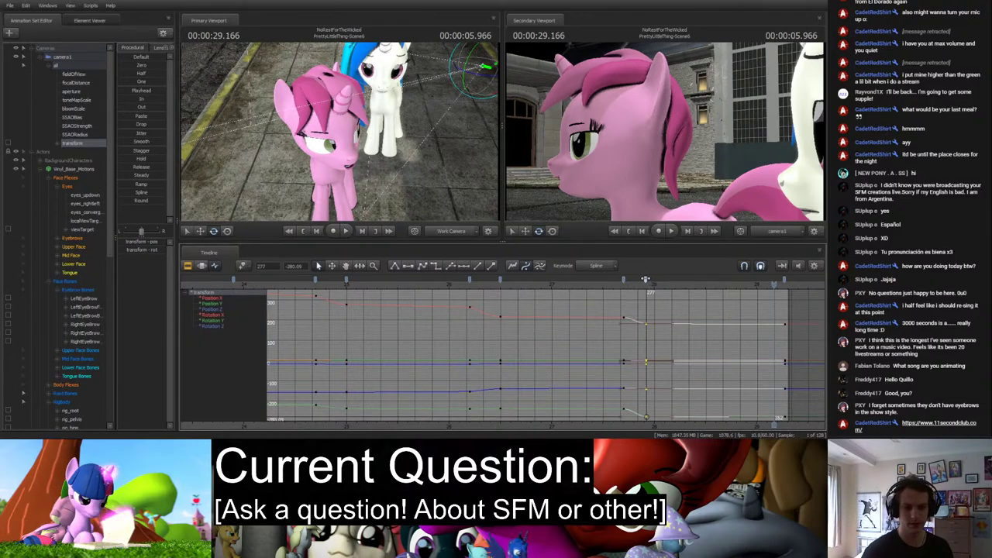
left_click(591, 282)
key("space")
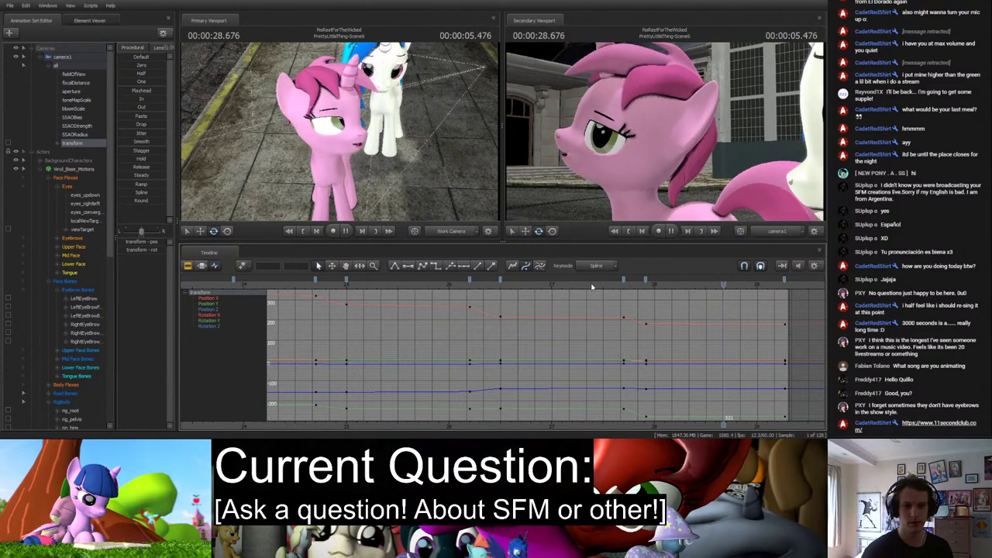
key("space")
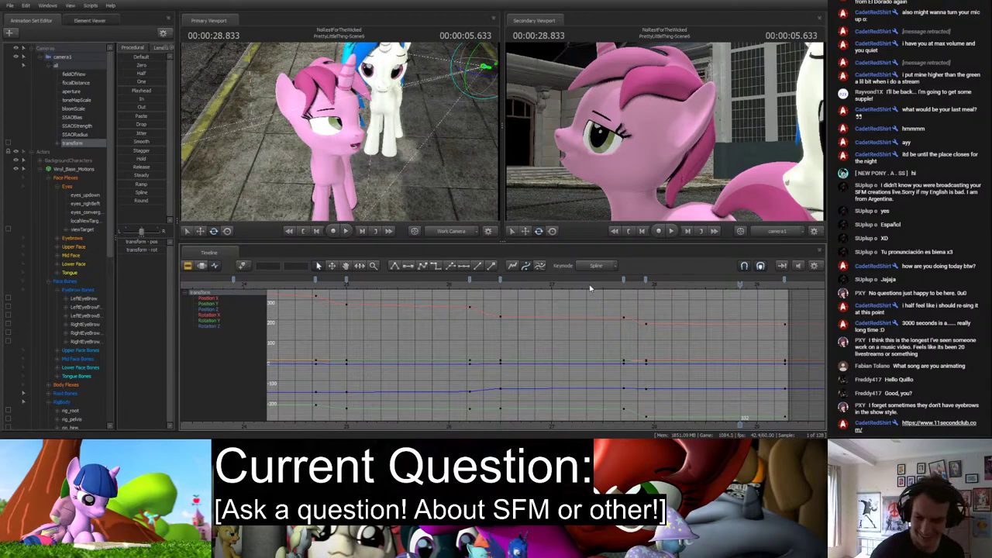
Inspect camera1's transform keyframes between 26 and 28 seconds and replay the camera move from before them.
scroll(624, 321, "down", 2)
scroll(622, 320, "up", 2)
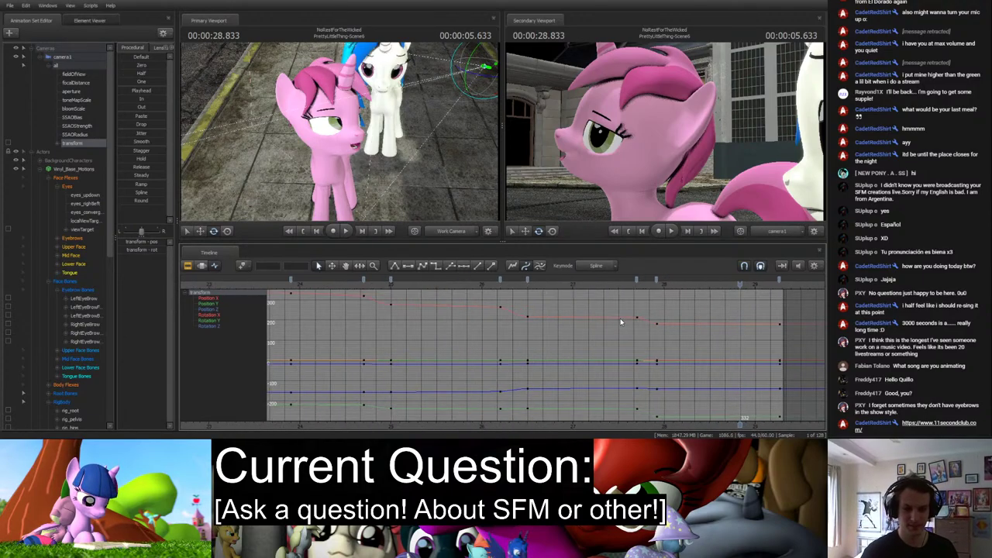
left_click(656, 281)
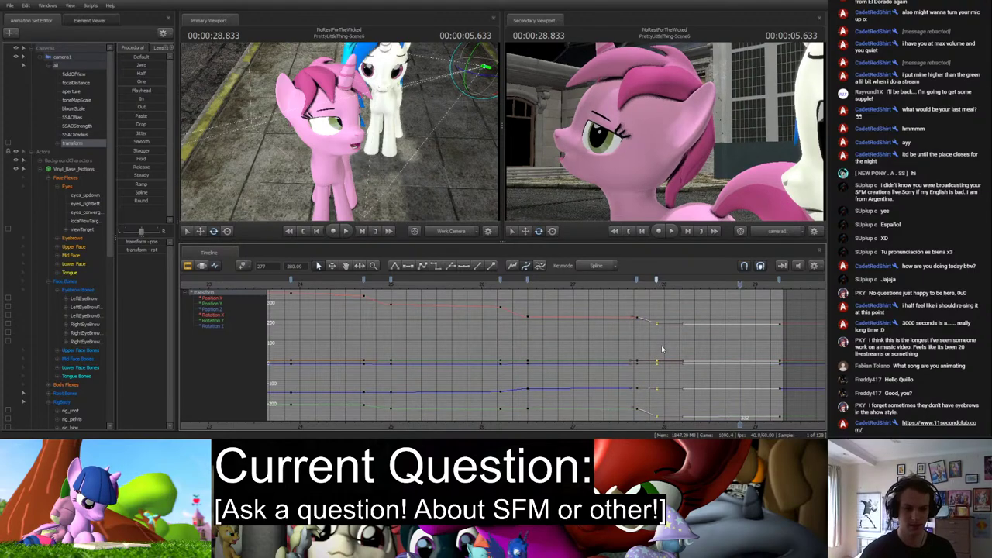
left_click(637, 282)
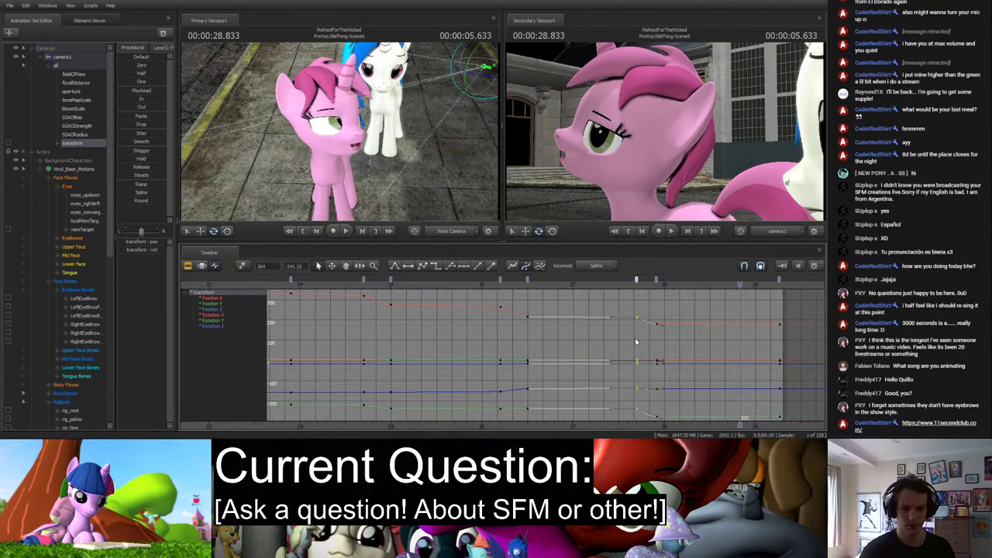
left_click(586, 284)
key("space")
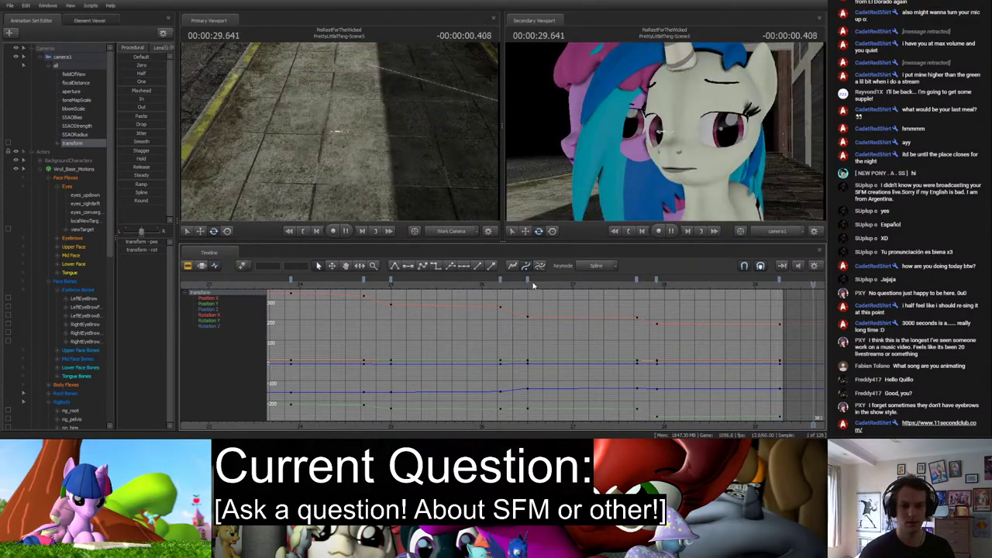
left_click(481, 283)
key("space")
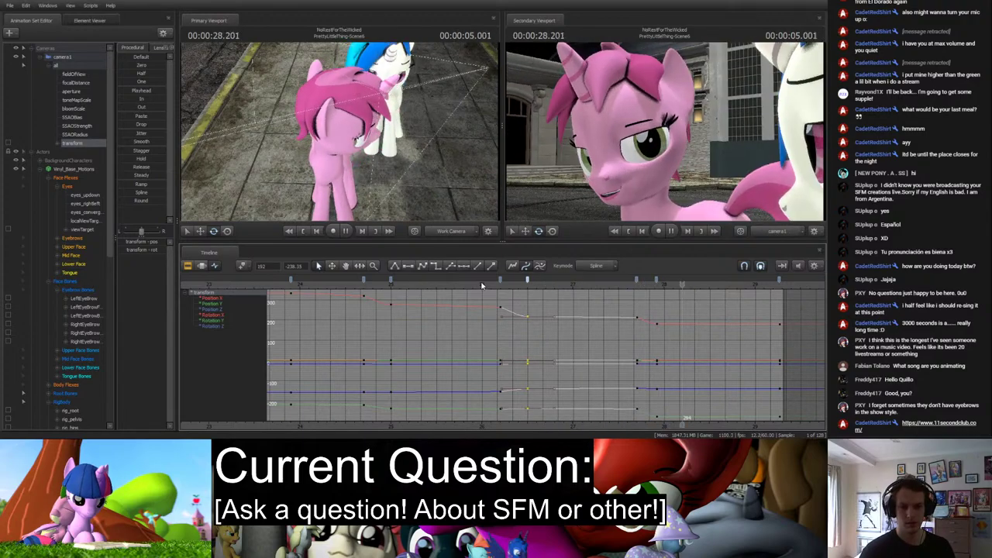
key("space")
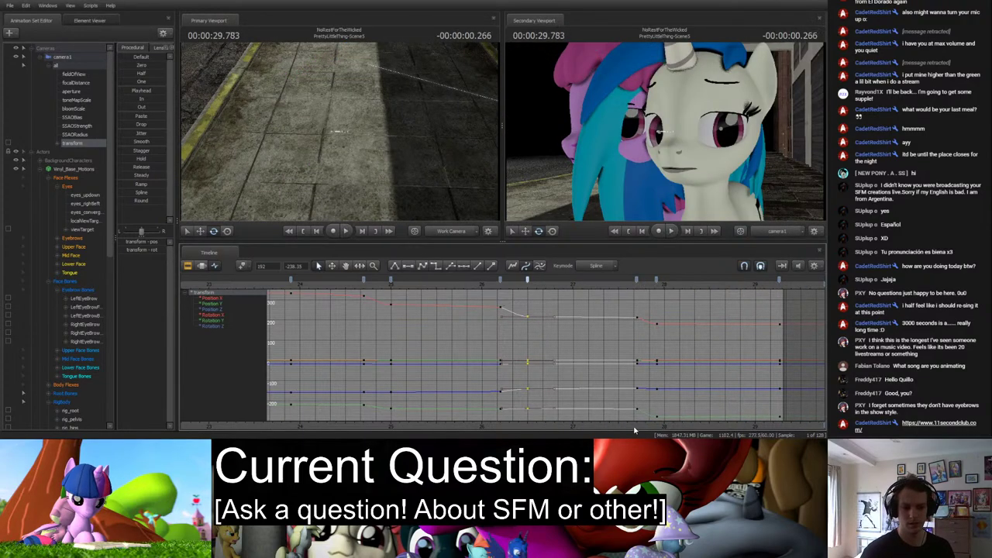
Clear the camera keyframe selection and play the whole shot from about 24 seconds to check the camera timing.
scroll(636, 374, "down", 2)
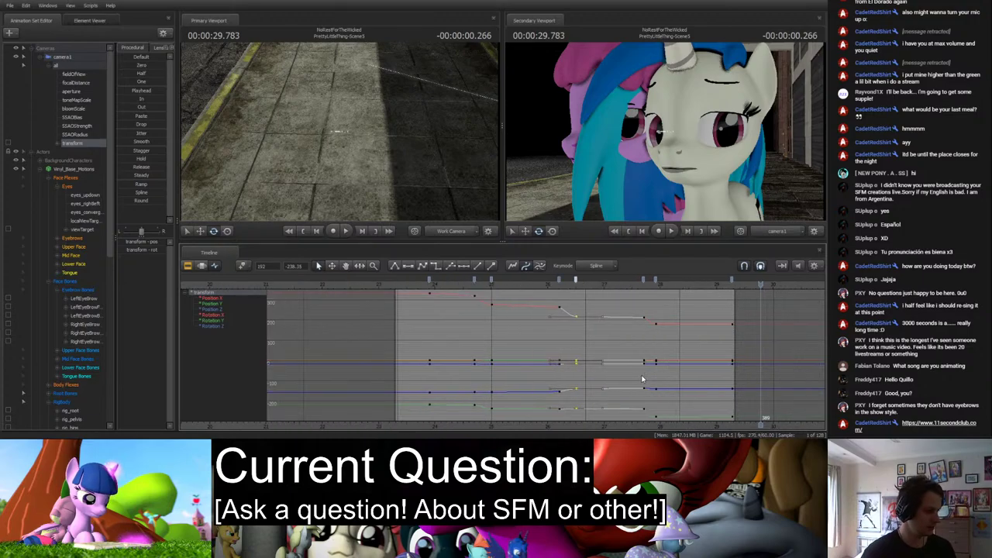
scroll(636, 371, "down", 2)
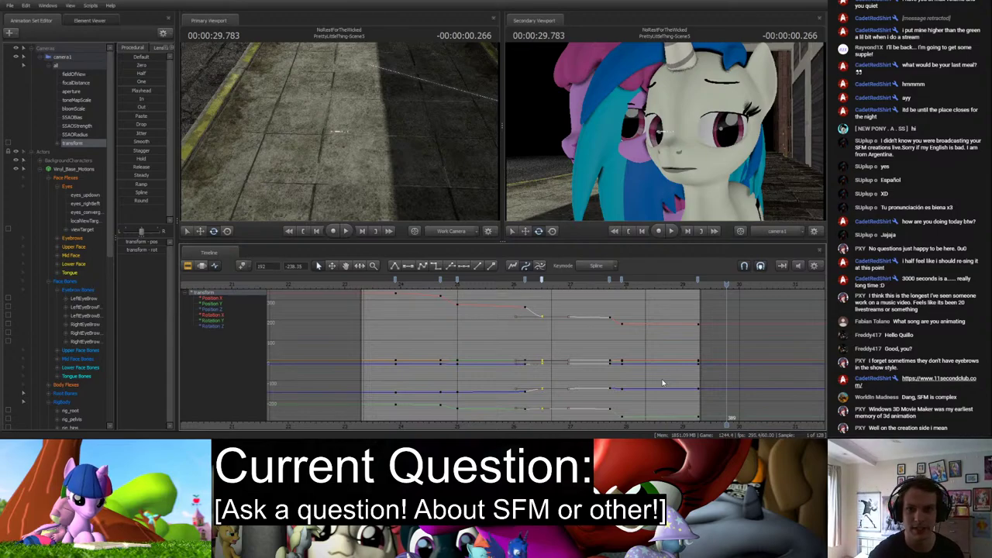
left_click_drag(502, 242, 502, 244)
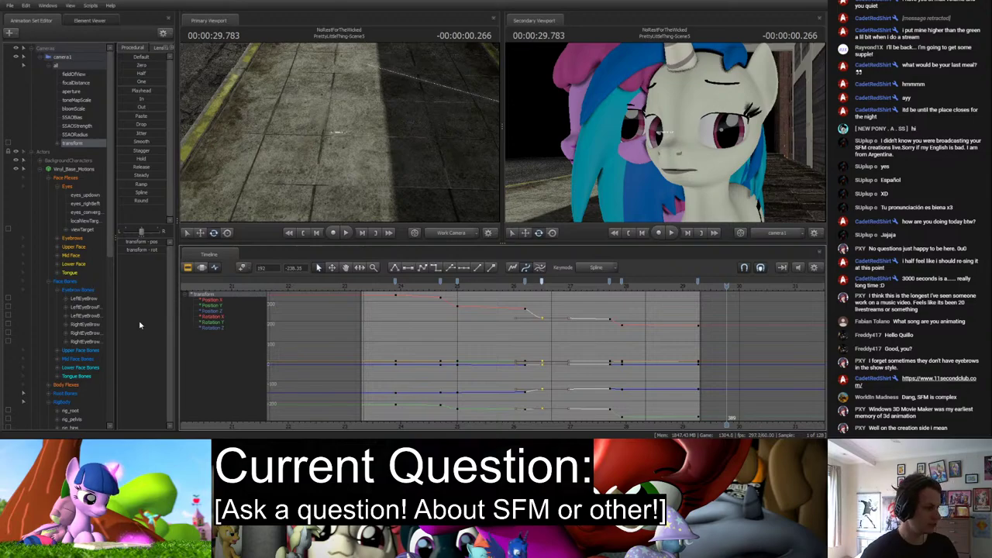
left_click(482, 337)
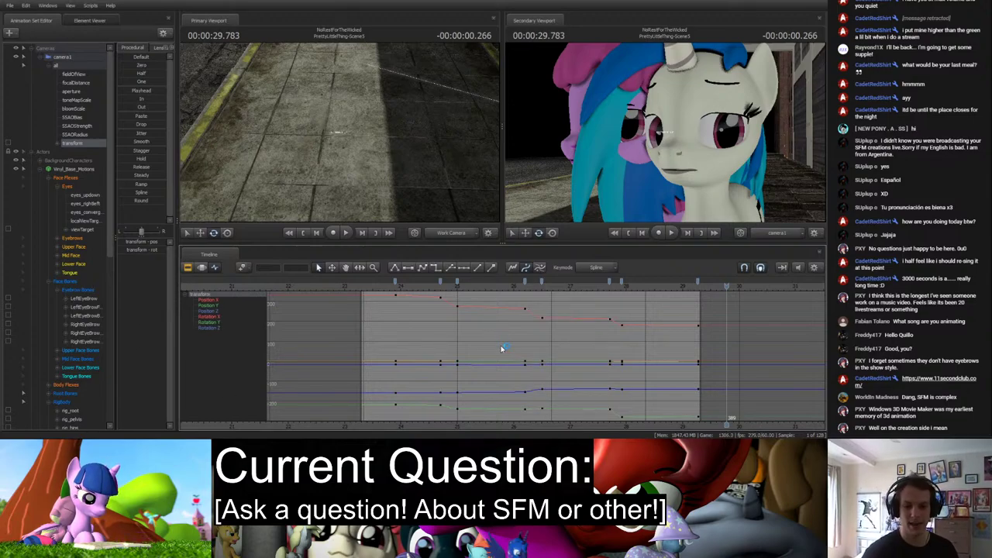
middle_click_drag(554, 429, 519, 430)
left_click(457, 283)
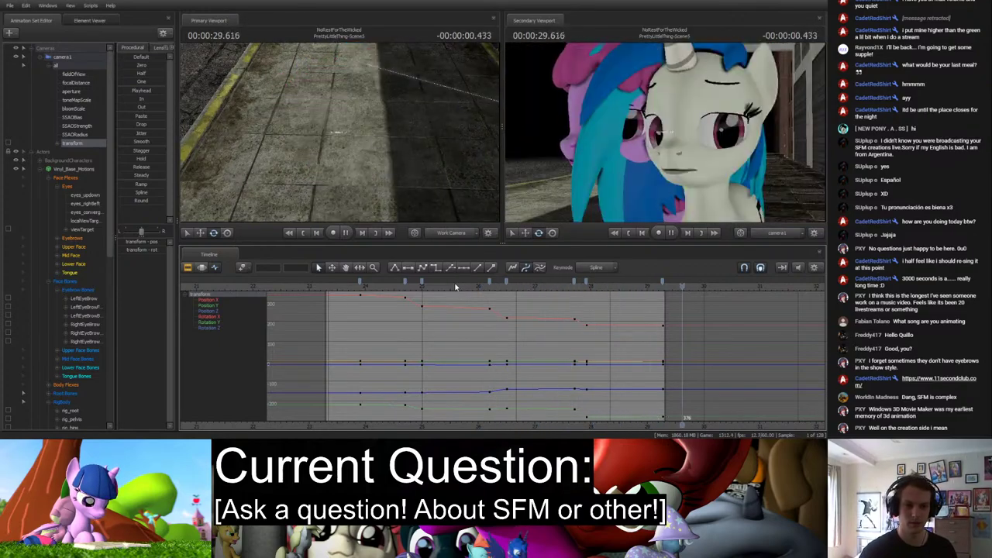
left_click(533, 285)
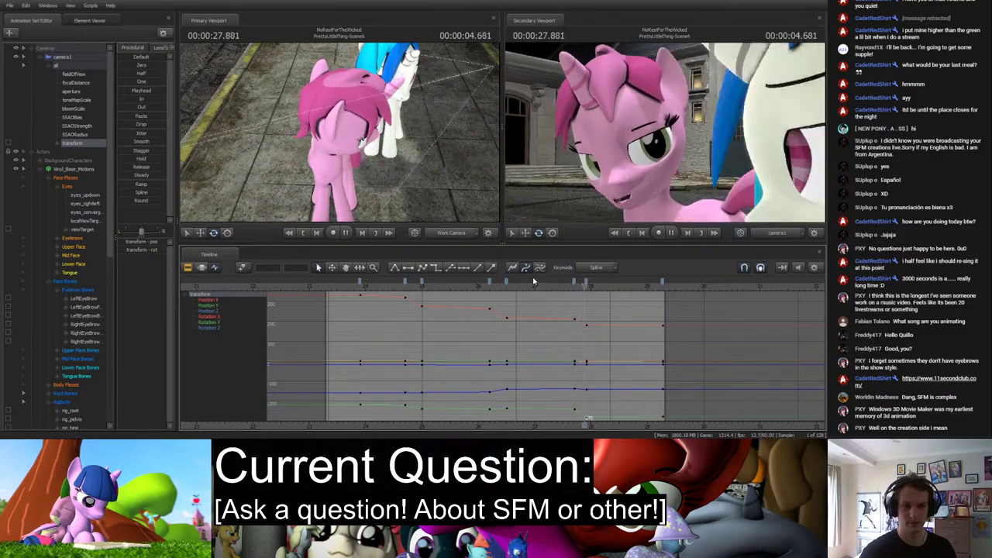
key("space")
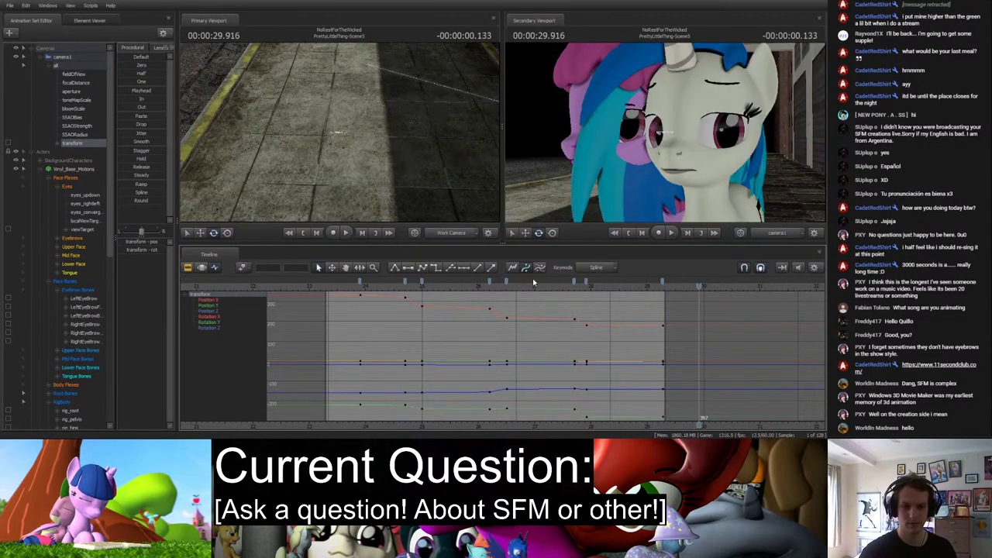
left_click(368, 287)
key("space")
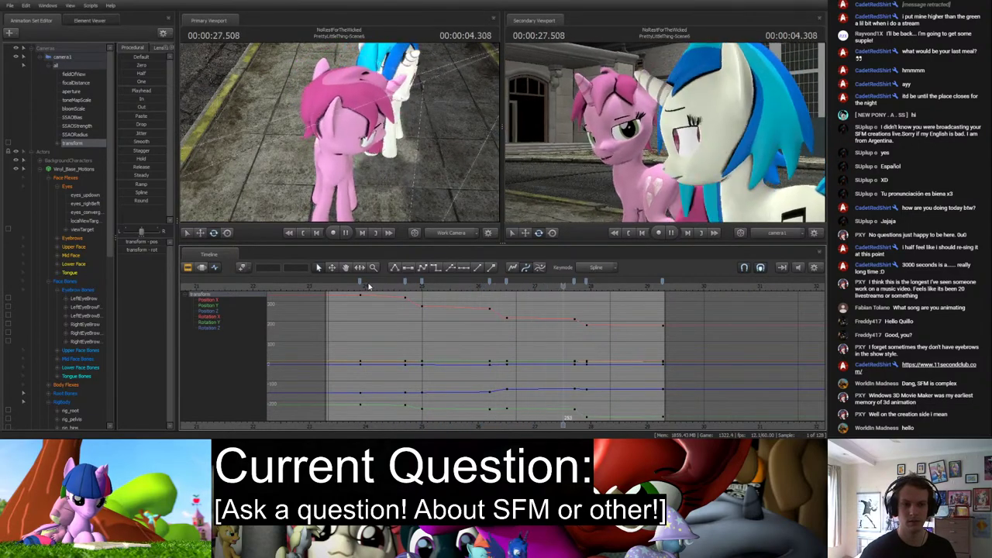
key("space")
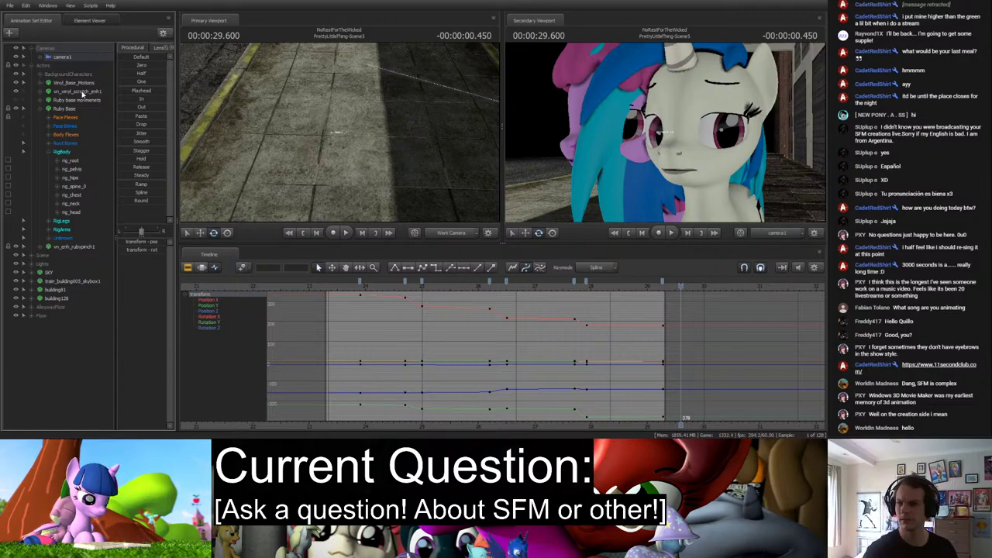
Switch the timeline to the Motion Editor and select the white pony's vn_vinyl_scratch_enh1 model.
left_click(451, 233)
left_click(443, 237)
left_click(451, 233)
left_click(444, 242)
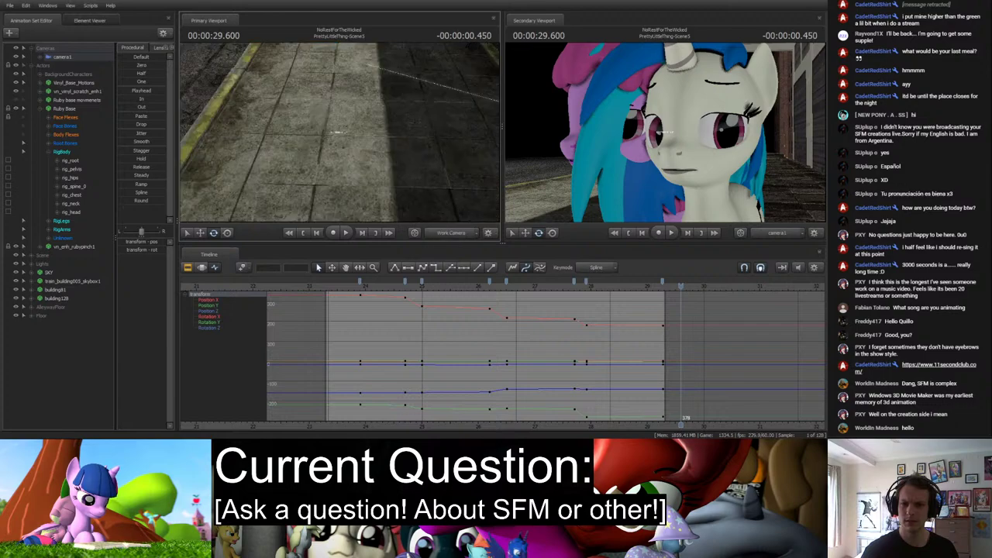
left_click_drag(340, 132, 339, 131)
left_click(203, 267)
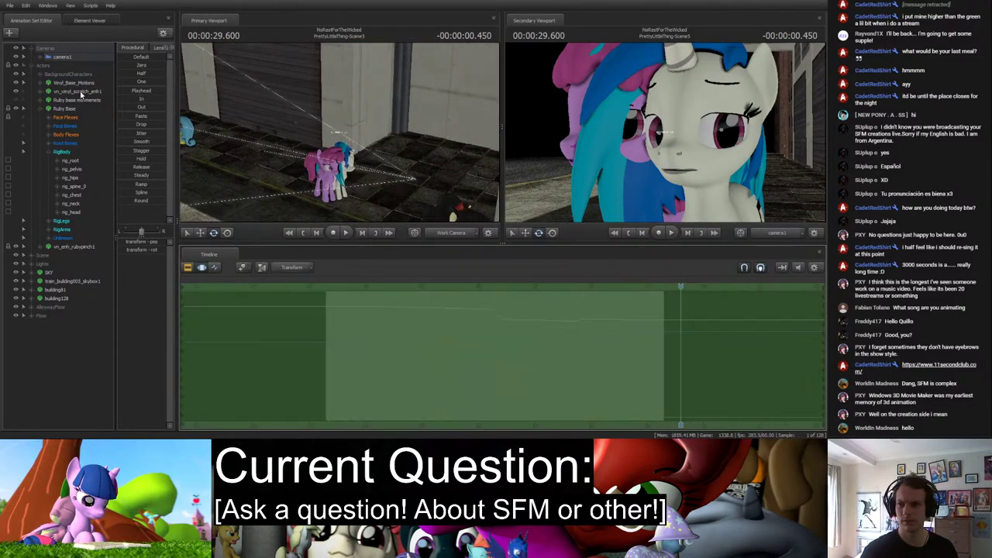
left_click(78, 91)
left_click_drag(317, 93, 317, 93)
left_click_drag(340, 131, 340, 132)
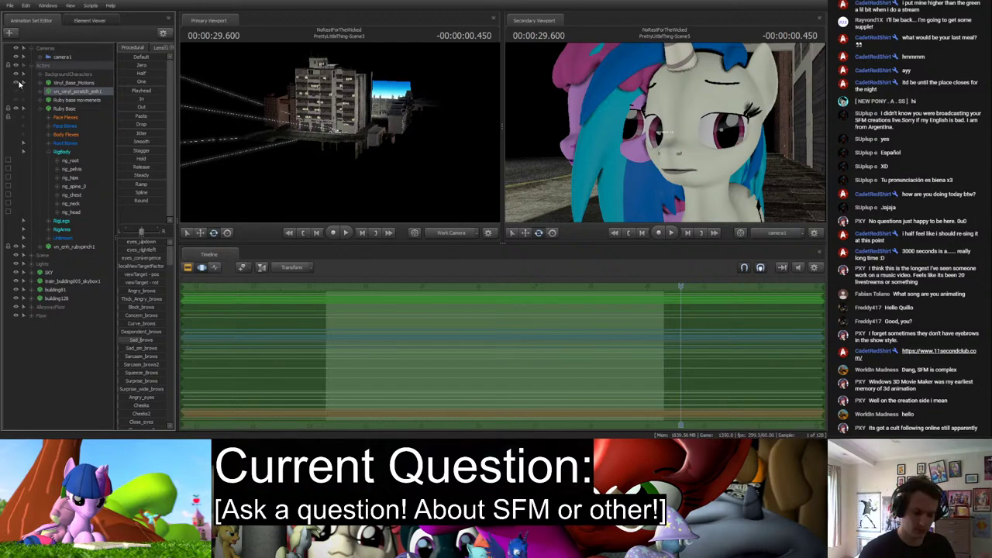
Toggle the visibility of Vinyl_Base_Motions and vn_vinyl_scratch_enh1 to compare the white pony's two versions at 00:00:25.133.
left_click_drag(672, 285, 642, 286)
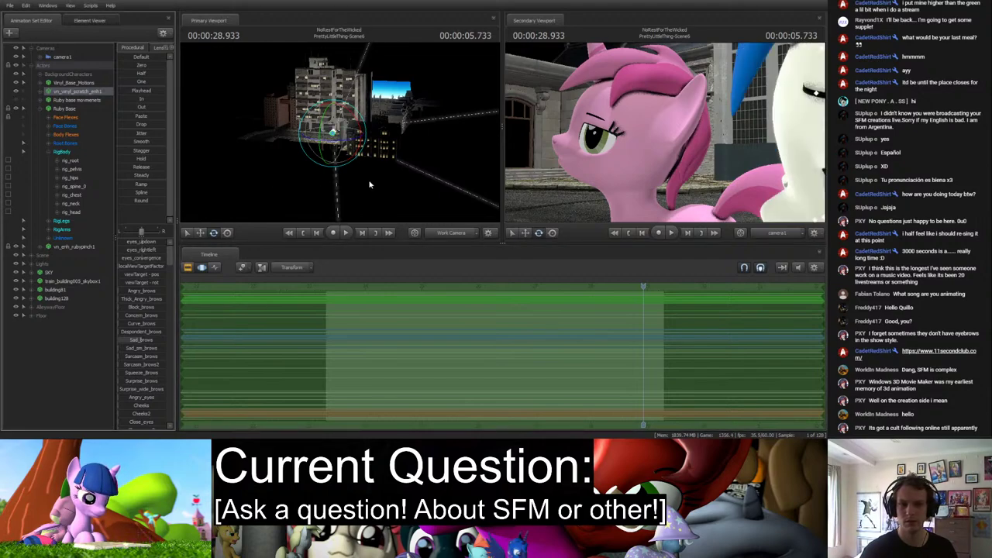
left_click_drag(341, 155, 380, 152)
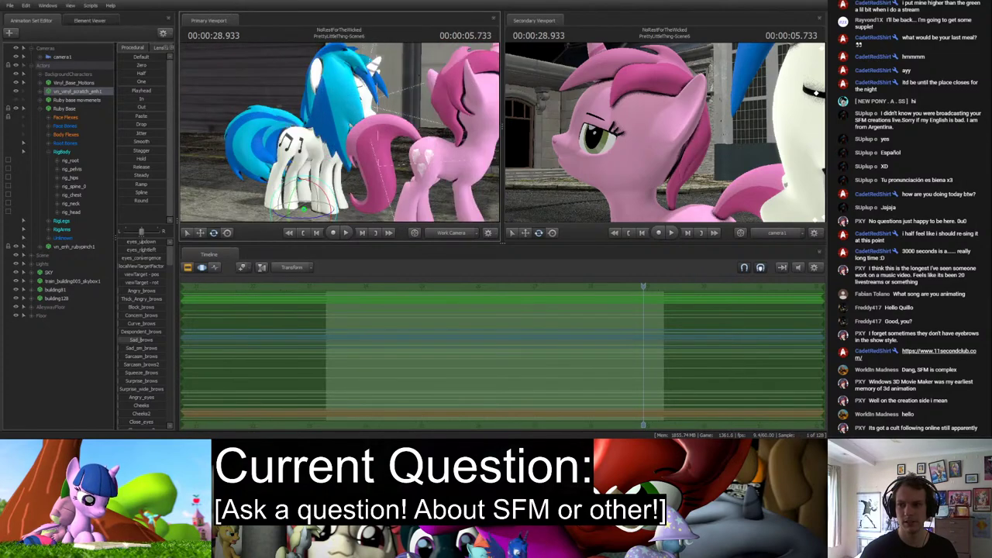
left_click(15, 86)
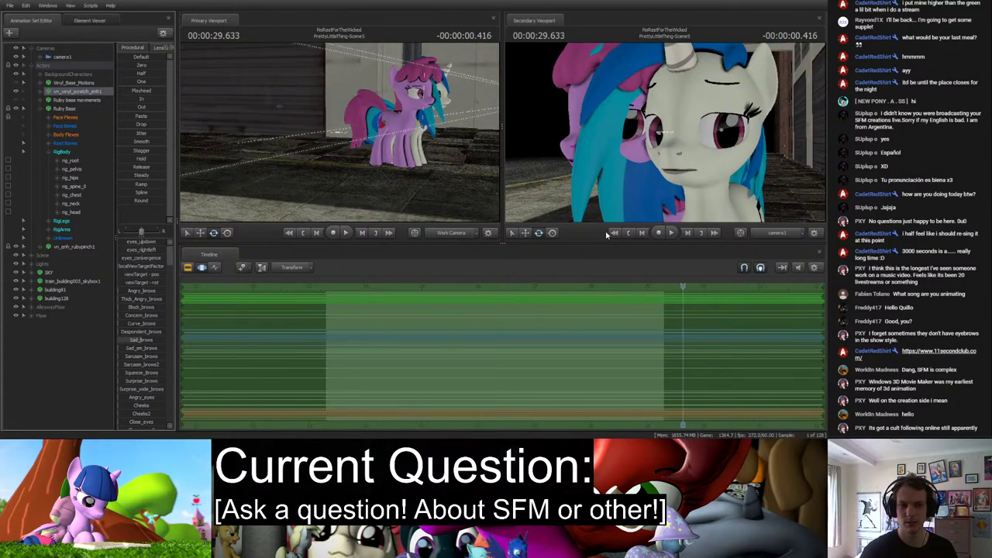
left_click(454, 284)
left_click_drag(454, 285, 429, 285)
left_click_drag(341, 132, 275, 132)
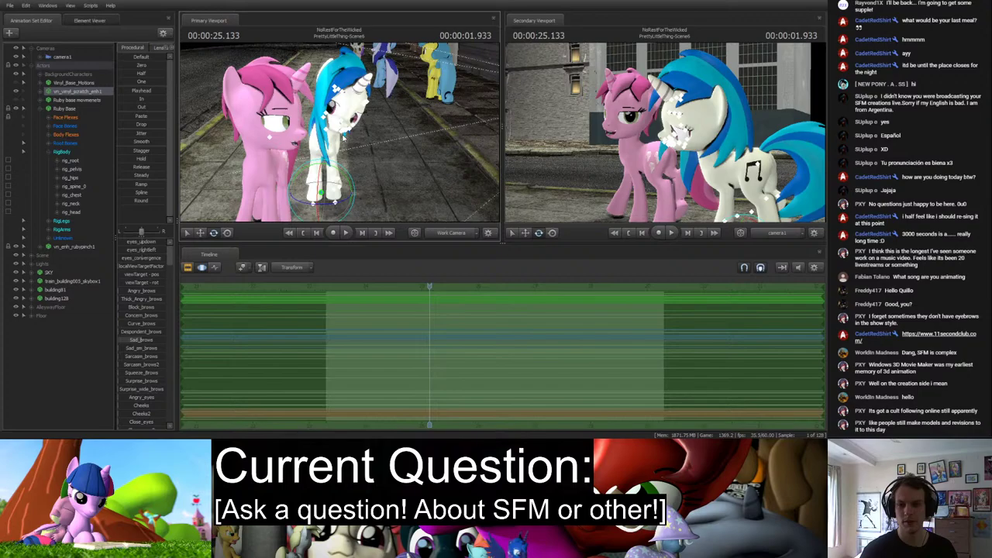
left_click(16, 93)
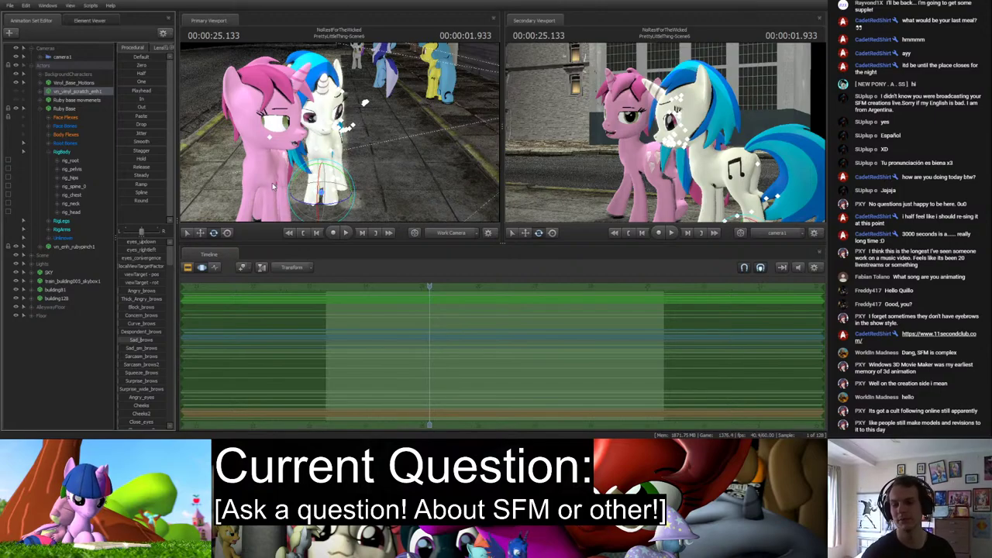
Play the shot in the work camera from the front to check the white pony's motion beside the pink pony.
key("space")
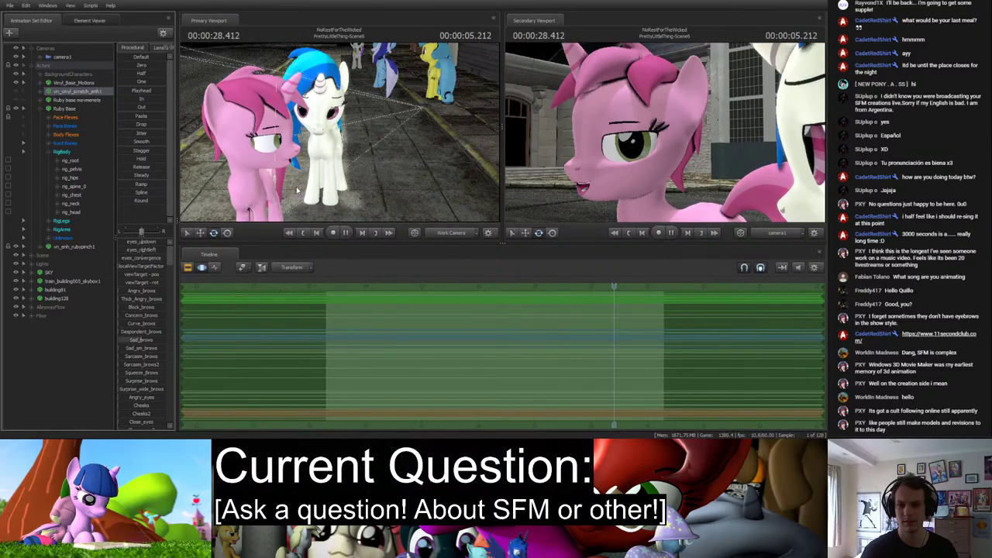
key("space")
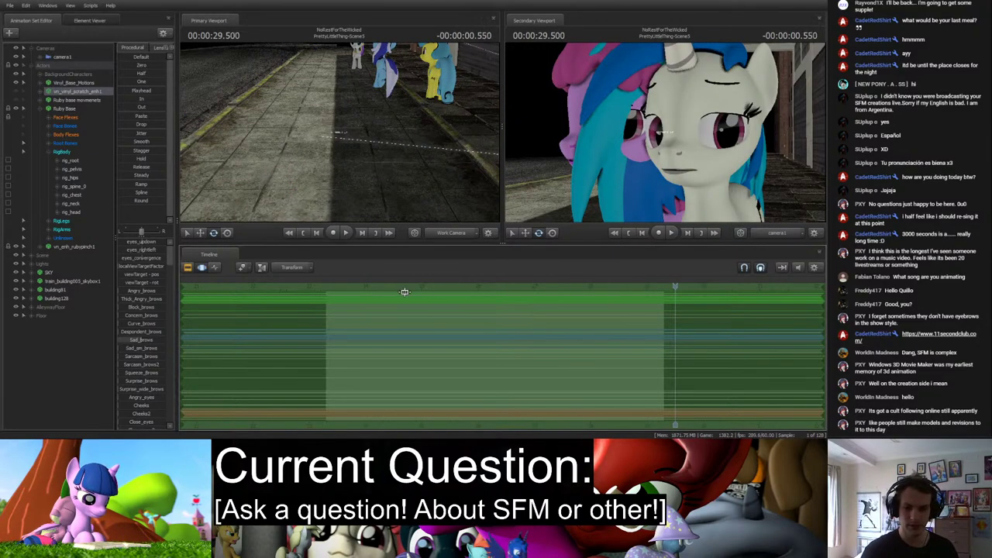
left_click(325, 288)
key("space")
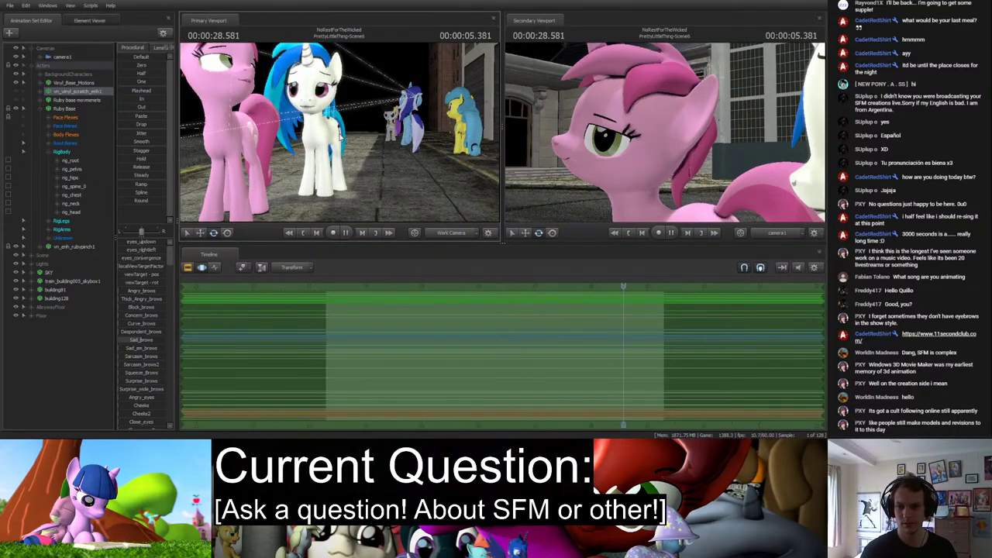
key("space")
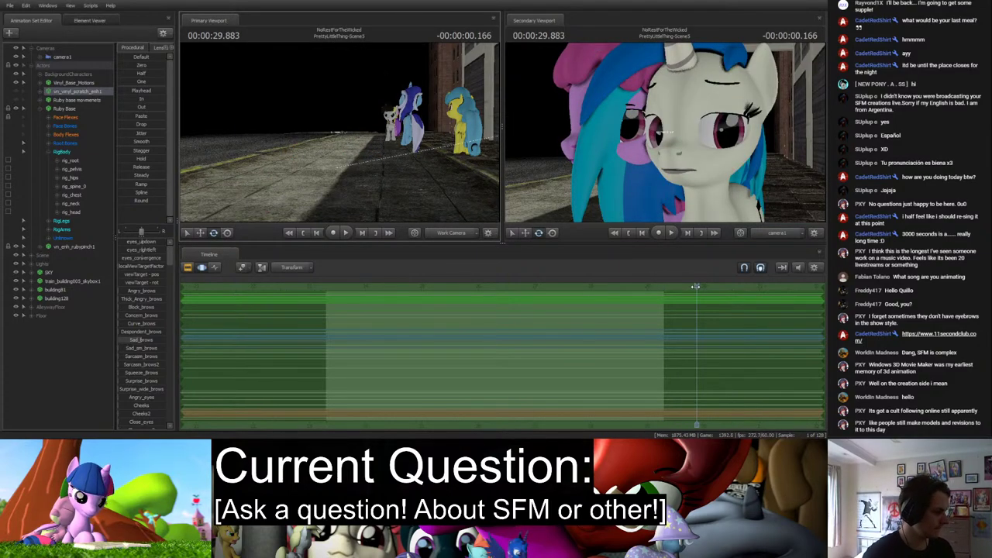
Scrub back to 00:00:24.583 and examine the white pony's pose up close in the work camera.
left_click_drag(696, 286, 628, 286)
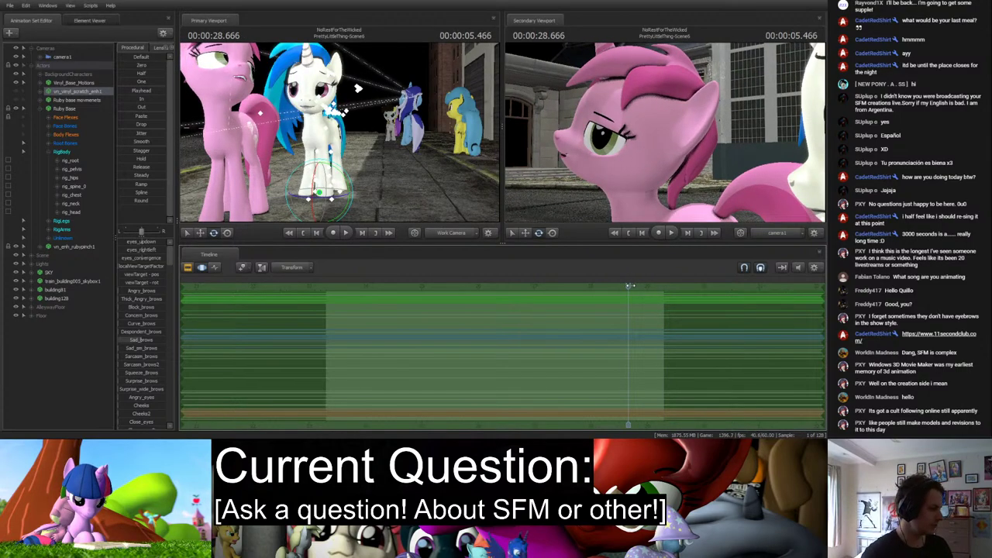
left_click_drag(630, 286, 398, 286)
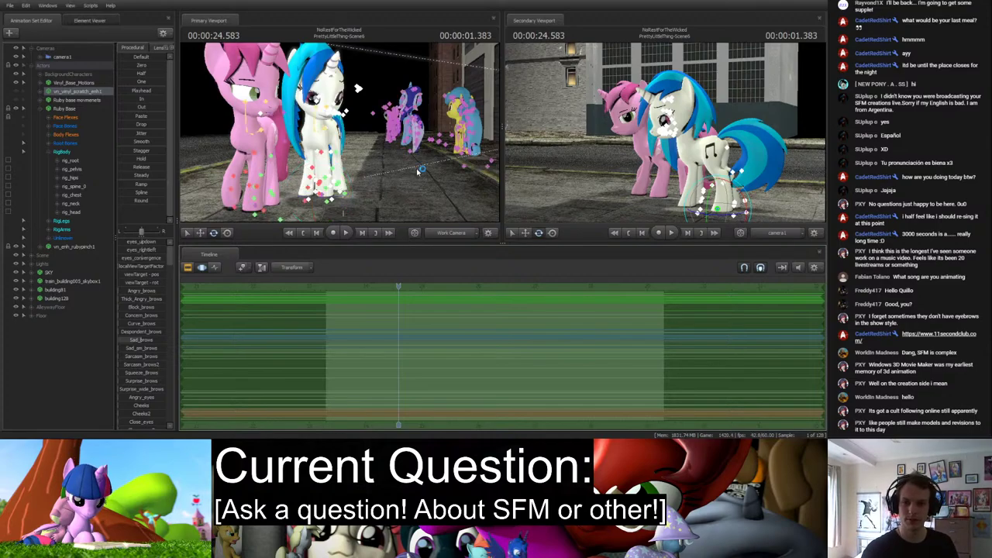
mouse_move(415, 166)
right_mouse_down()
mouse_move(339, 135)
mouse_move(419, 159)
right_mouse_up()
mouse_move(339, 131)
left_mouse_down()
mouse_move(372, 138)
mouse_move(331, 126)
left_mouse_up()
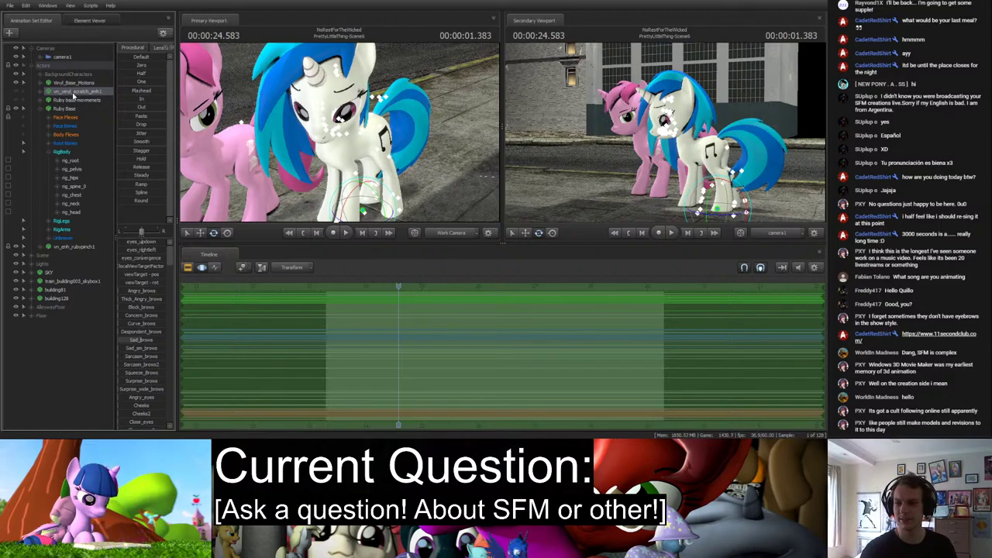
Delete the vn_vinyl_scratch_enh1 model and show Ruby base movements while playing the shot from 00:00:24.583.
key("Delete")
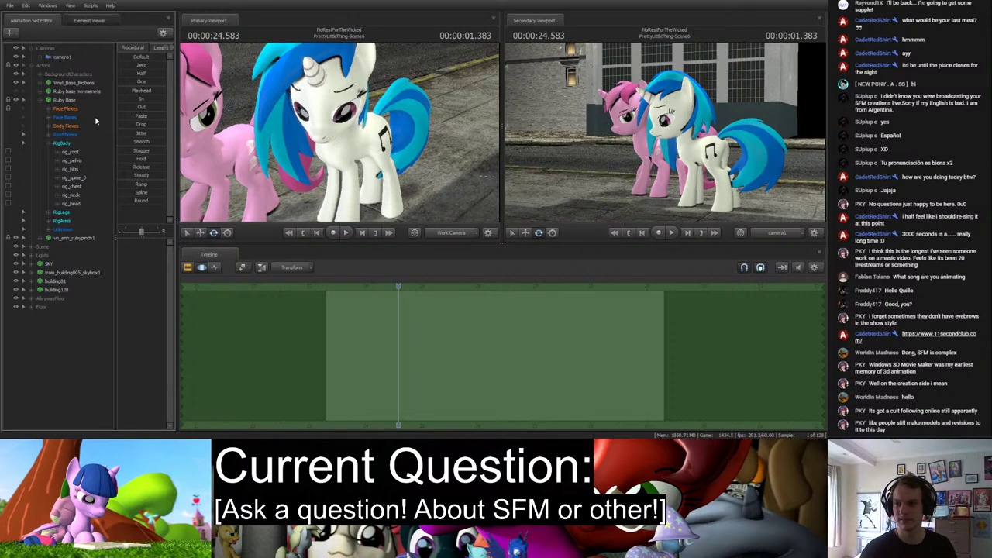
left_click(15, 91)
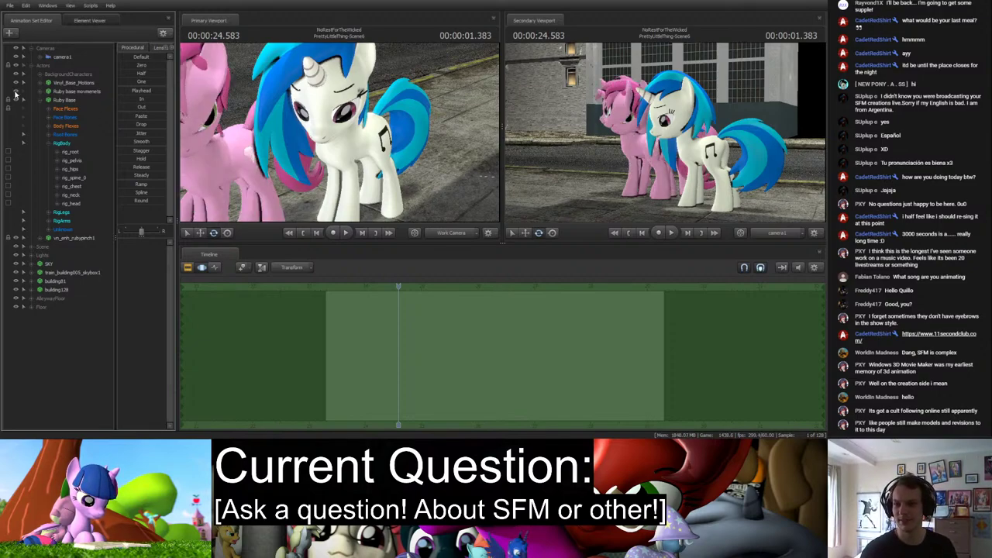
key("space")
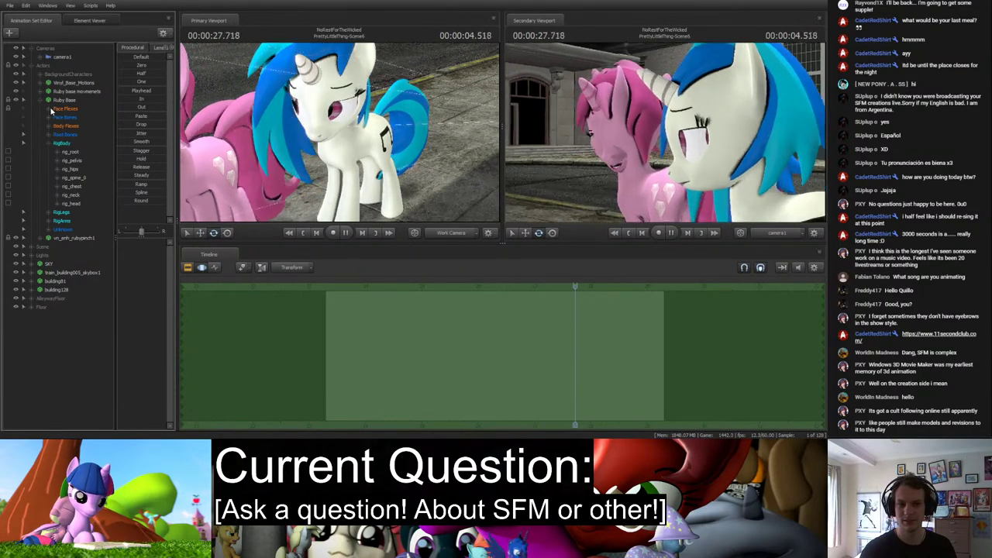
key("space")
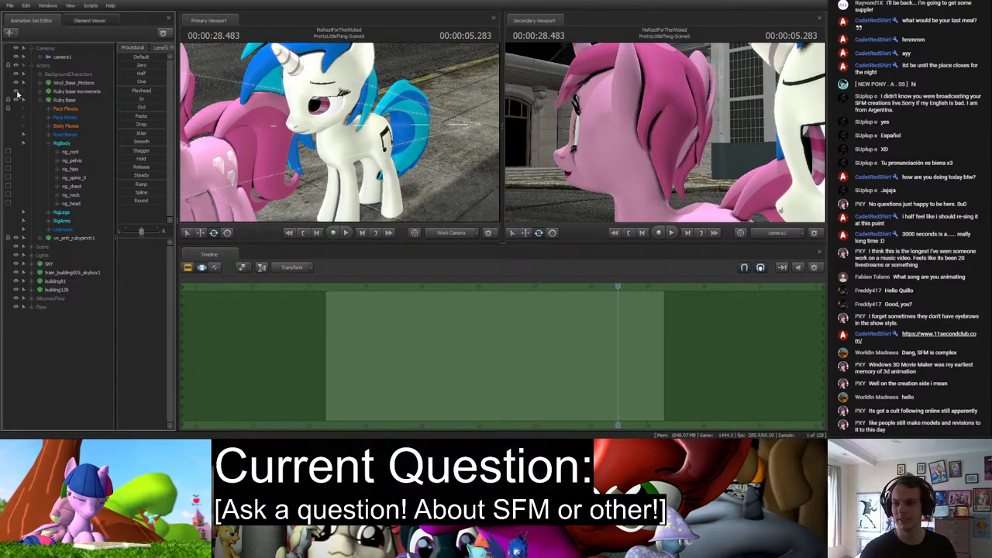
Play the shot from its start with both ponies framed from the front, checking the Ruby base movements model's motion.
left_click_drag(306, 140, 385, 128)
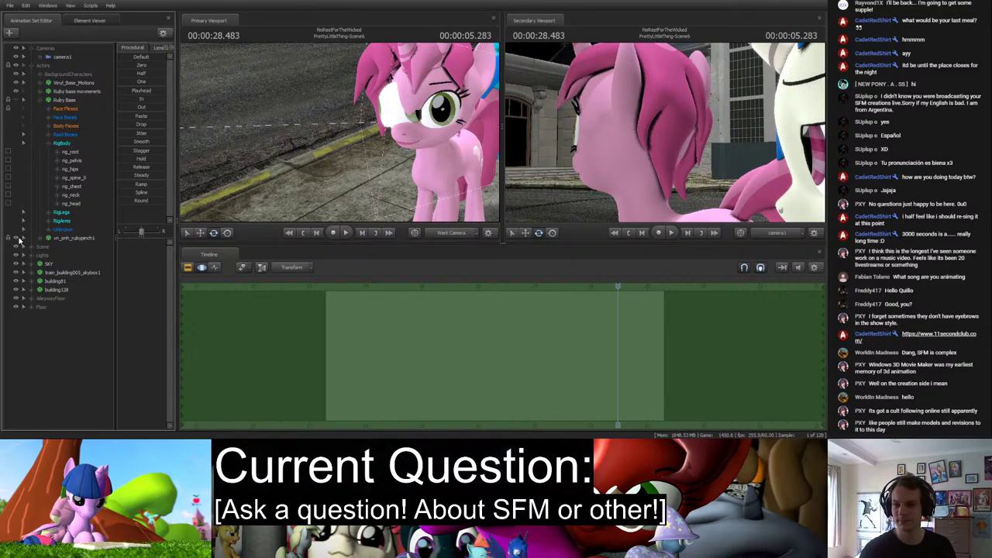
left_click_drag(219, 136, 384, 187)
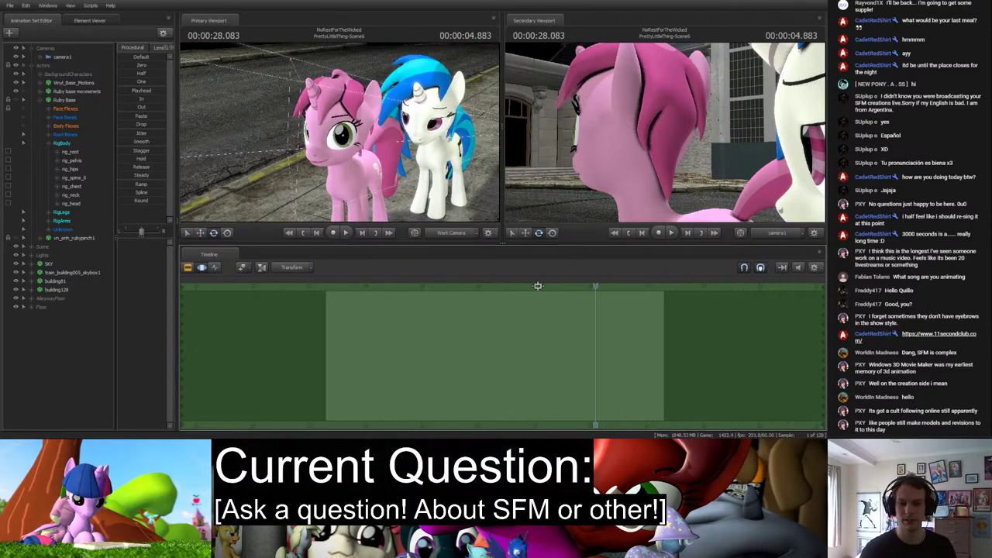
left_click_drag(327, 286, 326, 286)
key("space")
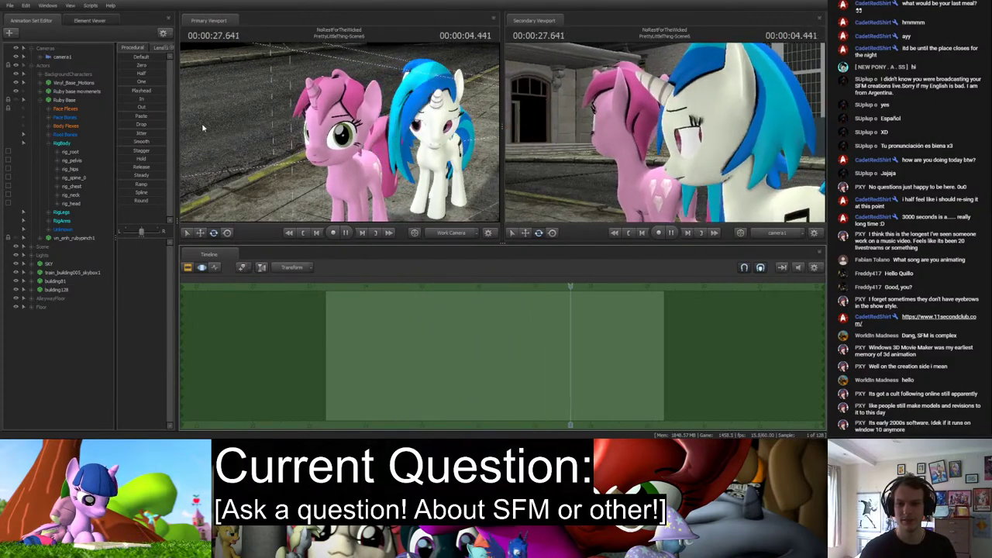
key("space")
Bring back Ruby Base and vn_enh_rubypinch1 and play the shot through from its start.
left_click(15, 99)
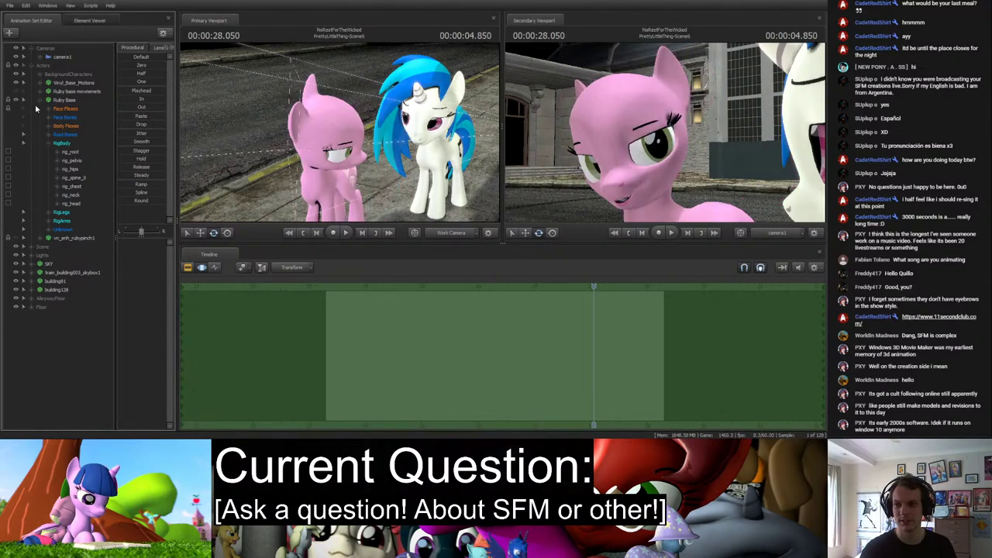
left_click(16, 238)
left_click_drag(593, 286, 329, 287)
key("space")
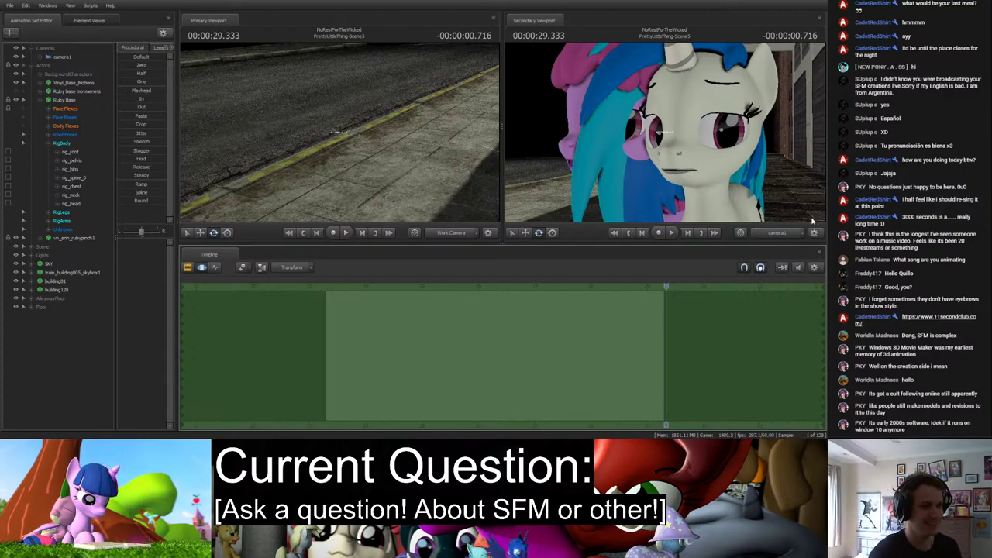
Scrub and replay the shot between 00:00:23.783 and 00:00:28.100 to review how both ponies move together.
left_click_drag(665, 286, 475, 288)
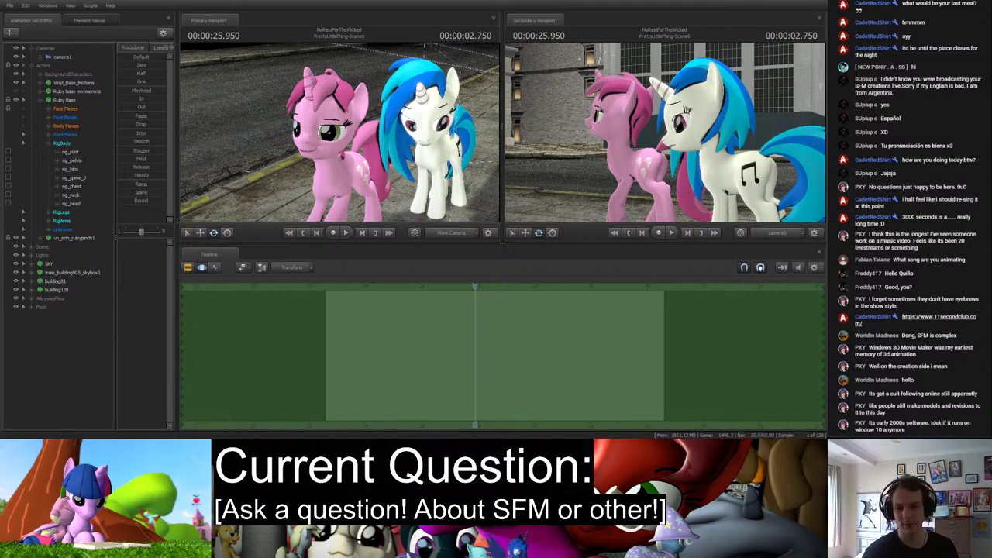
left_click_drag(475, 286, 466, 286)
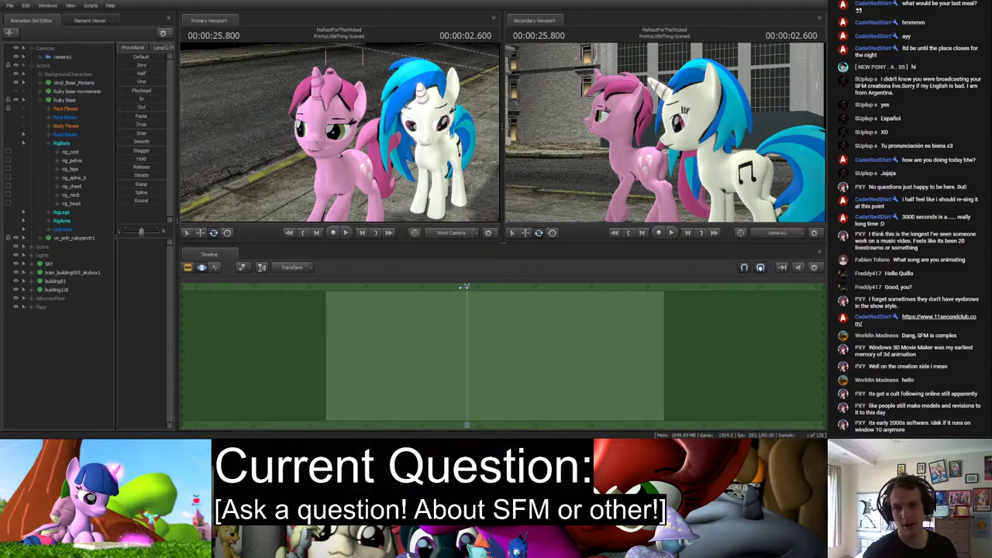
left_click_drag(465, 286, 354, 286)
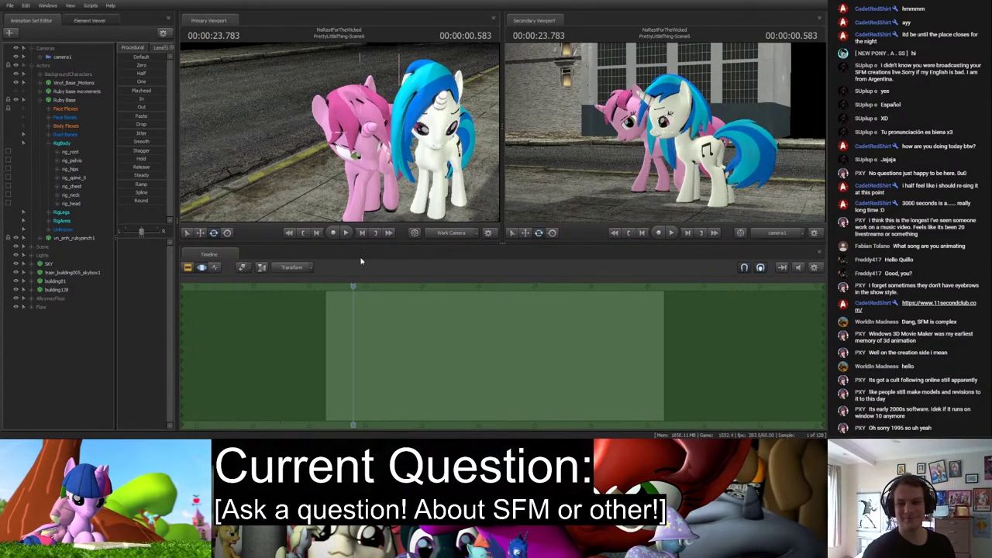
left_click_drag(352, 285, 476, 289)
key("space")
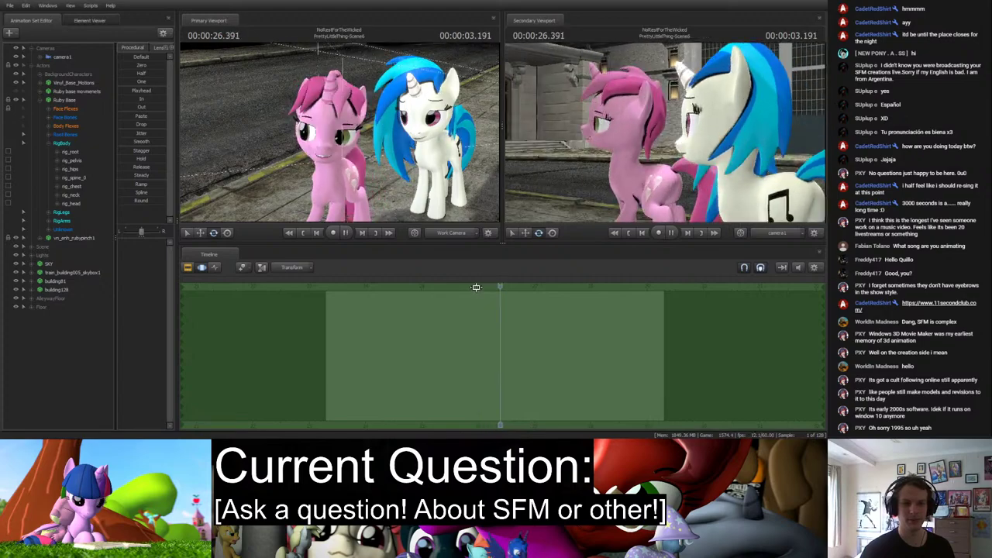
key("space")
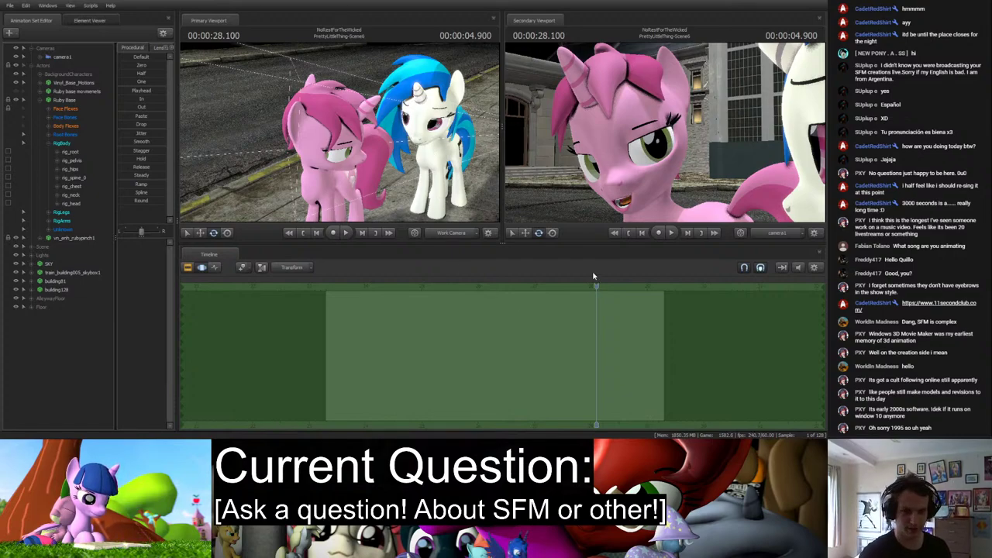
left_click_drag(596, 287, 415, 295)
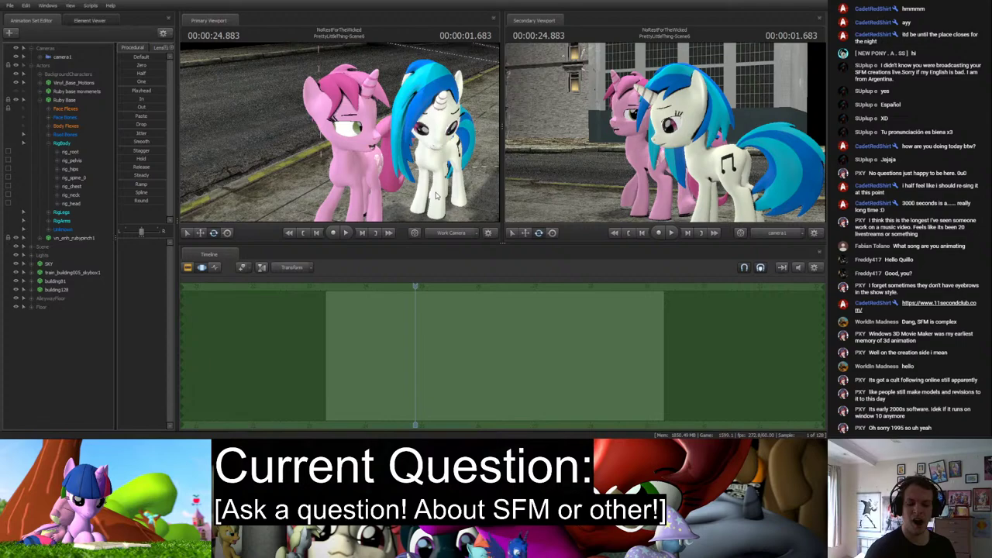
Open the pink pony's rig_chest curves in the Graph Editor and go to the keyframe at 00:00:25.200.
left_click(447, 147)
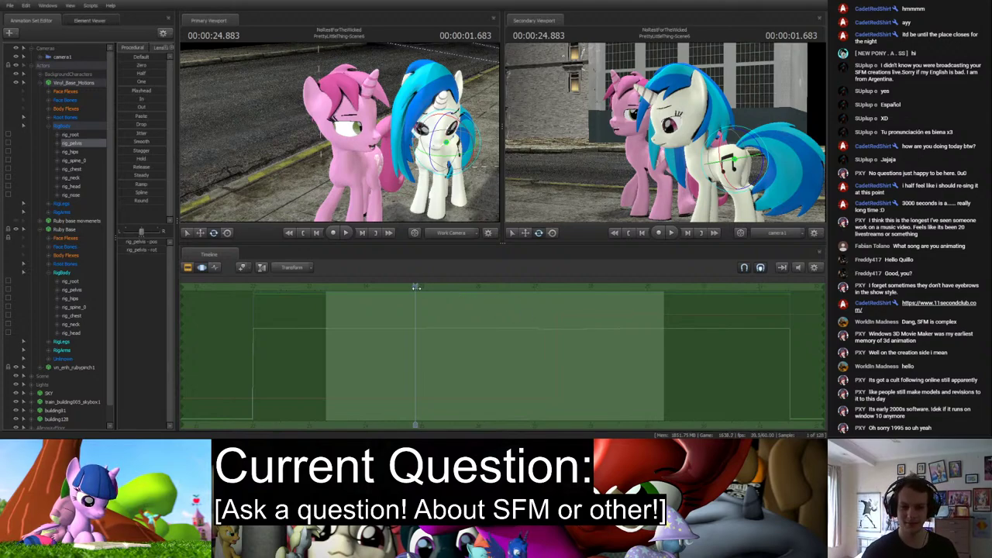
left_click_drag(417, 287, 444, 296)
left_click(631, 167)
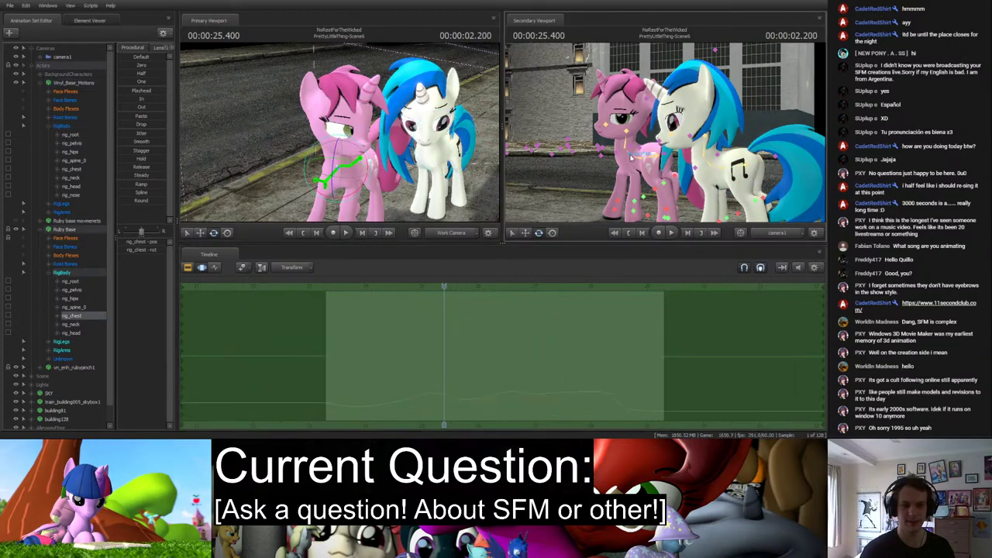
key("F4")
key("f")
key("Down")
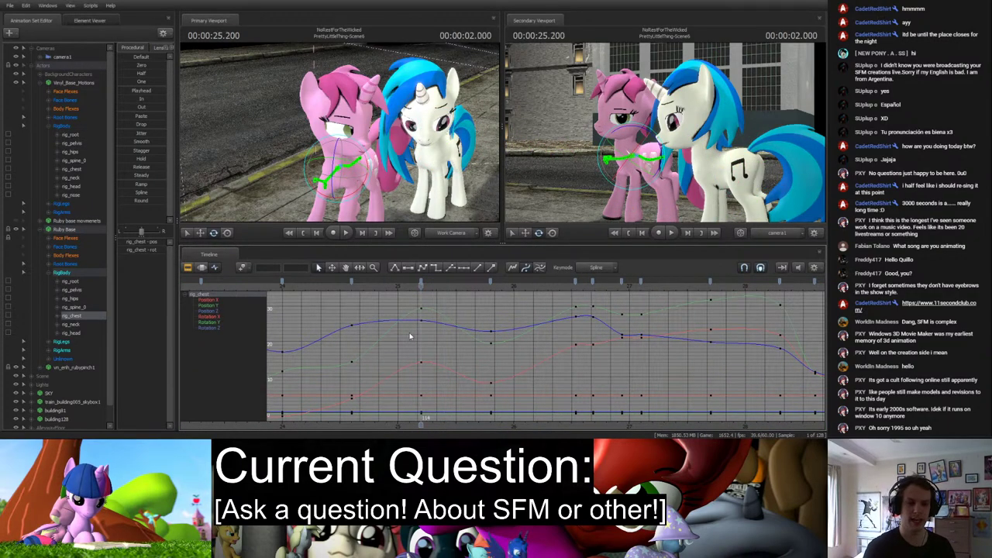
Select the pink pony's rig_finger_R and examine the front hoof's step around 00:00:25.200 from the side.
left_click_drag(419, 188, 327, 117)
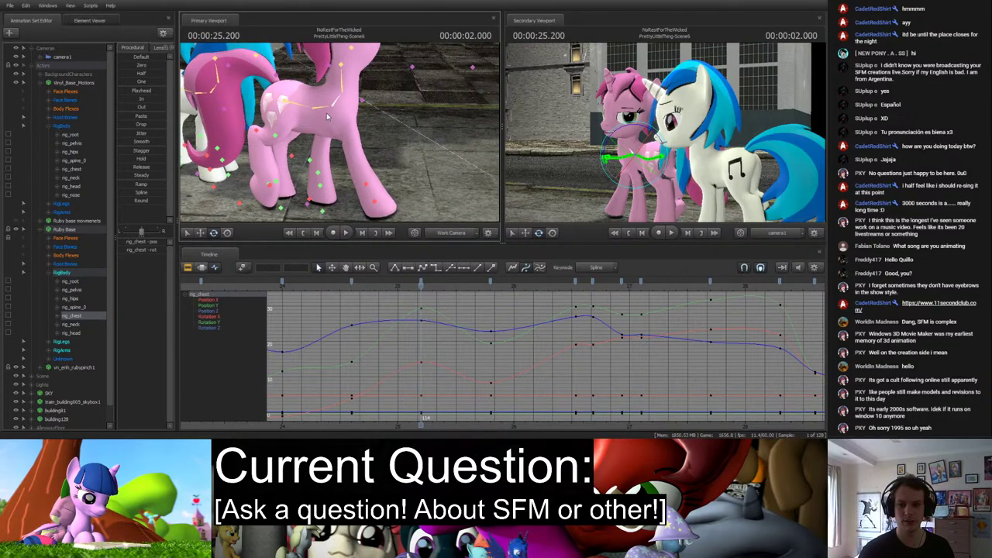
left_click(376, 211)
left_click_drag(449, 176, 395, 155)
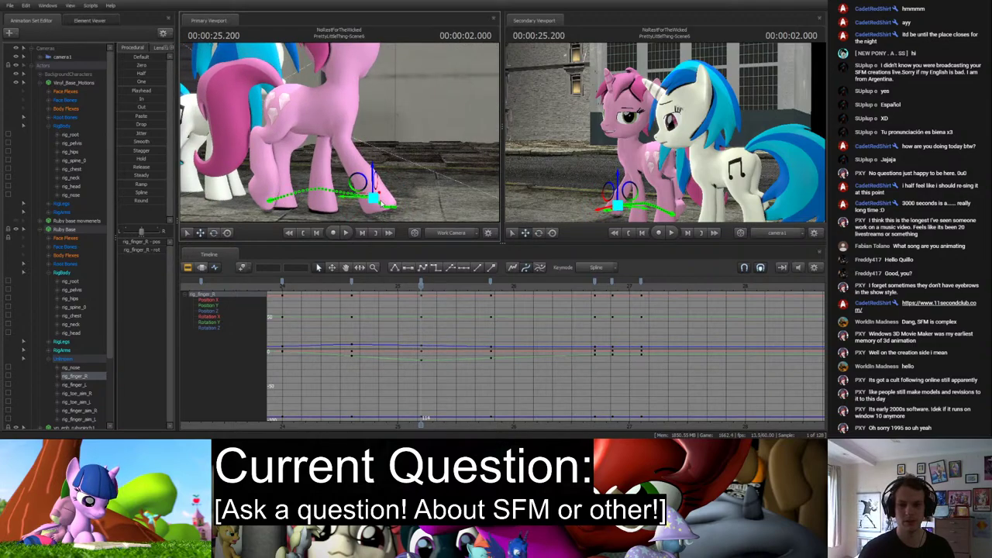
left_click_drag(412, 292, 329, 298)
key("space")
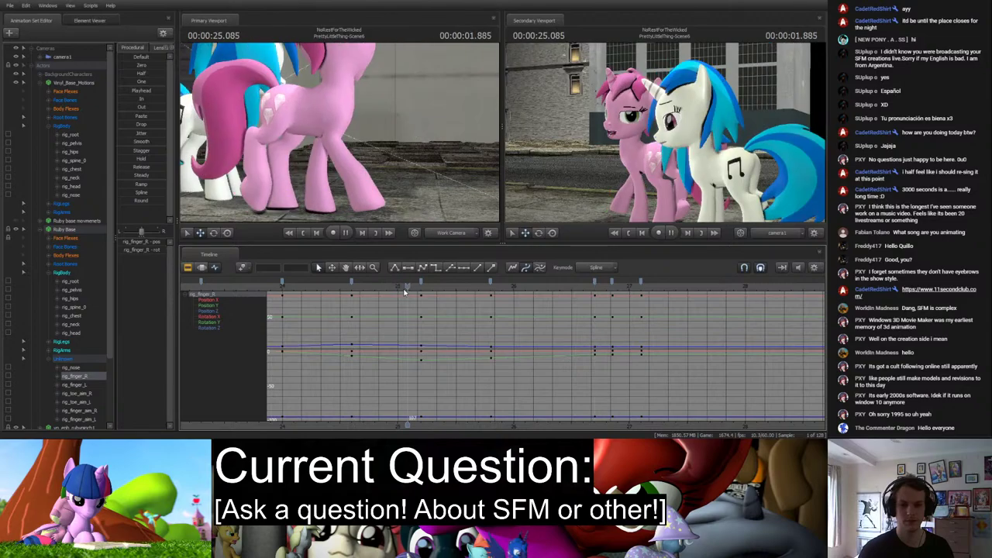
left_click(481, 288)
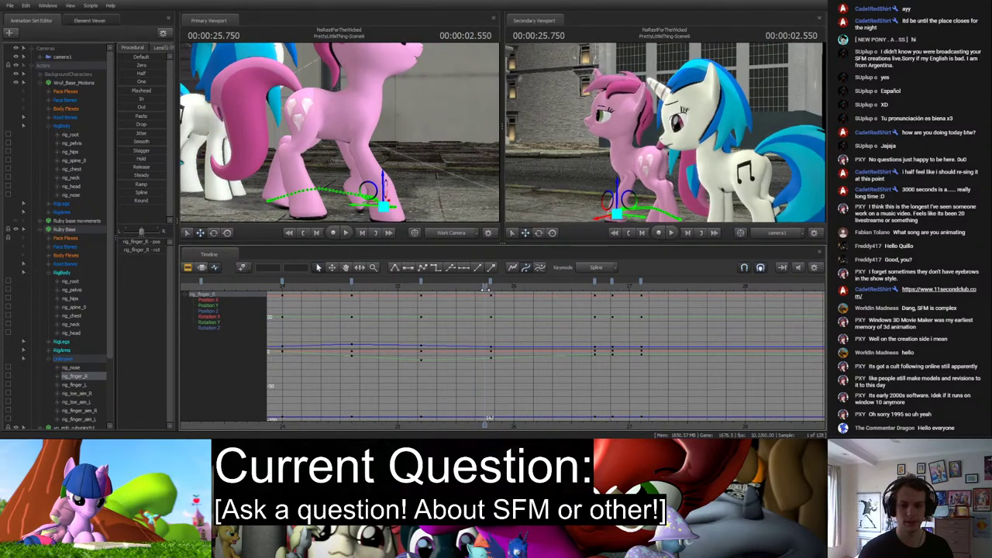
left_click(421, 287)
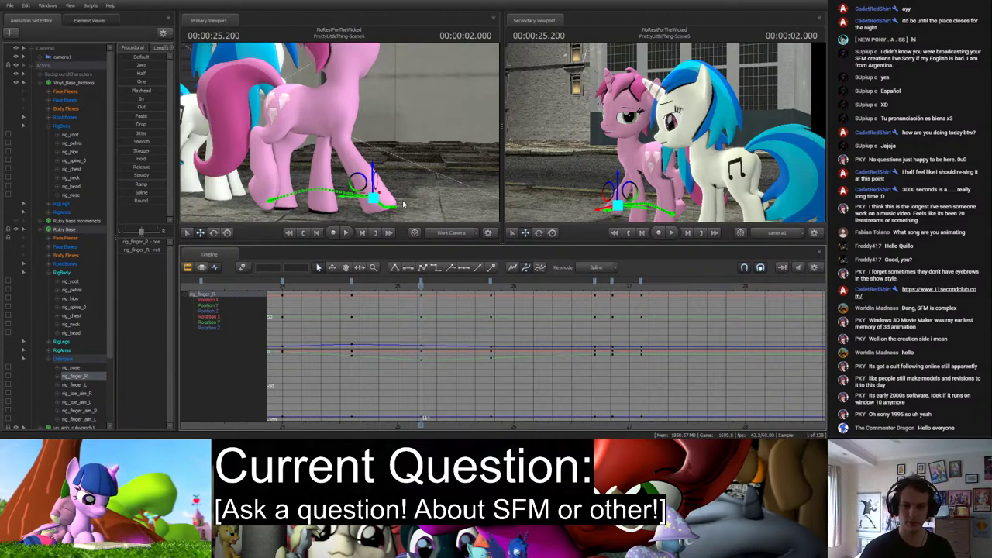
right_click_drag(426, 204, 348, 154)
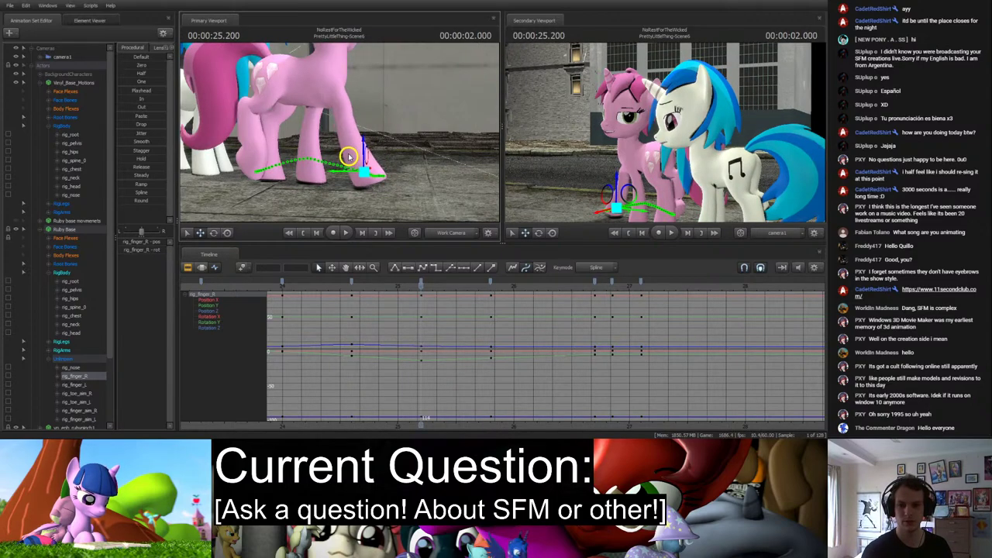
Rotate the pink pony's rig_spine_0 at 00:00:25.200 and select rig_chest to check the torso's bend.
left_click(318, 87)
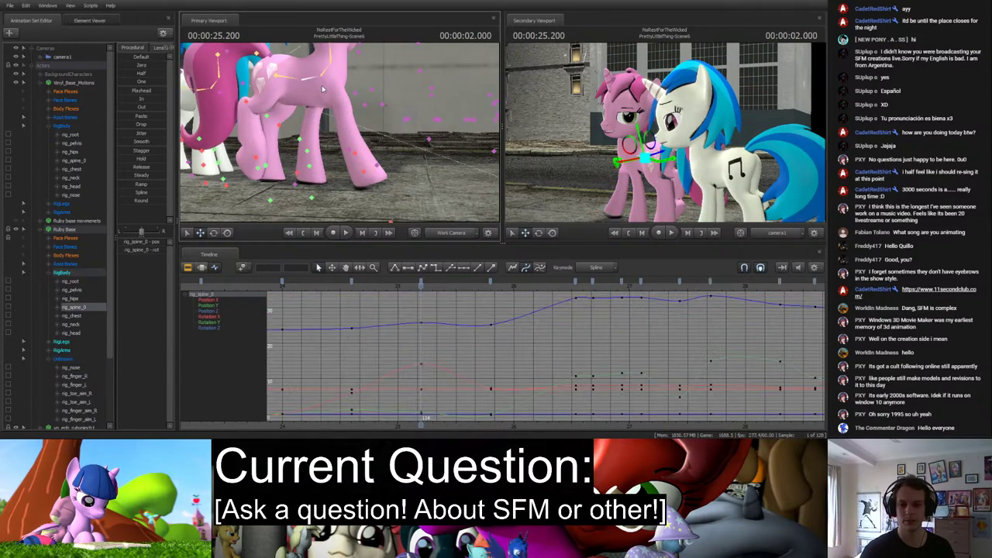
left_click_drag(322, 89, 323, 64)
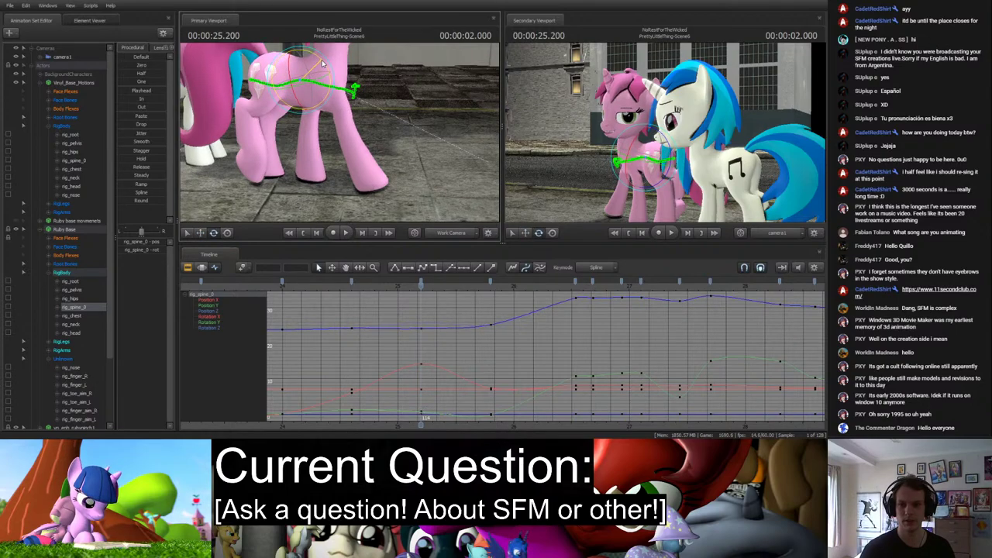
left_click(324, 80)
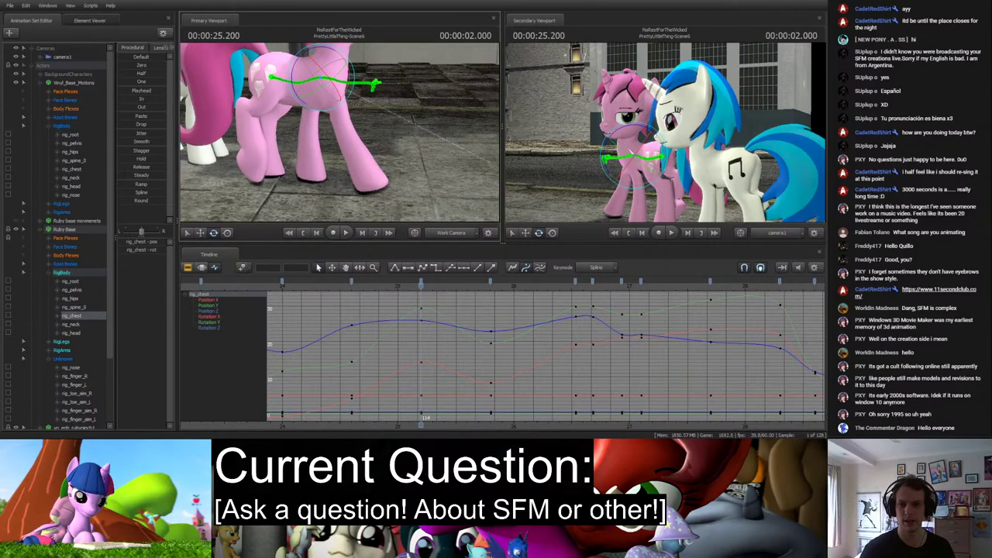
left_click_drag(324, 81, 362, 144)
Select the pink pony's rig_neck and replay its motion from around 00:00:24.516 up close.
left_click(362, 144)
key("Left")
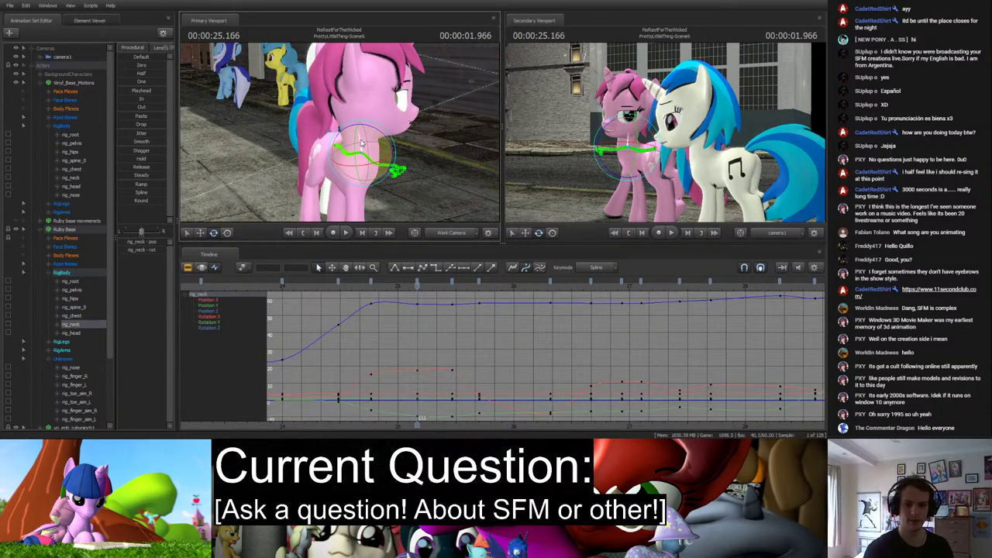
left_click(368, 288)
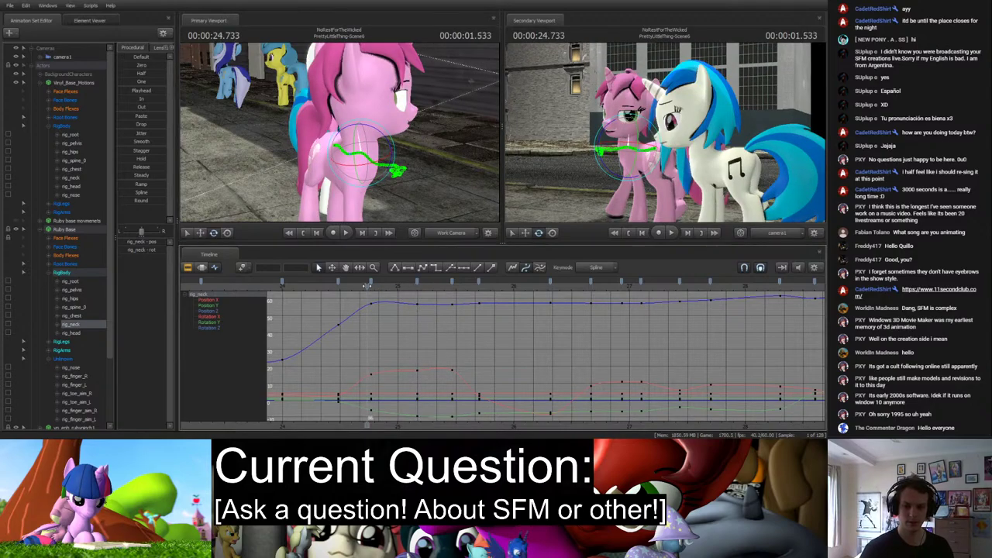
key("space")
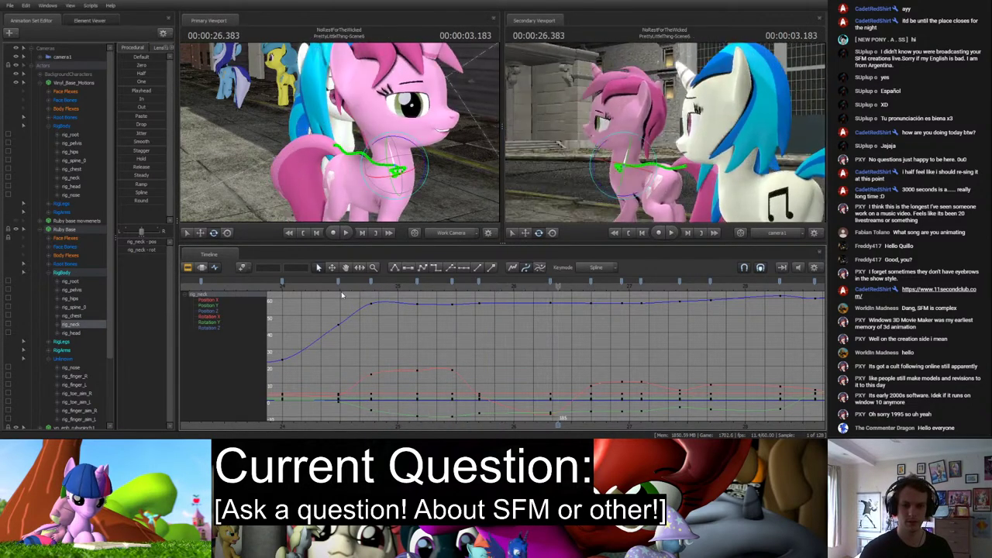
left_click(338, 290)
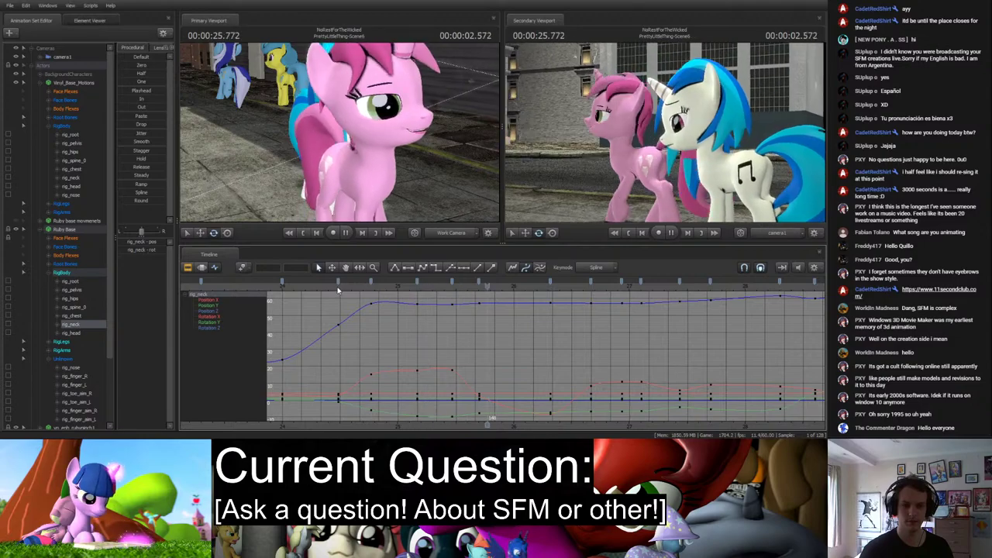
left_click(341, 289)
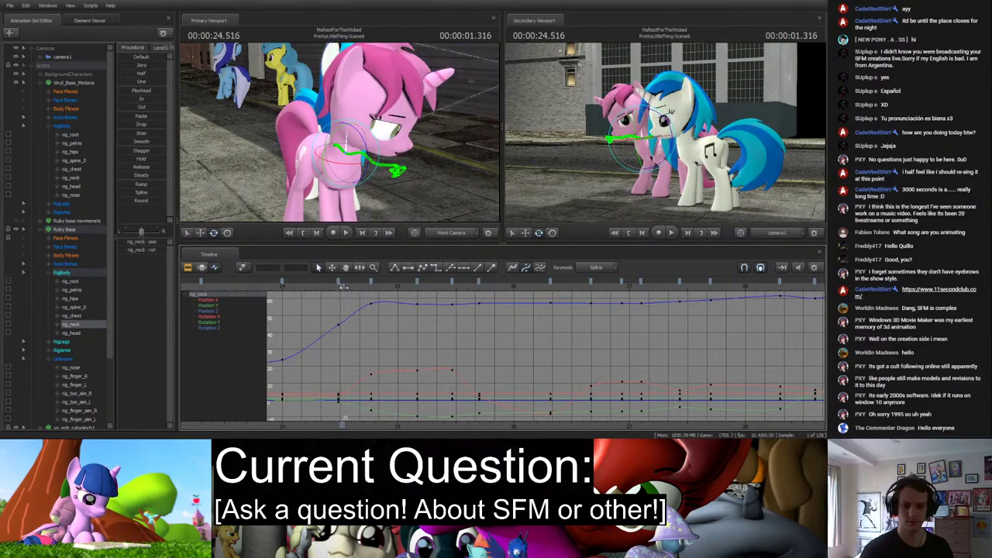
key("space")
Return to the keyframe at 00:00:25.200 and select the pink pony's rig_finger_R for moving.
mouse_move(341, 139)
left_mouse_down()
mouse_move(343, 155)
mouse_move(341, 138)
mouse_move(361, 147)
mouse_move(341, 138)
left_mouse_up()
left_click(343, 155)
key("Up")
key("w")
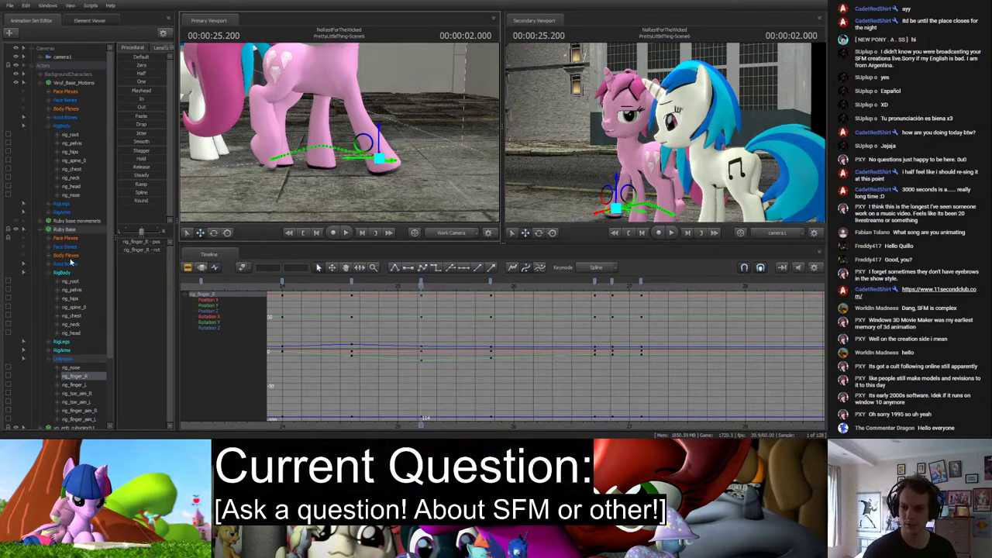
Select all of Ruby Base's rig controls from RigBody through Unknown and show their keyframes across the whole shot.
scroll(75, 341, "down", 3)
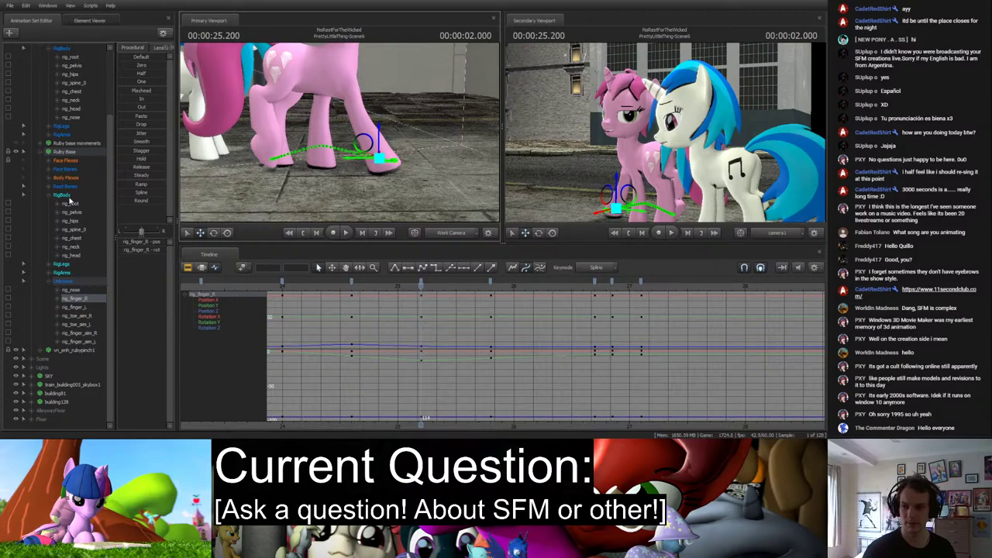
left_click(68, 197)
left_click(68, 289, "ctrl")
scroll(347, 282, "down", 2)
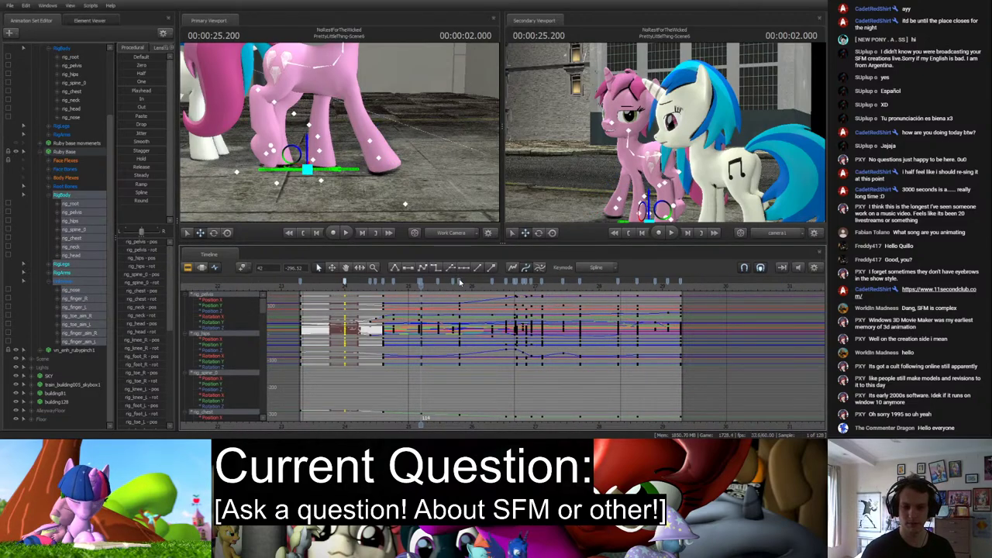
Play the shot from 00:00:25.200 through its end to review the pink pony's motion.
key("space")
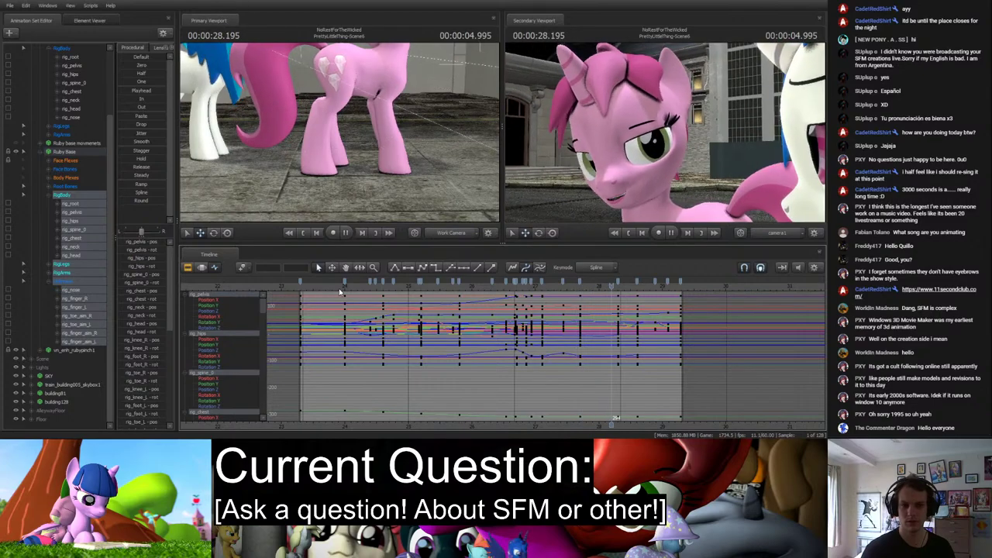
key("space")
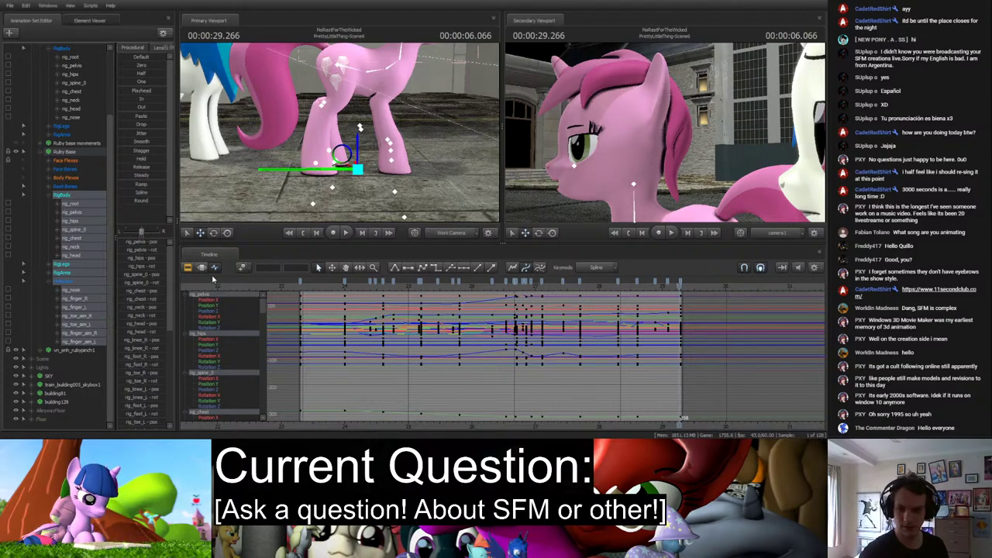
Collapse the Ruby Base and Vinyl_Base_Motions control lists, select Vinyl_Base_Motions, and scrub its keyframes to 00:00:28.683.
left_click(41, 153)
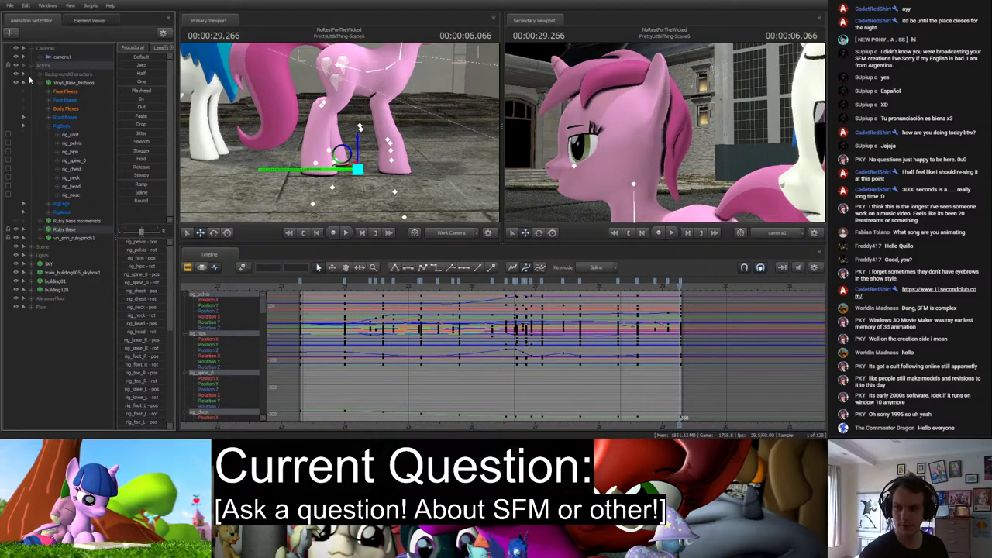
left_click(43, 83)
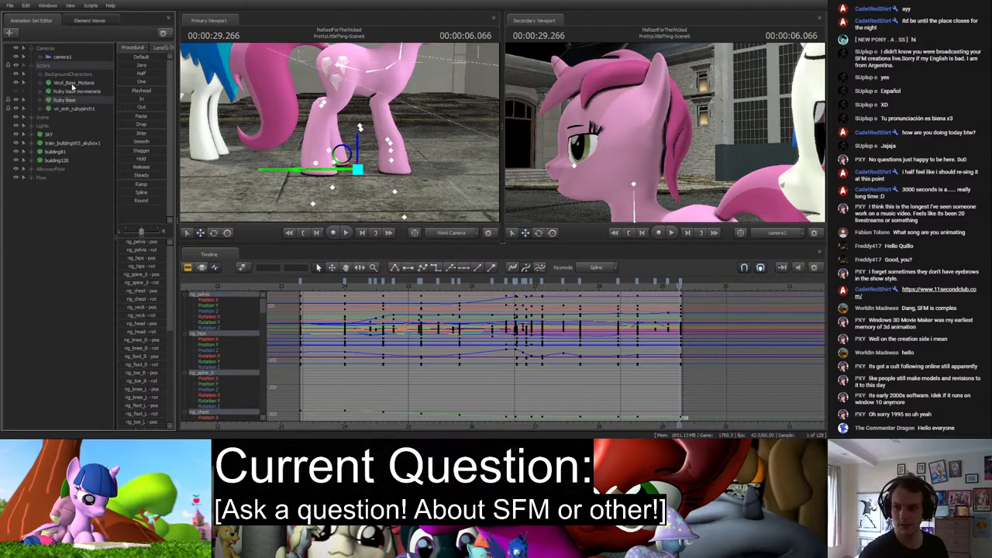
left_click(72, 84)
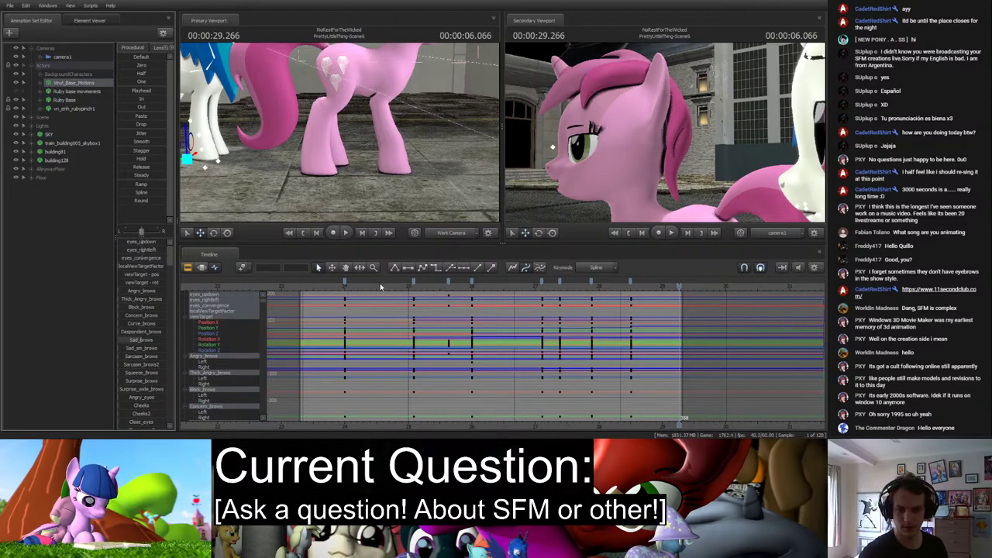
left_click_drag(346, 290, 644, 316)
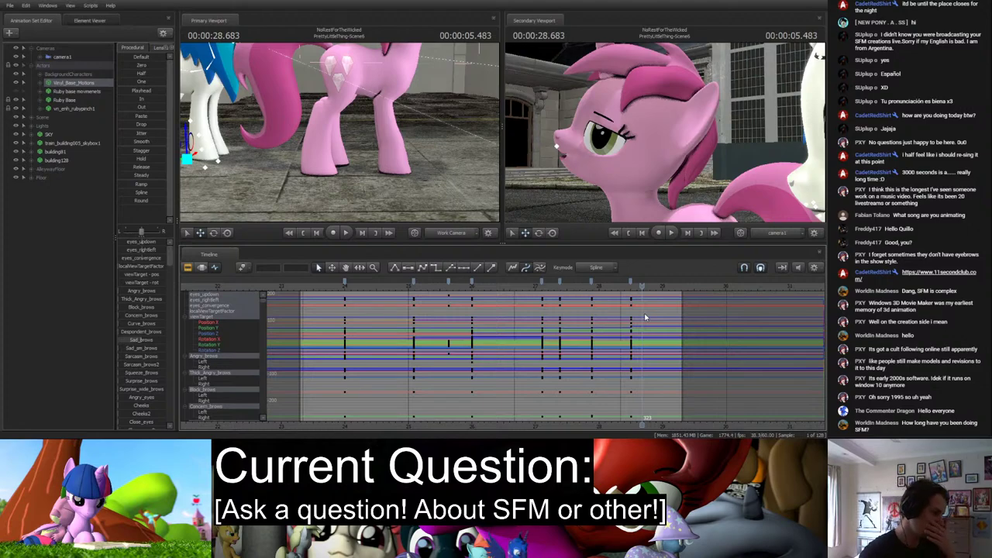
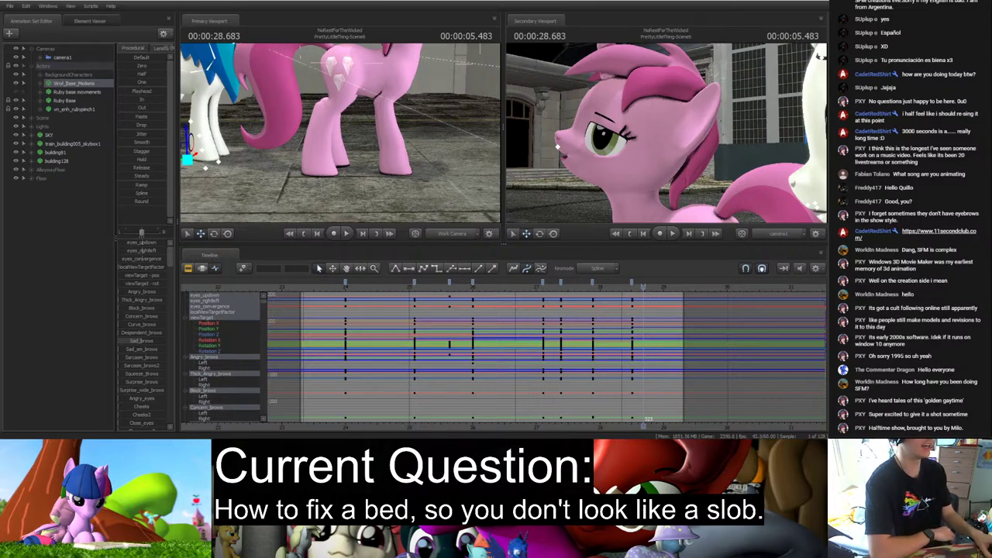
Switch to the browser and read the bed skirt and mattress pad instructions in wikiHow's Make a Bed Neatly article.
key("alt+Tab")
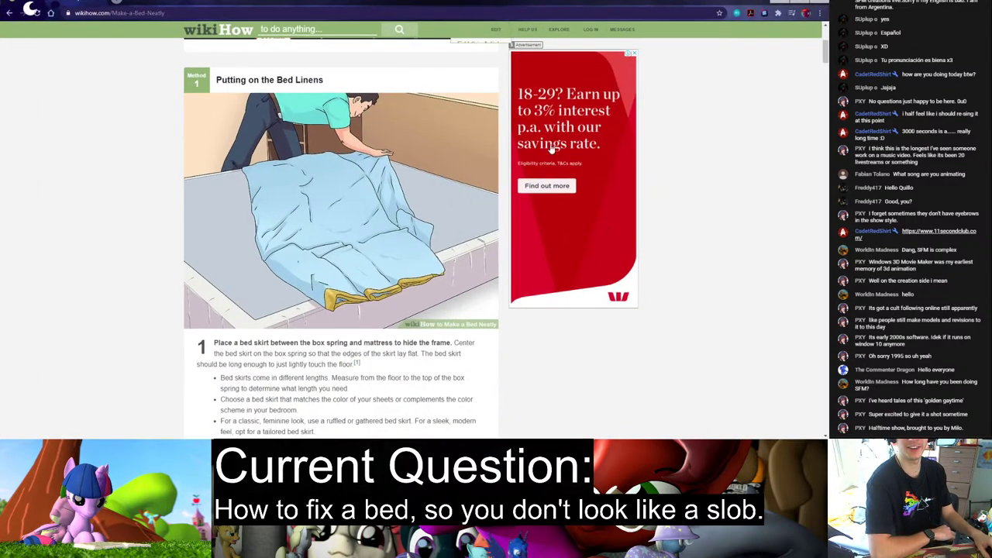
scroll(602, 231, "down", 1)
scroll(602, 231, "up", 1)
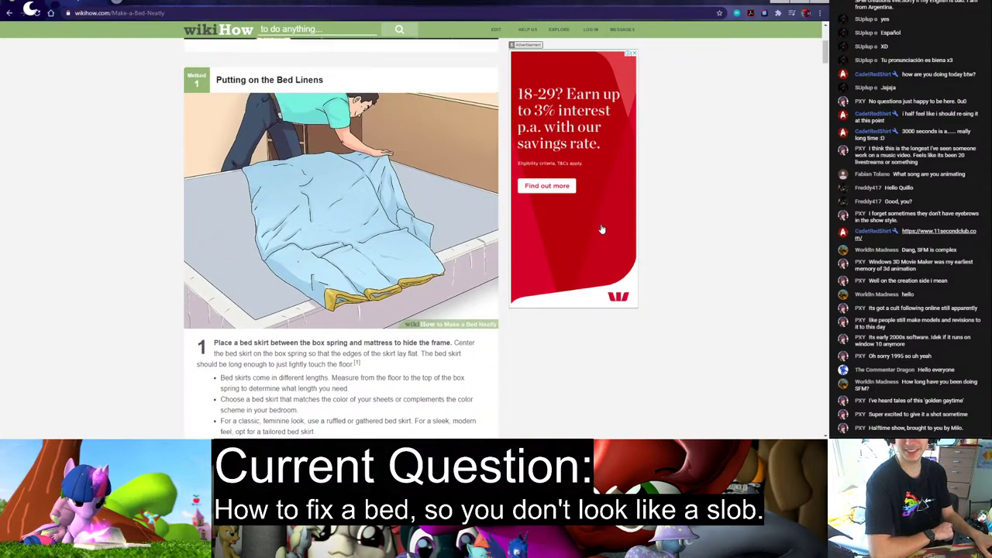
scroll(601, 229, "down", 1)
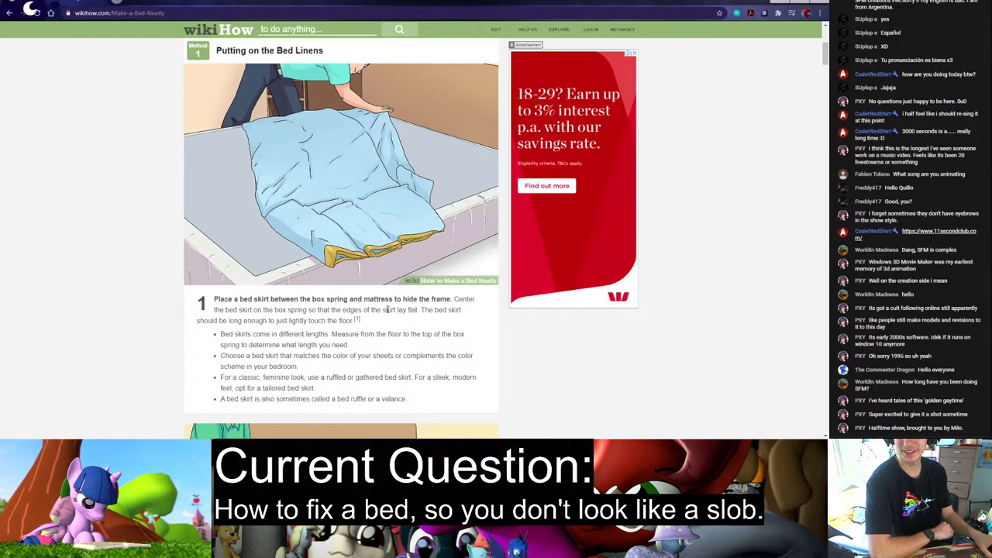
scroll(386, 309, "down", 1)
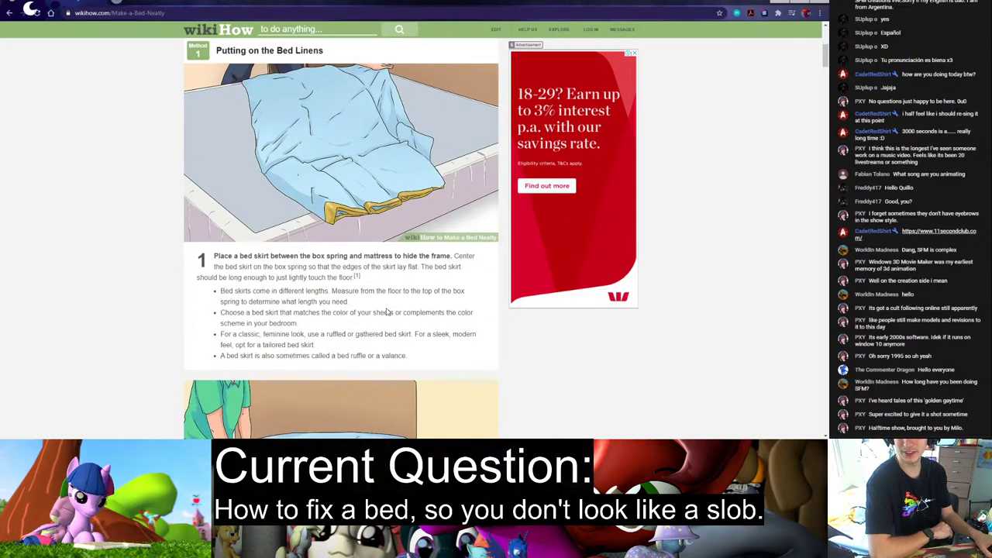
scroll(387, 312, "down", 4)
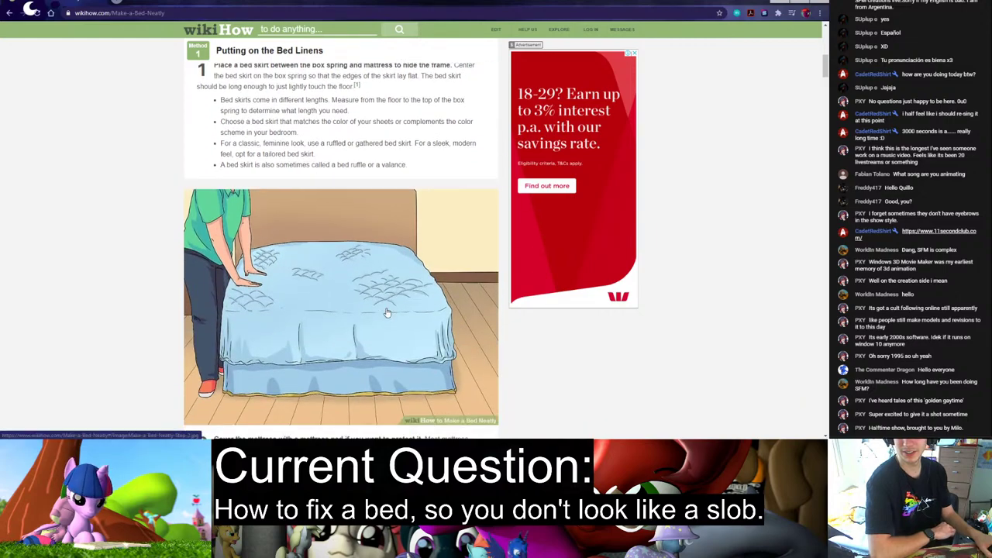
scroll(387, 312, "down", 2)
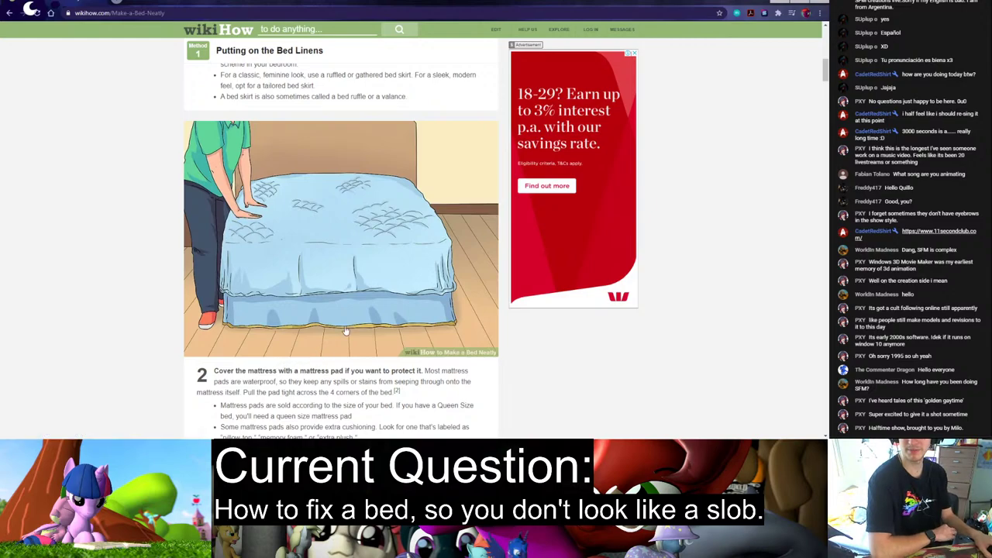
scroll(351, 323, "down", 2)
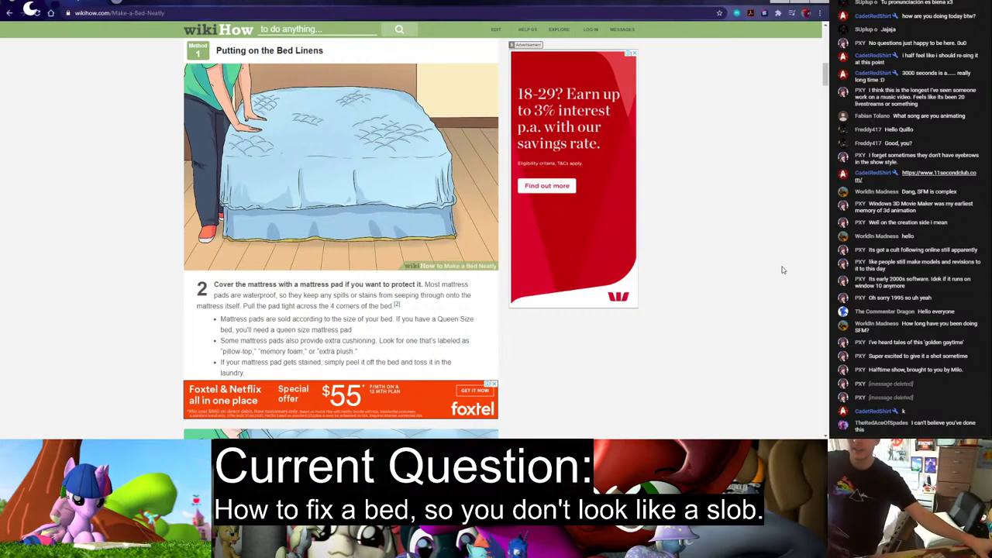
Read step 3 on stretching the fitted sheet over the mattress corners, along with the Linen FAQs.
scroll(286, 330, "down", 5)
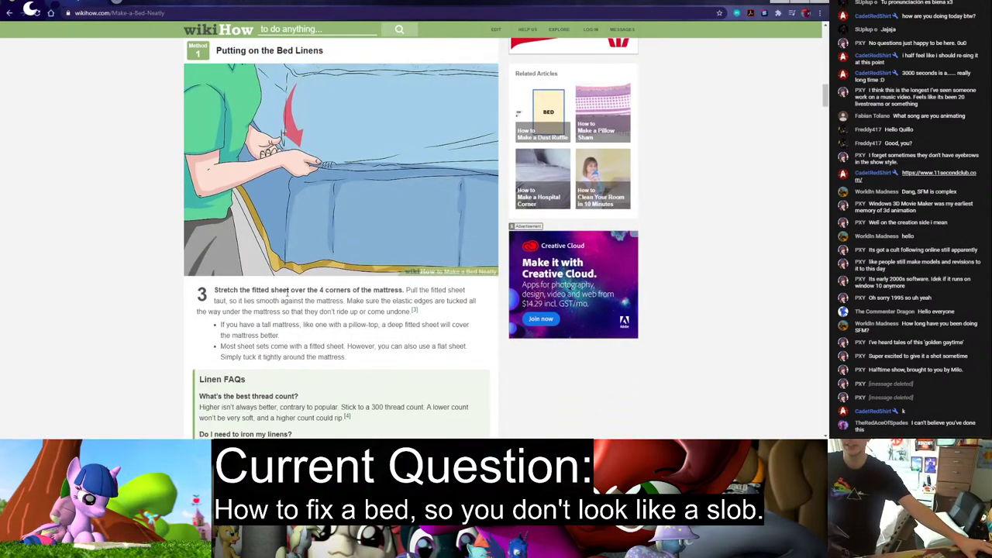
scroll(318, 297, "down", 1)
scroll(317, 298, "down", 1)
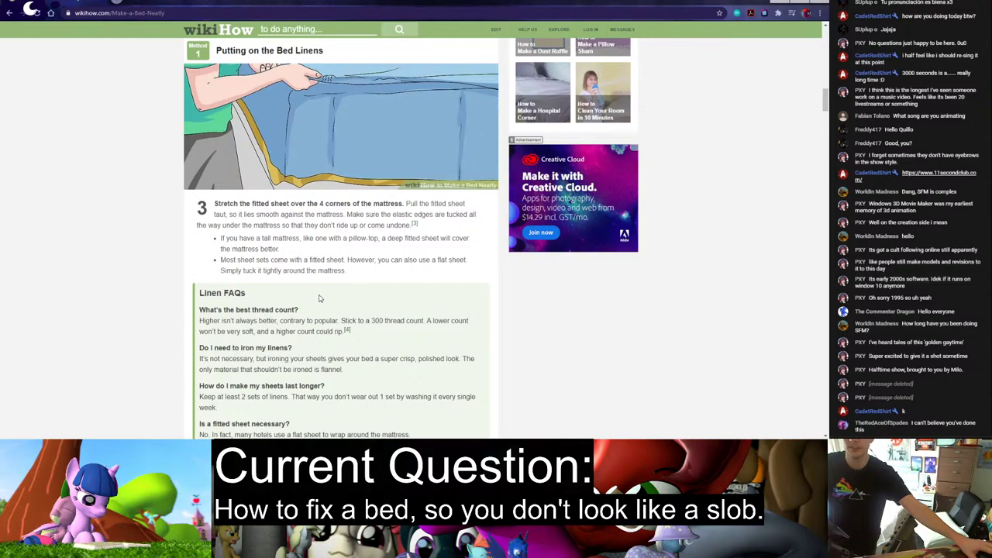
scroll(319, 298, "down", 1)
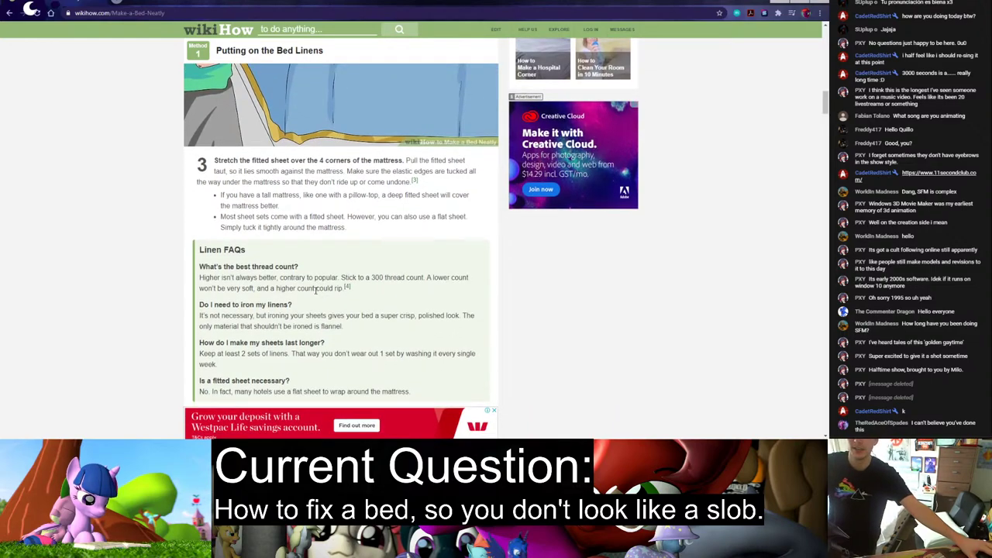
scroll(316, 289, "up", 4)
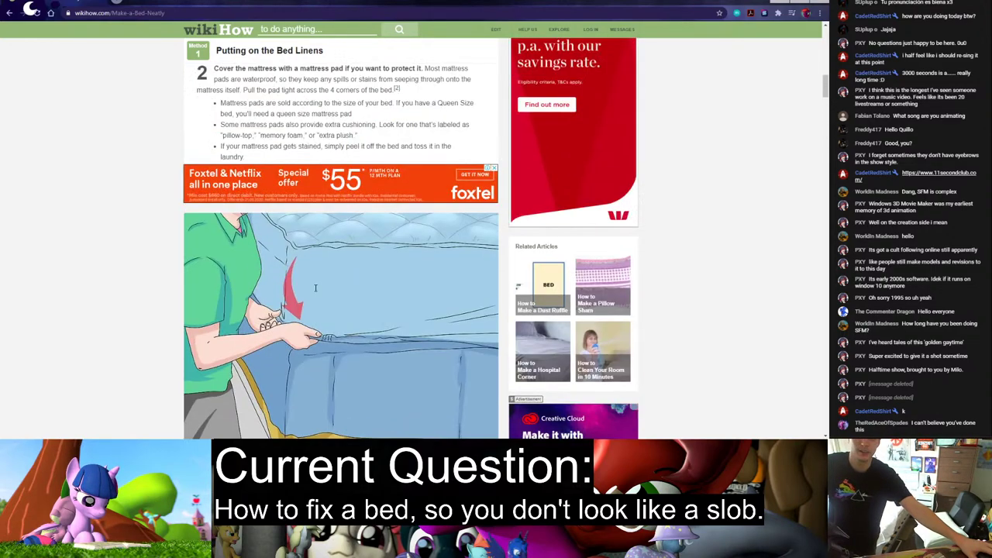
scroll(315, 288, "down", 1)
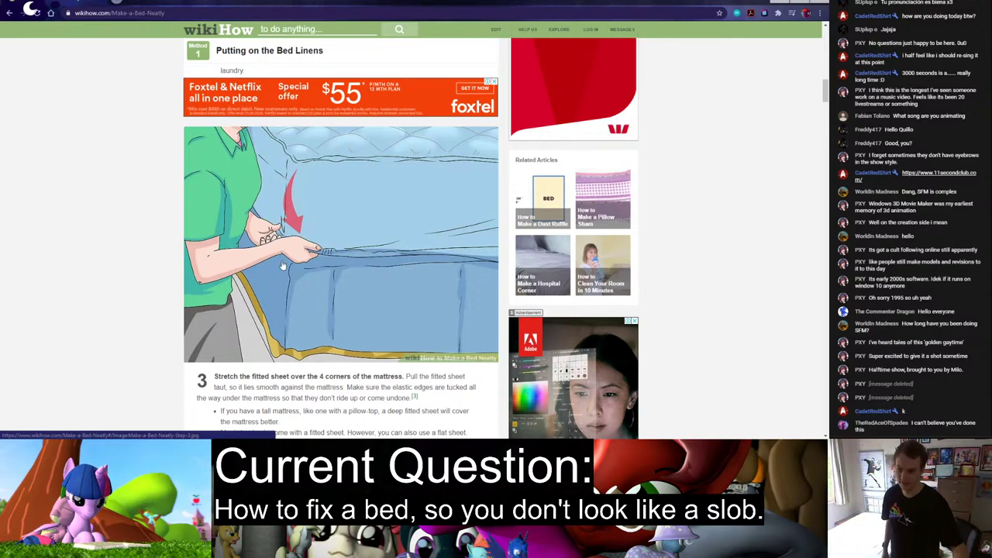
Read step 4 on centering the flat sheet on the bed and open its illustration enlarged.
scroll(286, 267, "down", 5)
scroll(308, 218, "down", 3)
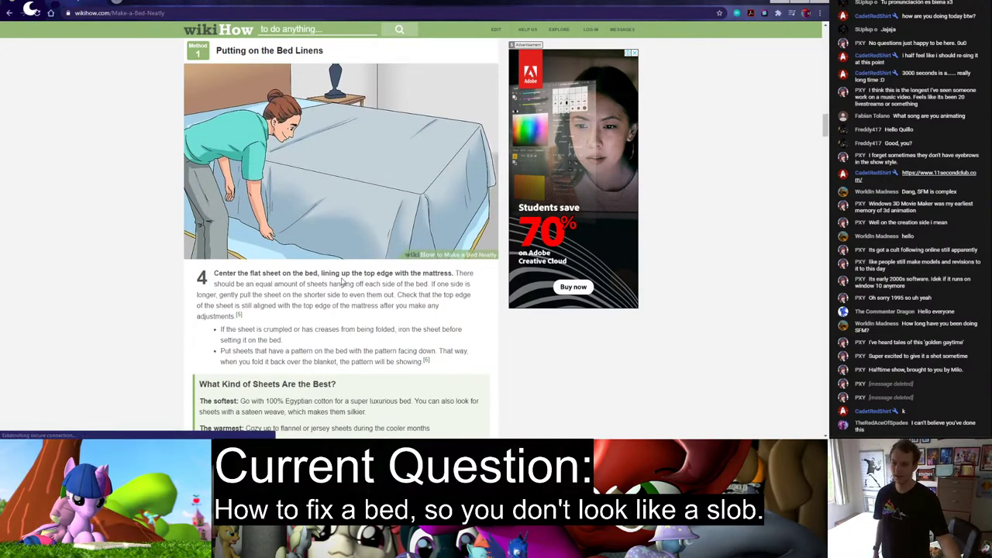
scroll(447, 281, "down", 1)
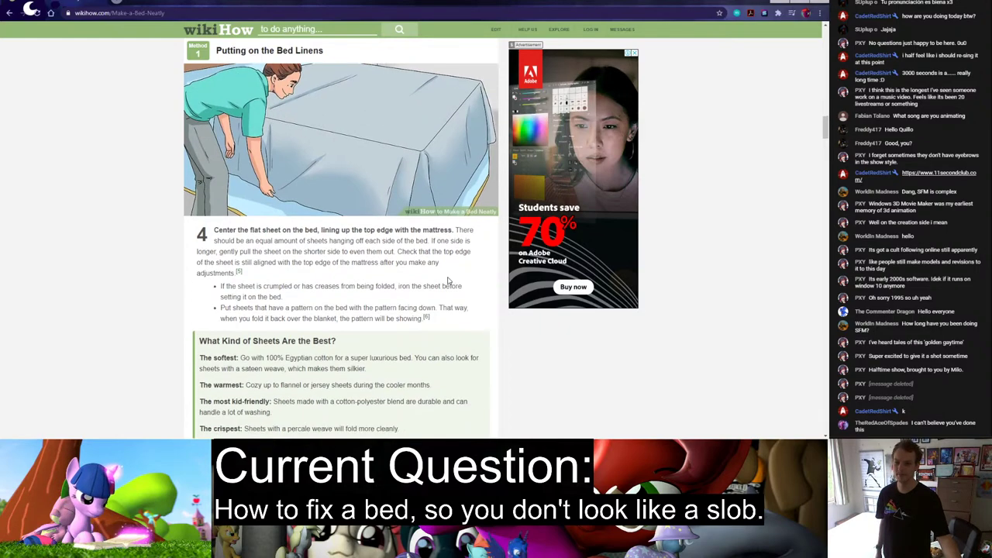
scroll(447, 281, "up", 1)
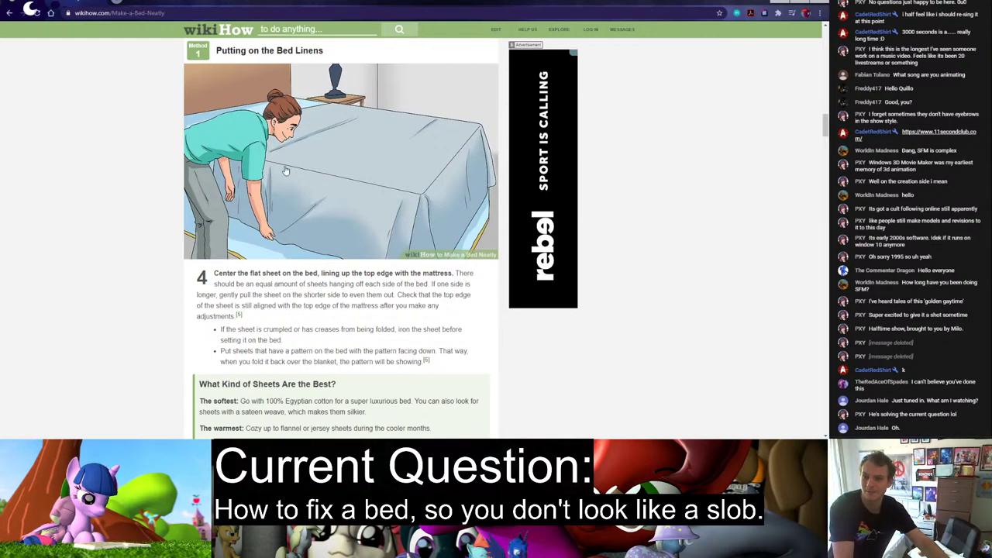
left_click(286, 140)
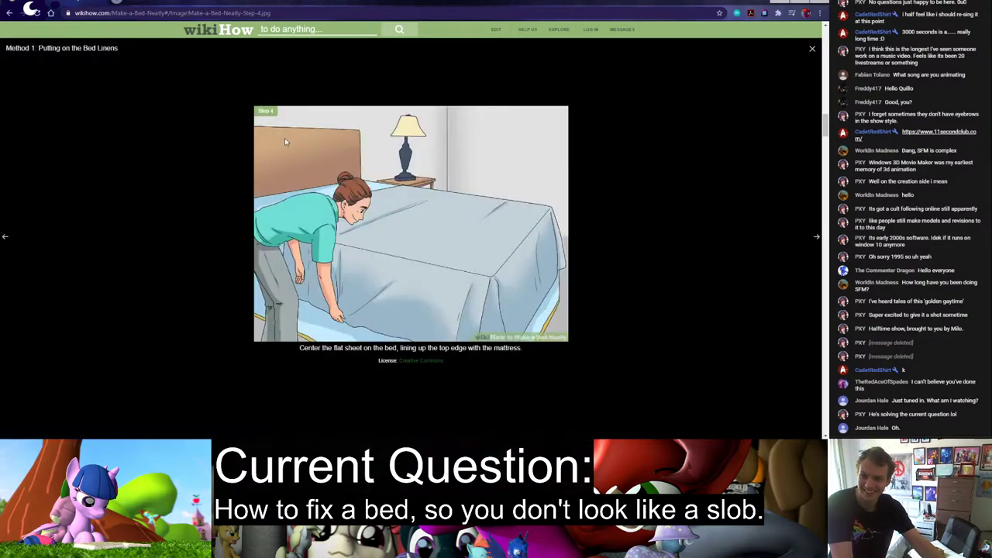
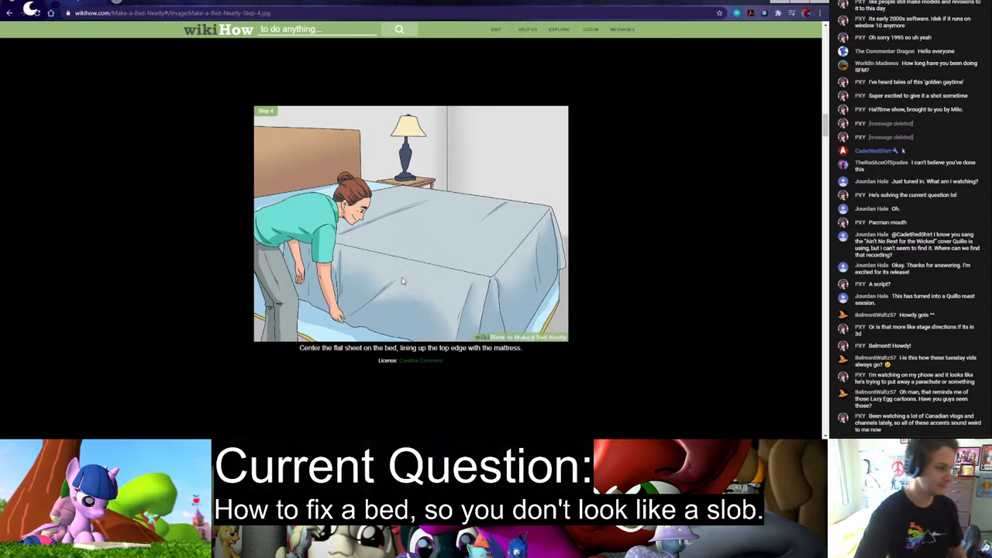
mouse_move(401, 277)
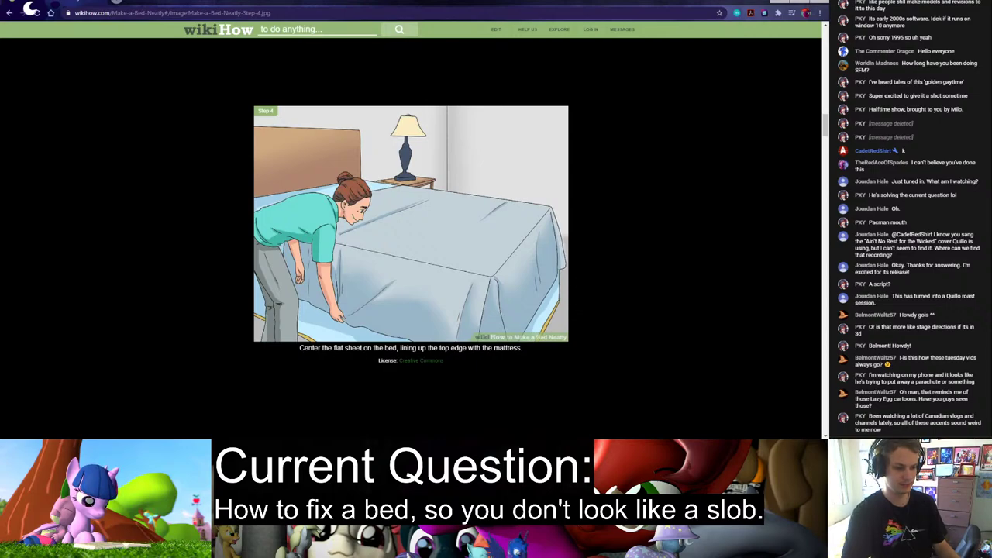
Switch back to Source Filmmaker and scrub through the shot to review both ponies' motion, ending at 00:00:28.683.
key("alt+Tab")
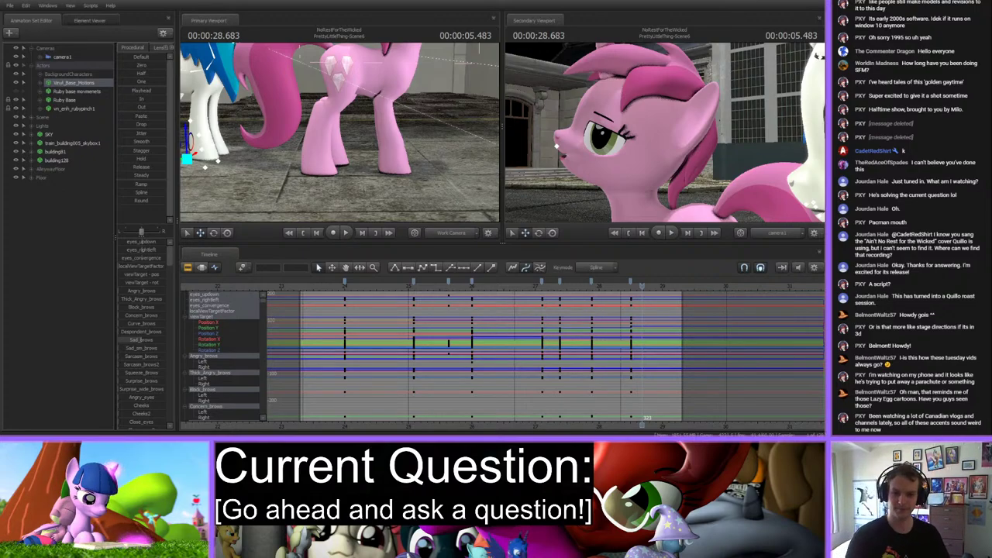
mouse_move(642, 287)
left_mouse_down()
mouse_move(557, 287)
mouse_move(647, 286)
left_mouse_up()
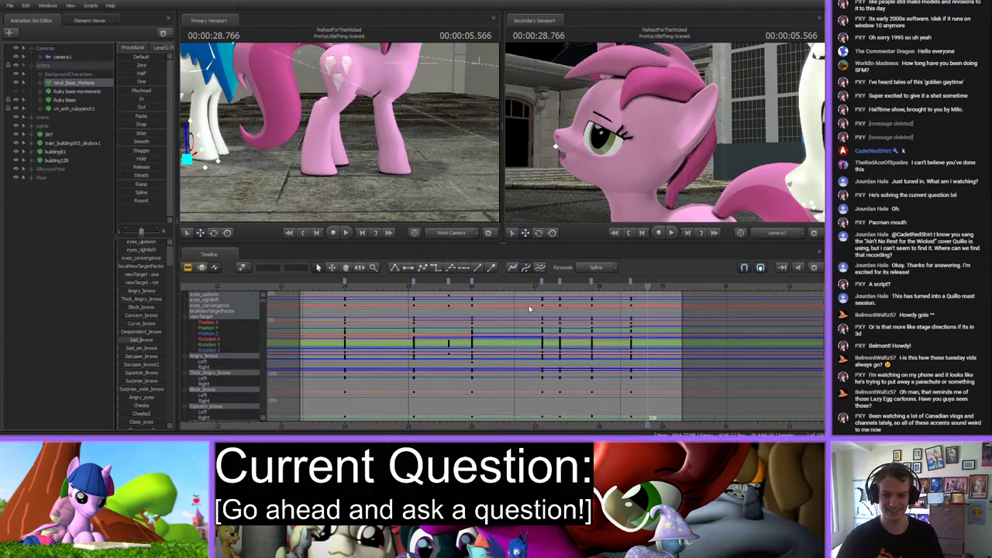
left_click(547, 286)
mouse_move(547, 286)
left_mouse_down()
mouse_move(684, 299)
mouse_move(683, 291)
left_mouse_up()
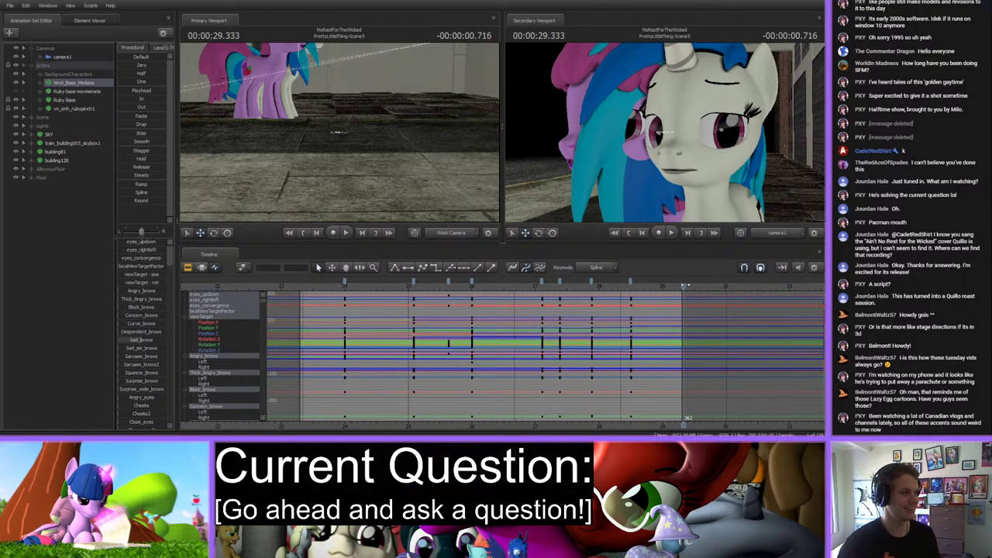
left_click_drag(682, 286, 339, 288)
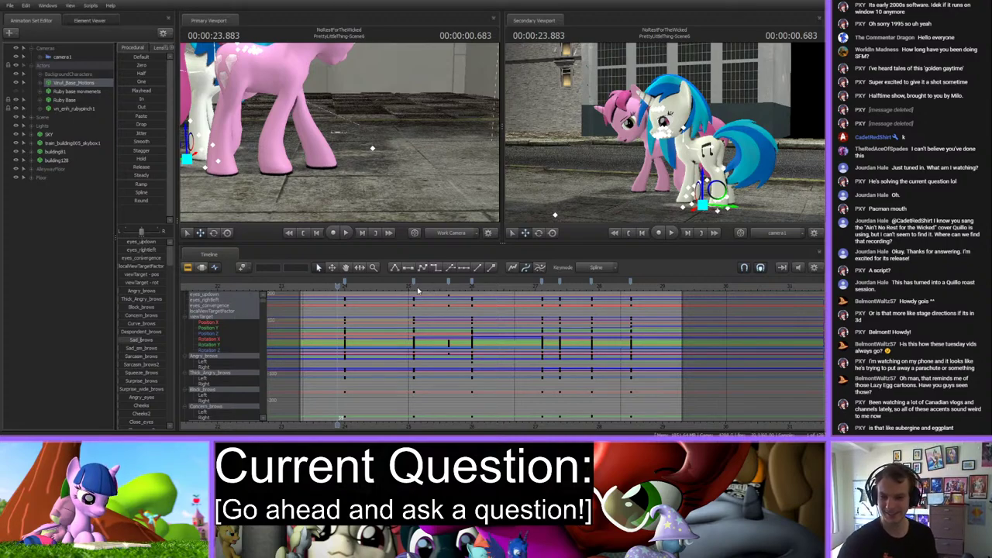
left_click_drag(417, 290, 378, 292)
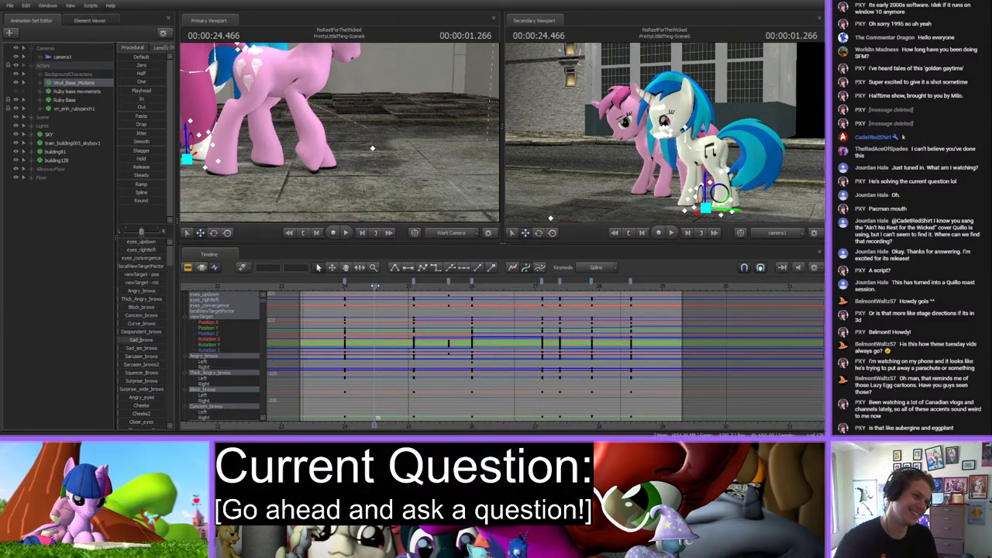
left_click_drag(375, 286, 642, 300)
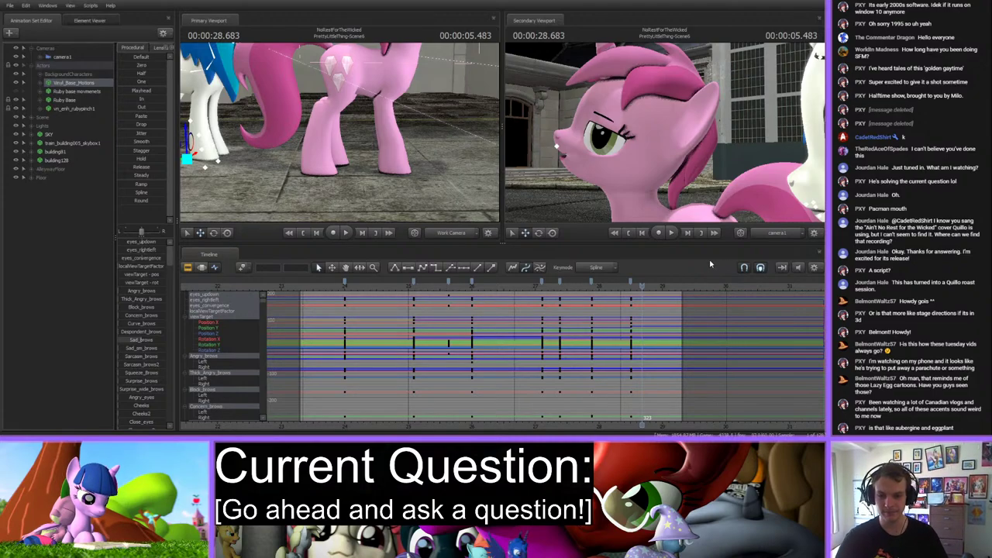
Select all of Vinyl_Base_Motions' rig controls, replay the shot from near its start, and return to 00:00:28.683.
left_click(39, 83)
left_click(68, 130)
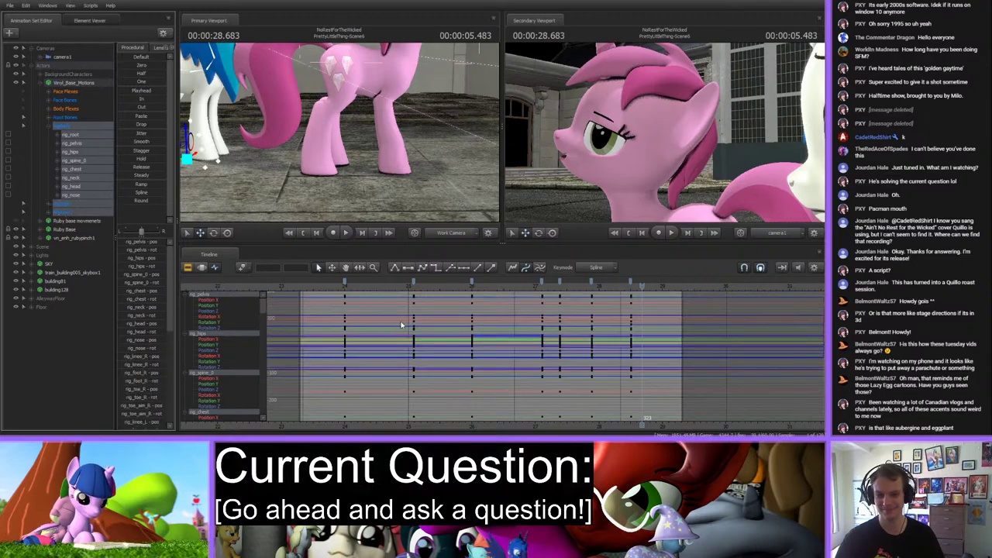
left_click(330, 288)
key("space")
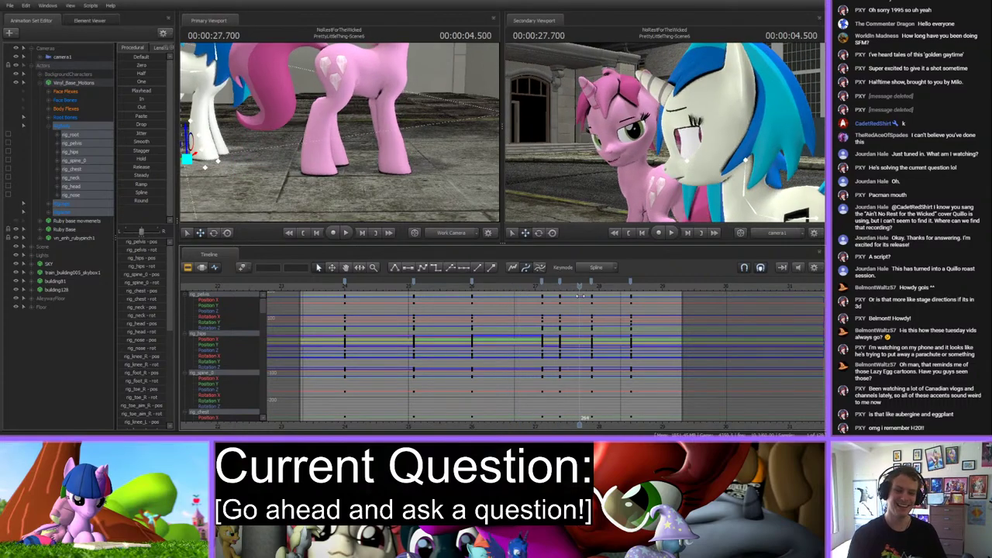
key("space")
left_click_drag(581, 286, 642, 316)
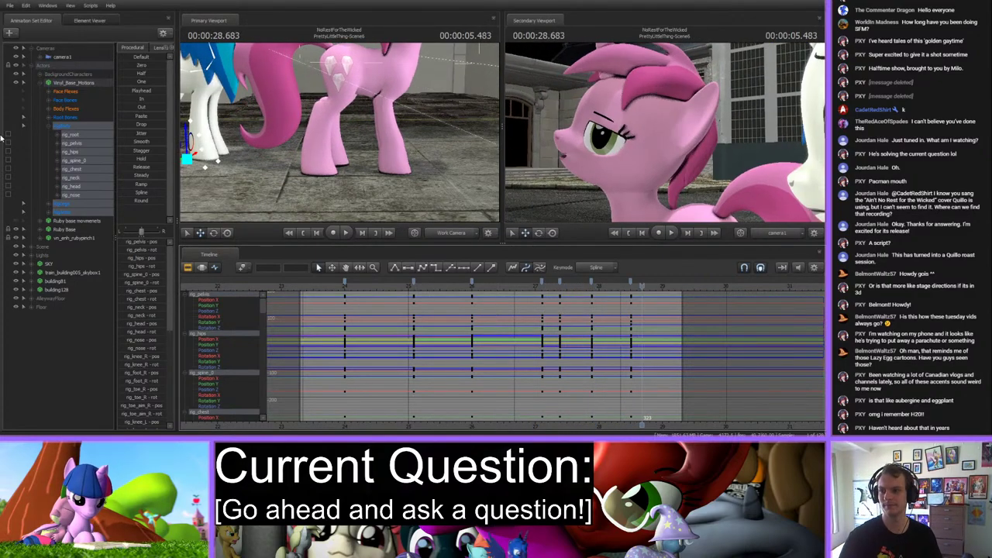
Add a keyframe for all of Vinyl's rig controls at 00:00:26.966, between the two keyframes around the head turn.
mouse_move(346, 289)
left_mouse_down()
mouse_move(423, 305)
mouse_move(636, 310)
mouse_move(480, 282)
mouse_move(345, 283)
left_mouse_up()
left_click(616, 310)
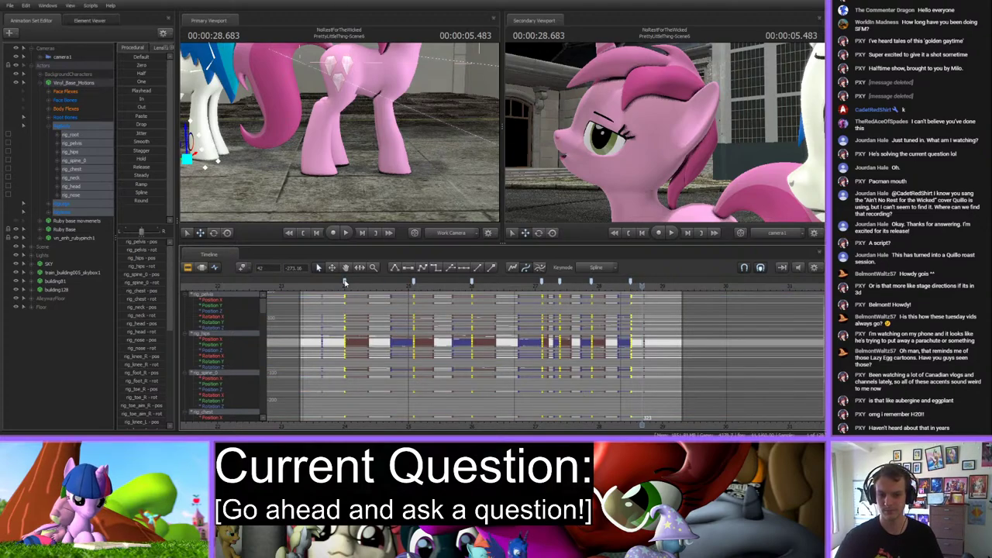
left_click(421, 306)
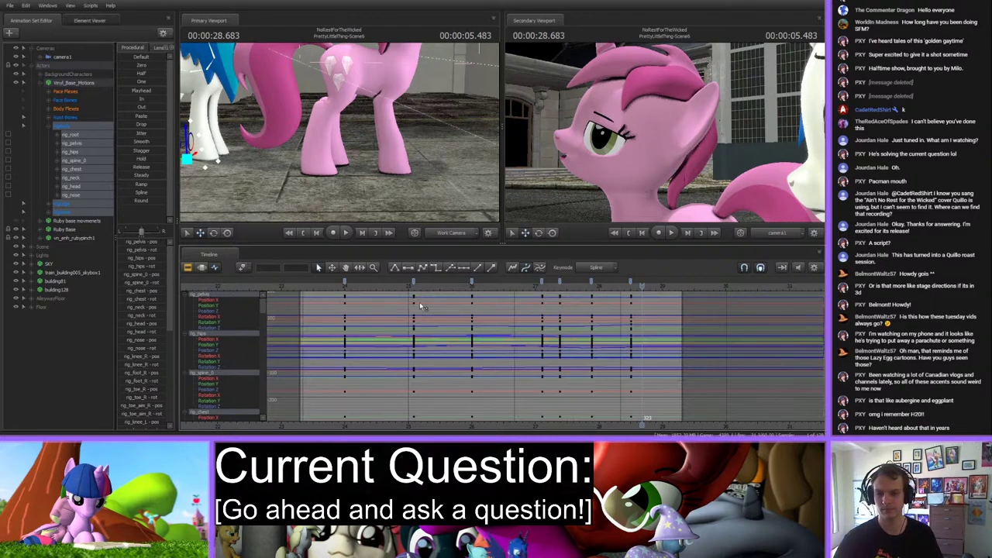
left_click_drag(341, 285, 532, 287)
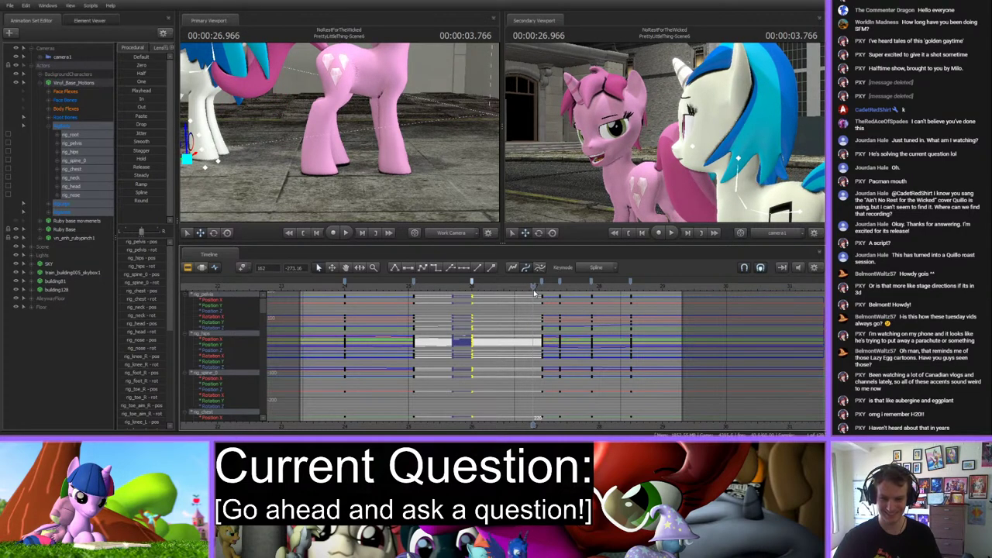
left_click(472, 285)
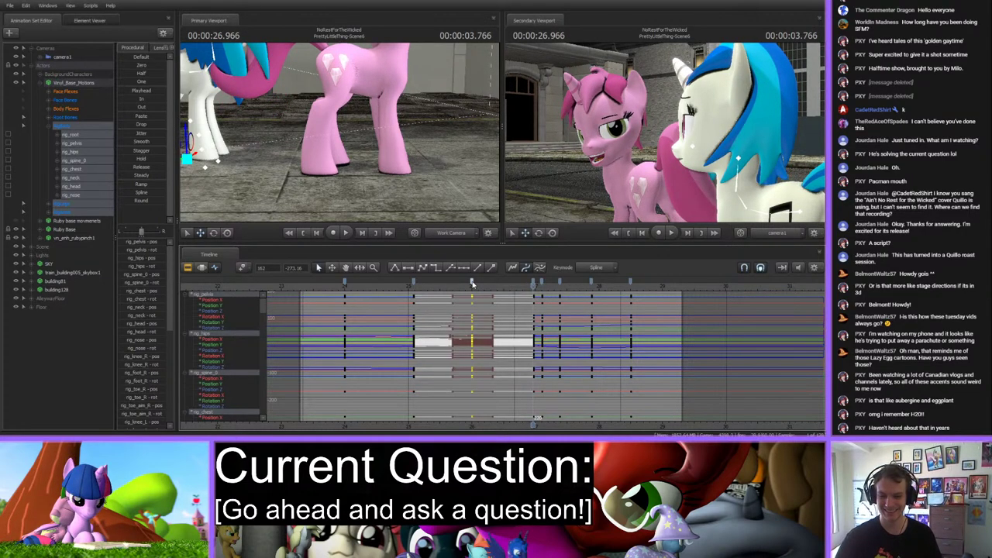
left_click(533, 284)
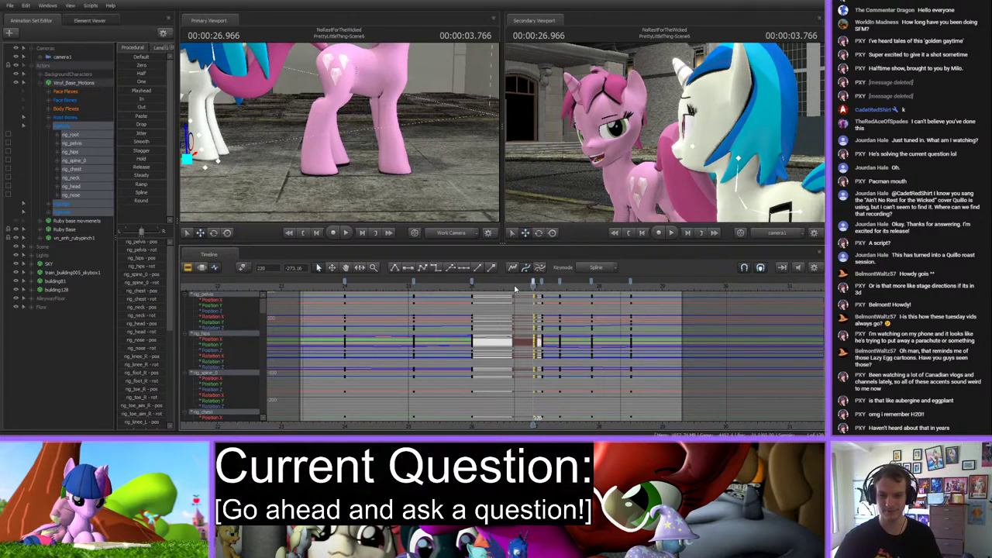
Replay the new pose and add Vinyl rig keyframes at about 24.4 s, 24.7 s and 25.666 s.
key("space")
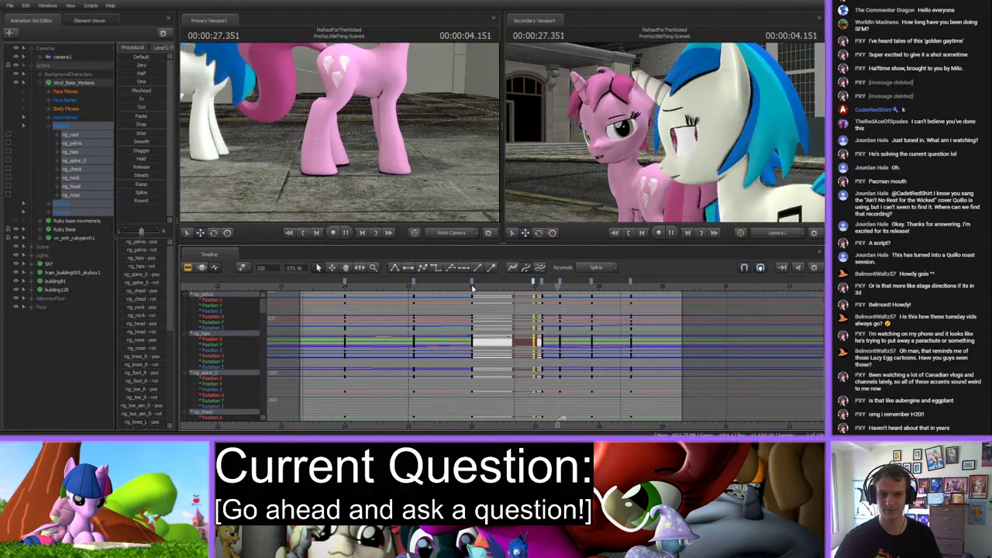
left_click(545, 285)
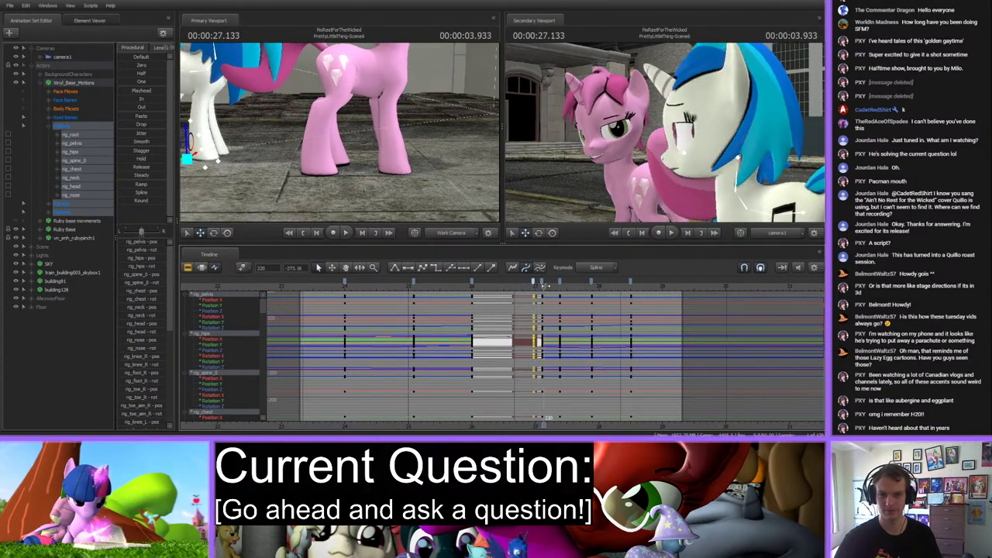
left_click_drag(544, 286, 377, 284)
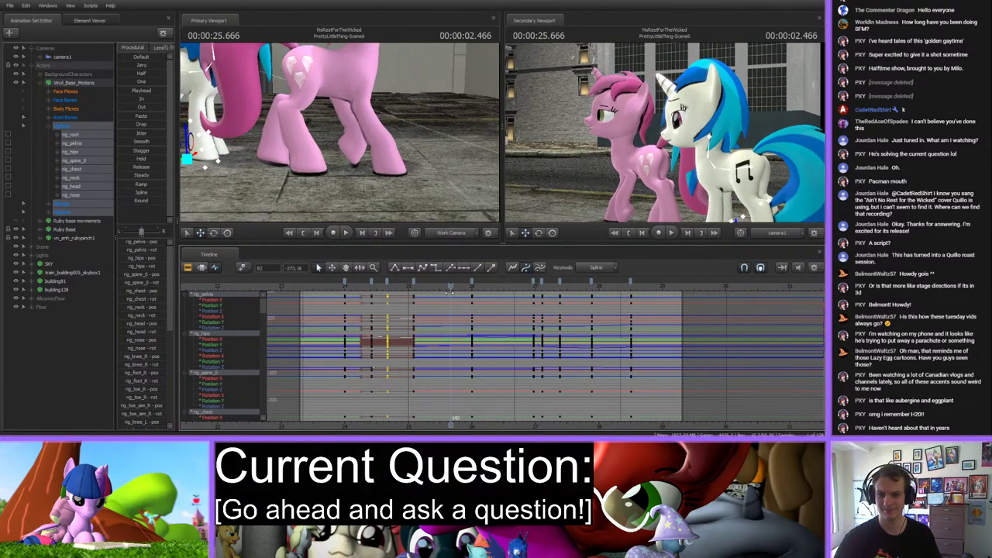
left_click_drag(447, 289, 552, 289)
left_click(432, 288)
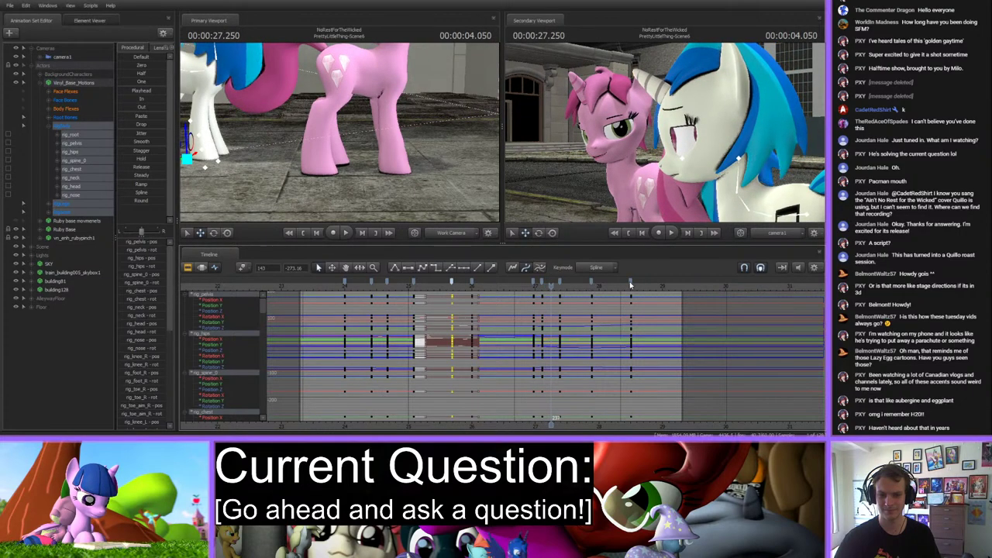
Replay Vinyl's motion and move the rig keyframe at about 26.97 s to frame 217.
key("ctrl+a")
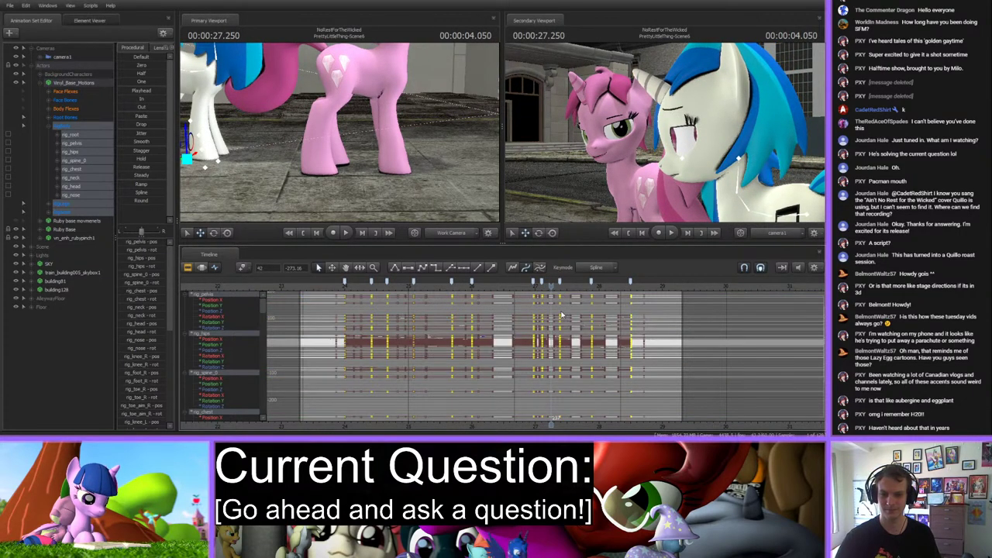
left_click(505, 313)
left_click(476, 284)
key("space")
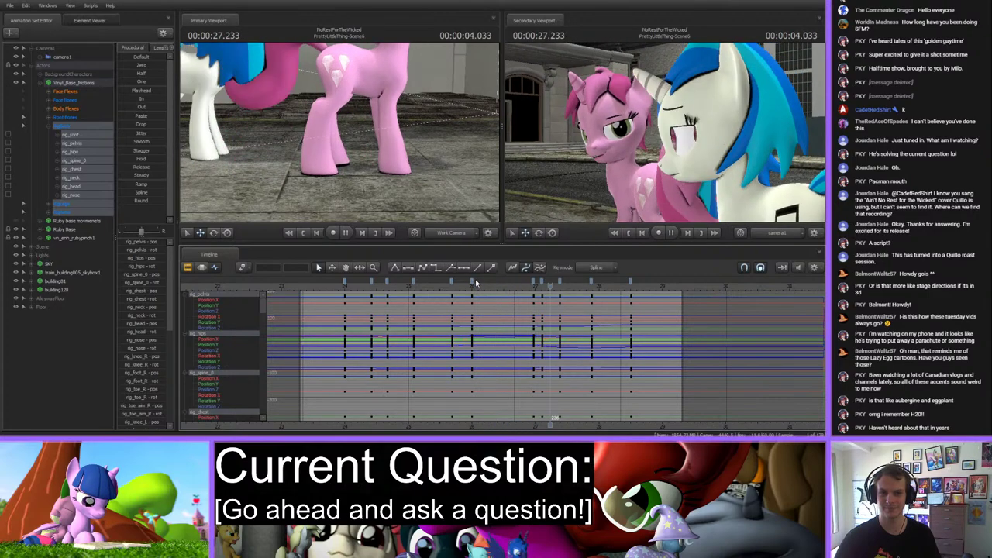
key("space")
scroll(517, 293, "up", 2)
left_click(488, 288)
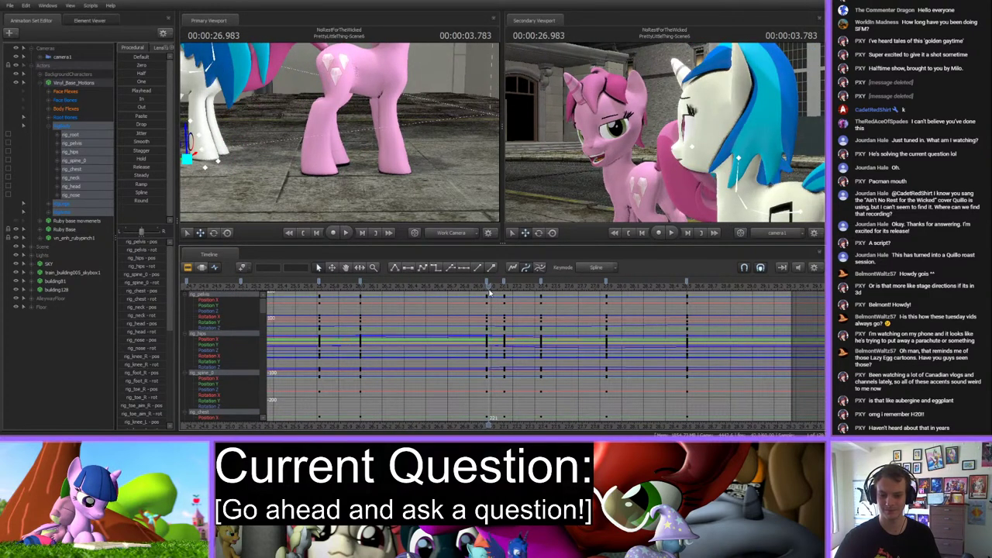
left_click(487, 283)
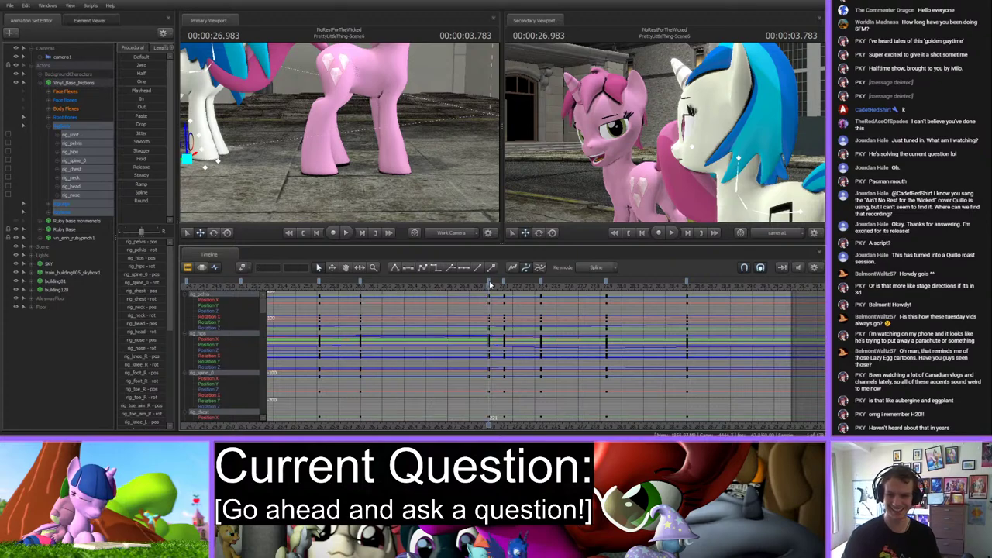
left_click_drag(487, 284, 482, 284)
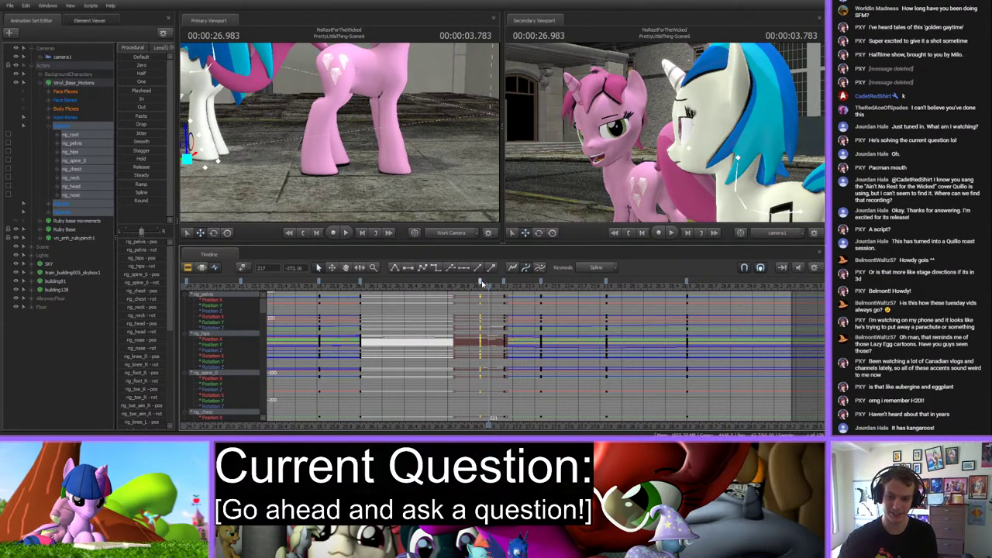
Inspect Vinyl's last rig keyframe near 00:00:28.483 and replay the motion around 00:00:27.333.
scroll(567, 346, "down", 2)
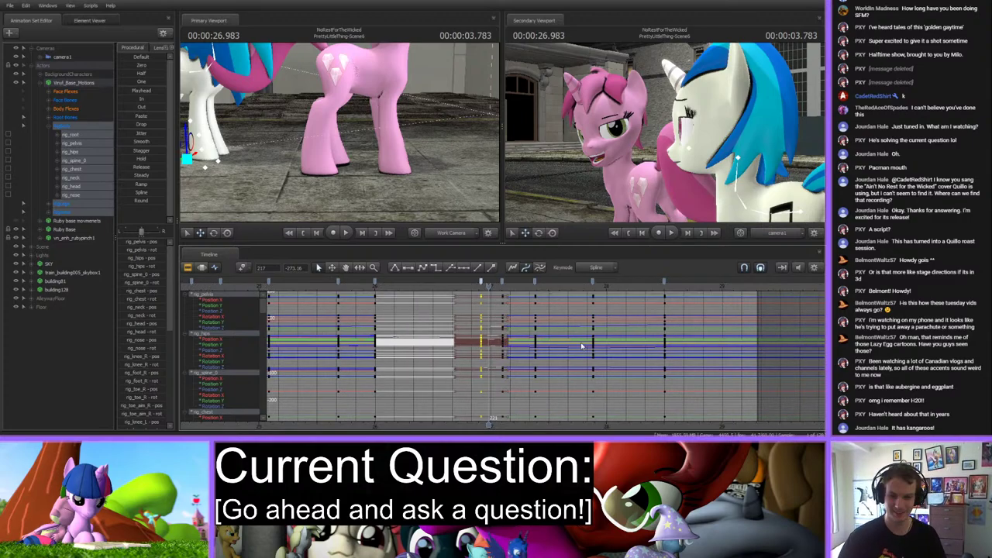
left_click(665, 283)
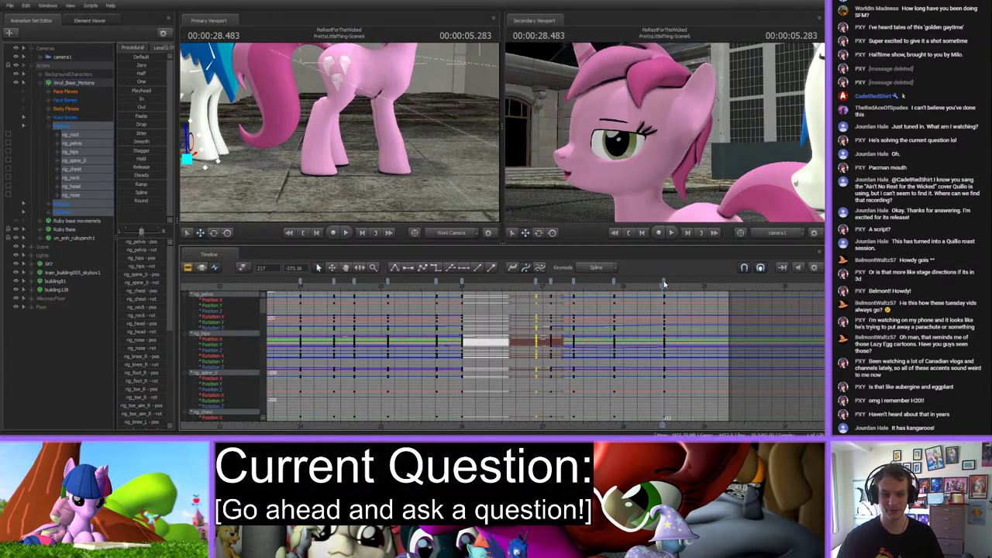
scroll(667, 301, "down", 1)
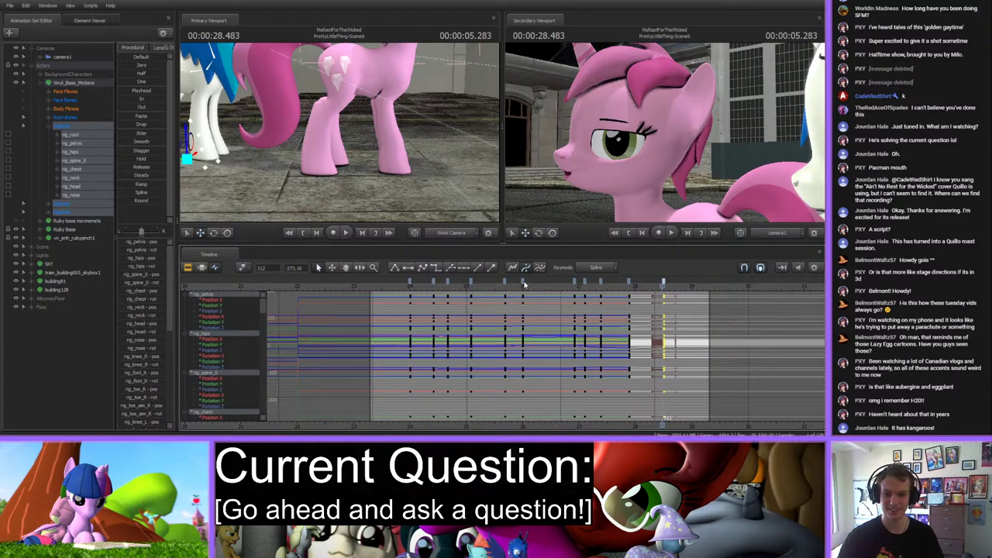
left_click(566, 286)
left_click_drag(567, 286, 596, 286)
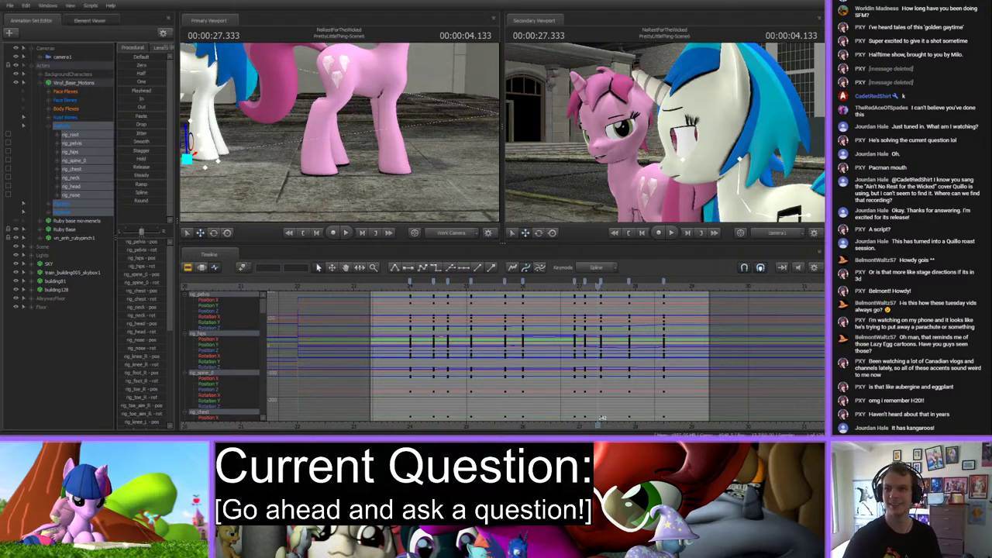
key("space")
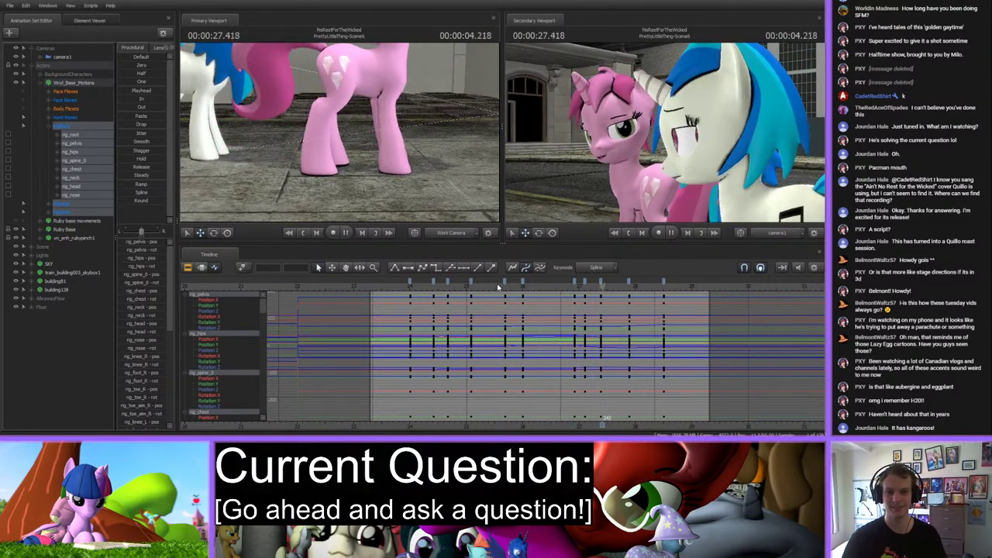
Rotate Vinyl's rig_head at 00:00:27.616 with the work camera facing her, and replay the head turn.
left_click(573, 286)
left_click_drag(574, 286, 612, 286)
left_click_drag(380, 92, 336, 118)
left_click(336, 117)
left_click(335, 118)
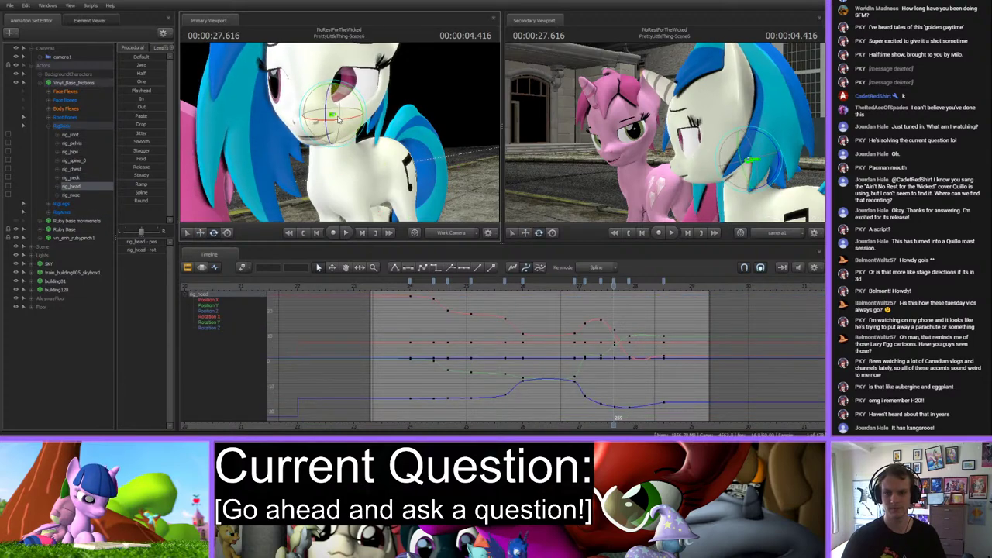
mouse_move(336, 117)
left_mouse_down()
mouse_move(339, 128)
mouse_move(352, 110)
left_mouse_up()
left_click(591, 285)
left_click_drag(591, 285, 571, 295)
key("space")
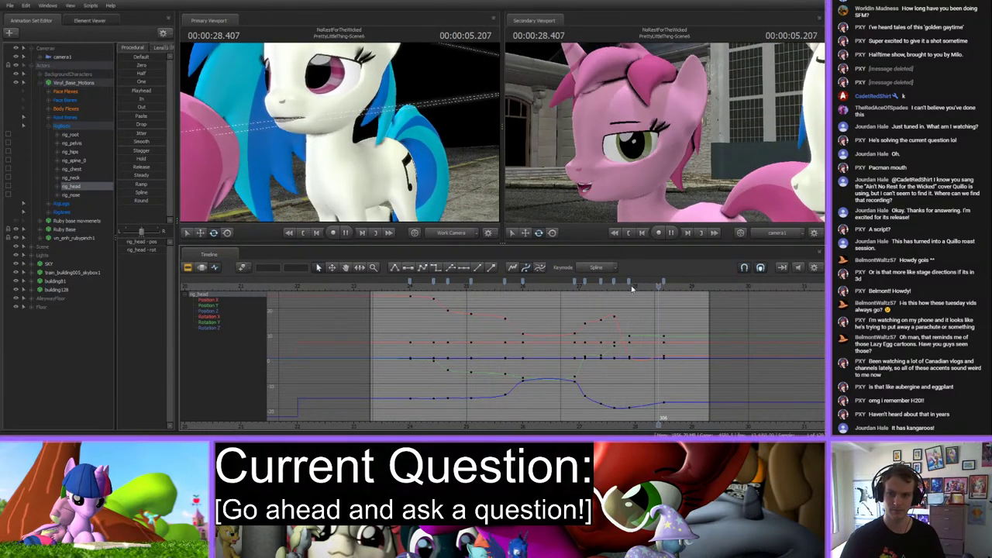
key("space")
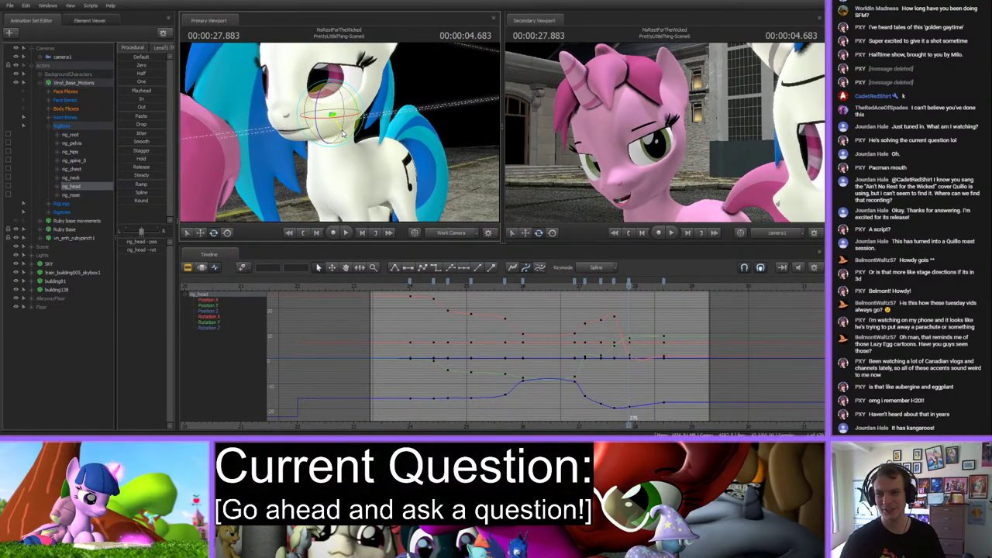
Rotate Vinyl's rig_head at 00:00:27.883 to refine the end of the head turn, and replay it.
key("space")
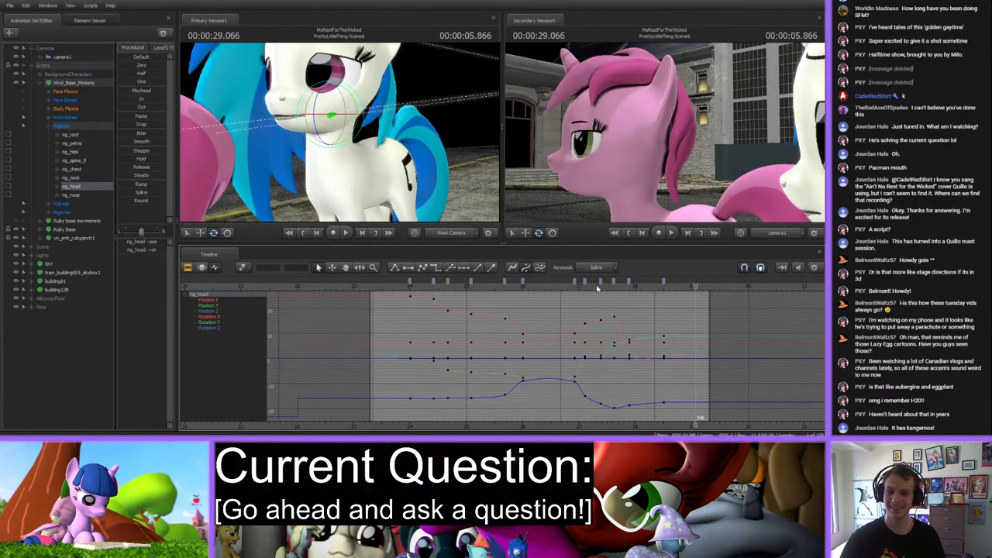
left_click(606, 286)
left_click_drag(607, 286, 627, 286)
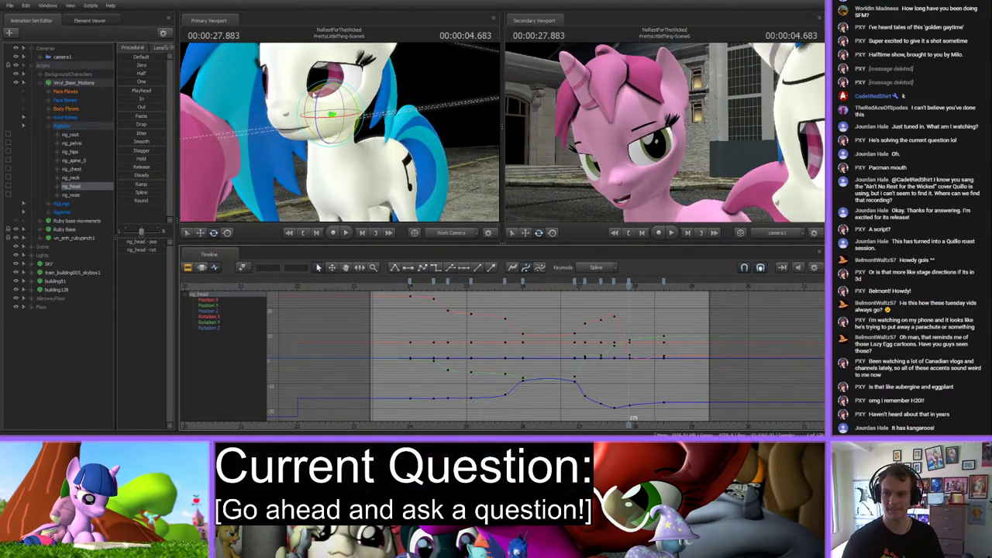
left_click_drag(313, 91, 319, 94)
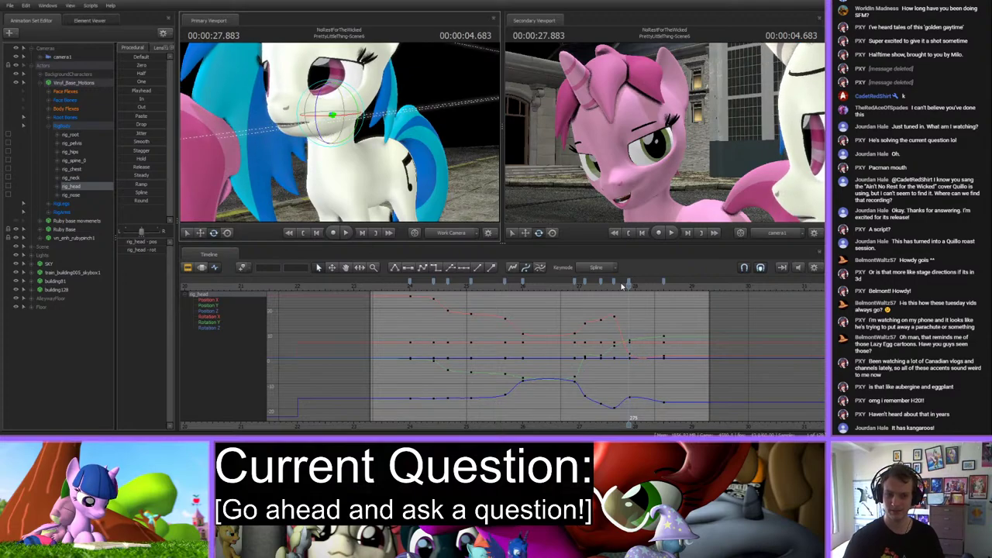
key("space")
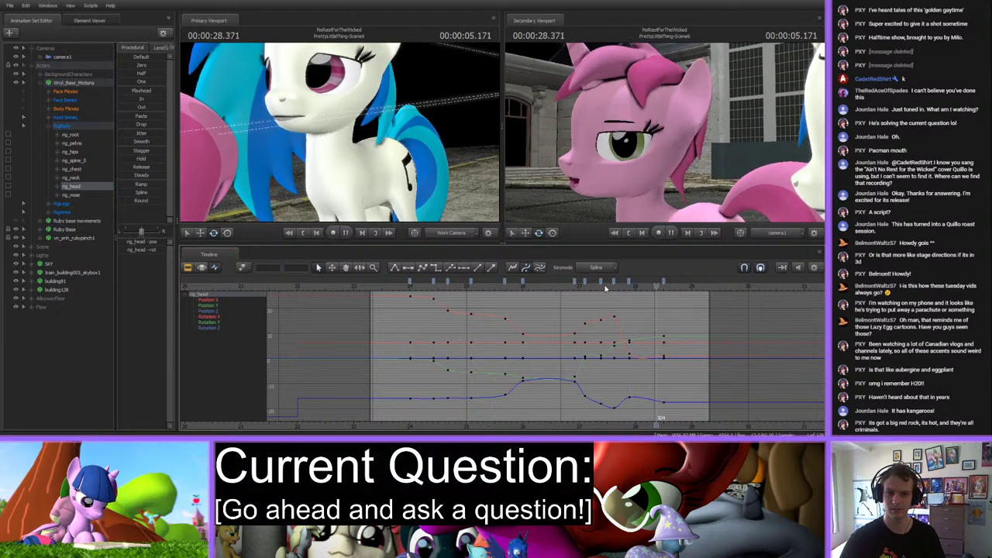
key("space")
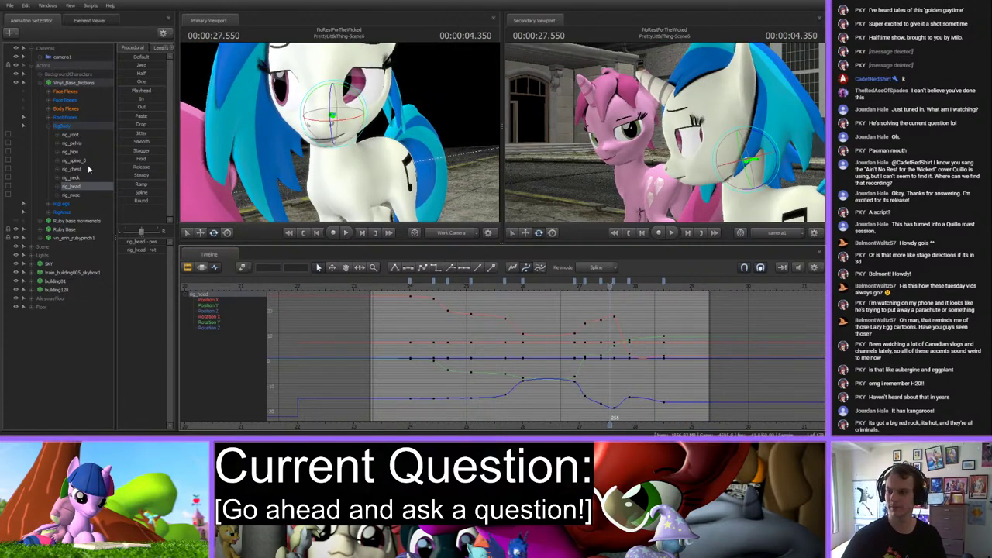
Reselect all of Vinyl's rig controls, add a keyframe at 00:00:28.166, and move the last keyframe to the shot's end.
left_click(63, 127)
left_click(70, 211, "shift")
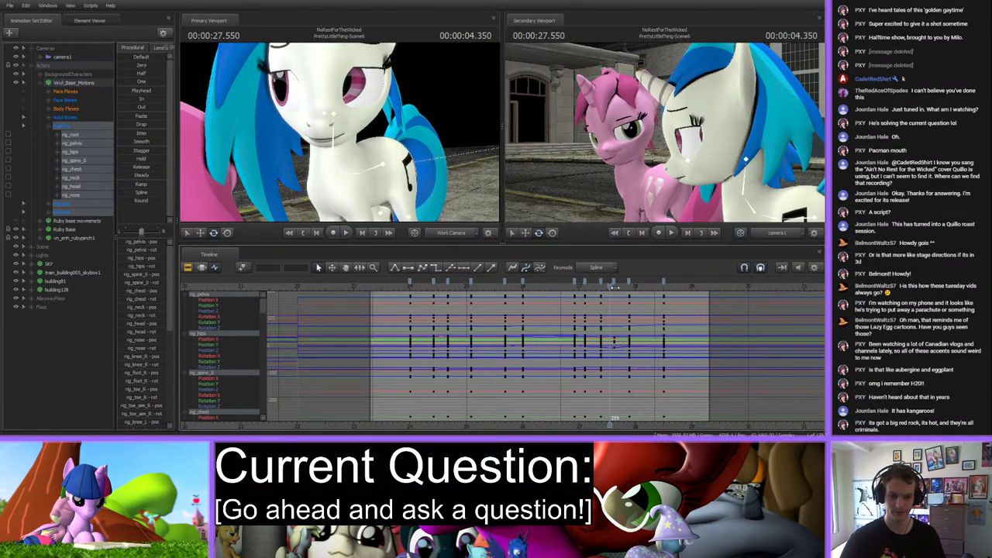
left_click(651, 286)
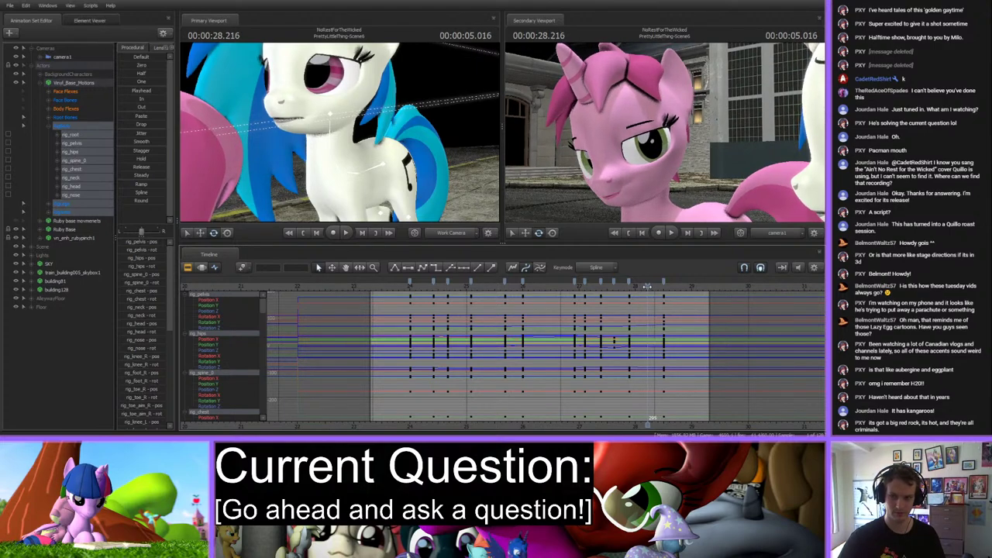
key("Left")
key("Left")
key("Left")
key("Left")
left_click_drag(671, 285, 707, 286)
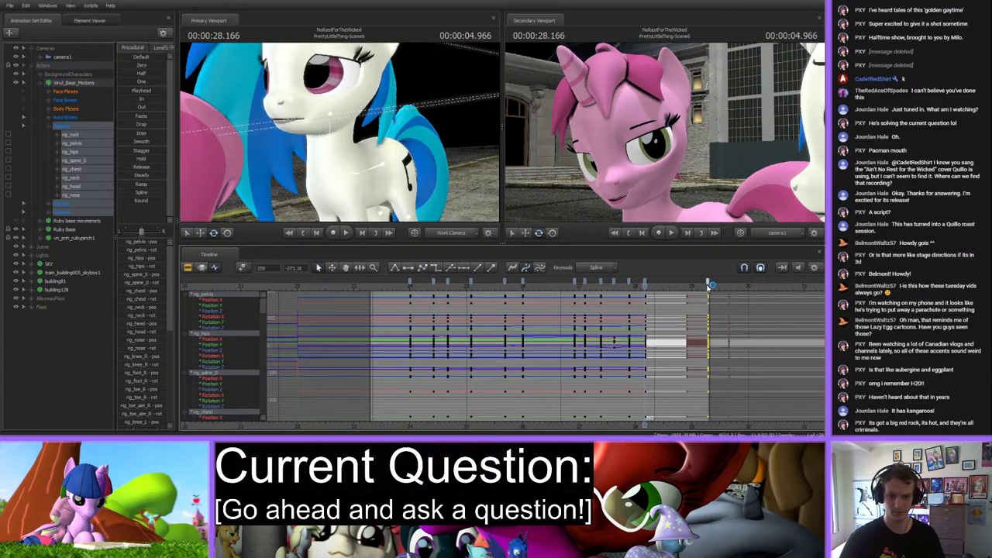
left_click(411, 283)
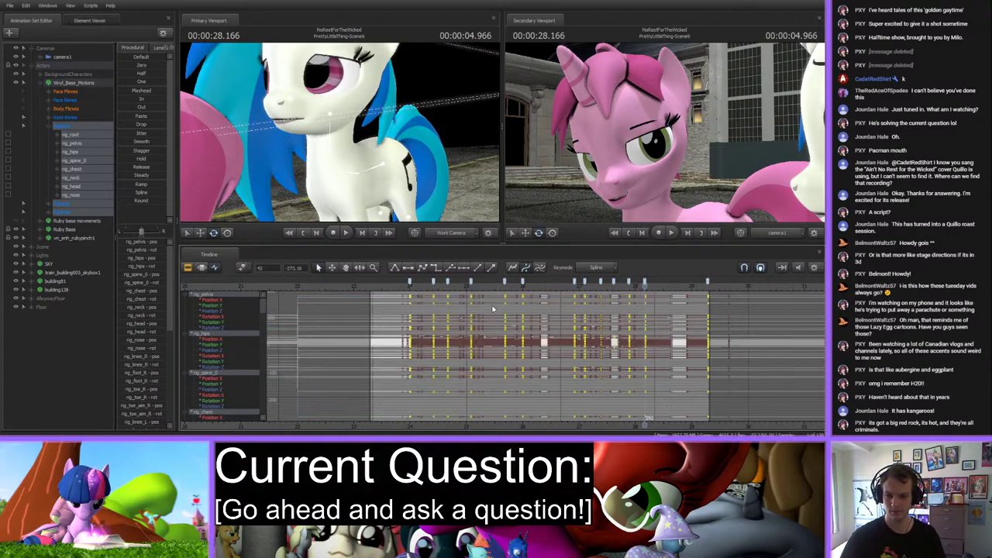
Replay and scrub through the whole shot to review Vinyl's retimed motion.
key("space")
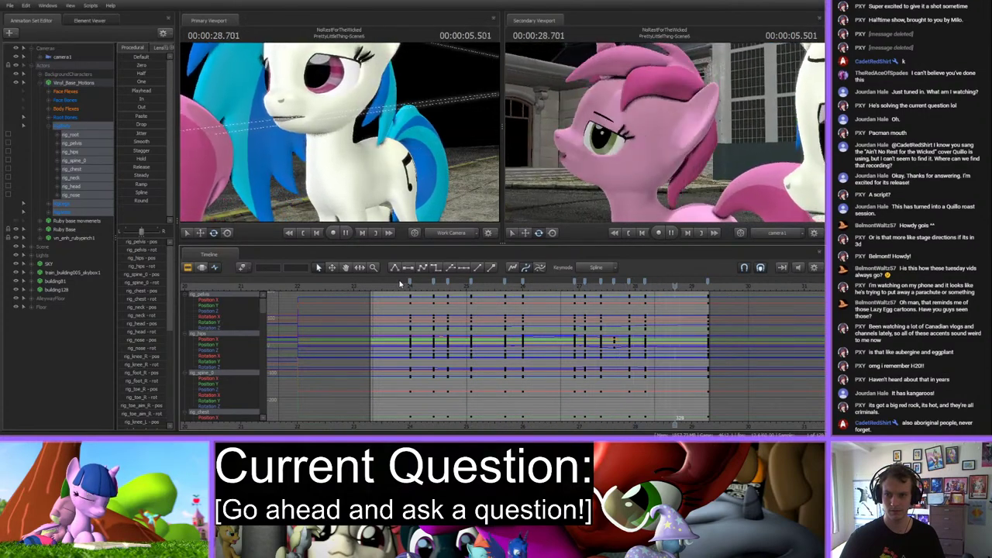
key("space")
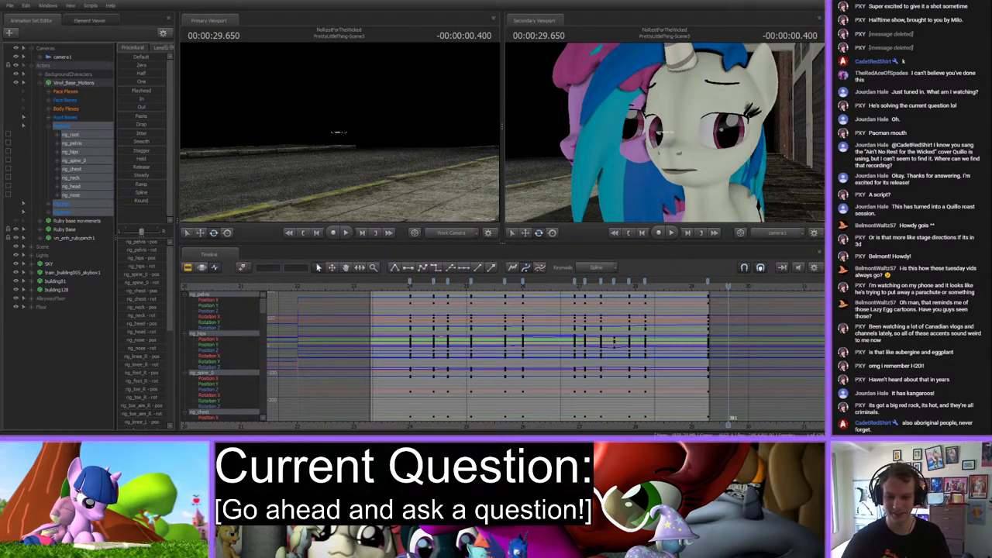
left_click(600, 288)
left_click_drag(601, 288, 657, 289)
left_click(520, 288)
key("space")
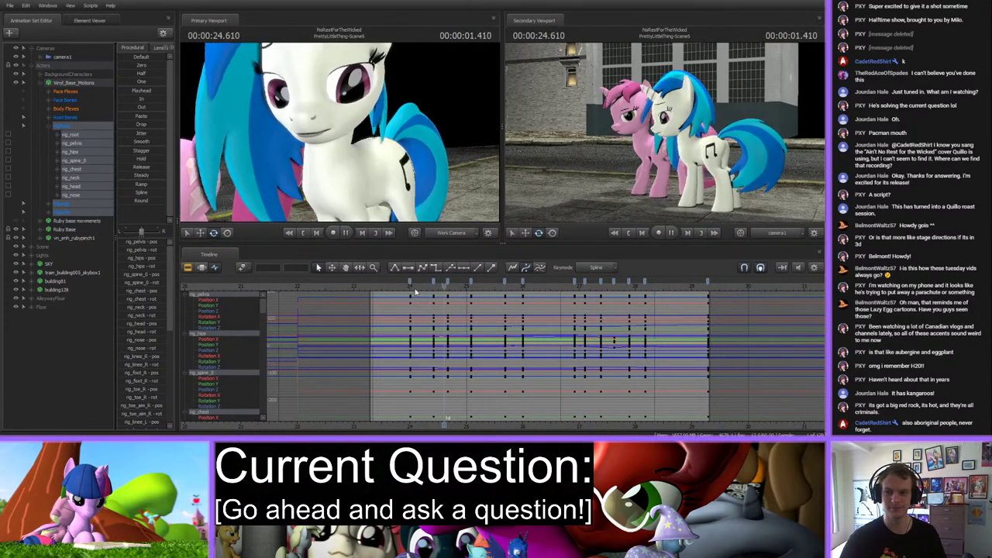
key("space")
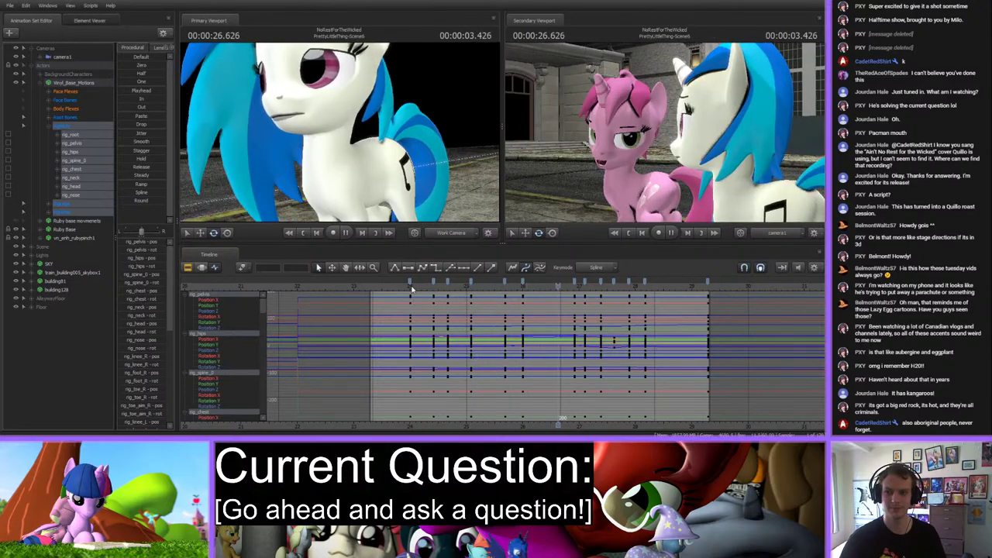
Select Vinyl's rig_head and rotate it slightly at the keyframe near 00:00:24.4 to refine the start of her head motion.
left_click(424, 286)
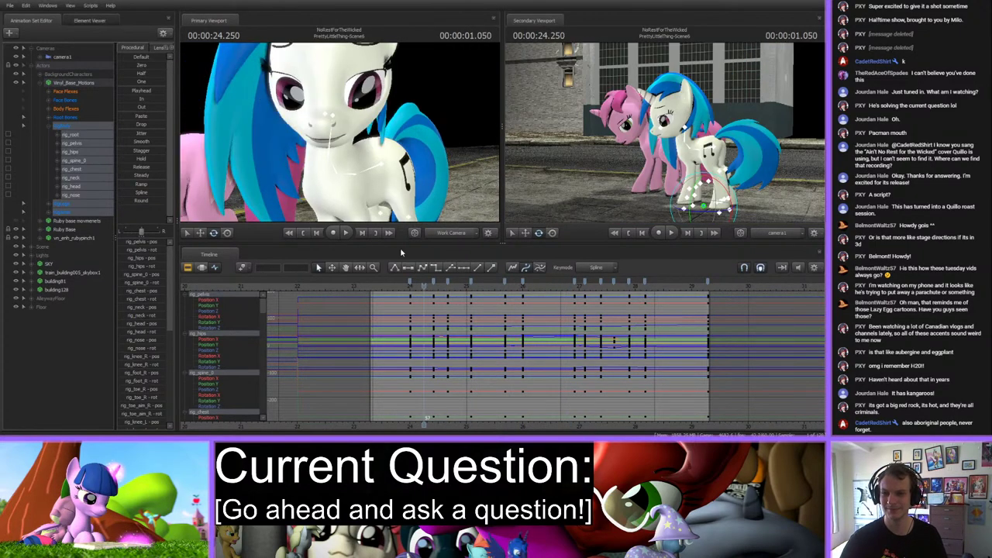
left_click(326, 117)
key("Right")
key("Right")
key("Right")
key("Right")
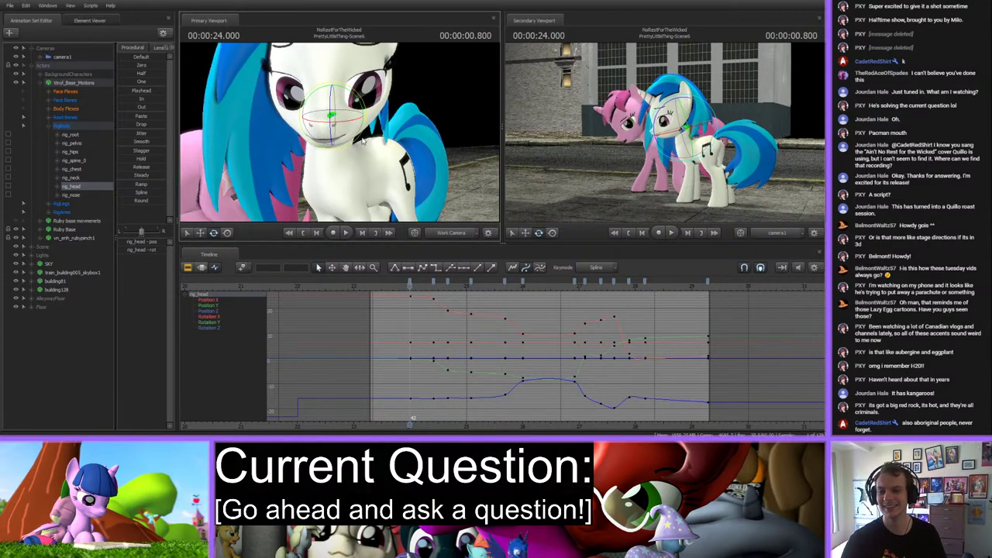
left_click_drag(339, 135, 353, 138)
key("Right")
key("Right")
key("Right")
key("Right")
key("Right")
key("Right")
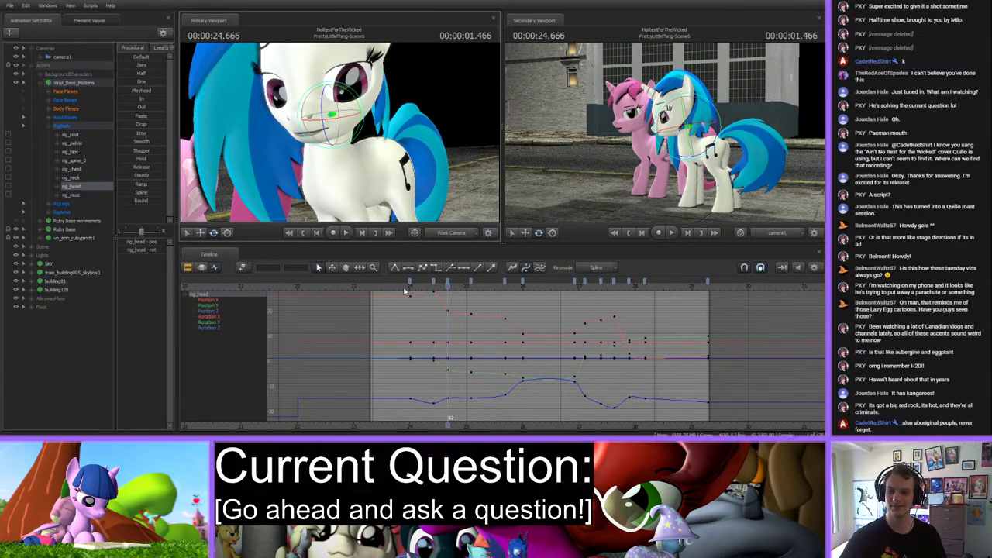
Replay the shot to review Vinyl's adjusted head motion.
key("space")
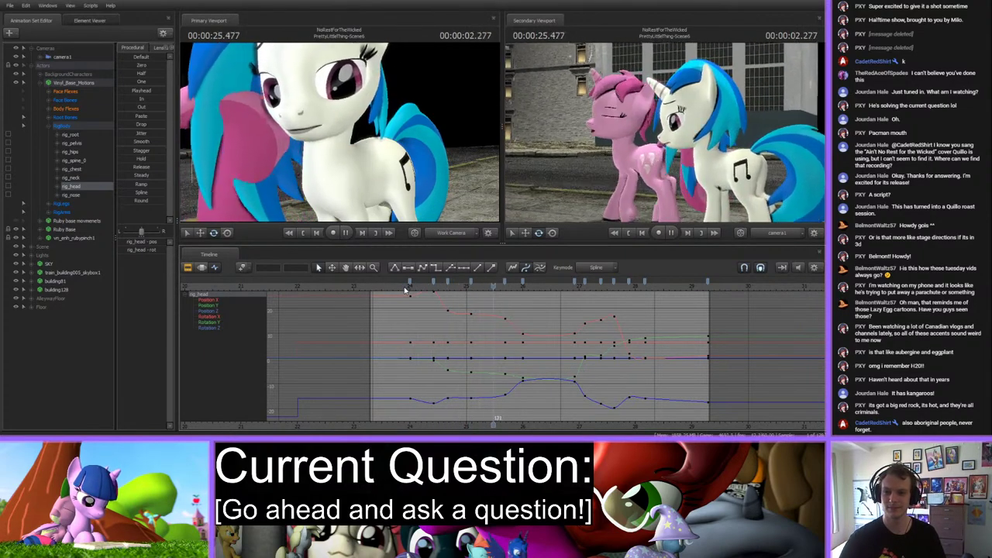
key("space")
left_click(453, 290)
key("space")
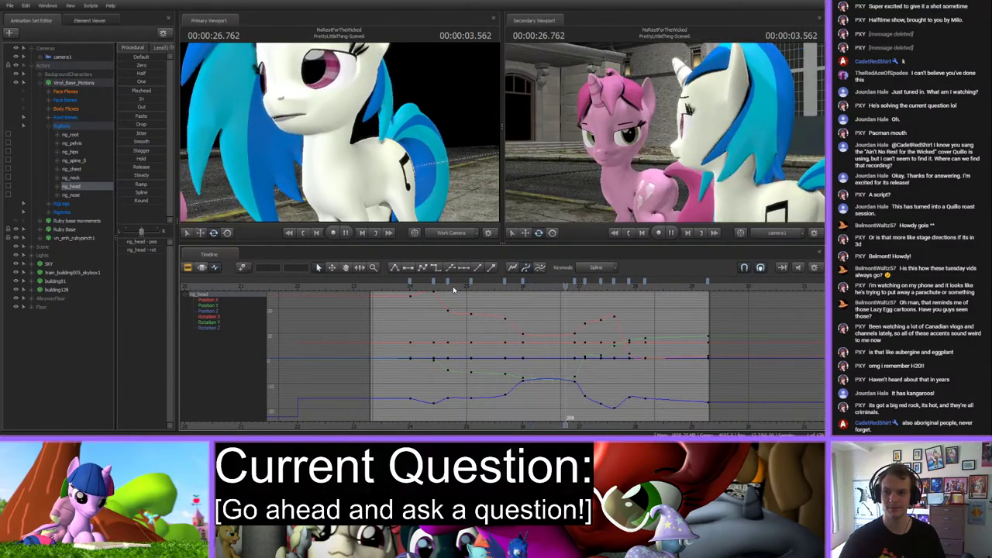
key("space")
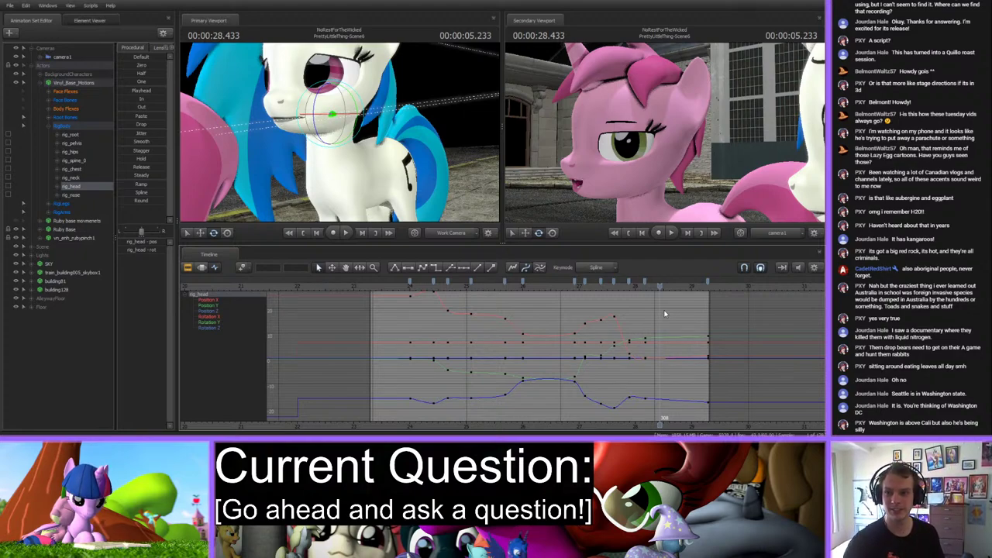
Collapse Vinyl's controls, expand Ruby Base's Face Flexes, and select her Eyebrows group.
left_click(579, 288)
left_click_drag(579, 288, 618, 292)
left_click(39, 83)
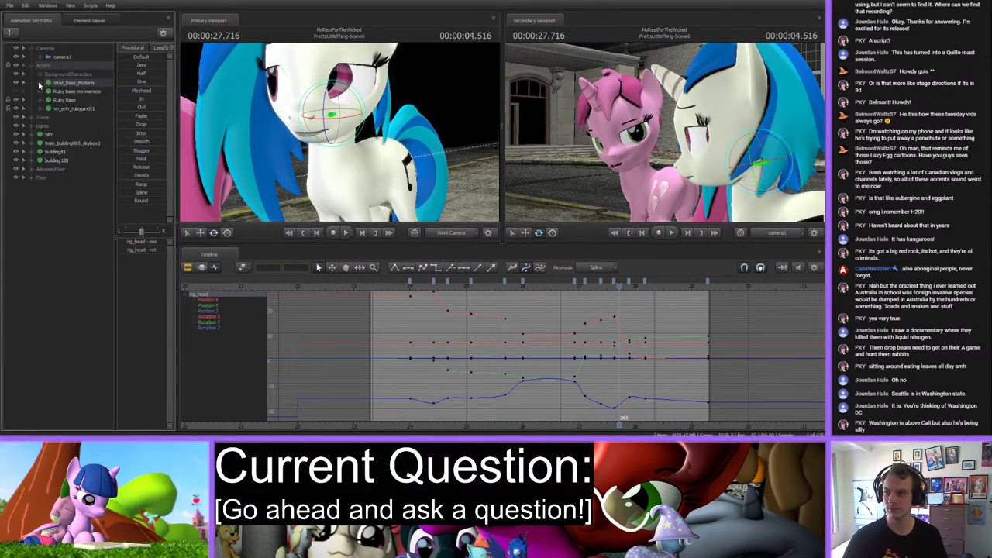
left_click(40, 100)
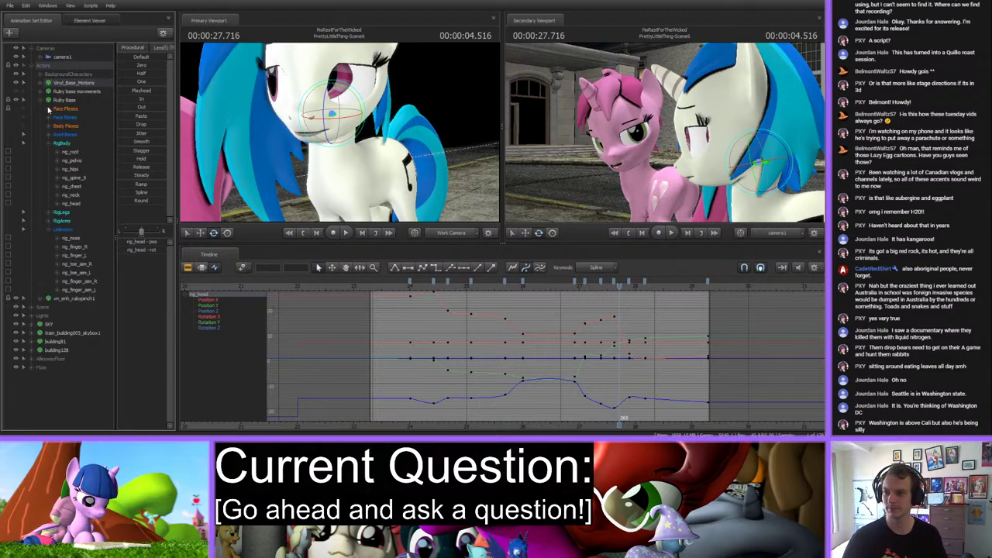
left_click(48, 109)
left_click(71, 126)
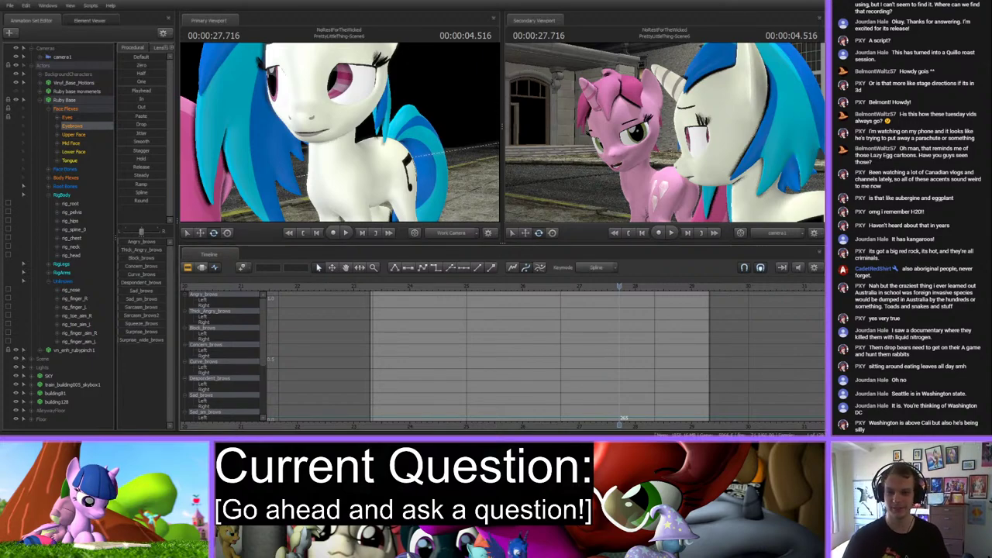
Select Ruby's Upper Face flexes and play the shot from near its start to review her blinks.
left_click_drag(620, 286, 362, 279)
key("space")
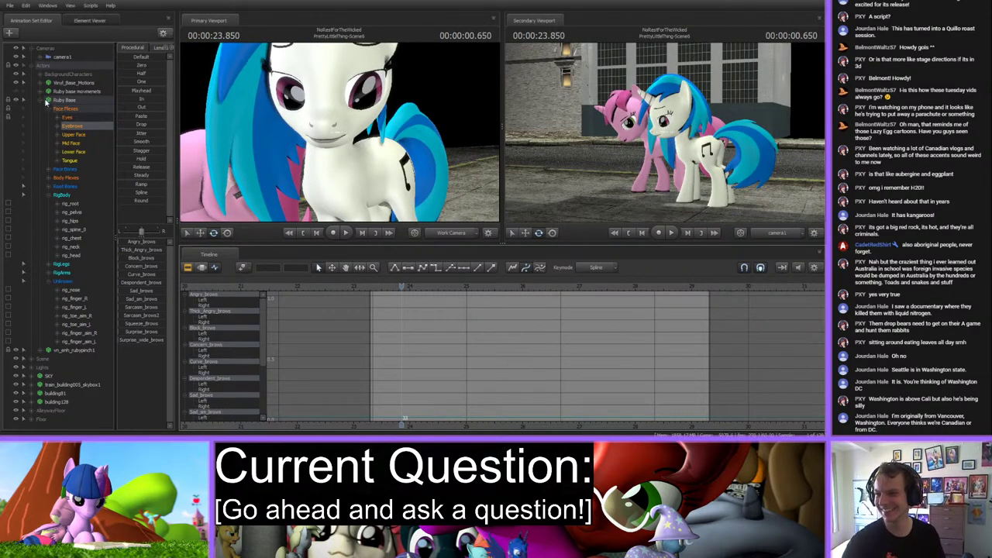
left_click(75, 135)
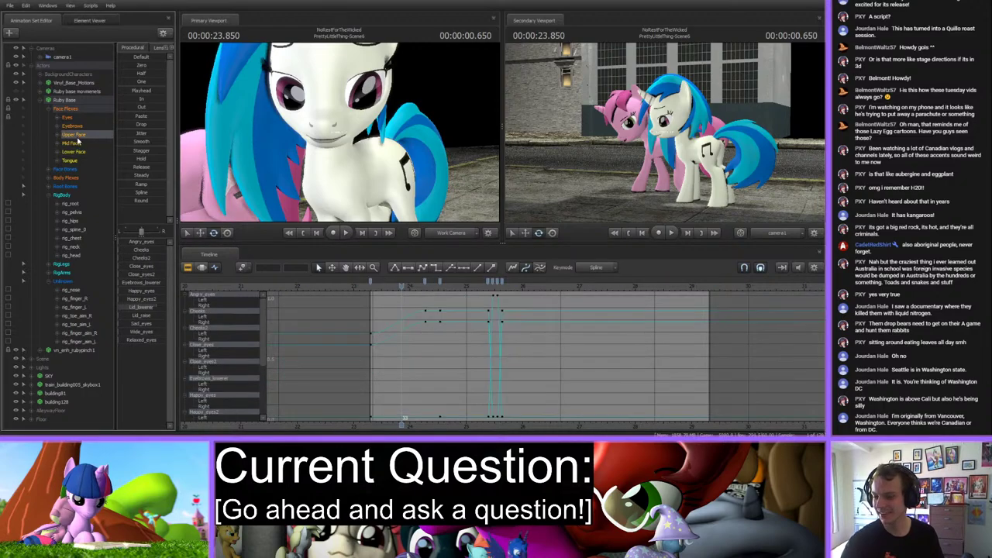
key("space")
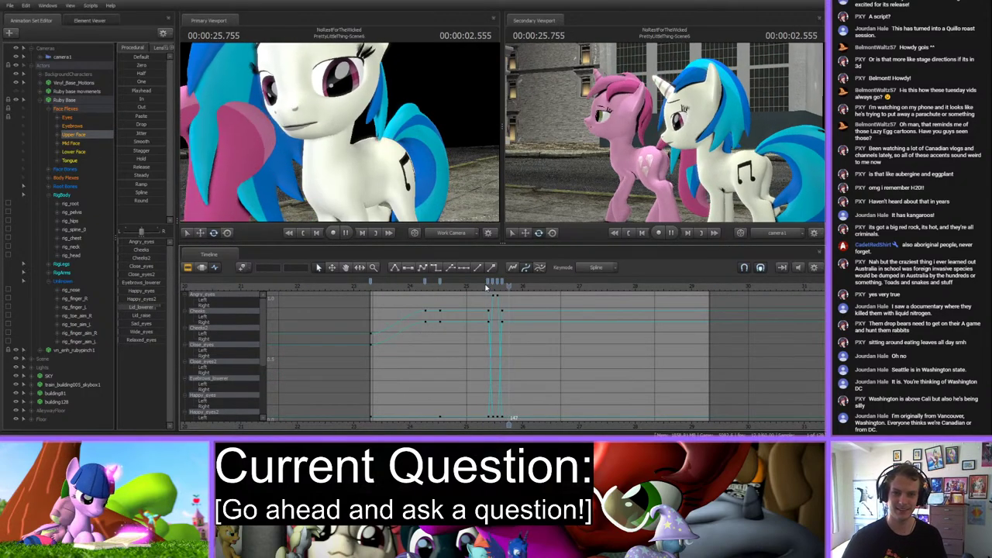
Copy Ruby's Upper Face blink keyframes from around 00:00:25.5 and paste them starting at 00:00:26.333.
mouse_move(558, 287)
left_mouse_down()
mouse_move(532, 287)
mouse_move(542, 288)
left_mouse_up()
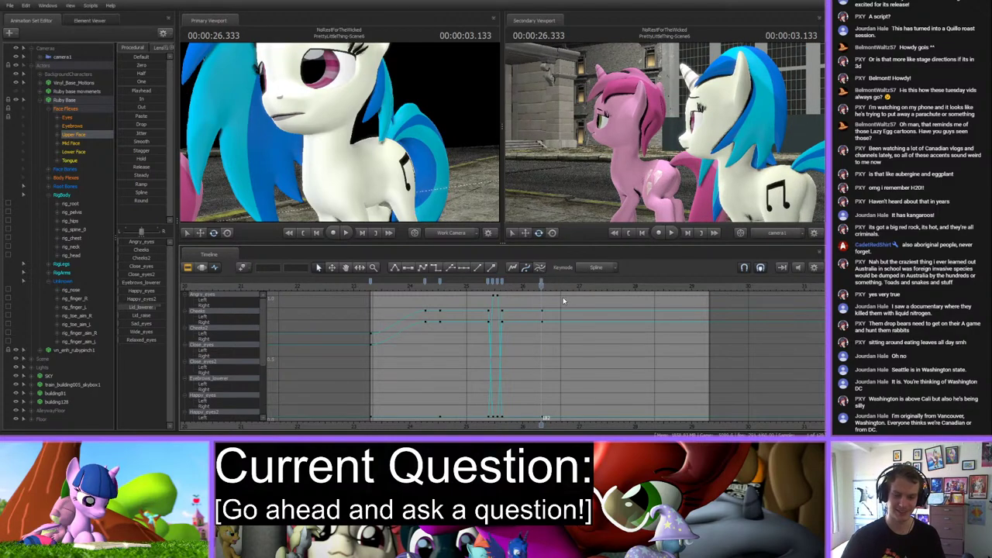
key("Right")
key("Right")
key("Right")
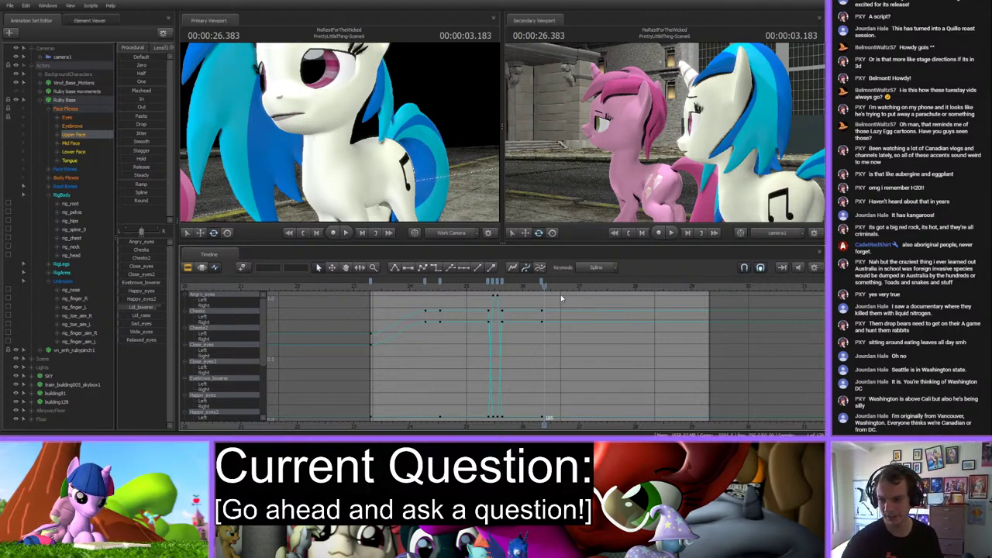
scroll(526, 296, "up", 2)
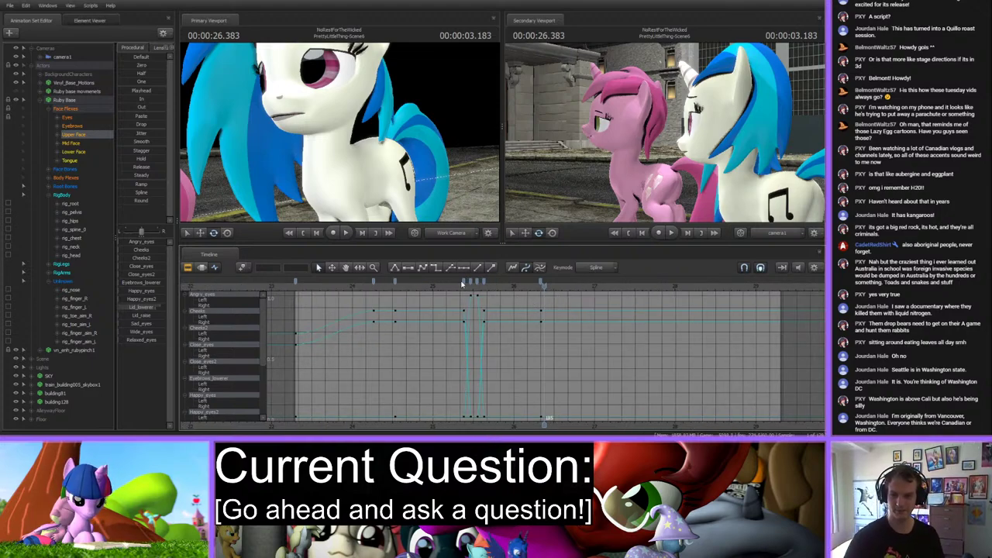
left_click(470, 284)
left_click(482, 282, "shift")
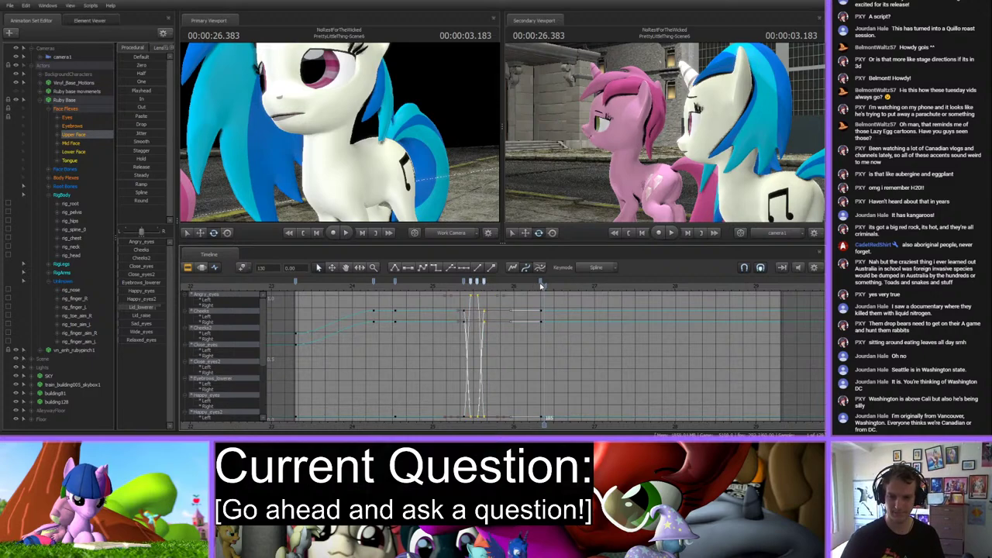
left_click_drag(541, 286, 545, 285)
key("ctrl+v")
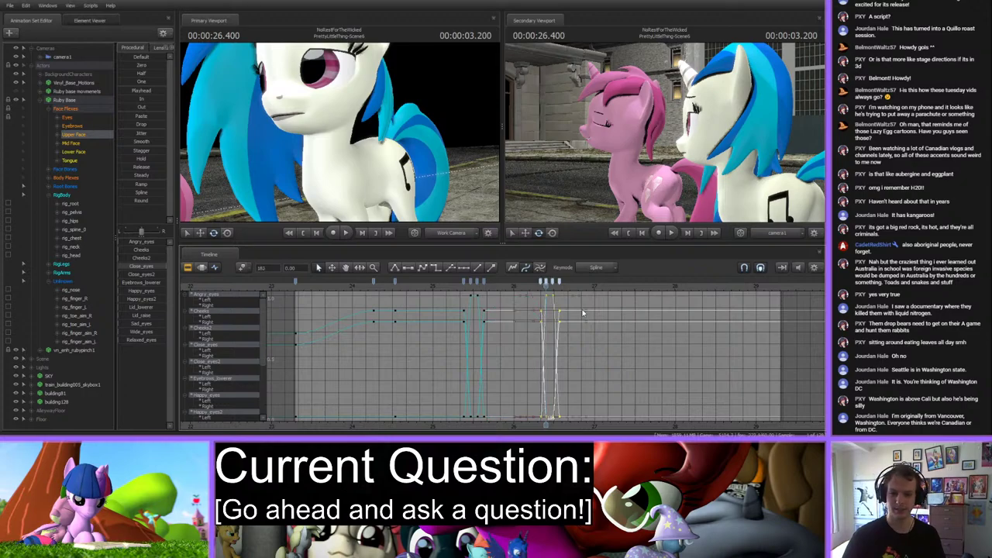
left_click(546, 301)
Keyframe Ruby's eyelids at 00:00:27.766, trying Close_eyes before lowering the lids with Lid_lowerer.
left_click_drag(546, 286, 657, 286)
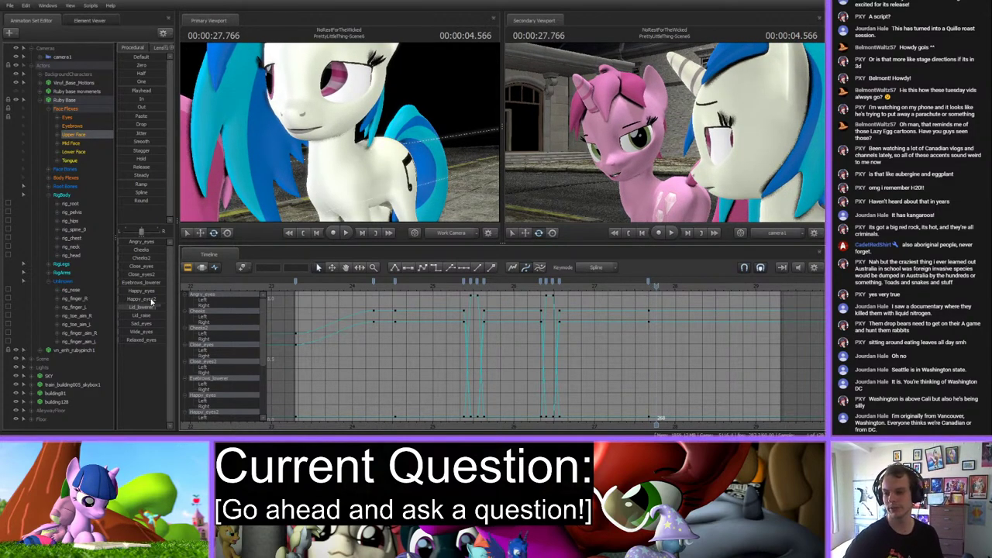
left_click_drag(141, 307, 133, 265)
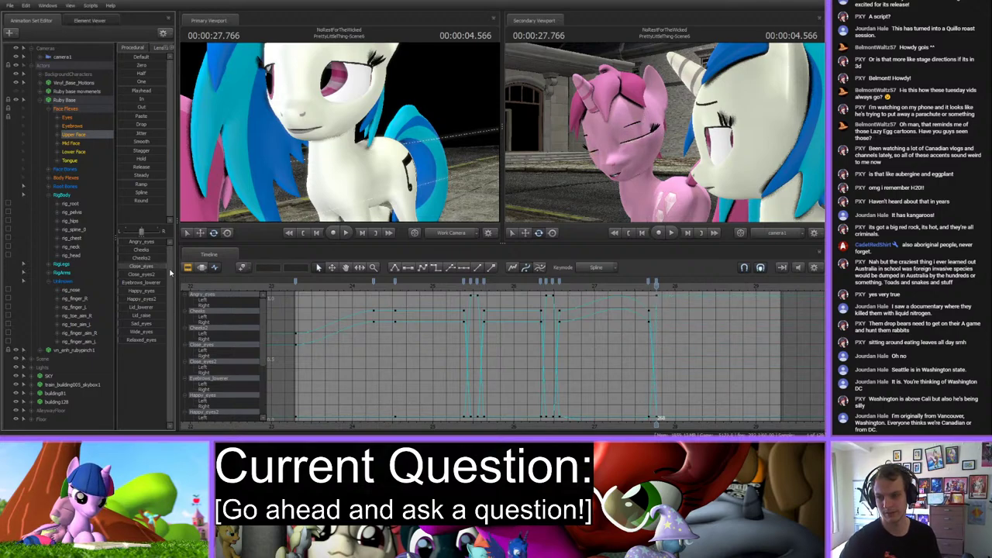
left_click_drag(168, 266, 93, 276)
left_click_drag(128, 308, 155, 308)
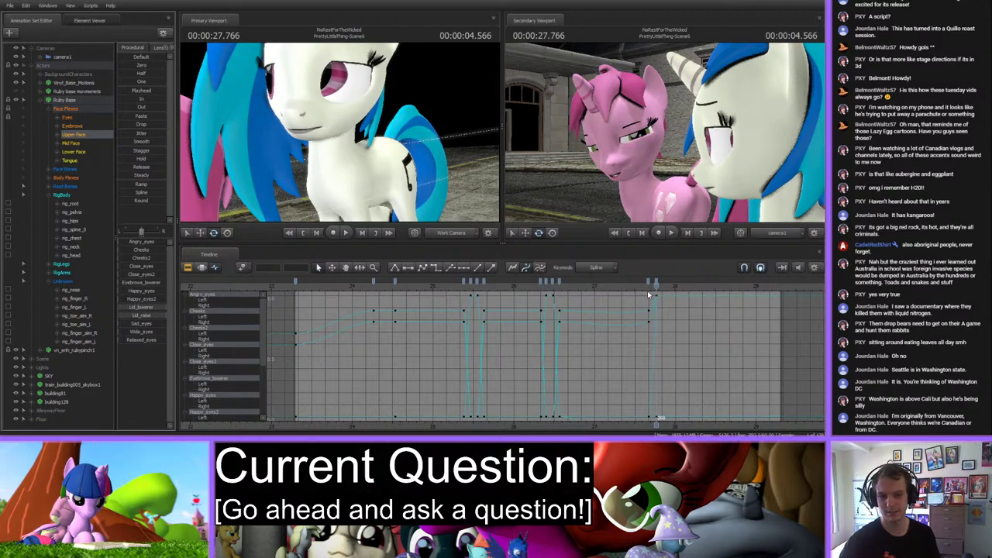
Replay Ruby's eyelid change and readjust Lid_lowerer at 00:00:27.766 for softly lowered lids.
left_click_drag(649, 294, 511, 286)
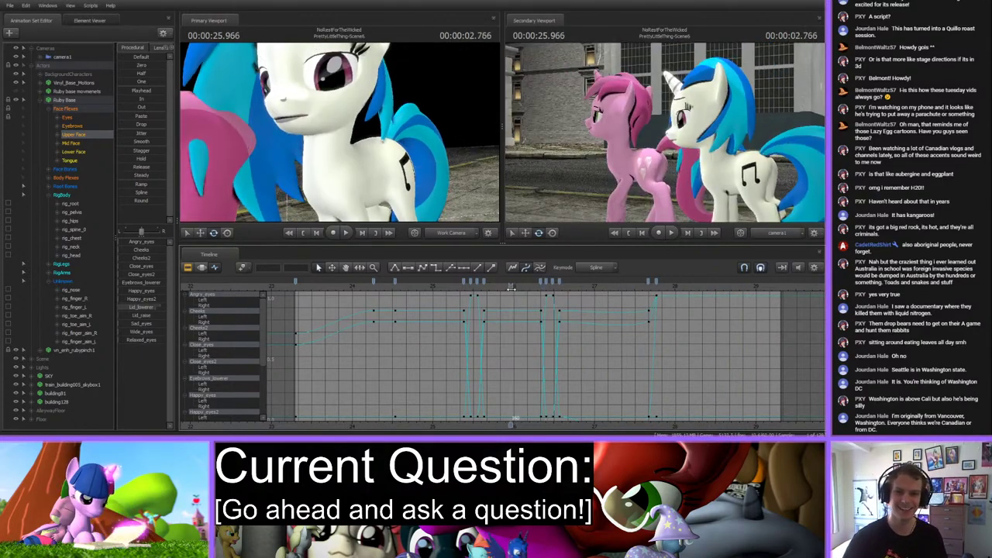
key("space")
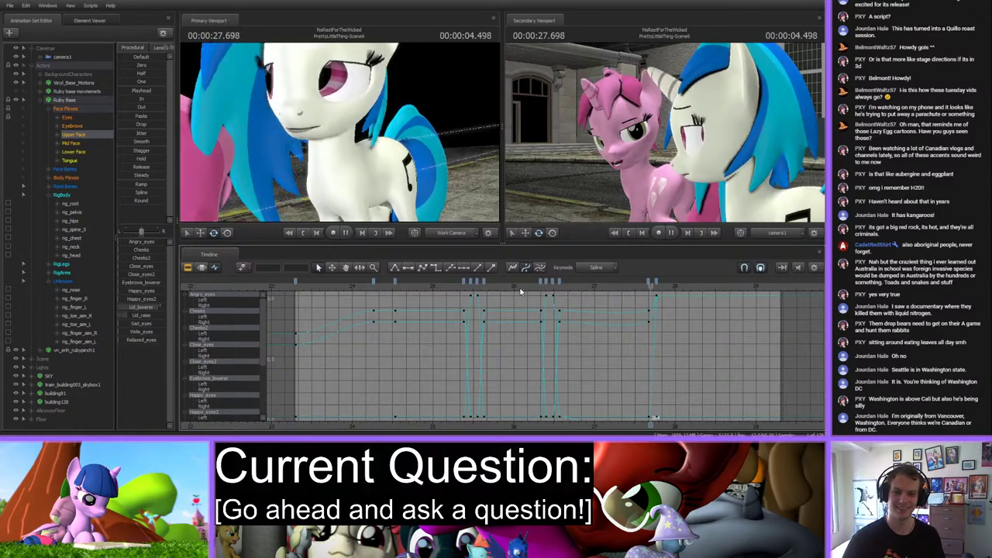
left_click(647, 286)
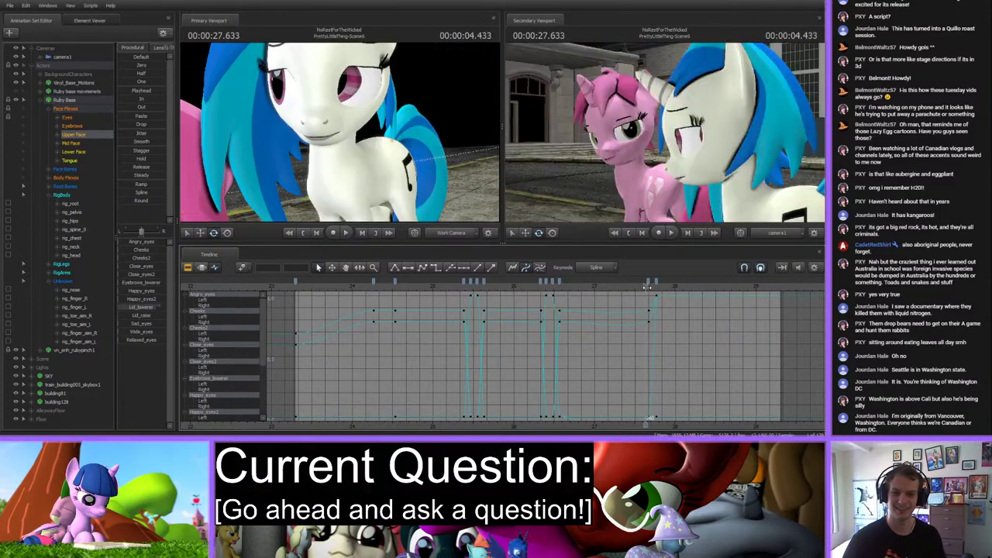
left_click_drag(647, 287, 656, 287)
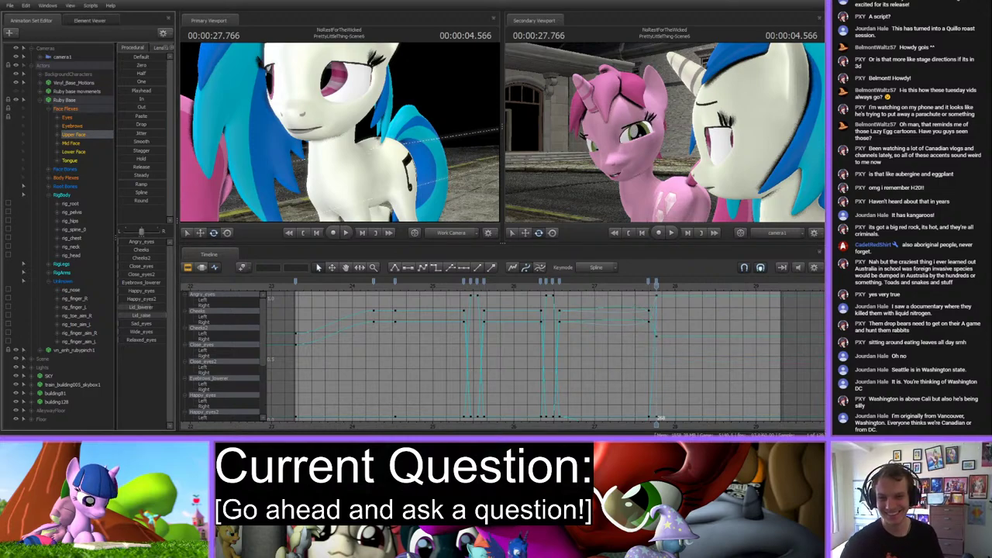
mouse_move(152, 307)
left_mouse_down()
mouse_move(161, 317)
mouse_move(140, 313)
left_mouse_up()
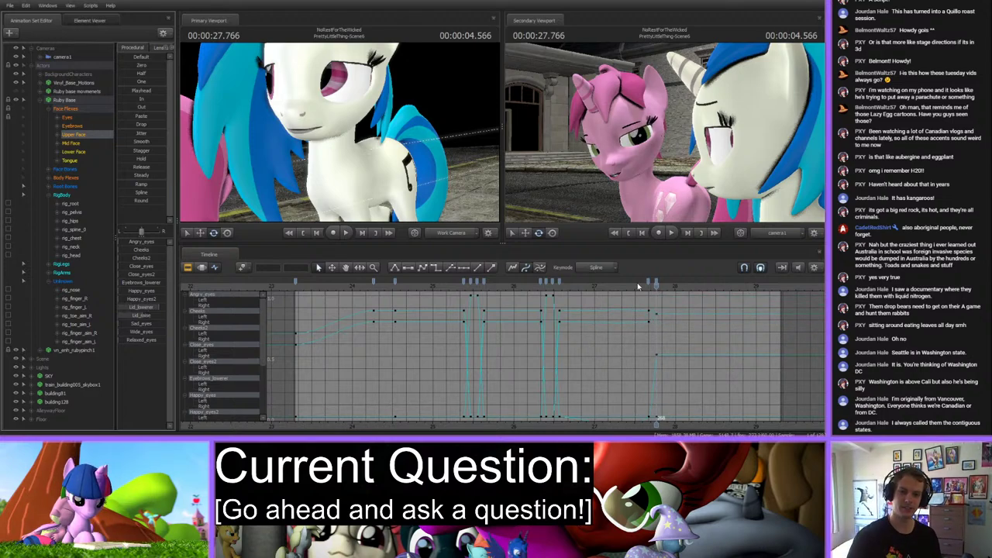
Start a blink for Ruby at 00:00:28.350 by clearing Lid_lowerer and fully applying Close_eyes.
left_click_drag(657, 287, 703, 287)
left_click(153, 309)
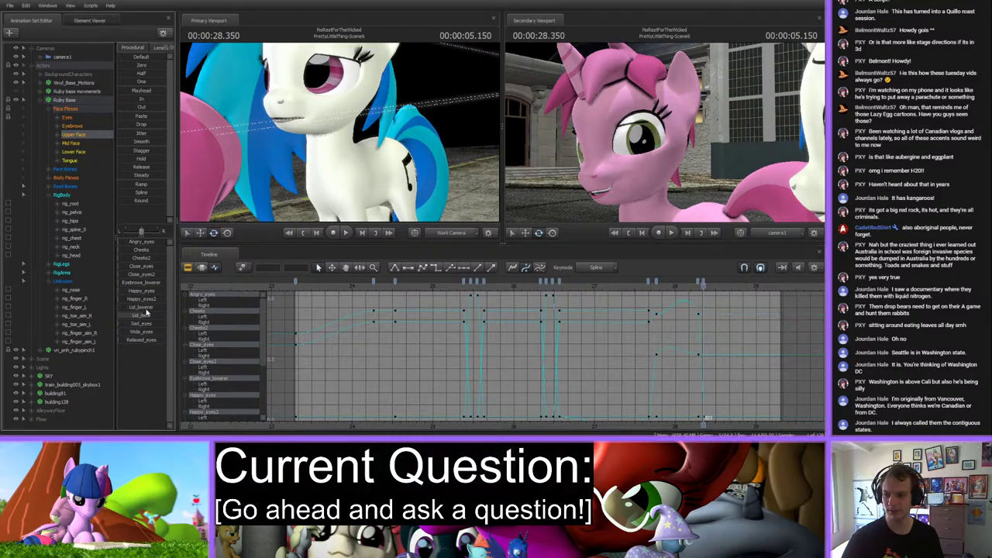
left_click(143, 267)
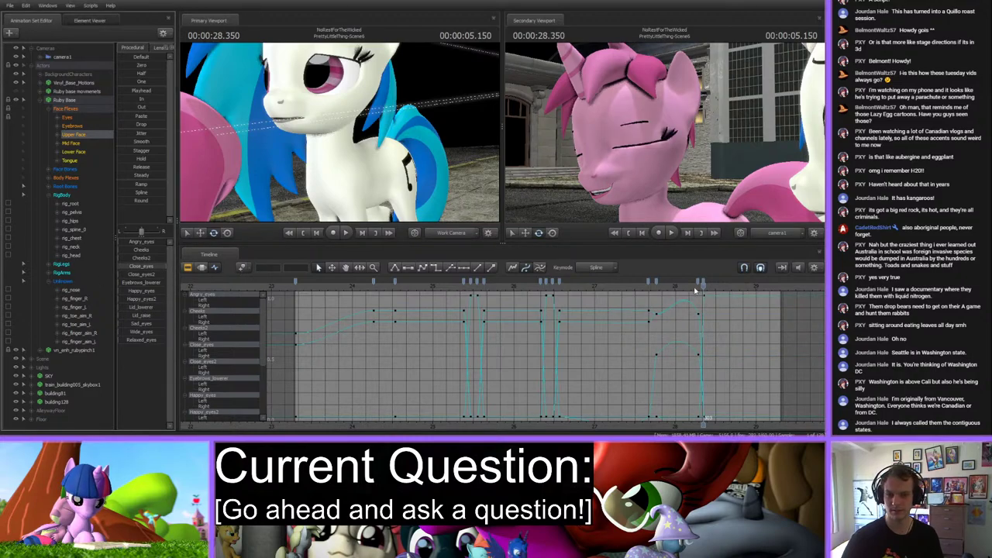
Reopen Ruby's eyes at 00:00:29.016 by removing Close_eyes, and lower the lids slightly with Lid_lowerer.
left_click_drag(695, 290, 750, 288)
key("Right")
key("Right")
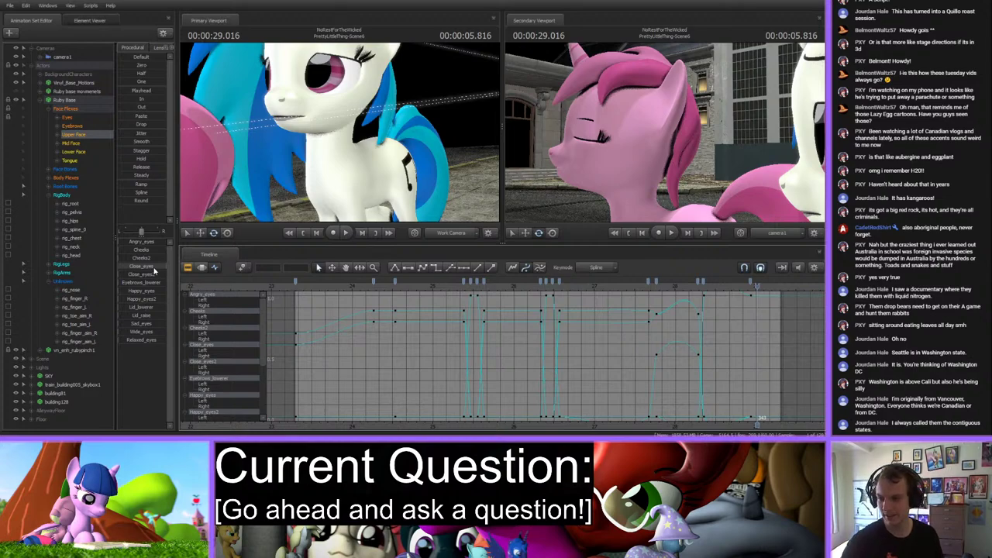
left_click_drag(155, 266, 200, 312)
mouse_move(140, 316)
left_mouse_down()
mouse_move(163, 315)
mouse_move(147, 307)
left_mouse_up()
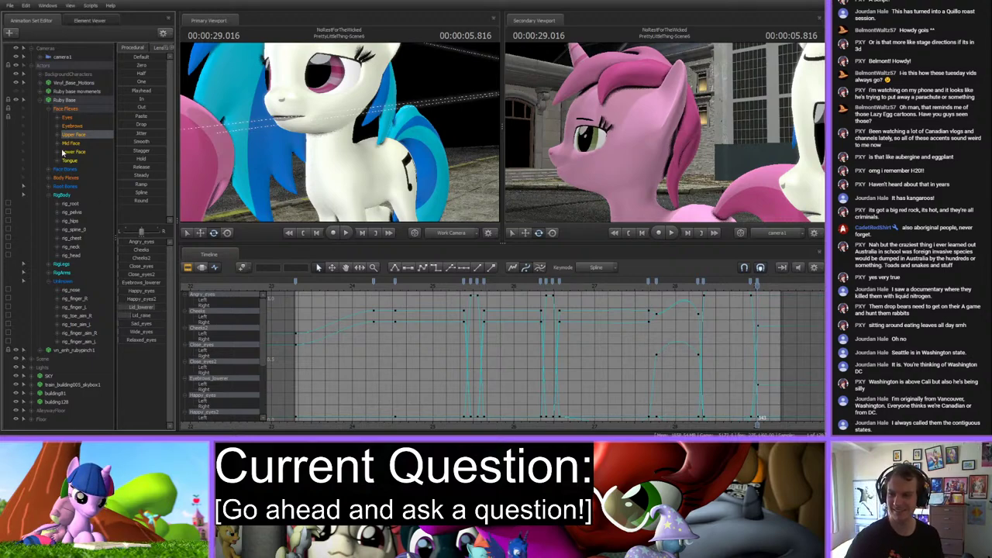
Select Ruby's viewTarget, keyframe it at 00:00:28.616, and move it in the work camera view at 00:00:28.683.
left_click(57, 125)
left_click(59, 118)
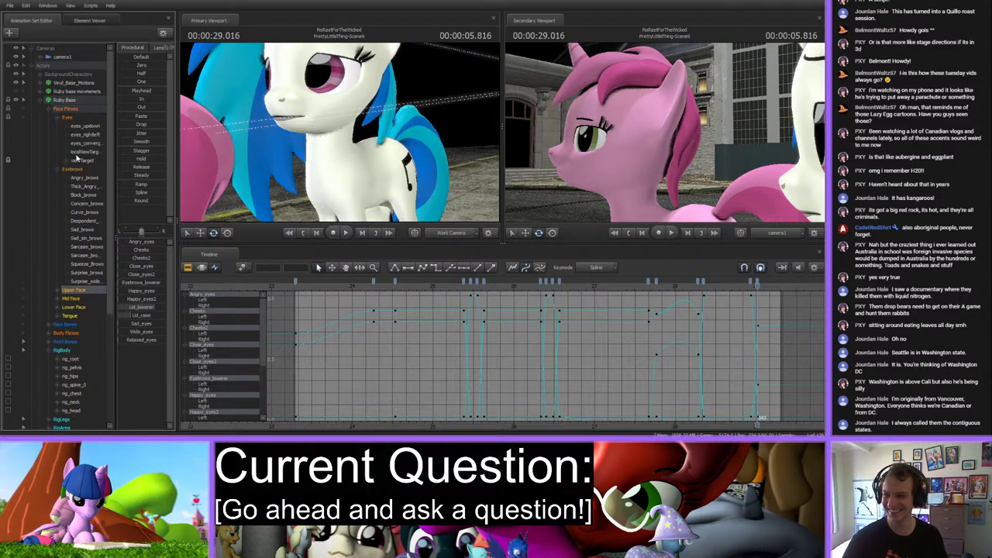
left_click(81, 160)
left_click(759, 286)
left_click_drag(760, 286, 723, 288)
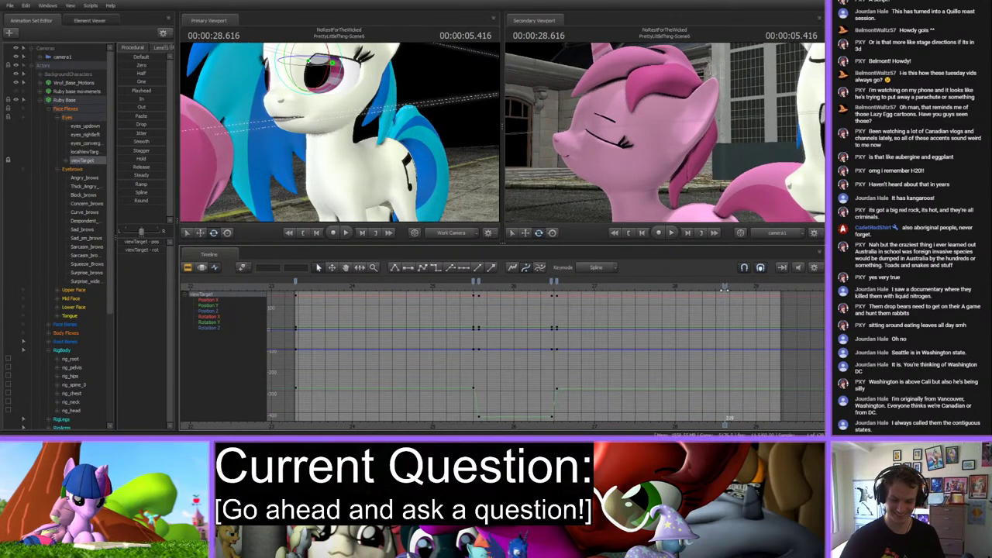
left_click(728, 289)
scroll(349, 132, "down", 10)
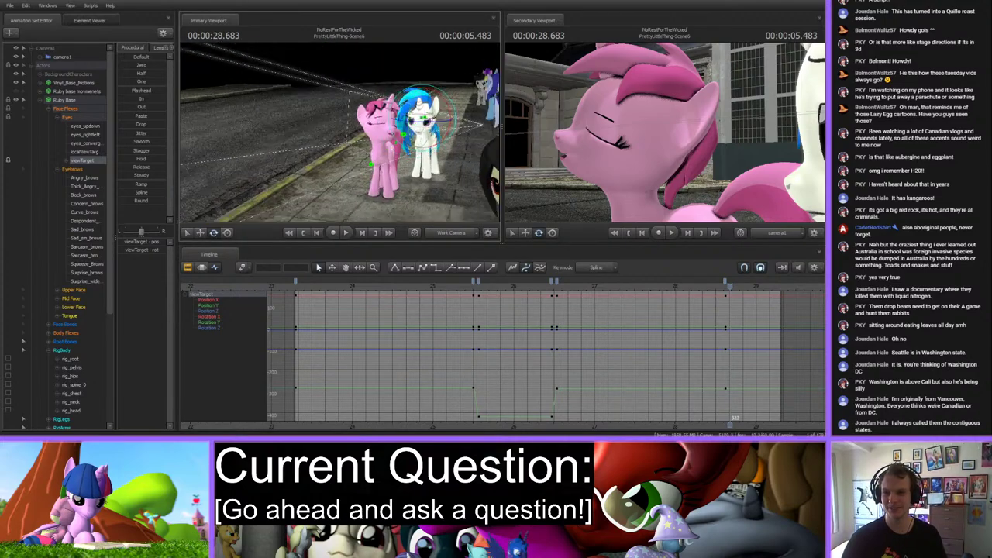
left_click_drag(403, 144, 364, 158)
Reposition Ruby's viewTarget at 00:00:29.166 to redirect her gaze, and bring that keyframe back to 00:00:28.683.
left_click_drag(698, 289, 770, 289)
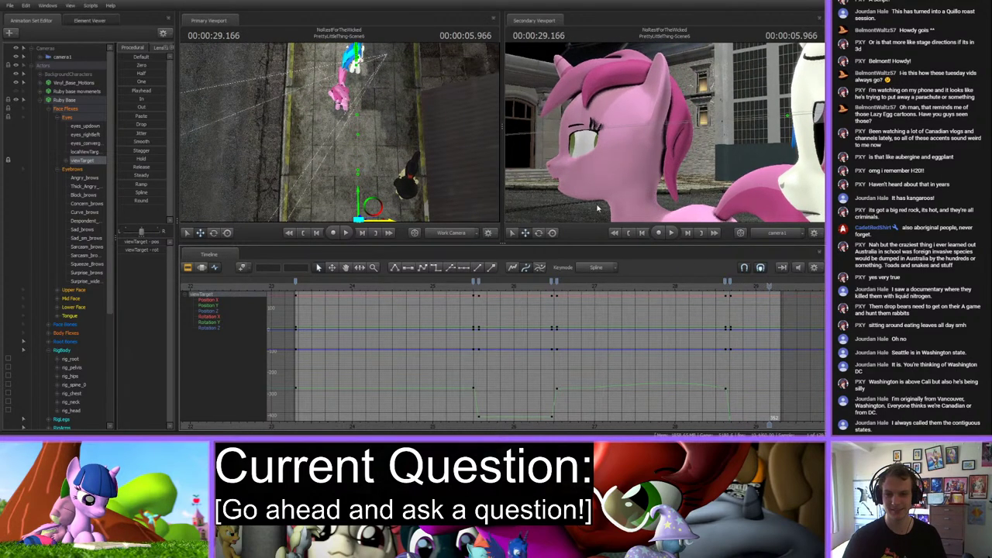
middle_click_drag(371, 208, 370, 138)
left_click_drag(374, 140, 410, 130)
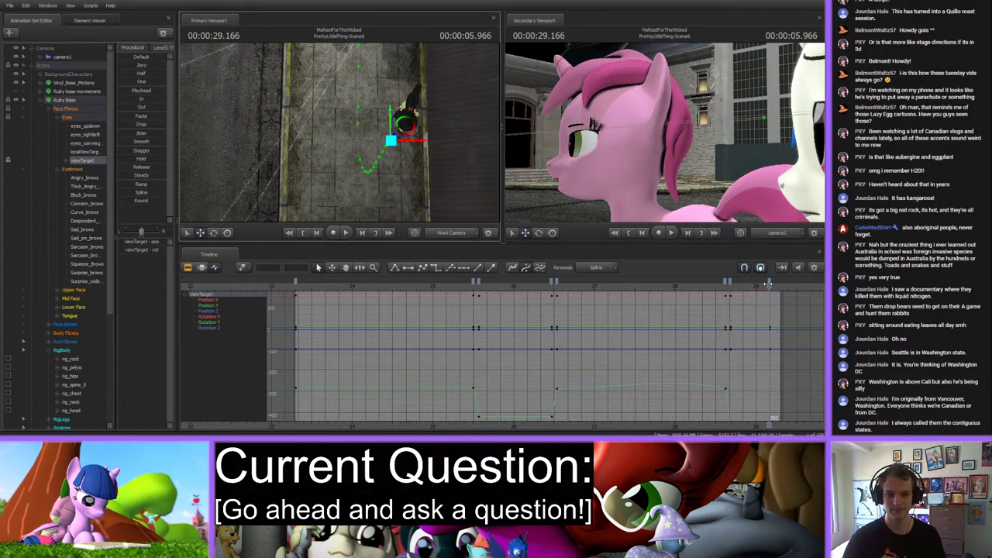
left_click(768, 284)
key("ctrl+z")
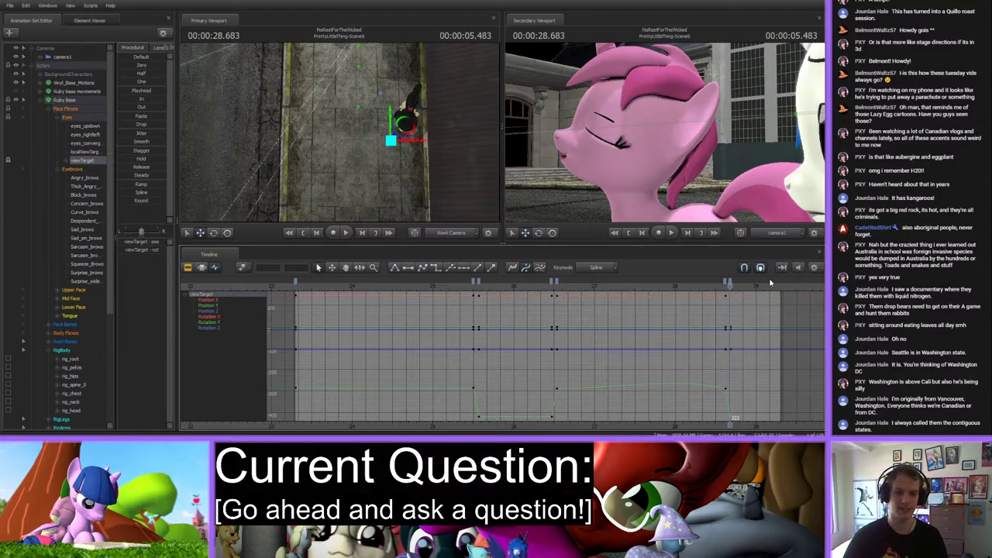
Flatten Ruby's viewTarget curve leading into the 00:00:28.683 keyframe, so her gaze stays steady between keyframes.
left_click(728, 281)
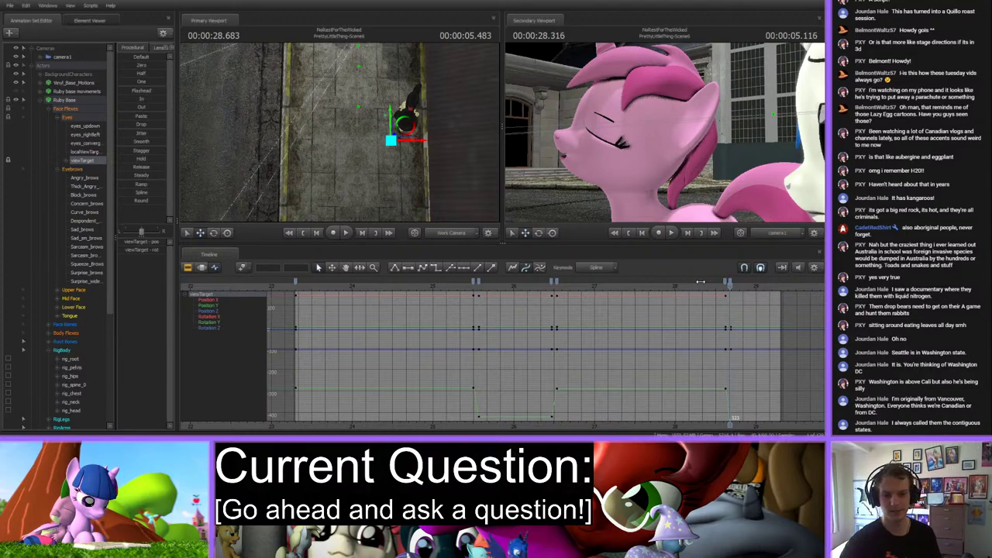
mouse_move(729, 286)
left_mouse_down()
mouse_move(790, 294)
mouse_move(728, 306)
left_mouse_up()
scroll(736, 311, "down", 3)
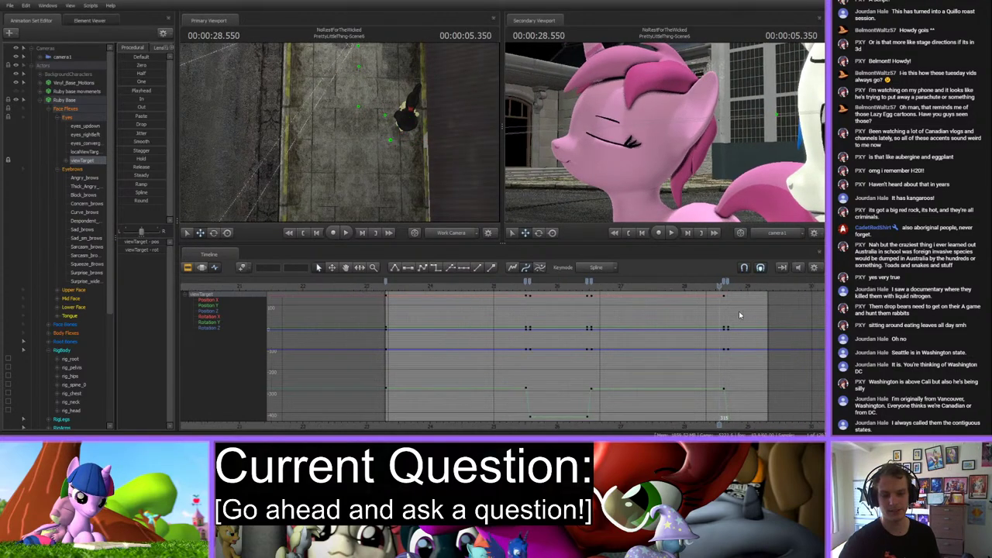
middle_click_drag(696, 424, 601, 380)
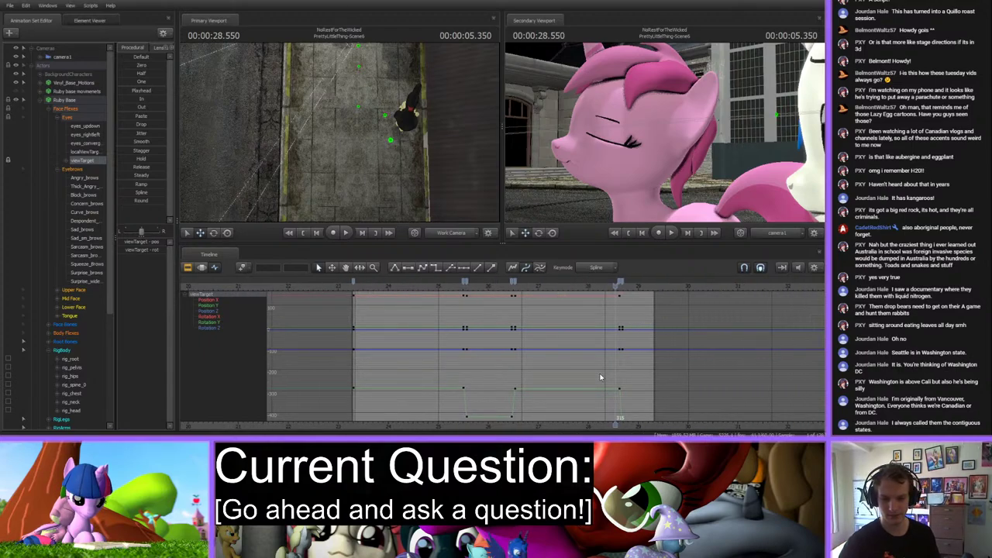
scroll(523, 310, "up", 3)
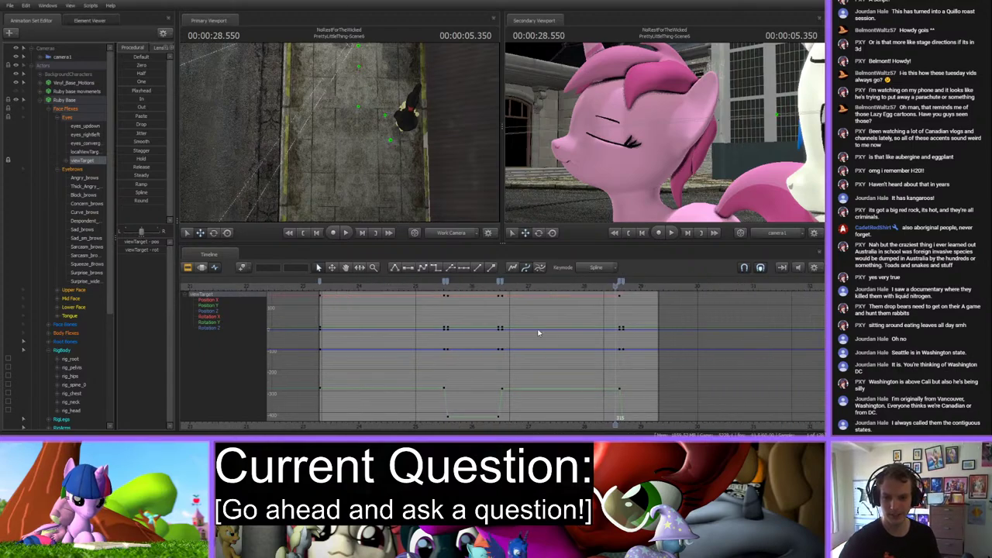
scroll(535, 329, "down", 3)
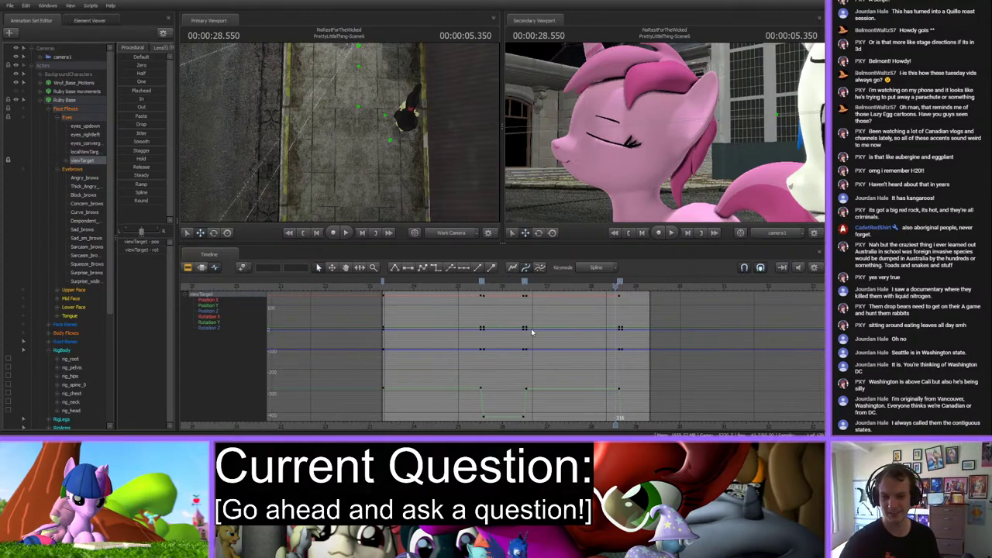
scroll(532, 332, "down", 1)
In Ruby's Upper Face flexes, shift the blink keyframes around 00:00:25.5 slightly later to line up with her gaze change.
left_click(396, 287)
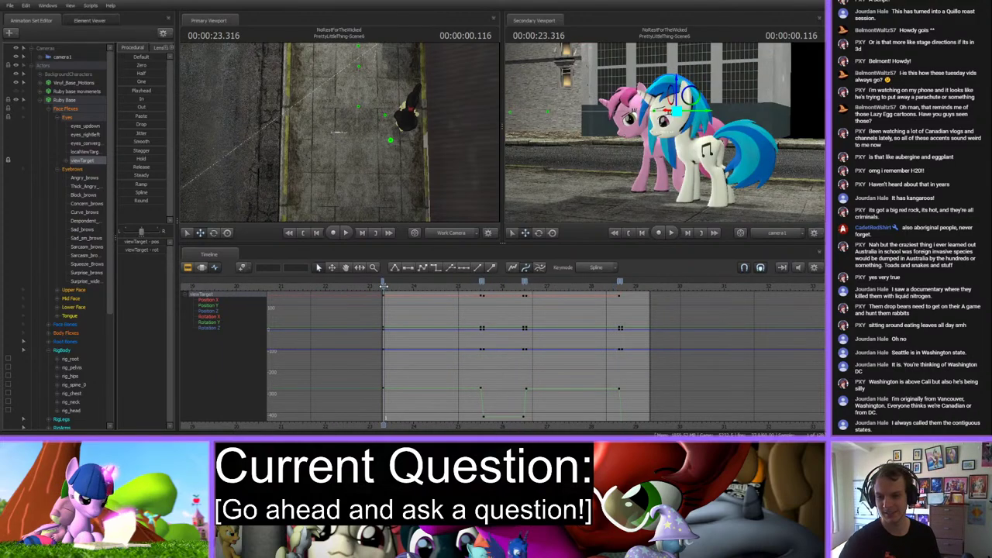
left_click_drag(396, 287, 482, 286)
scroll(490, 304, "up", 3)
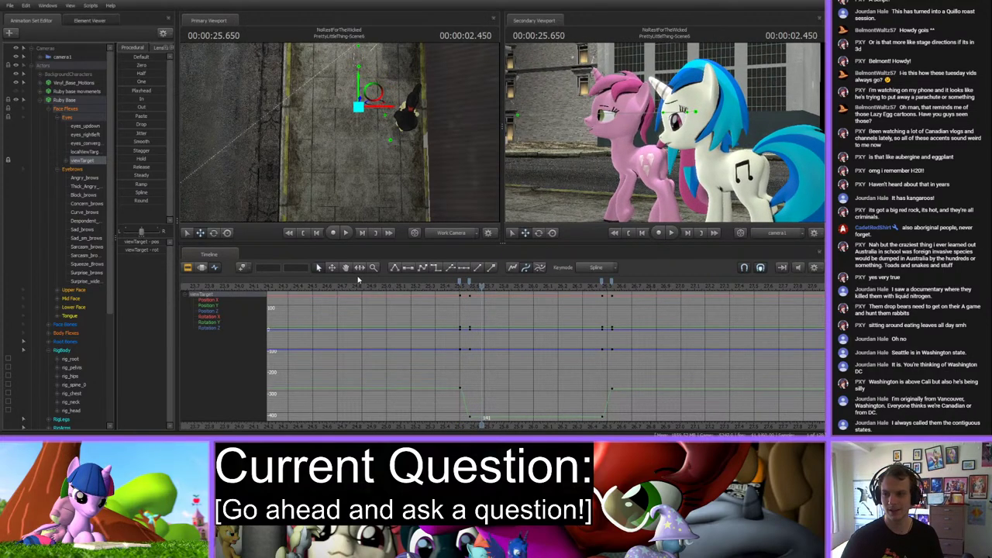
left_click(77, 291)
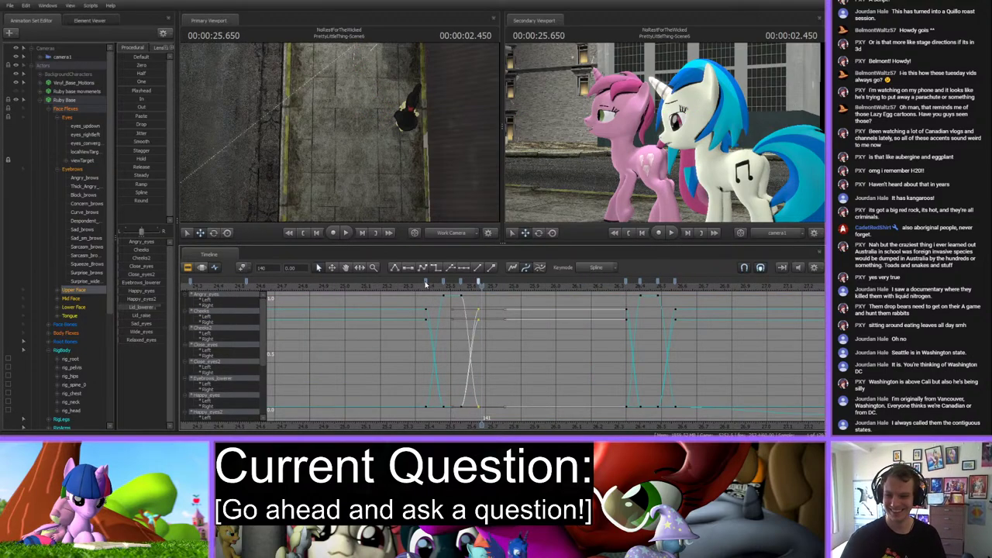
left_click(430, 287)
left_click_drag(436, 282, 491, 294)
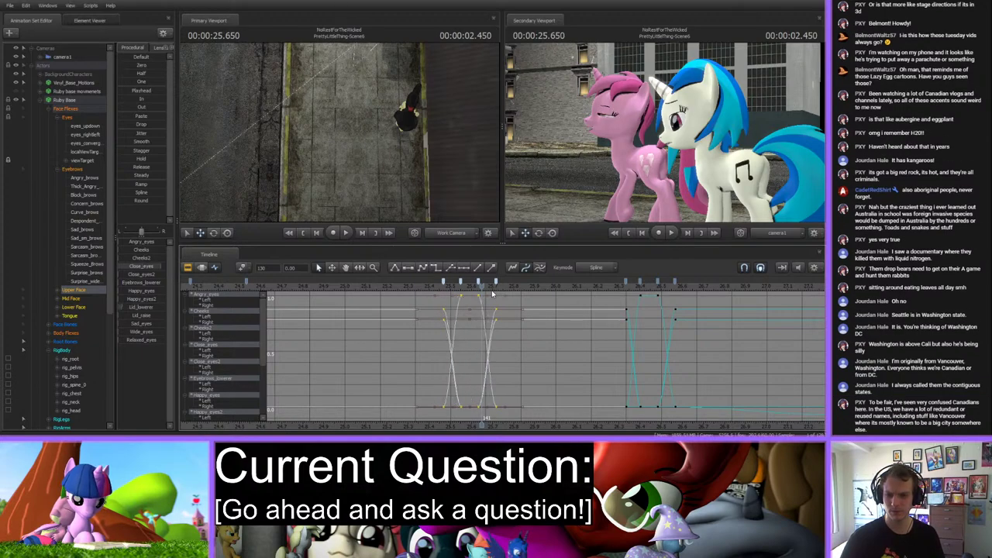
left_click(455, 286)
left_click_drag(455, 287, 544, 303)
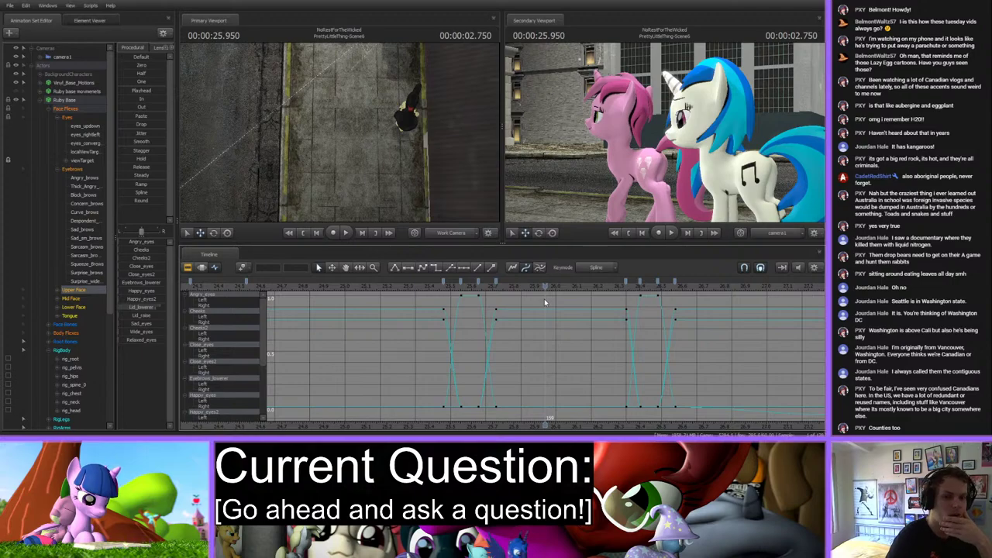
Flatten the curve tangents of all Ruby's Upper Face keyframes across the shot.
scroll(541, 304, "down", 3)
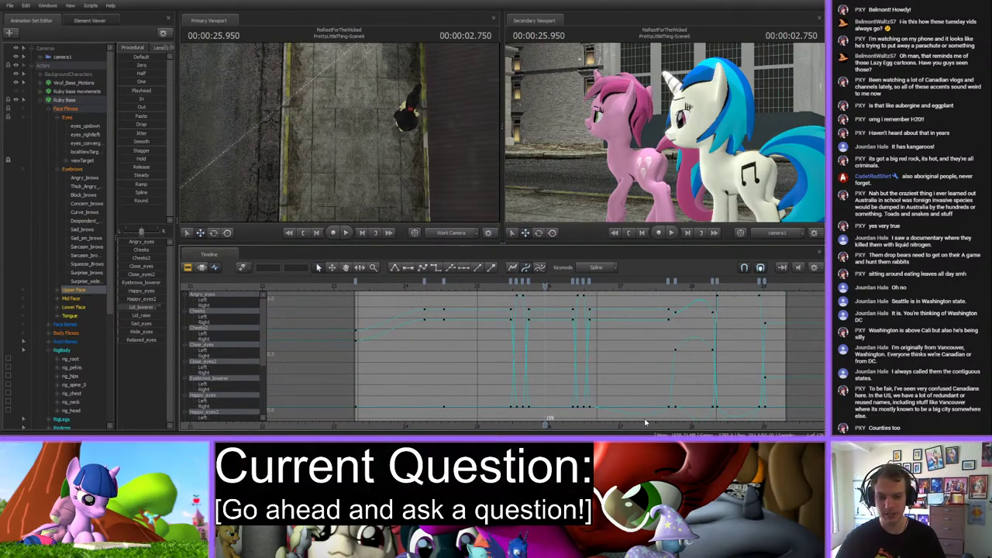
scroll(572, 374, "down", 3)
scroll(604, 330, "up", 1)
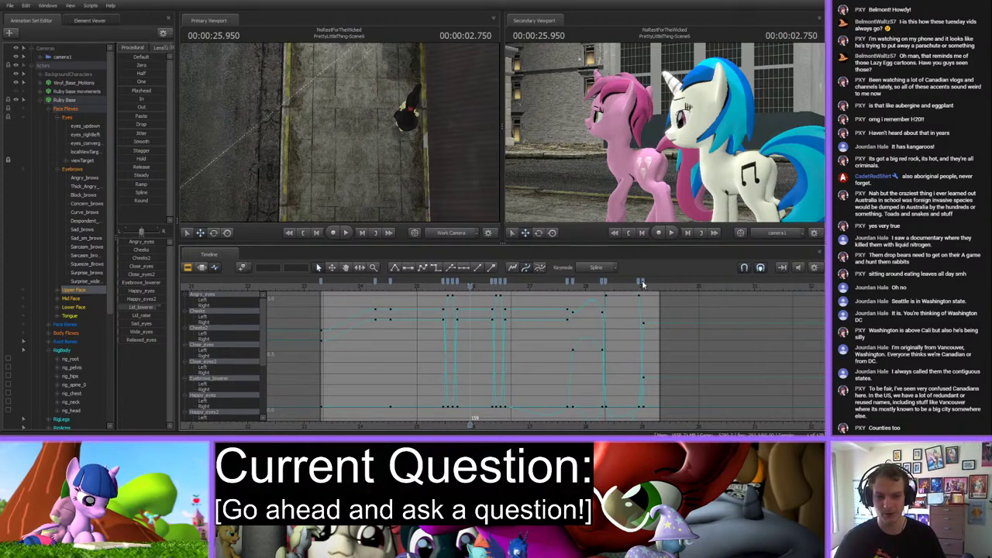
key("ctrl+a")
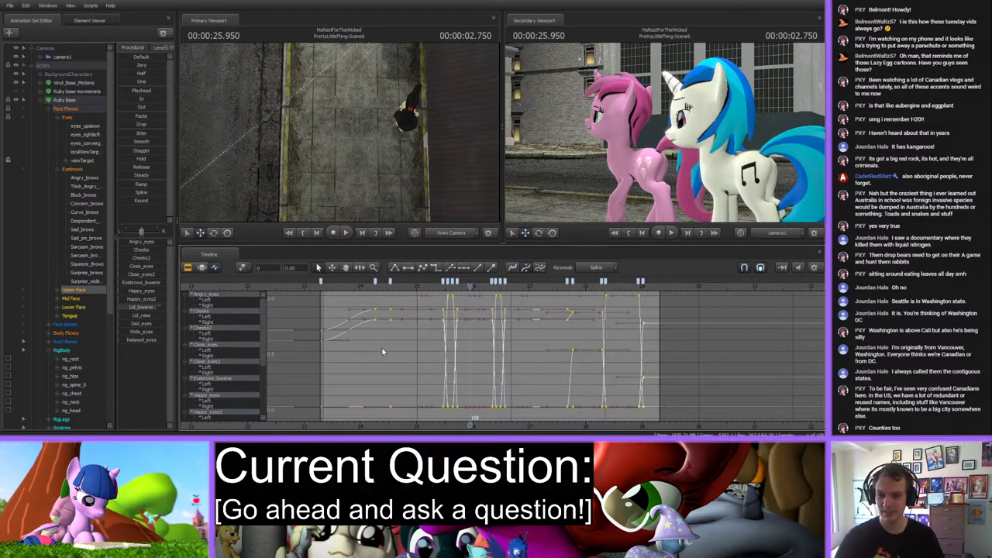
left_click(383, 350)
Play and scrub through the shot, mainly from about 00:00:27 to its end, to review Ruby's blinks and gaze.
left_click(559, 287)
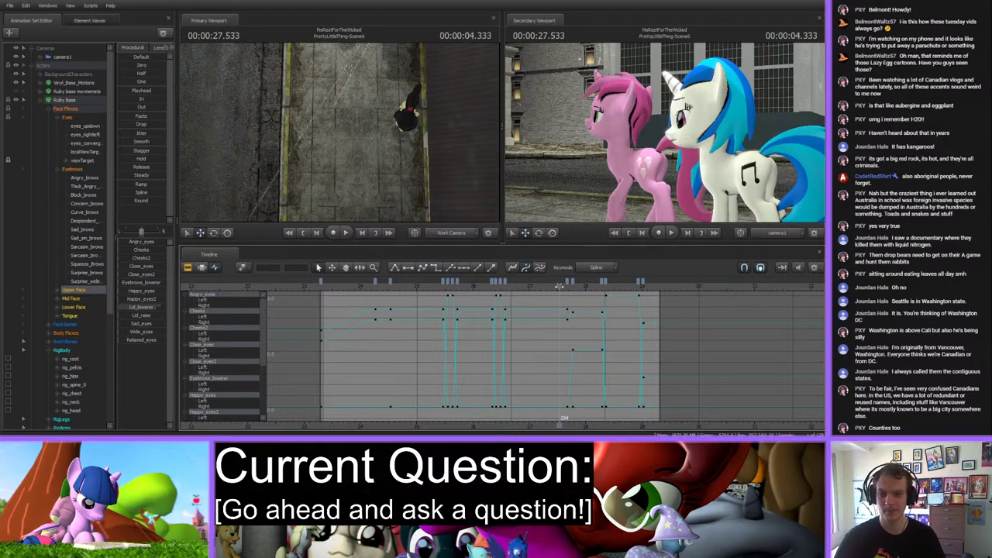
key("space")
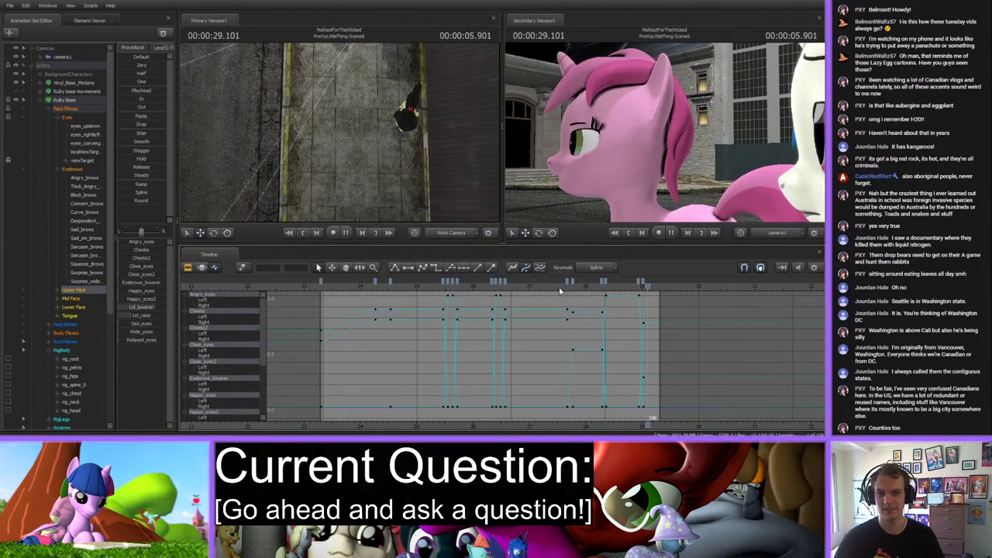
key("space")
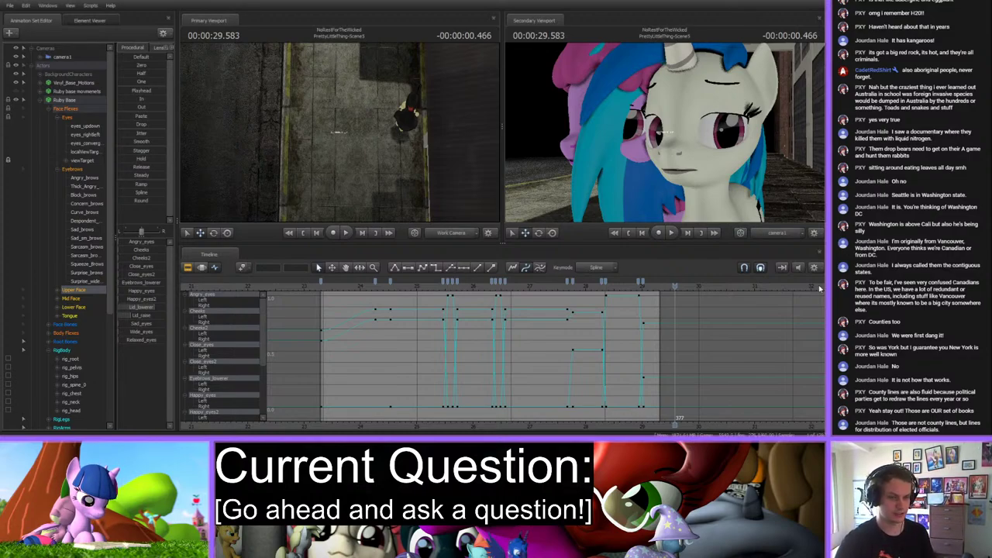
left_click_drag(416, 285, 464, 285)
key("space")
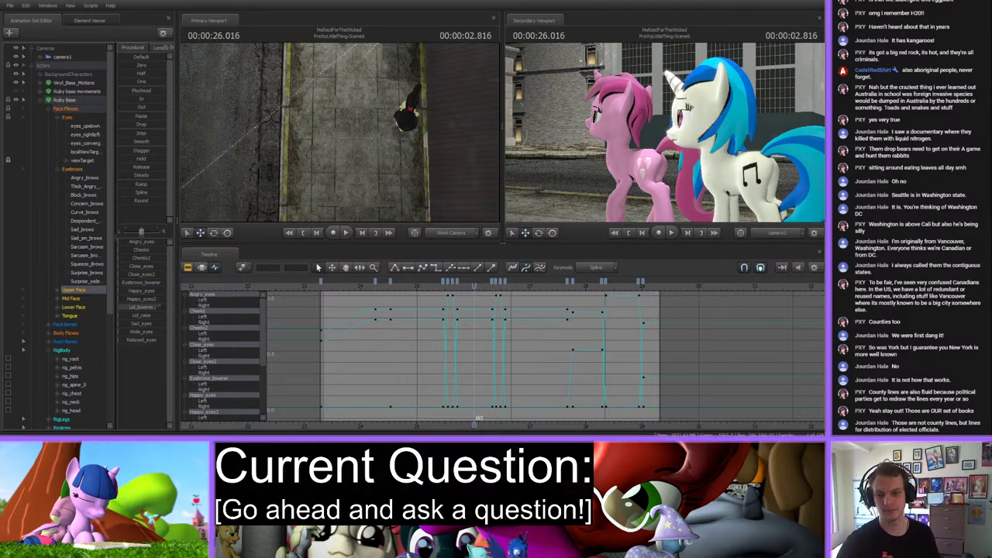
left_click_drag(475, 286, 585, 289)
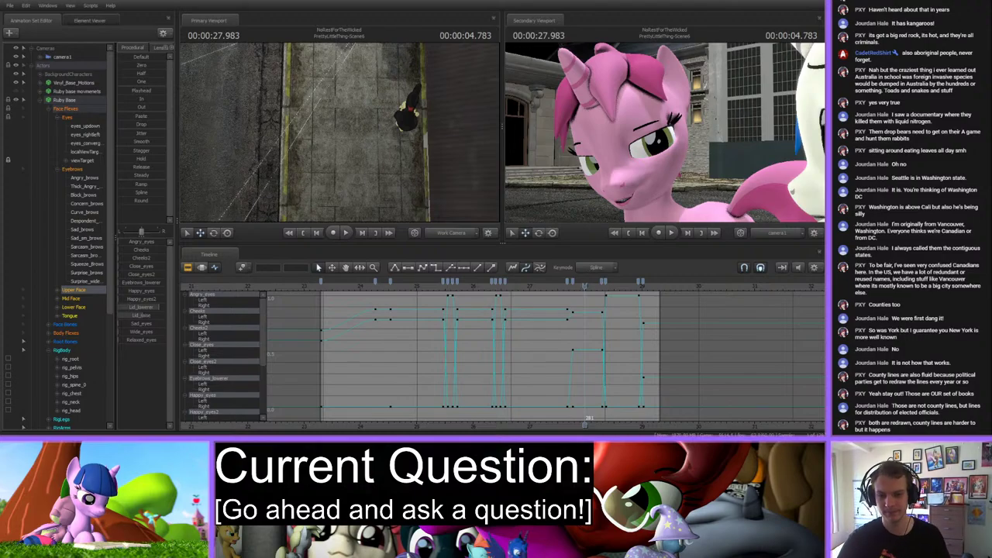
left_click_drag(584, 285, 656, 285)
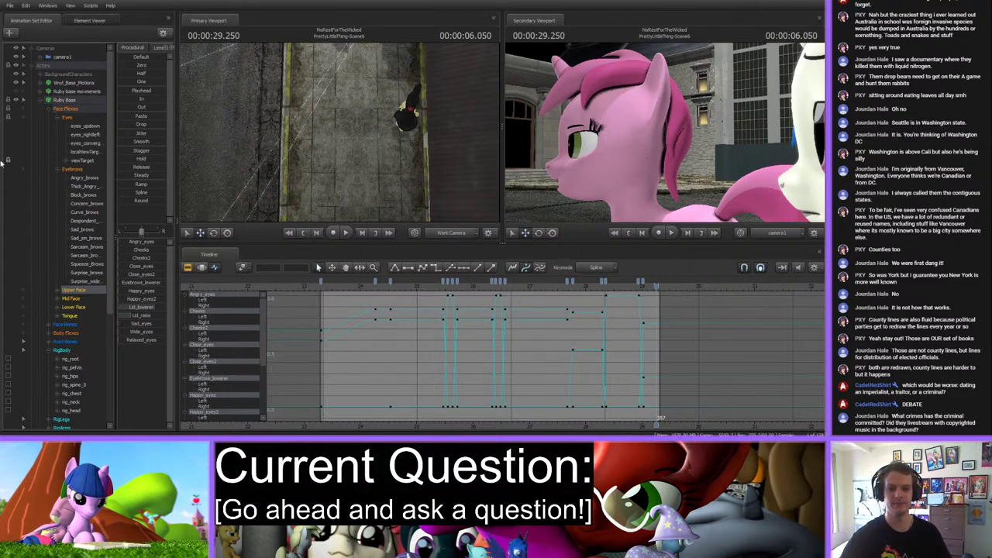
left_click(533, 289)
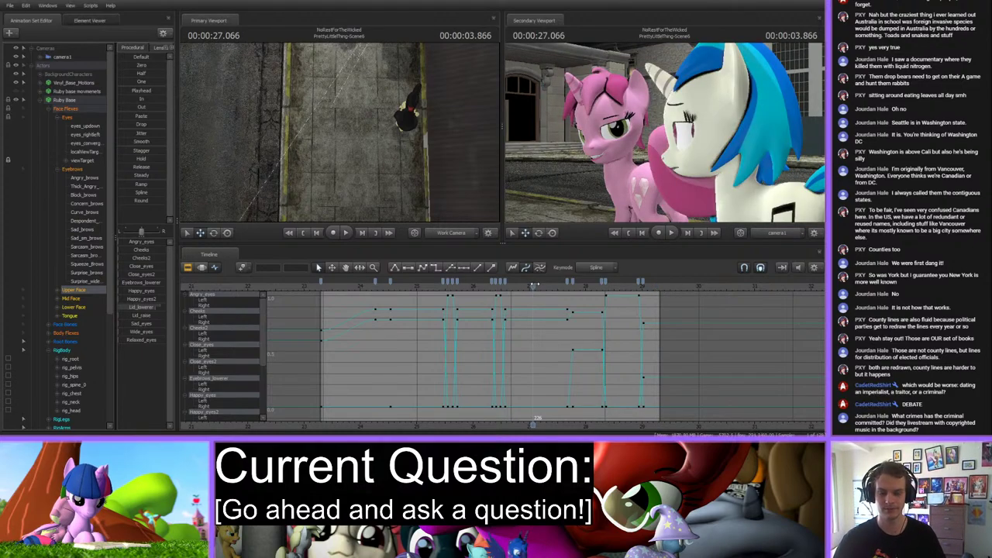
key("space")
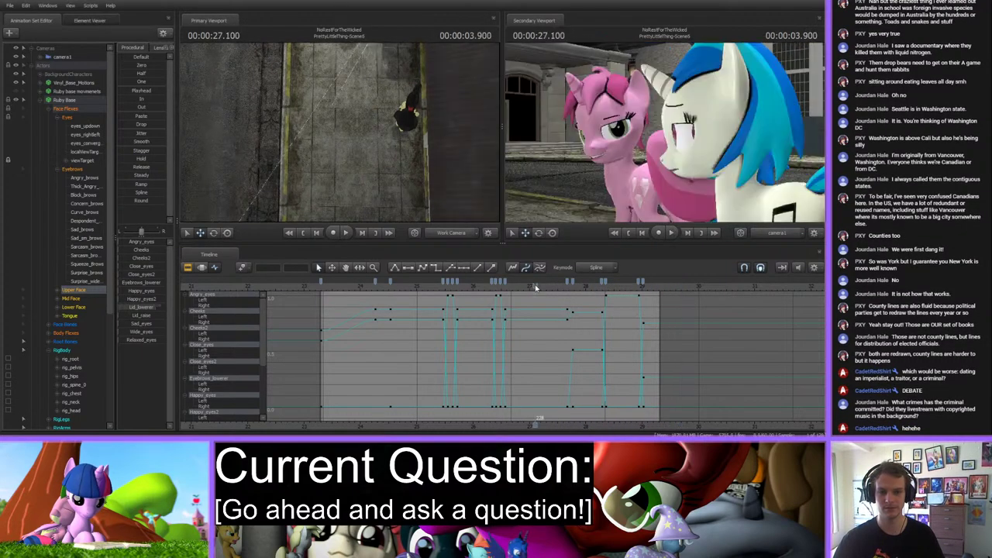
key("space")
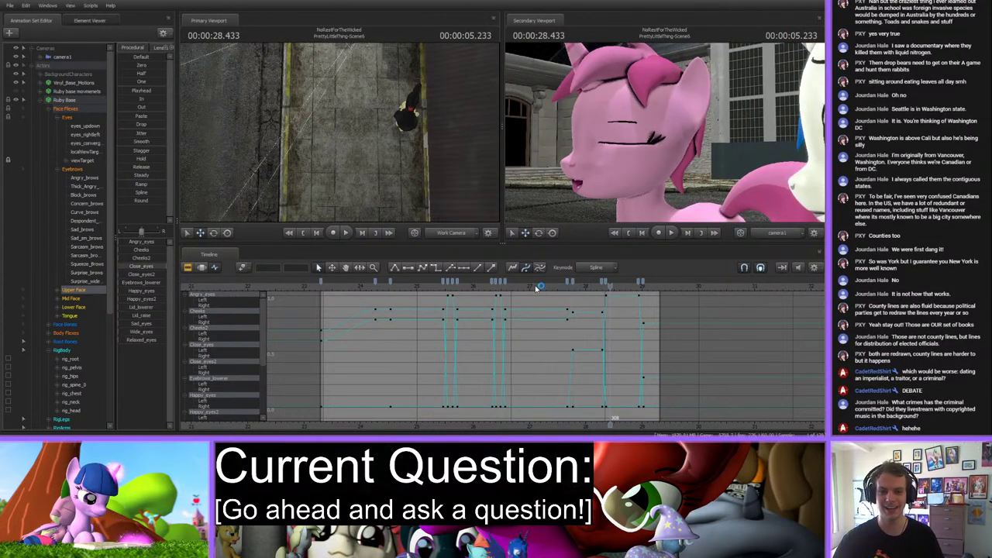
left_click(540, 287)
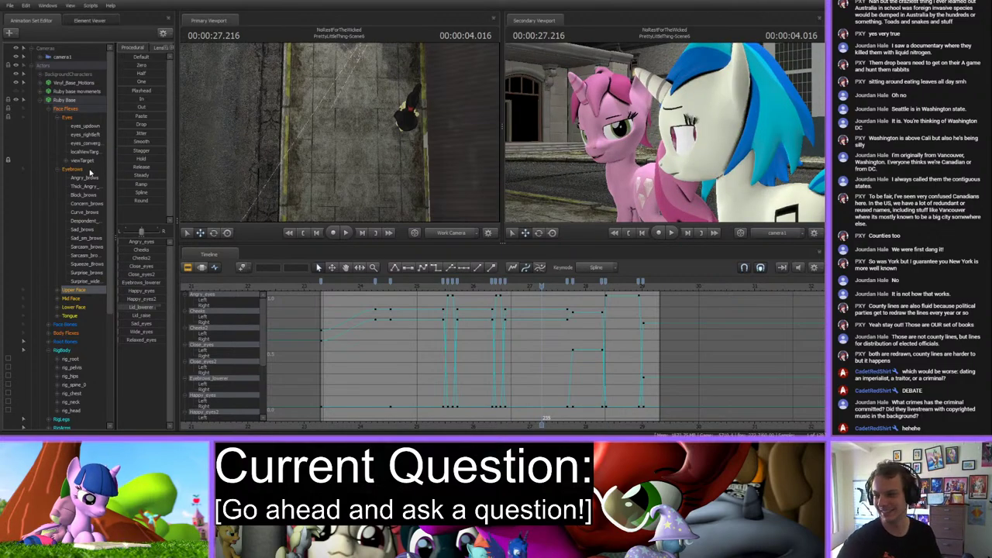
Switch from Ruby's controls to the Vinyl_Base_Motions face flexes and show the viewTarget under Eyes in the graph editor.
left_click(41, 101)
left_click(39, 84)
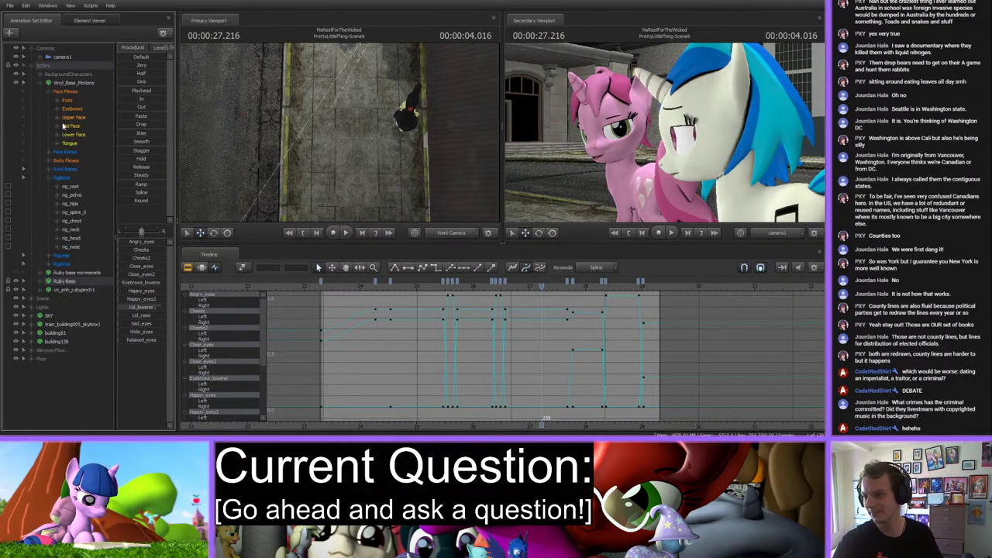
left_click(66, 135)
left_click(57, 101)
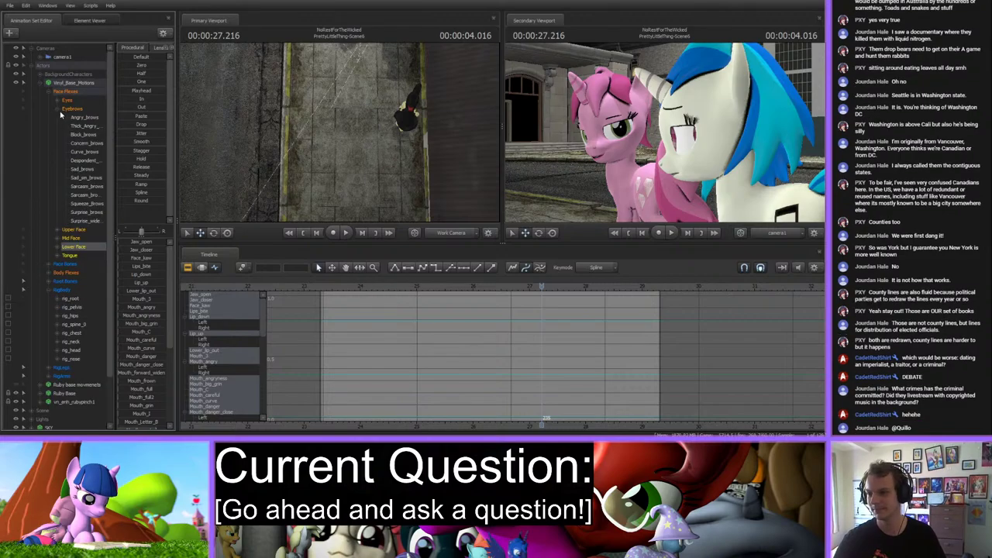
left_click(82, 142)
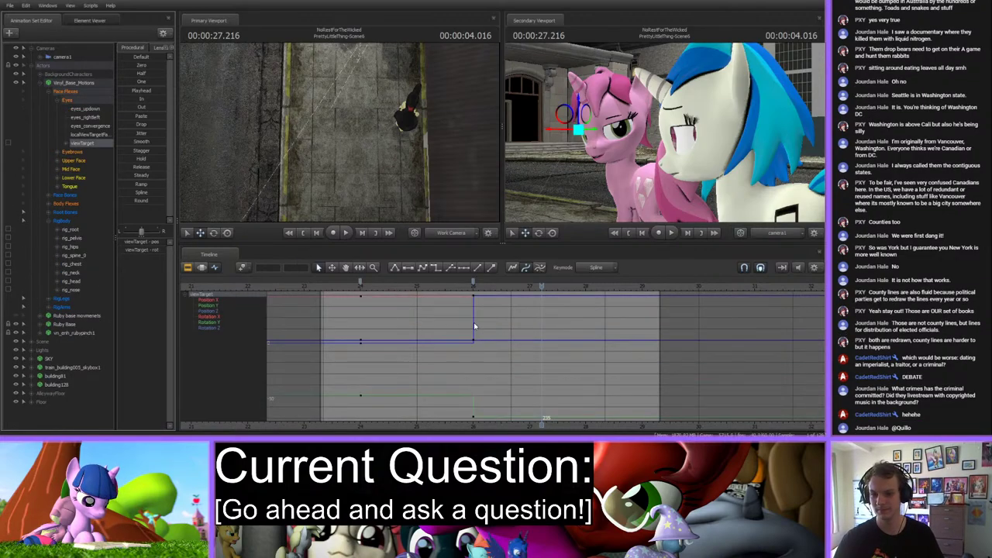
left_click(200, 268)
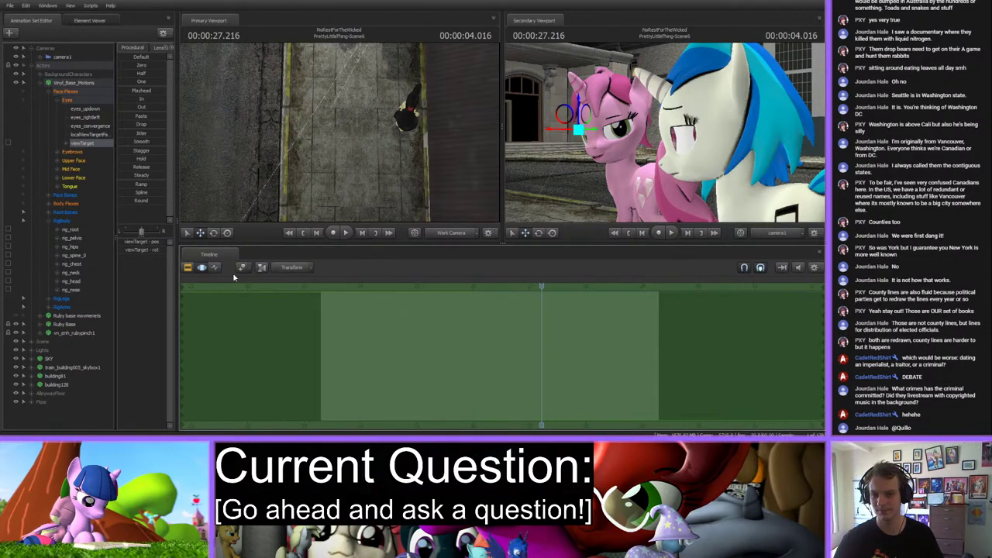
left_click(215, 267)
Set the Kinemode to Stepped and reposition Vinyl's viewTarget at 00:00:24.633 and 00:00:25.066 in the work camera view.
left_click(472, 287)
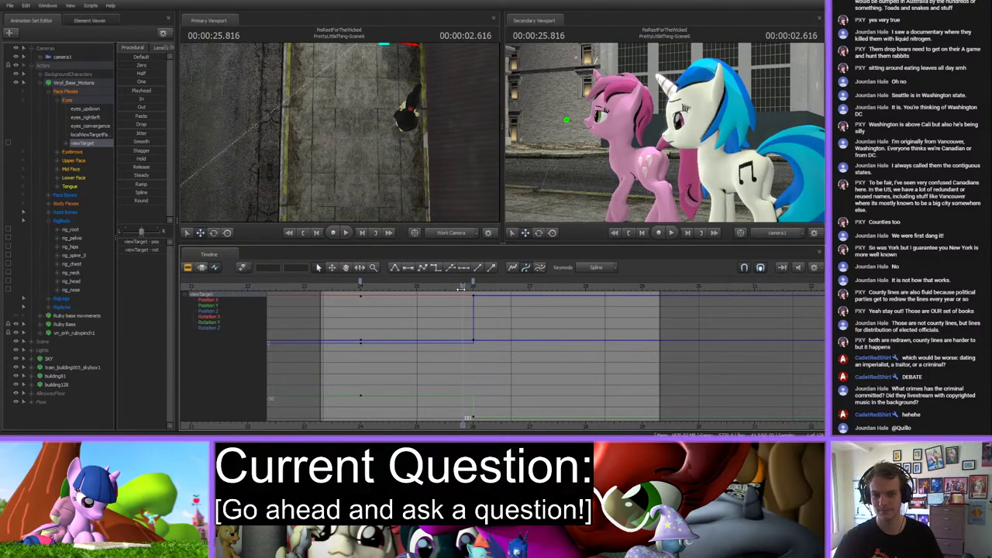
left_click_drag(461, 287, 396, 288)
left_click(596, 268)
left_click(407, 288)
scroll(341, 131, "down", 3)
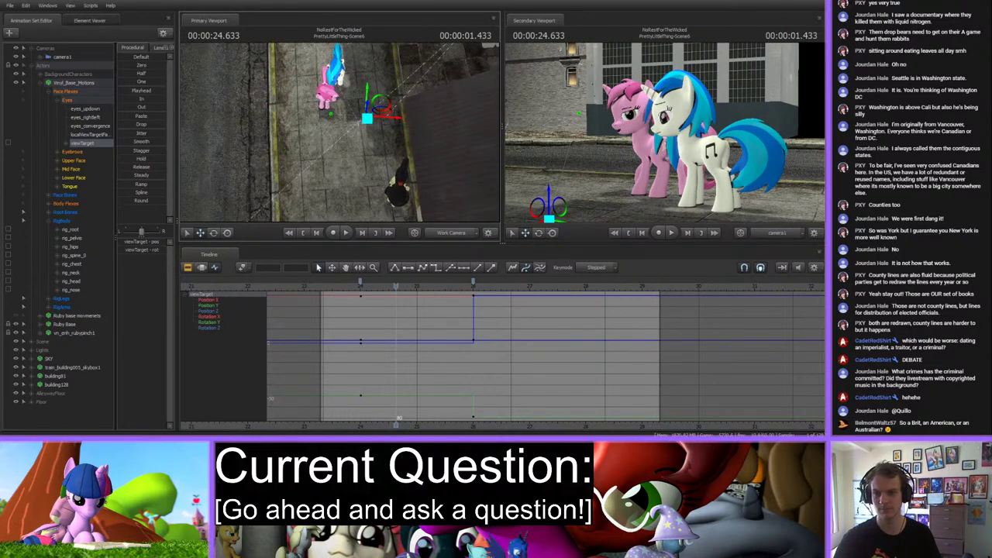
left_click_drag(415, 169, 392, 167)
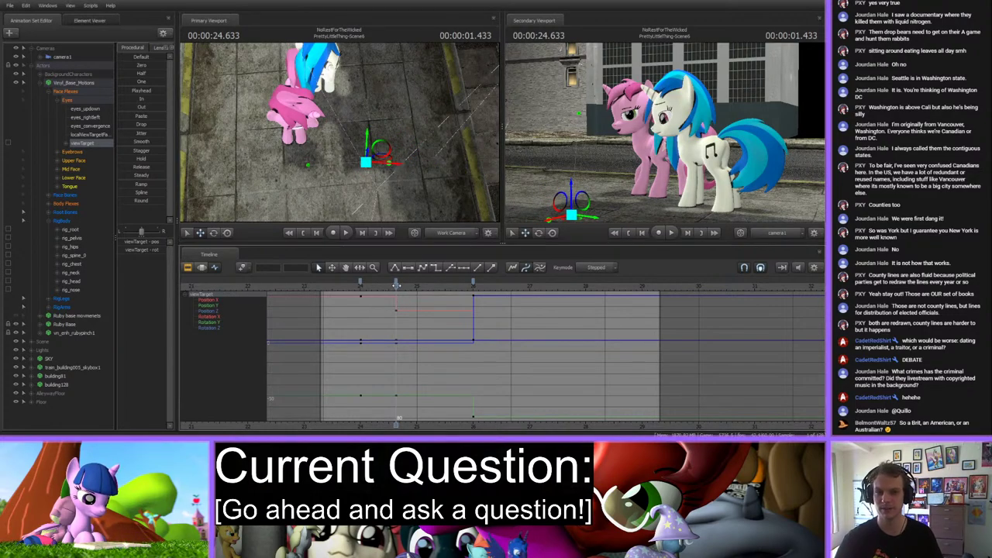
left_click_drag(396, 285, 419, 285)
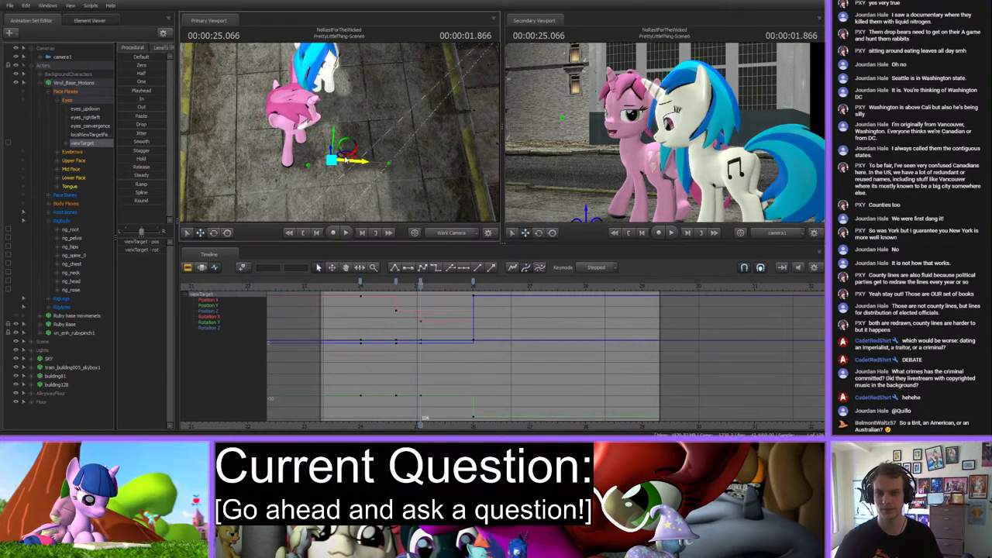
left_click_drag(349, 160, 343, 160)
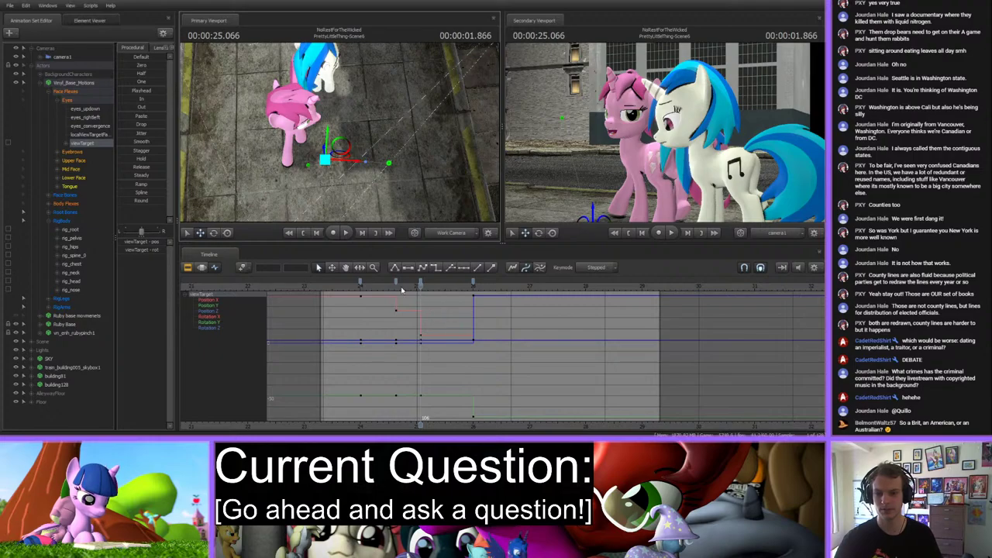
Shift Vinyl's viewTarget keyframe near 26 seconds slightly earlier, and lower the viewTarget at 00:00:26.783.
left_click_drag(402, 287, 509, 279)
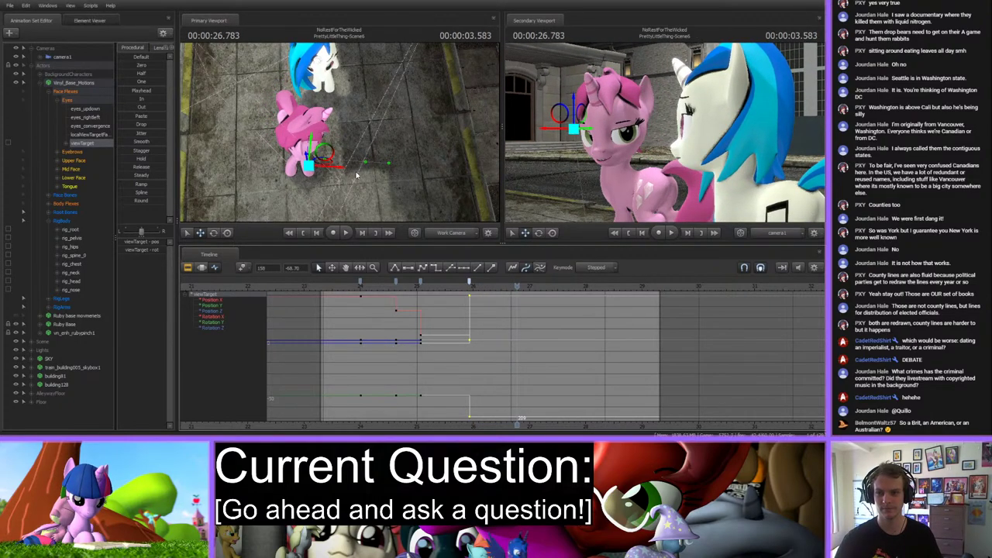
mouse_move(324, 154)
left_mouse_down()
mouse_move(363, 163)
mouse_move(333, 144)
left_mouse_up()
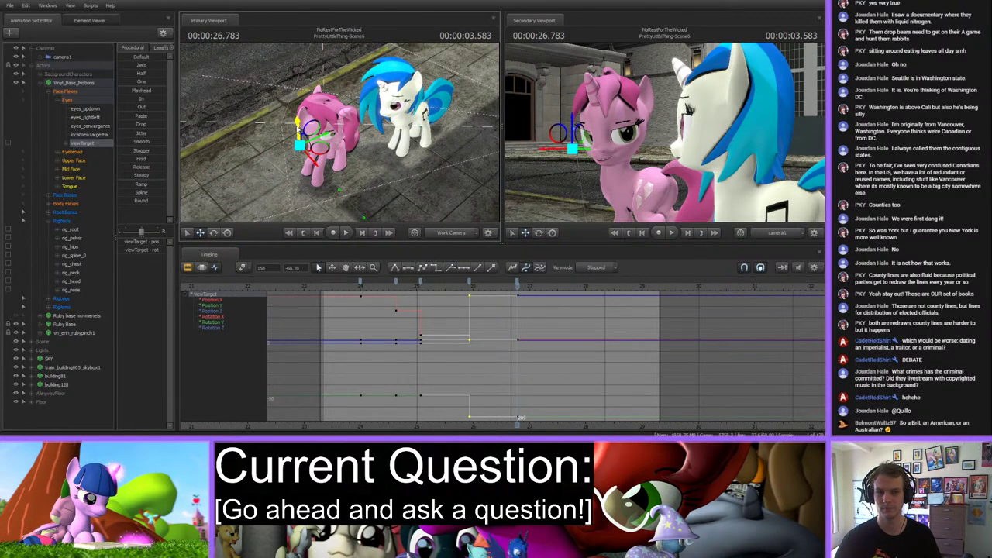
left_click_drag(517, 284, 529, 287)
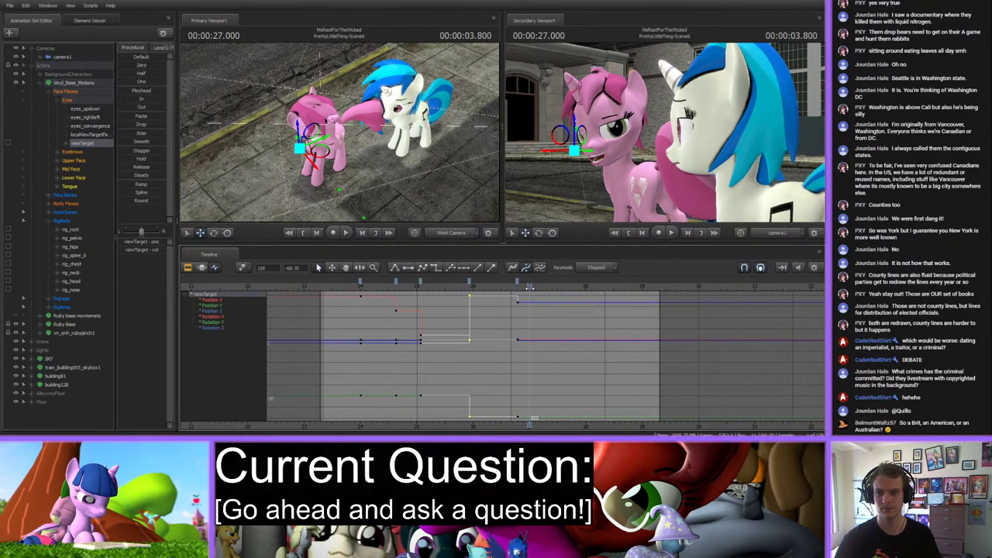
Lower Vinyl's viewTarget to the ground at 00:00:27.000 and shift it along the ground at 00:00:27.516.
left_click_drag(335, 184, 300, 190)
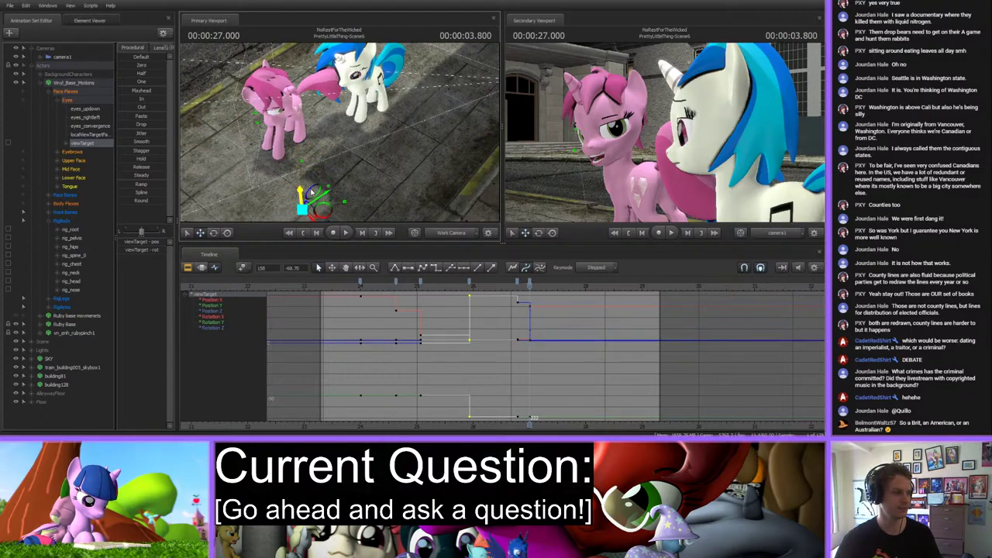
mouse_move(326, 155)
left_mouse_down()
mouse_move(331, 116)
mouse_move(326, 136)
left_mouse_up()
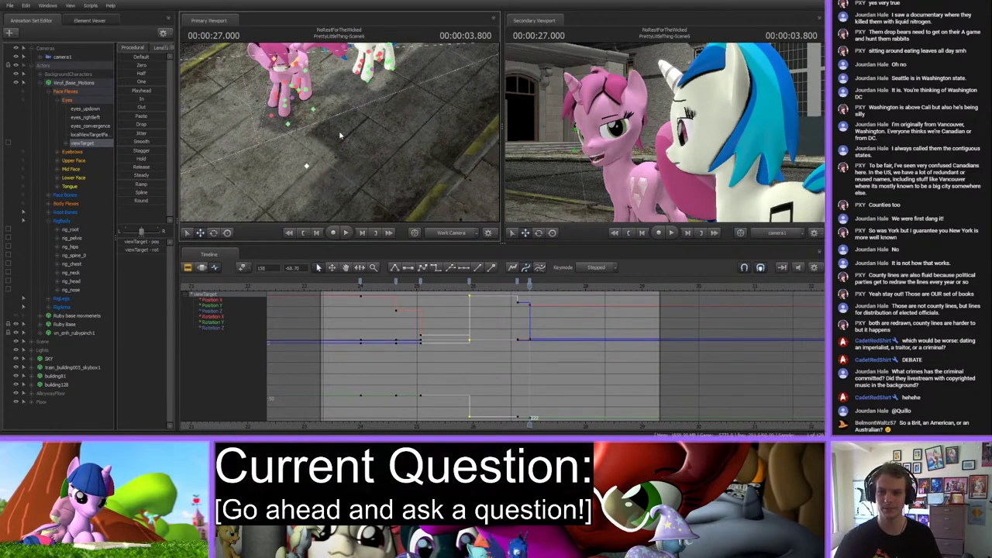
left_click(550, 287)
left_click_drag(551, 287, 558, 287)
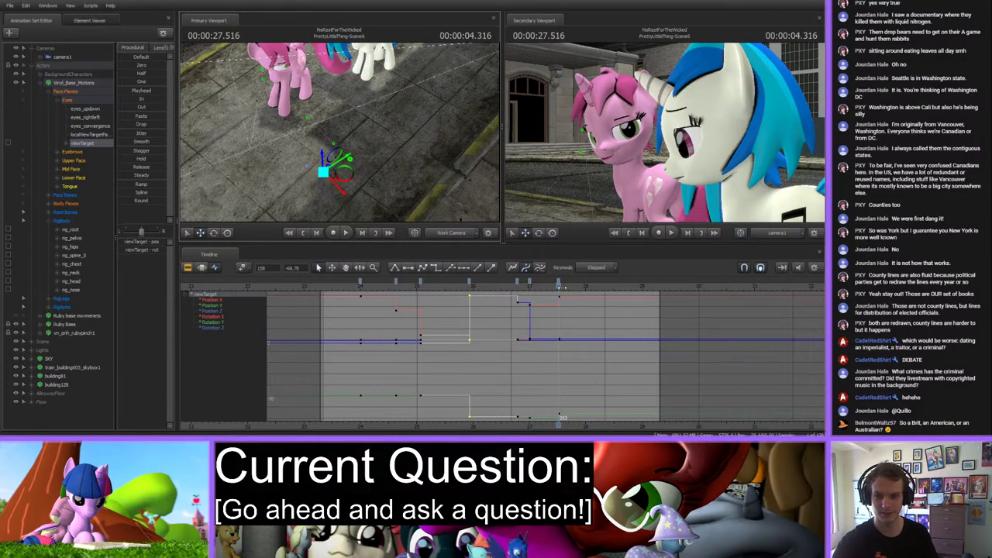
Reposition Vinyl's viewTarget along the ground at 00:00:27.833, and raise it to face level at 00:00:28.133.
left_click_drag(558, 287, 576, 287)
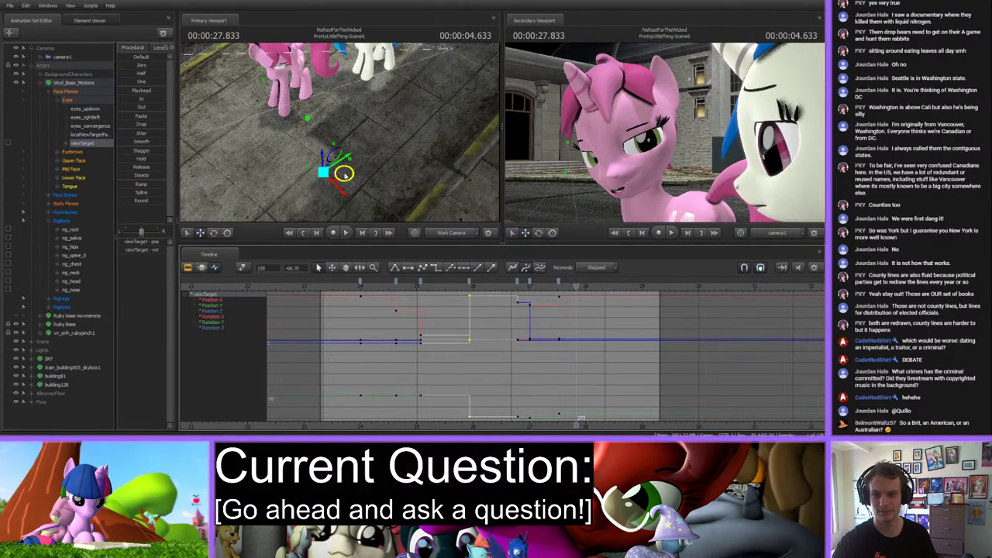
left_click_drag(339, 170, 309, 153)
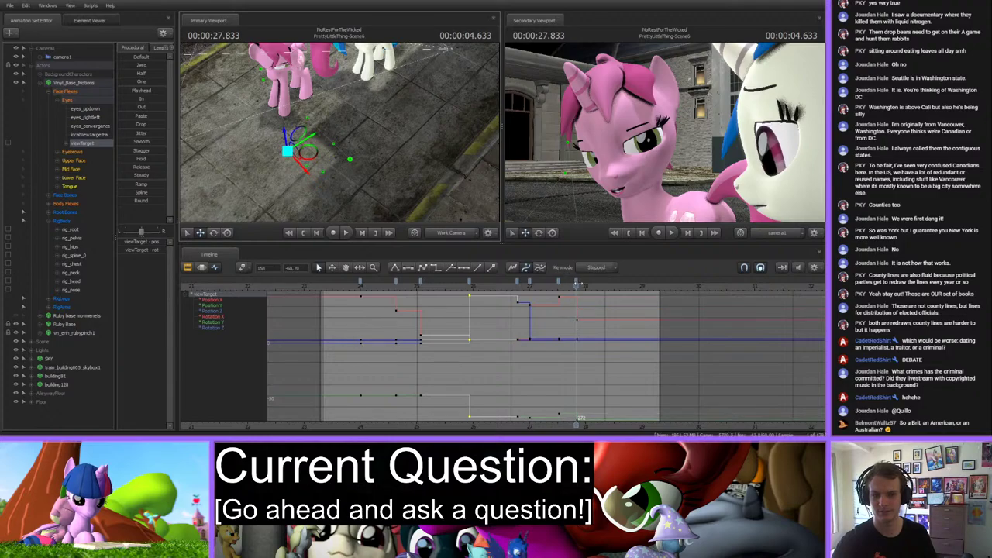
left_click_drag(575, 287, 593, 287)
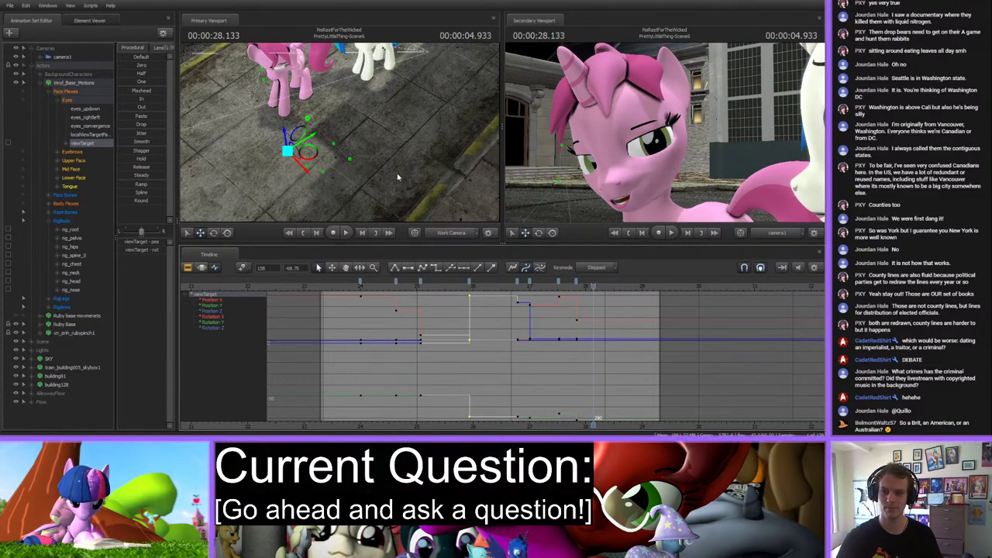
left_click_drag(399, 176, 364, 167)
left_click_drag(293, 148, 293, 56)
left_click_drag(388, 186, 364, 167)
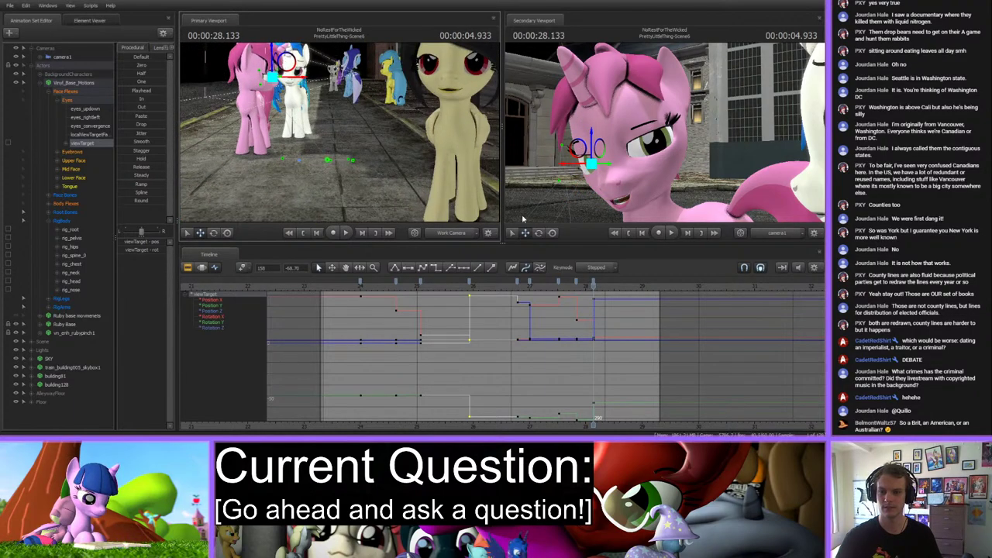
Try to smooth Vinyl's viewTarget motion in the motion editor over a time selection from about 24.5 to 28.3 seconds.
left_click_drag(591, 285, 450, 286)
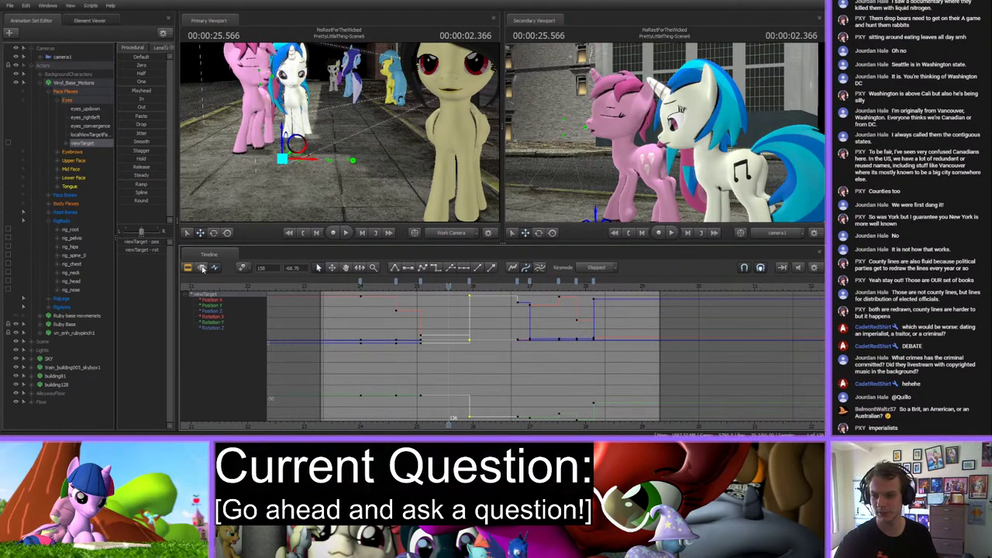
left_click(202, 267)
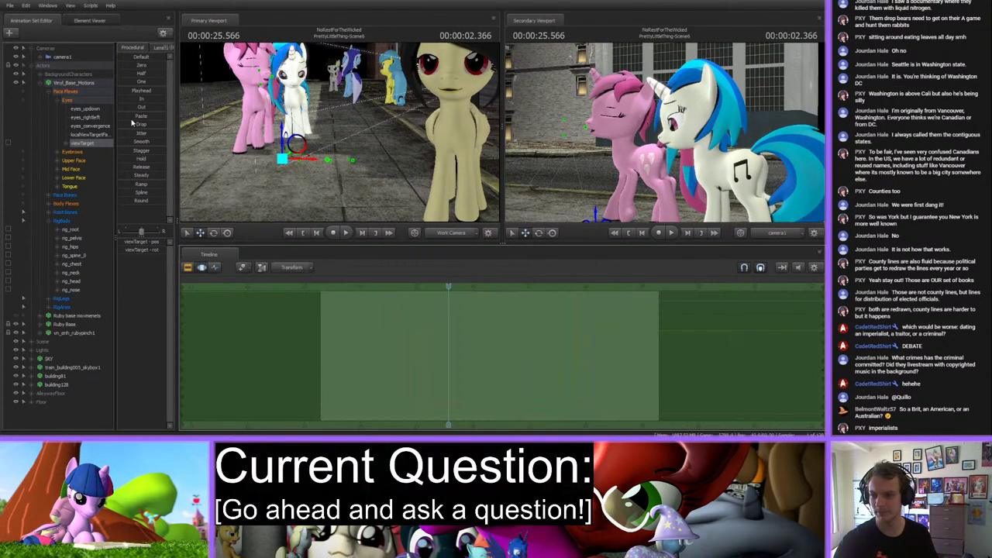
left_click_drag(150, 145, 150, 145)
key("space")
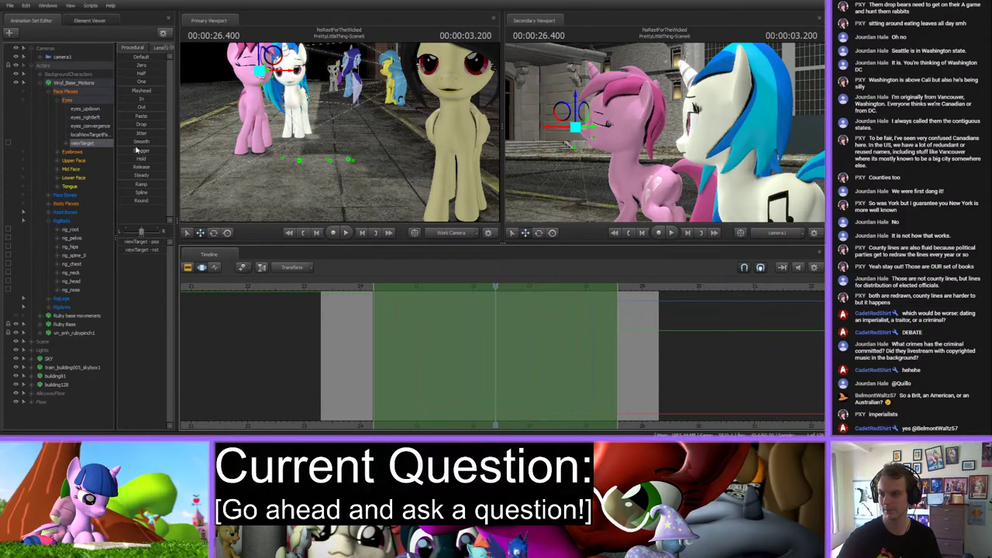
left_click_drag(141, 141, 141, 142)
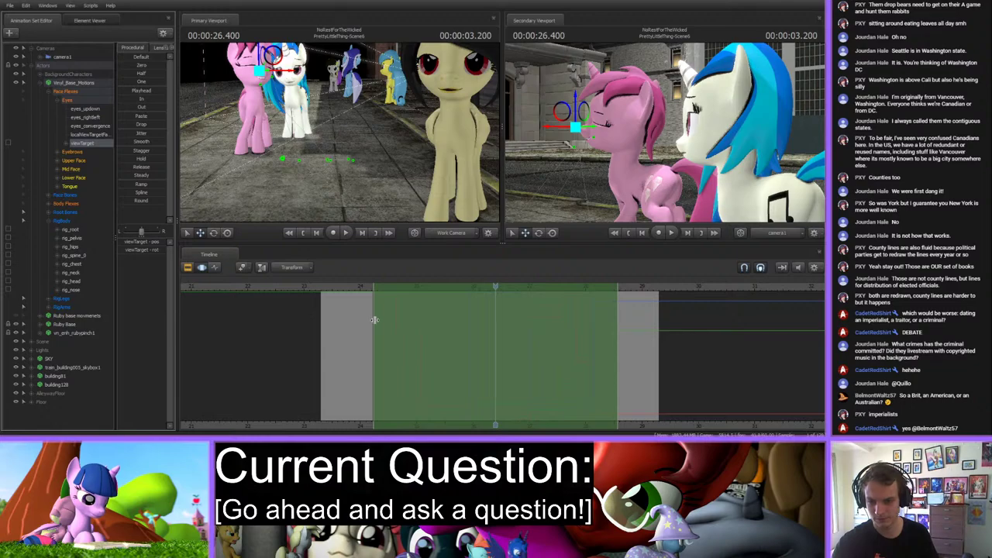
key("space")
key("space")
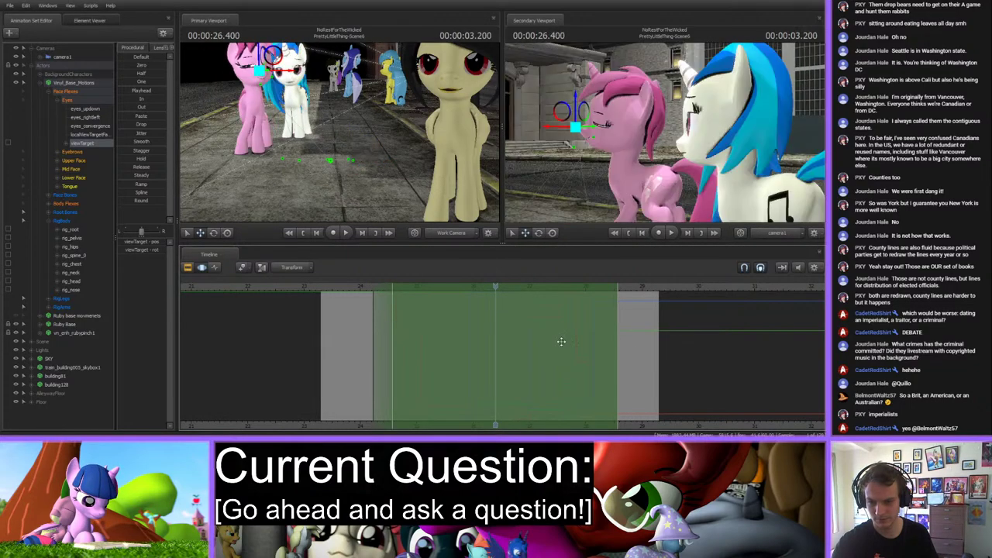
left_click_drag(615, 335, 599, 337)
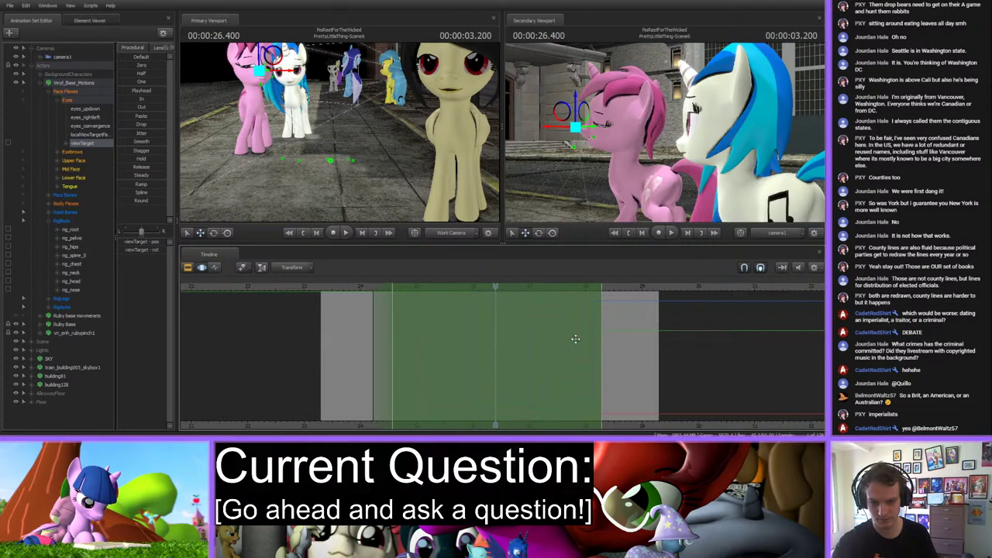
left_click_drag(374, 335, 388, 332)
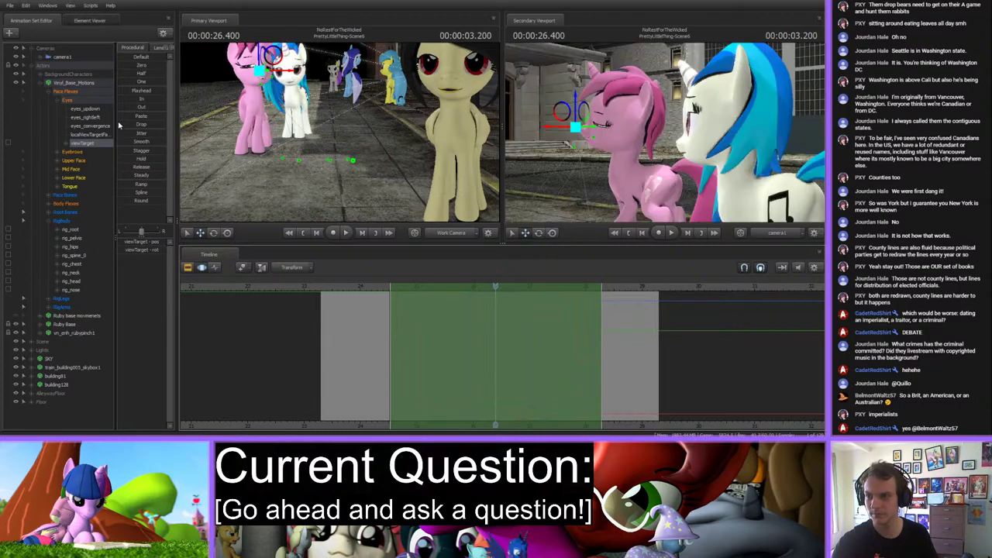
left_click_drag(128, 141, 164, 141)
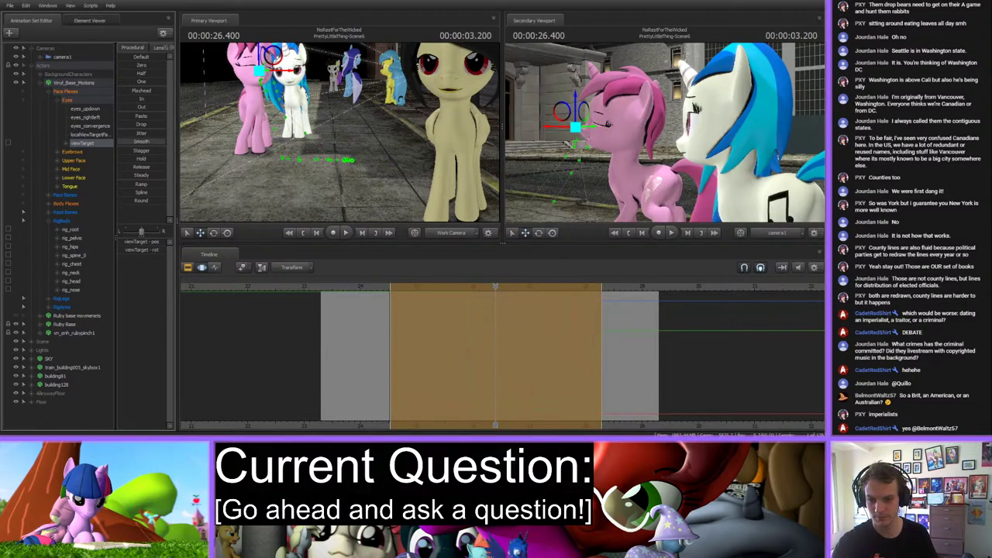
Play the shot to review Vinyl's smoothed gaze, and undo the smoothing.
left_click(506, 287)
left_click_drag(505, 287, 486, 302)
left_click(541, 302)
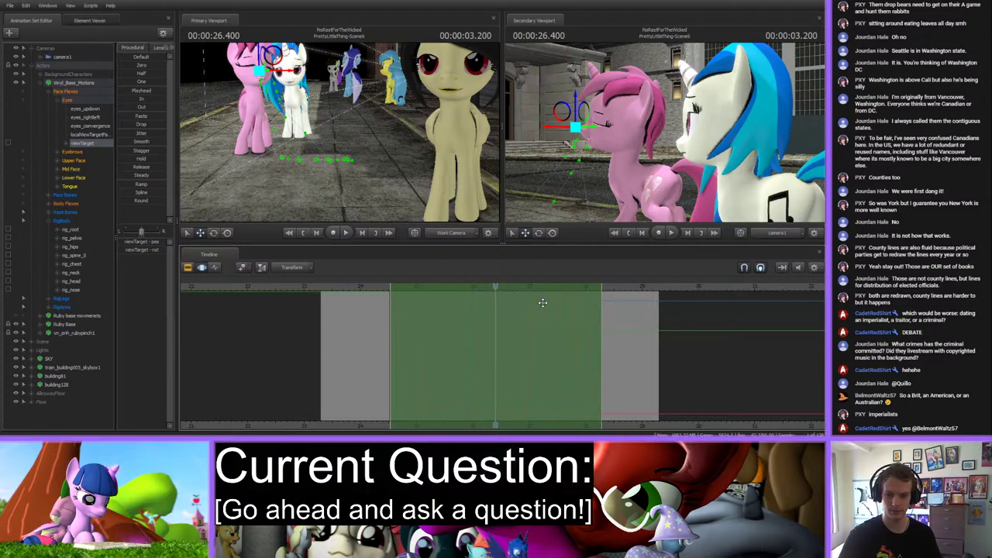
key("space")
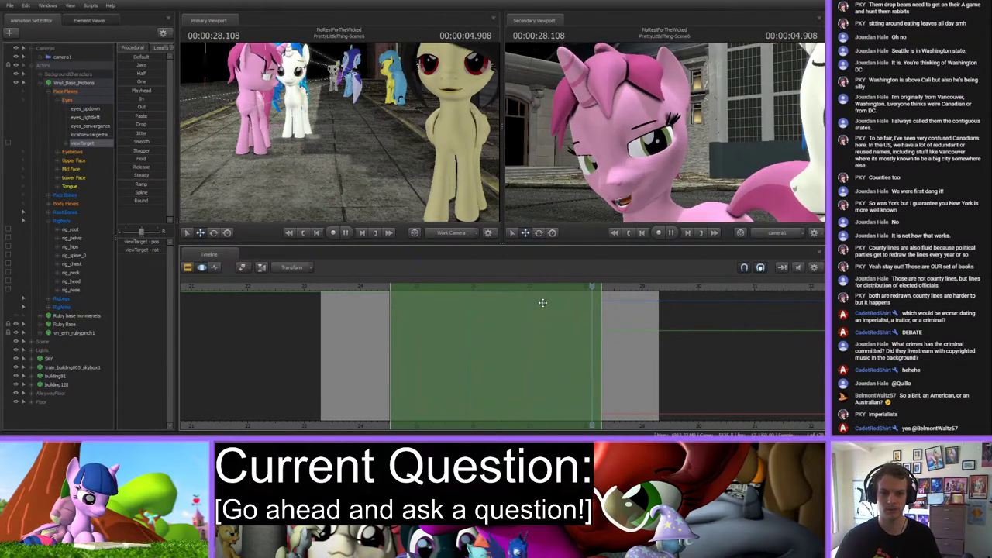
left_click(368, 288)
key("space")
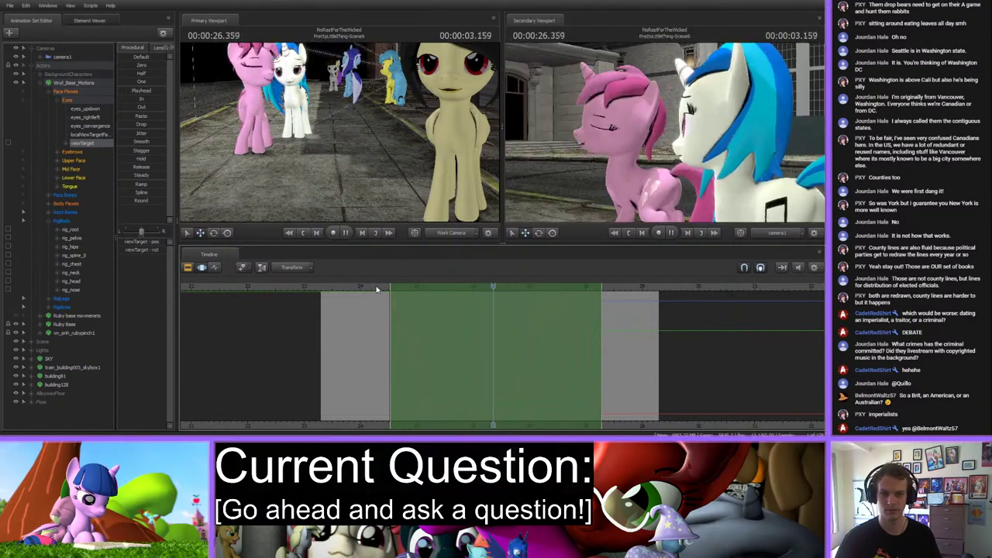
key("space")
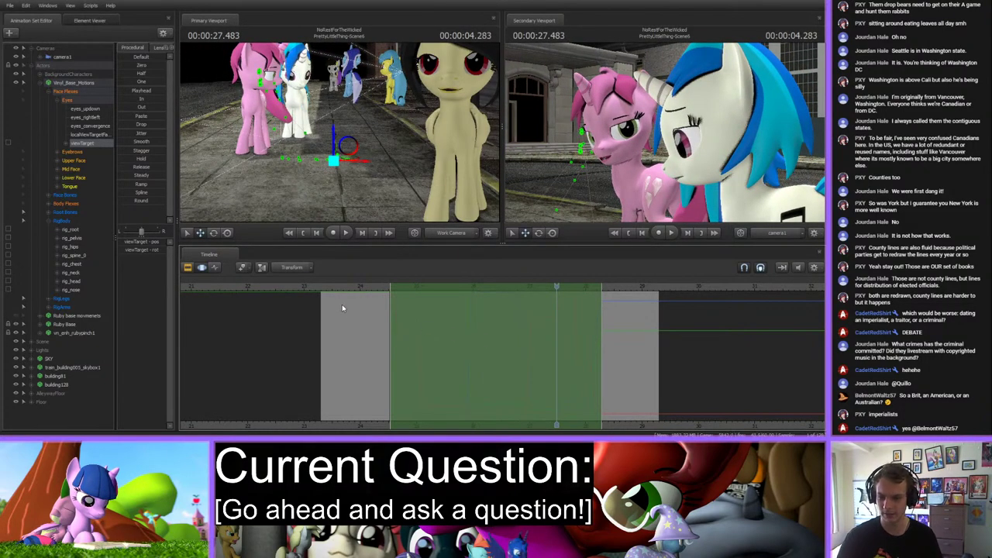
key("Up")
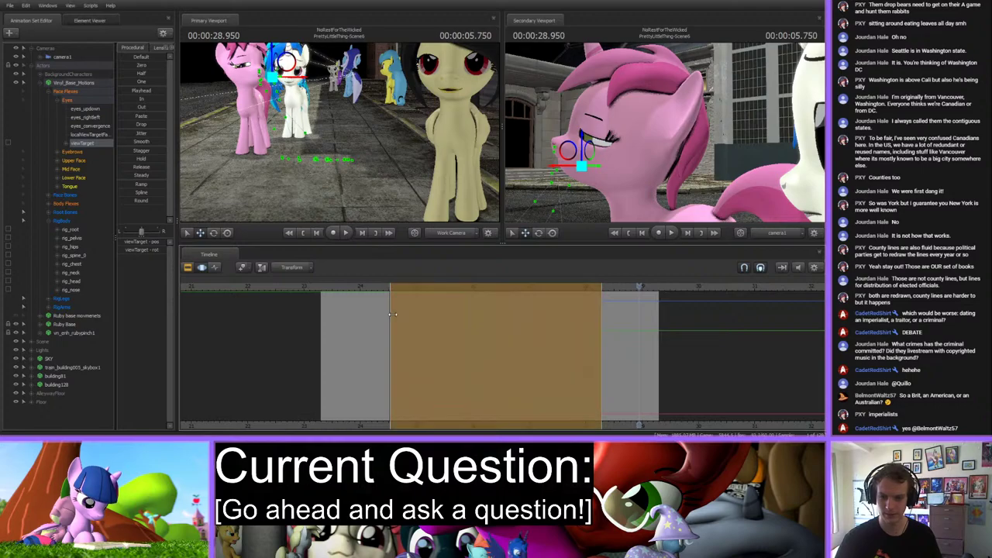
Add a holding viewTarget keyframe at 00:00:24.583 in the graph editor and matching ones just before each following gaze change.
left_click(215, 267)
left_click(365, 286)
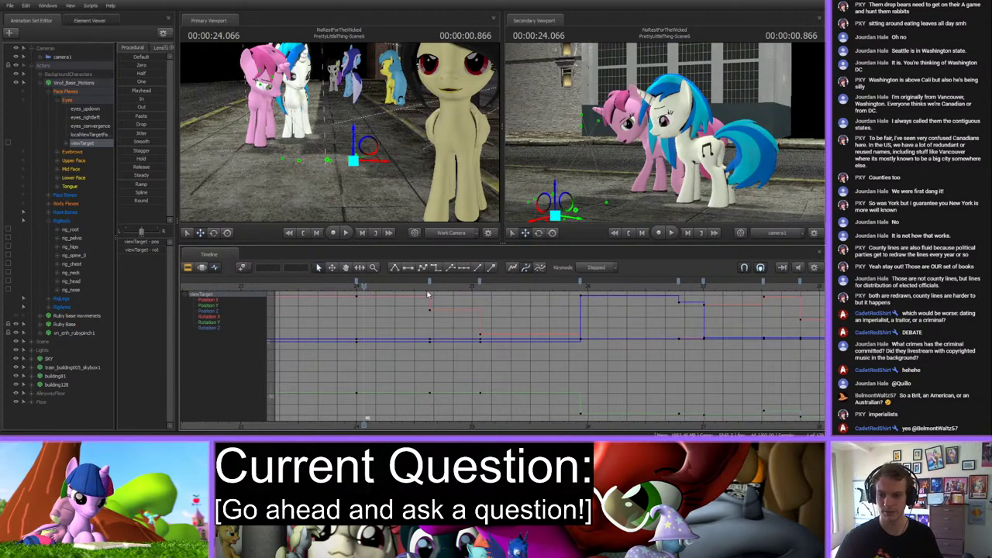
left_click(429, 289)
scroll(434, 291, "up", 3)
left_click(436, 288)
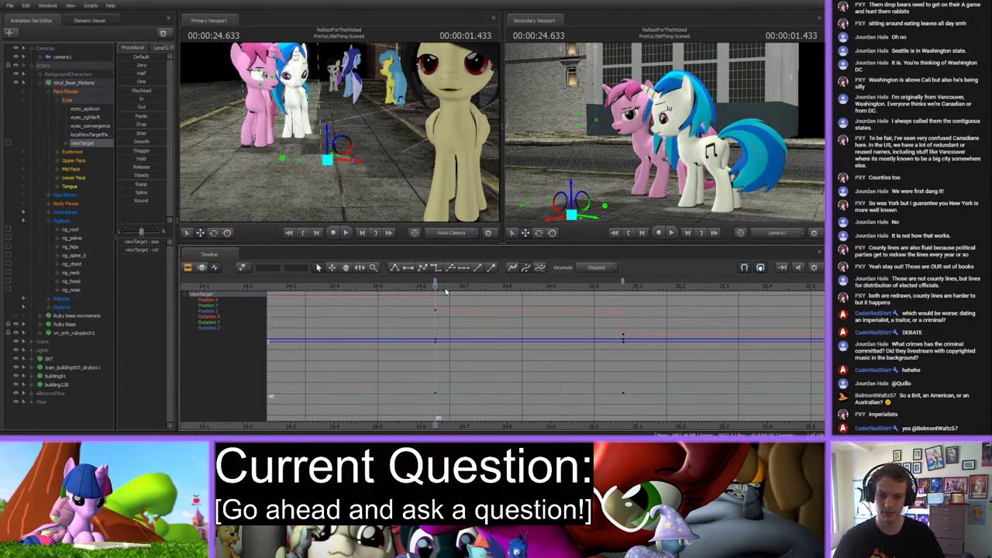
key("Left")
key("Left")
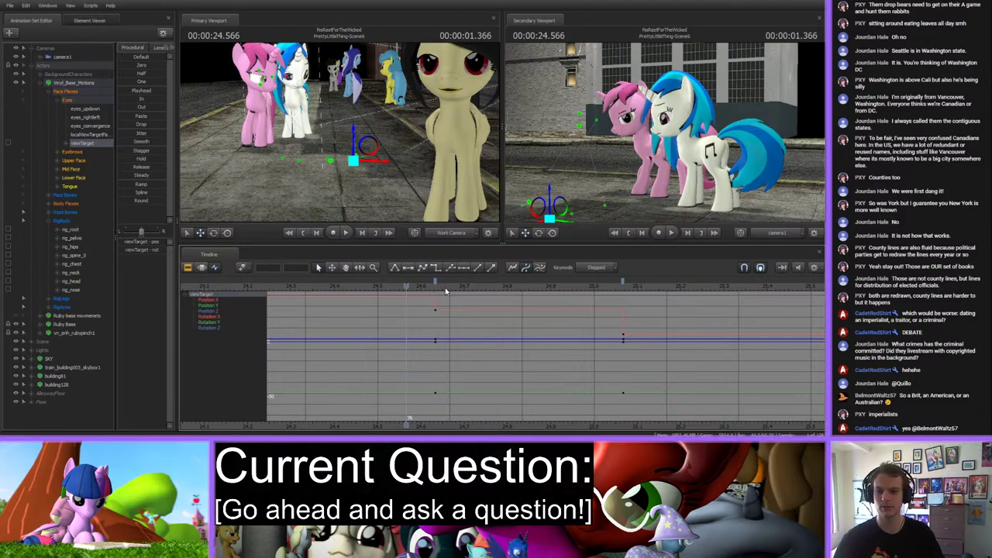
scroll(445, 287, "down", 2)
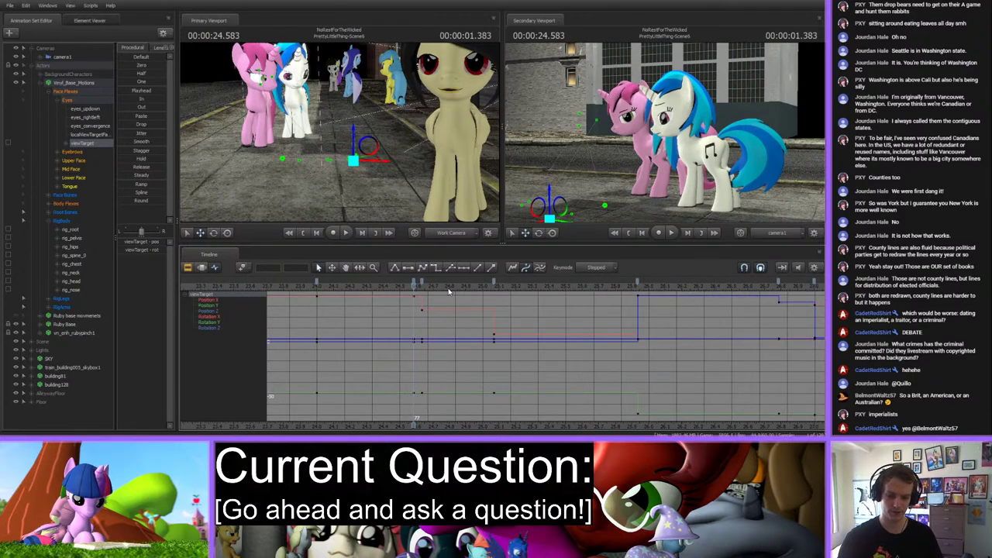
key("space")
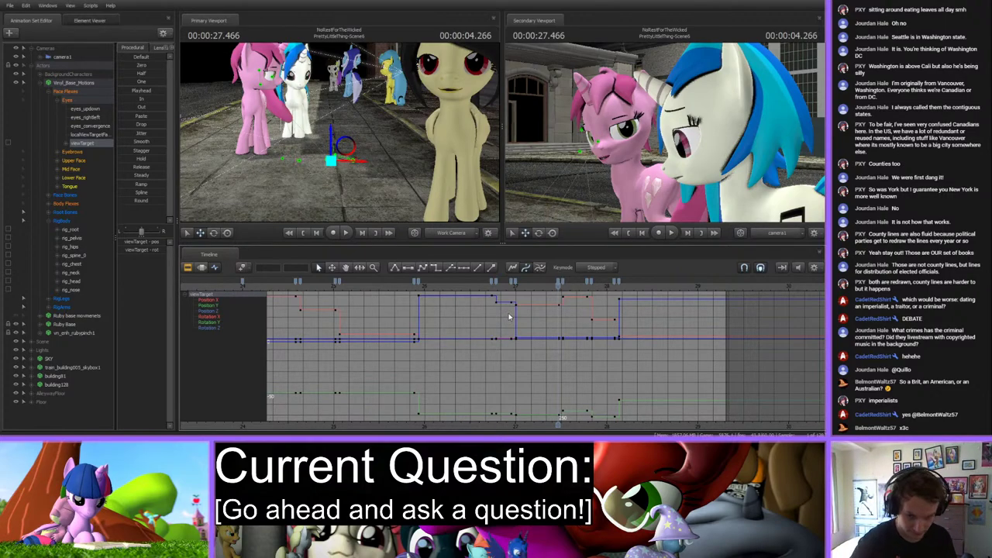
Select all of Vinyl's viewTarget keyframes and change their stepped curves to sloped transitions.
left_click_drag(620, 285, 643, 344)
key("ctrl+a")
key("f")
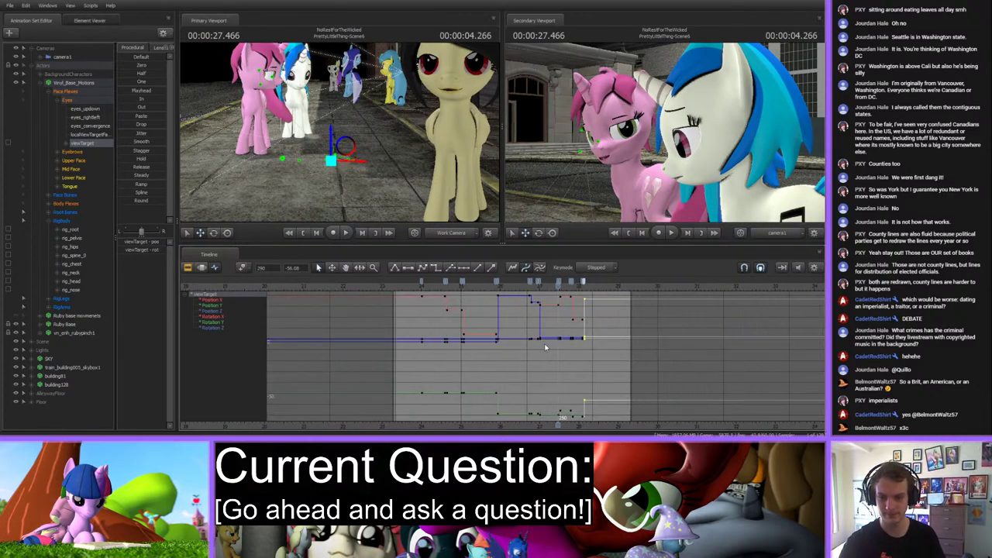
left_click(467, 358)
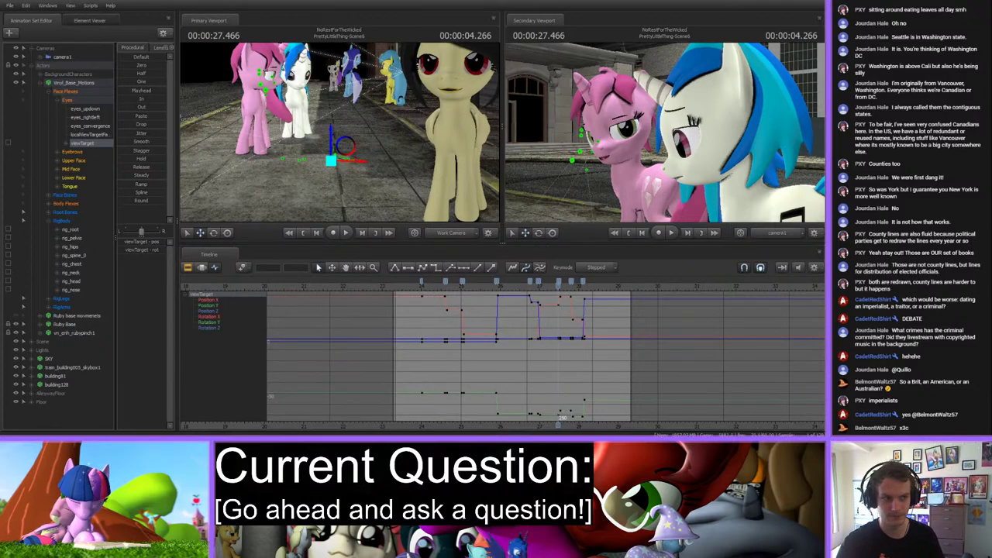
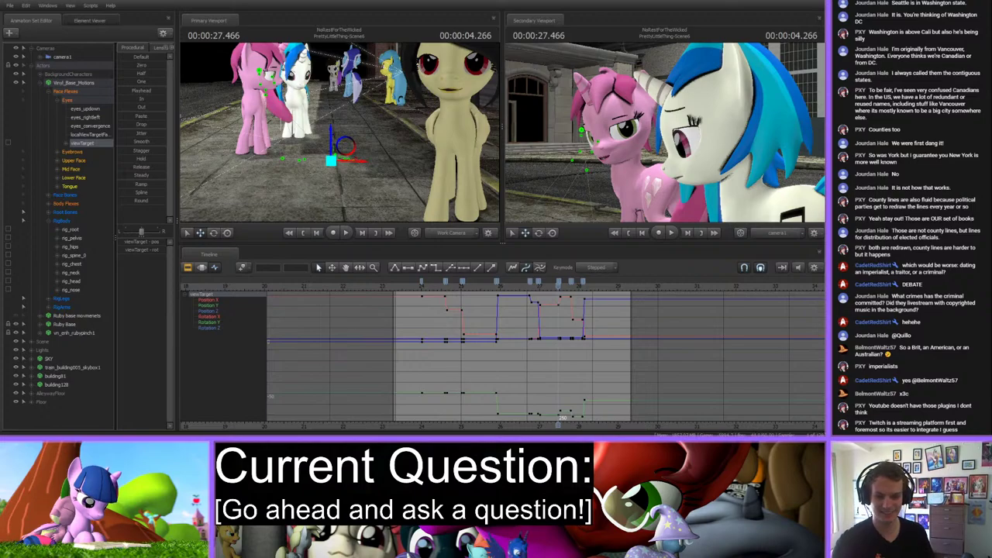
Scrub and play through the shot to review the timing of Vinyl's gaze shifts against the camera view.
scroll(543, 356, "up", 5)
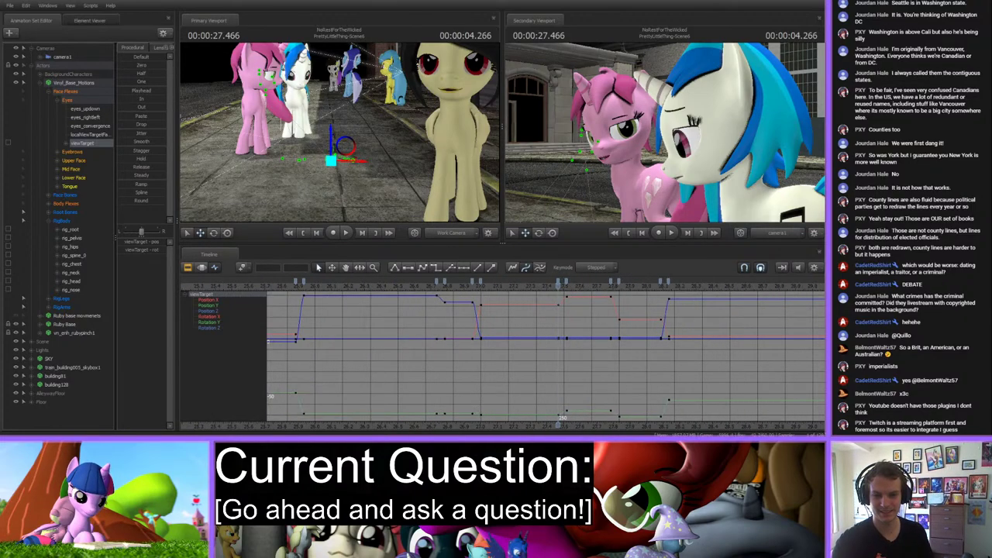
left_click_drag(563, 286, 351, 333)
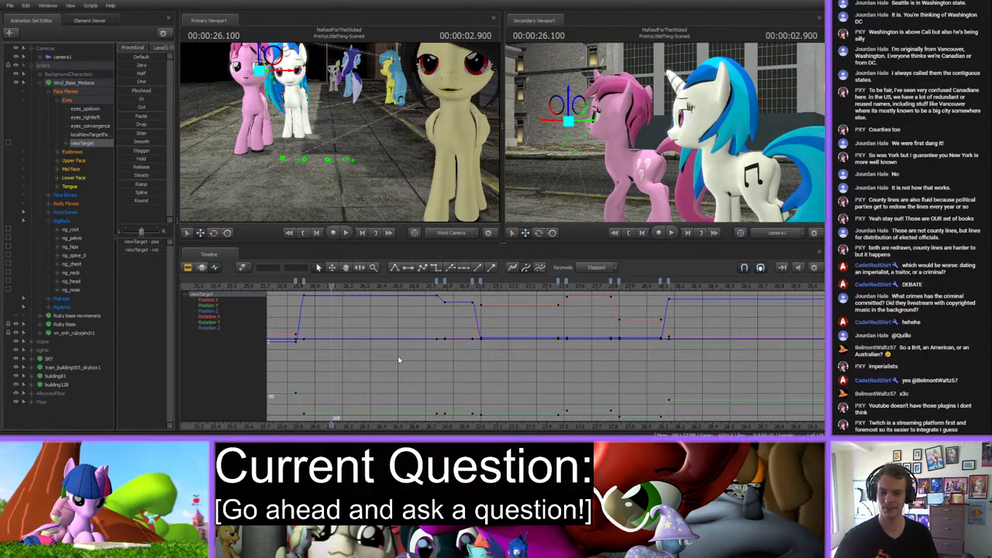
scroll(397, 356, "down", 2)
key("space")
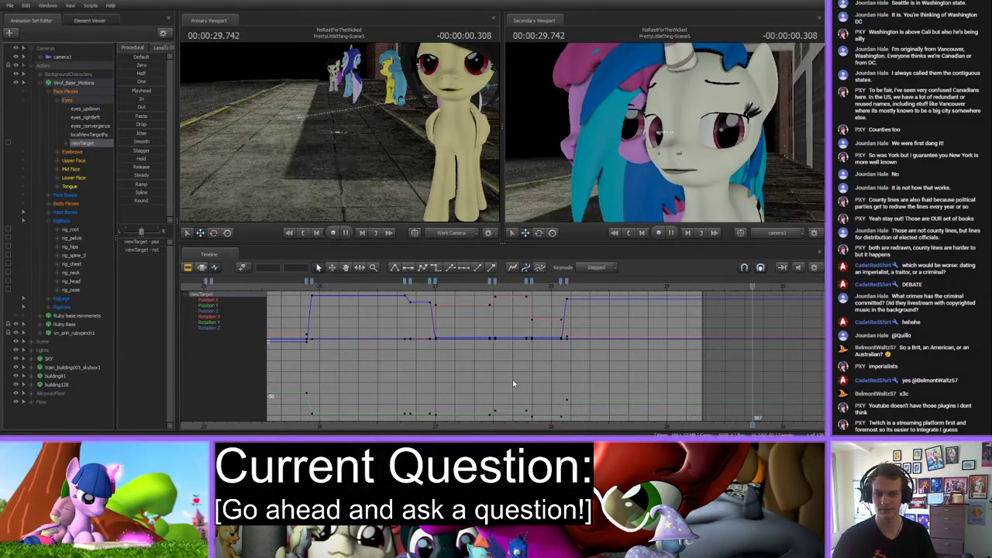
scroll(513, 380, "down", 2)
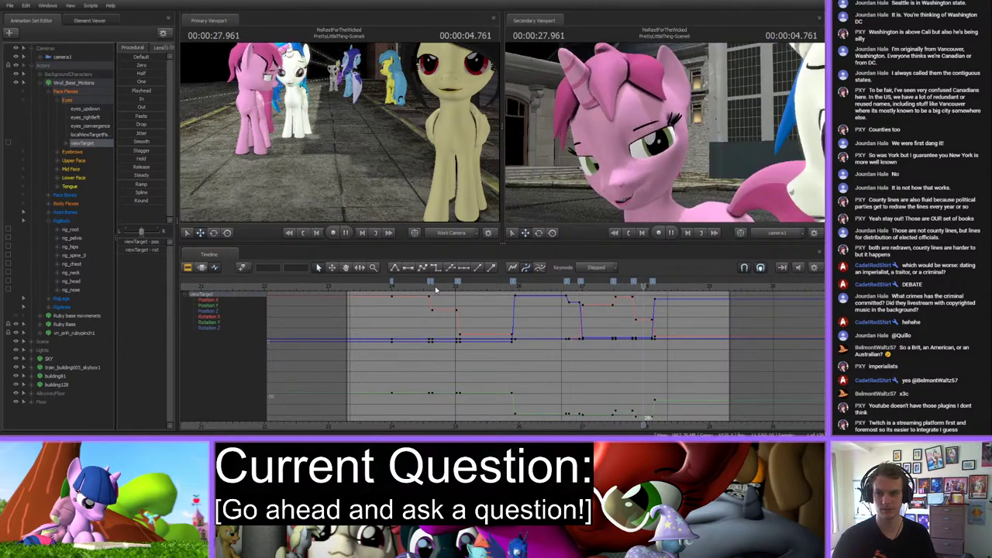
left_click(602, 291)
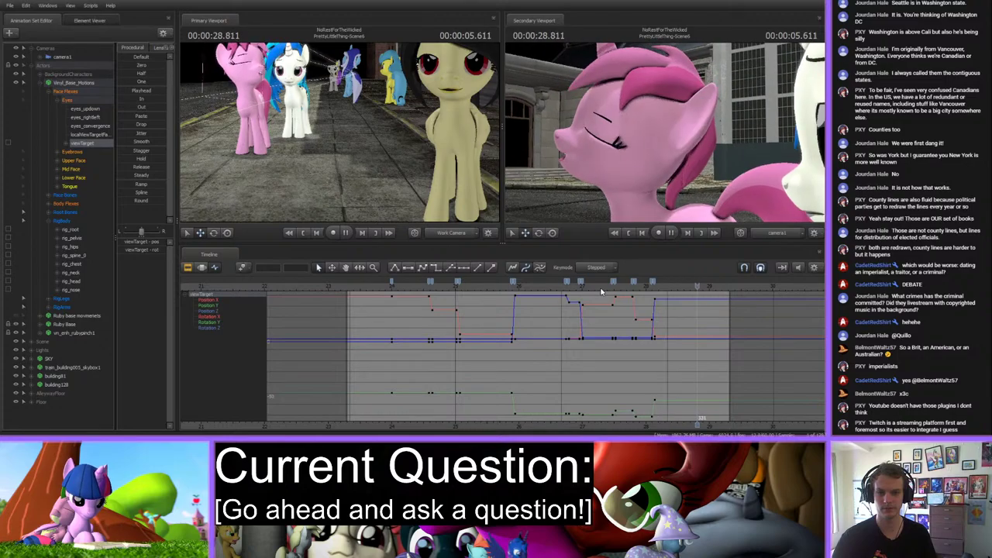
key("space")
left_click(573, 292)
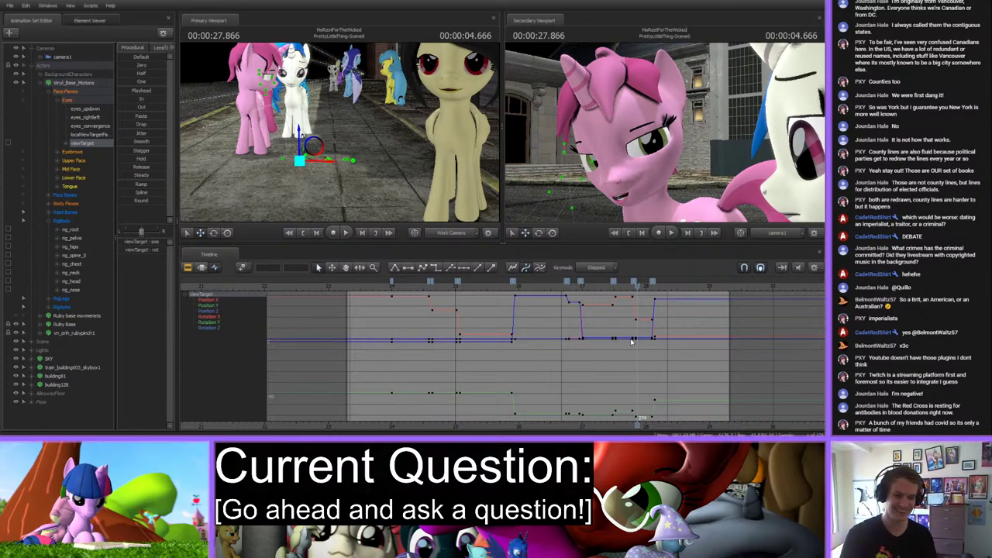
left_click(418, 286)
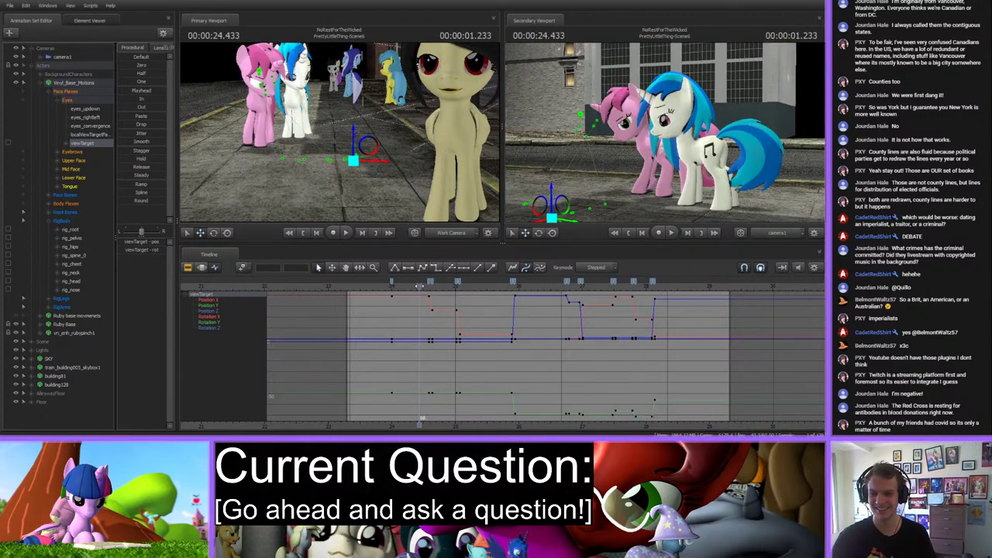
Play the shot and scrub to 00:00:28.433 to review Vinyl's closing gaze shifts and the matching viewTarget curves.
key("space")
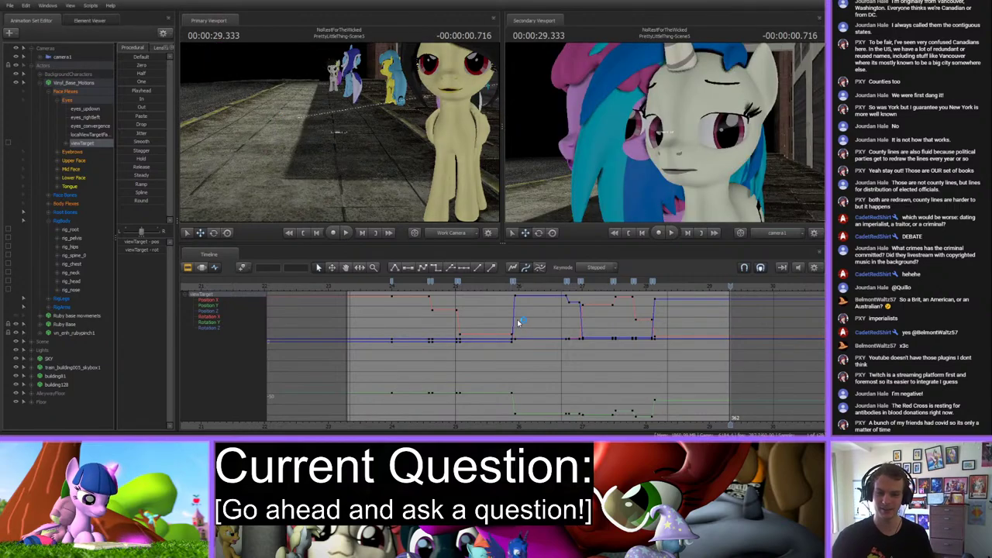
left_click(640, 287)
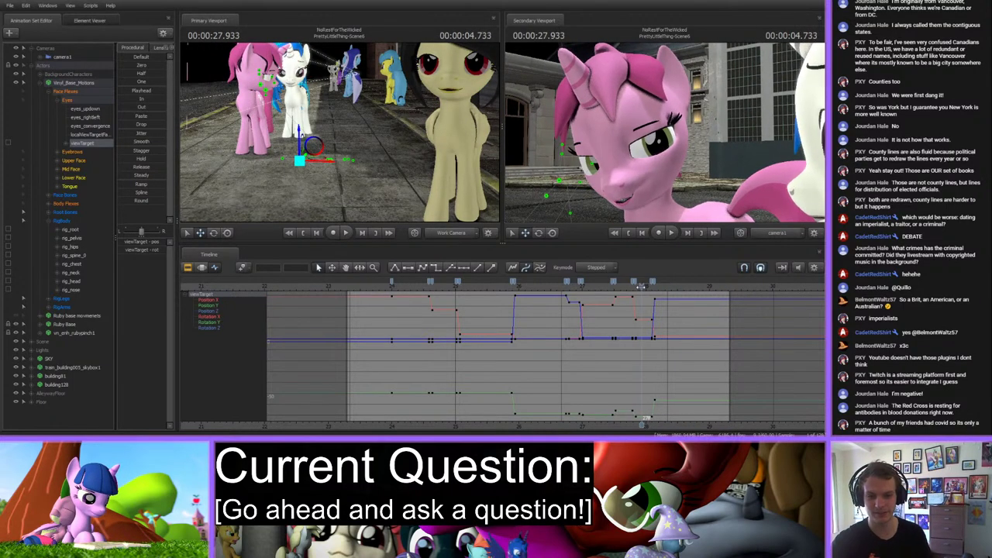
left_click_drag(640, 286, 674, 303)
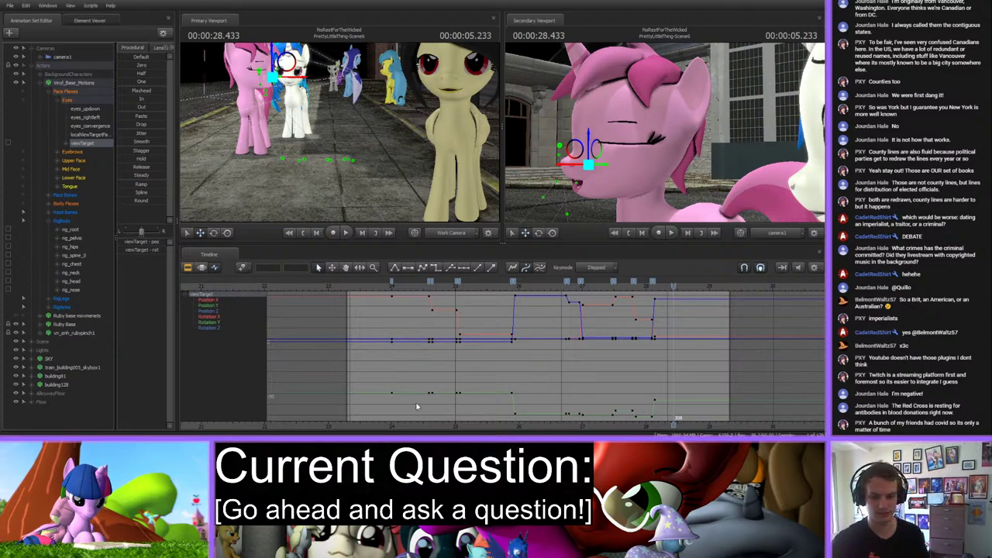
left_click(653, 283)
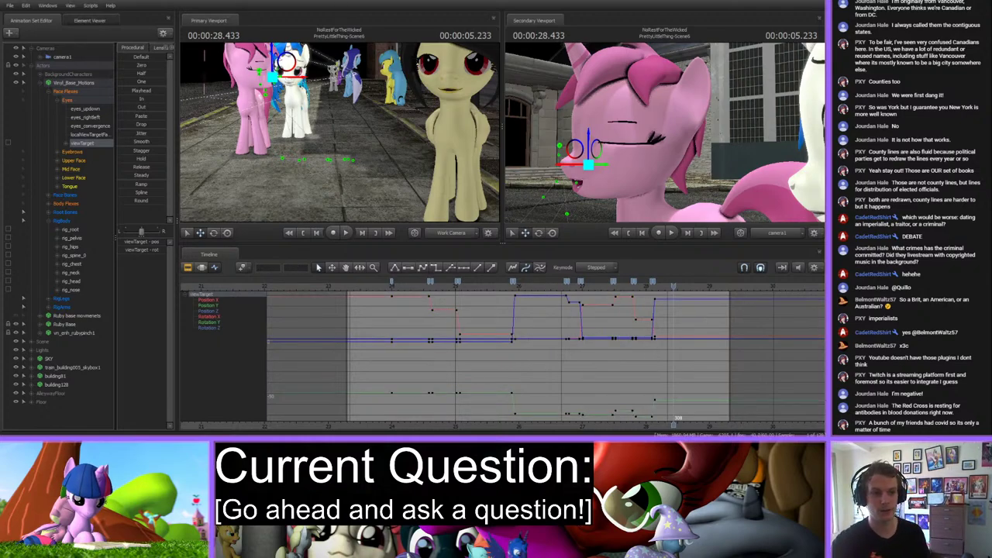
scroll(685, 370, "up", 5)
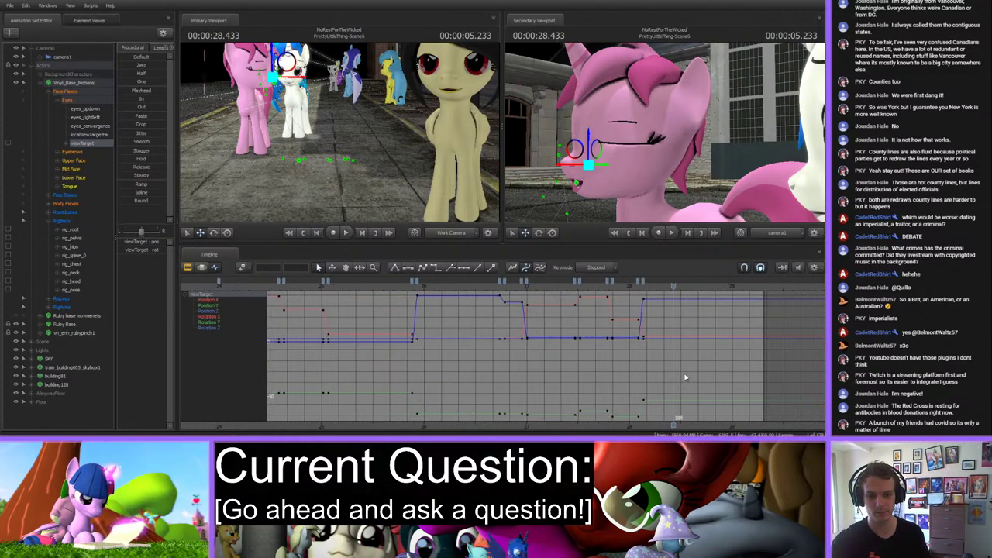
scroll(687, 370, "down", 3)
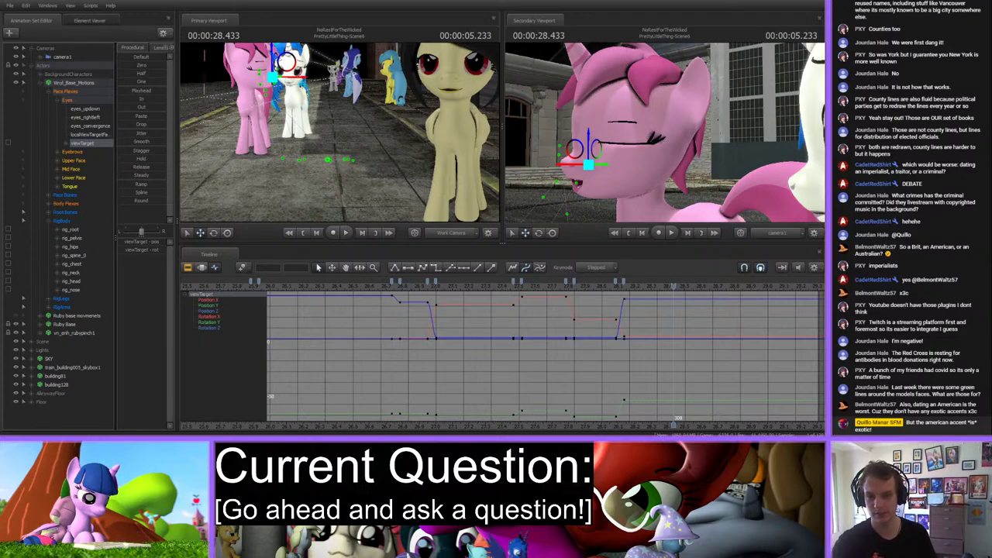
Select Ruby's rig_head control in the primary viewport to display its motion path.
mouse_move(340, 132)
right_mouse_down()
mouse_move(349, 139)
mouse_move(333, 127)
mouse_move(310, 134)
mouse_move(335, 130)
right_mouse_up()
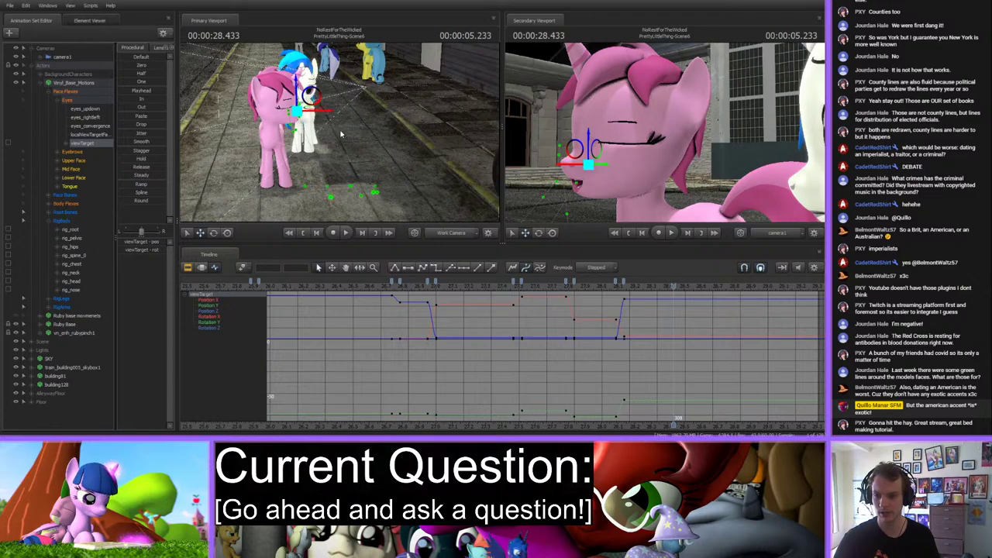
left_click(263, 110)
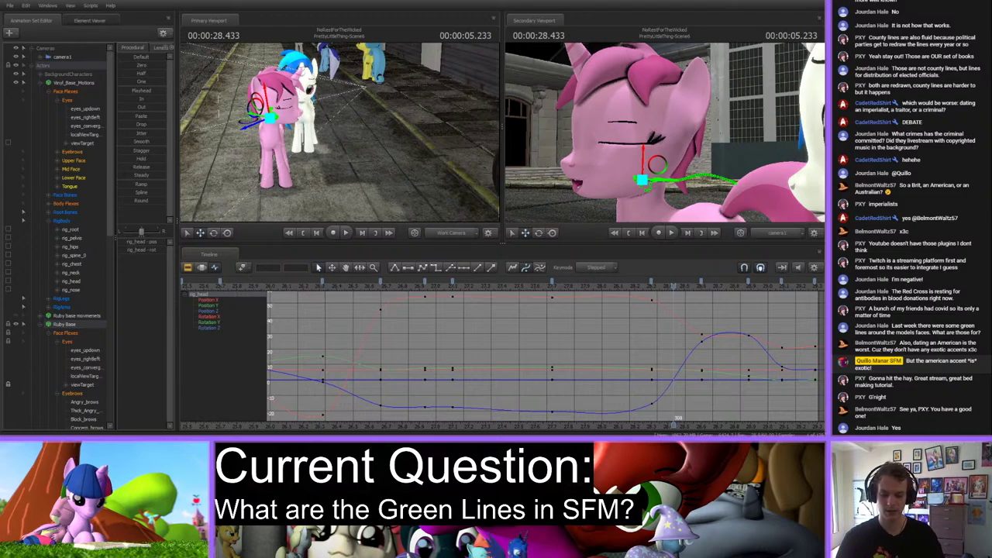
Reword the on-stream question to read "What are the green dots and grey lines in SFM?".
type("dots")
key("Delete")
key("Delete")
key("Delete")
key("Delete")
key("Delete")
key("Delete")
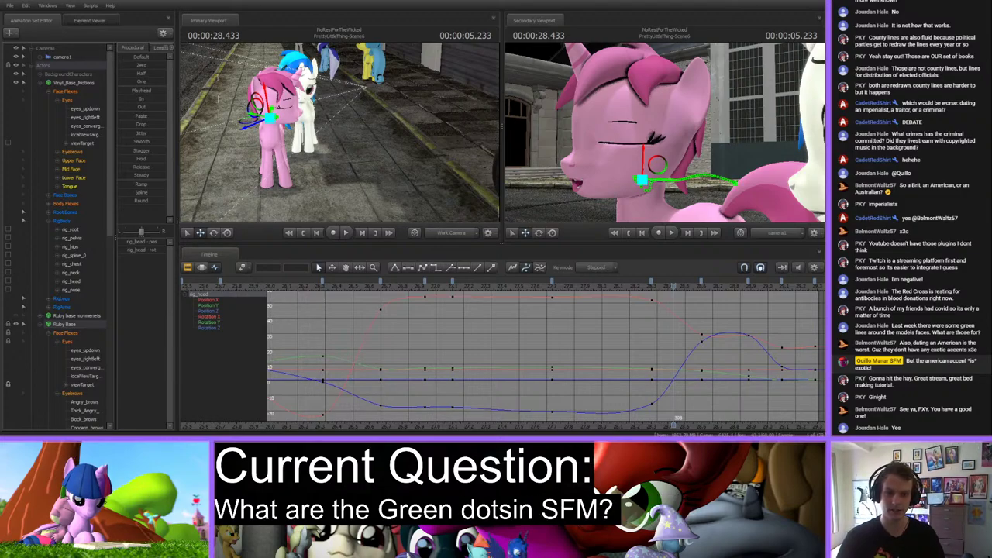
type("and gr")
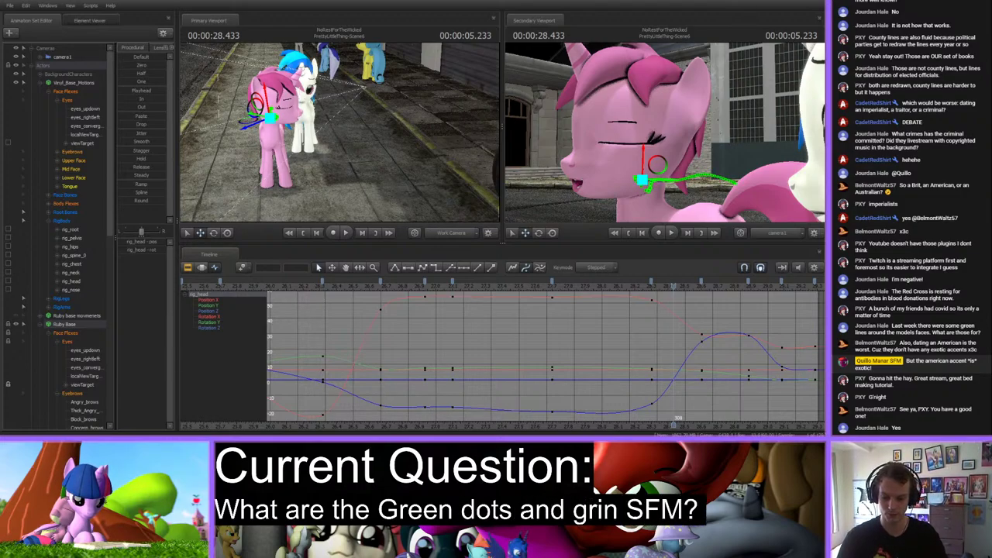
type("ey lines")
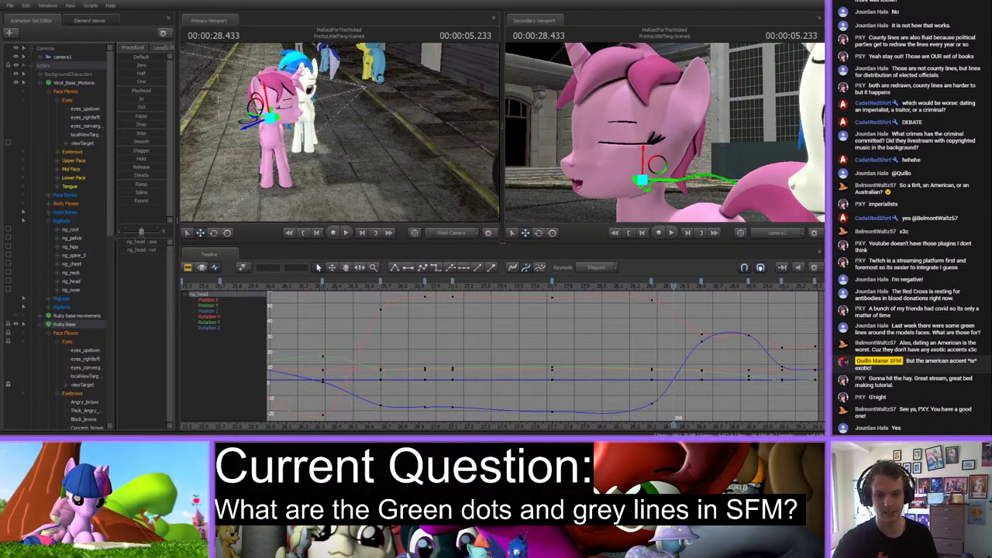
key("BackSpace")
type("g")
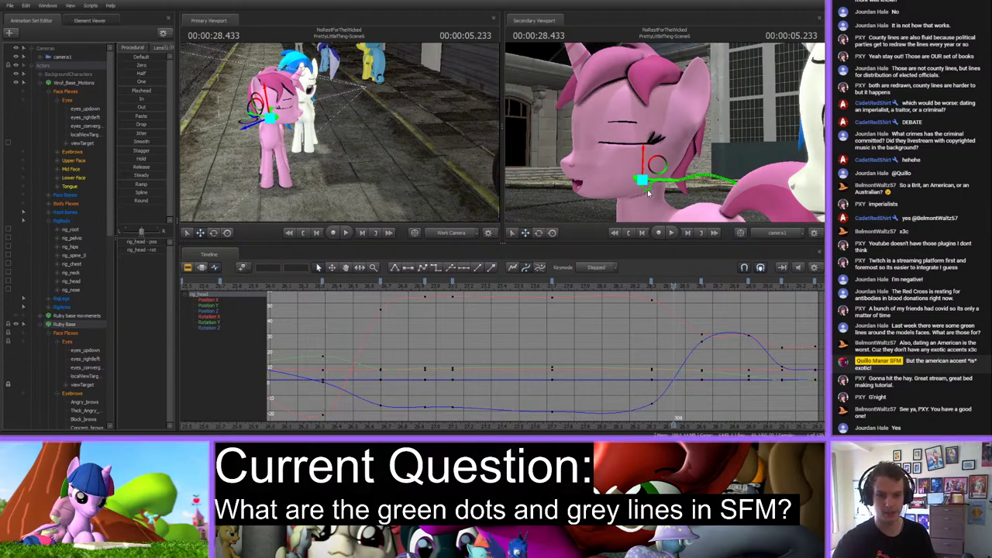
Frame Ruby's rig_head control in the primary viewport and examine its dotted motion path around her body.
key("f")
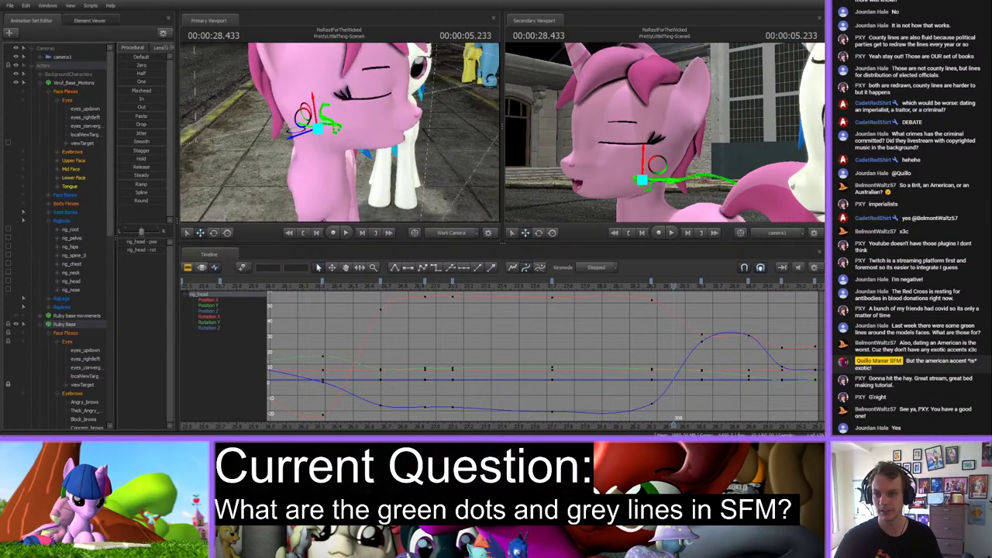
left_click_drag(341, 131, 372, 165)
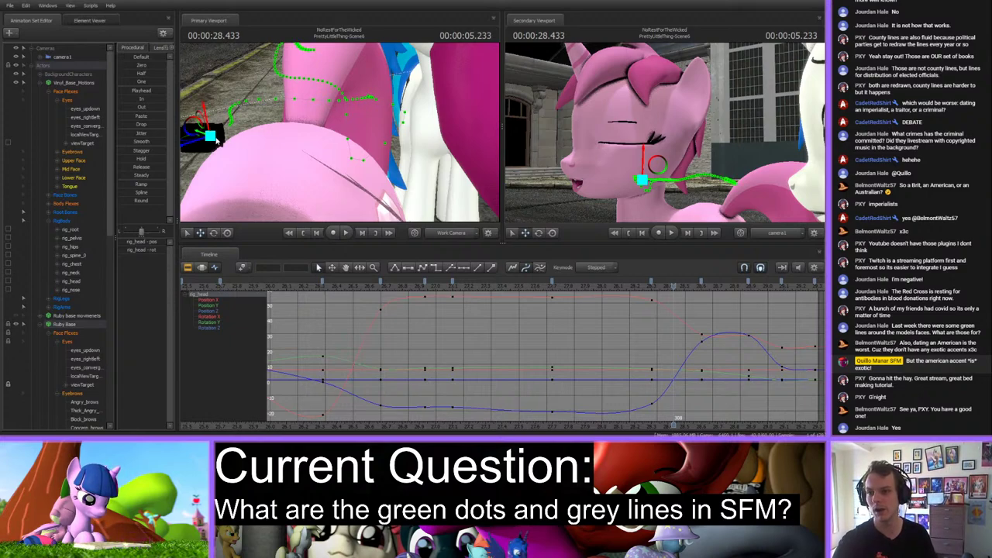
left_click_drag(203, 130, 211, 155)
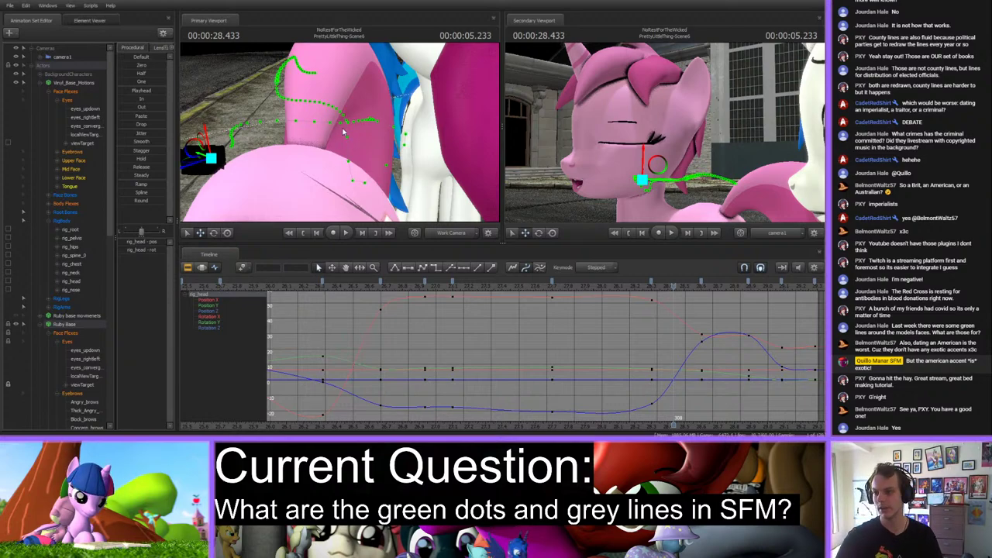
left_click_drag(198, 169, 341, 134)
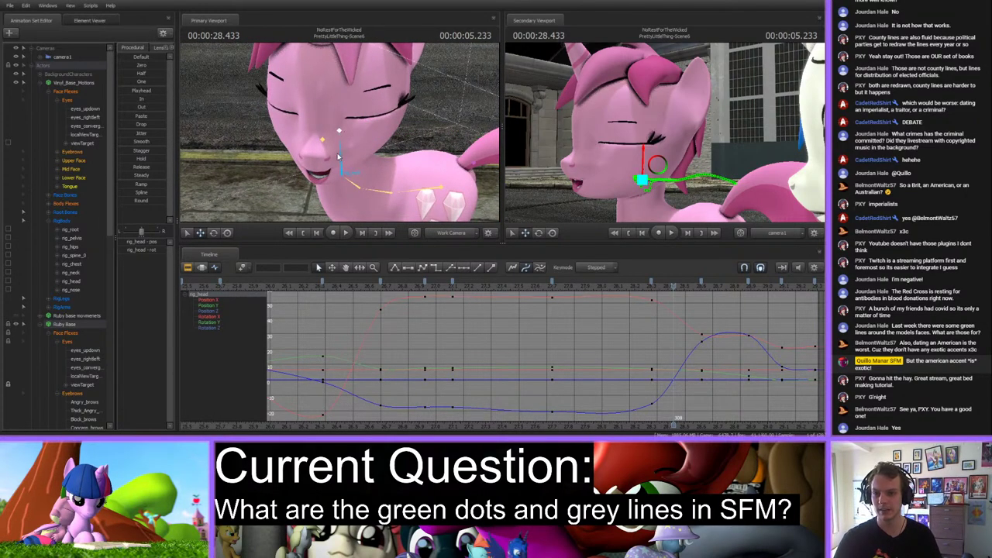
left_click(338, 154)
scroll(550, 308, "down", 2)
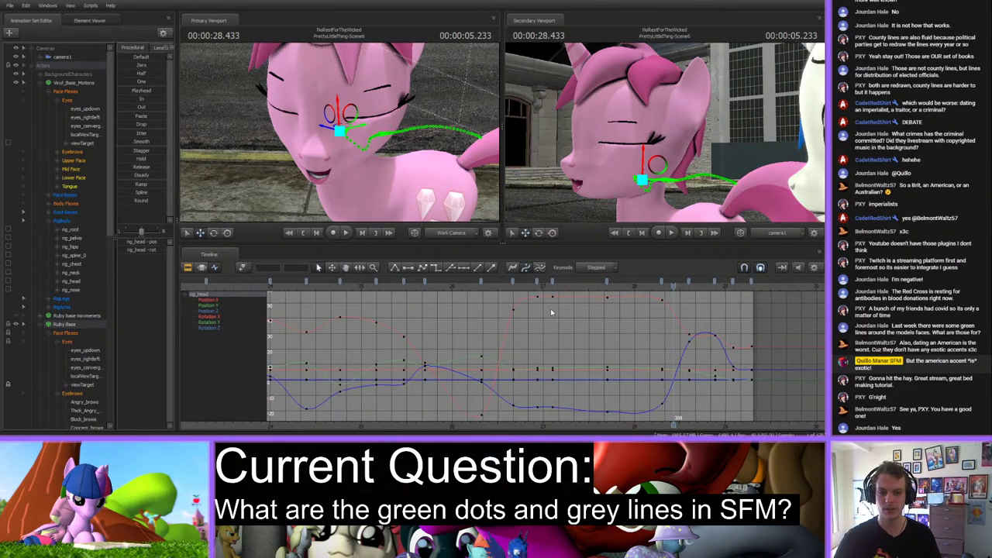
Move to 00:00:25.033 and step back and forth through nearby frames to compare Ruby's head position with the motion path dots.
left_click_drag(674, 288, 364, 271)
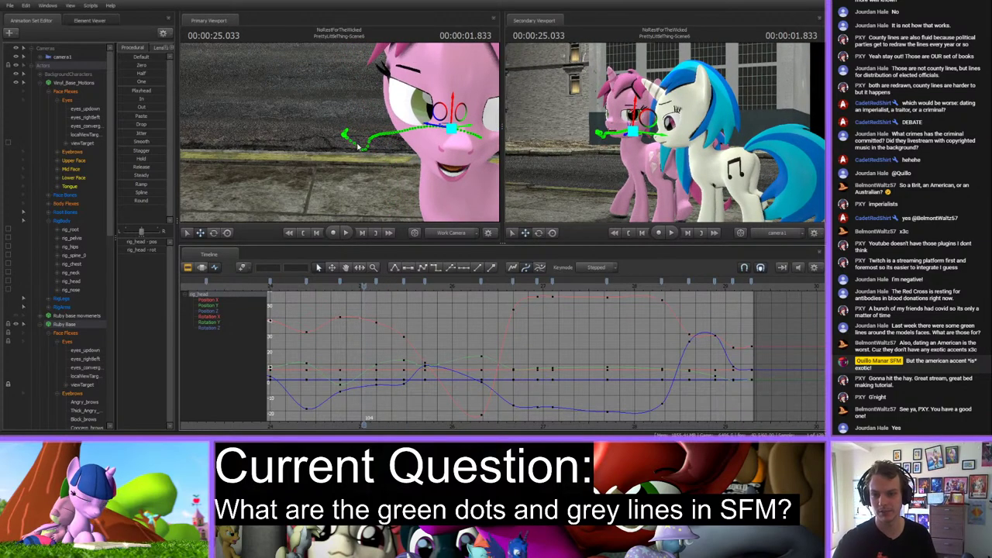
left_click_drag(473, 133, 344, 131)
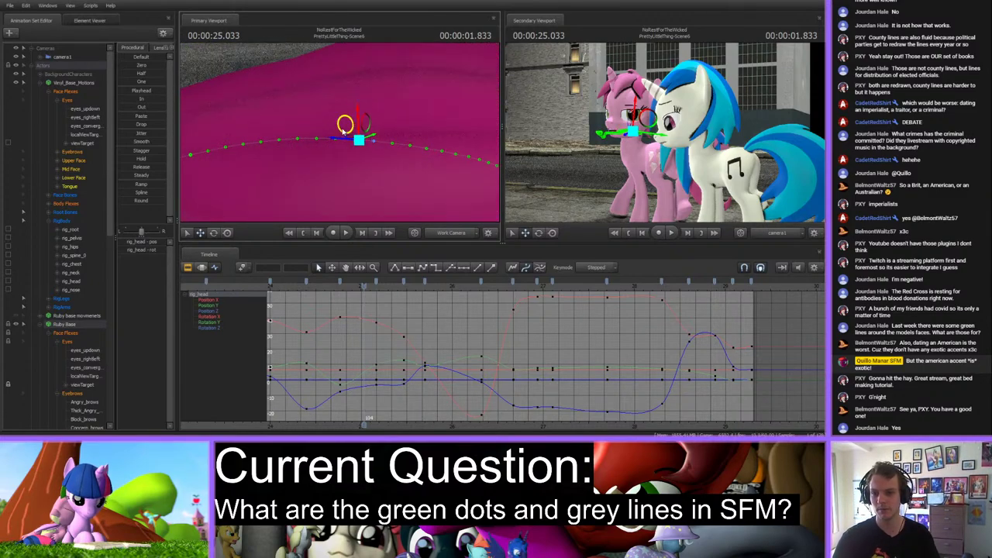
key("Right")
key("Right")
key("Right")
key("Right")
key("Right")
key("Right")
key("Right")
key("Right")
key("Right")
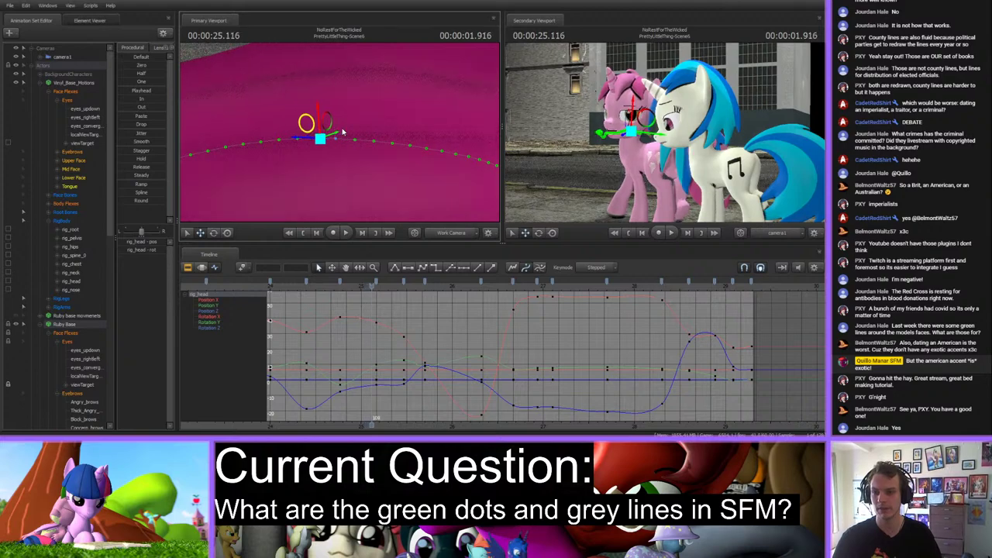
key("Right")
key("Right")
key("Right")
key("Right")
key("Right")
key("Right")
key("Right")
key("Right")
key("Right")
key("Right")
key("Right")
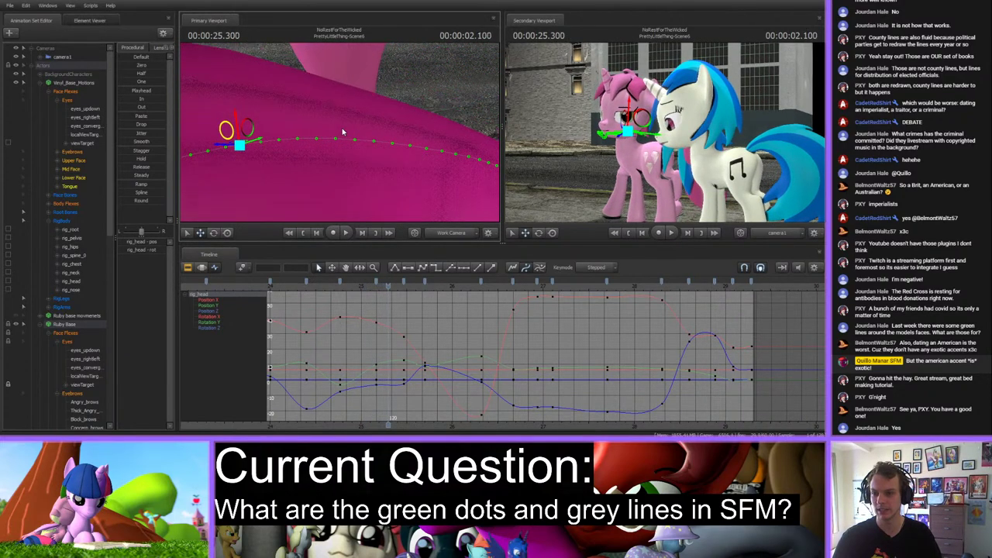
key("Left")
key("Left")
key("Left")
key("Left")
key("Left")
key("Left")
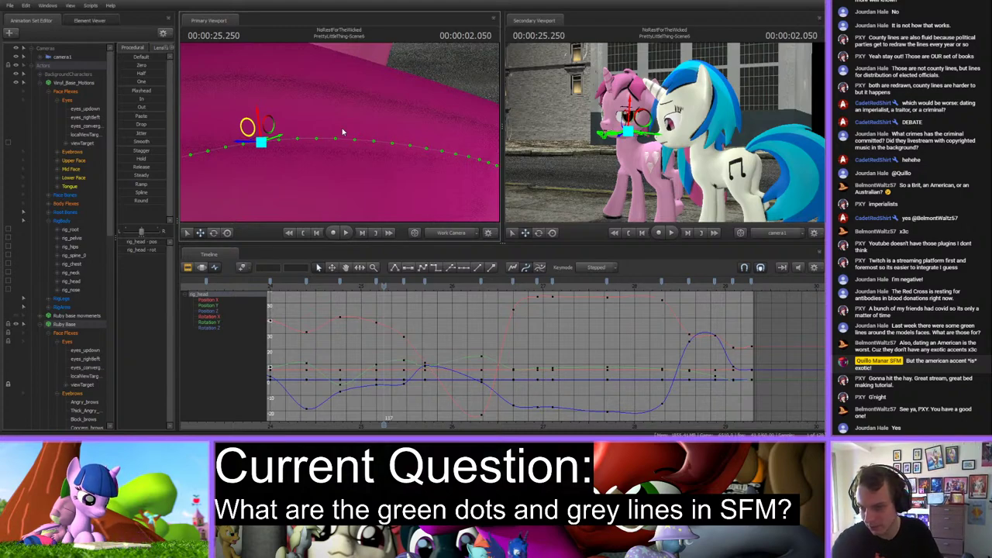
key("Left")
key("Left")
key("Left")
key("Left")
key("Left")
key("Left")
key("Left")
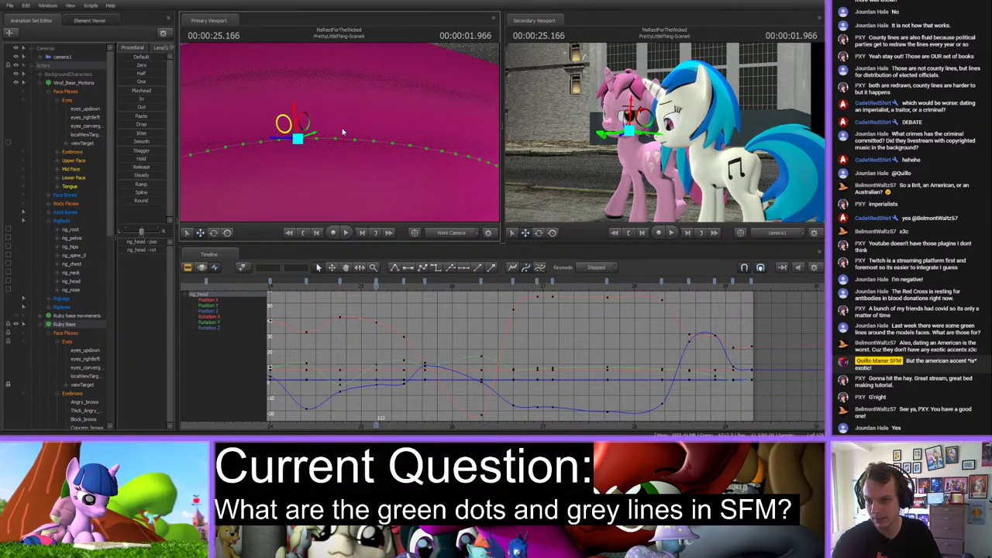
key("Left")
key("Left")
key("Left")
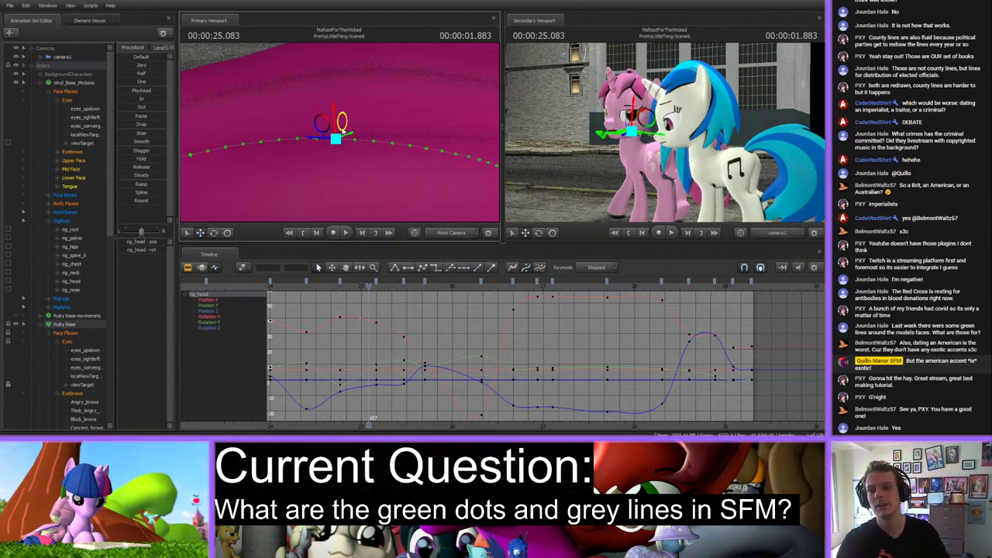
key("Right")
key("Right")
key("Right")
key("Right")
key("Right")
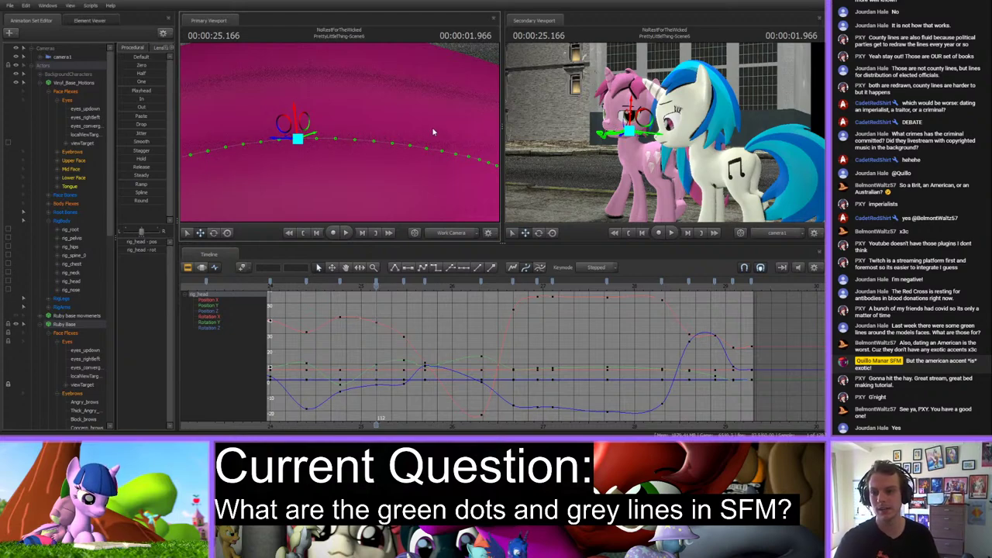
key("Left")
key("Left")
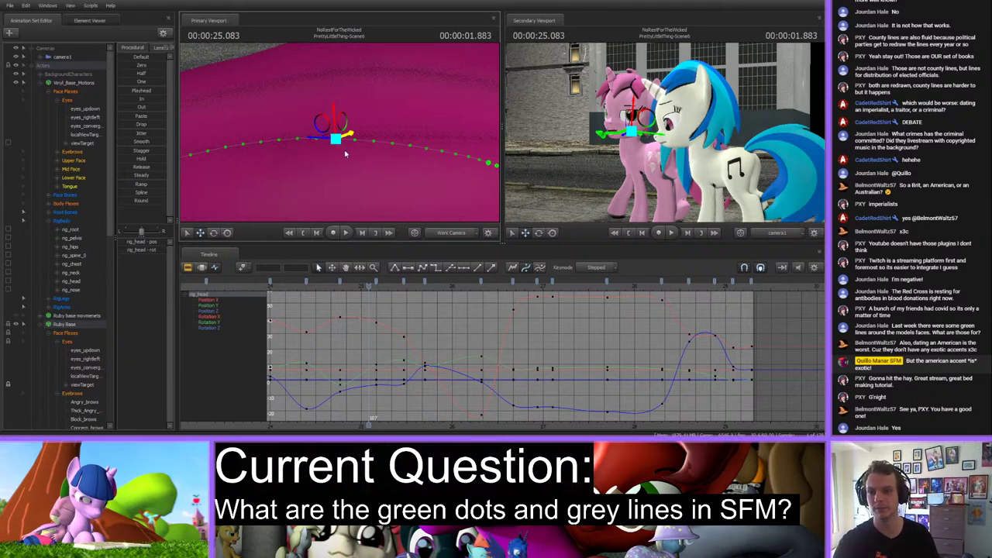
In the motion editor, select about 24.9 to 25.8 seconds and scrub to 00:00:25.816 to examine that section of Ruby's head path.
left_click_drag(416, 147, 374, 145)
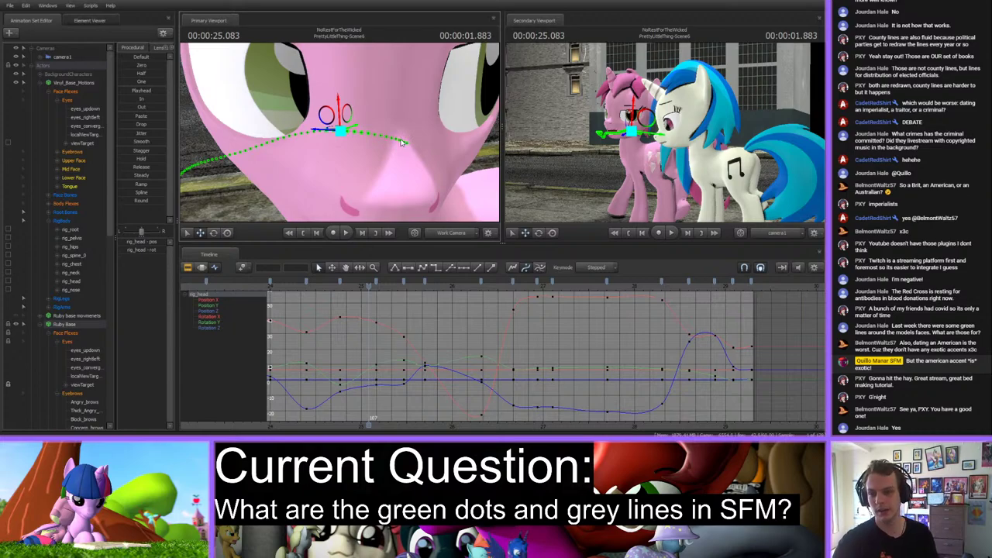
left_click_drag(399, 141, 329, 132)
left_click_drag(320, 172, 333, 138)
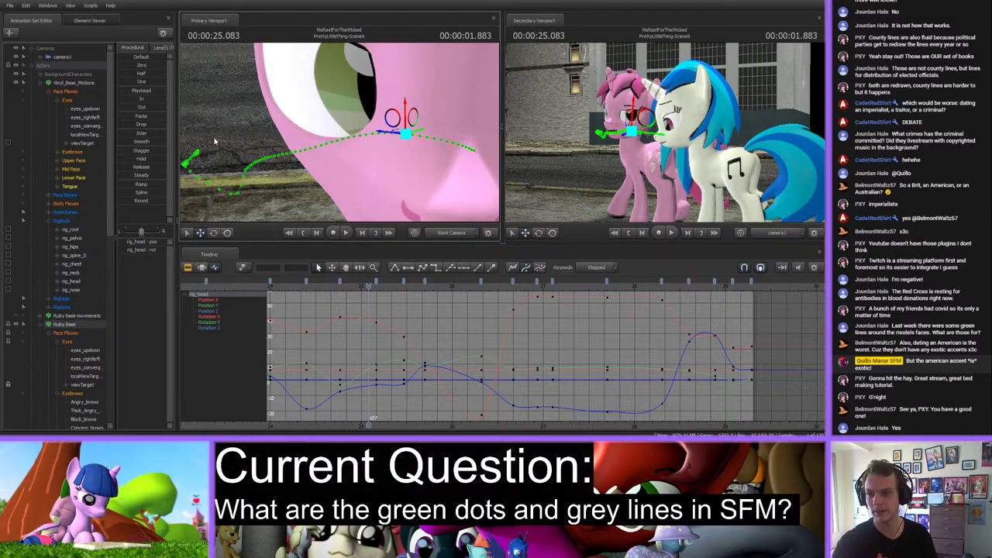
left_click(201, 267)
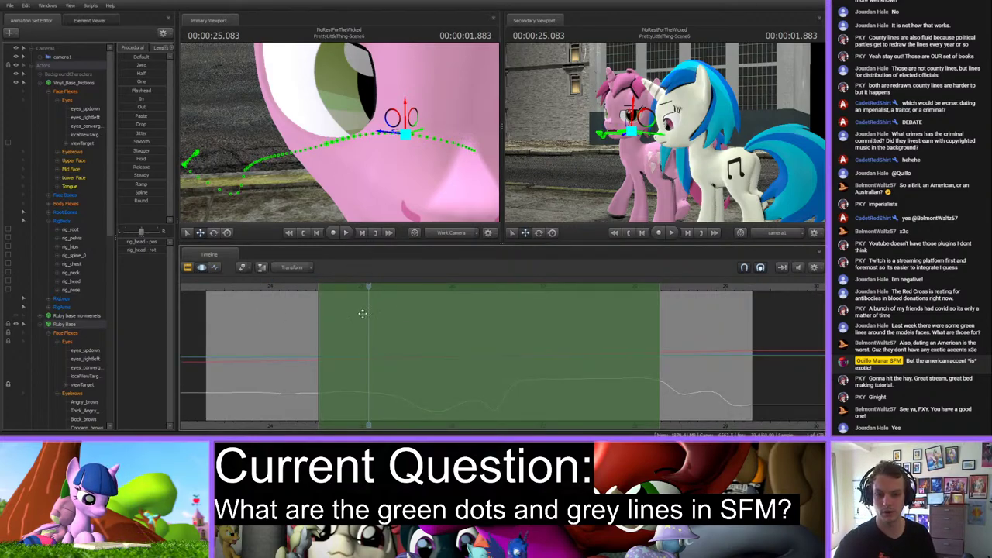
left_click(351, 329)
left_click_drag(351, 329, 435, 329)
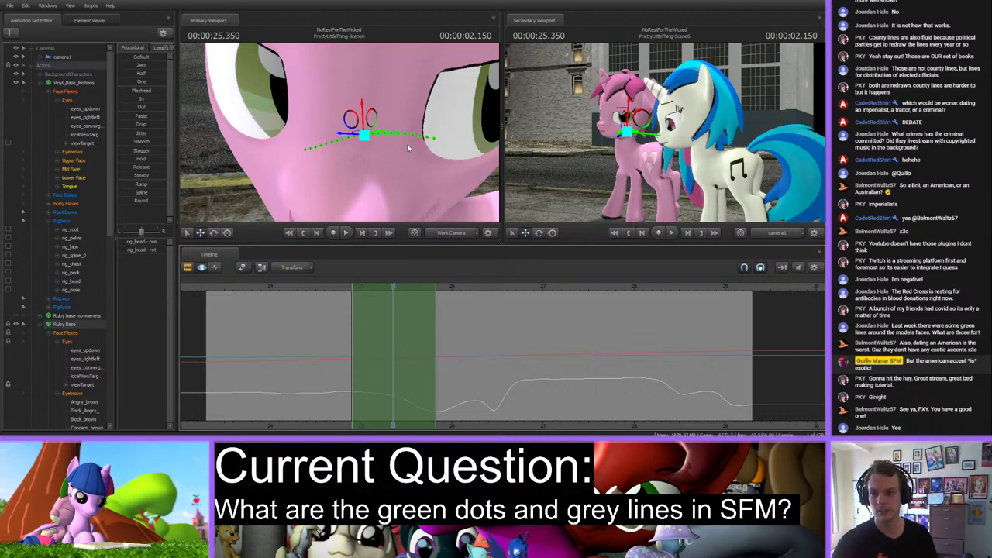
left_click_drag(393, 292, 434, 301)
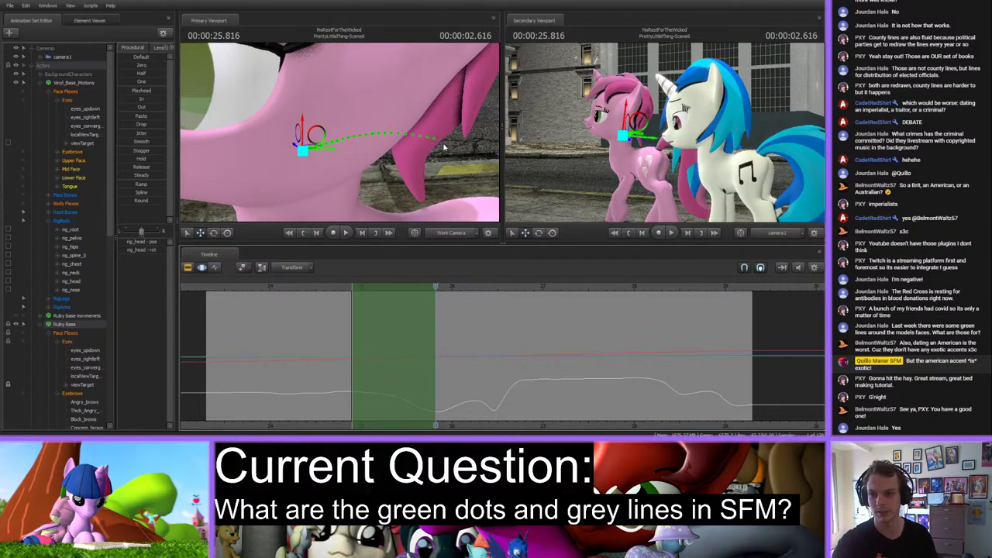
Compare Ruby's head motion path at 00:00:26.316 in the graph editor and the motion editor, using the rotate manipulator.
left_click(216, 267)
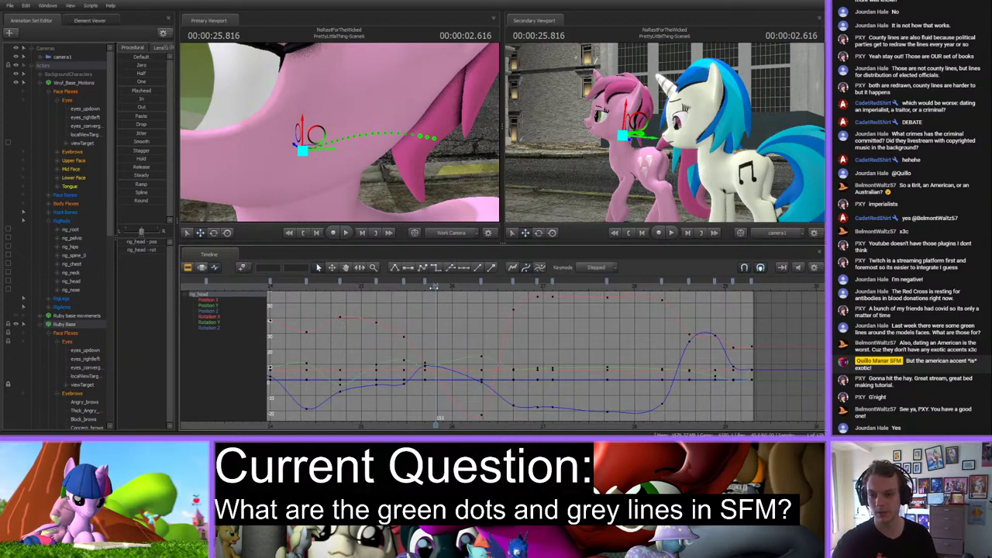
left_click_drag(435, 287, 480, 293)
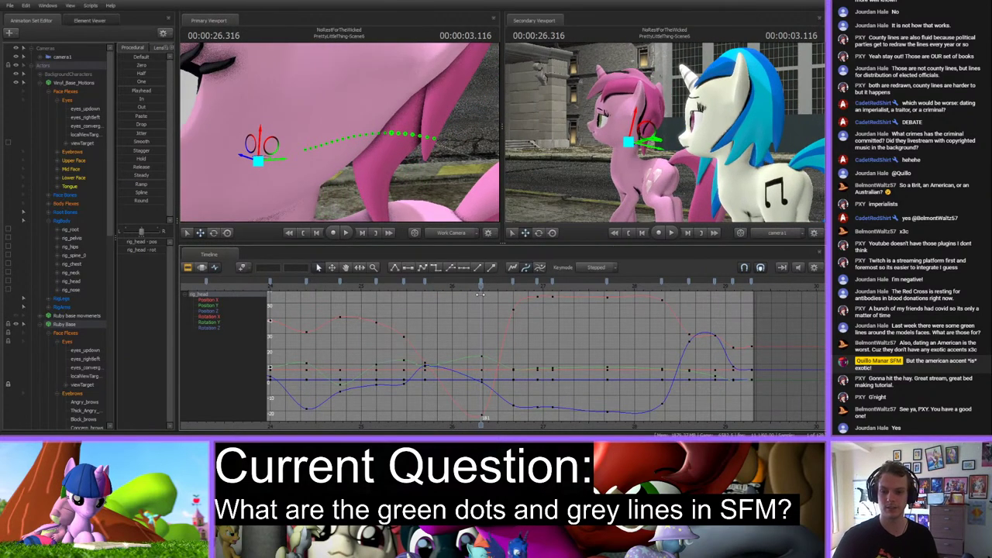
key("e")
mouse_move(265, 163)
left_mouse_down()
mouse_move(252, 159)
mouse_move(267, 166)
left_mouse_up()
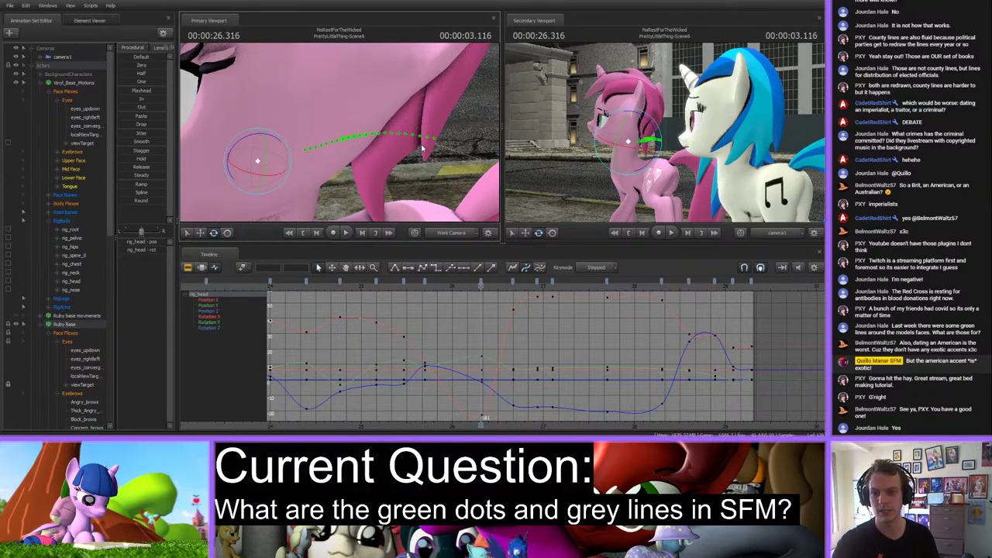
left_click(201, 268)
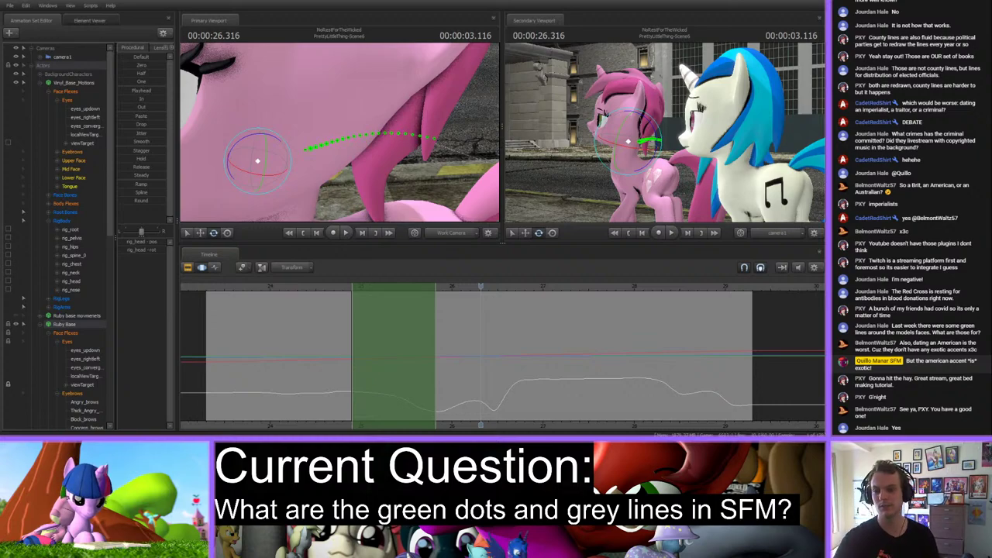
Select Ruby's rig_neck control and extend the time selection across the whole timeline to examine its full motion path.
mouse_move(364, 132)
left_mouse_down()
mouse_move(390, 122)
mouse_move(374, 129)
left_mouse_up()
left_click(390, 122)
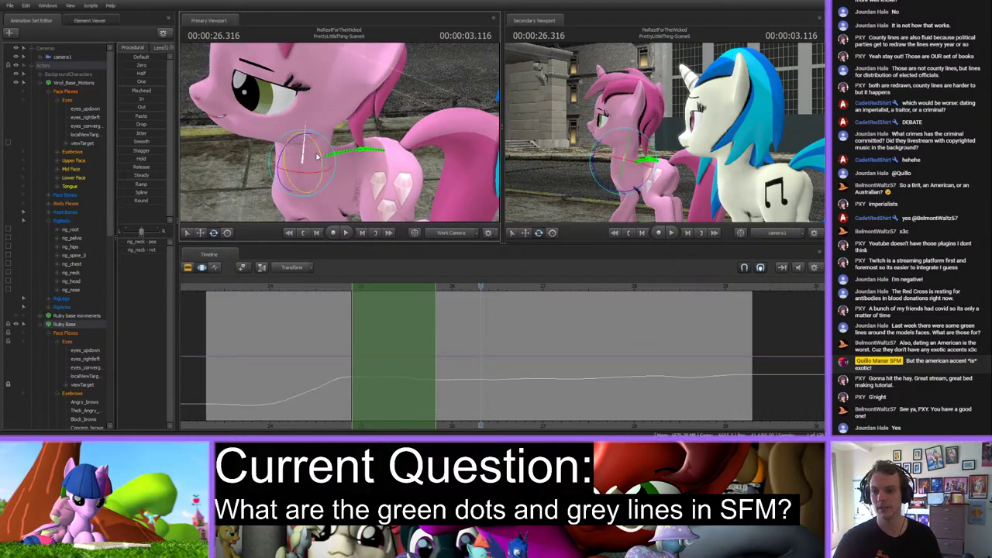
left_click(446, 328)
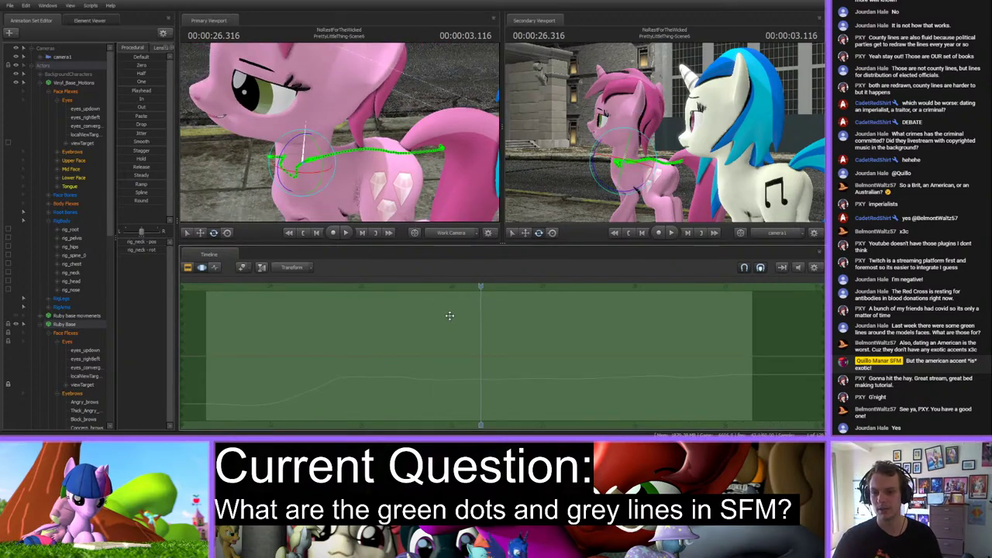
Add Ruby's rig_head and rig_chest controls to the selection to compare their motion paths with the neck's.
left_click(310, 113)
left_click_drag(310, 113, 358, 101)
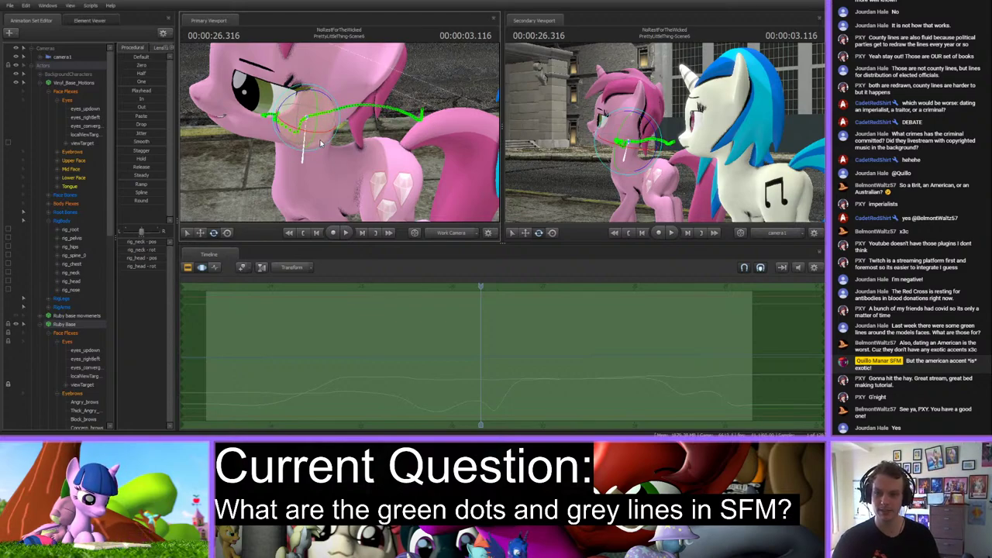
left_click_drag(321, 144, 307, 121)
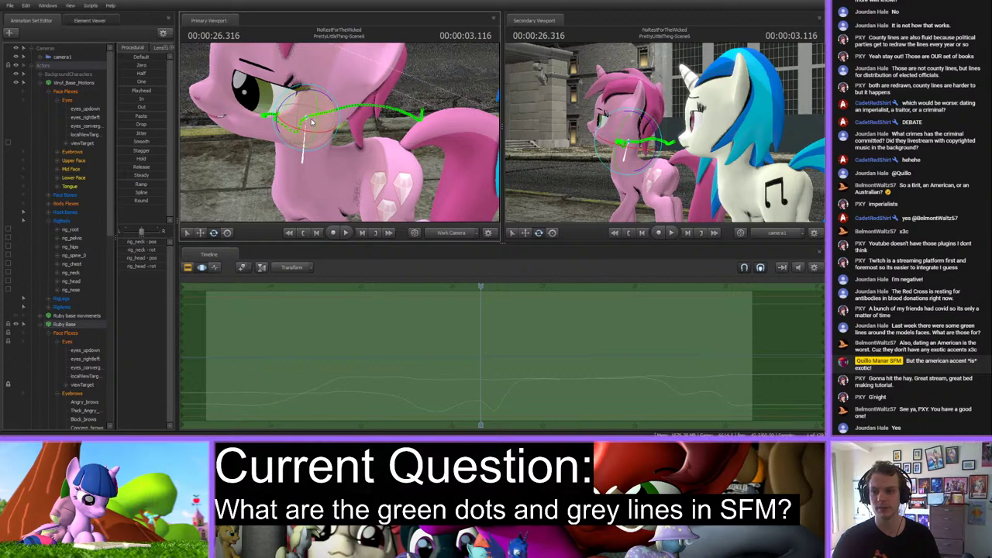
left_click(306, 134)
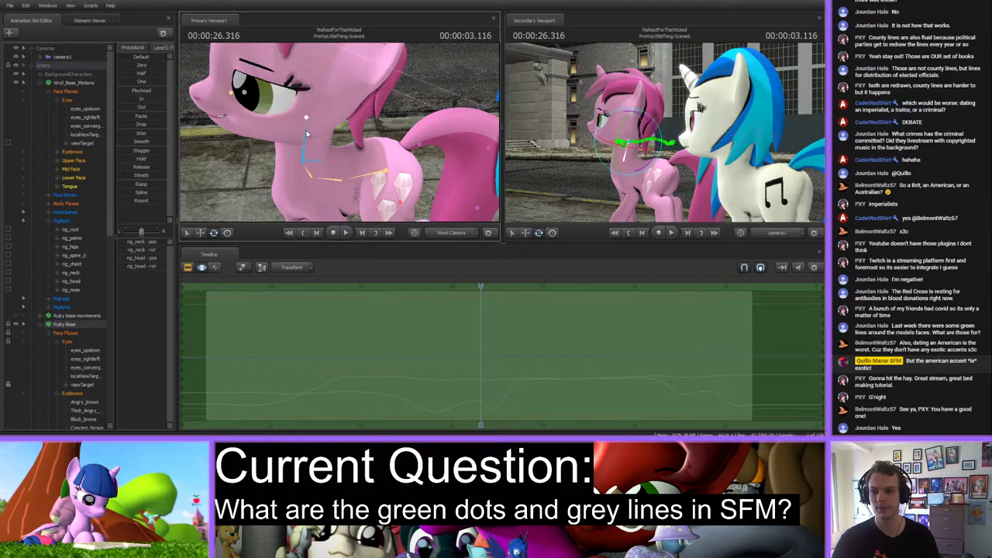
left_click(310, 179)
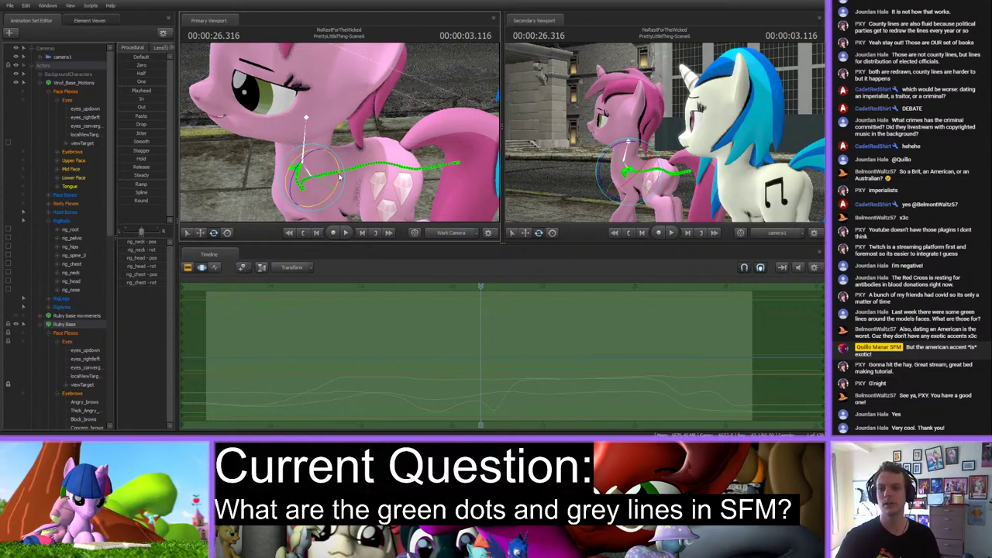
Select only Ruby's rig_head control and examine the spacing of its motion path dots from several close angles.
left_click(305, 125)
left_click(305, 120)
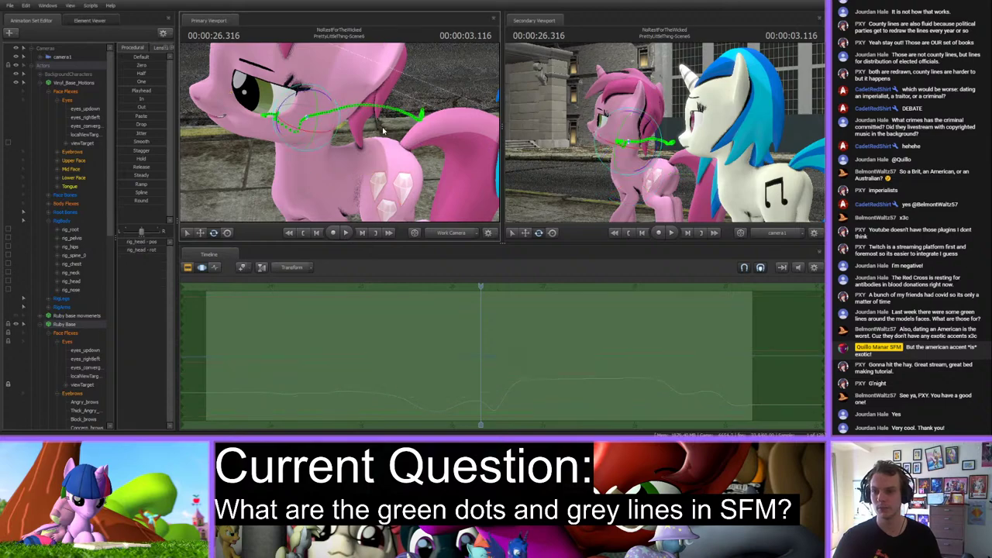
scroll(377, 144, "up", 6)
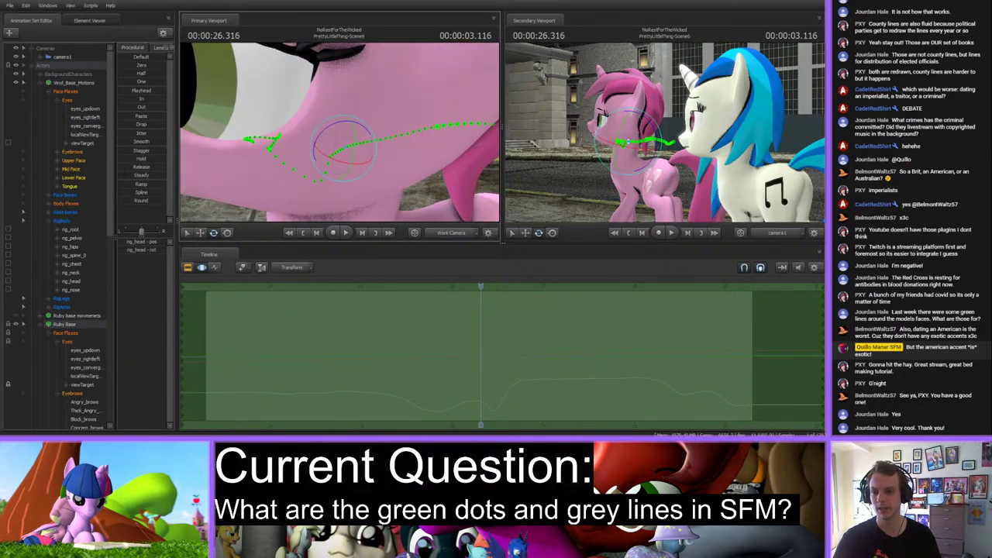
left_click_drag(378, 143, 341, 136)
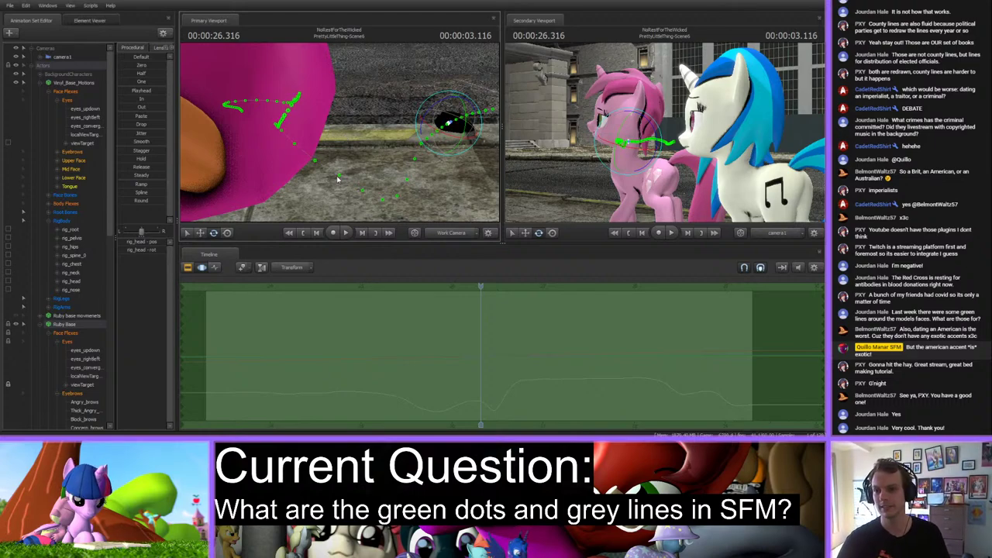
left_click_drag(335, 165, 339, 135)
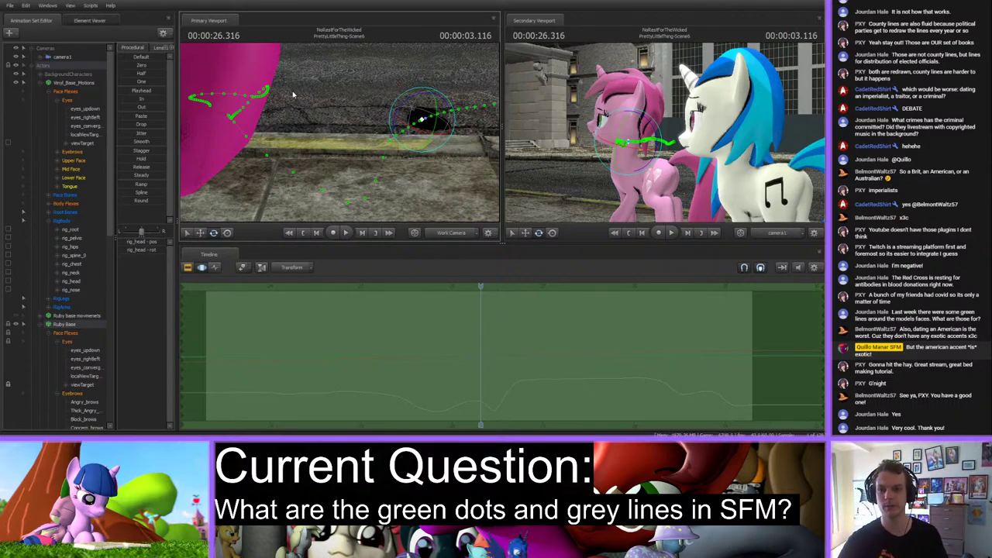
left_click_drag(293, 94, 369, 113)
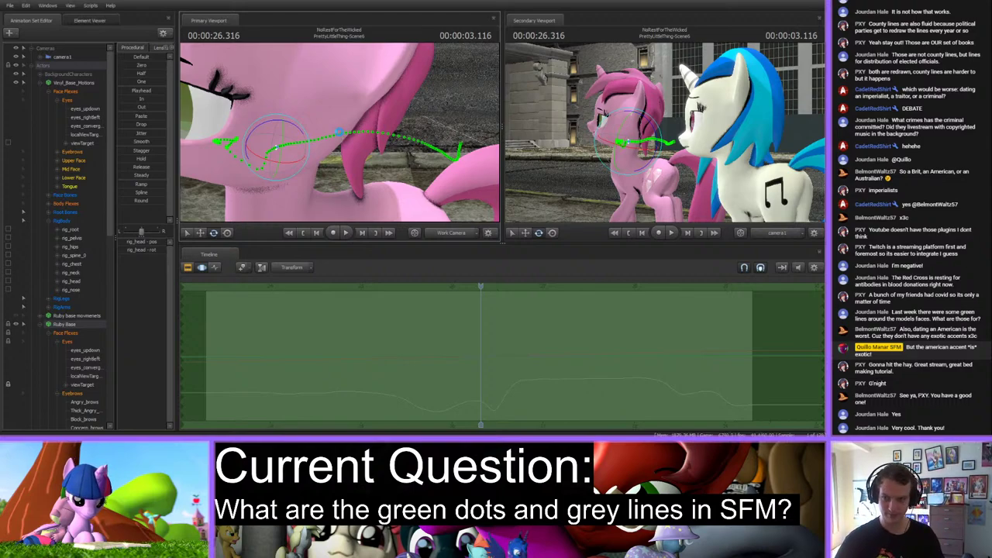
Move to 00:00:25.050 and on to 00:00:25.083 to compare Ruby's head position with the neighbouring path dots.
left_click_drag(480, 286, 366, 287)
mouse_move(339, 131)
left_mouse_down()
mouse_move(341, 151)
mouse_move(331, 134)
left_mouse_up()
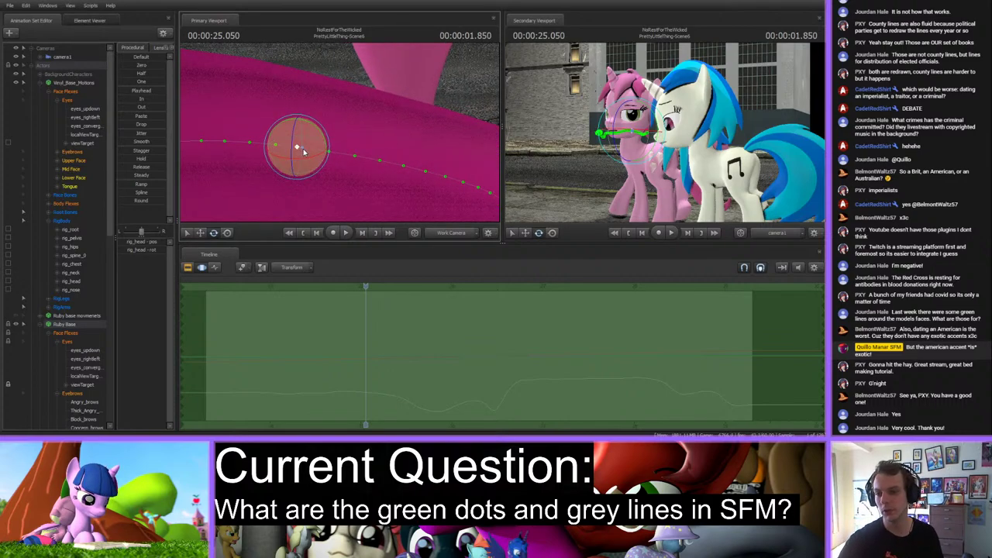
left_click(368, 288)
mouse_move(368, 287)
left_mouse_down()
mouse_move(379, 287)
mouse_move(359, 287)
mouse_move(369, 289)
left_mouse_up()
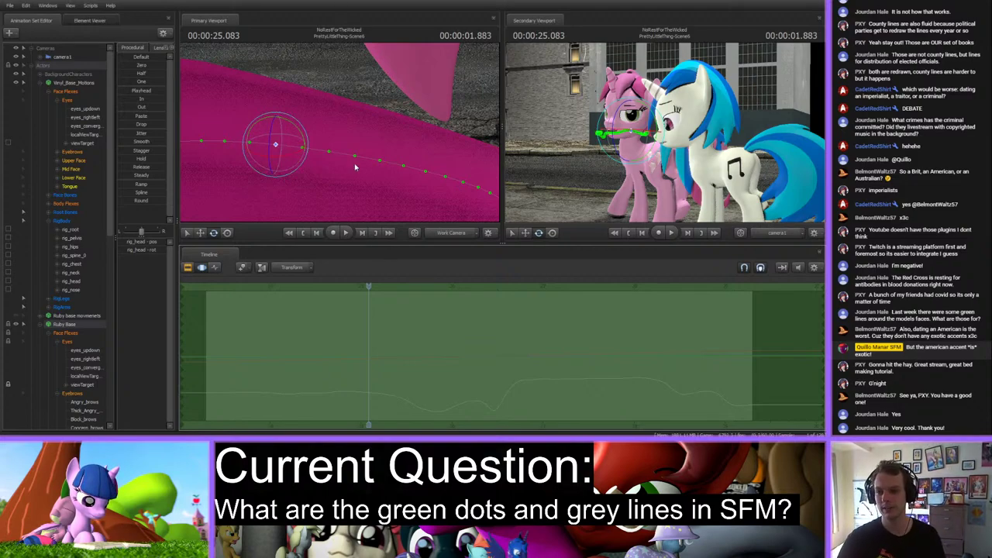
Set a short time selection with falloff around 00:00:25.083 and displace Ruby's head with the move manipulator.
key("f")
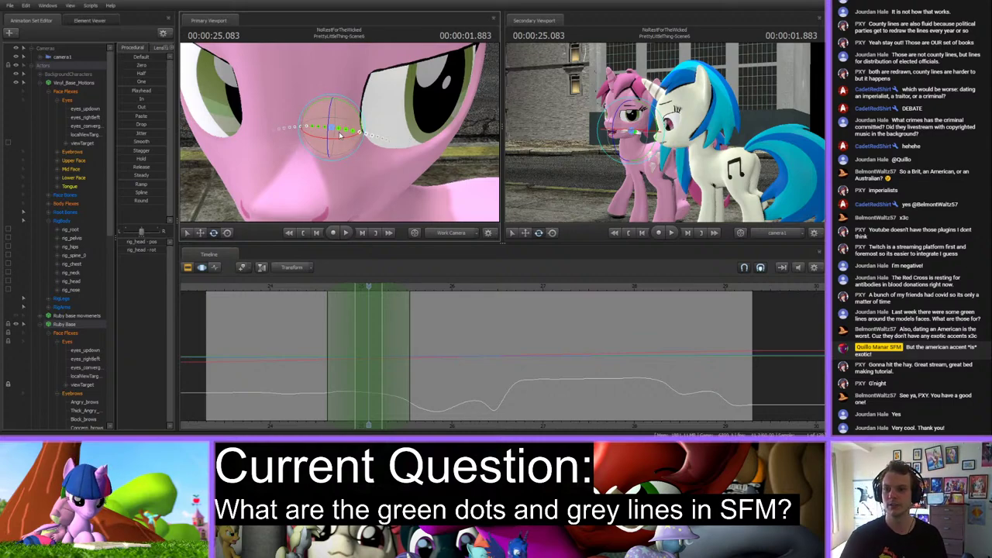
key("w")
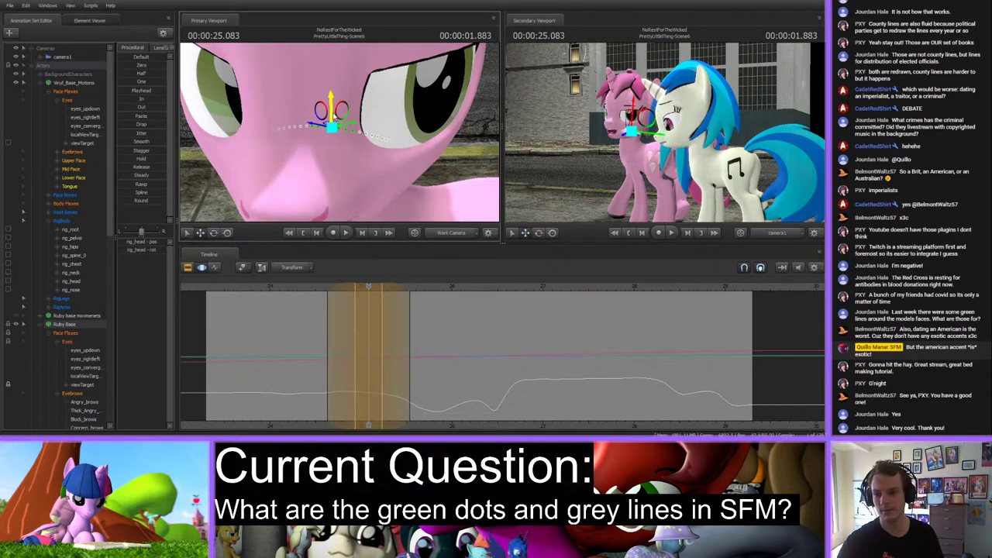
left_click_drag(335, 117, 362, 92)
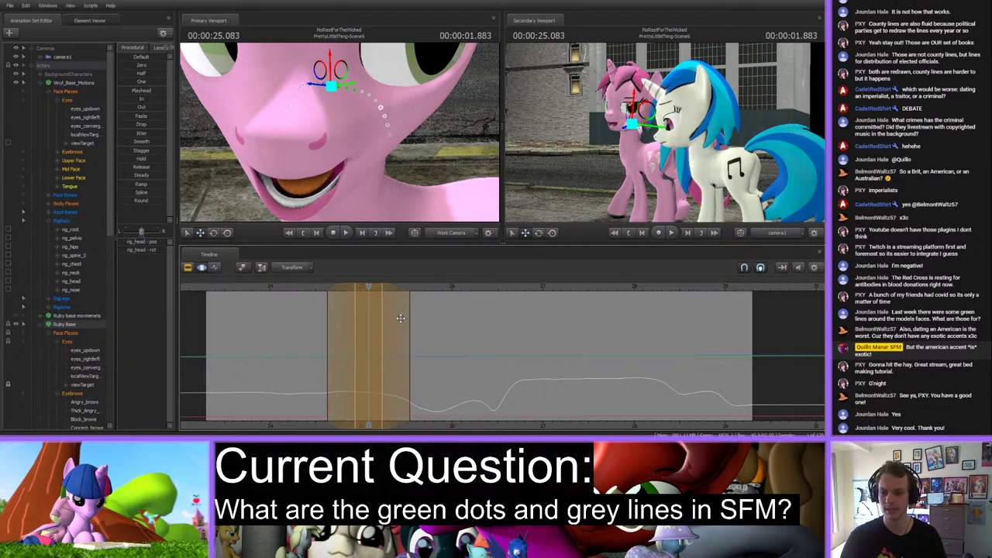
Play back the displaced head movement twice to review how it blends through the falloff.
key("space")
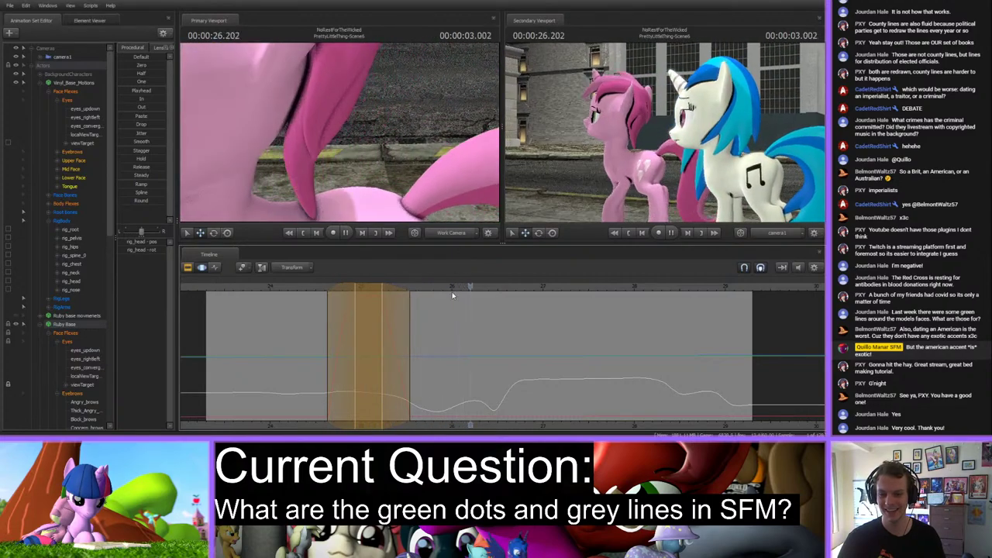
key("space")
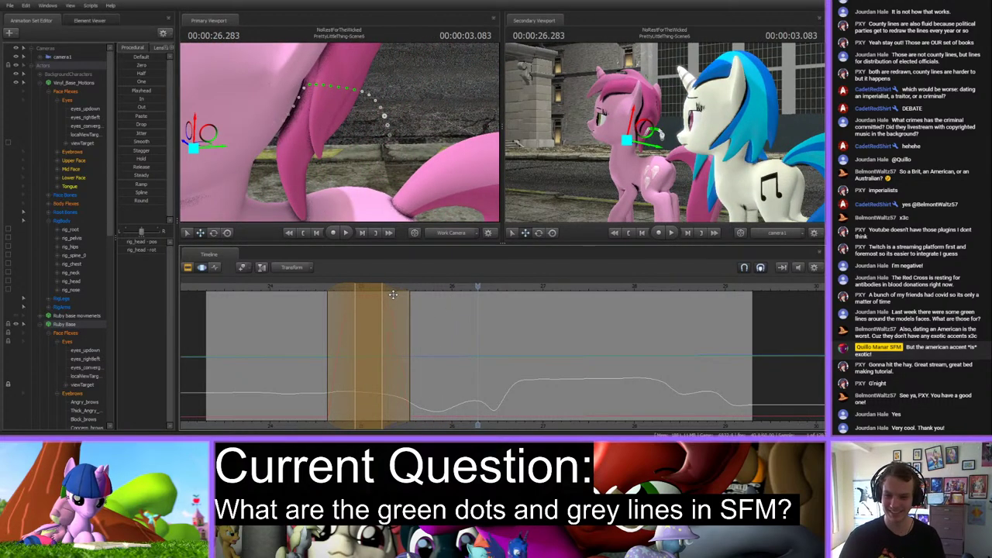
key("space")
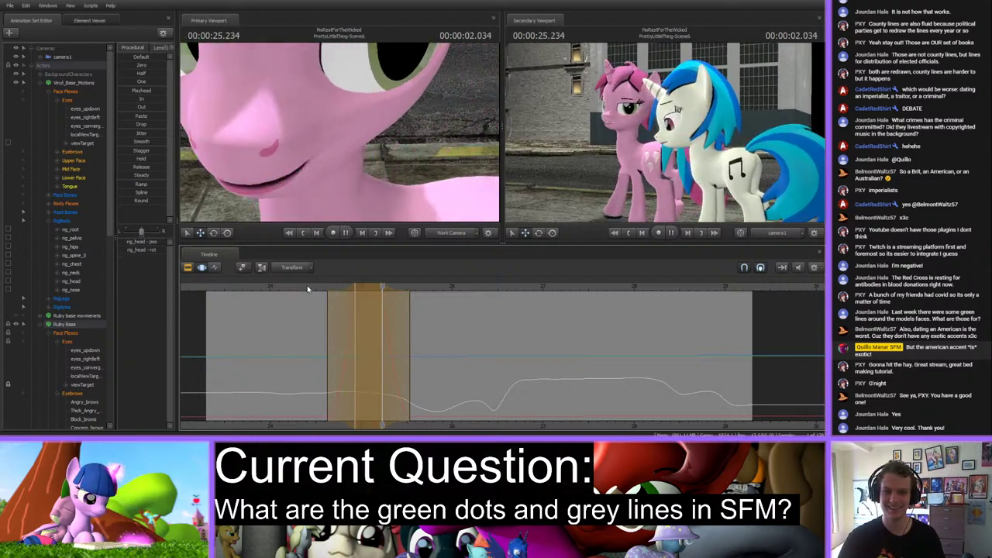
key("space")
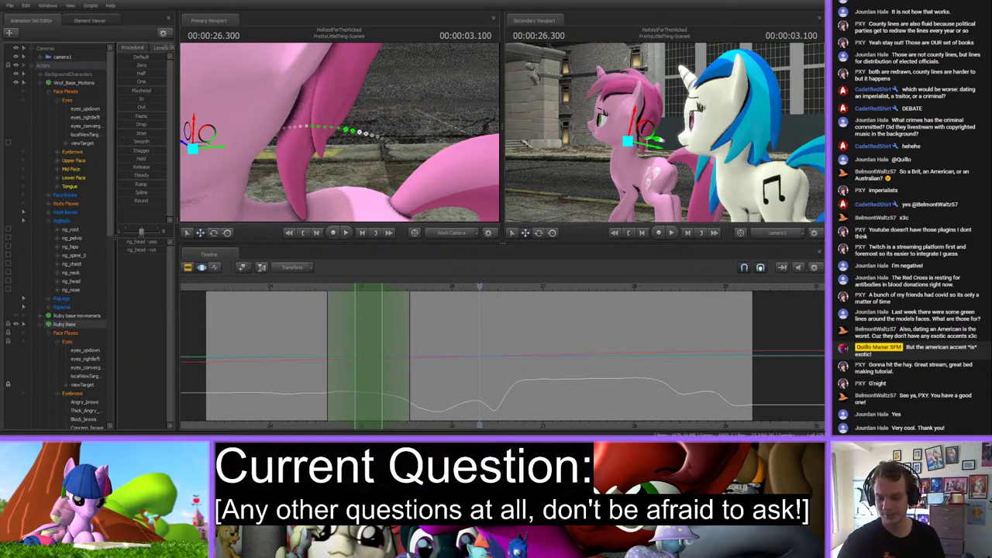
Extend the time selection across the whole timeline and examine Ruby's entire head motion path.
left_click(454, 310)
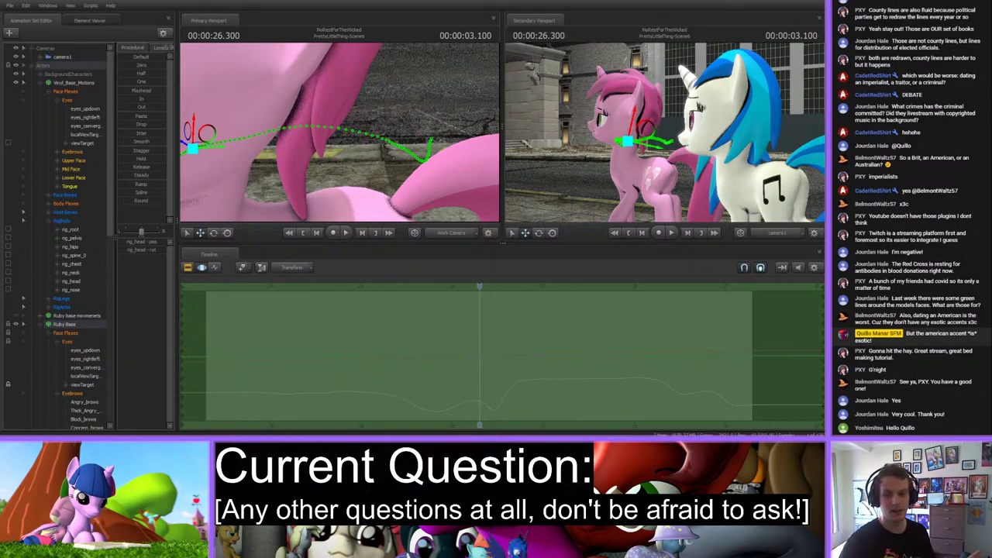
mouse_move(429, 143)
left_mouse_down()
mouse_move(429, 155)
mouse_move(415, 158)
mouse_move(353, 130)
mouse_move(286, 128)
left_mouse_up()
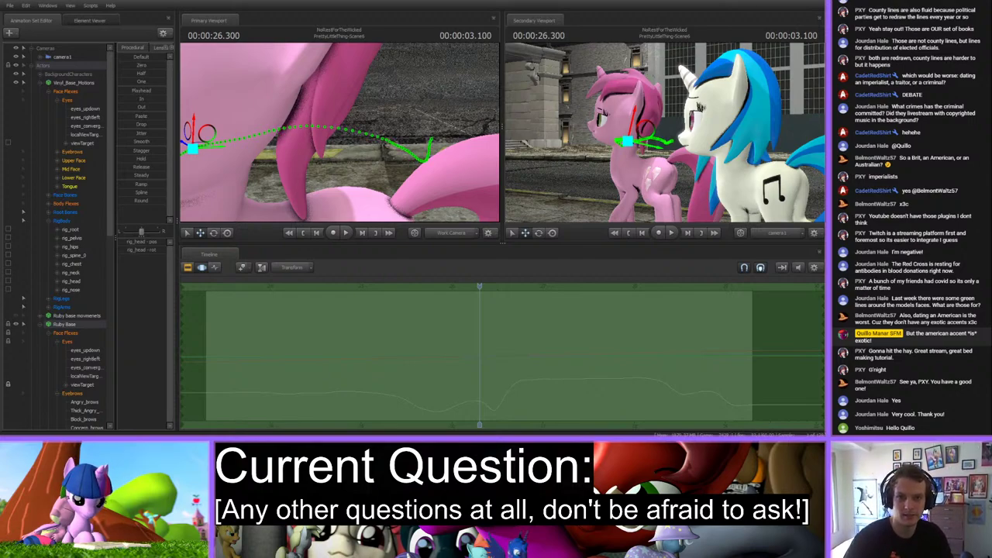
mouse_move(431, 143)
left_mouse_down()
mouse_move(415, 159)
mouse_move(363, 133)
left_mouse_up()
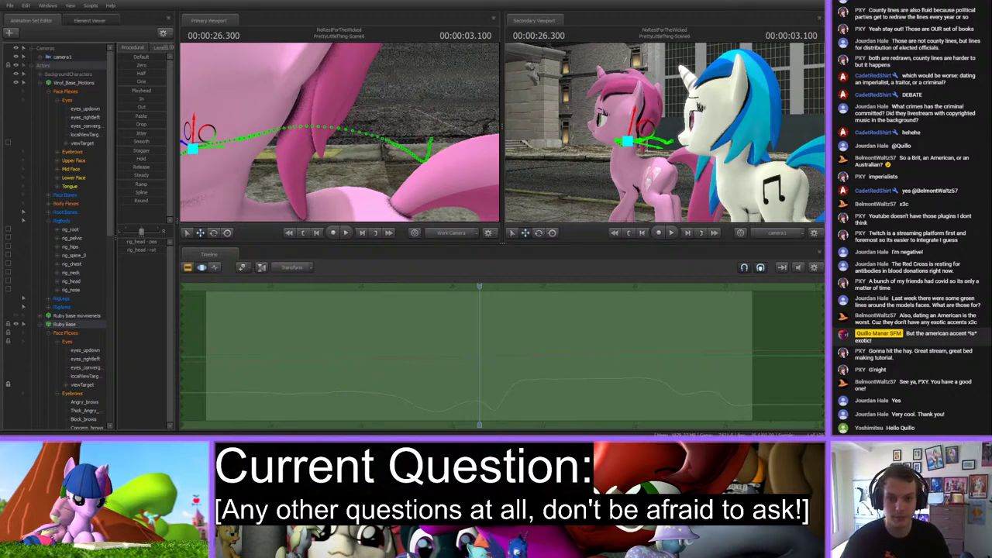
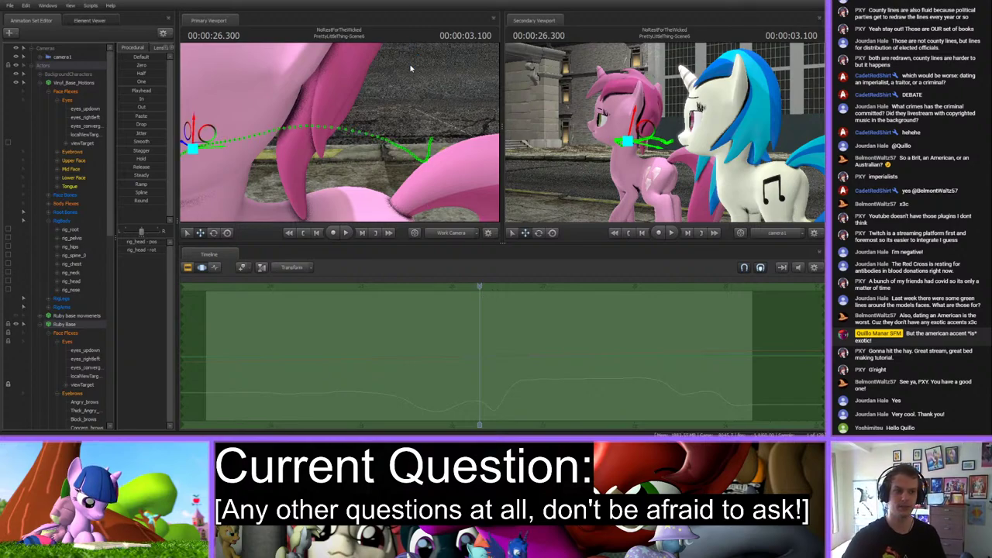
Move to the shot's start at 00:00:23.300 and play the shot through in the clip editor.
left_click(487, 302)
scroll(482, 295, "up", 3)
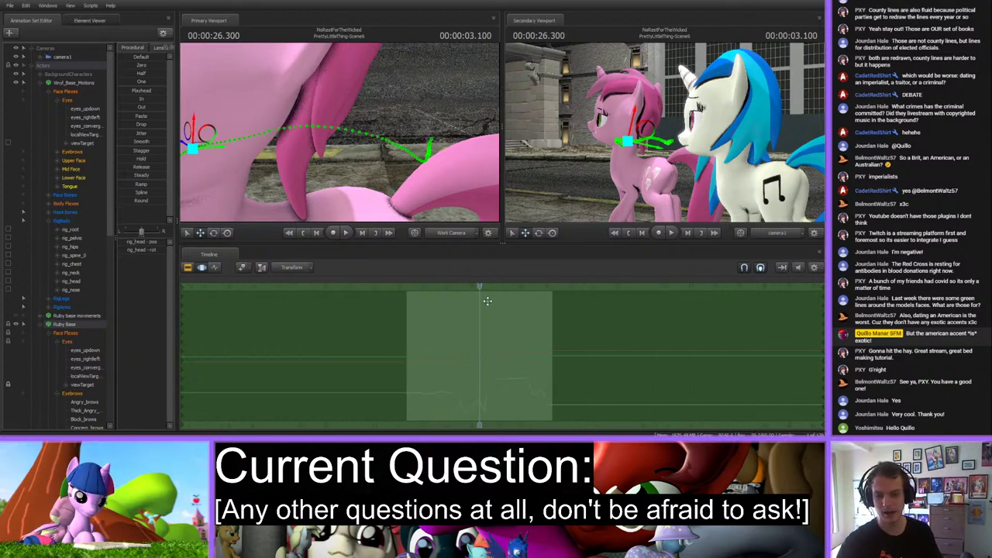
left_click_drag(480, 287, 289, 286)
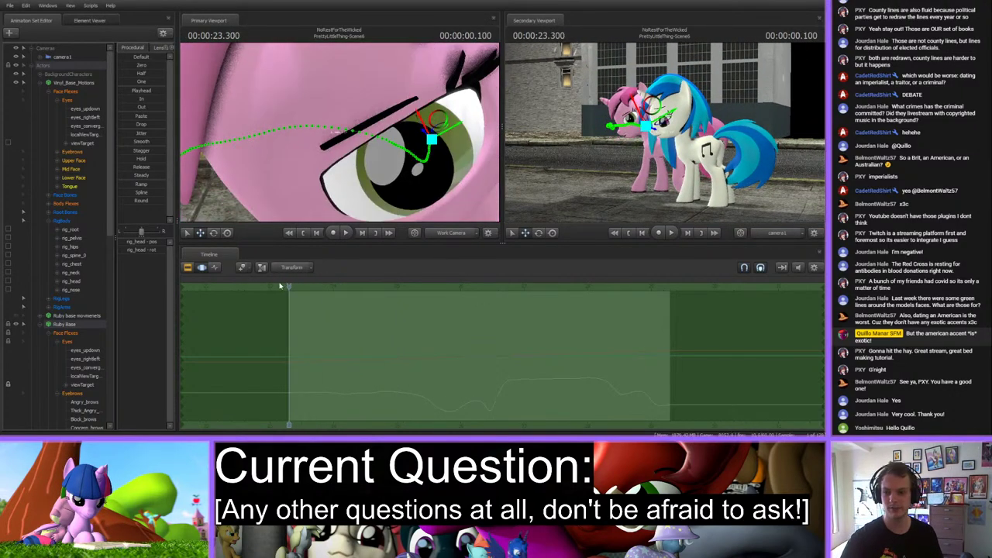
left_click(187, 267)
key("space")
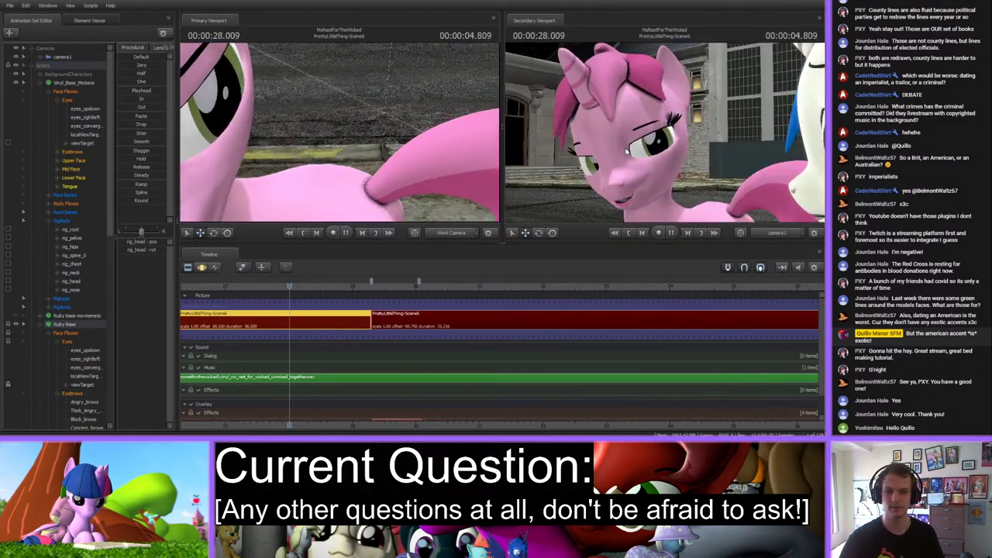
key("space")
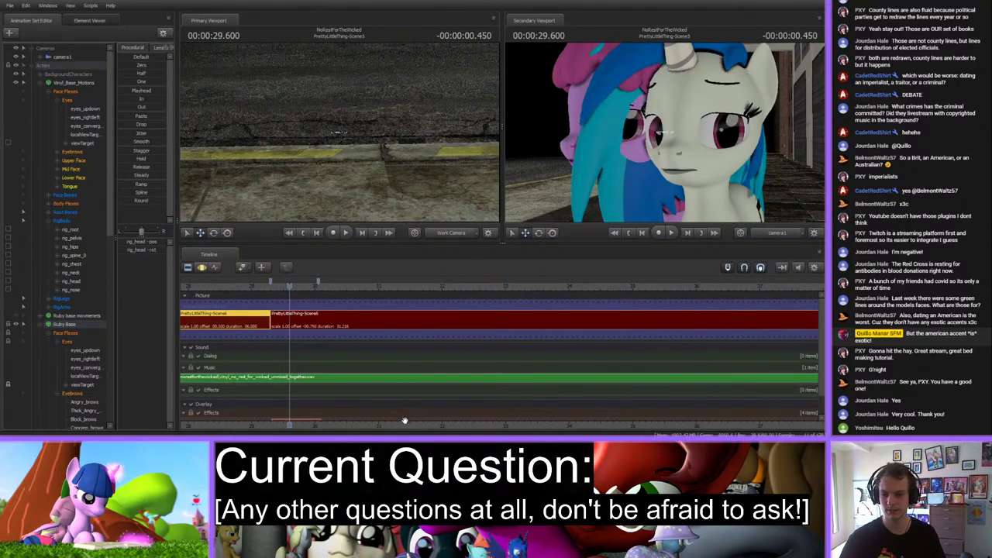
Replay the Ruby and Vinyl shot past its cut into the following shot to review the animation.
scroll(405, 406, "down", 3)
left_click(380, 287)
key("space")
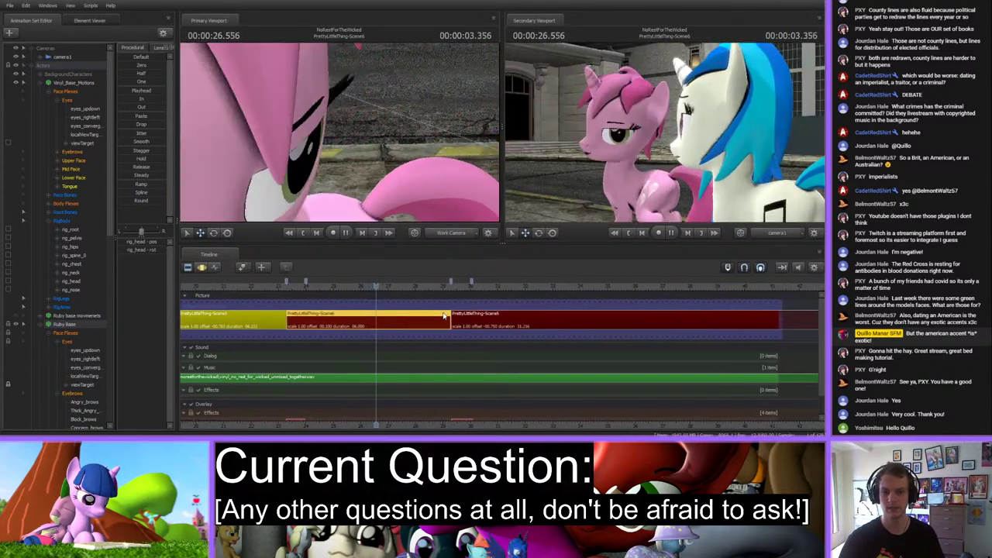
left_click(332, 288)
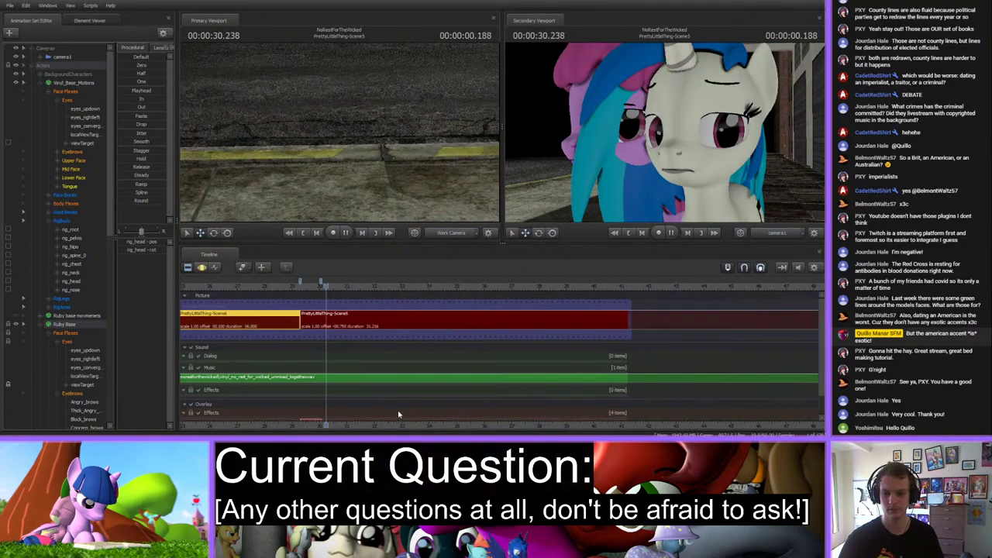
middle_click_drag(294, 341, 506, 357)
left_click(350, 285)
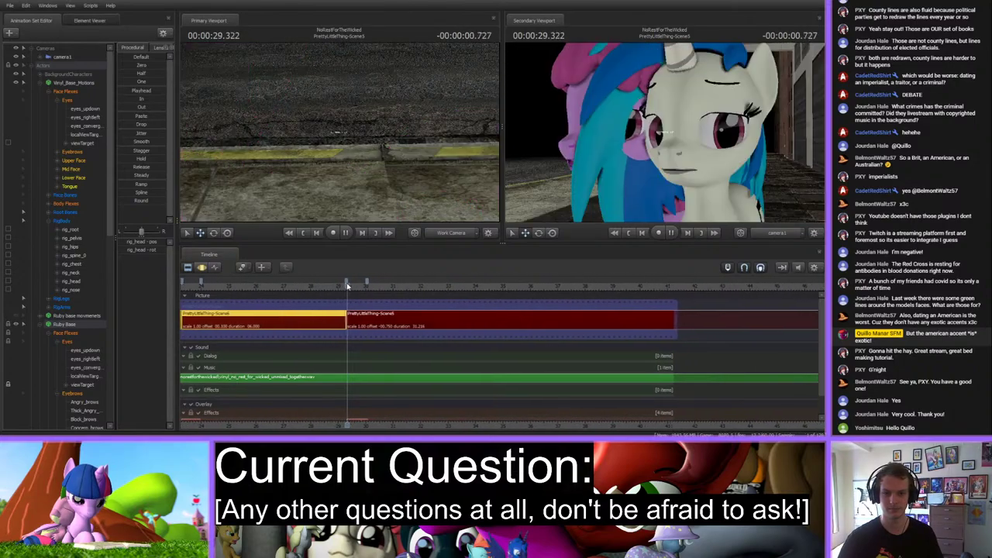
key("space")
Play the shot again from just before its start, pausing at 00:00:26.550 before continuing into the next shot.
left_click(460, 317)
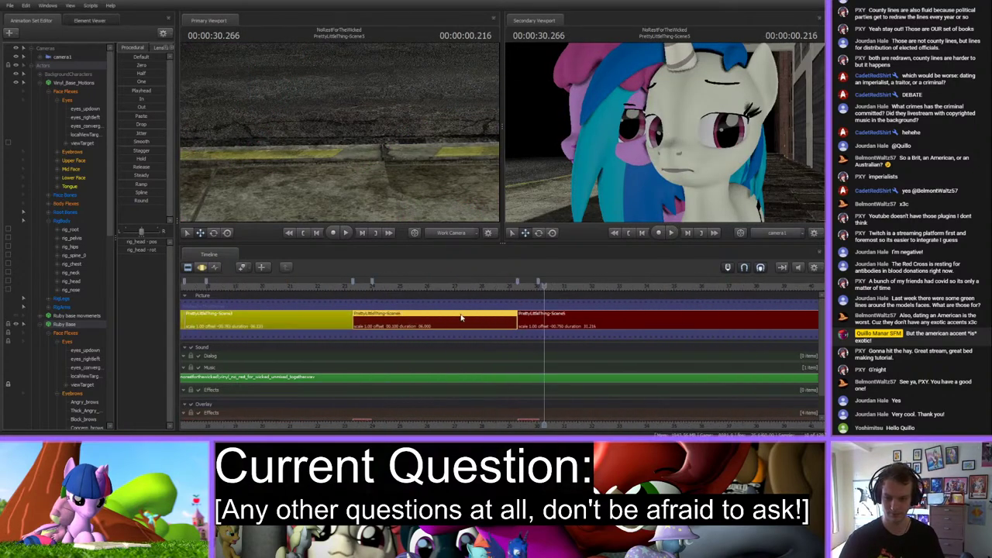
left_click(338, 284)
key("space")
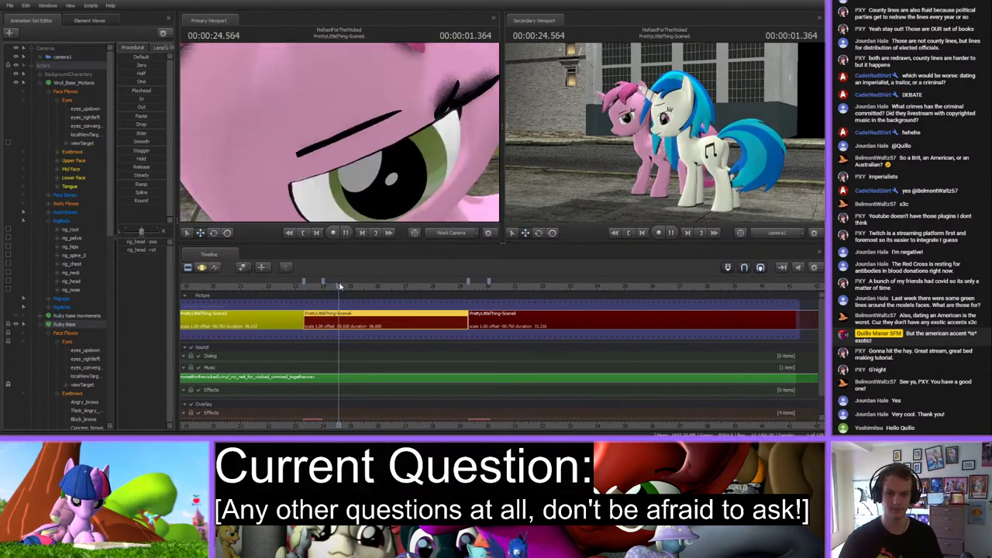
key("space")
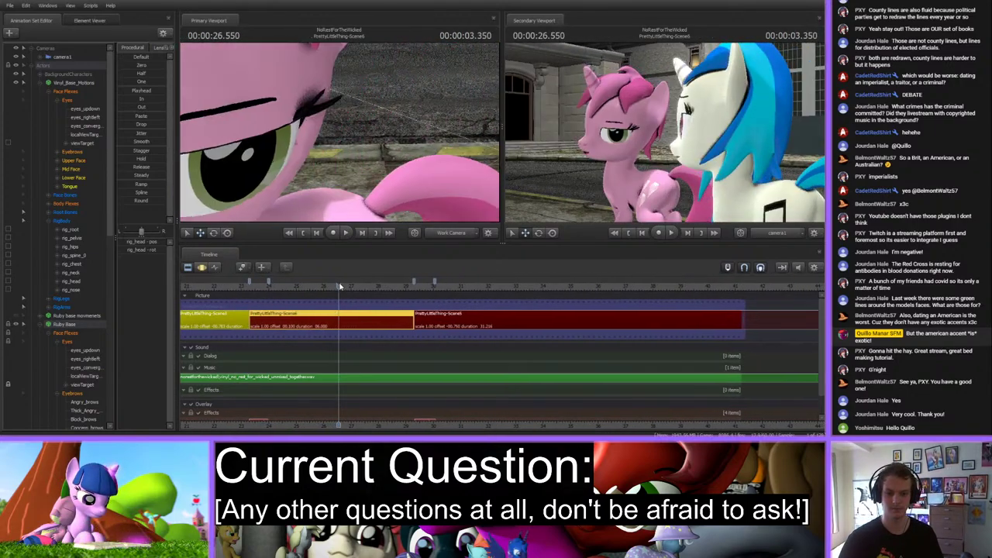
key("space")
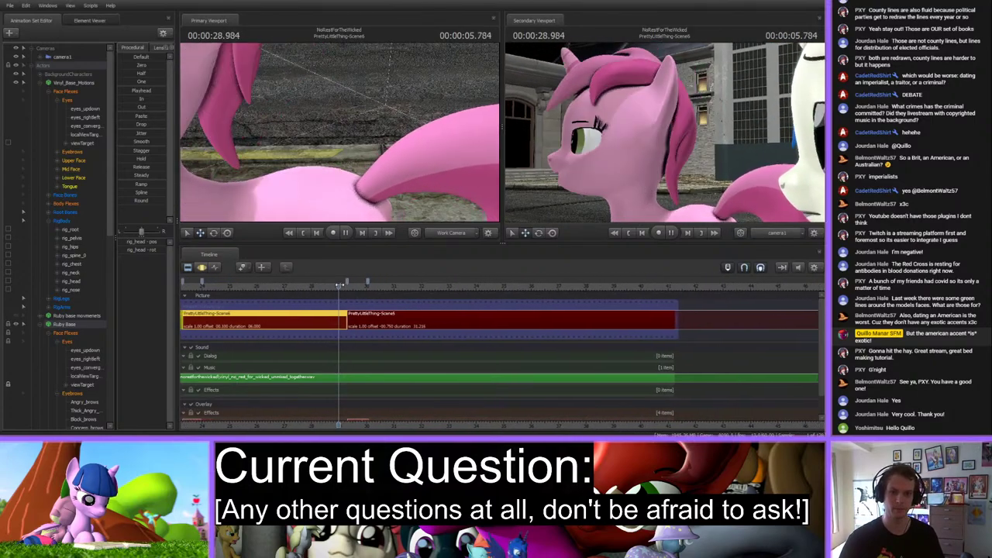
key("space")
Show the surrounding shots in the timeline and play the Ruby and Vinyl shot, stopping at 00:00:25.816.
scroll(434, 290, "down", 3)
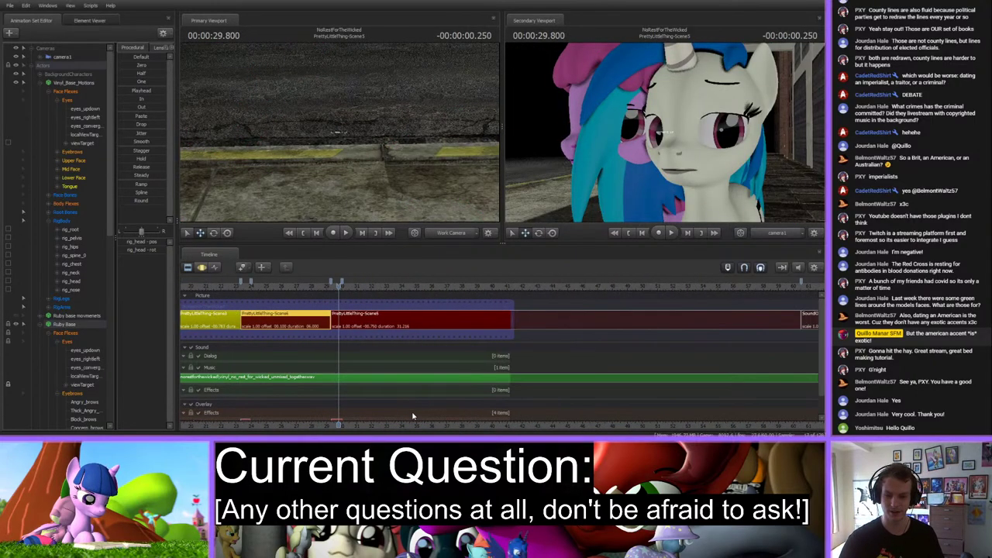
left_click(434, 291)
key("space")
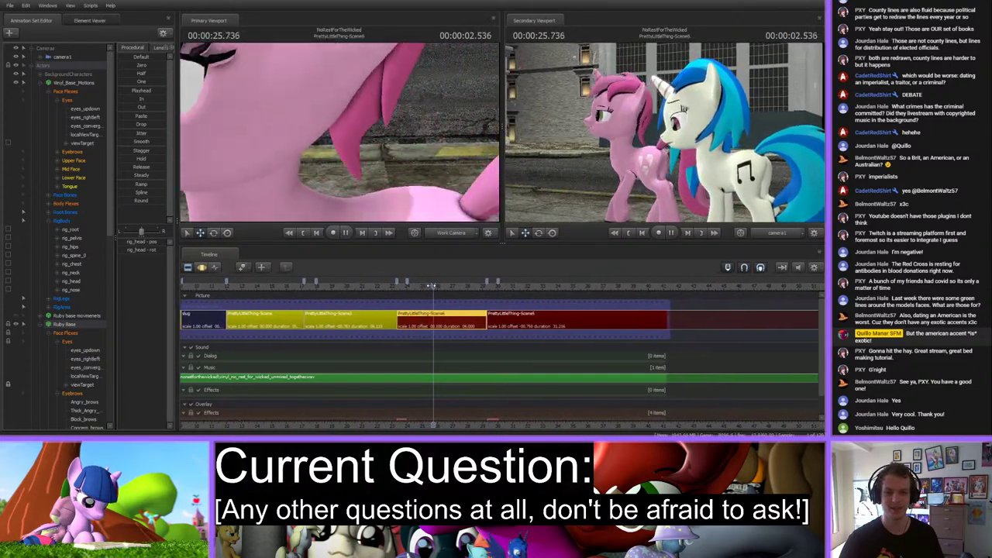
key("space")
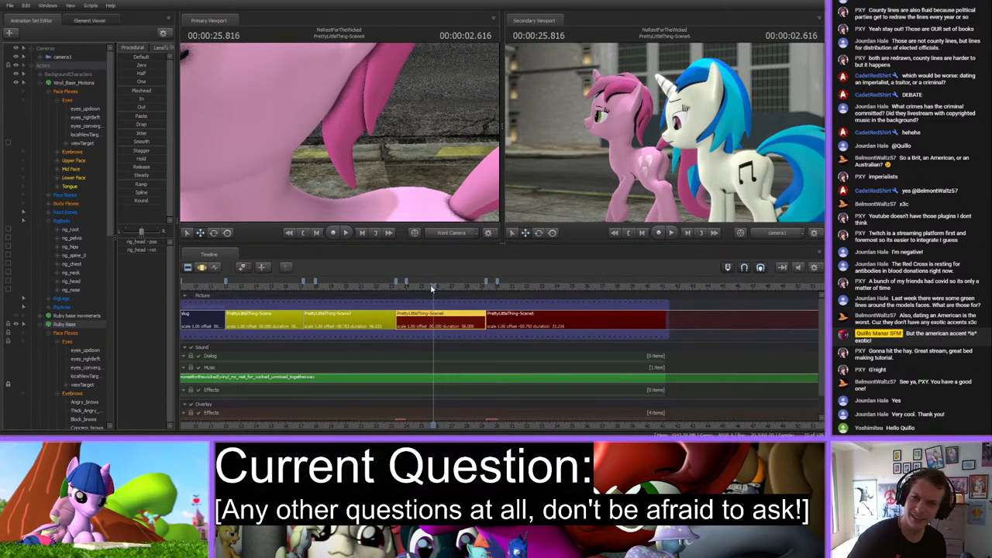